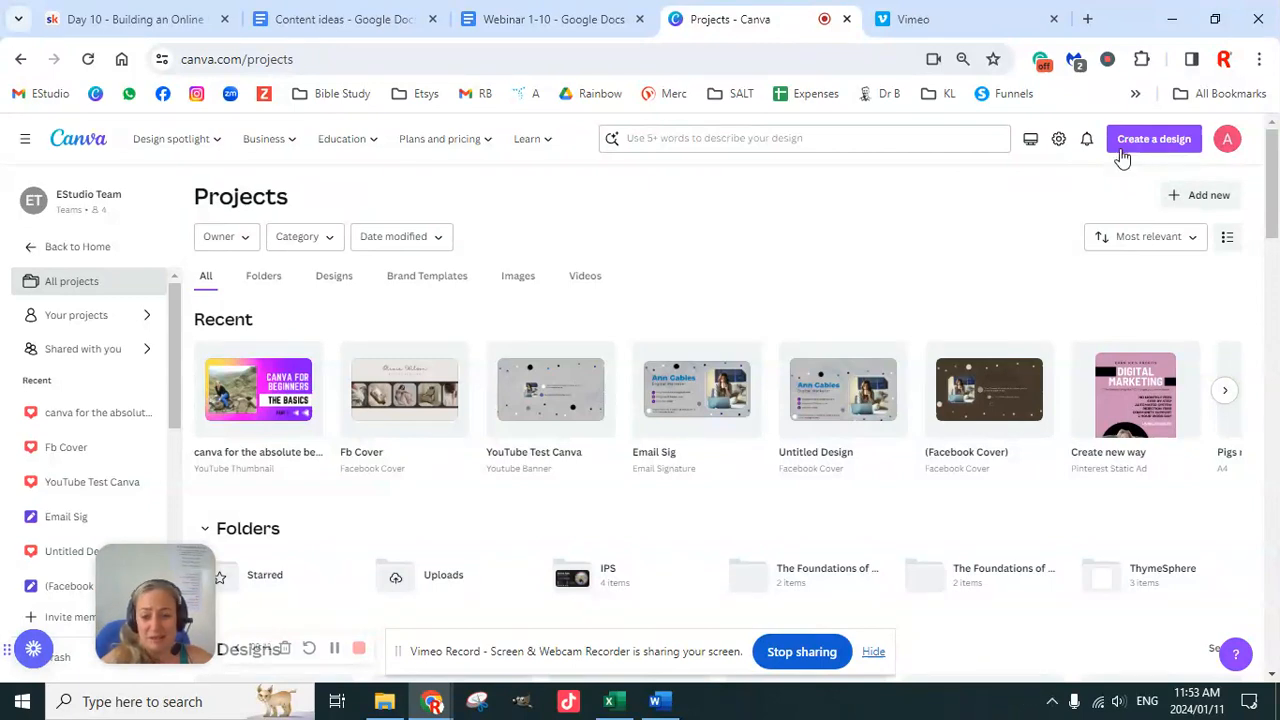
# Step: Open the Canva Pro plan page from Plans and pricing and jump to its prices
pyautogui.moveTo(488, 145)
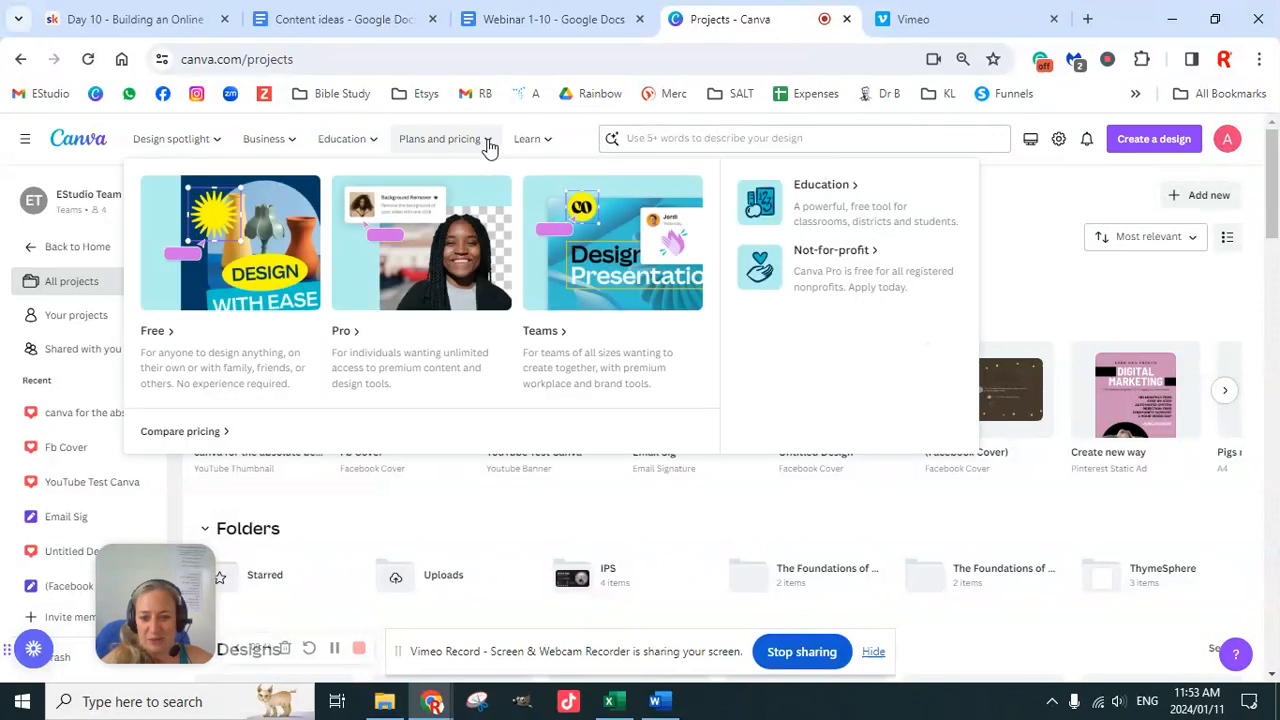
pyautogui.click(341, 338)
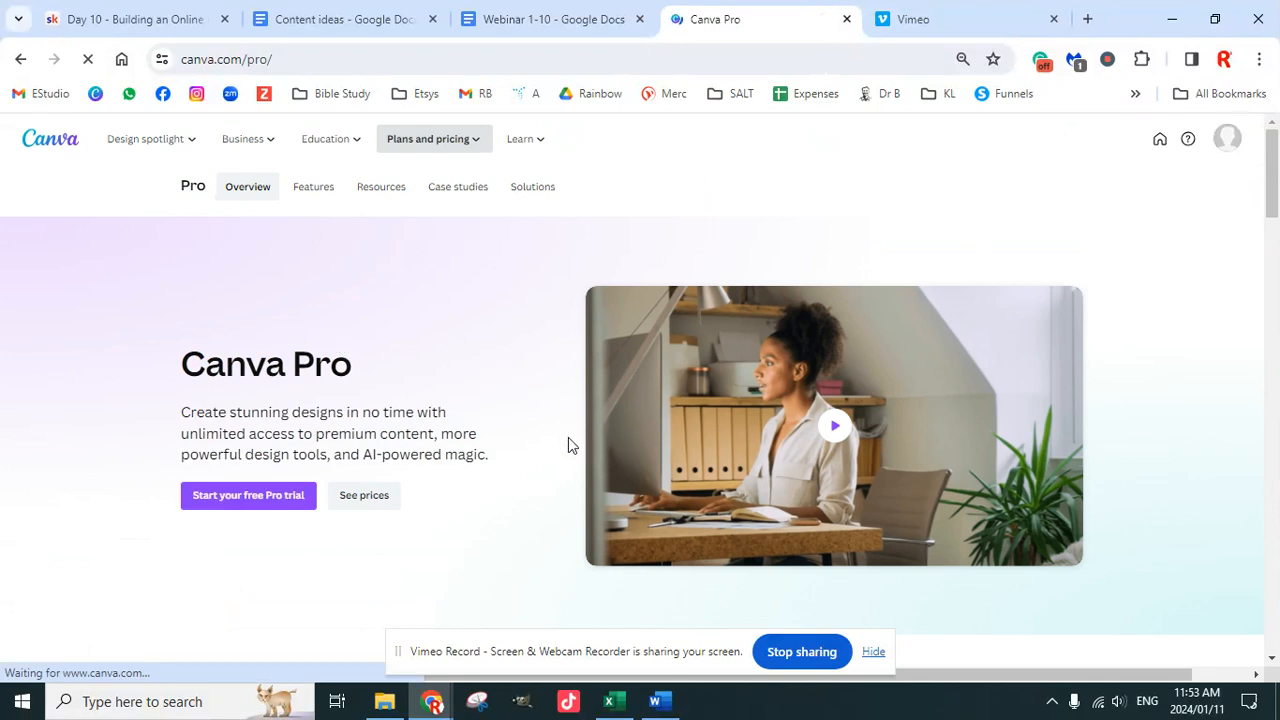
pyautogui.click(364, 496)
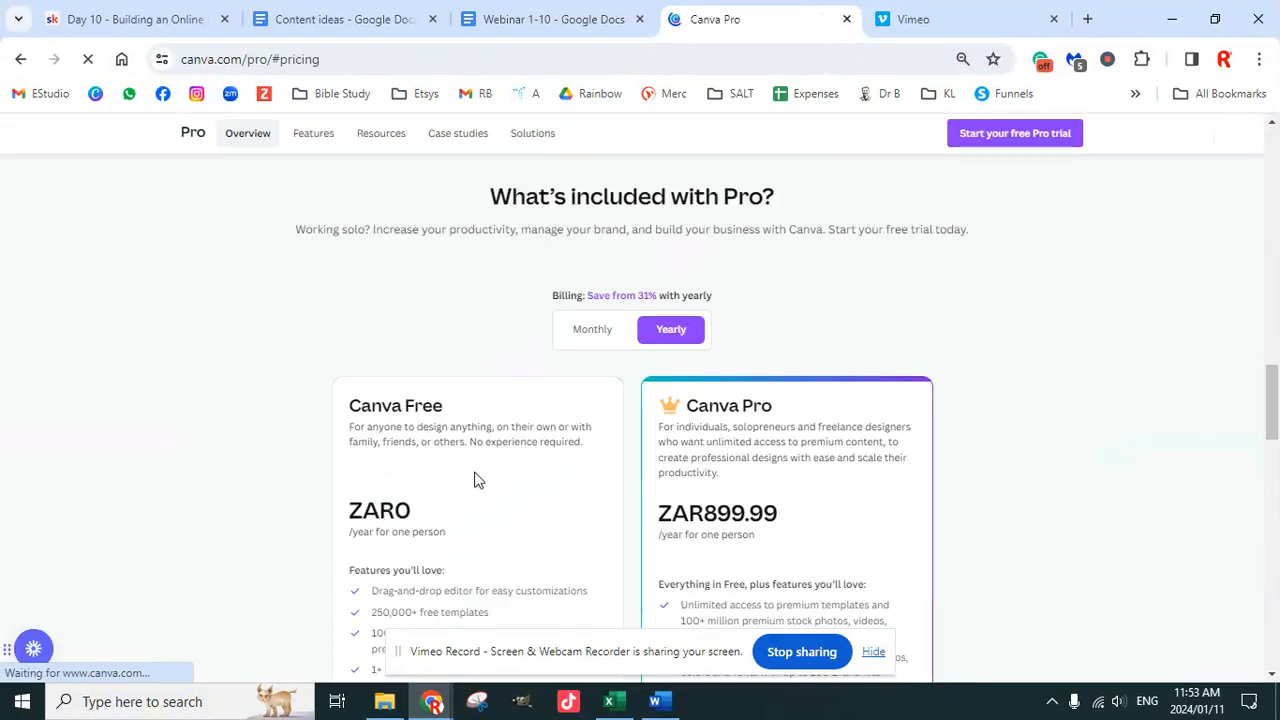
pyautogui.scroll(-1, 731, 457)
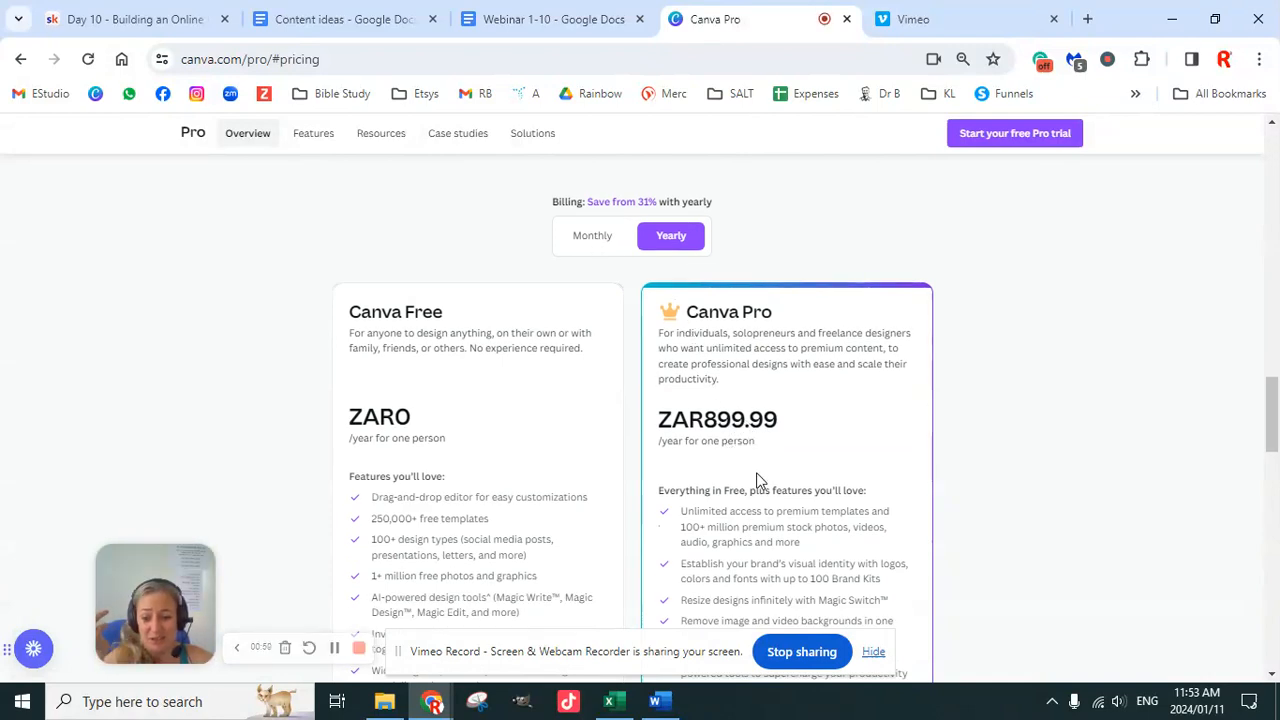
# Step: View the Pro price with monthly billing, then return to the top of the Pro overview
pyautogui.click(593, 236)
pyautogui.scroll(-1, 818, 490)
pyautogui.scroll(-2, 818, 490)
pyautogui.scroll(8, 803, 491)
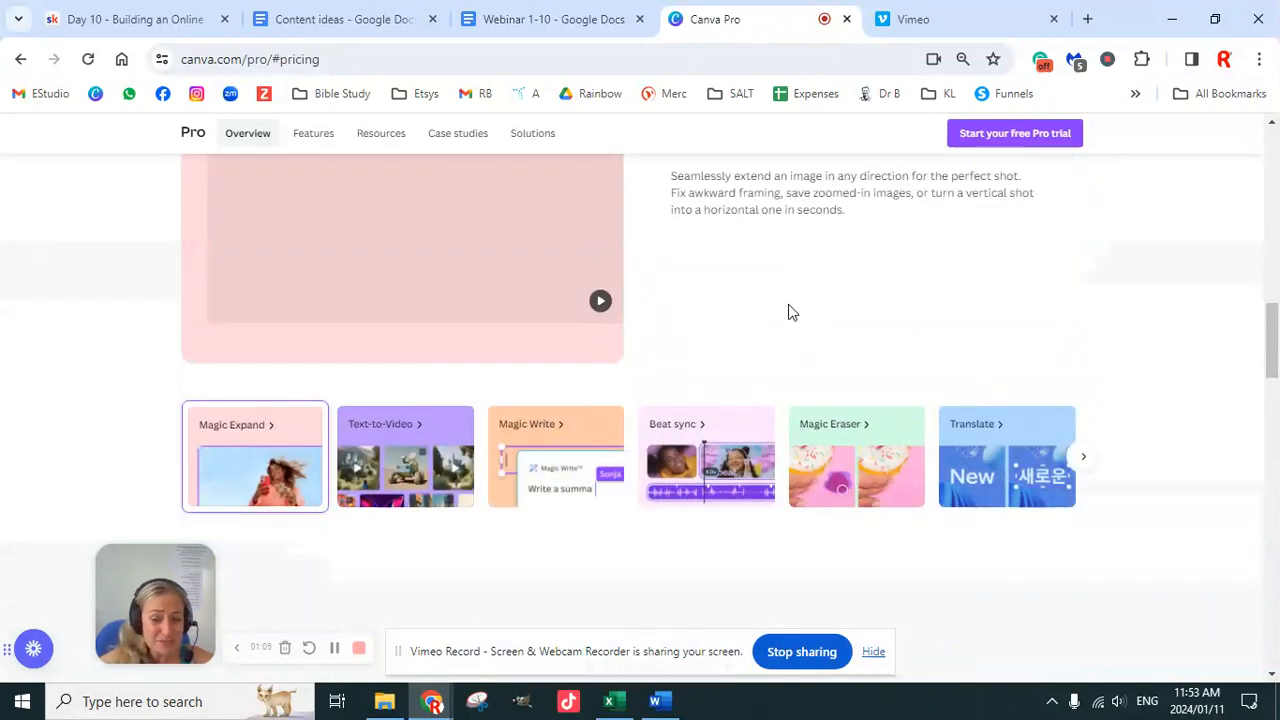
pyautogui.click(20, 60)
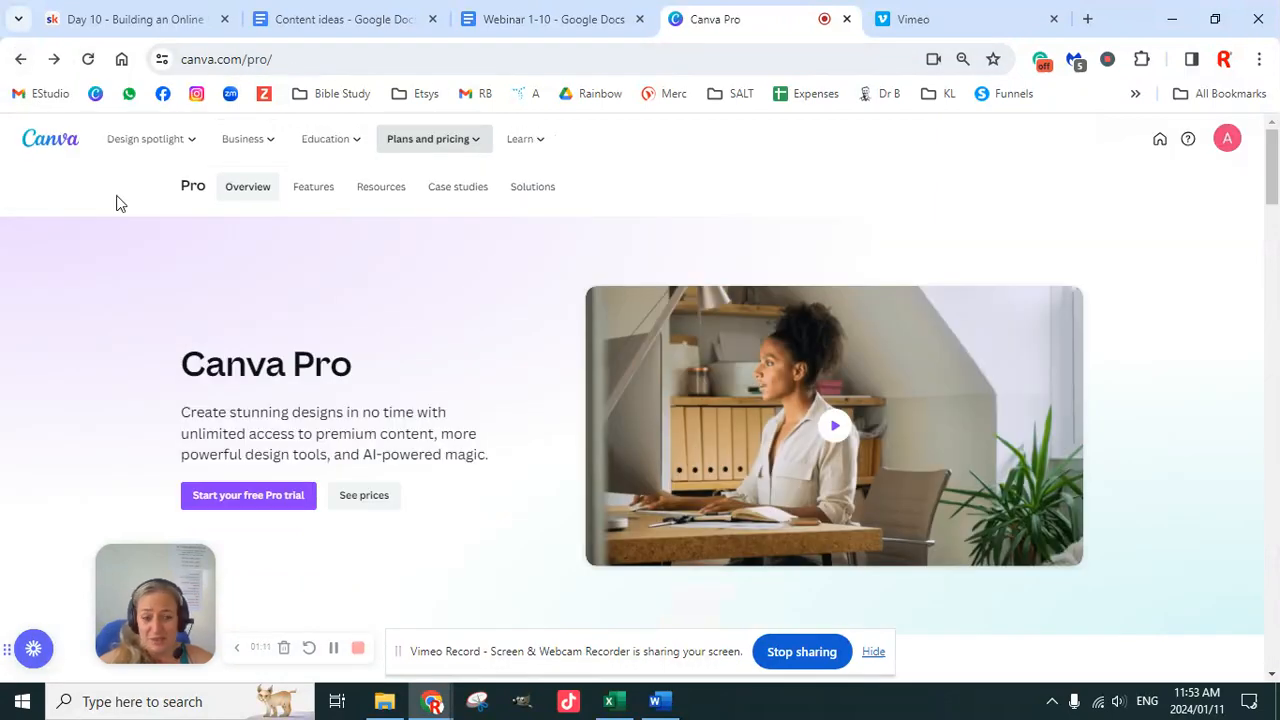
pyautogui.moveTo(477, 143)
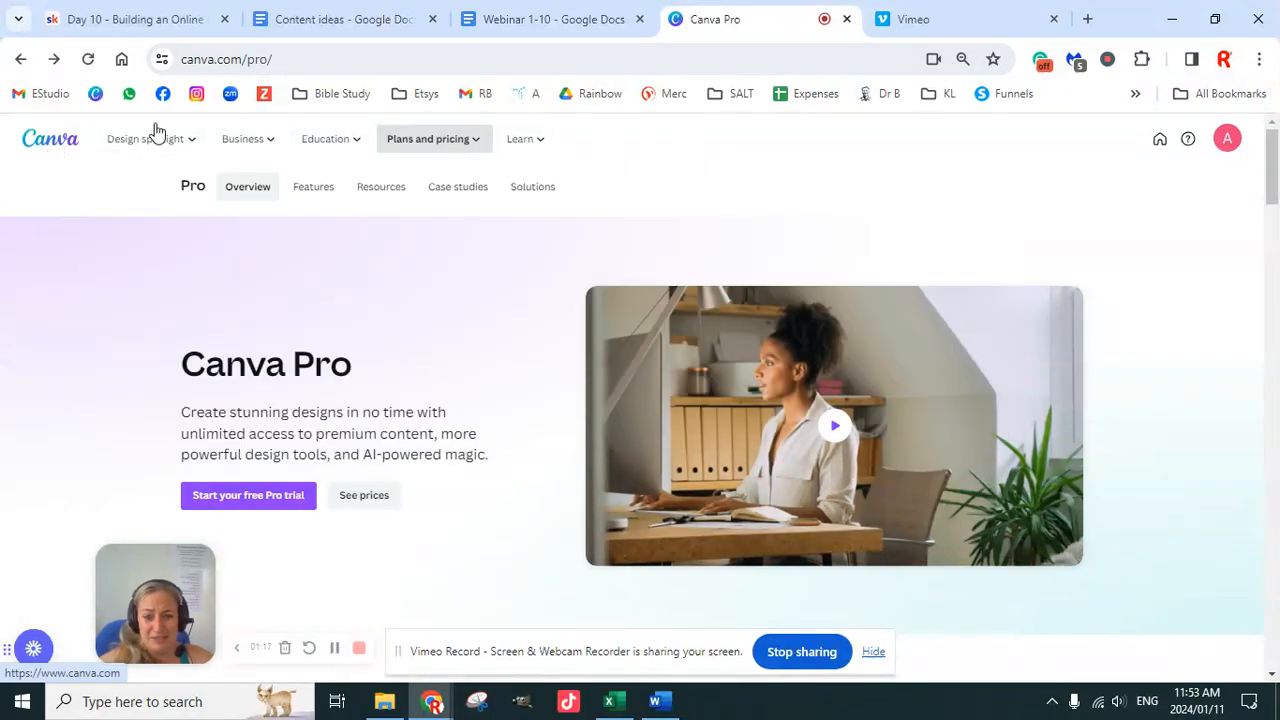
pyautogui.click(44, 148)
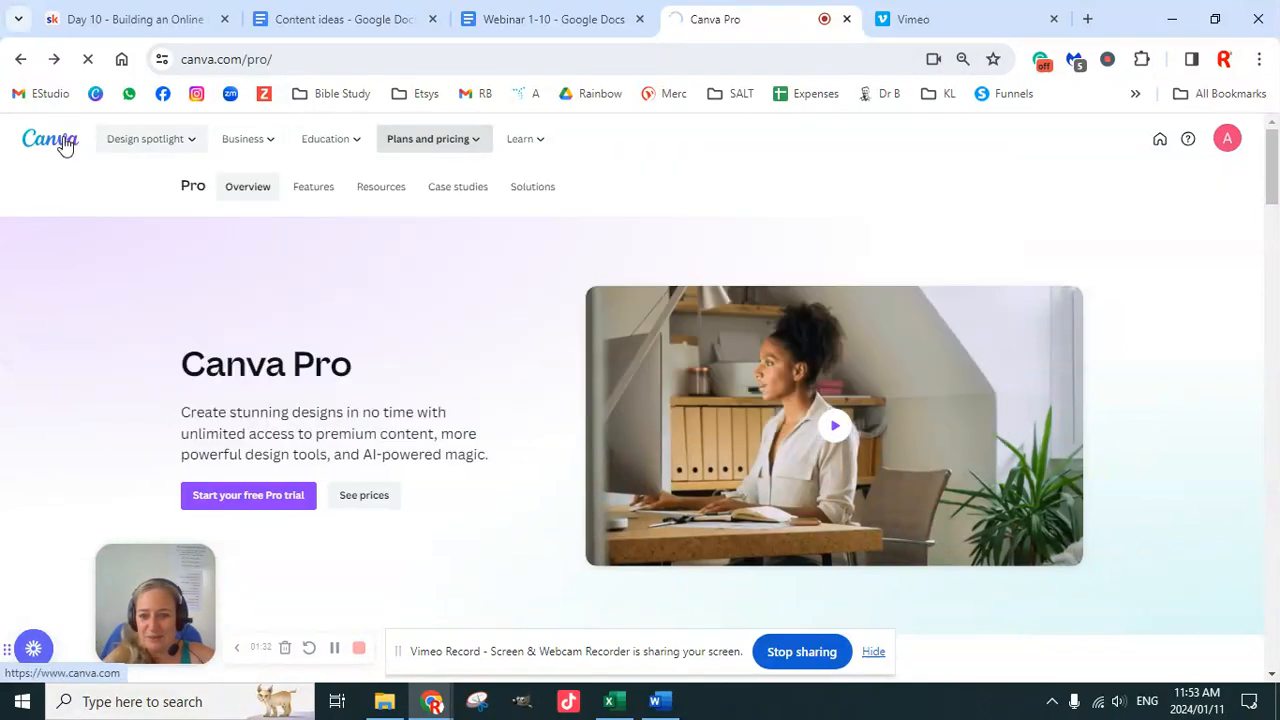
# Step: Go back to the Canva home page and search Create a design for 'invoice'
pyautogui.click(64, 143)
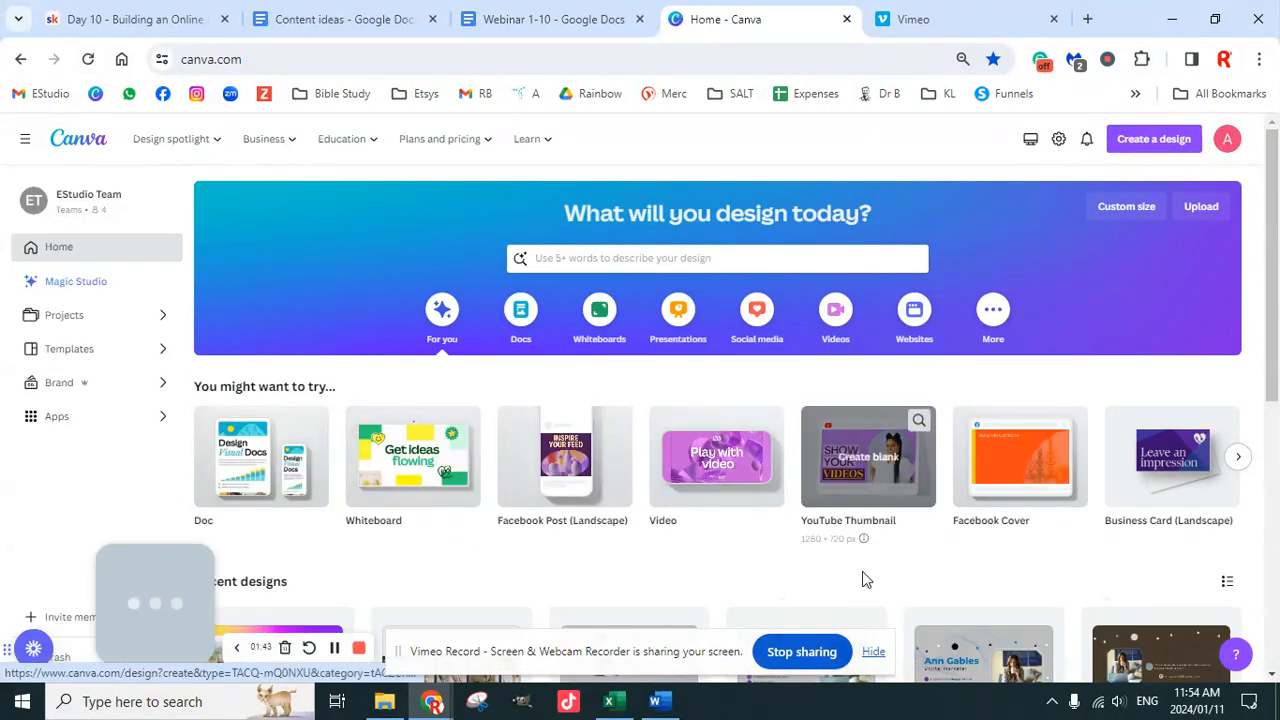
pyautogui.click(873, 653)
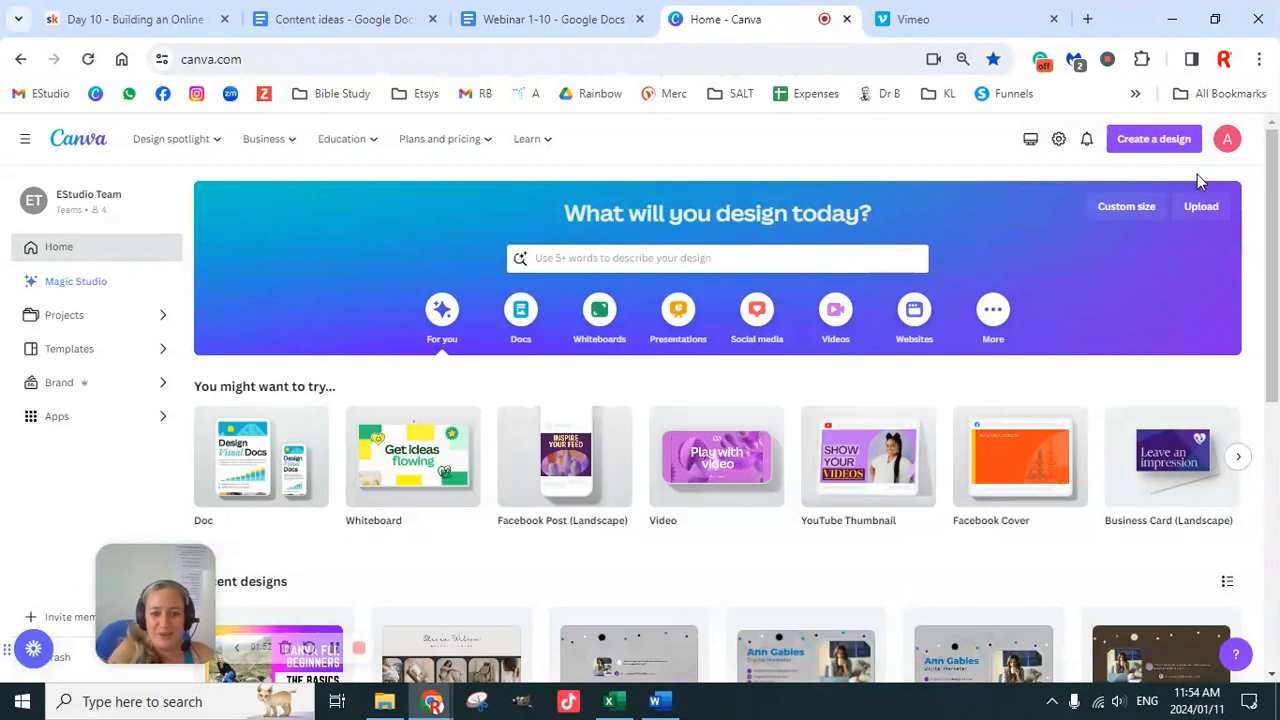
pyautogui.click(1152, 143)
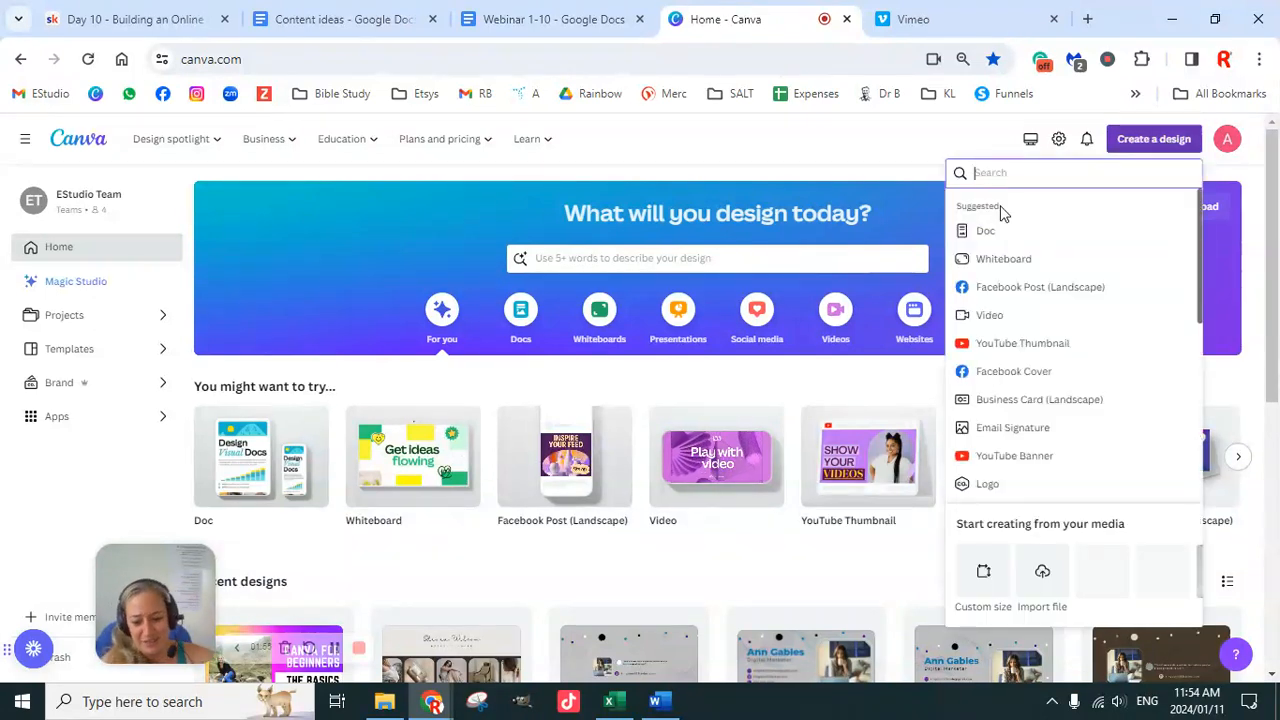
pyautogui.write('invoice')
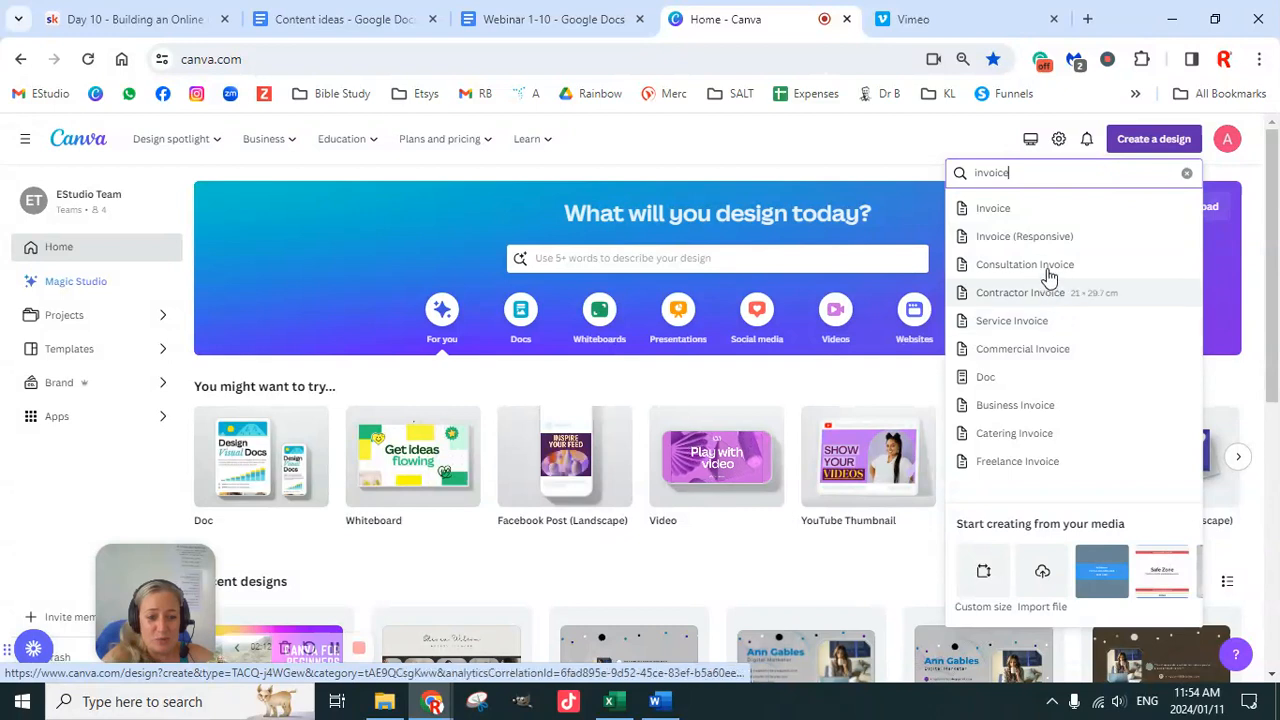
# Step: Create a new A4 Freelance Invoice design and browse its templates
pyautogui.click(1018, 462)
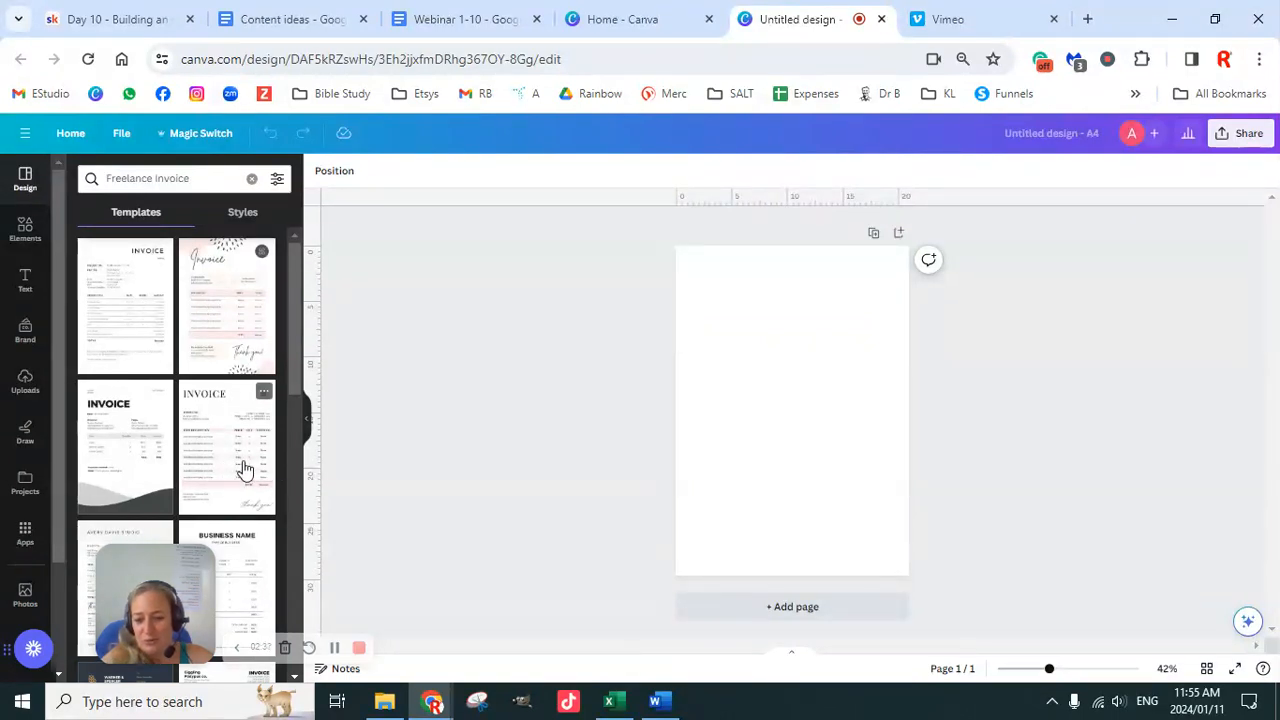
pyautogui.scroll(-10, 244, 468)
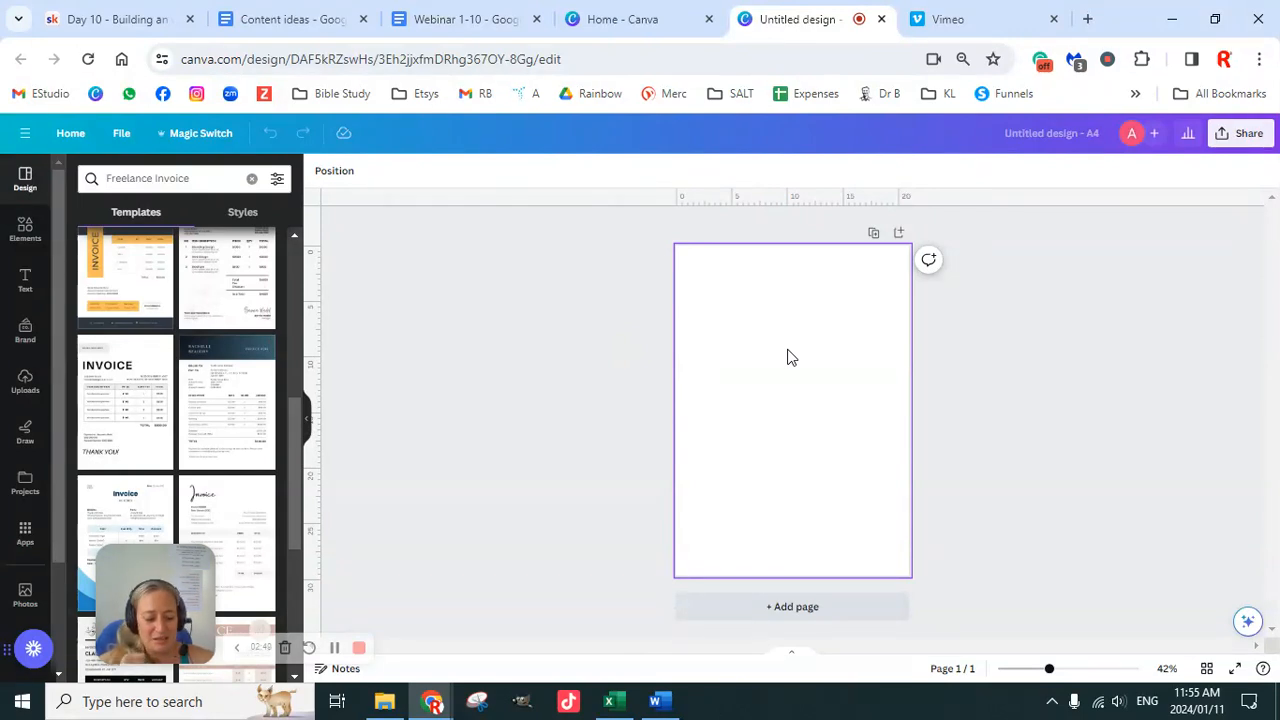
# Step: Open Email Sig from recent designs and remove its two horizontal and two vertical guides
pyautogui.click(628, 22)
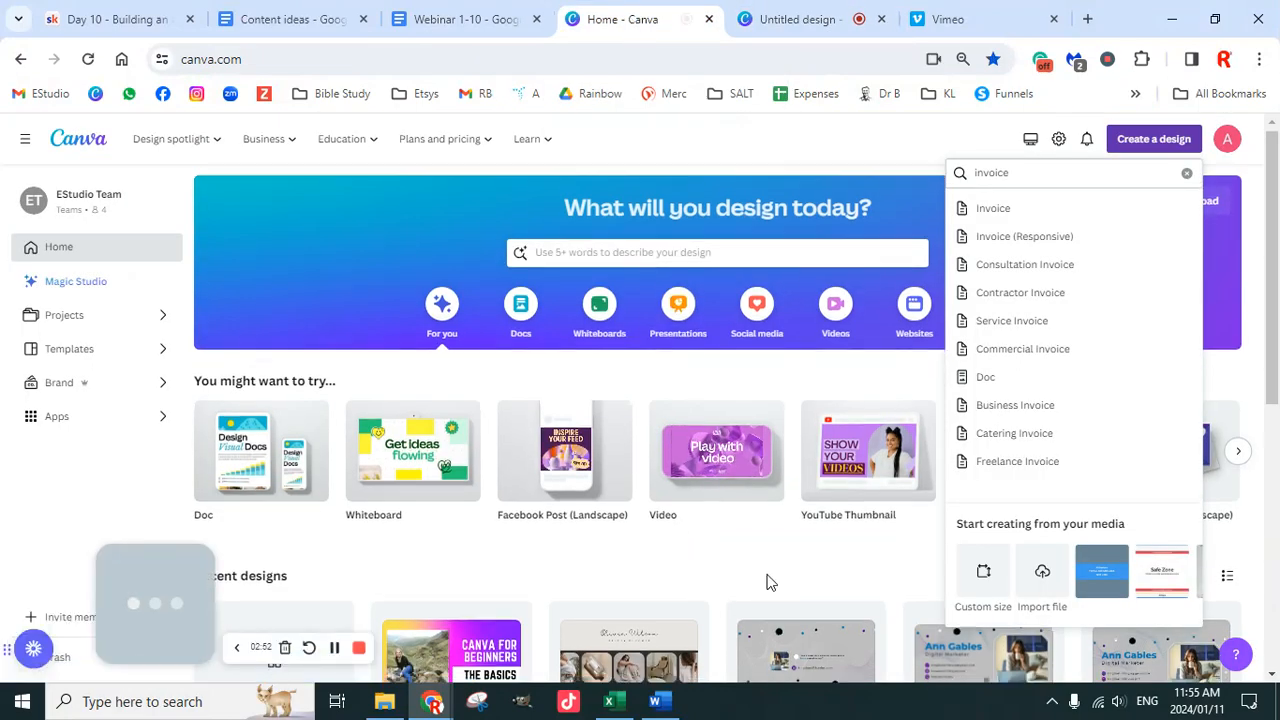
pyautogui.scroll(-3, 766, 575)
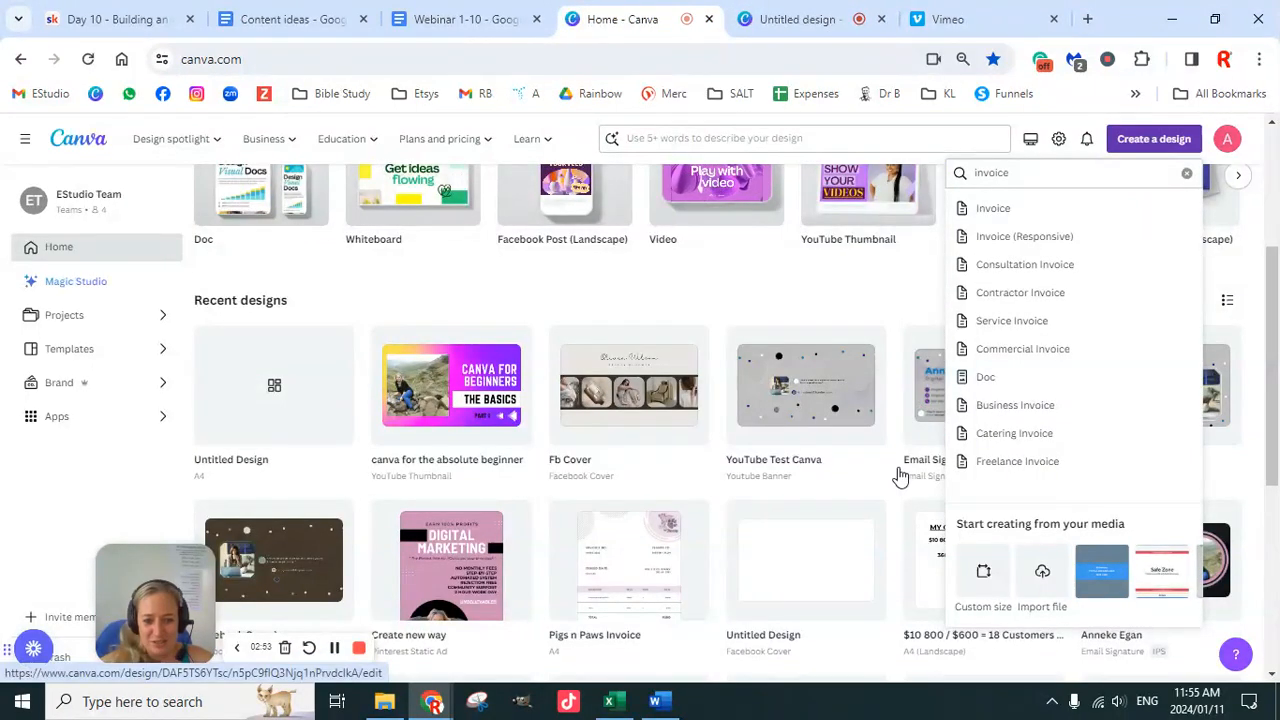
pyautogui.click(924, 395)
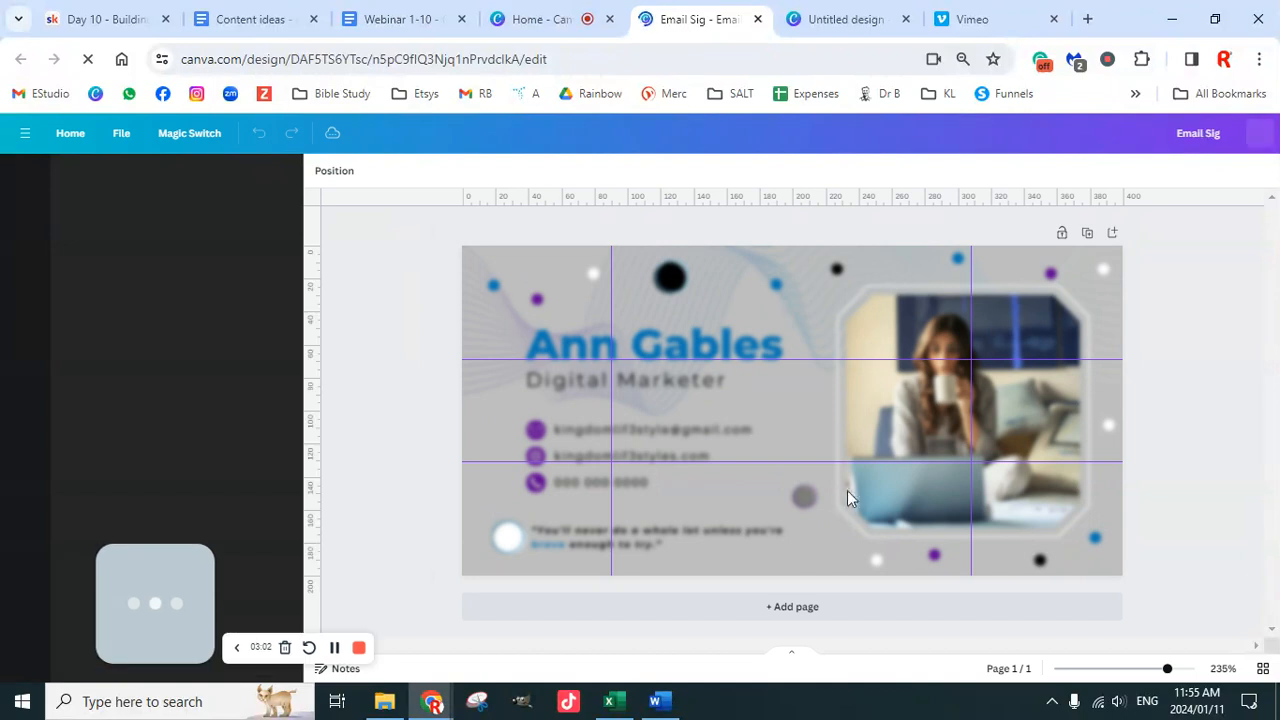
pyautogui.moveTo(500, 358); pyautogui.dragTo(514, 184)
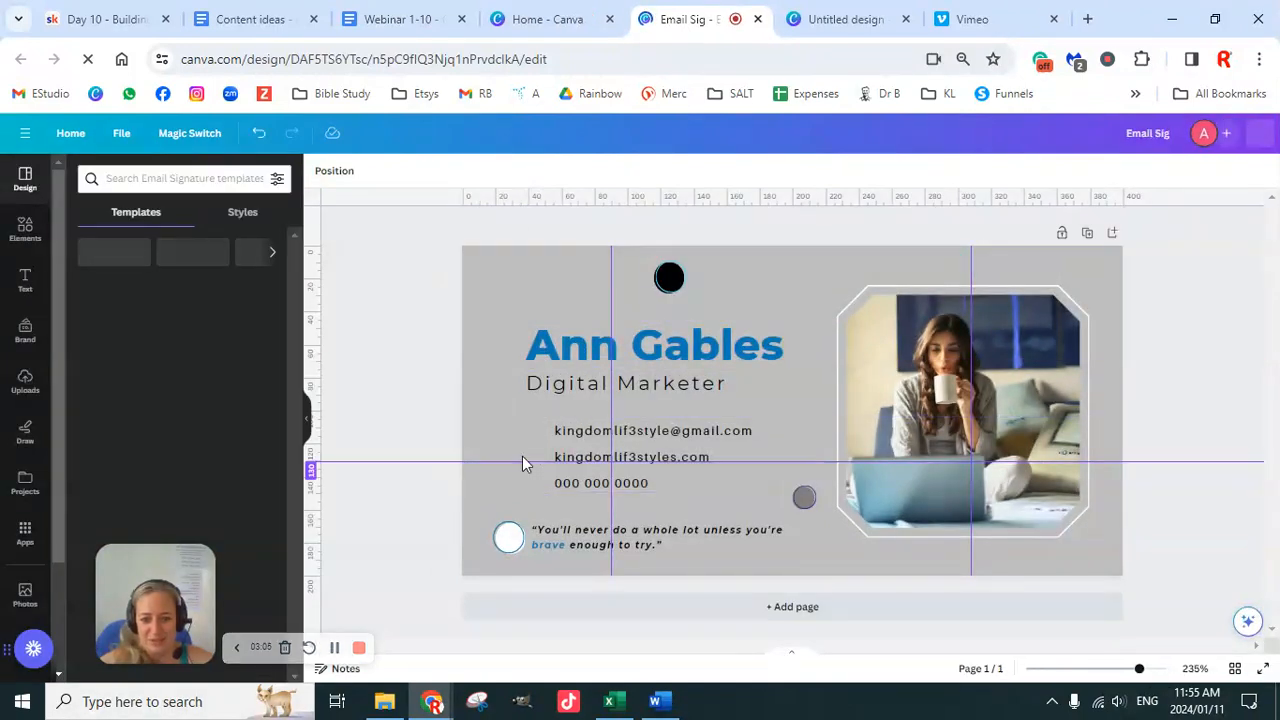
pyautogui.moveTo(512, 461); pyautogui.dragTo(530, 200)
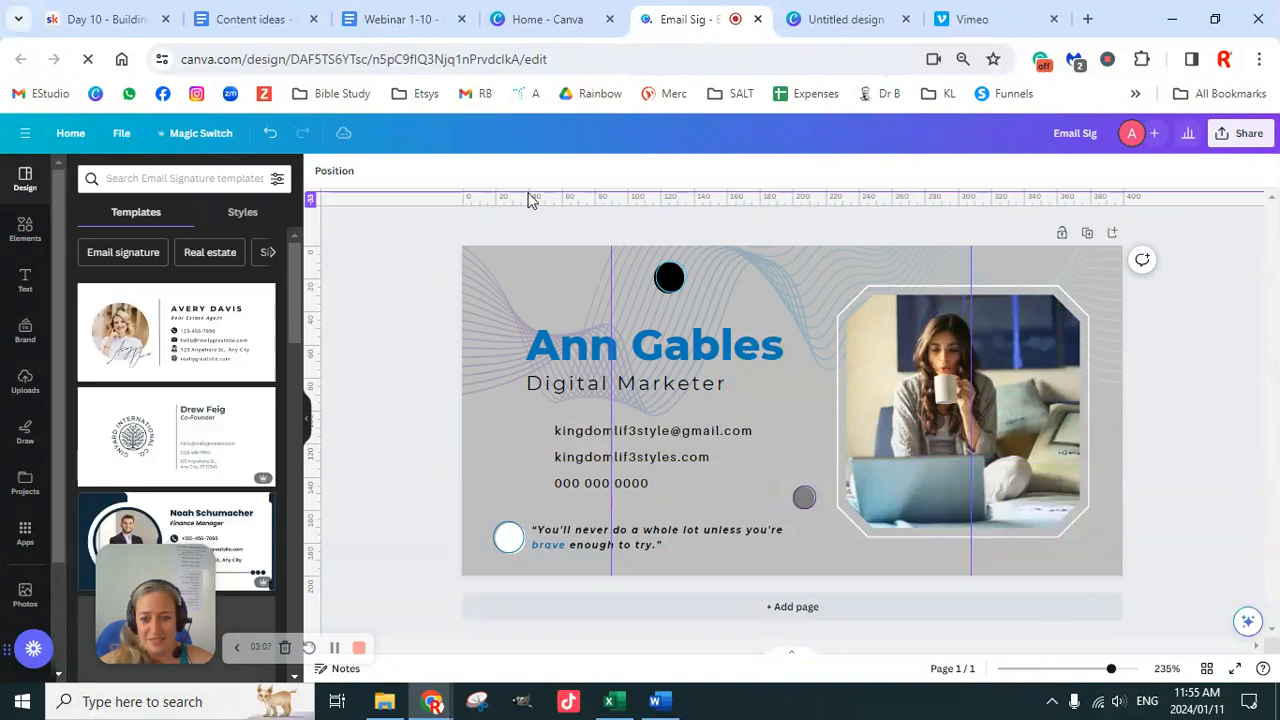
pyautogui.moveTo(612, 330); pyautogui.dragTo(308, 332)
pyautogui.moveTo(968, 321); pyautogui.dragTo(305, 329)
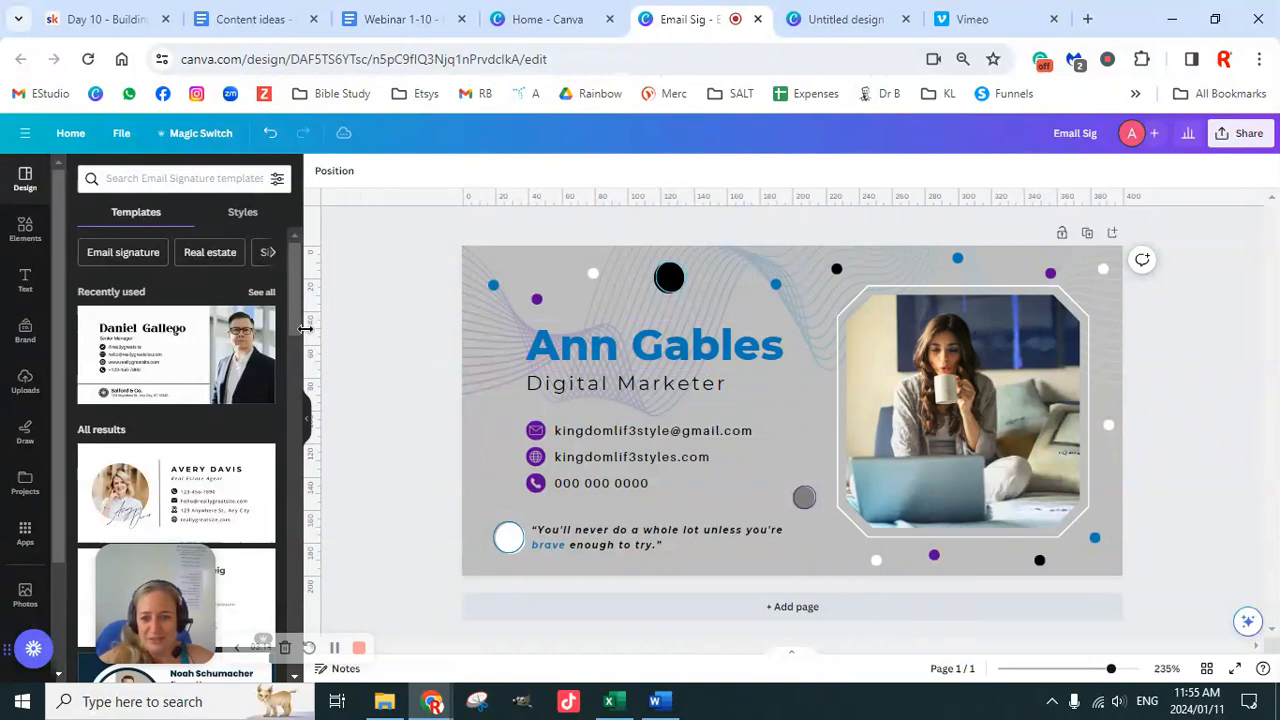
# Step: Select every element of the email signature, then return to the blank A4 invoice design
pyautogui.moveTo(431, 224); pyautogui.dragTo(1171, 590)
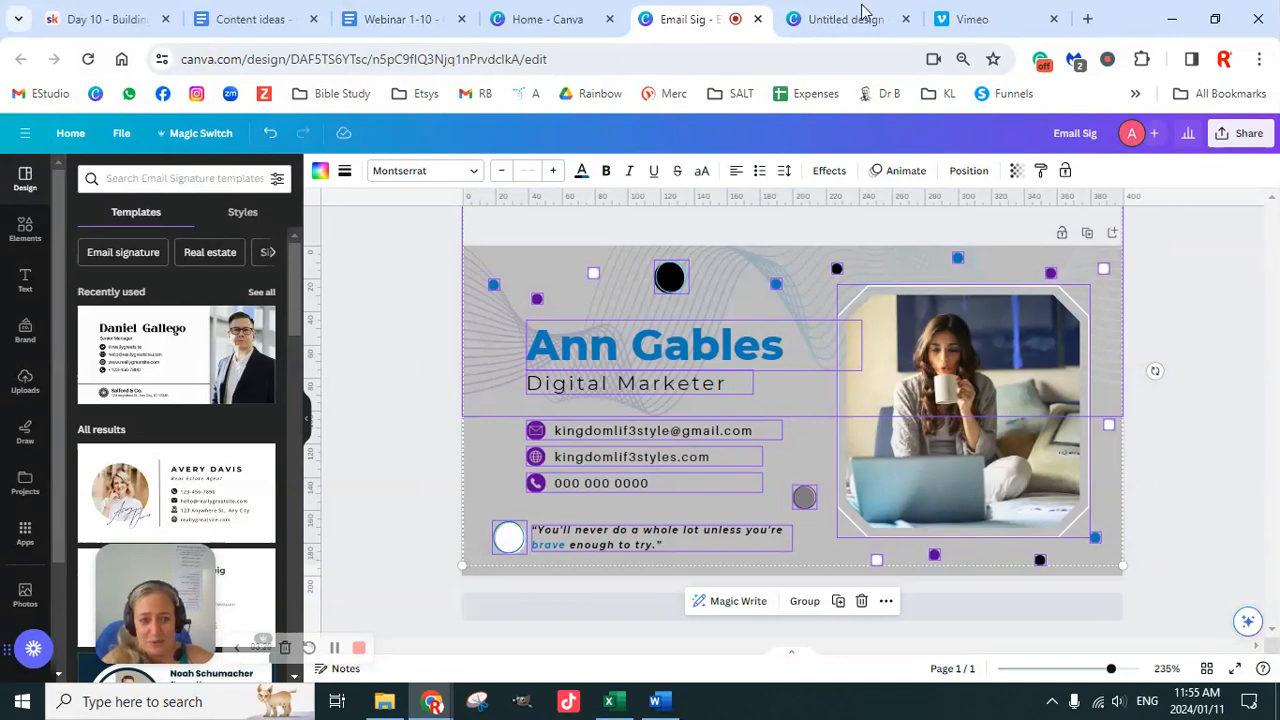
pyautogui.click(840, 20)
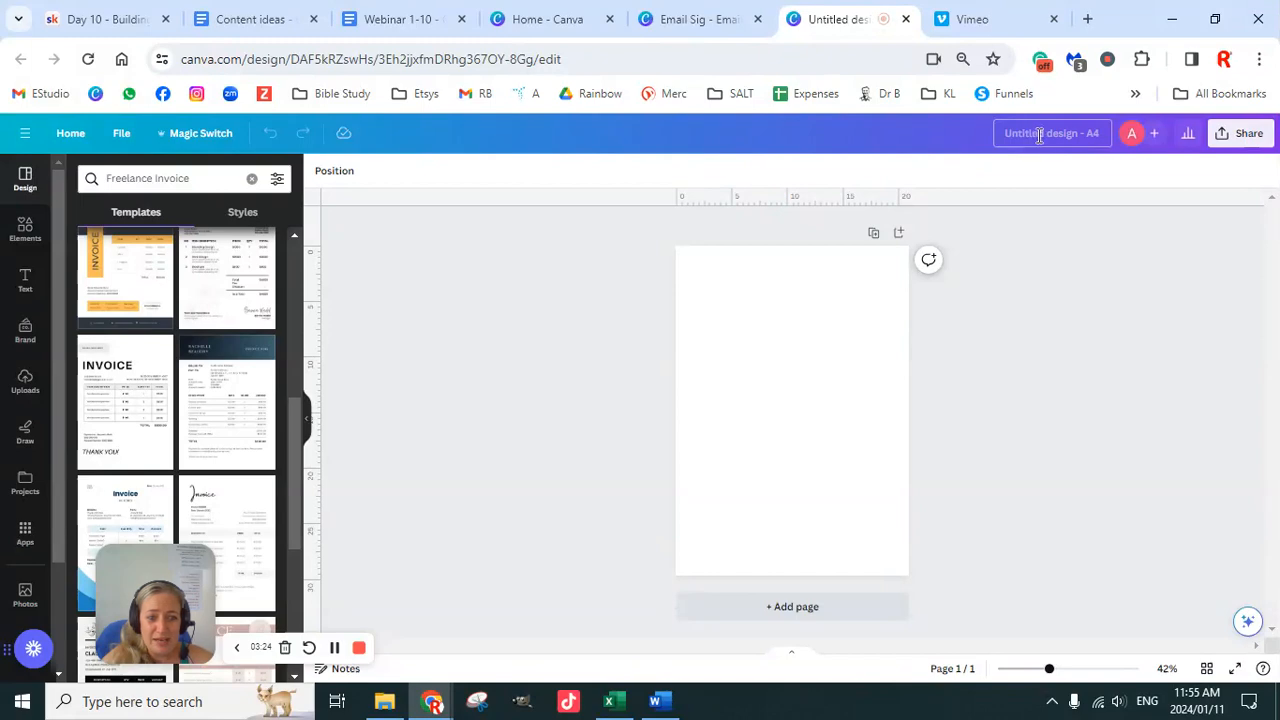
pyautogui.click(532, 21)
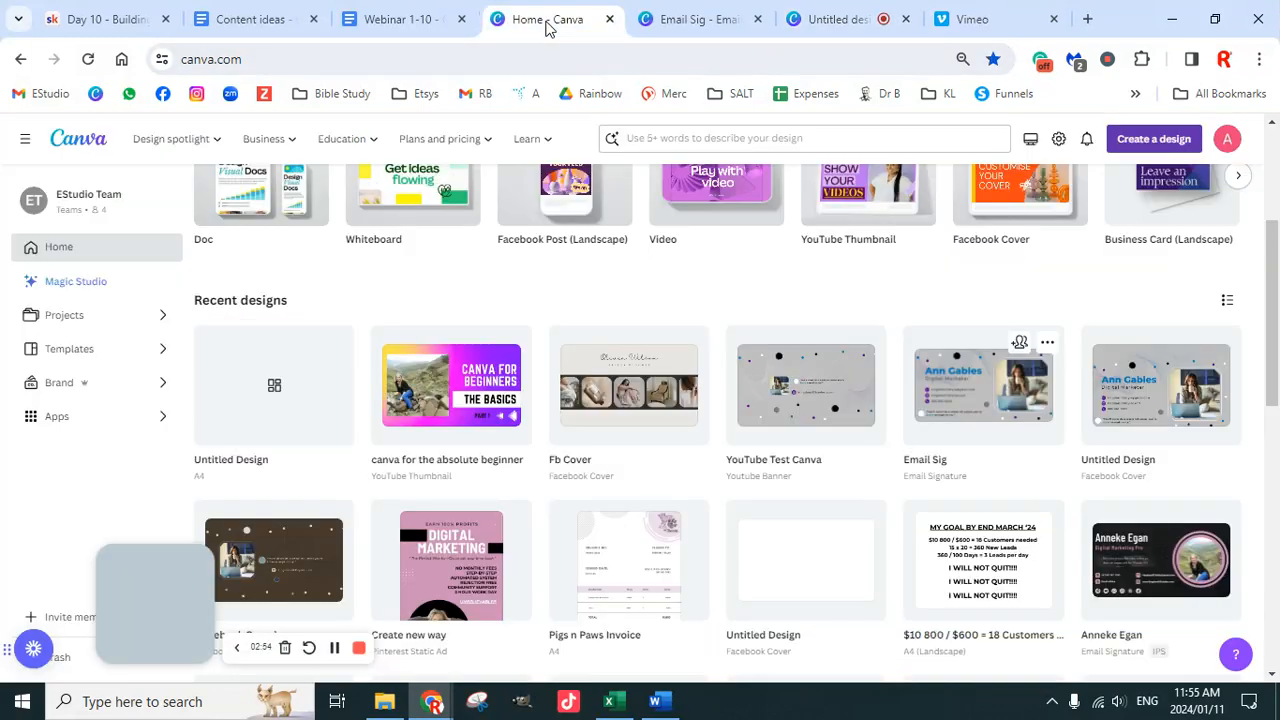
pyautogui.click(410, 20)
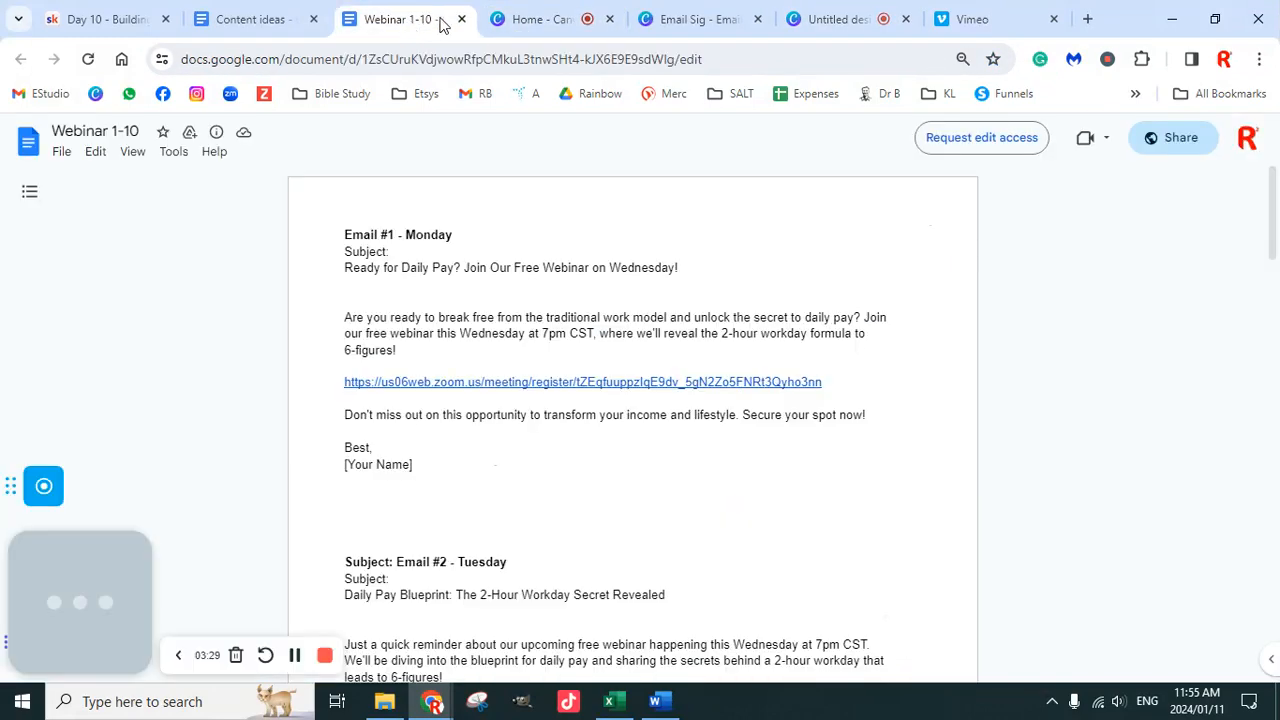
pyautogui.click(691, 20)
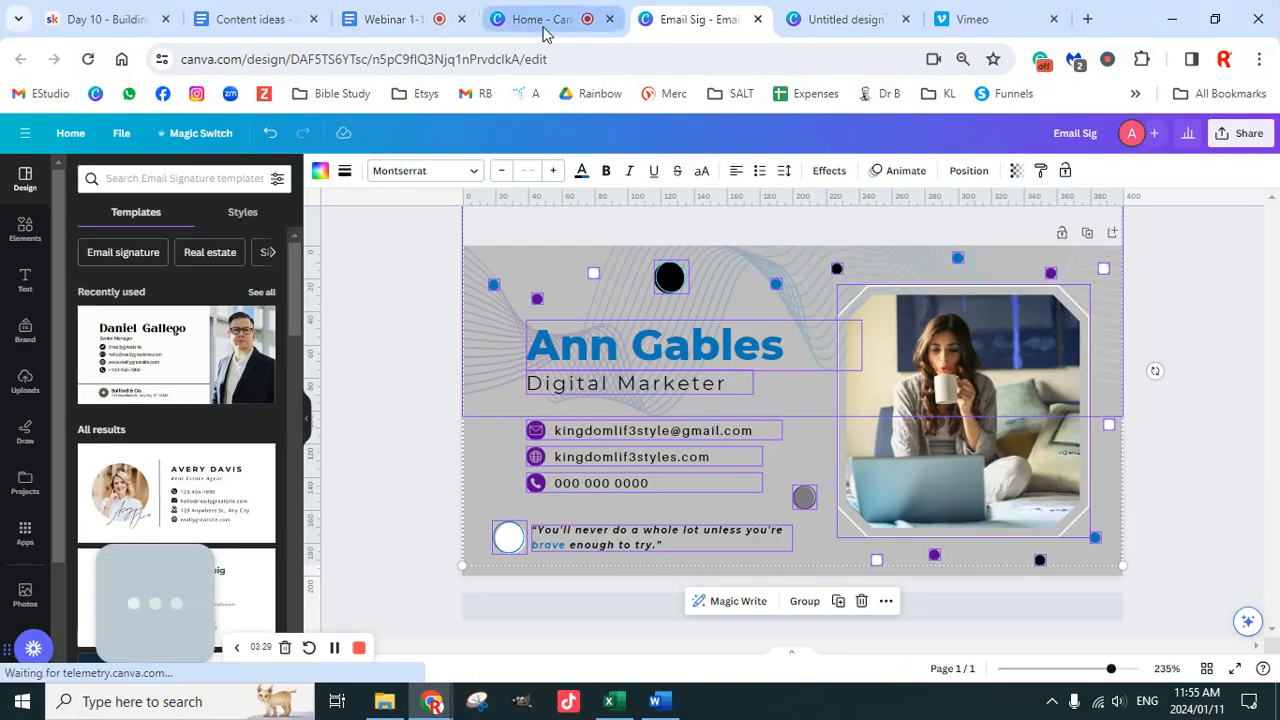
pyautogui.click(833, 30)
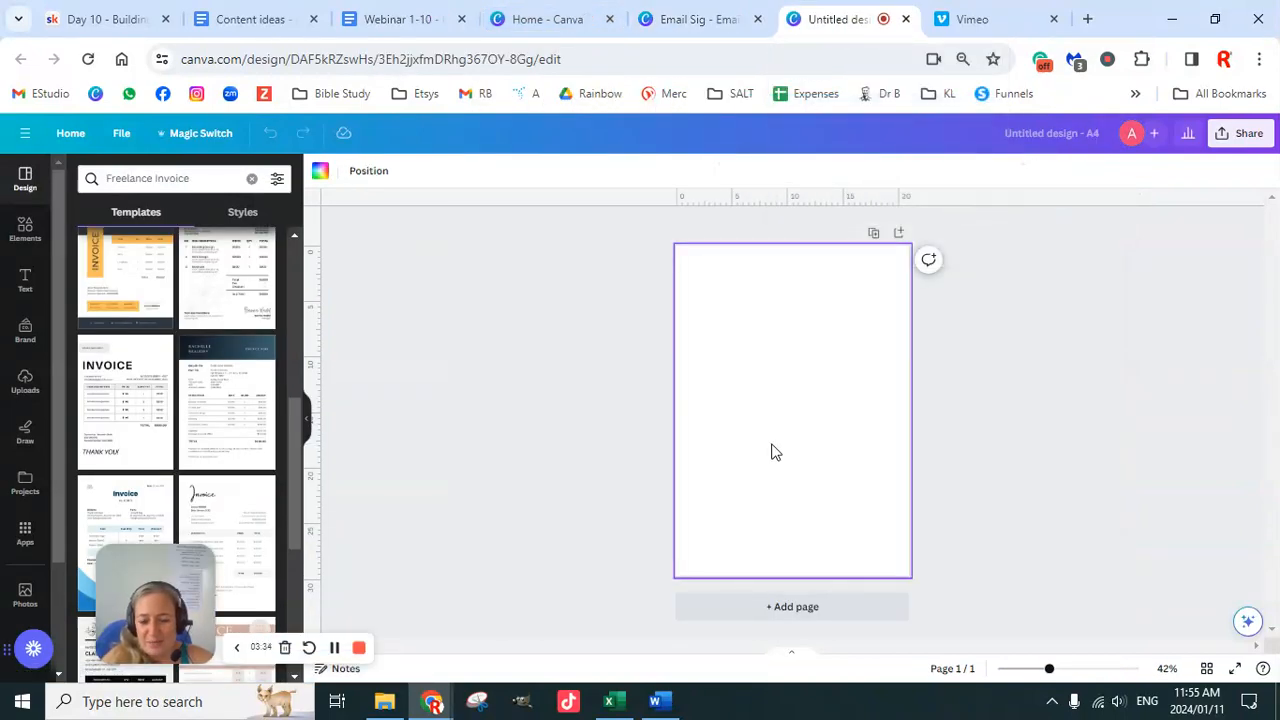
# Step: Paste the email signature onto the A4 page and enlarge it across the page width
pyautogui.hotkey('ctrl', 'v')
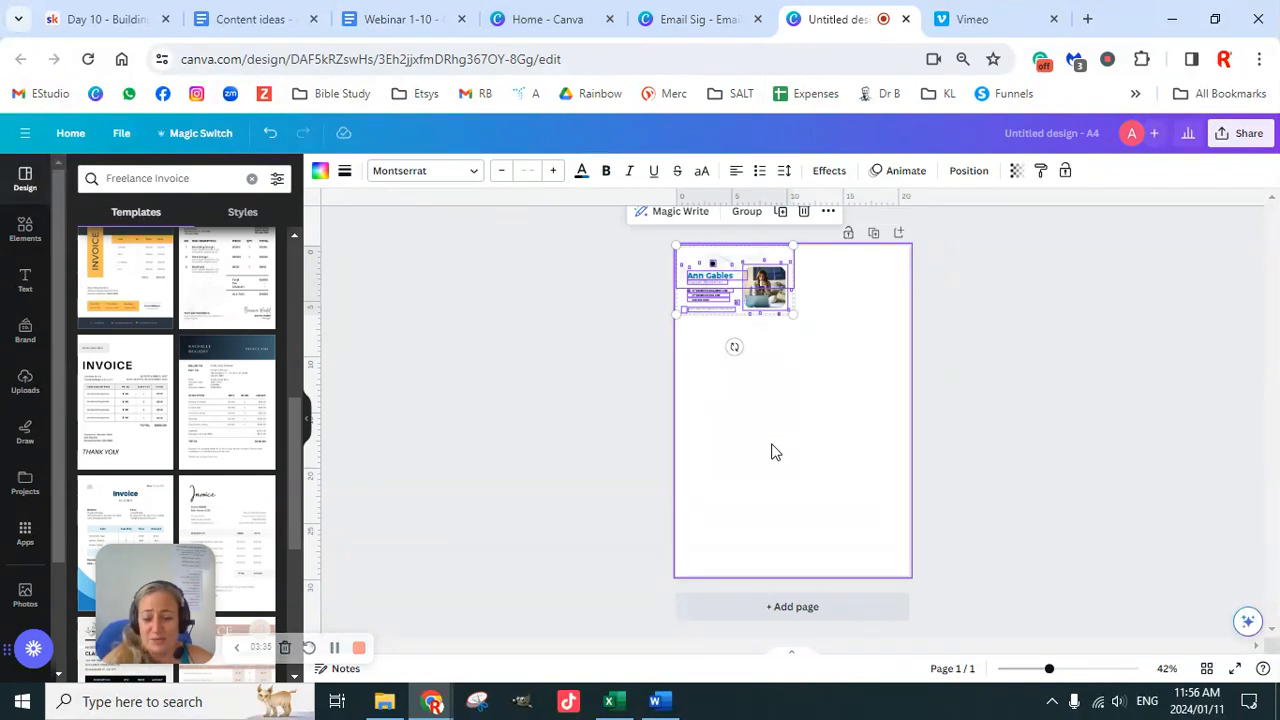
pyautogui.moveTo(792, 314)
pyautogui.mouseDown()
pyautogui.moveTo(920, 394)
pyautogui.moveTo(898, 401)
pyautogui.mouseUp()
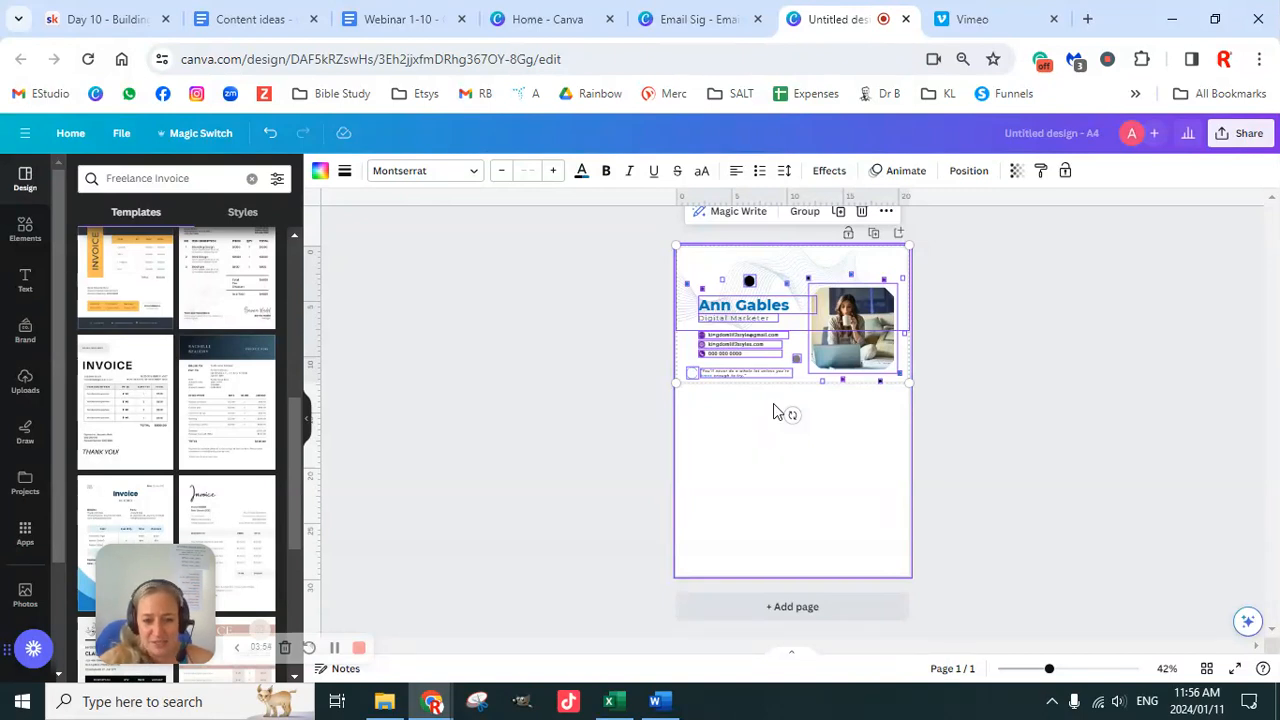
pyautogui.click(773, 436)
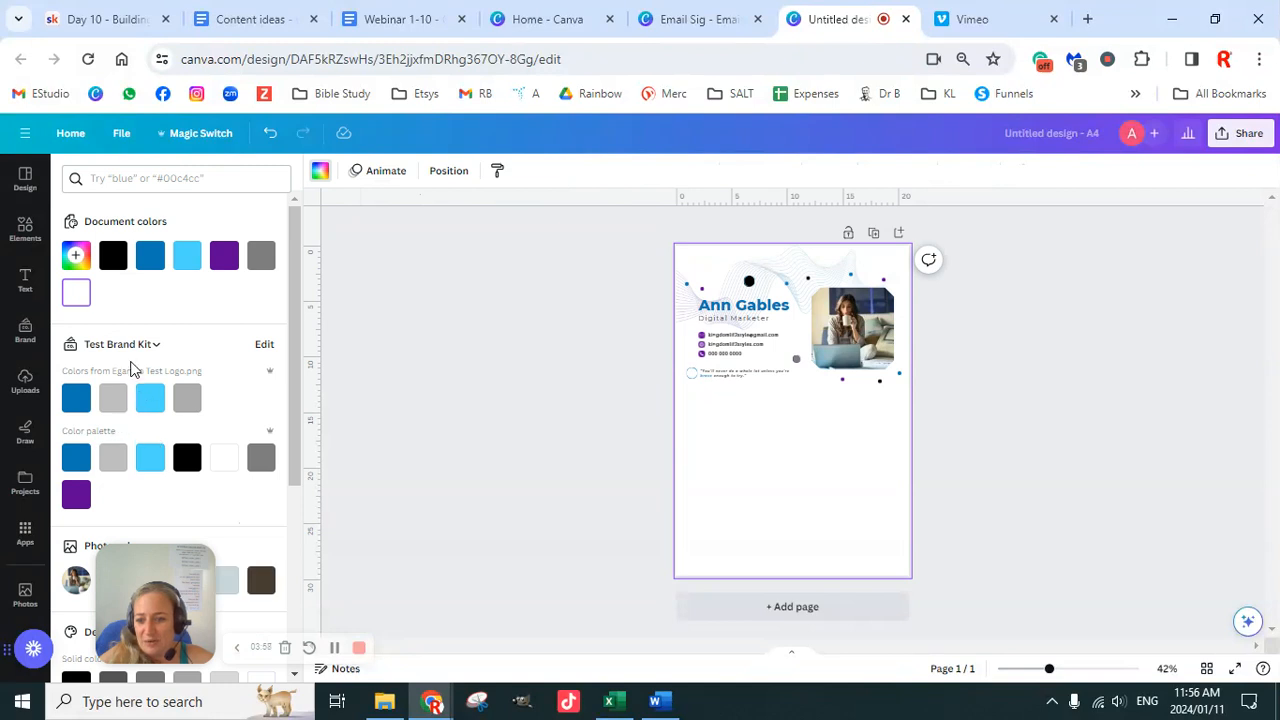
# Step: Set the page background to light grey from the Test Brand Kit palette
pyautogui.scroll(-1, 192, 450)
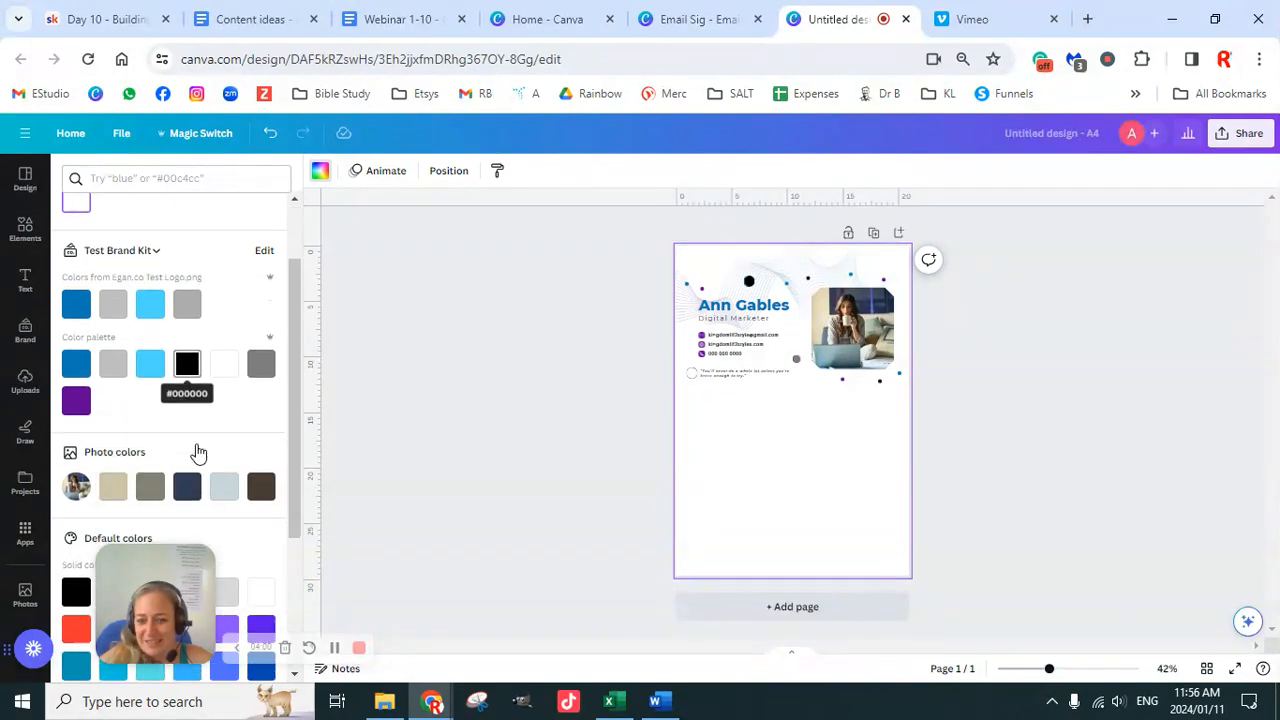
pyautogui.click(113, 364)
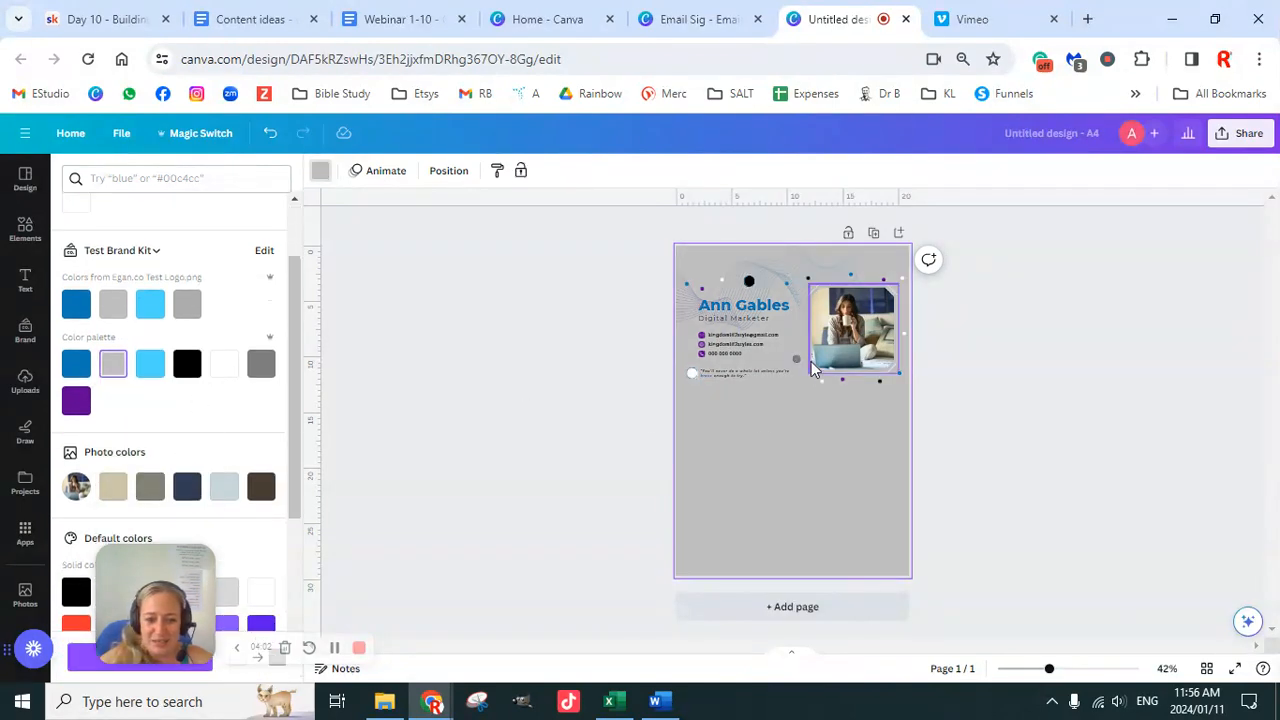
pyautogui.click(712, 22)
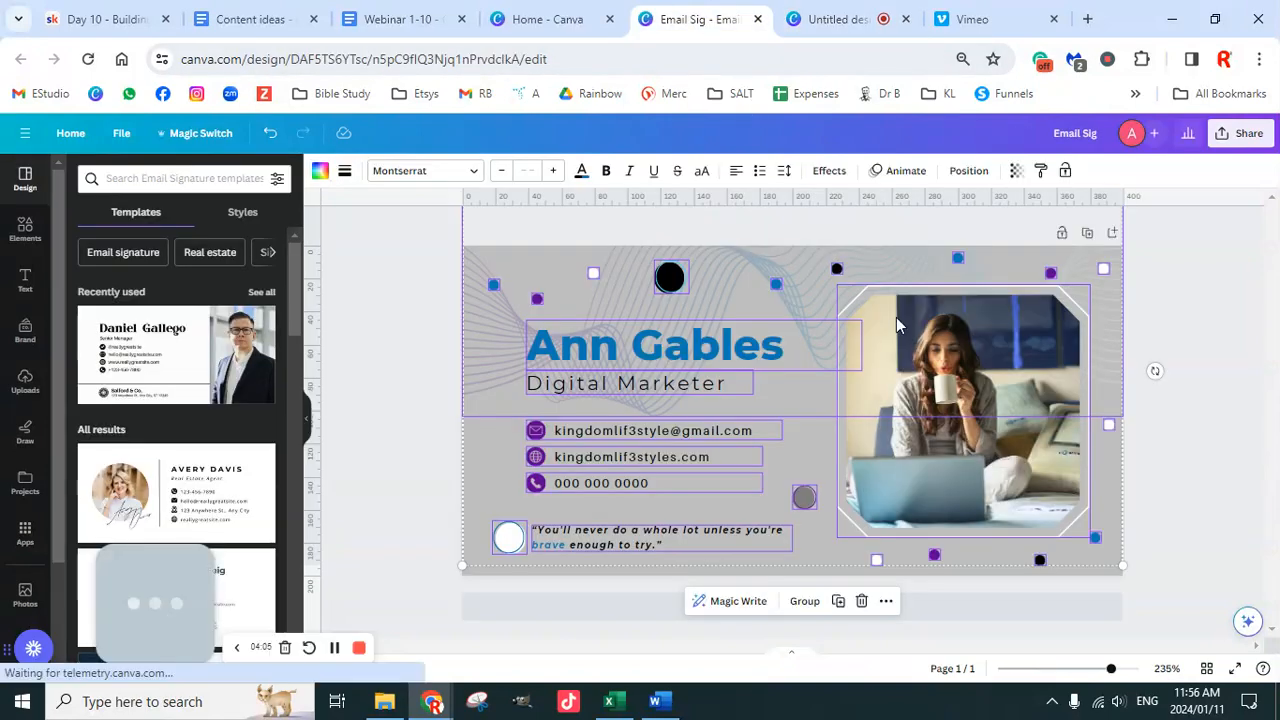
pyautogui.click(850, 20)
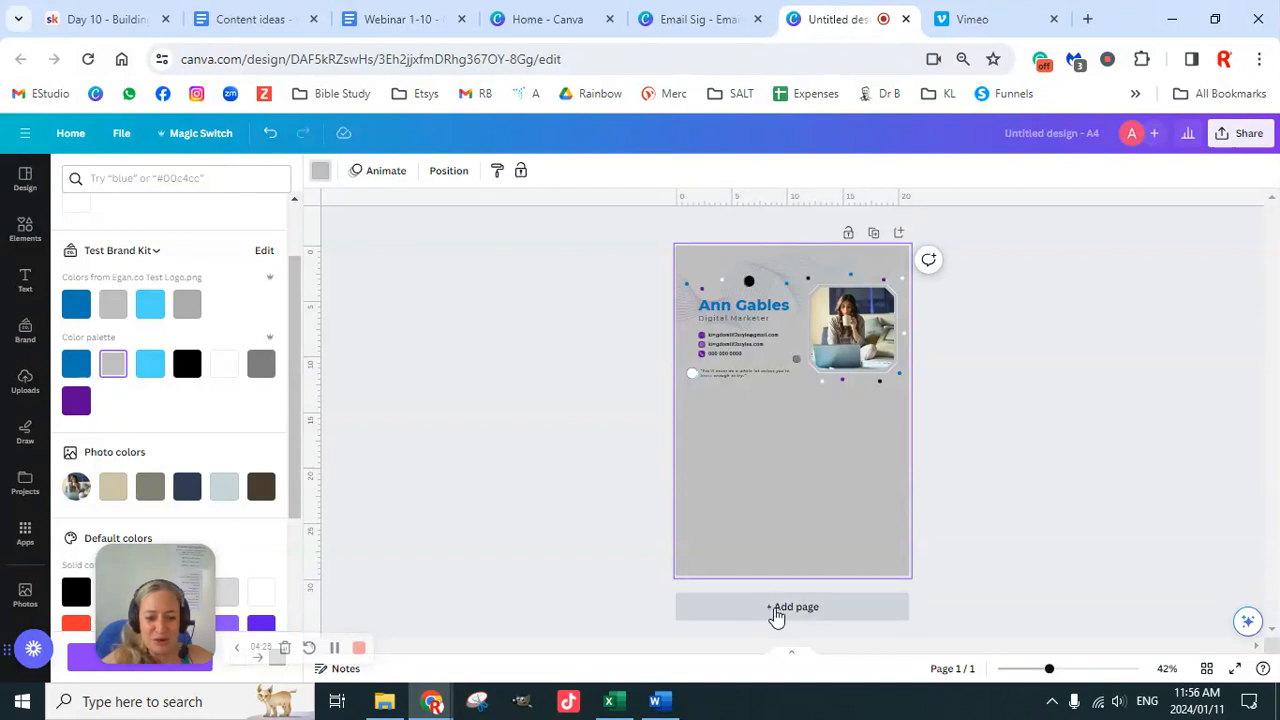
# Step: Add a blank second page and scroll through the A4 invoice templates
pyautogui.click(774, 607)
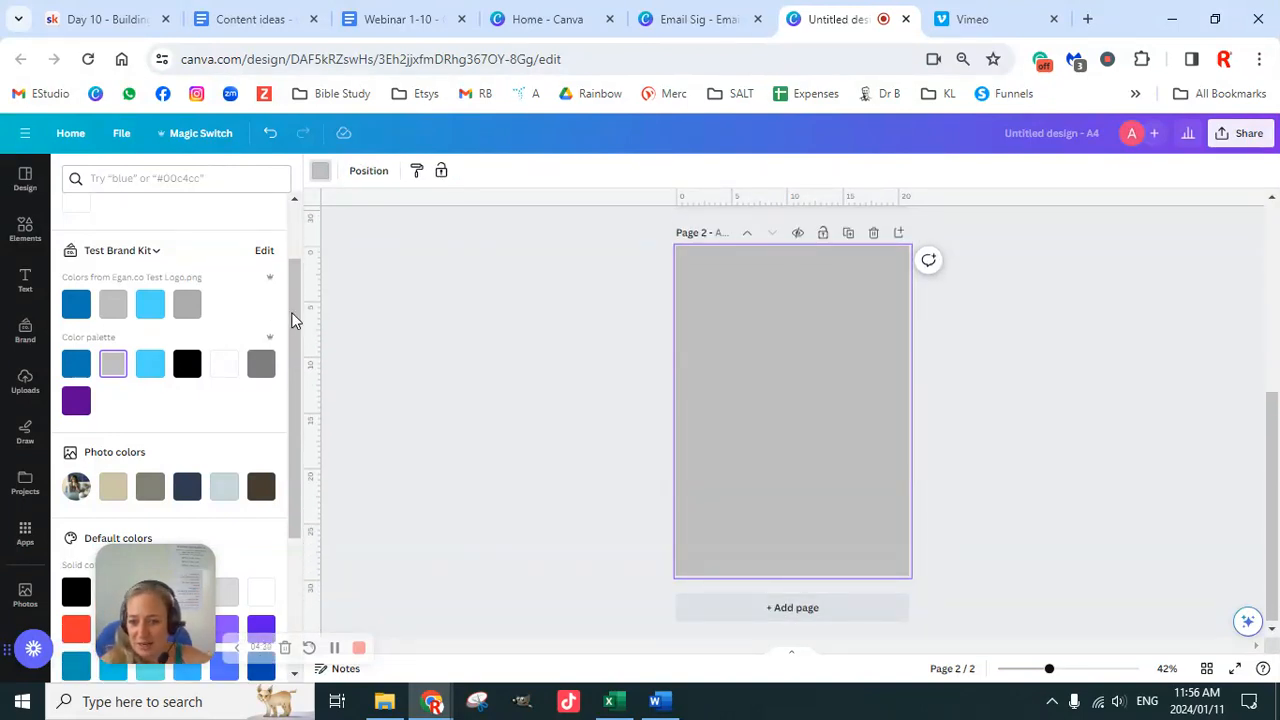
pyautogui.moveTo(293, 320); pyautogui.dragTo(294, 225)
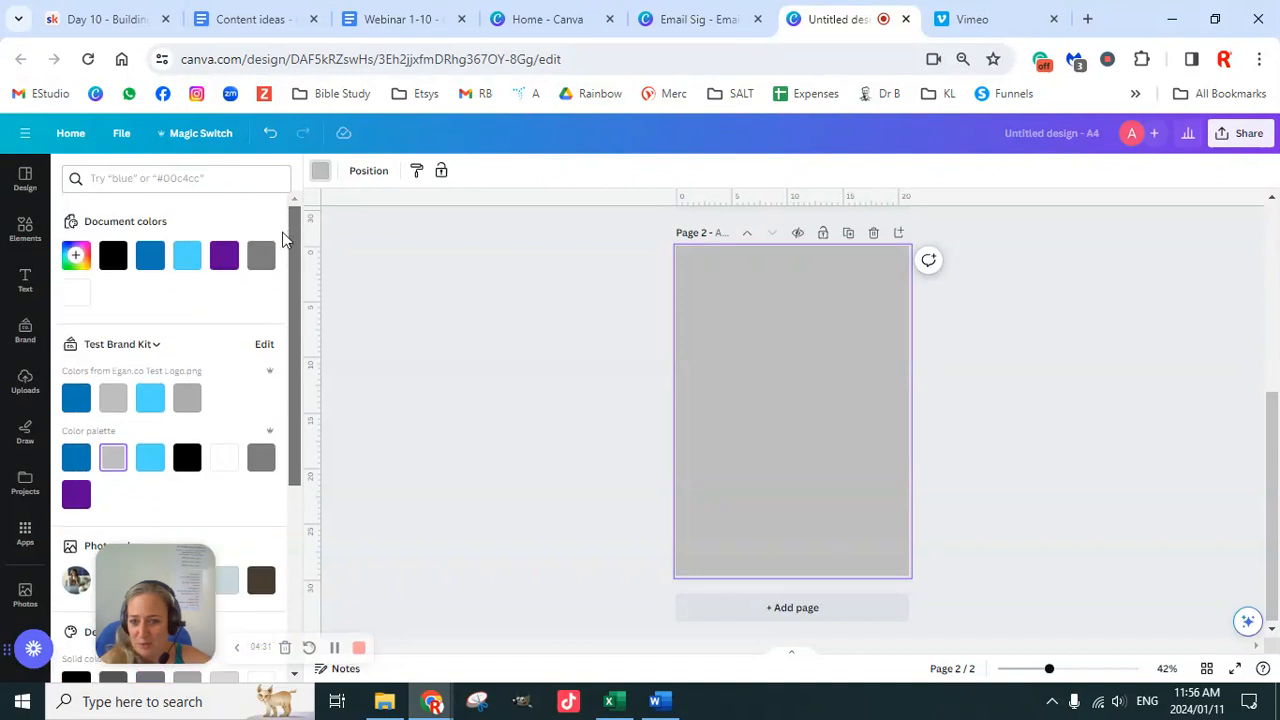
pyautogui.click(27, 182)
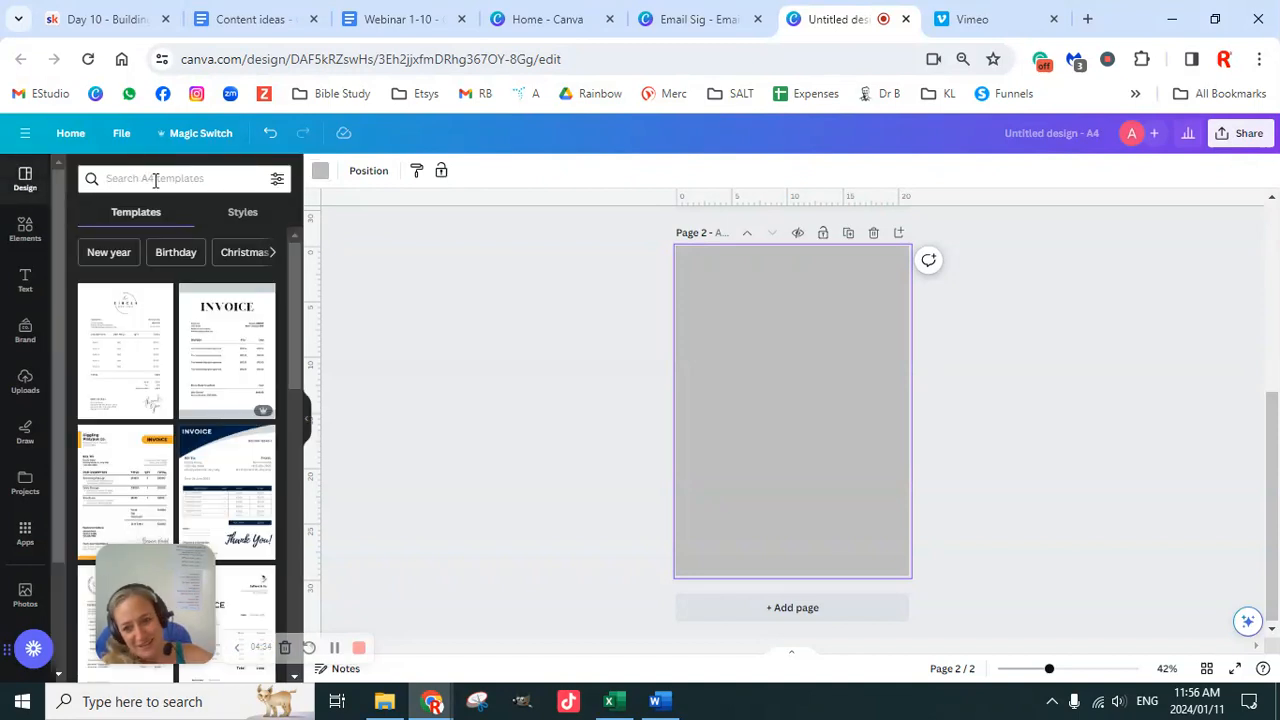
pyautogui.scroll(-3, 212, 460)
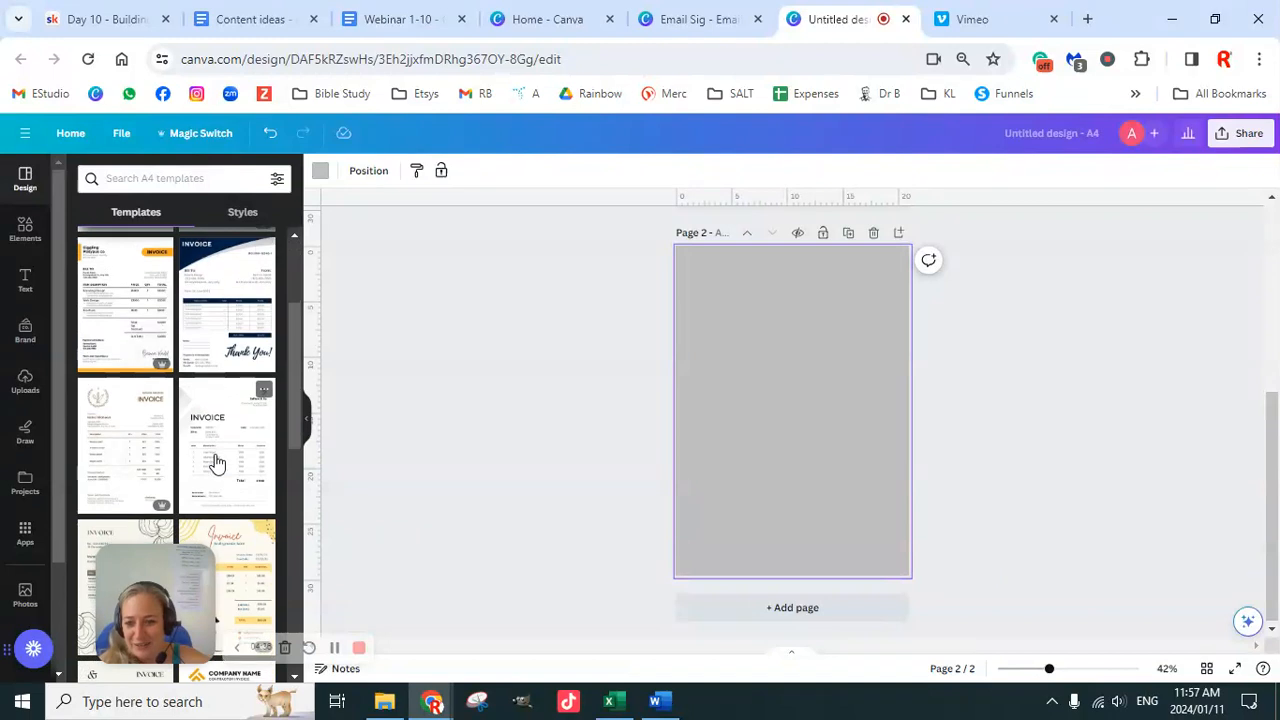
pyautogui.scroll(-4, 226, 500)
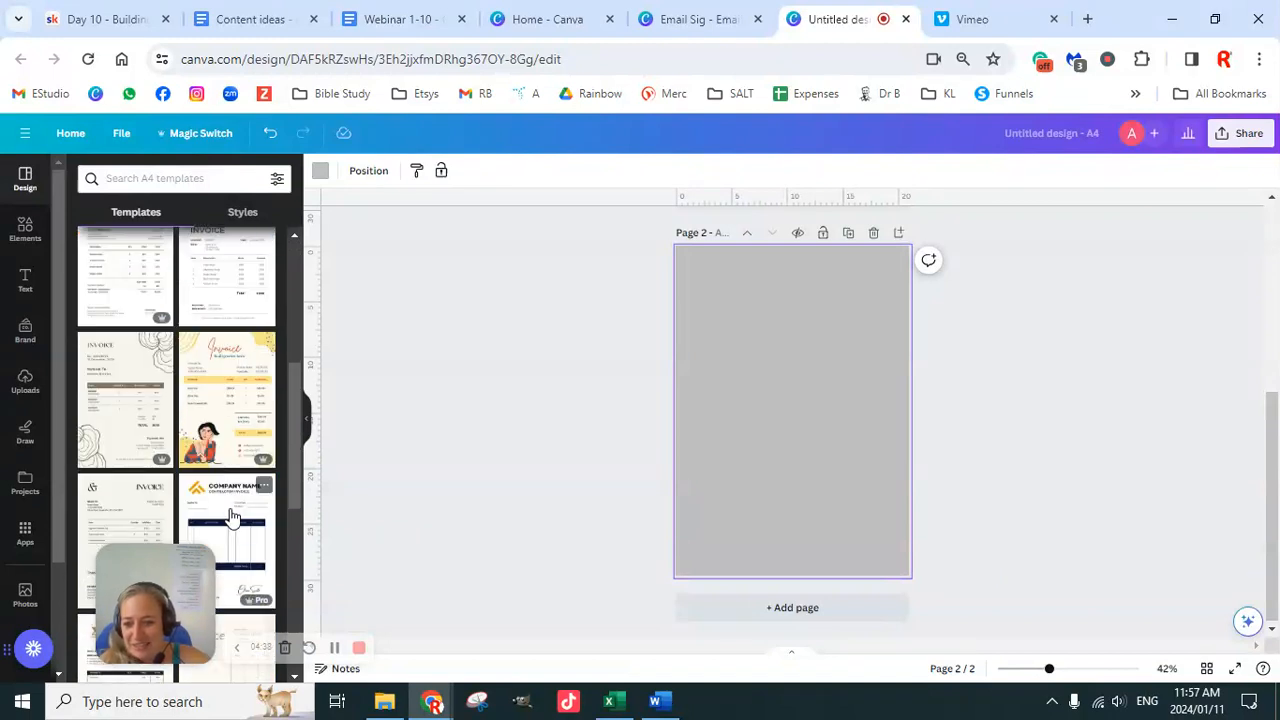
pyautogui.scroll(-5, 231, 517)
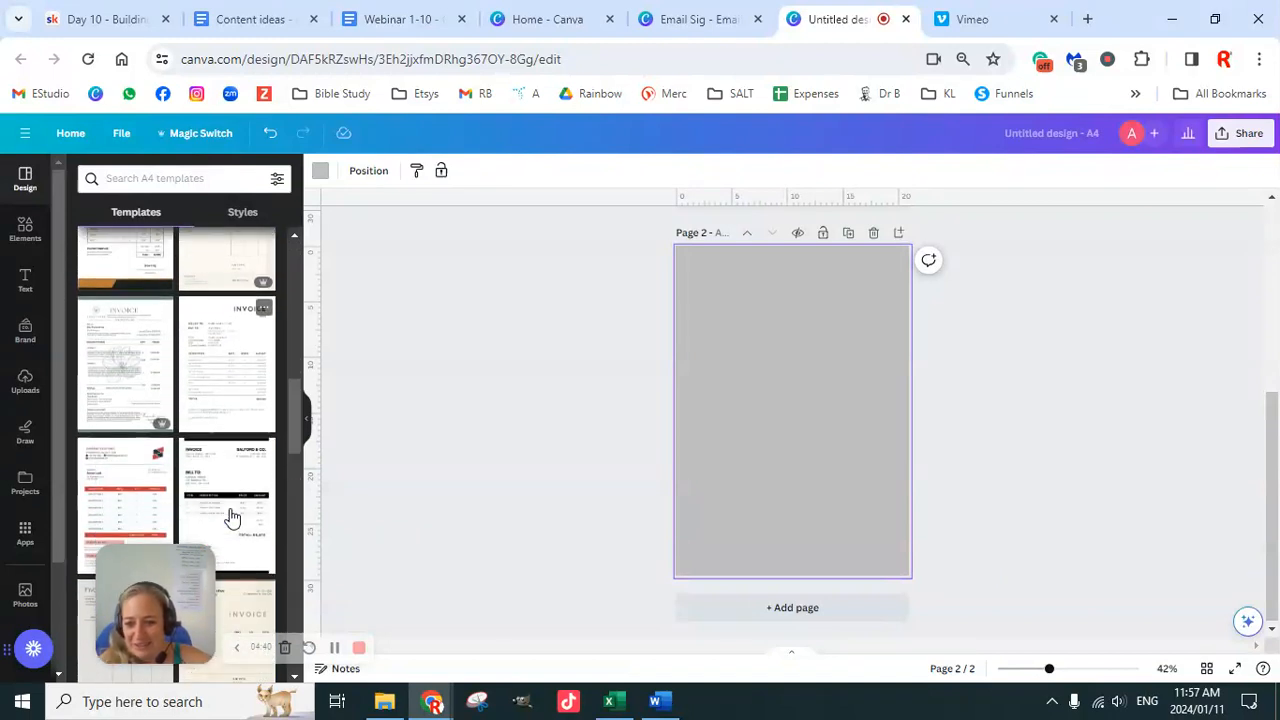
pyautogui.scroll(-2, 231, 517)
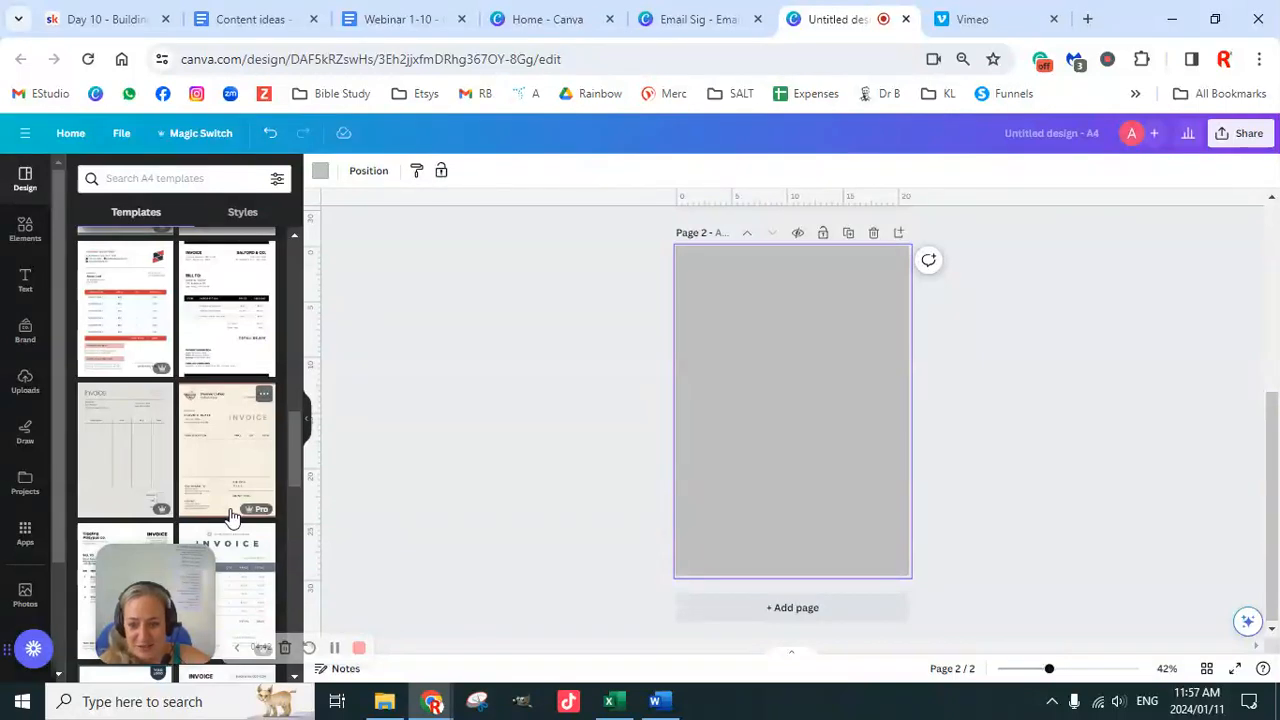
pyautogui.scroll(-1, 231, 517)
pyautogui.scroll(-1, 231, 517)
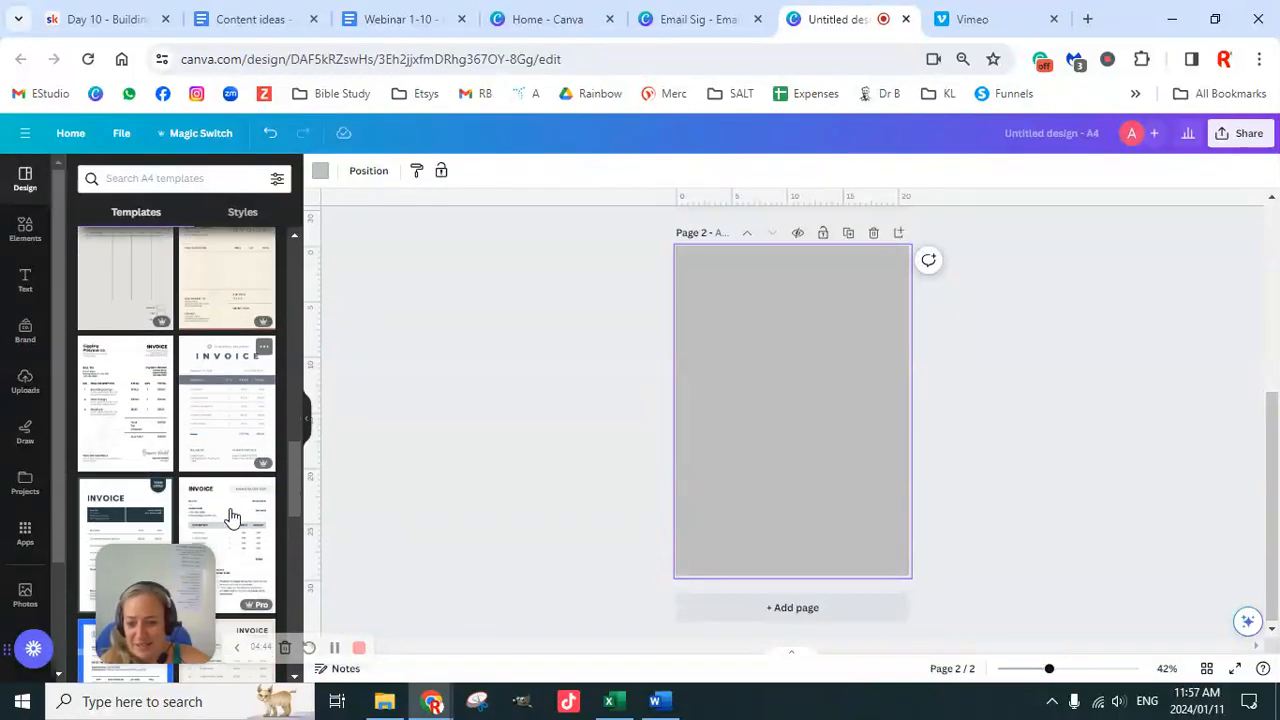
pyautogui.scroll(-3, 231, 517)
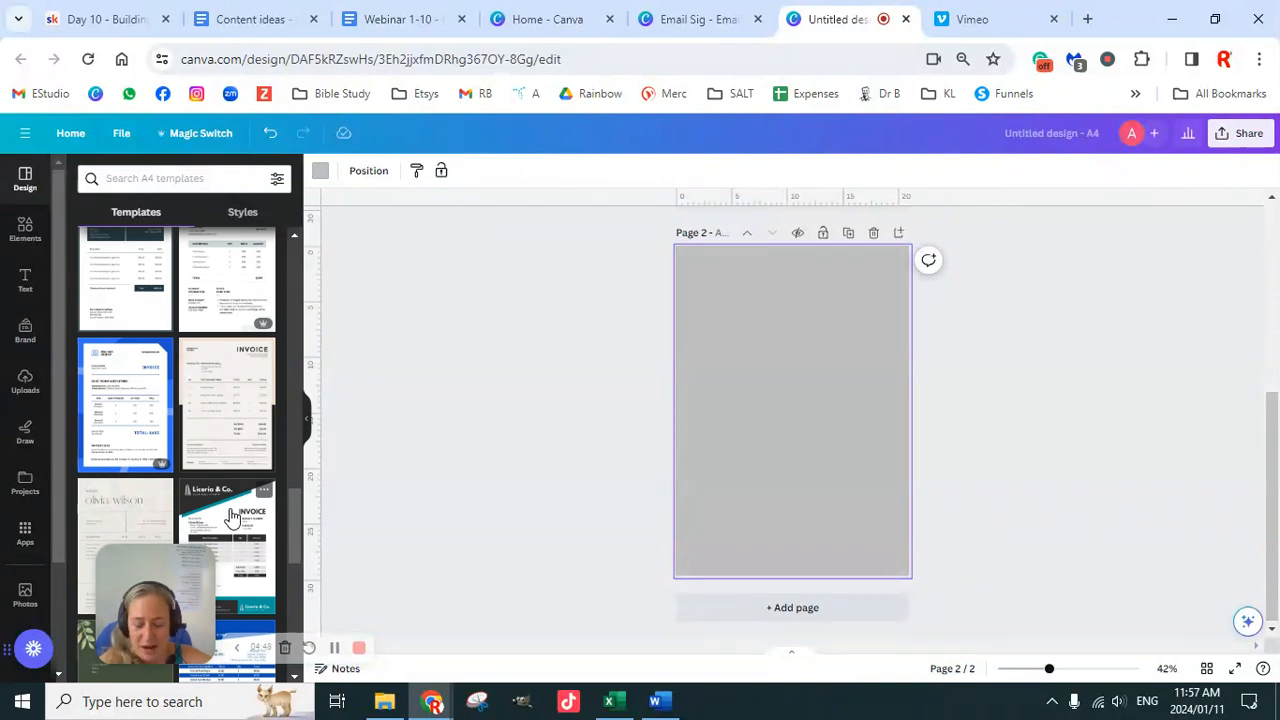
pyautogui.scroll(-3, 240, 505)
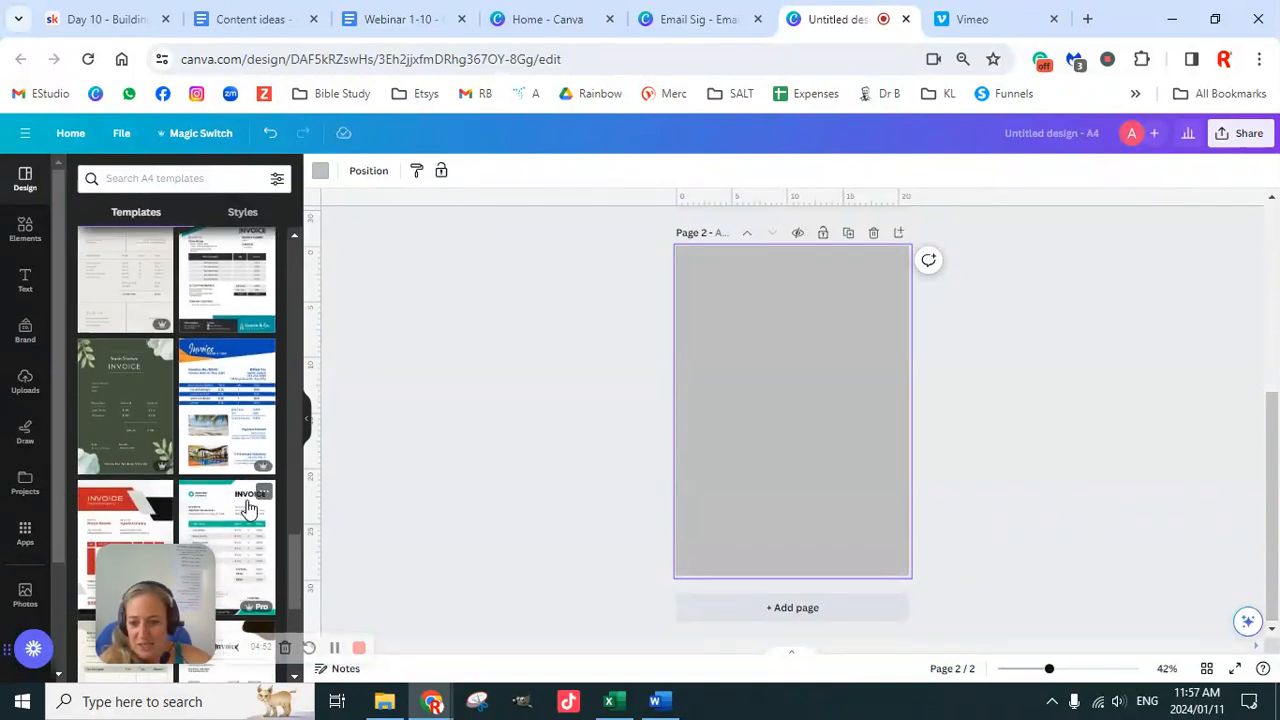
pyautogui.scroll(-5, 240, 530)
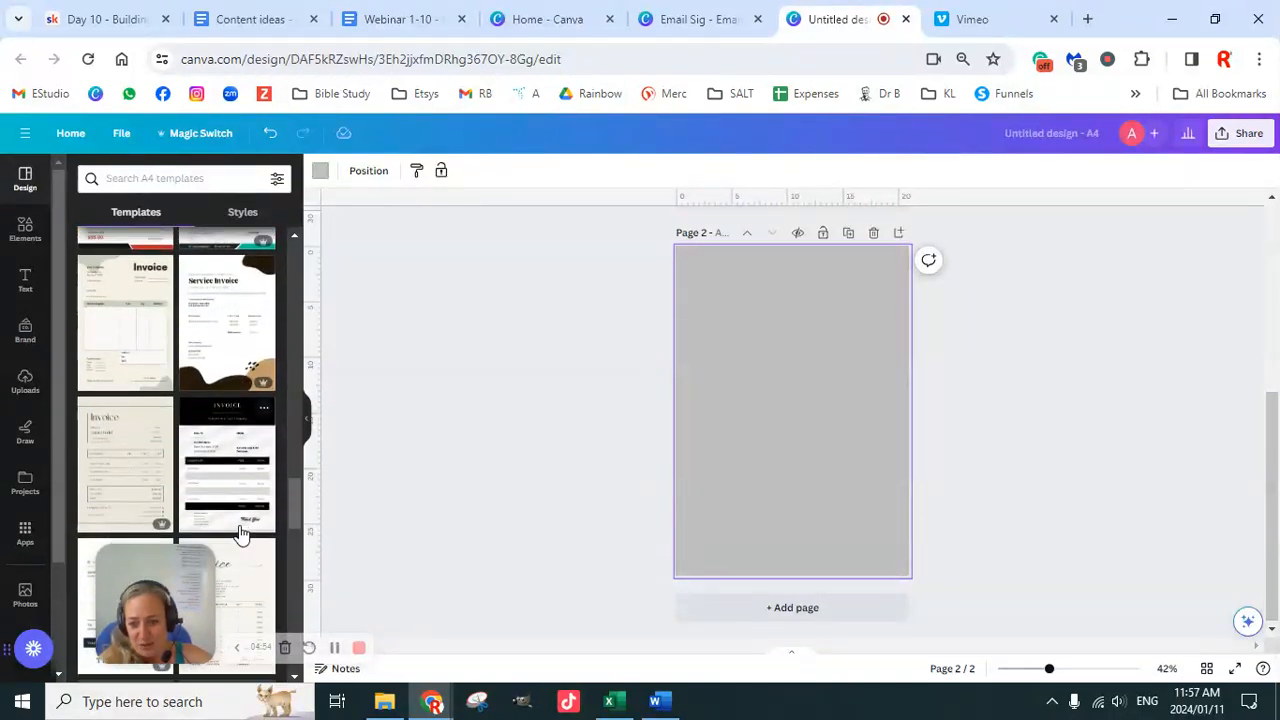
pyautogui.scroll(-5, 241, 533)
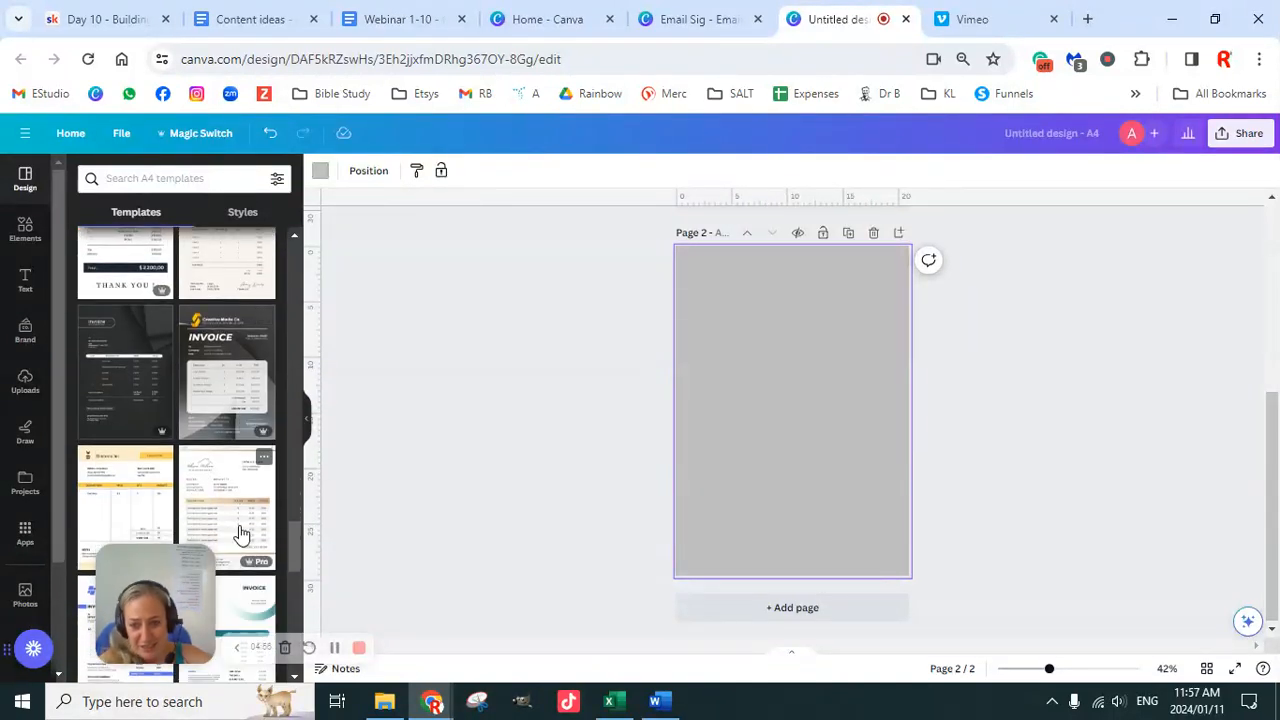
pyautogui.scroll(-3, 241, 530)
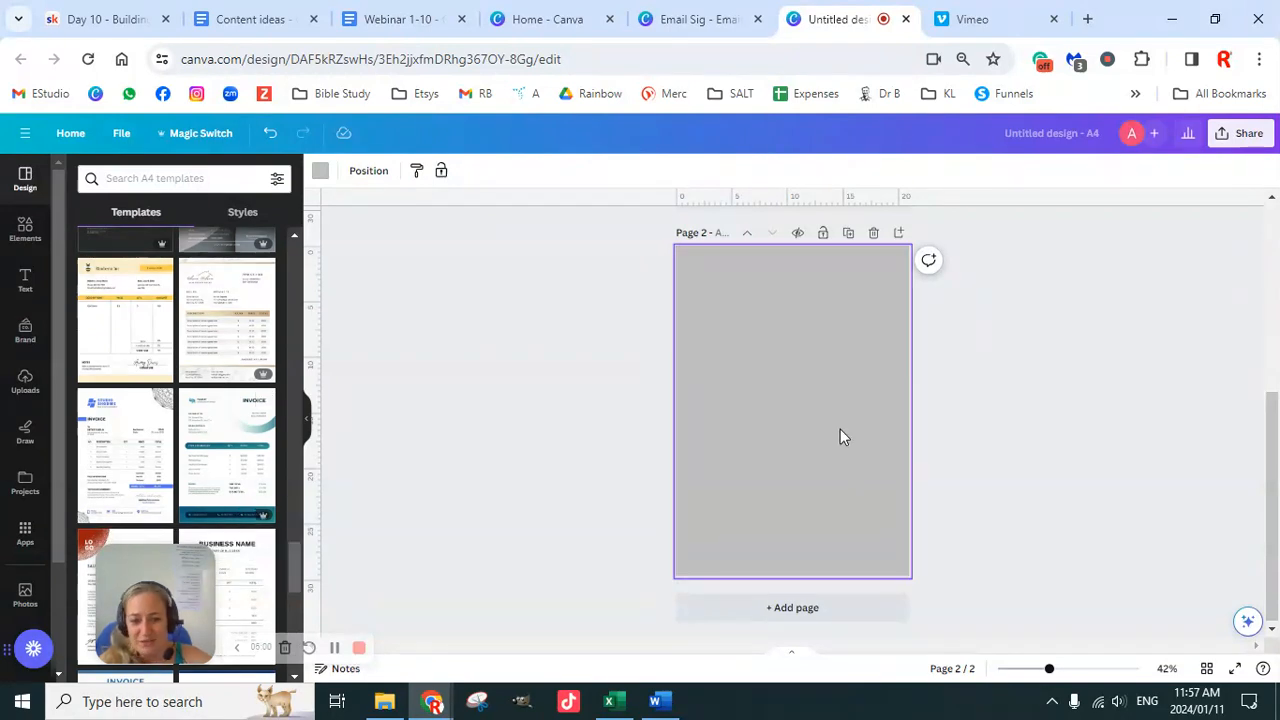
pyautogui.scroll(3, 850, 450)
# Step: Make page 1 active and keep browsing further down the A4 invoice template results
pyautogui.click(853, 455)
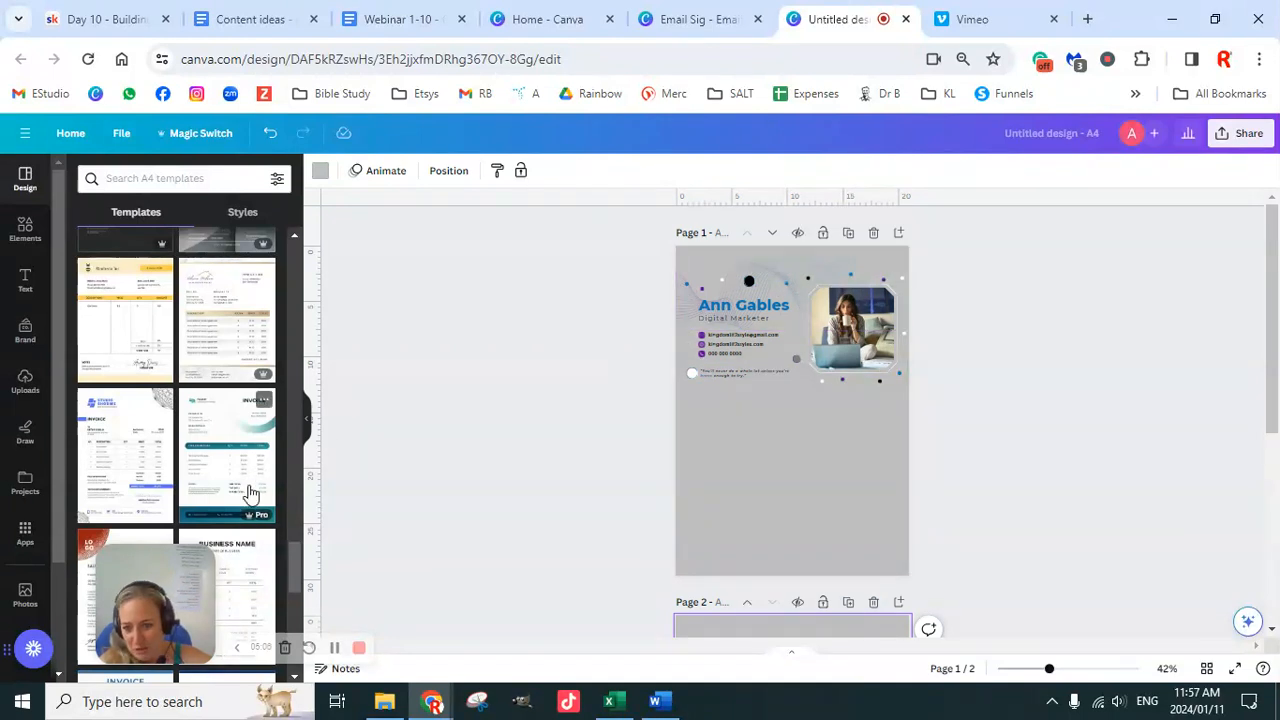
pyautogui.scroll(-3, 250, 485)
pyautogui.scroll(-3, 250, 492)
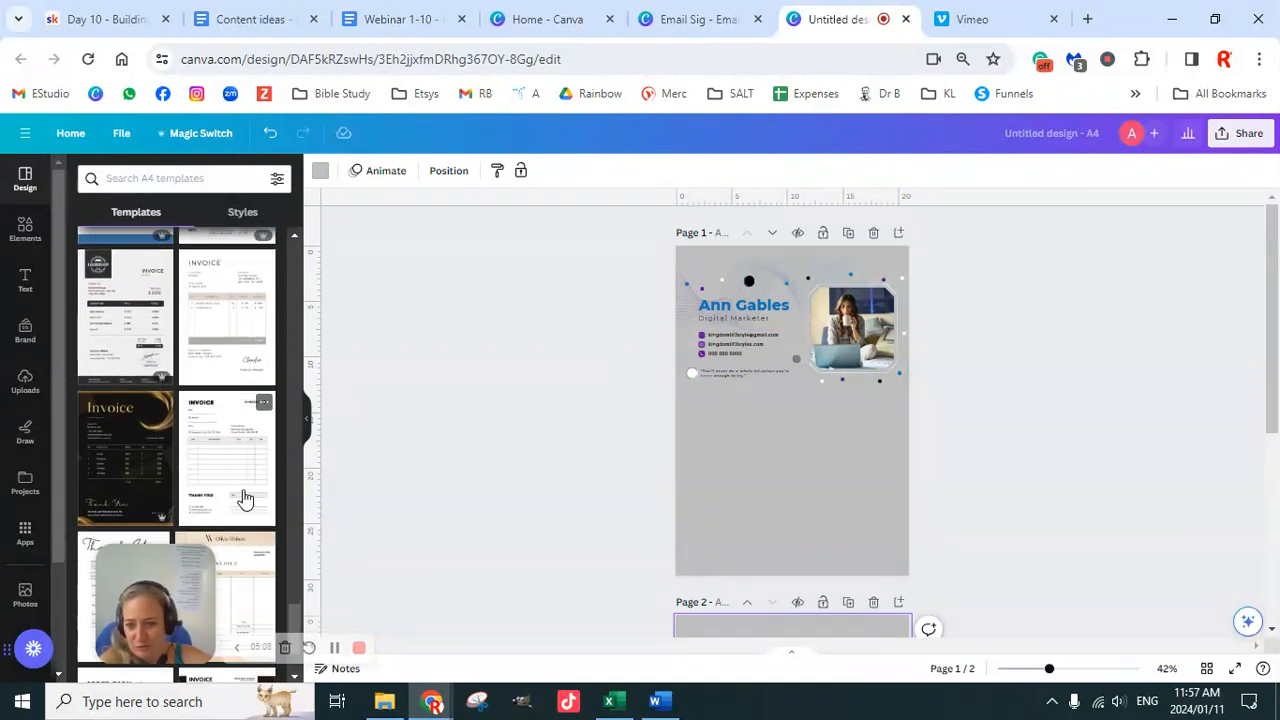
pyautogui.scroll(-2, 240, 505)
pyautogui.scroll(-1, 241, 505)
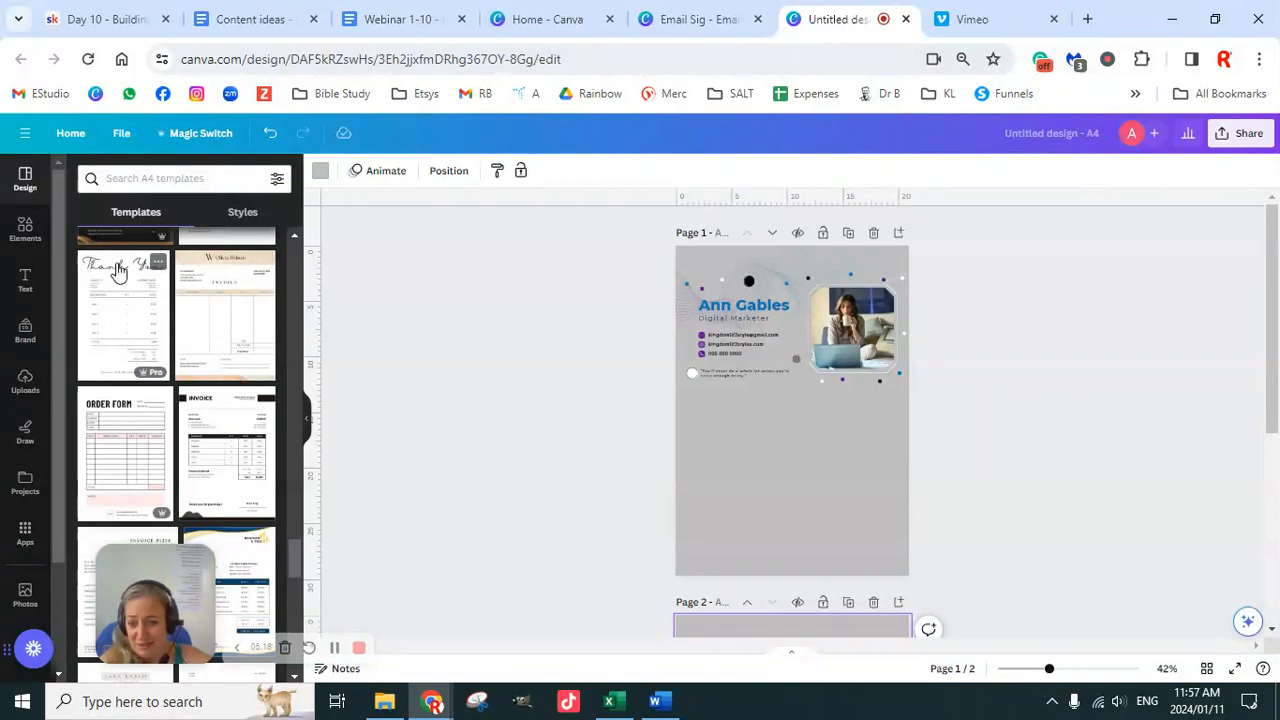
pyautogui.scroll(-2, 230, 468)
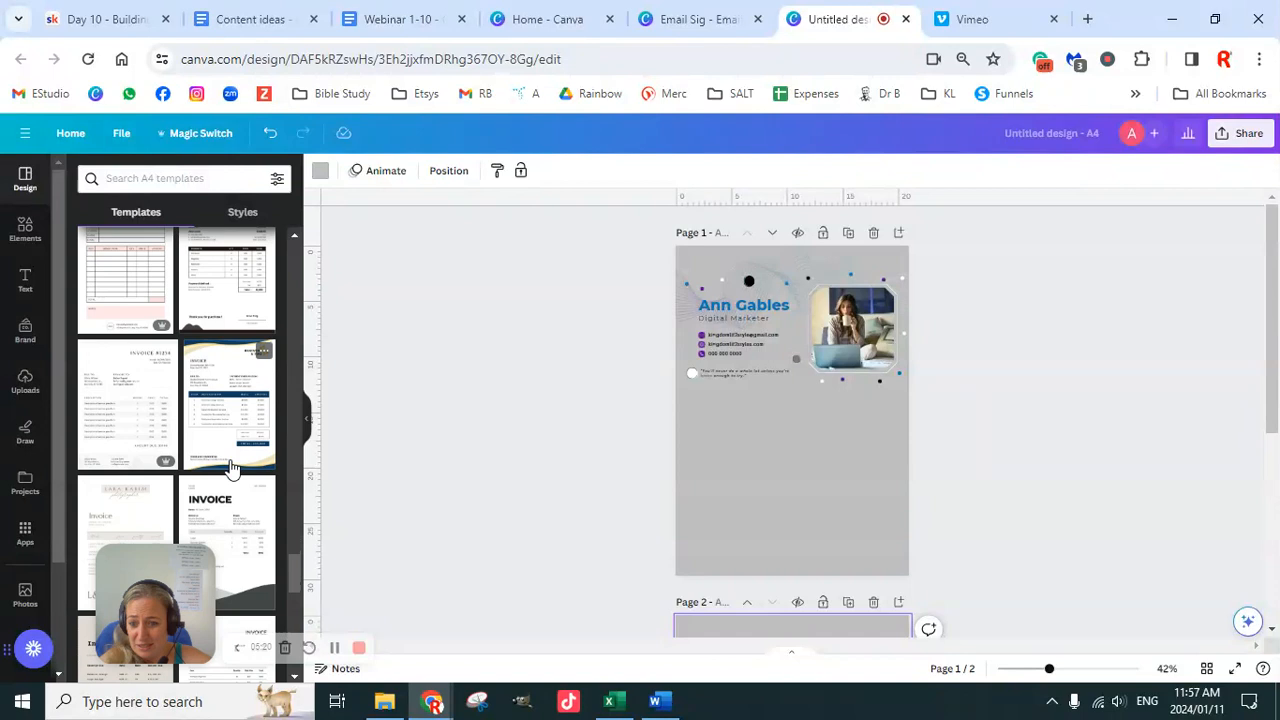
pyautogui.scroll(-1, 238, 530)
pyautogui.scroll(-2, 242, 525)
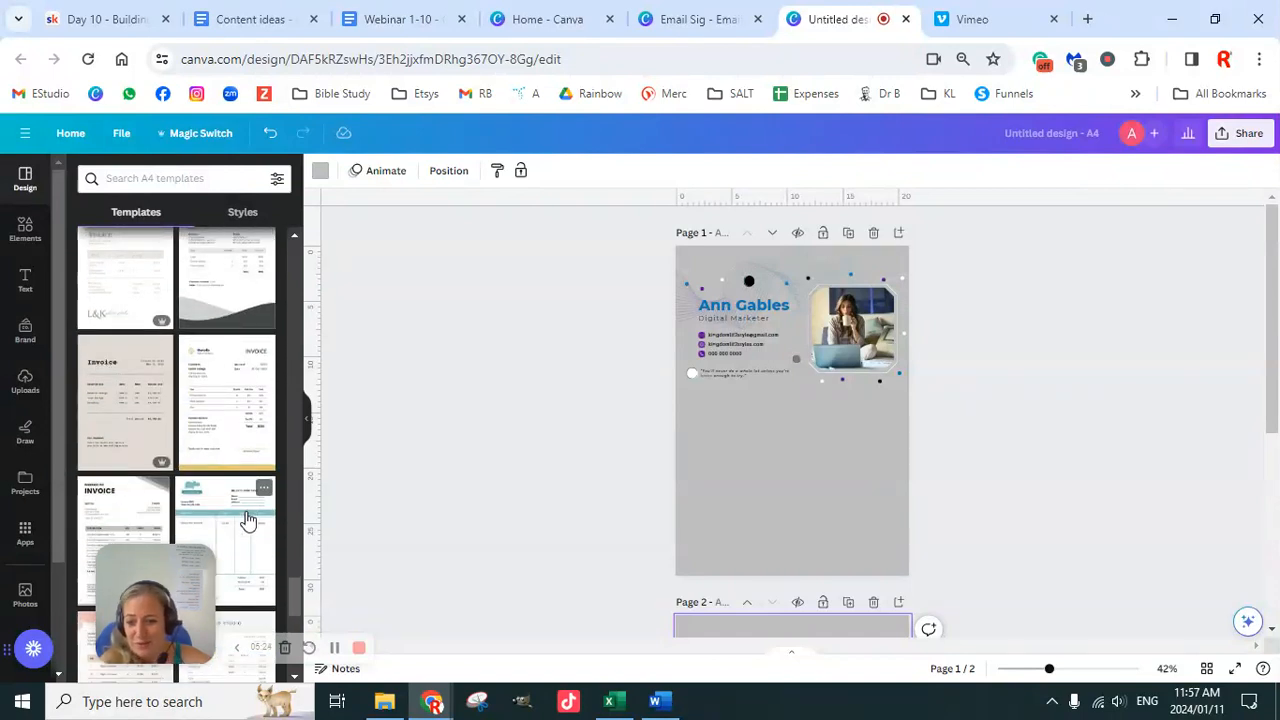
pyautogui.scroll(-2, 248, 508)
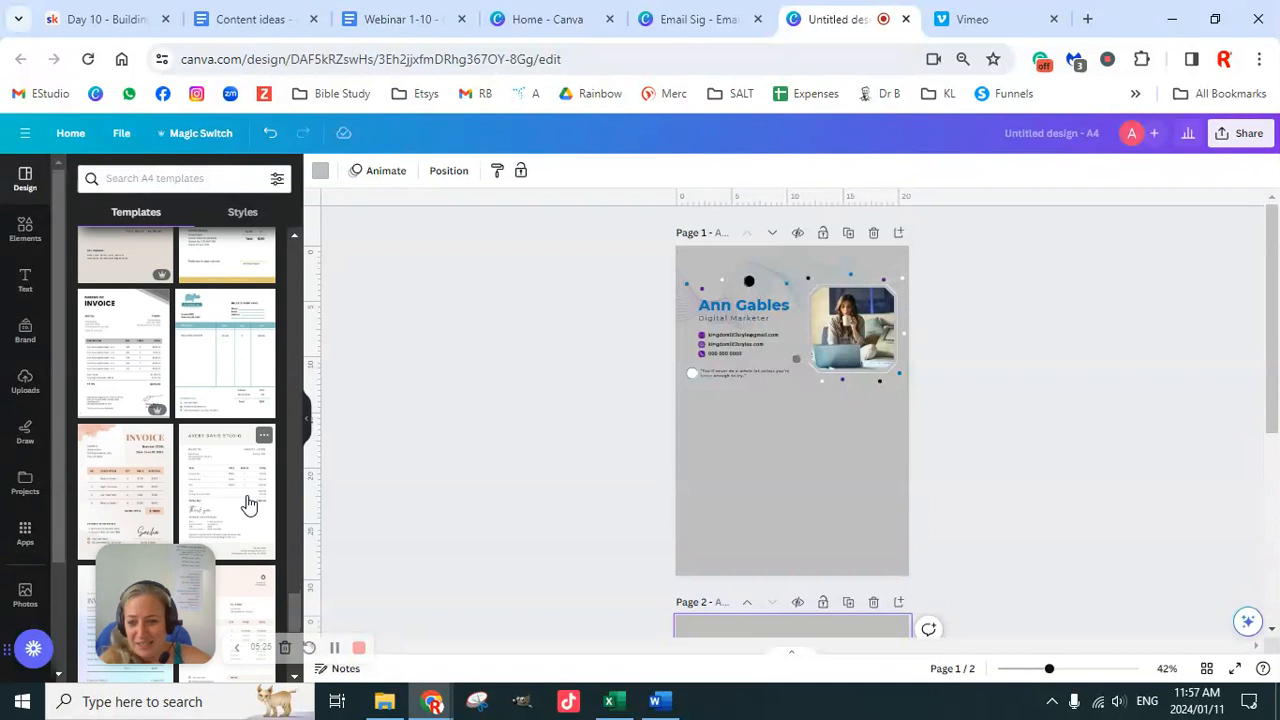
pyautogui.scroll(-2, 249, 505)
pyautogui.scroll(1, 249, 505)
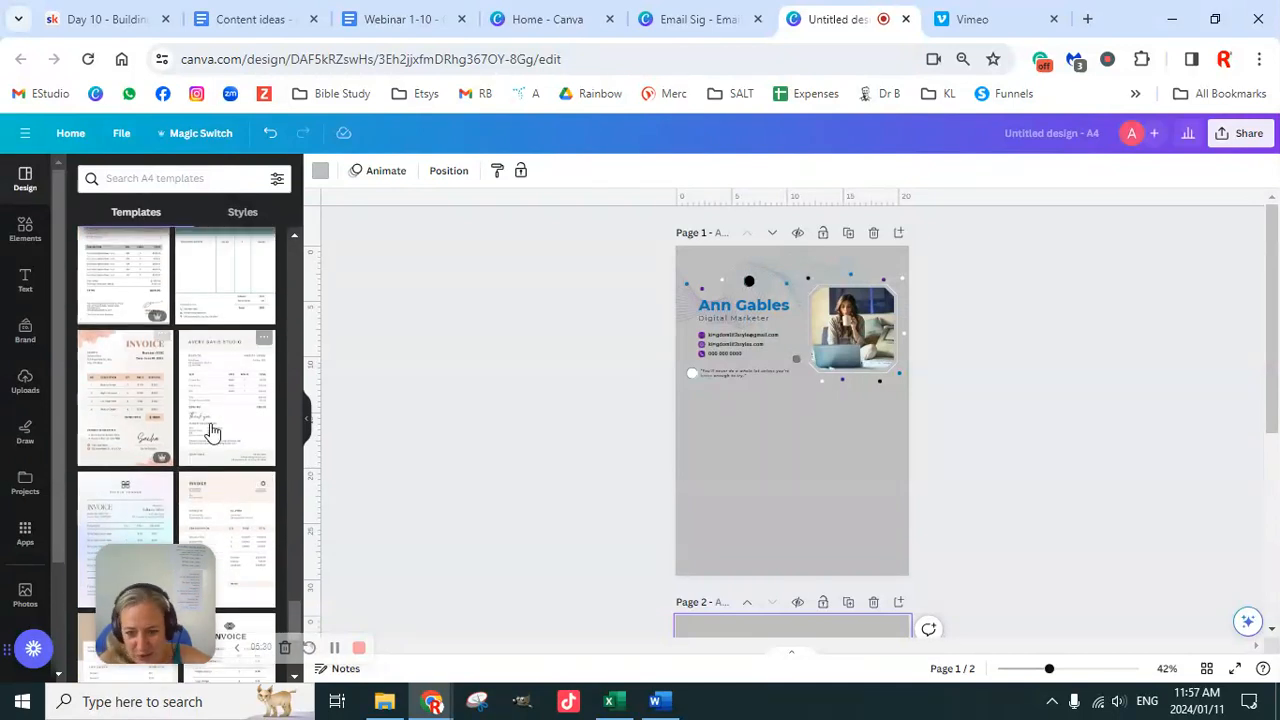
pyautogui.scroll(-2, 231, 477)
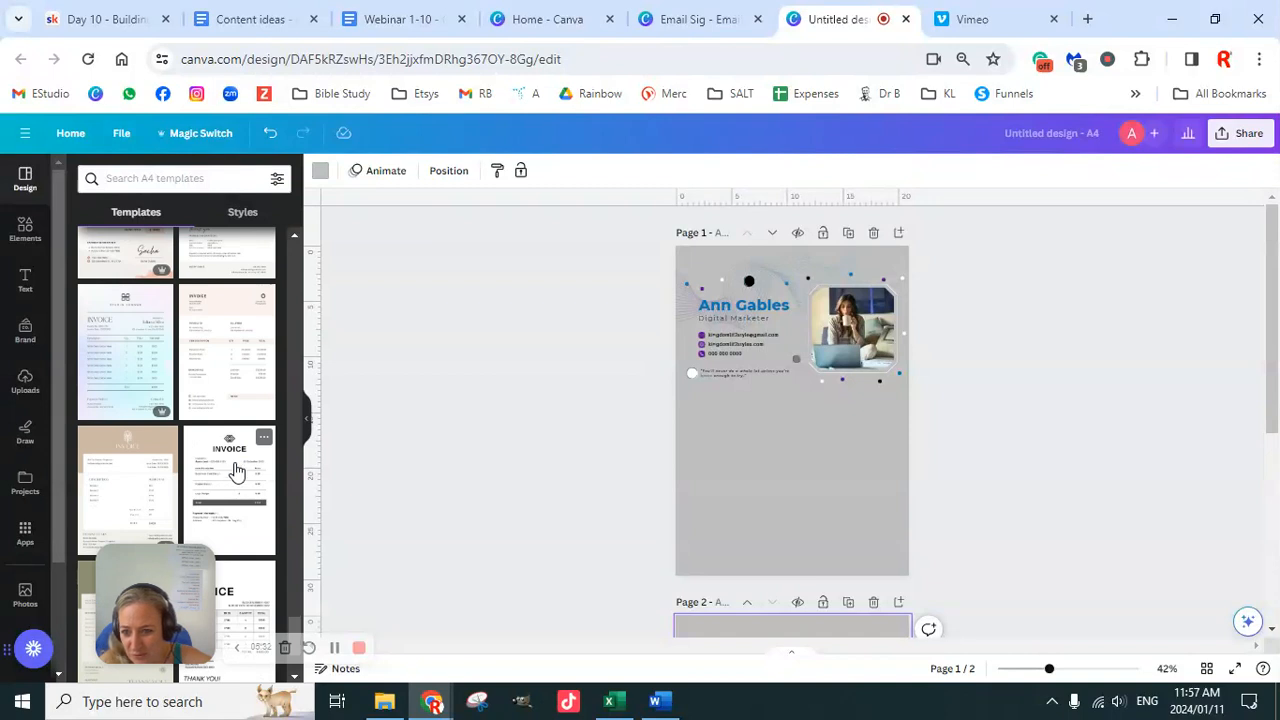
pyautogui.scroll(-2, 236, 470)
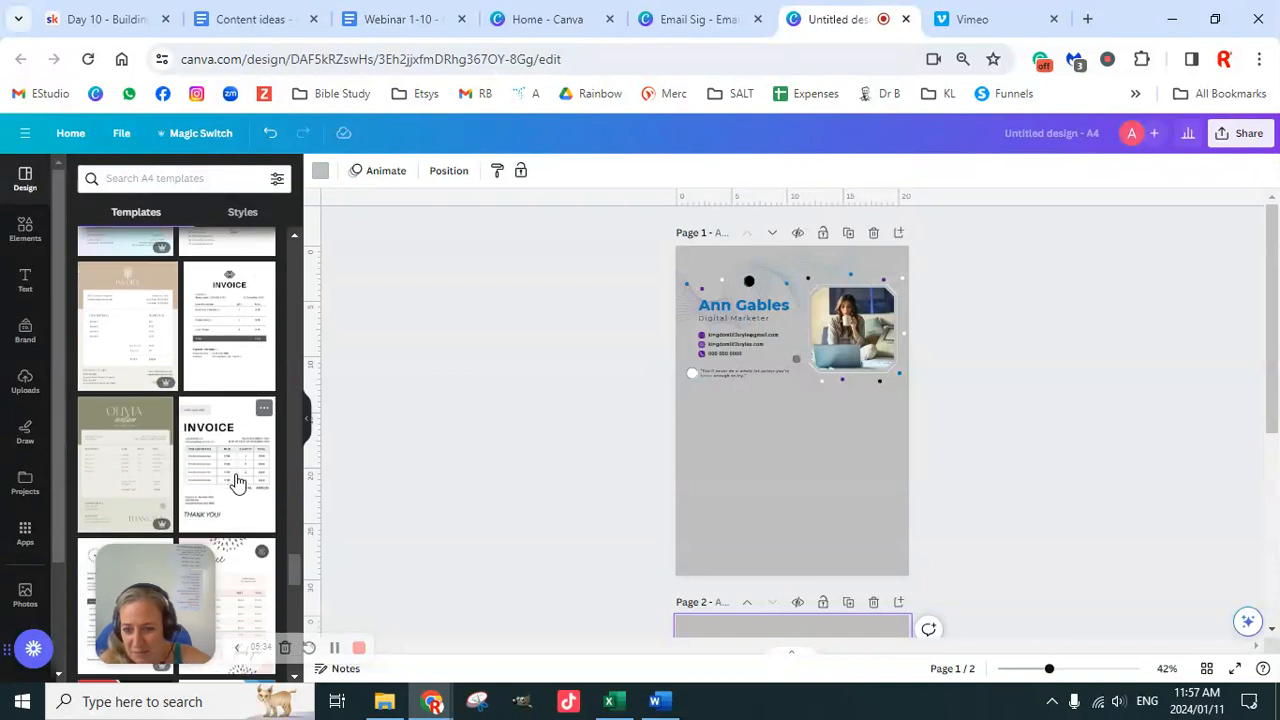
pyautogui.scroll(-2, 237, 483)
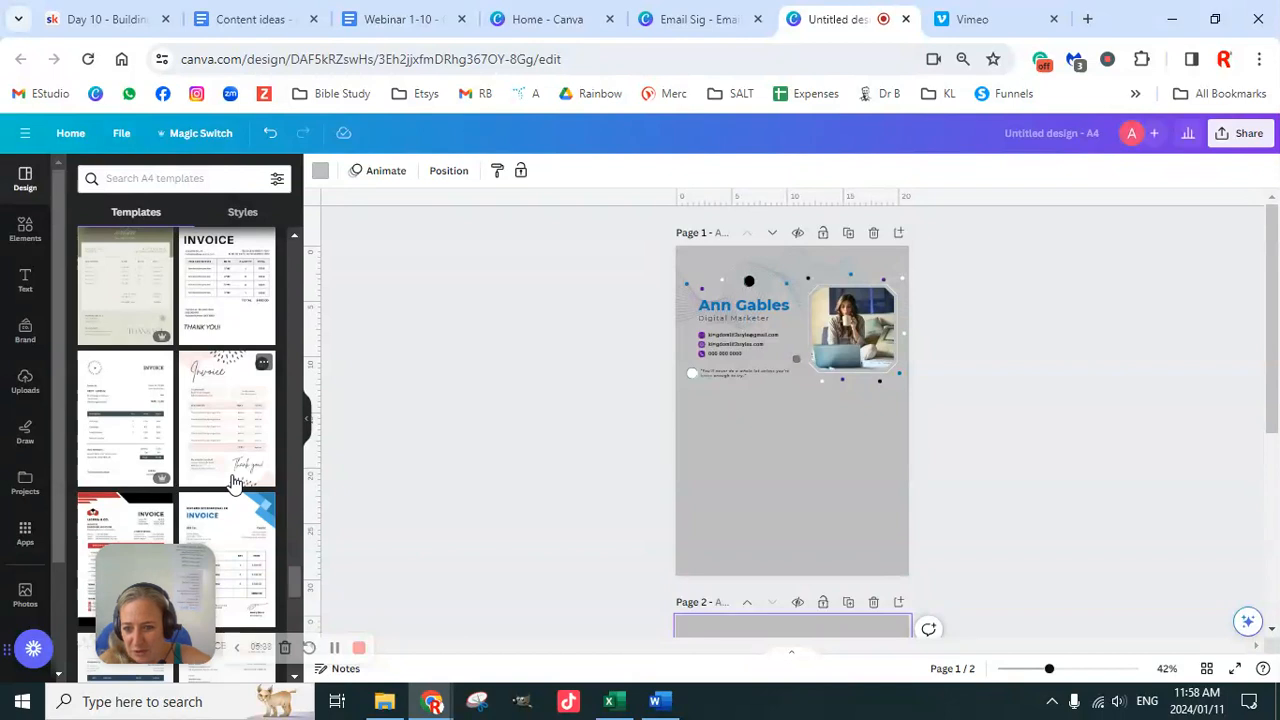
pyautogui.scroll(-2, 232, 482)
pyautogui.scroll(-3, 232, 484)
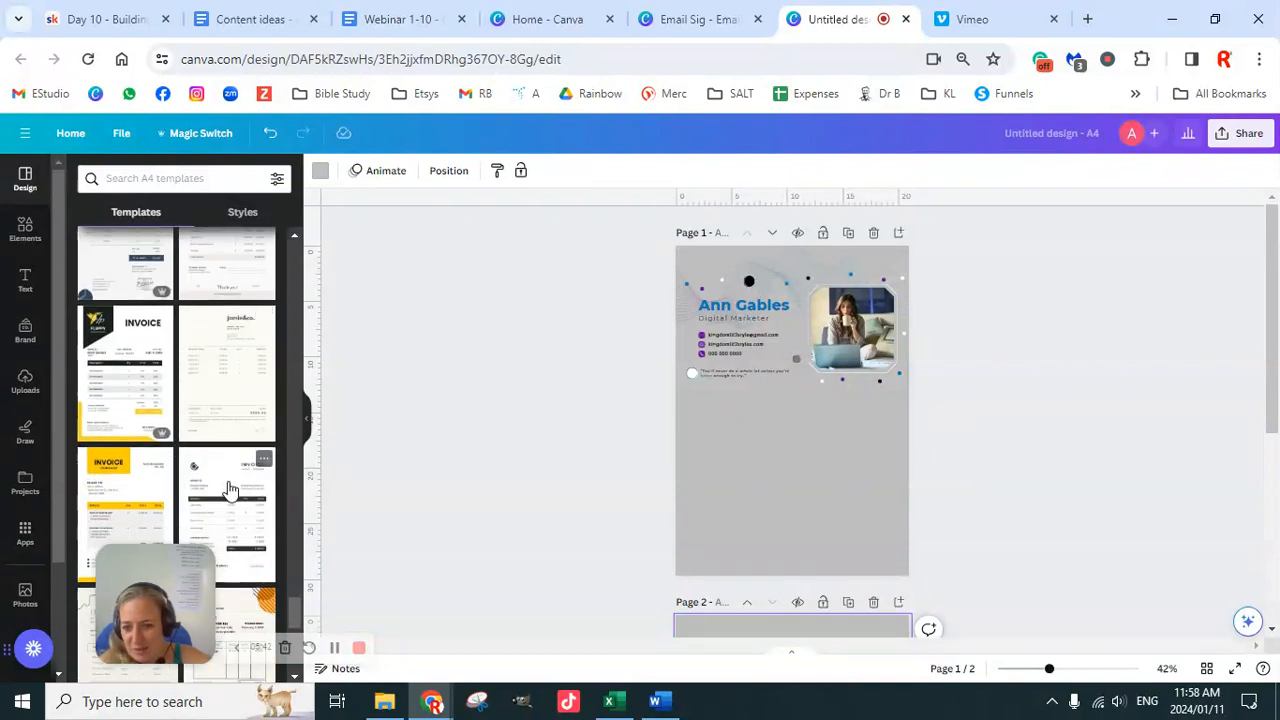
pyautogui.scroll(-3, 232, 484)
pyautogui.scroll(-3, 228, 494)
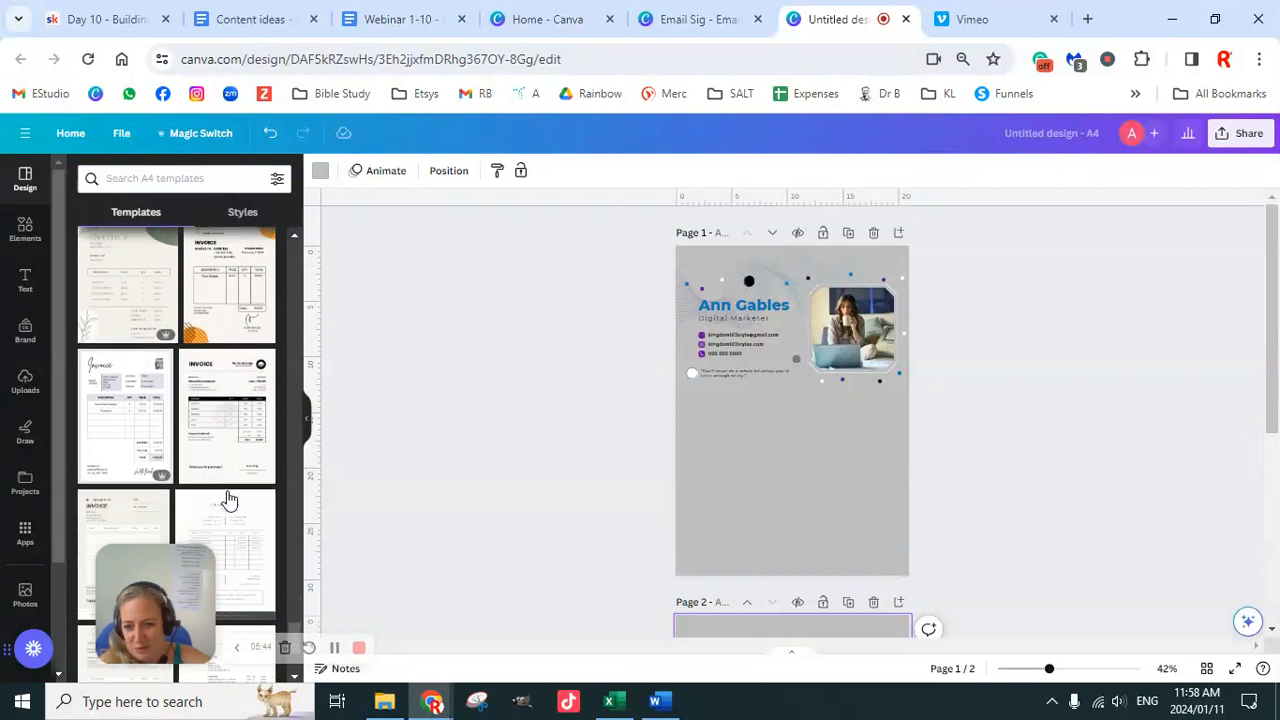
pyautogui.scroll(-3, 228, 512)
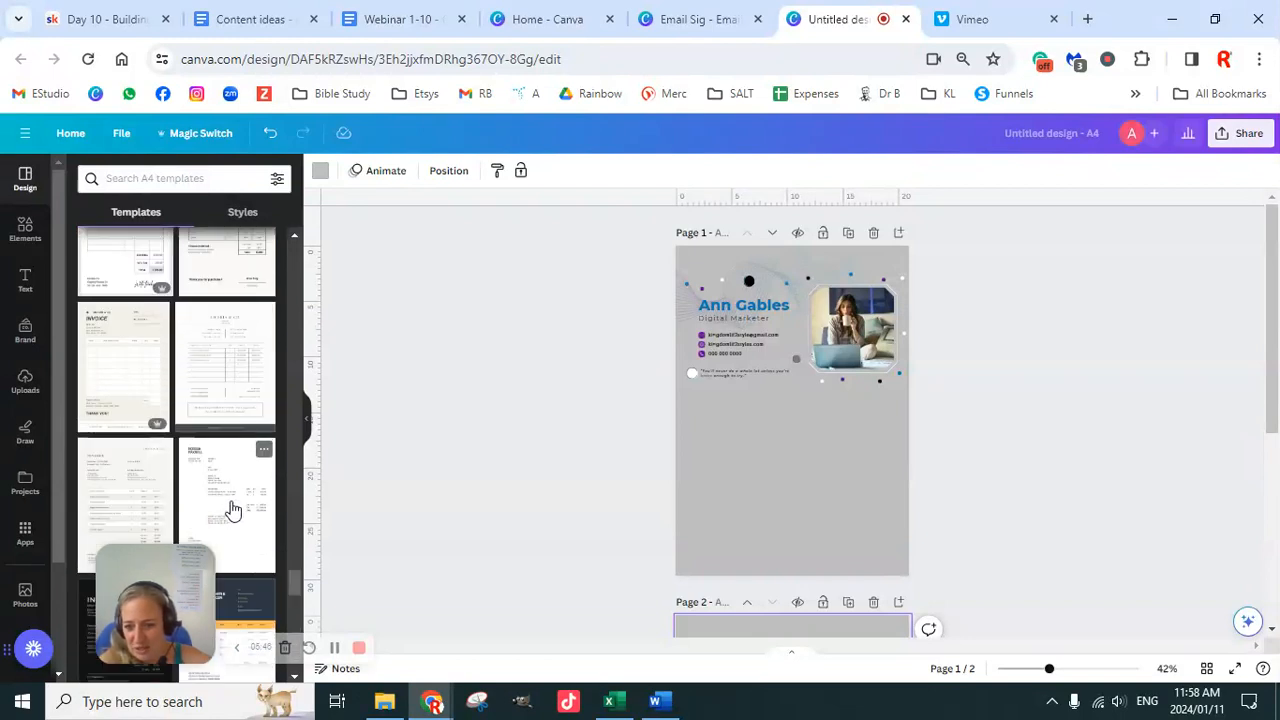
pyautogui.scroll(-3, 234, 514)
pyautogui.scroll(-3, 242, 485)
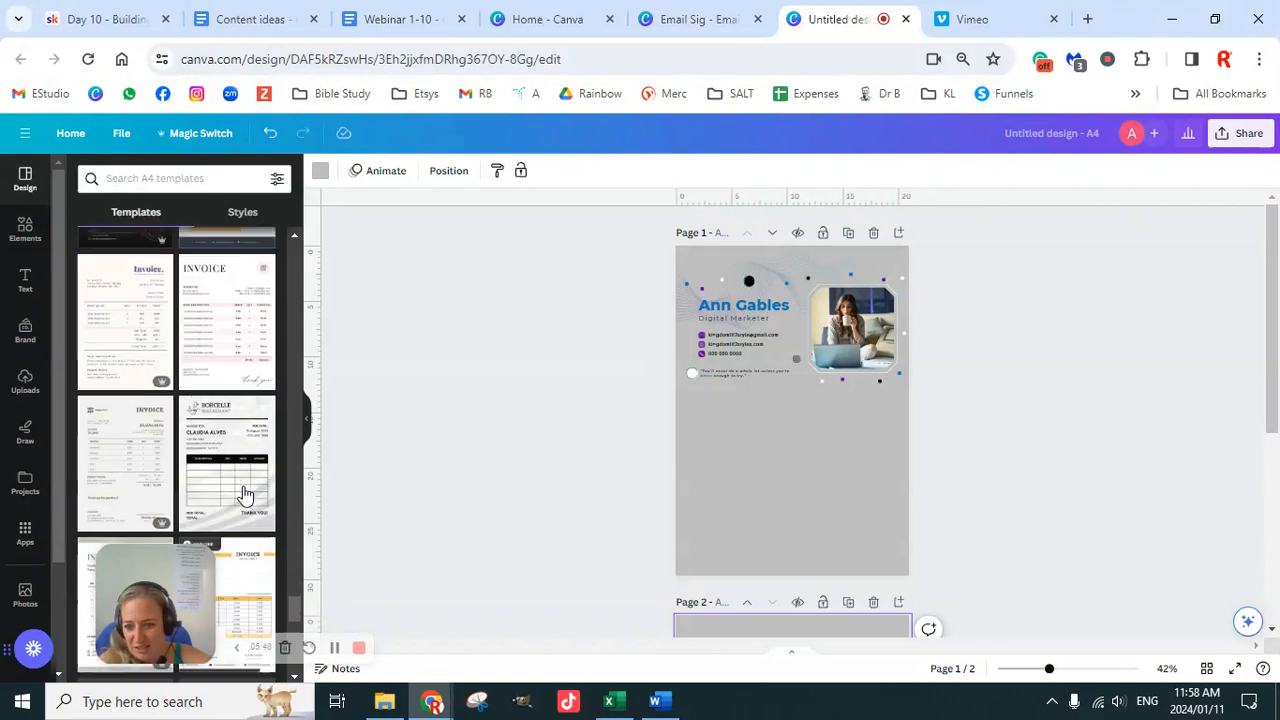
pyautogui.scroll(-3, 245, 495)
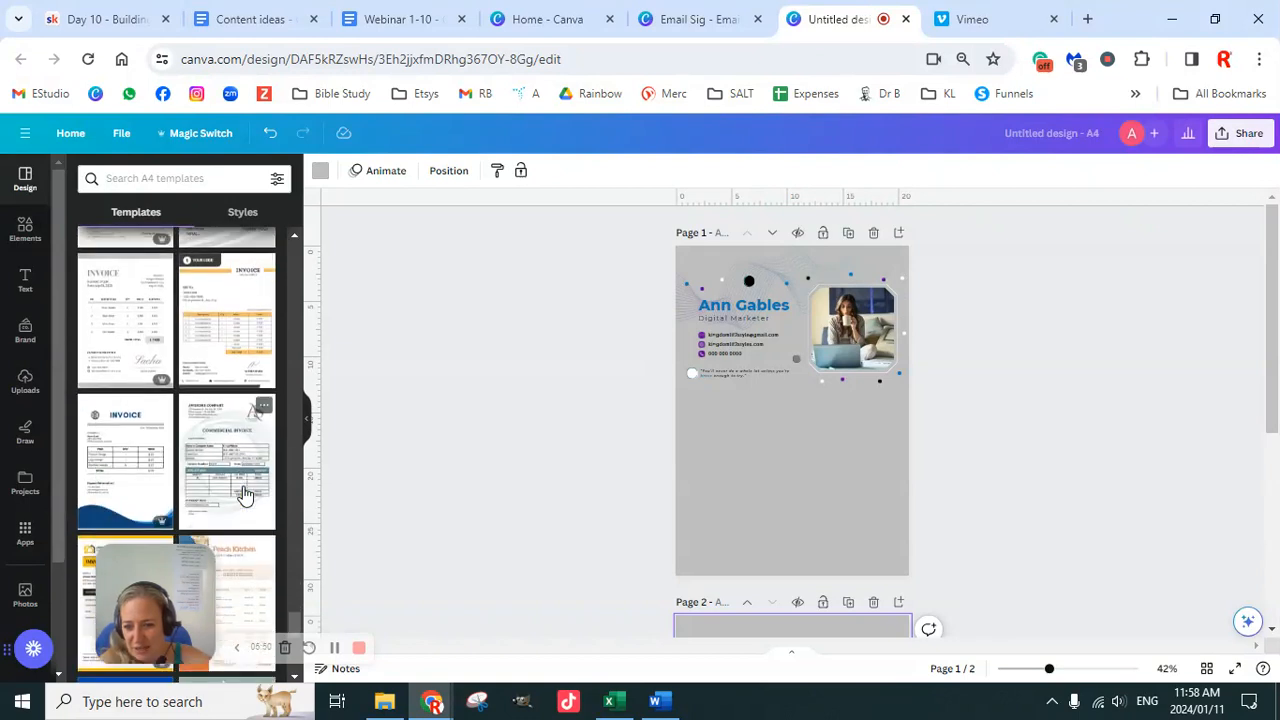
pyautogui.scroll(-3, 245, 492)
pyautogui.scroll(-3, 245, 492)
pyautogui.scroll(-2, 245, 492)
pyautogui.scroll(-3, 245, 492)
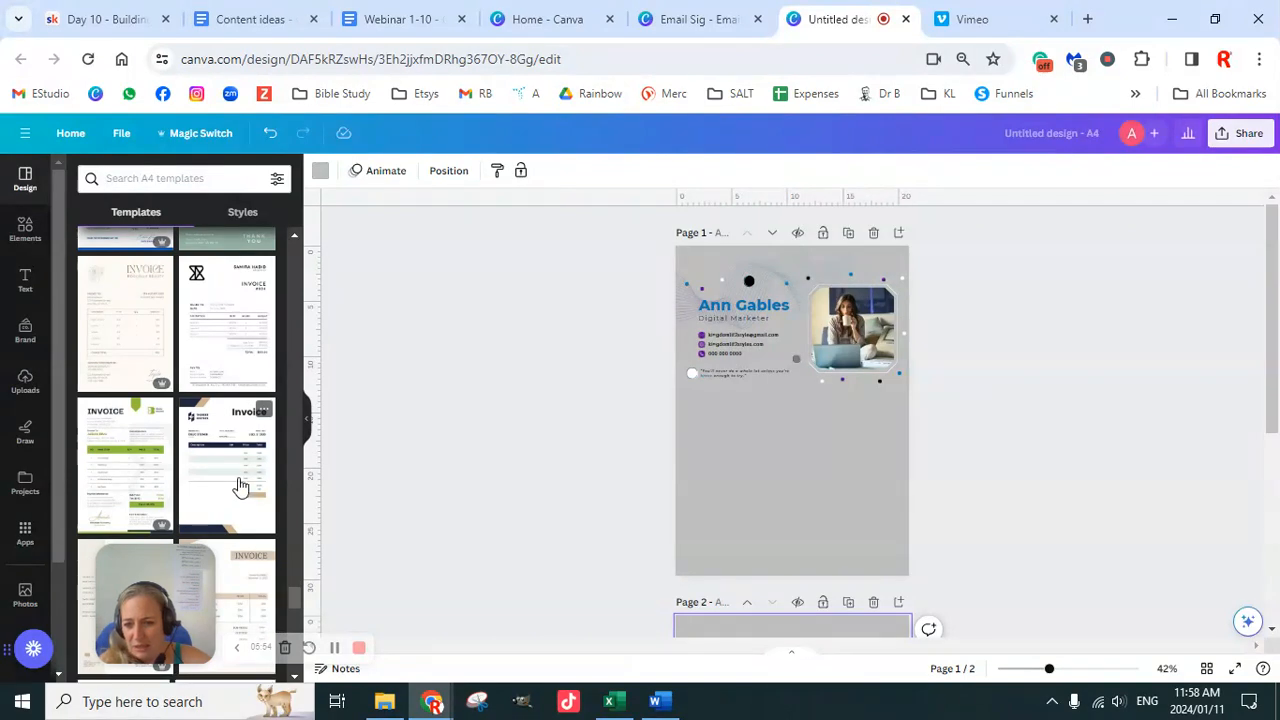
pyautogui.scroll(-2, 240, 494)
pyautogui.scroll(-1, 238, 494)
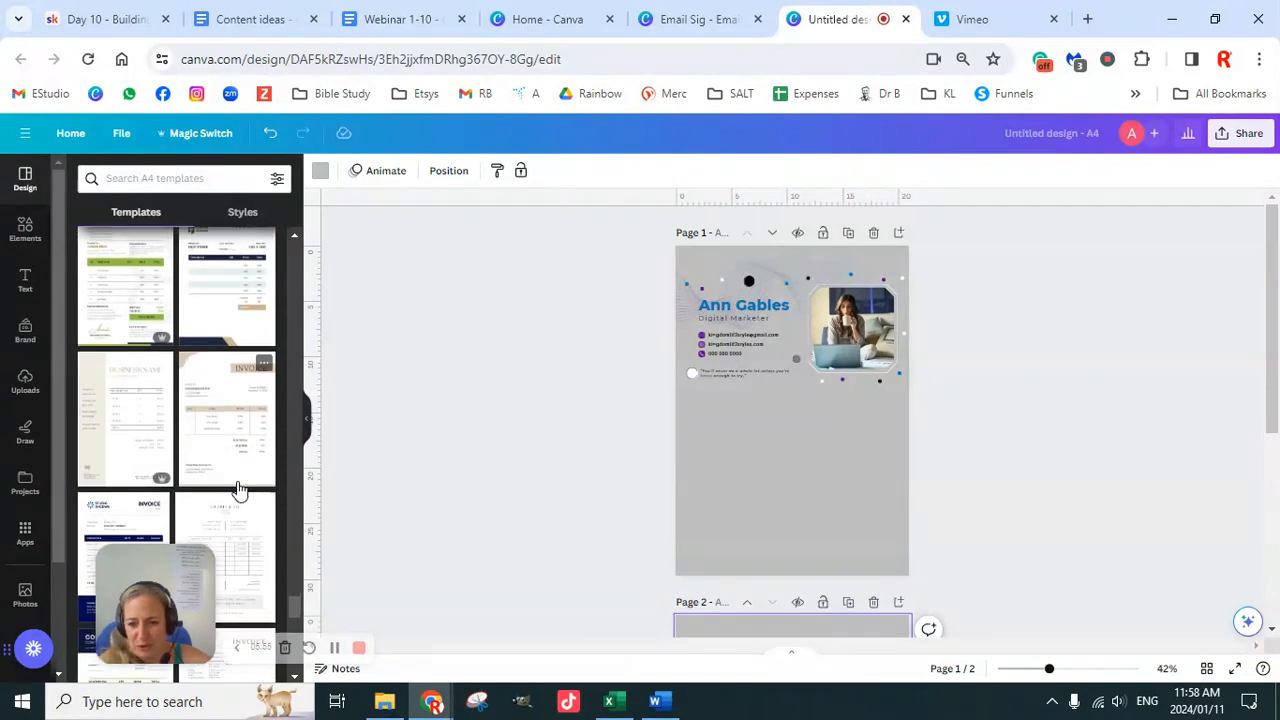
pyautogui.scroll(-3, 238, 490)
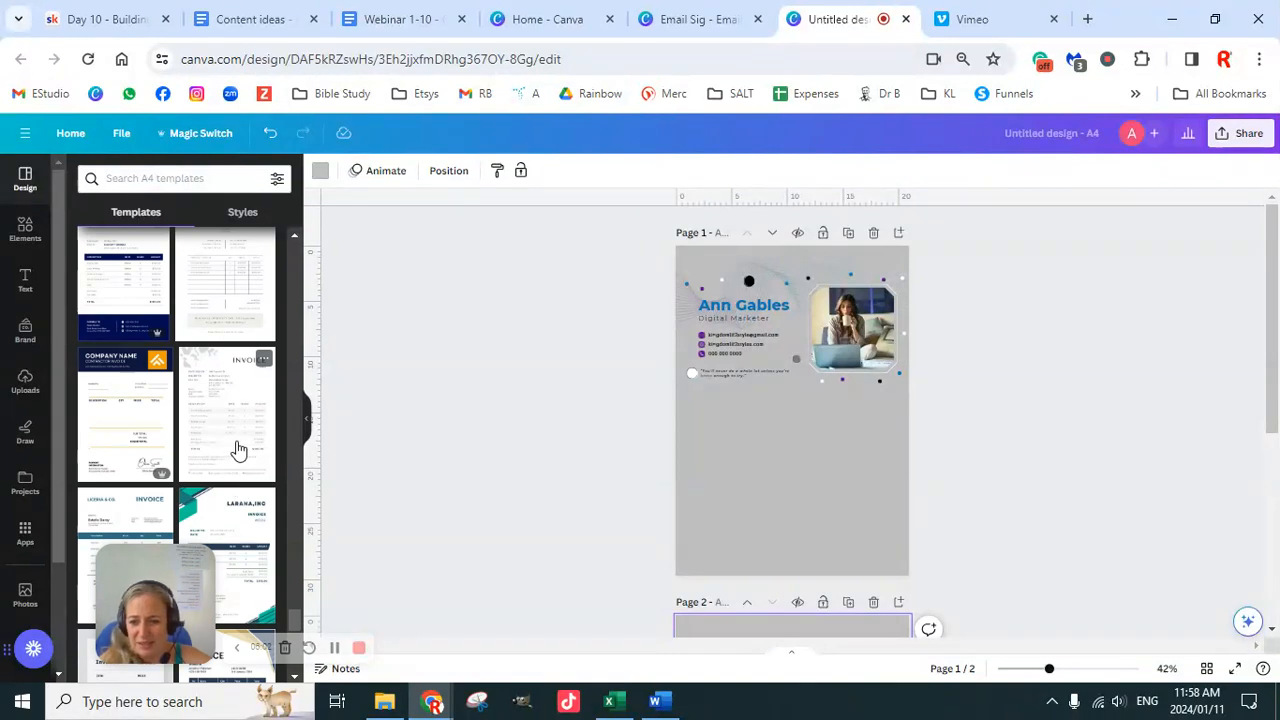
pyautogui.scroll(-3, 241, 468)
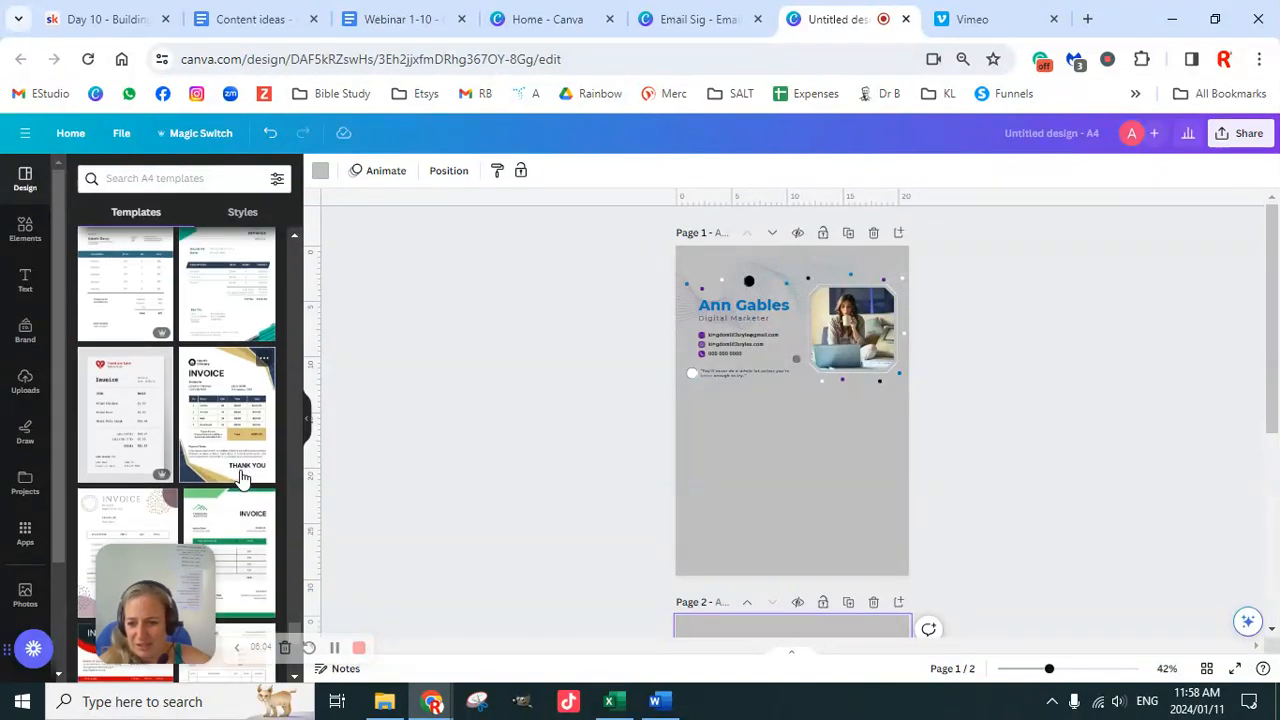
pyautogui.scroll(-3, 240, 485)
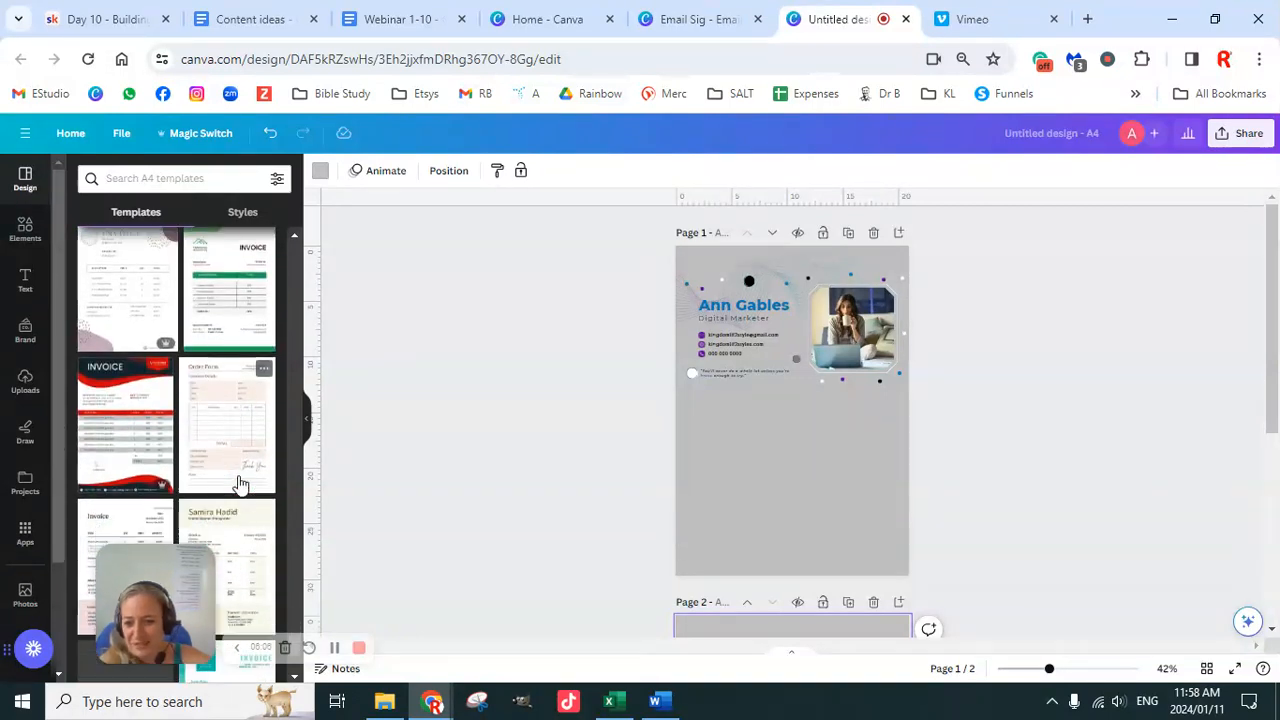
pyautogui.scroll(-2, 241, 473)
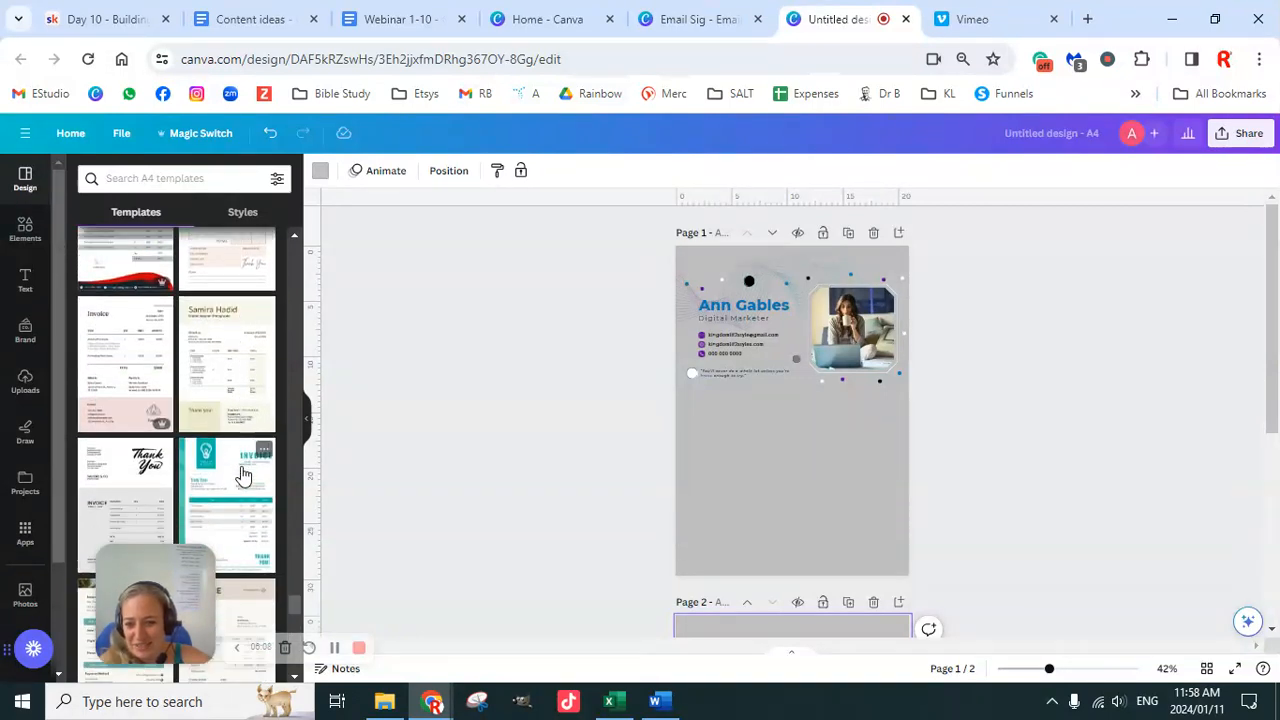
pyautogui.scroll(-5, 242, 473)
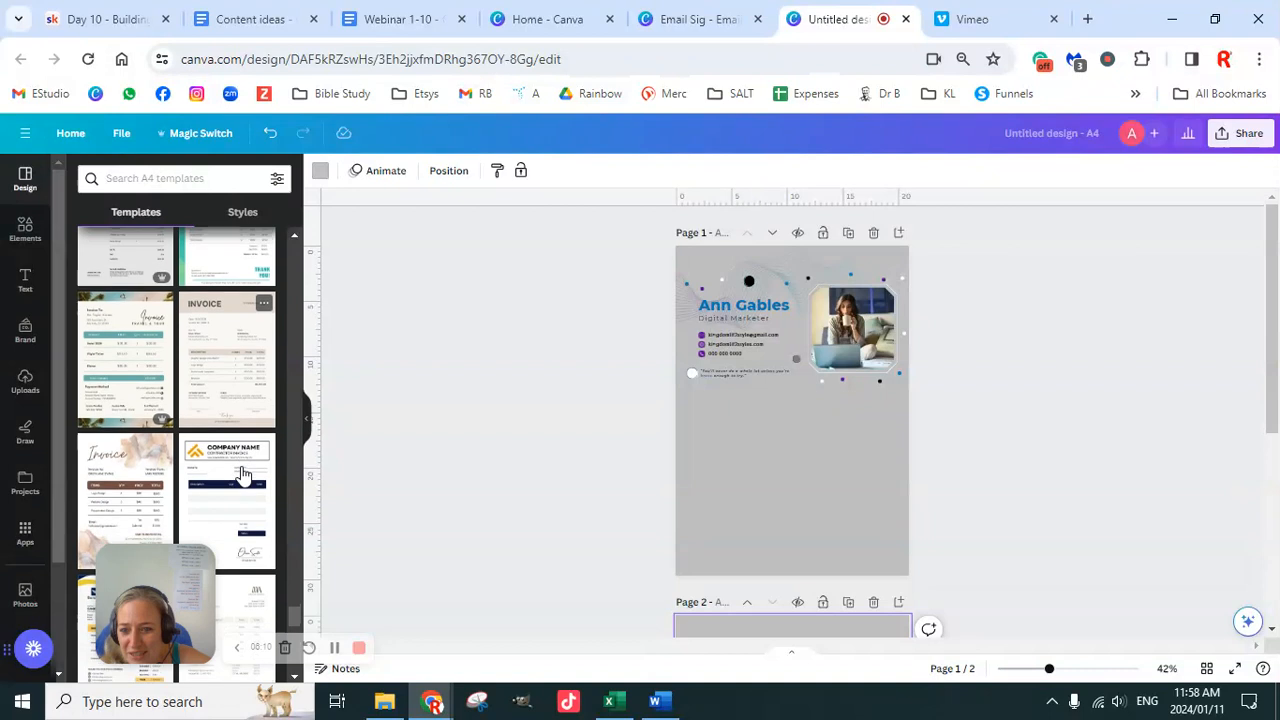
pyautogui.scroll(-2, 242, 473)
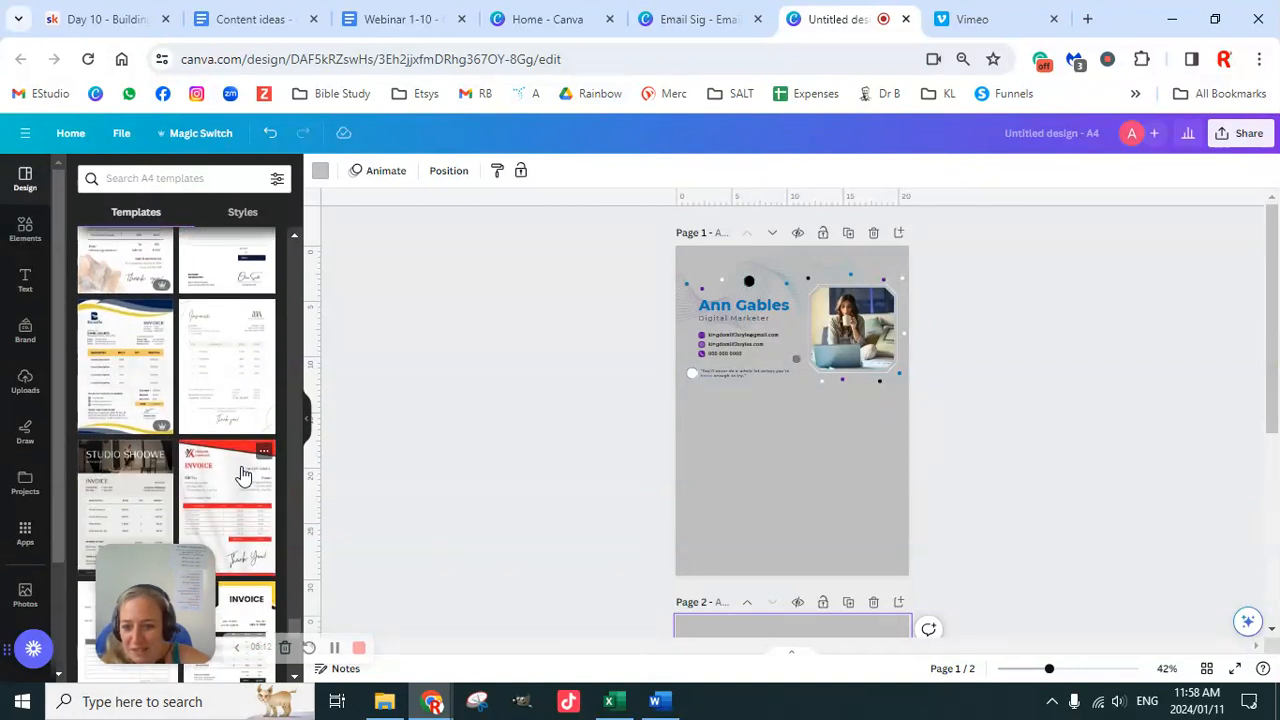
pyautogui.scroll(-2, 242, 473)
pyautogui.scroll(-2, 242, 473)
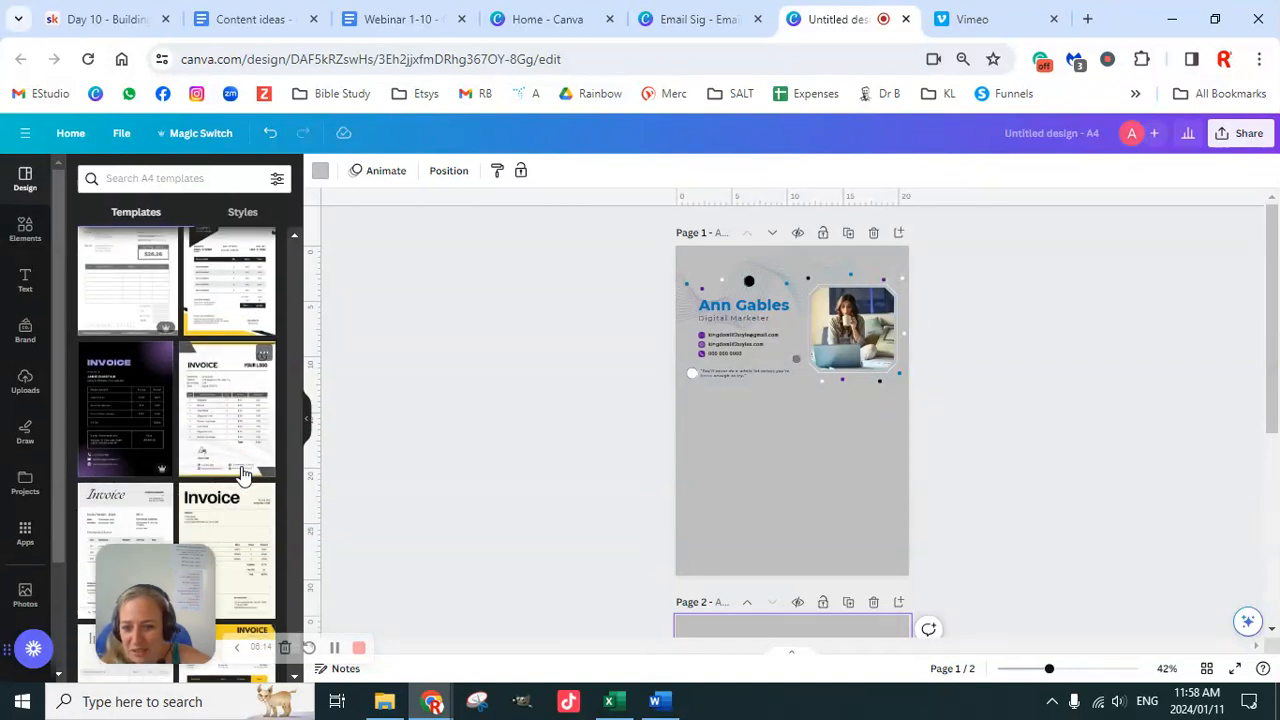
pyautogui.scroll(1, 242, 473)
pyautogui.scroll(-3, 242, 473)
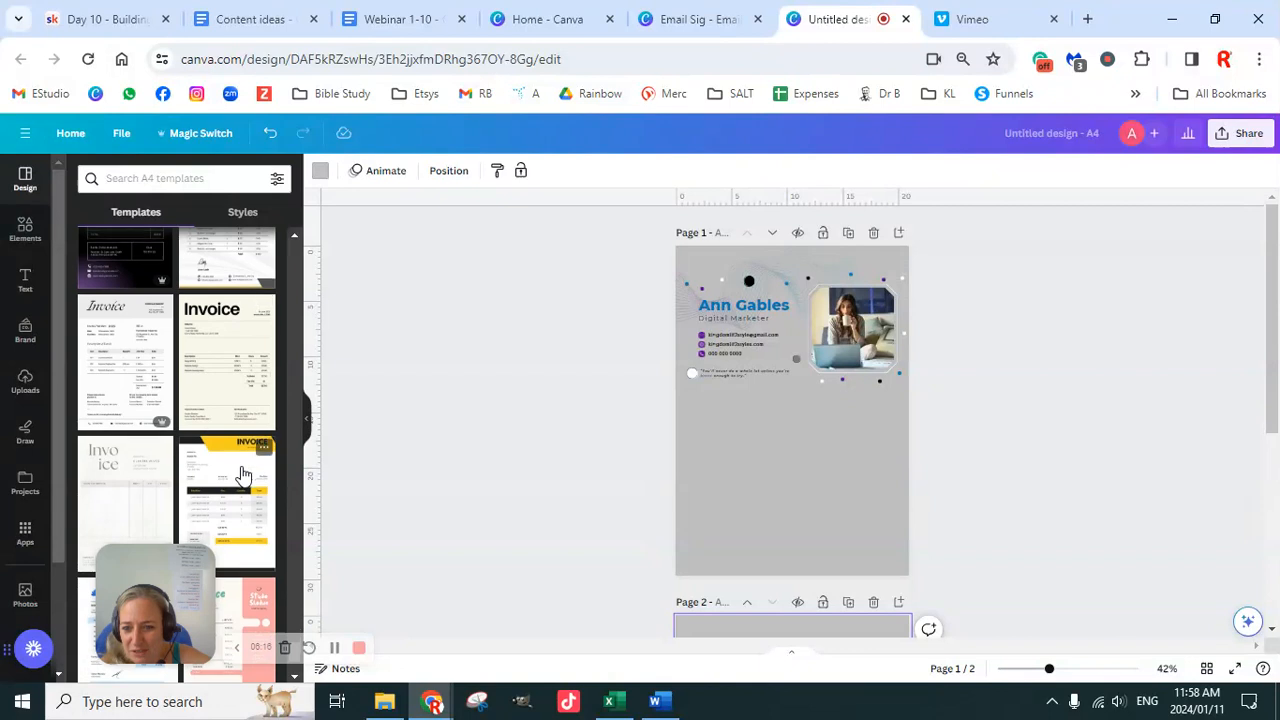
pyautogui.scroll(-2, 242, 473)
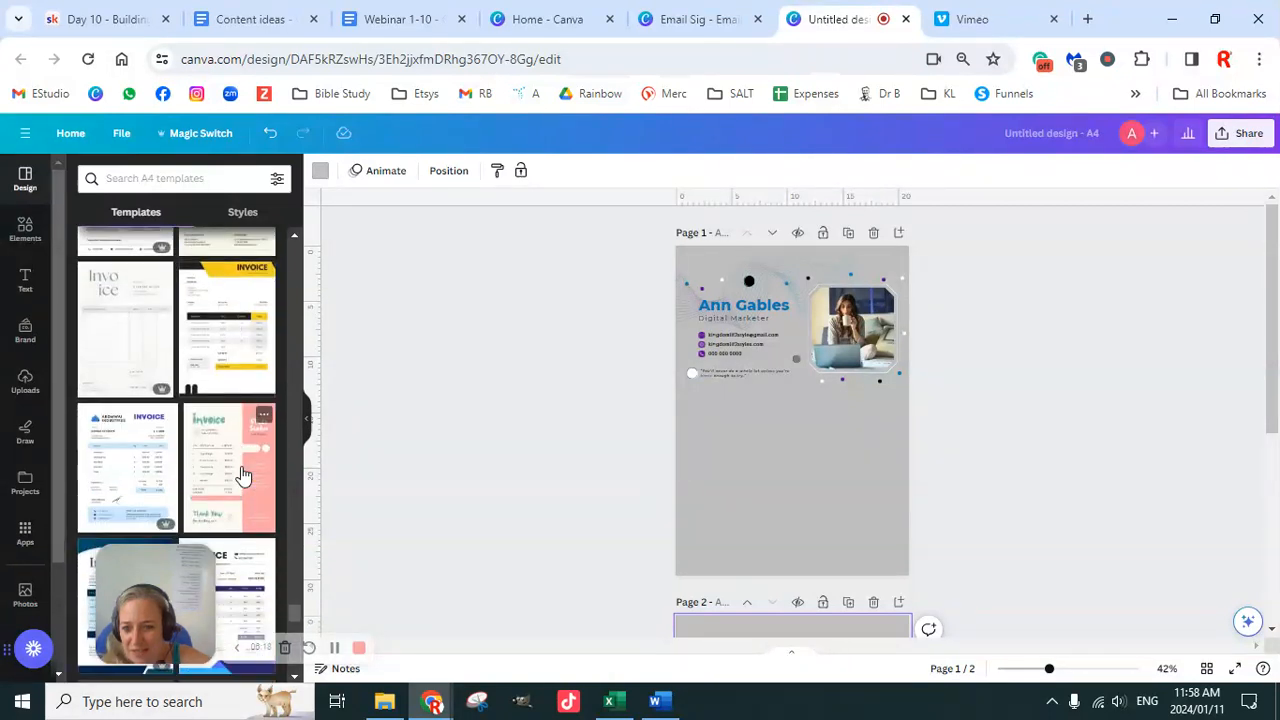
pyautogui.scroll(-3, 243, 415)
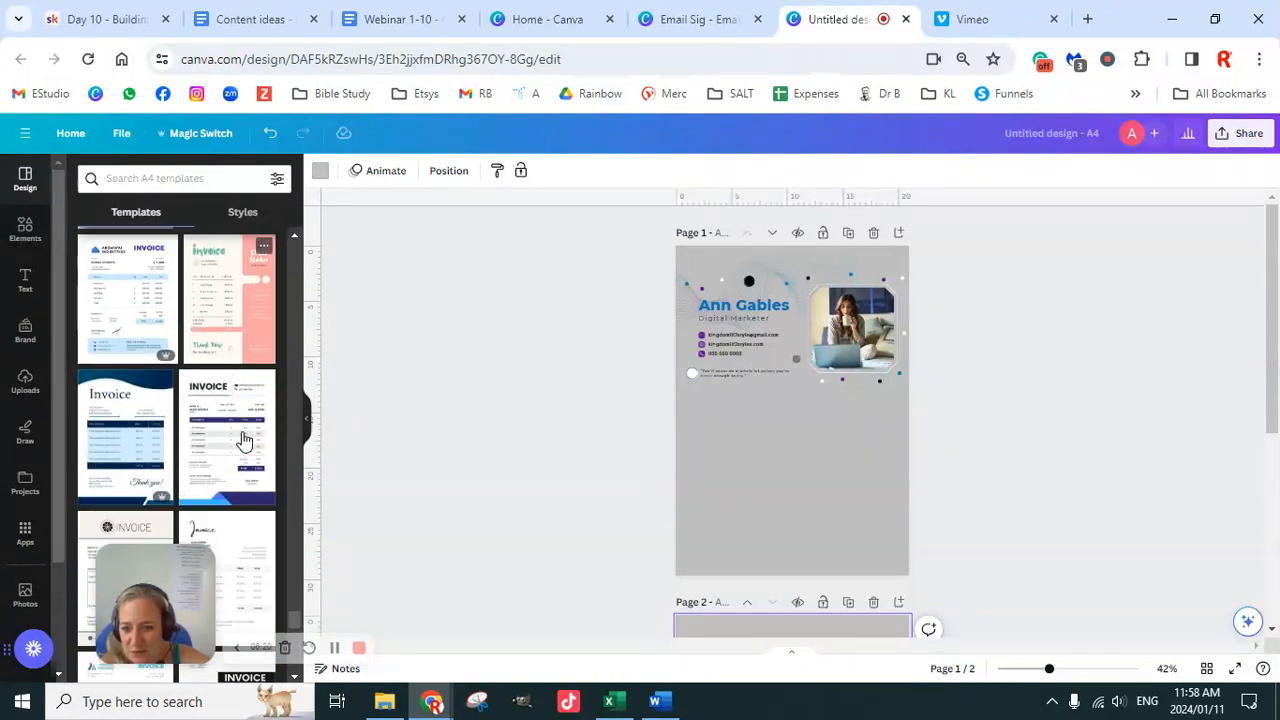
pyautogui.scroll(-3, 245, 438)
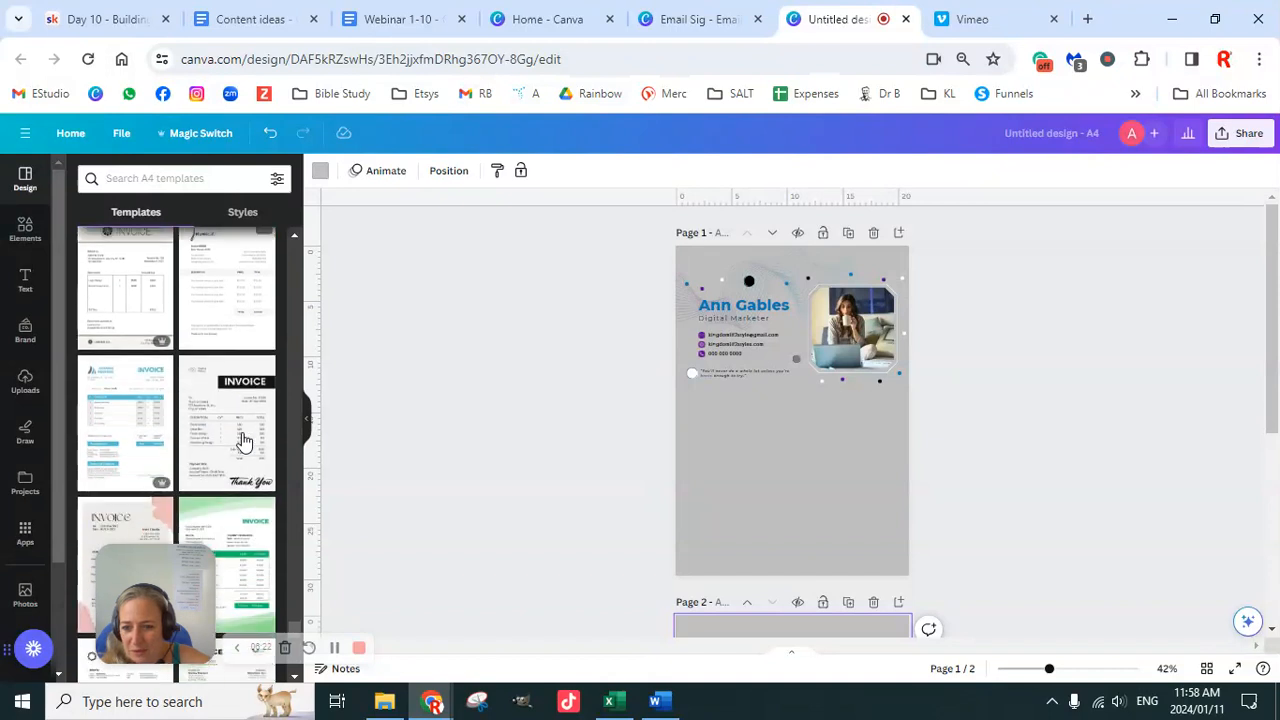
pyautogui.scroll(-3, 243, 450)
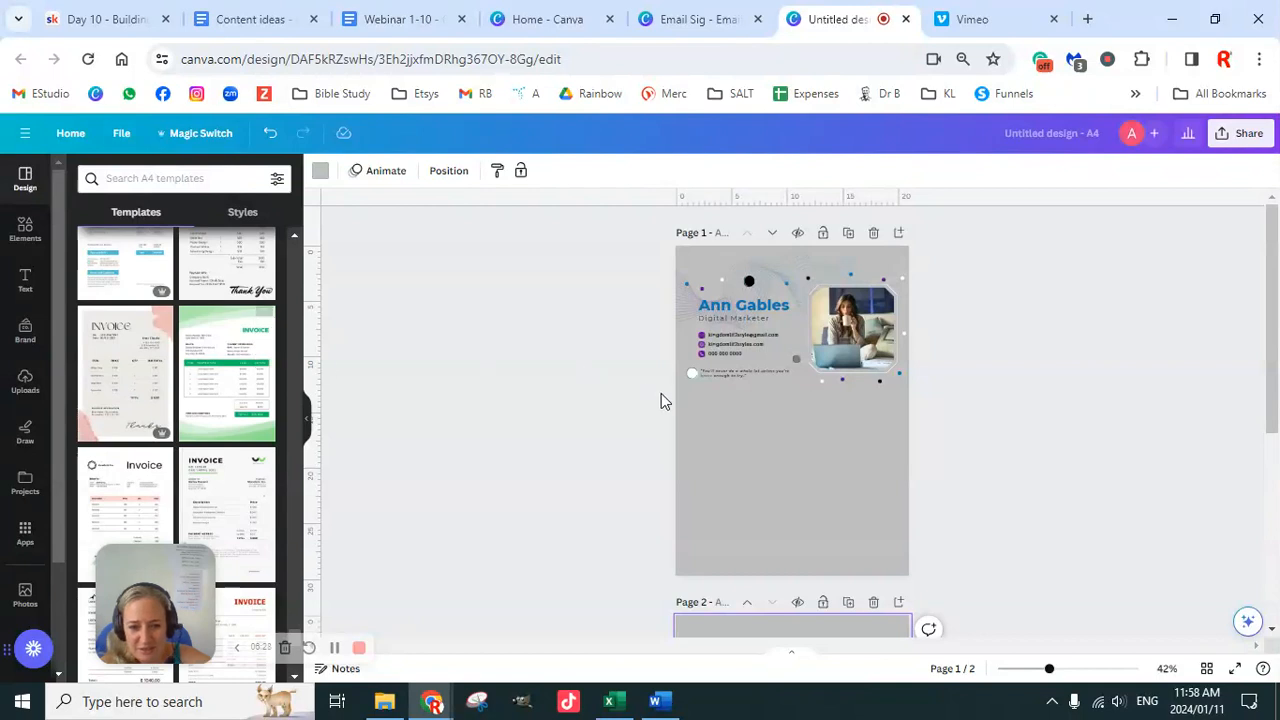
pyautogui.scroll(-4, 643, 391)
# Step: Apply the Green and White Modern Invoice template to page 2 and select all its elements
pyautogui.click(780, 445)
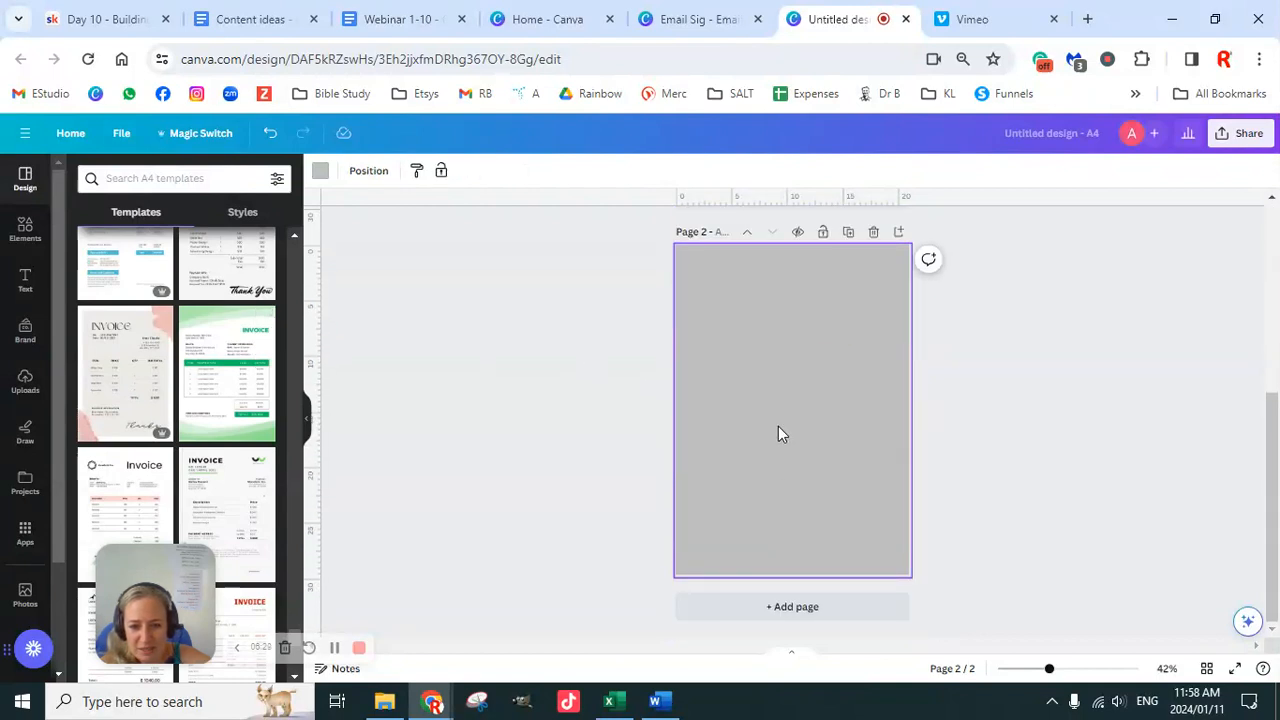
pyautogui.click(250, 390)
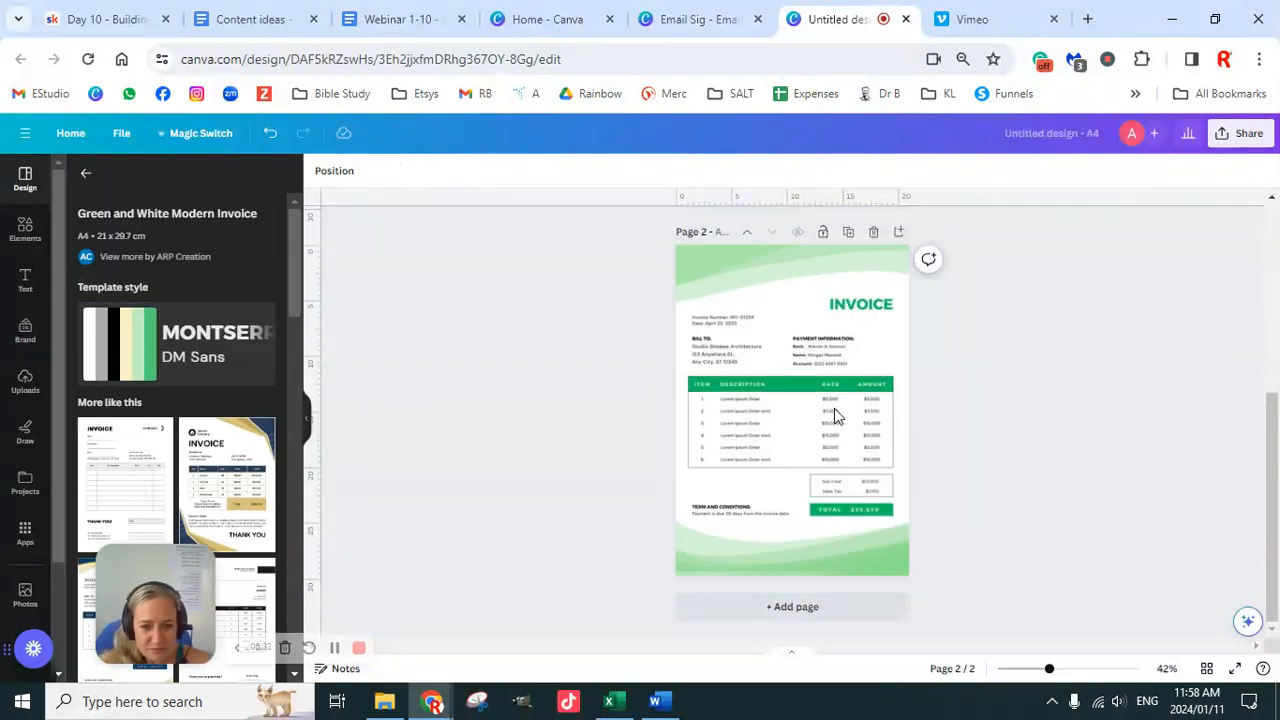
pyautogui.click(822, 383)
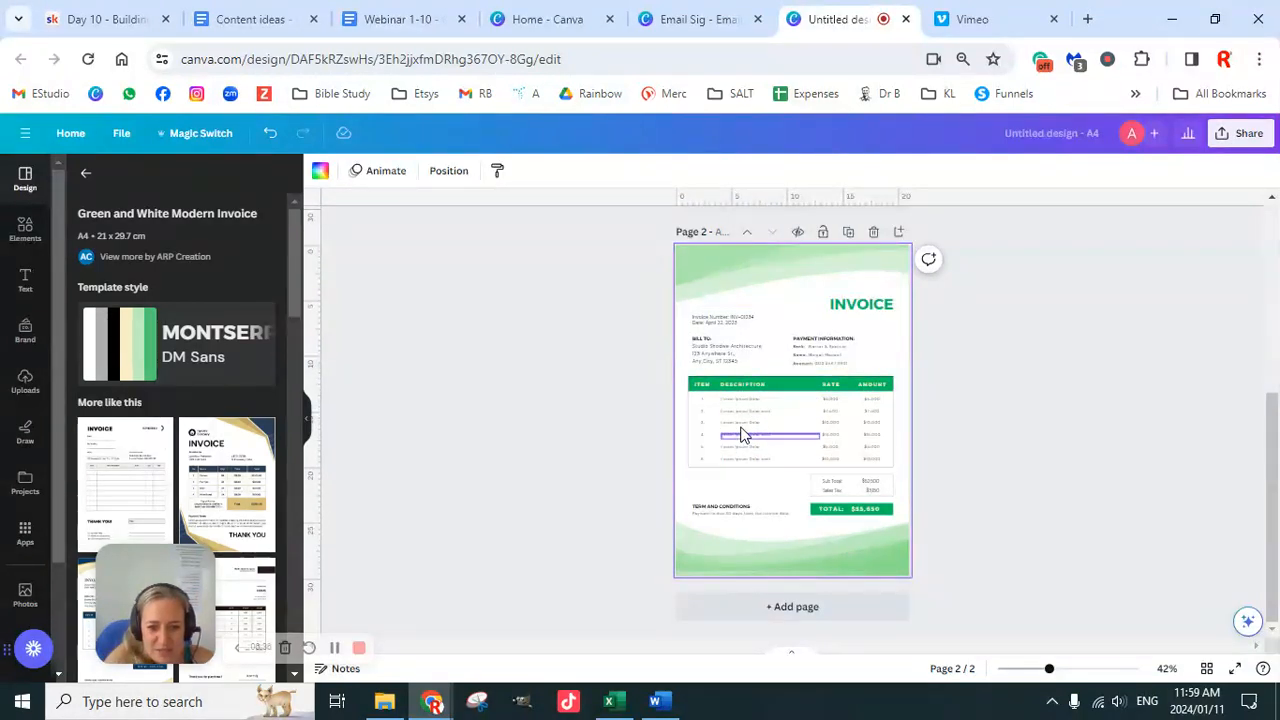
pyautogui.click(777, 383)
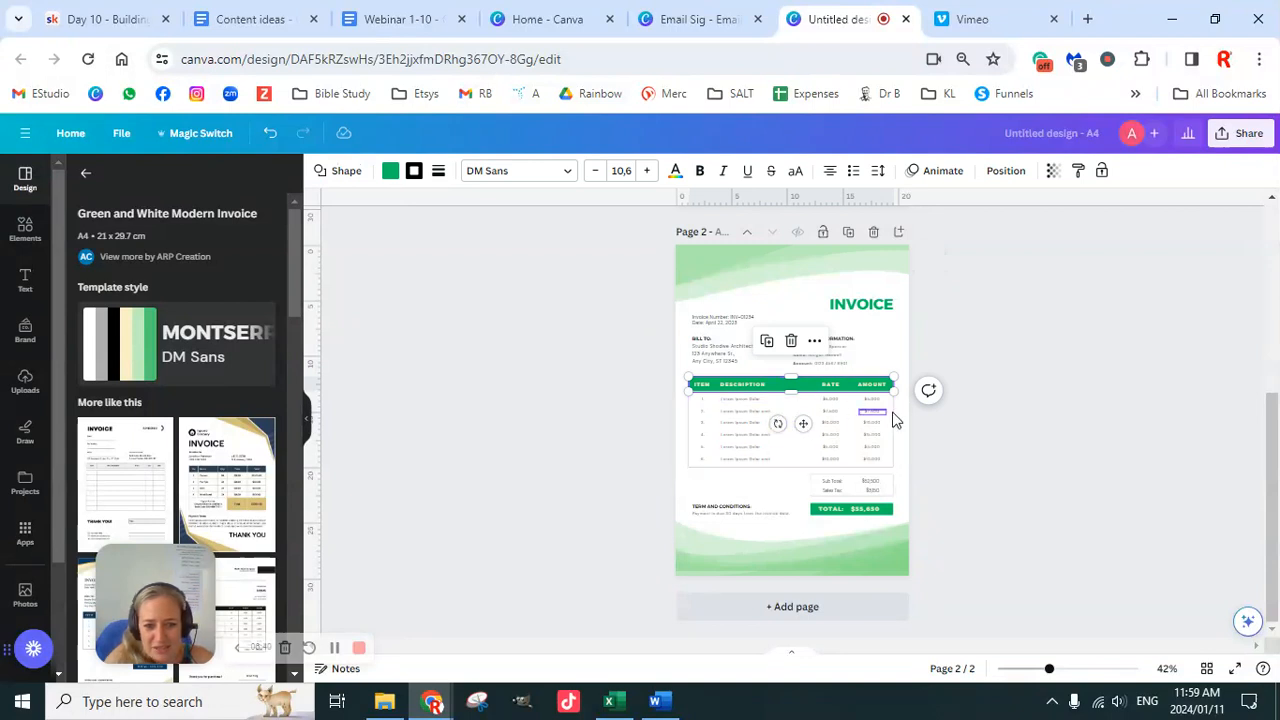
pyautogui.click(975, 440)
pyautogui.click(822, 453)
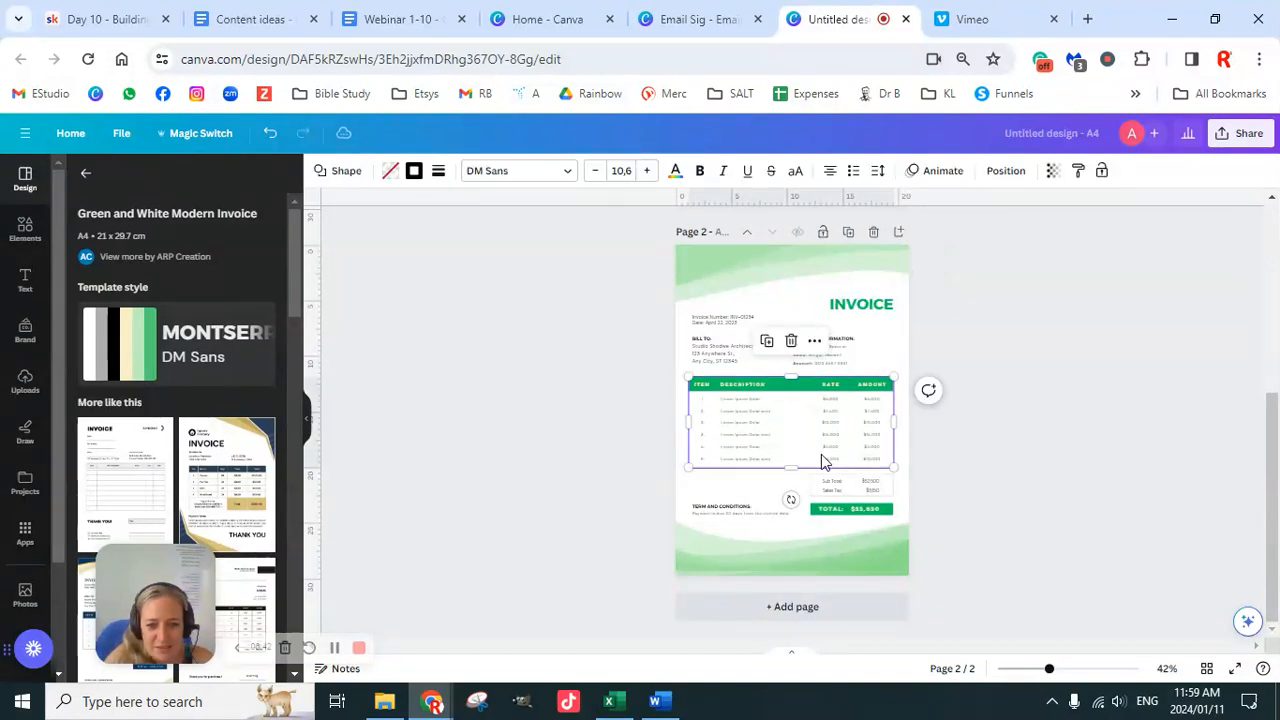
pyautogui.click(1049, 437)
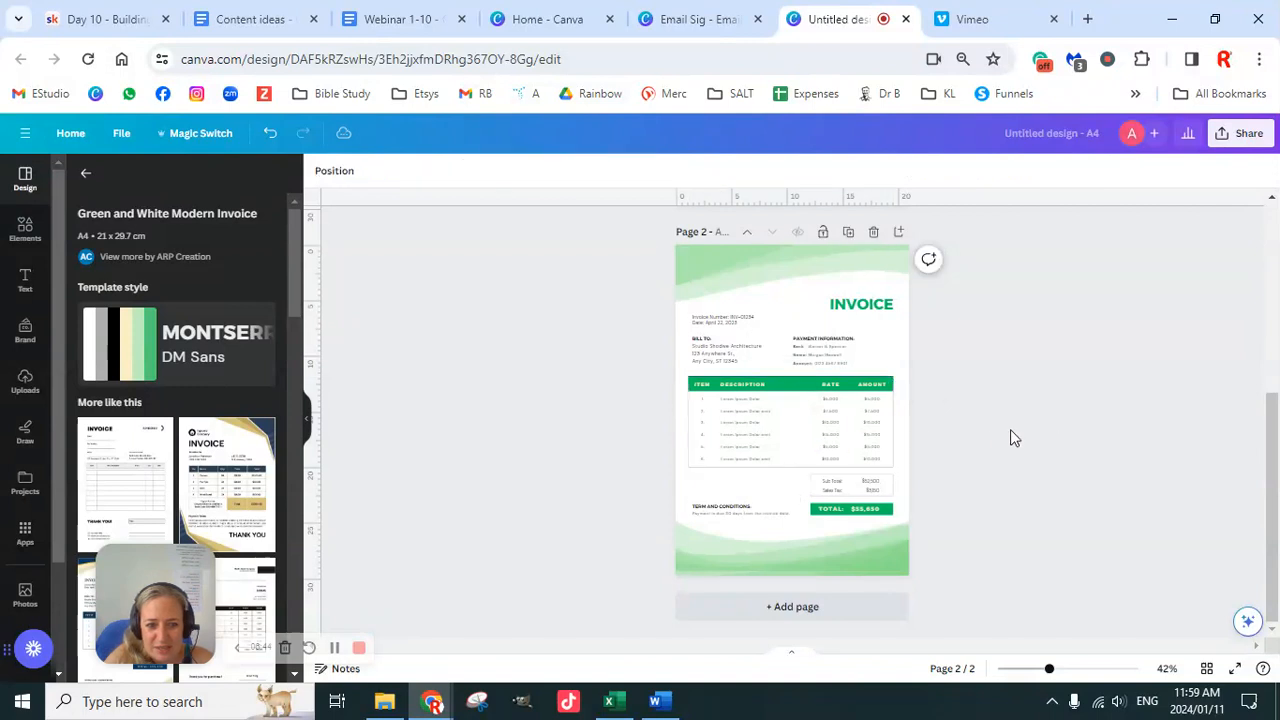
pyautogui.moveTo(635, 231); pyautogui.dragTo(966, 590)
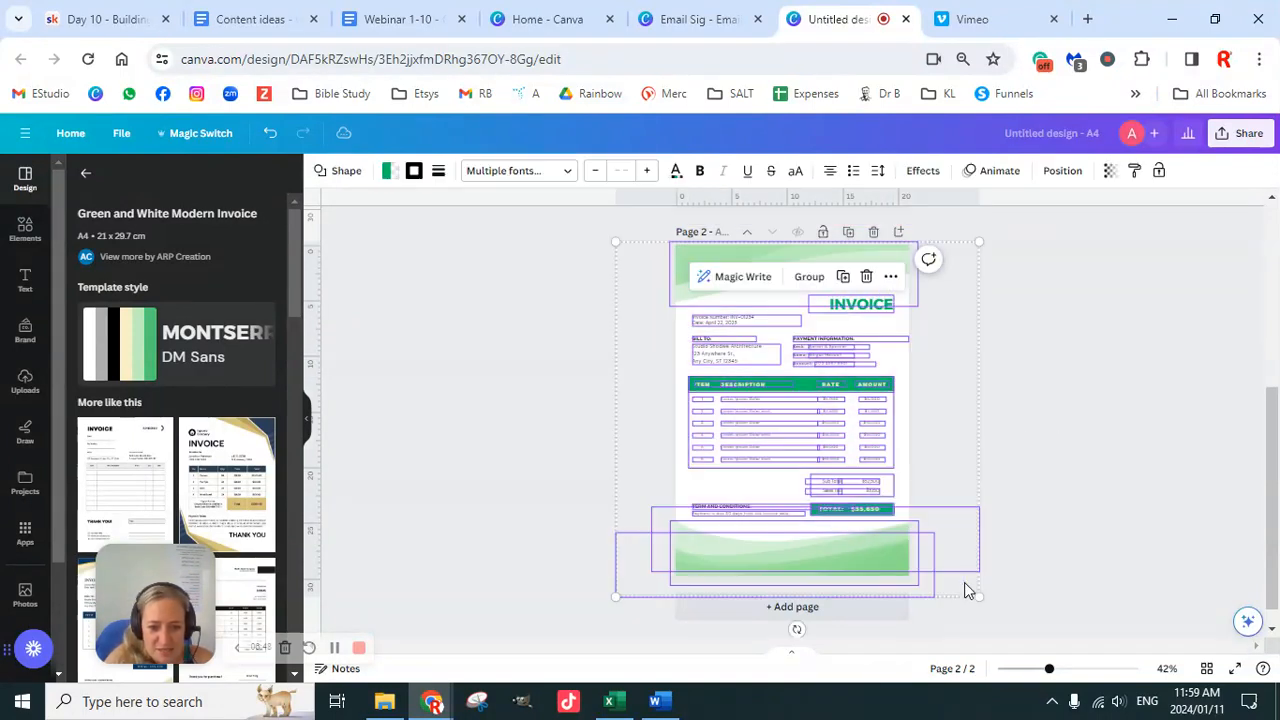
# Step: Shuffle the brand kit colour palette until the invoice header bar and total turn black
pyautogui.click(25, 330)
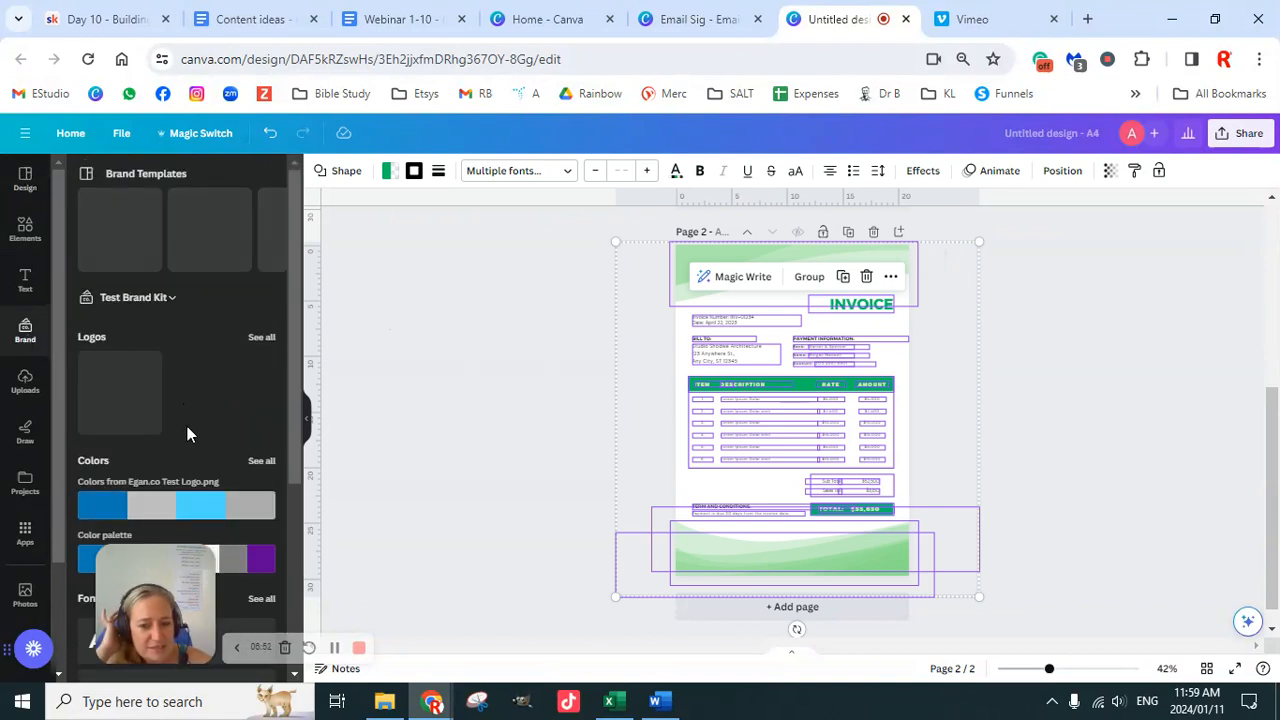
pyautogui.scroll(-1, 268, 439)
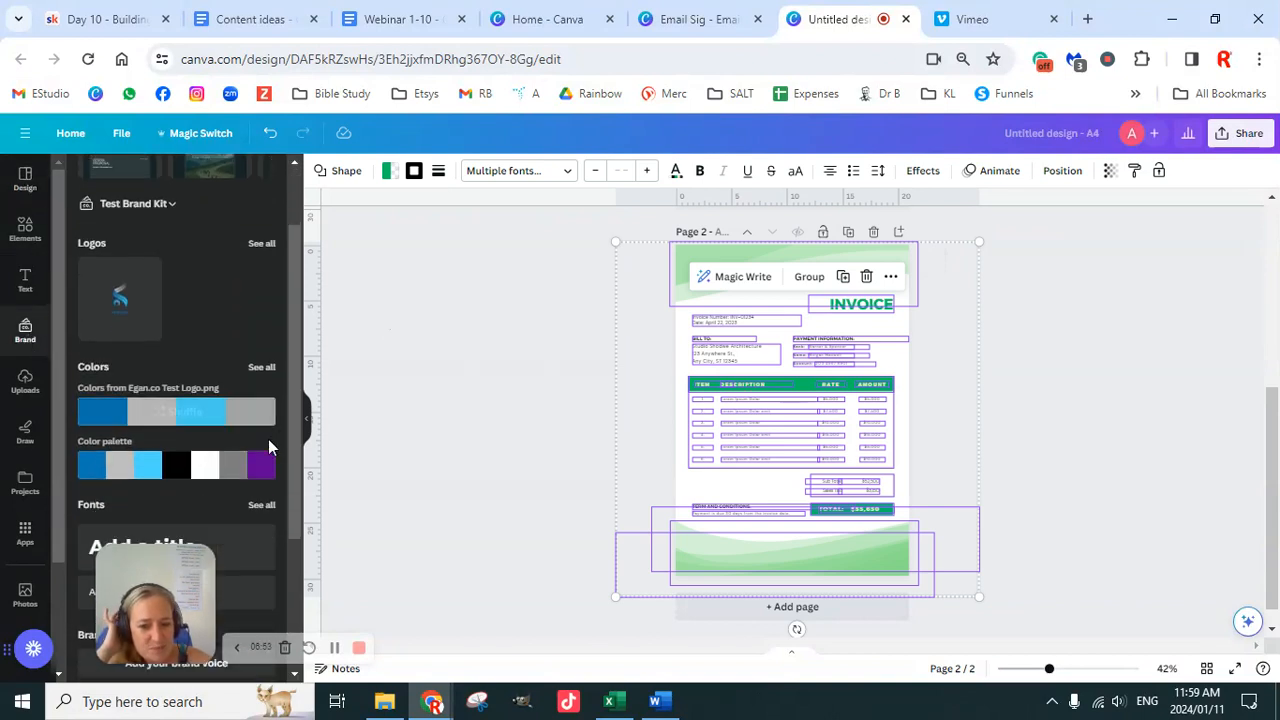
pyautogui.click(174, 470)
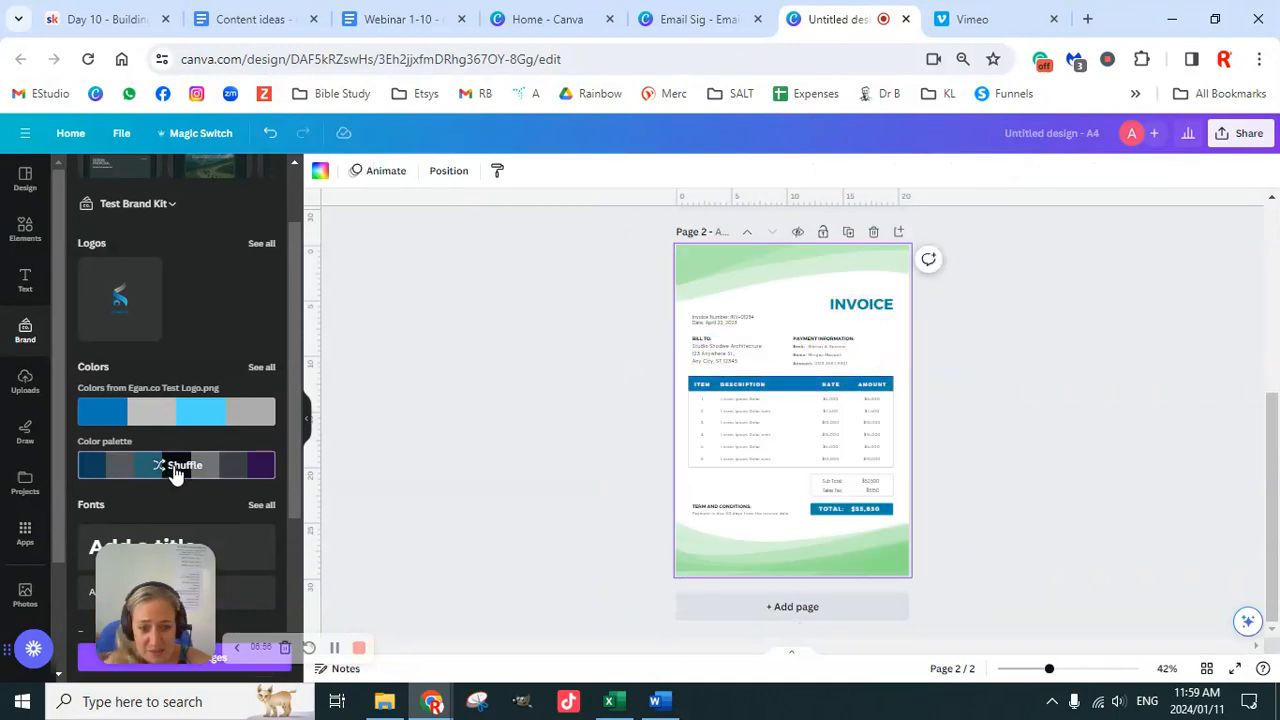
pyautogui.click(174, 470)
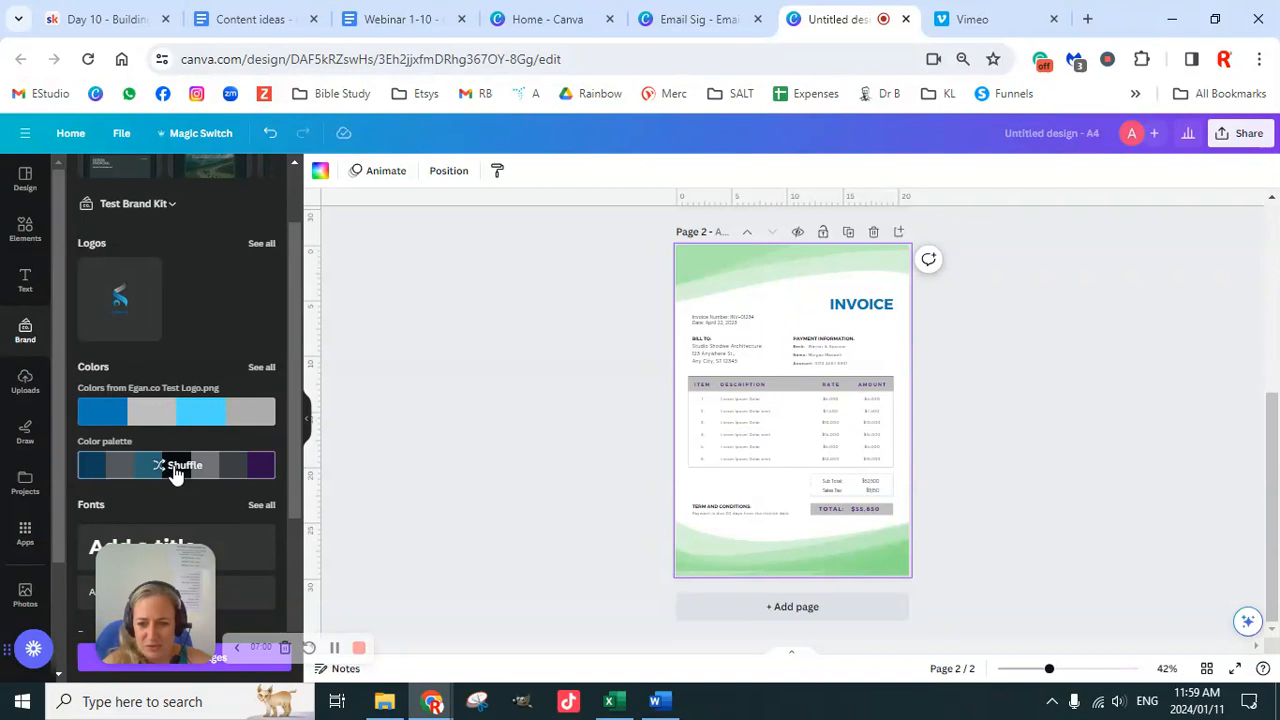
pyautogui.click(178, 470)
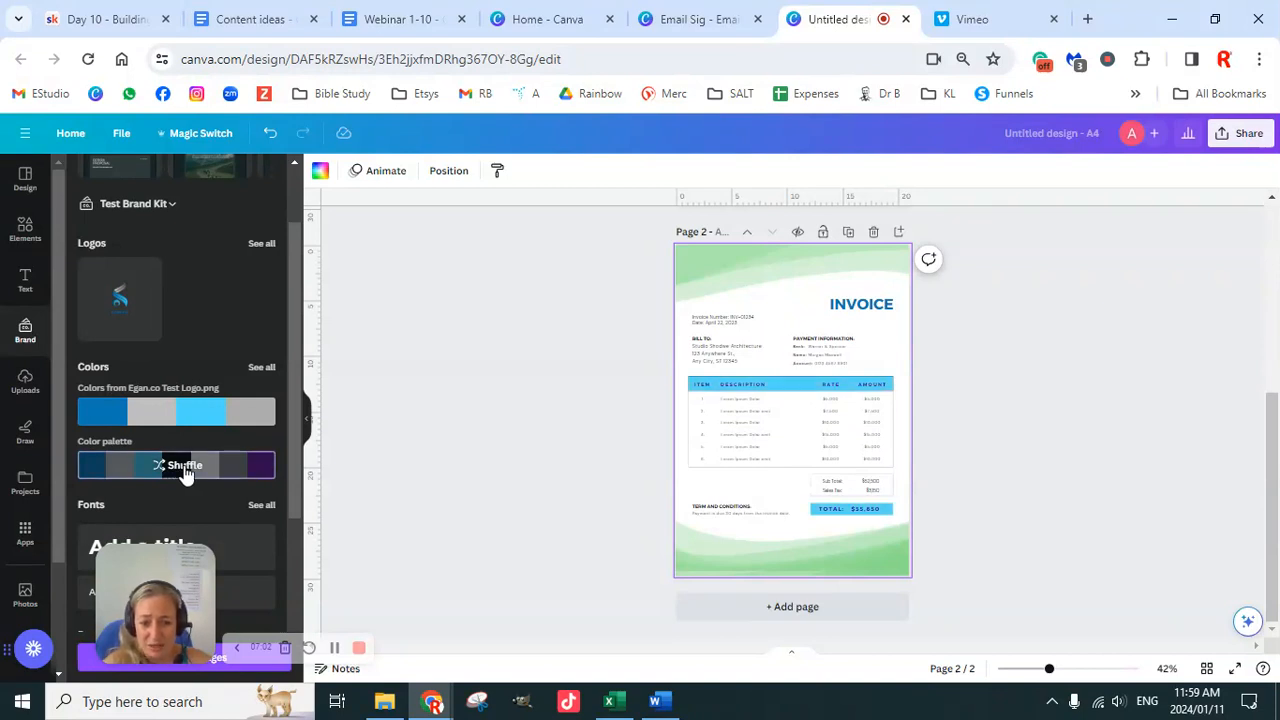
pyautogui.click(183, 470)
pyautogui.click(714, 268)
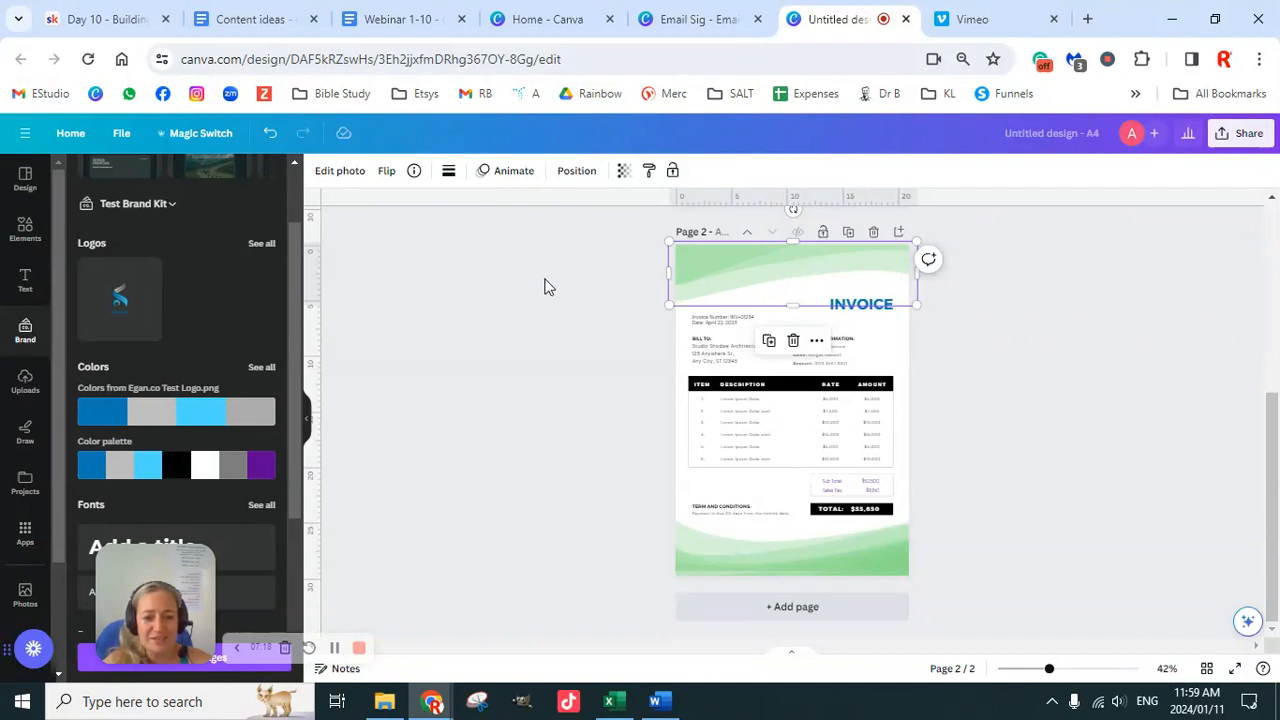
# Step: Open photo editing for the top wave header and try the Scandi filter
pyautogui.click(340, 180)
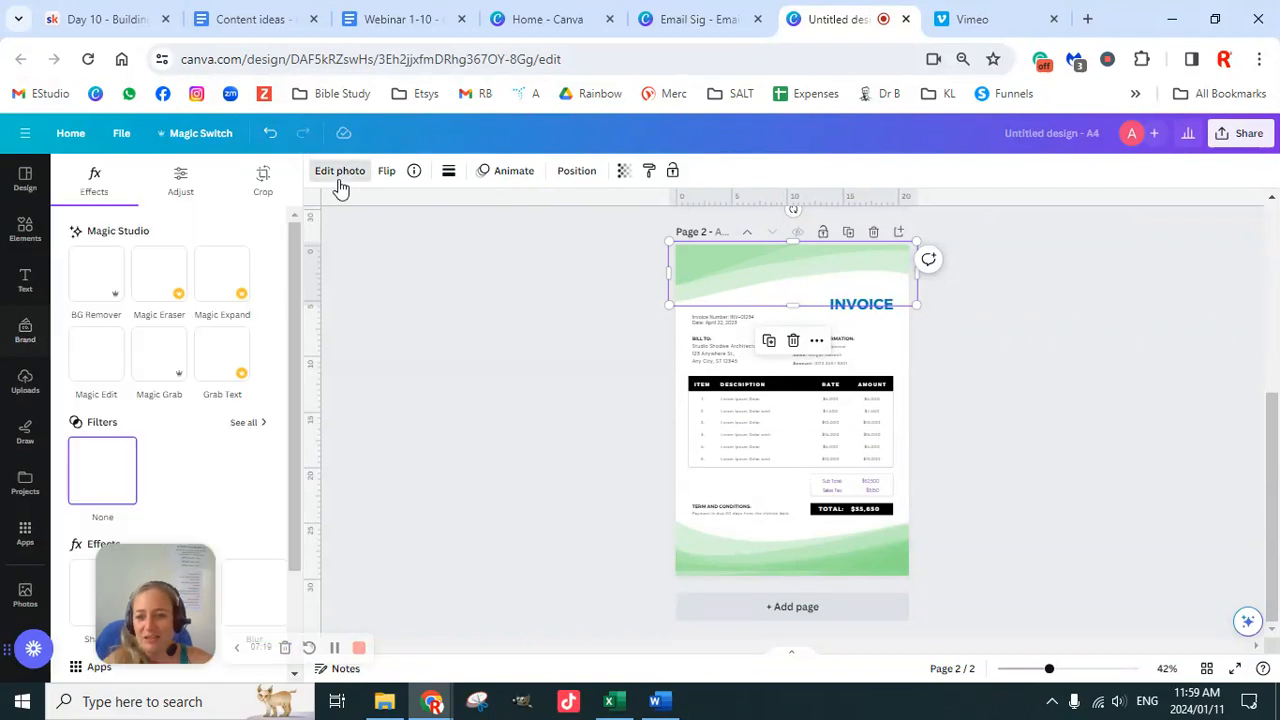
pyautogui.scroll(-2, 206, 457)
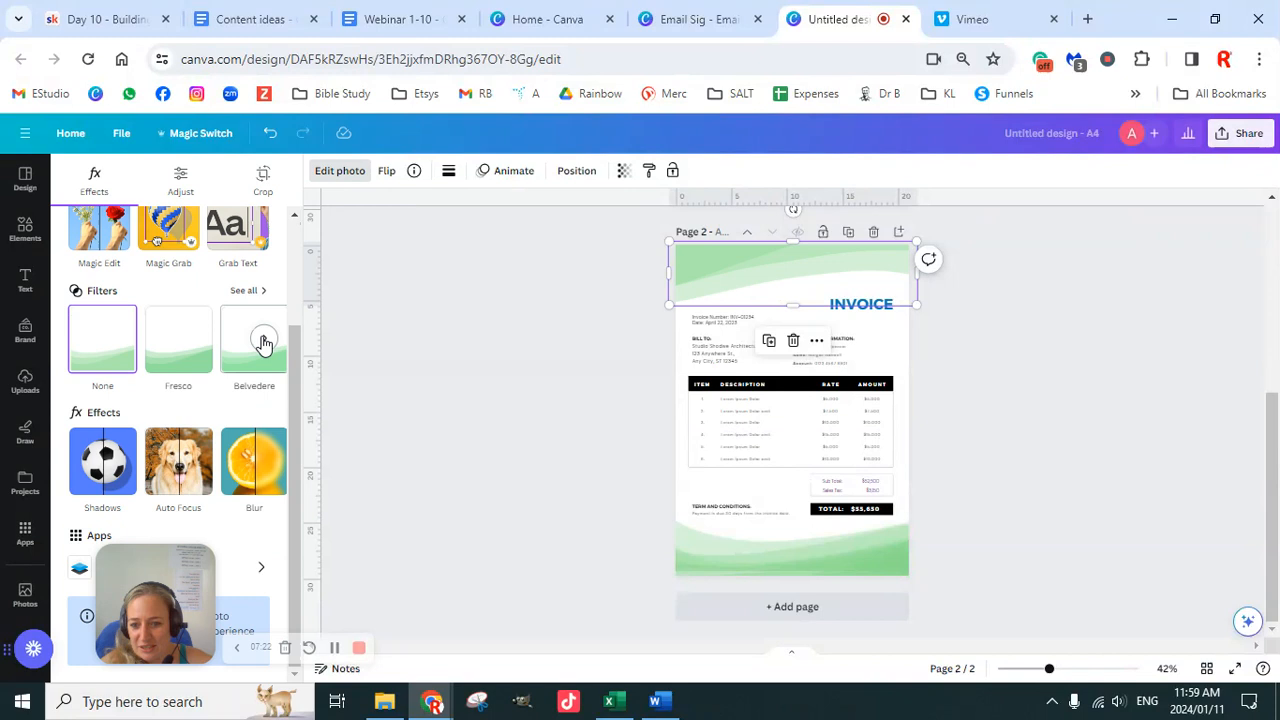
pyautogui.click(265, 345)
pyautogui.click(265, 345)
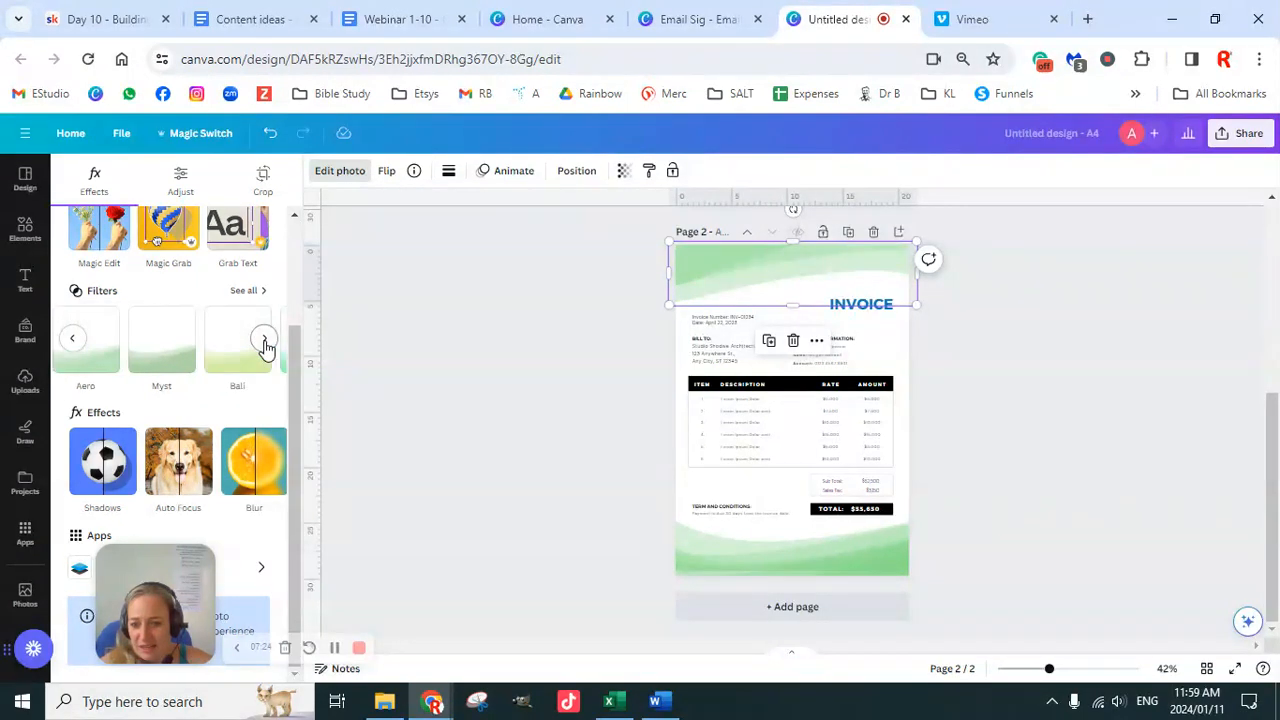
pyautogui.click(265, 345)
pyautogui.click(265, 345)
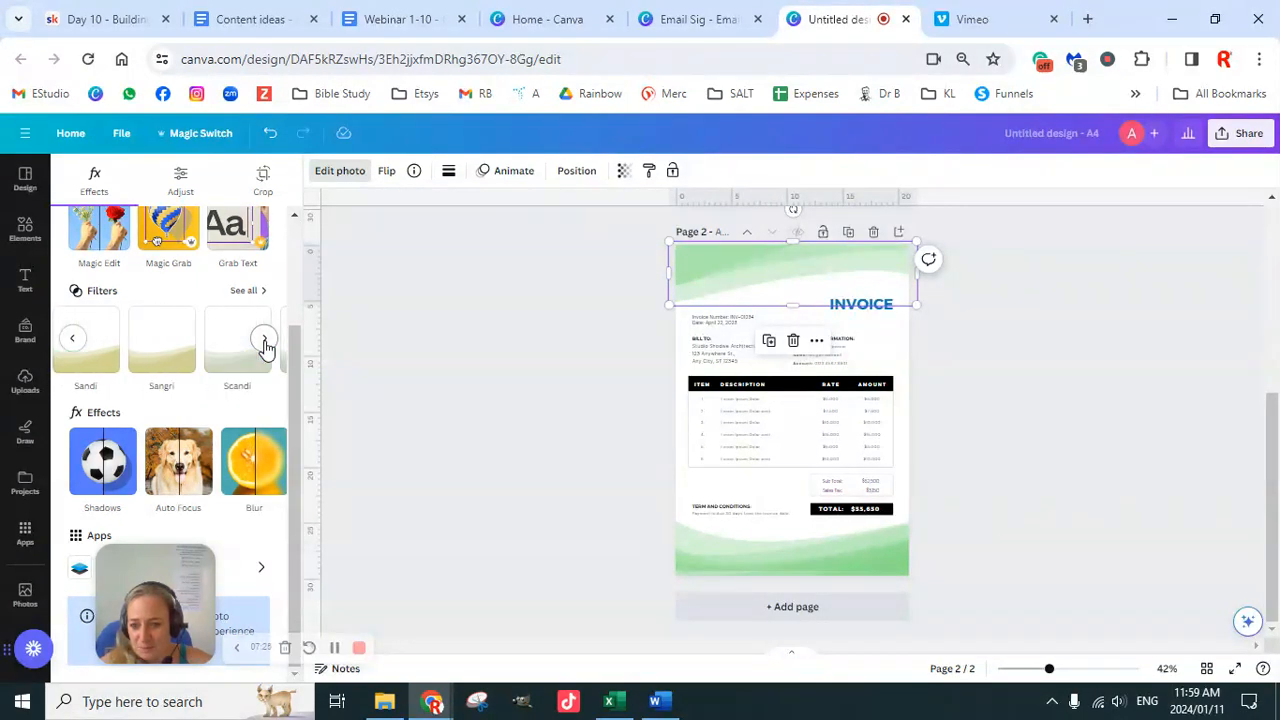
pyautogui.click(229, 358)
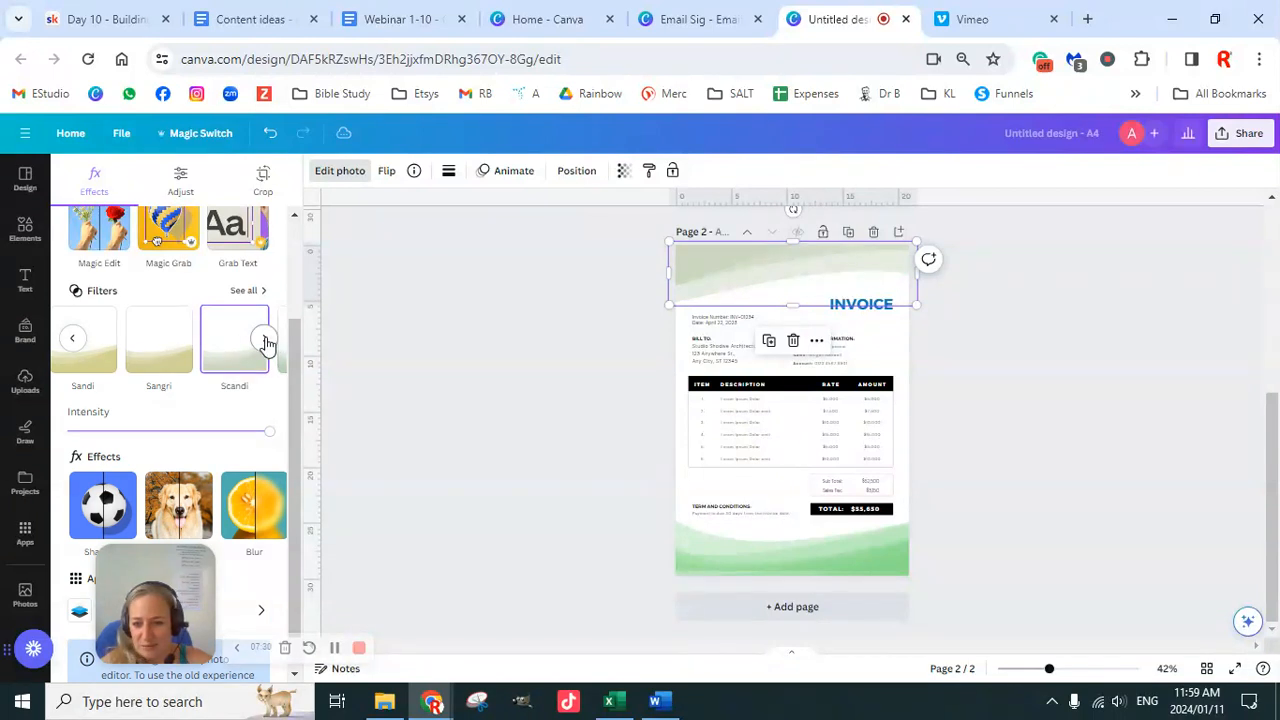
# Step: Page further through the filters and apply Rose to the top wave header instead
pyautogui.click(265, 344)
pyautogui.click(265, 344)
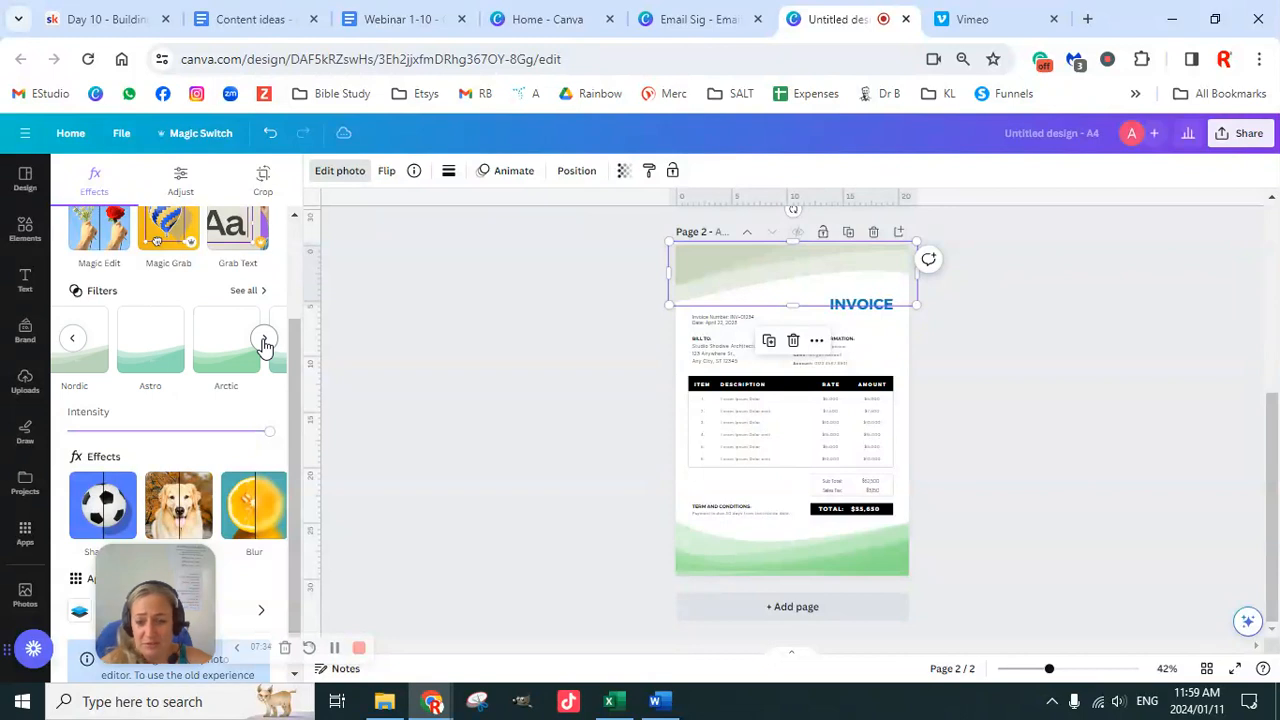
pyautogui.click(265, 344)
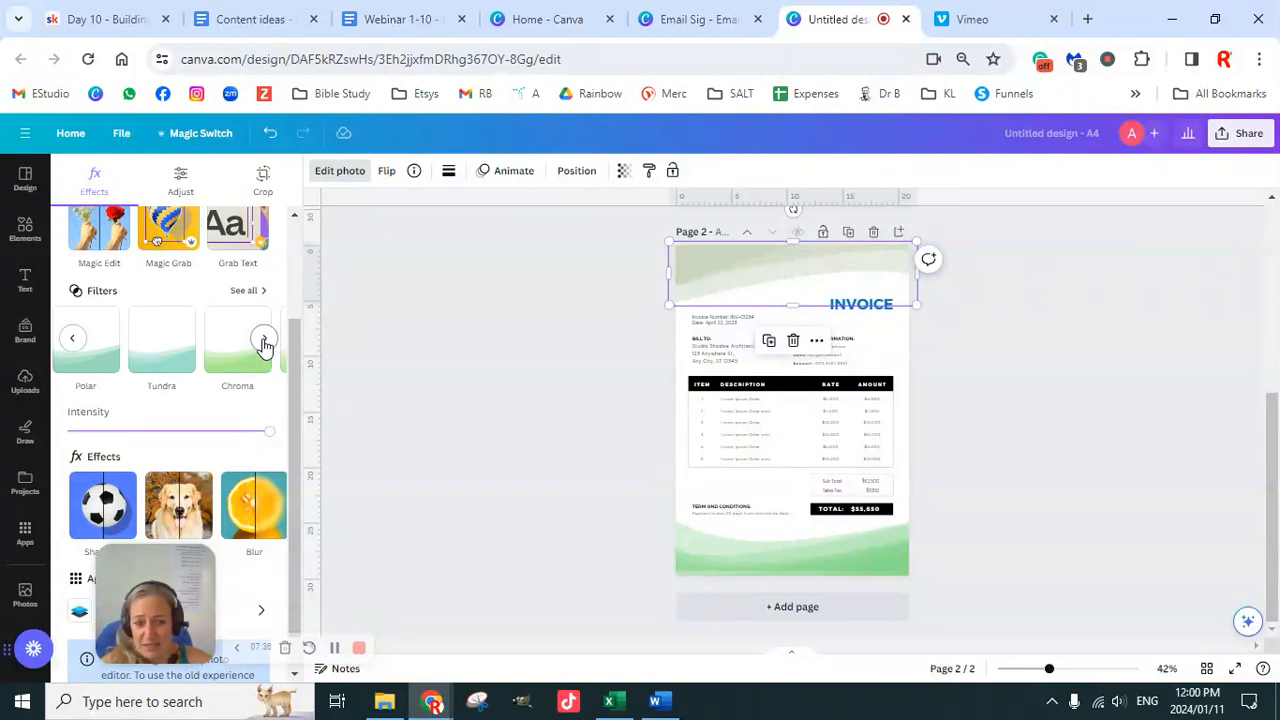
pyautogui.click(265, 344)
pyautogui.click(265, 344)
pyautogui.click(265, 345)
pyautogui.click(226, 360)
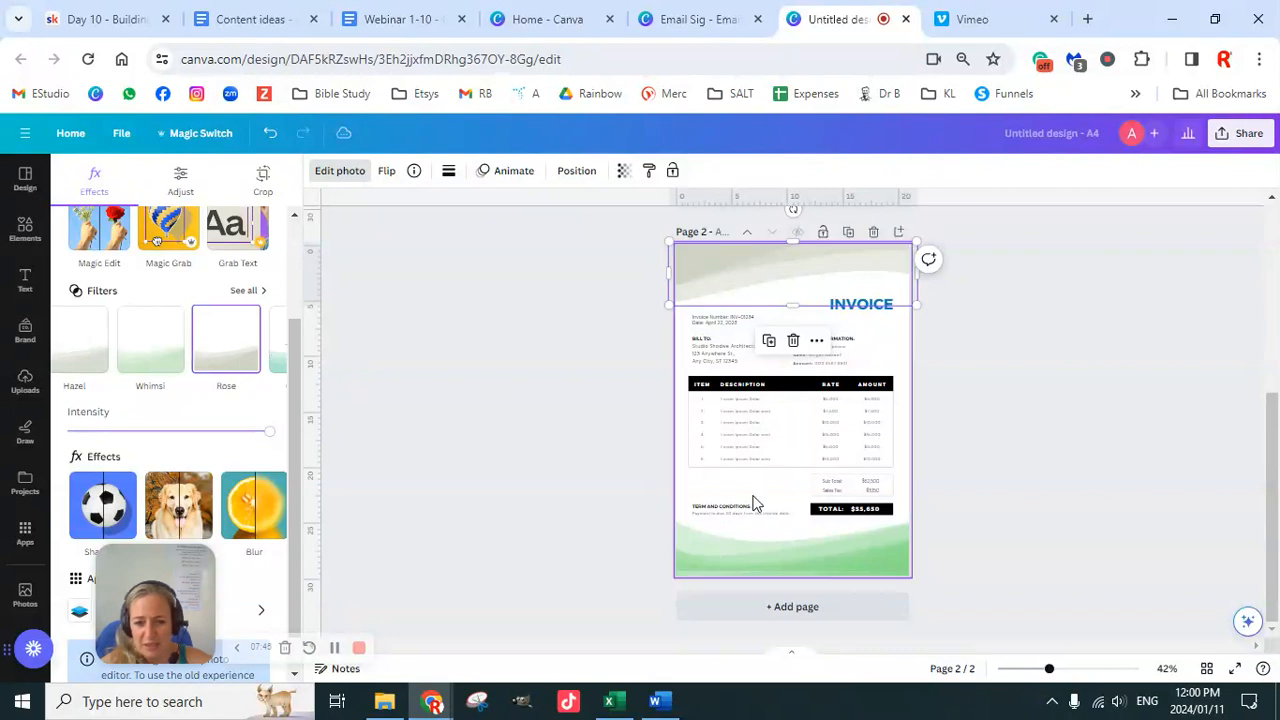
pyautogui.click(751, 557)
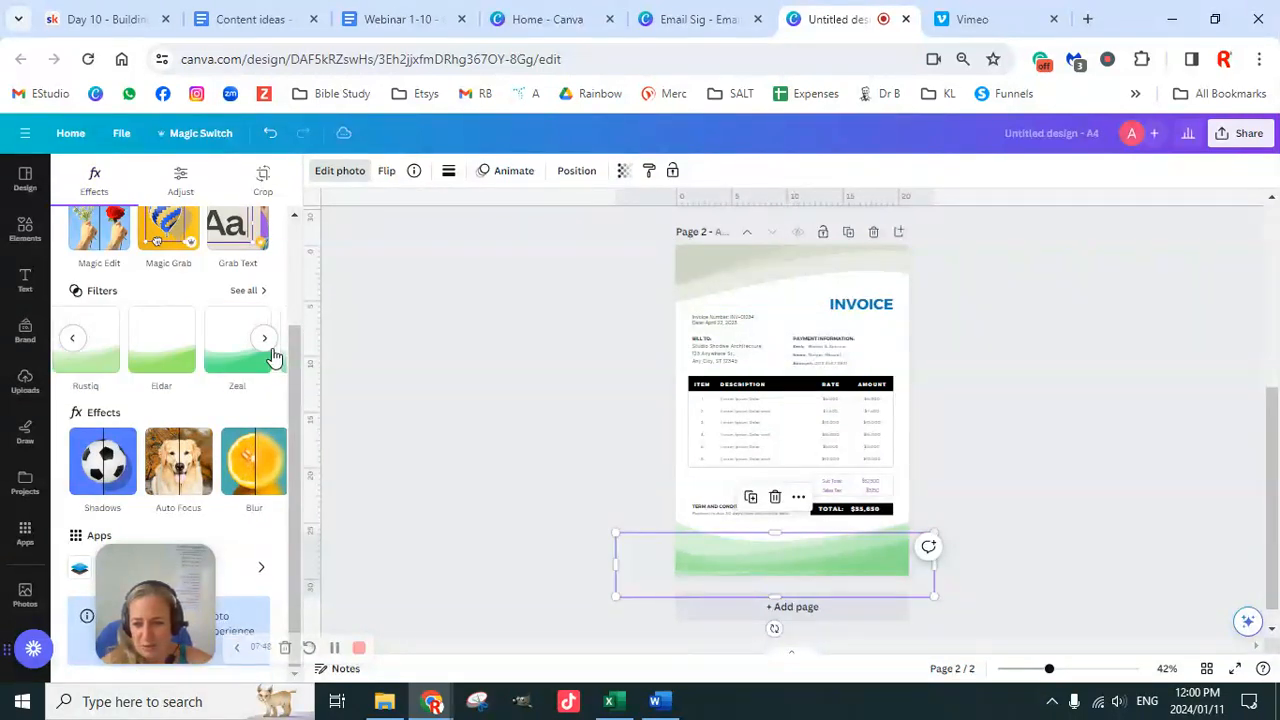
# Step: Apply the Scandi filter to the wider bottom wave graphic on page 2
pyautogui.click(264, 339)
pyautogui.click(264, 339)
pyautogui.click(264, 339)
pyautogui.click(264, 339)
pyautogui.click(264, 339)
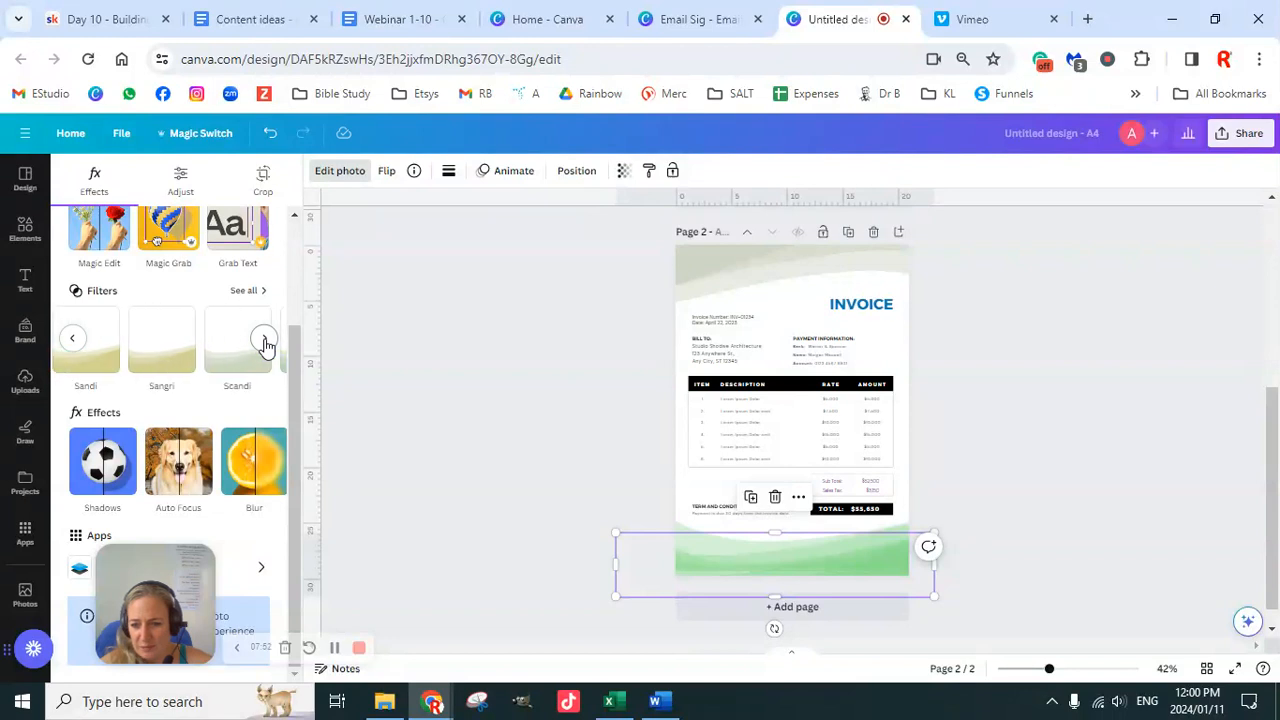
pyautogui.click(240, 362)
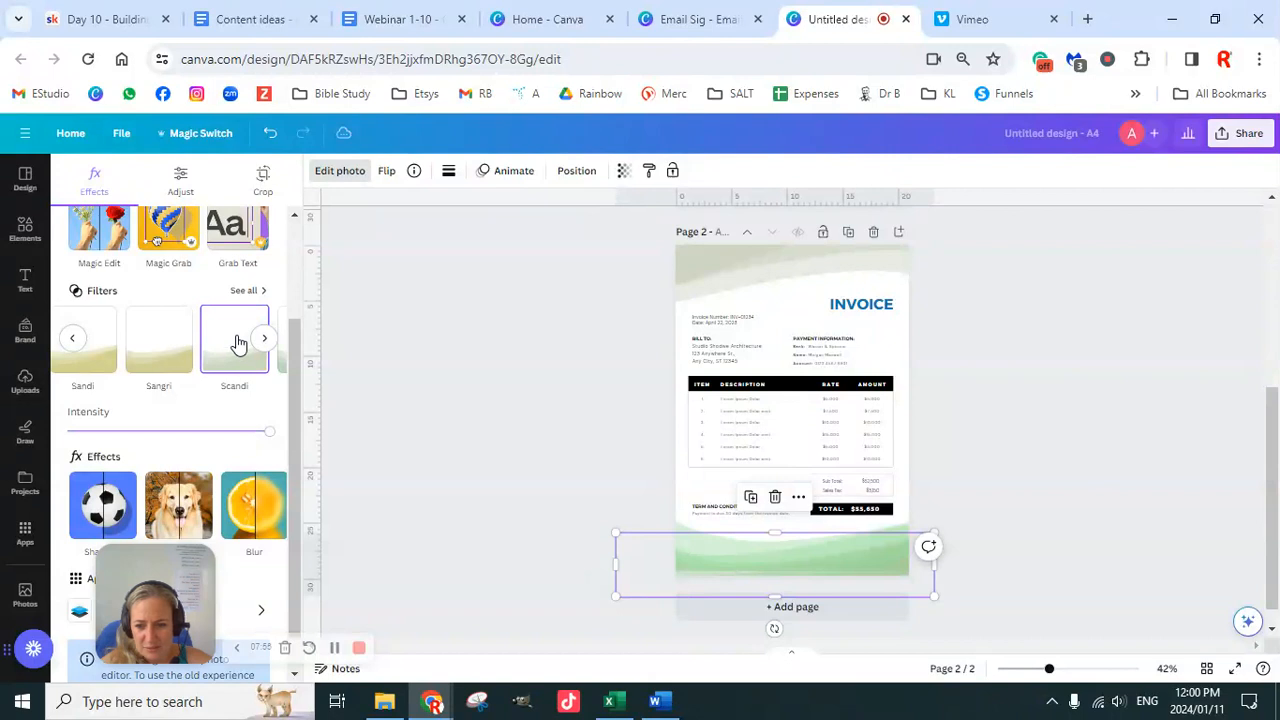
pyautogui.click(698, 559)
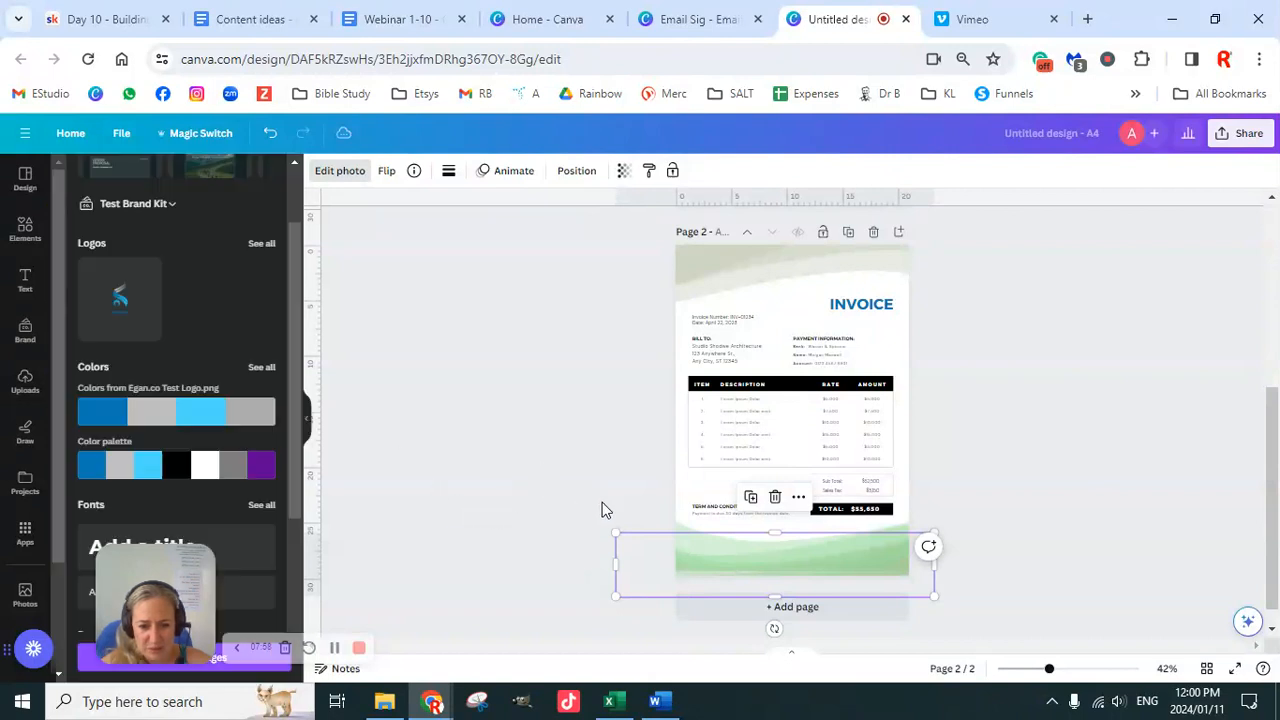
pyautogui.click(631, 496)
# Step: Apply the Rose filter to the green footer wave through Edit photo
pyautogui.click(696, 545)
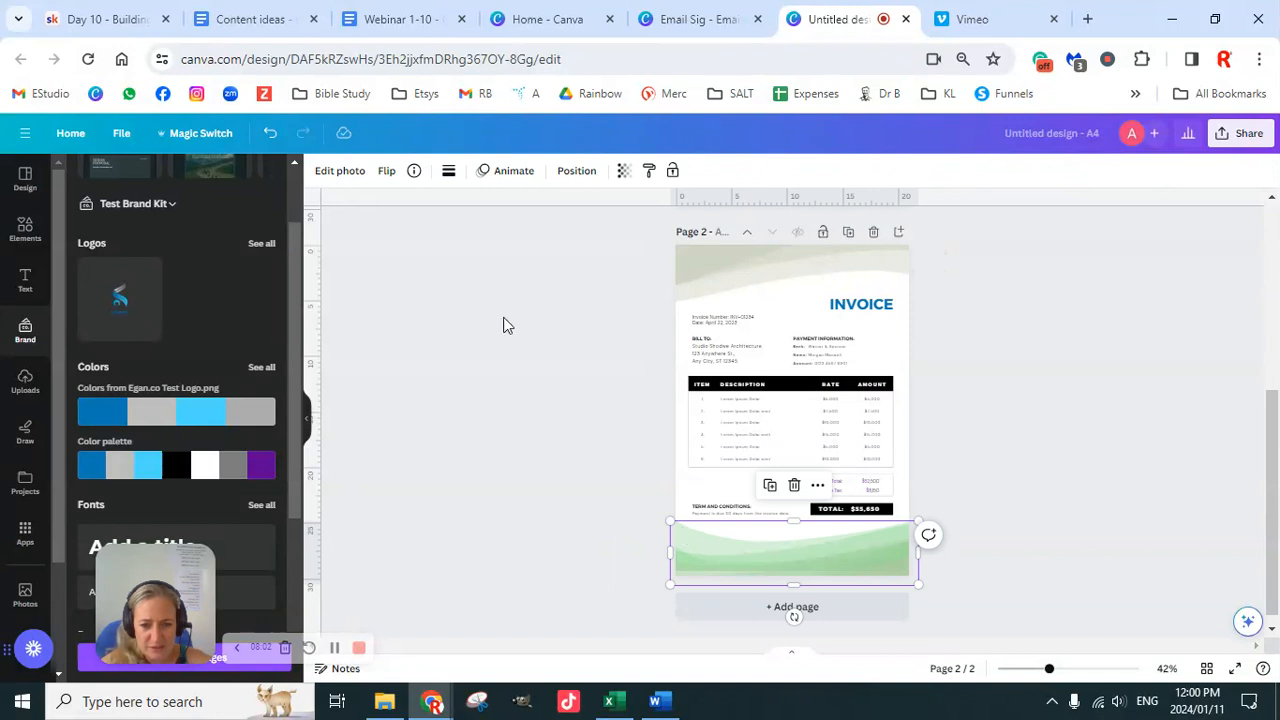
pyautogui.click(333, 171)
pyautogui.click(265, 484)
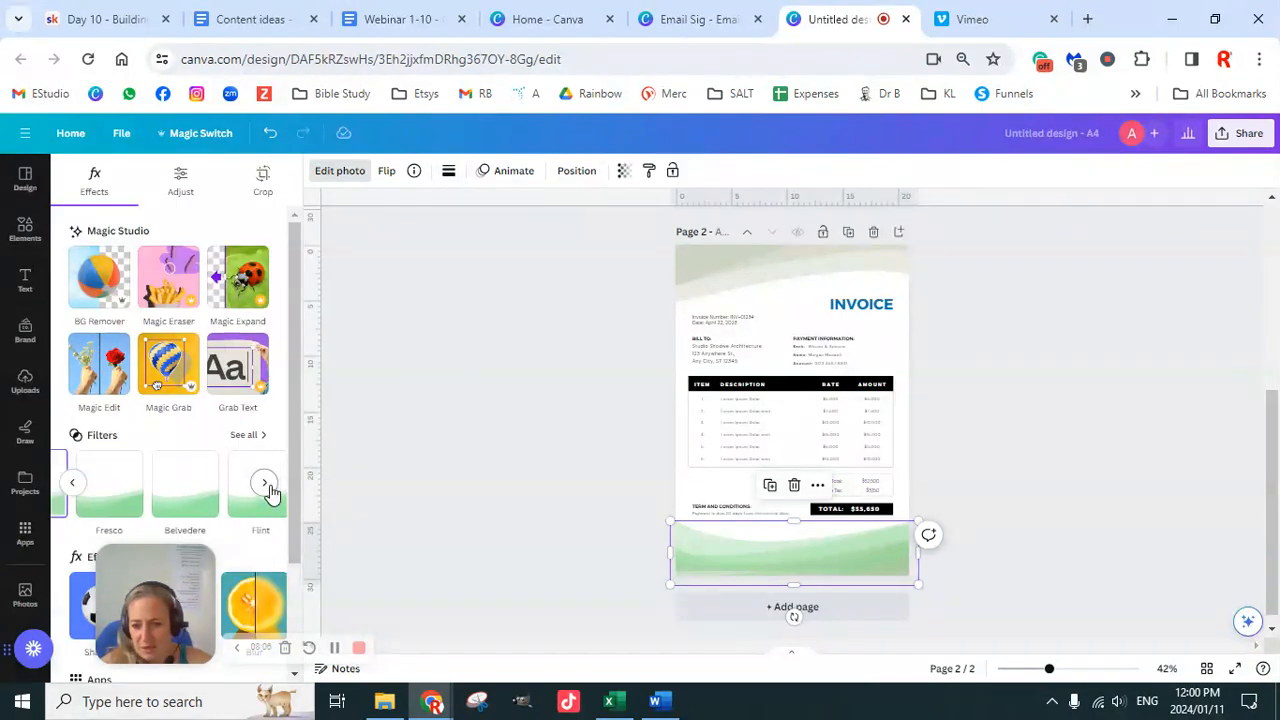
pyautogui.click(265, 484)
pyautogui.click(265, 484)
pyautogui.click(265, 484)
pyautogui.click(265, 484)
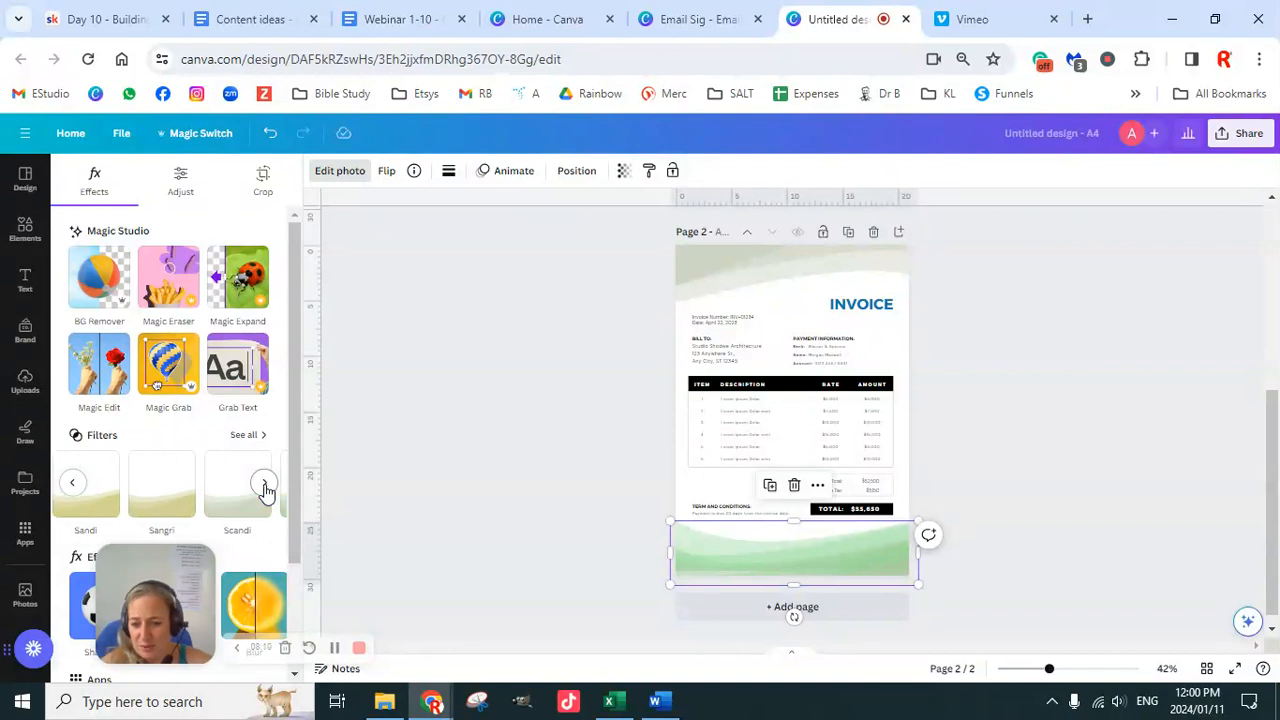
pyautogui.click(265, 484)
pyautogui.click(265, 484)
pyautogui.click(265, 486)
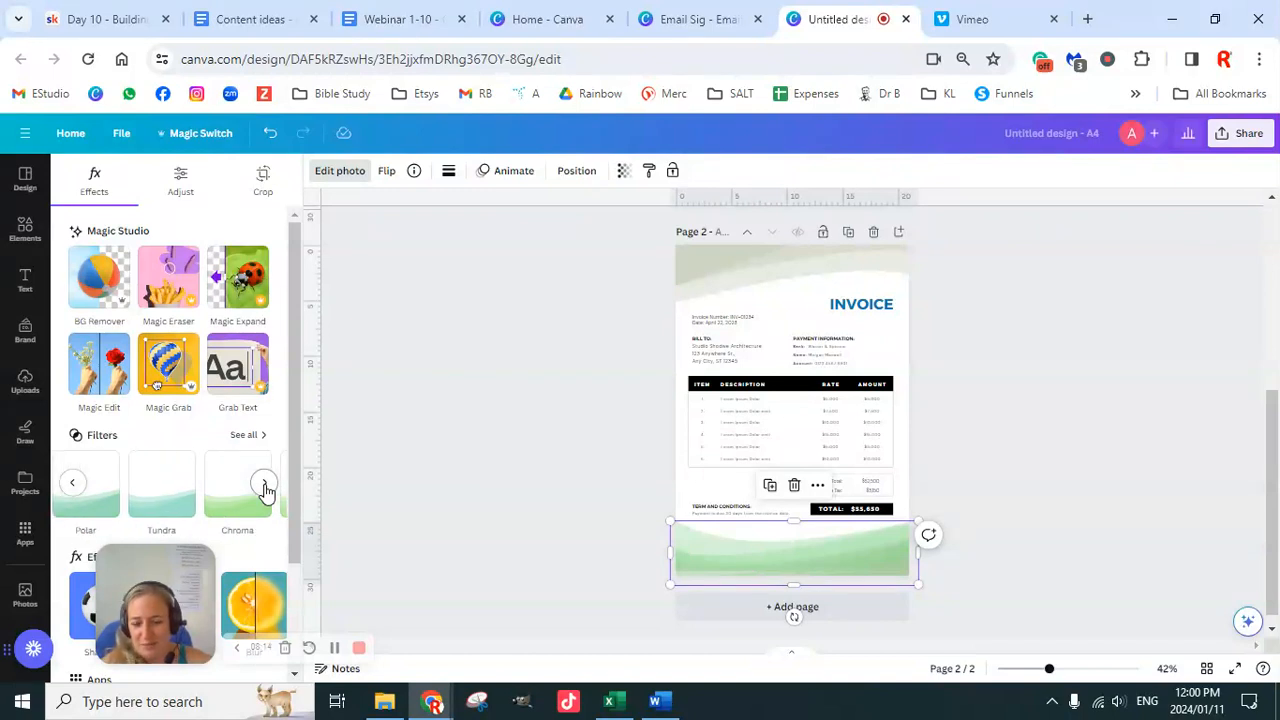
pyautogui.click(265, 486)
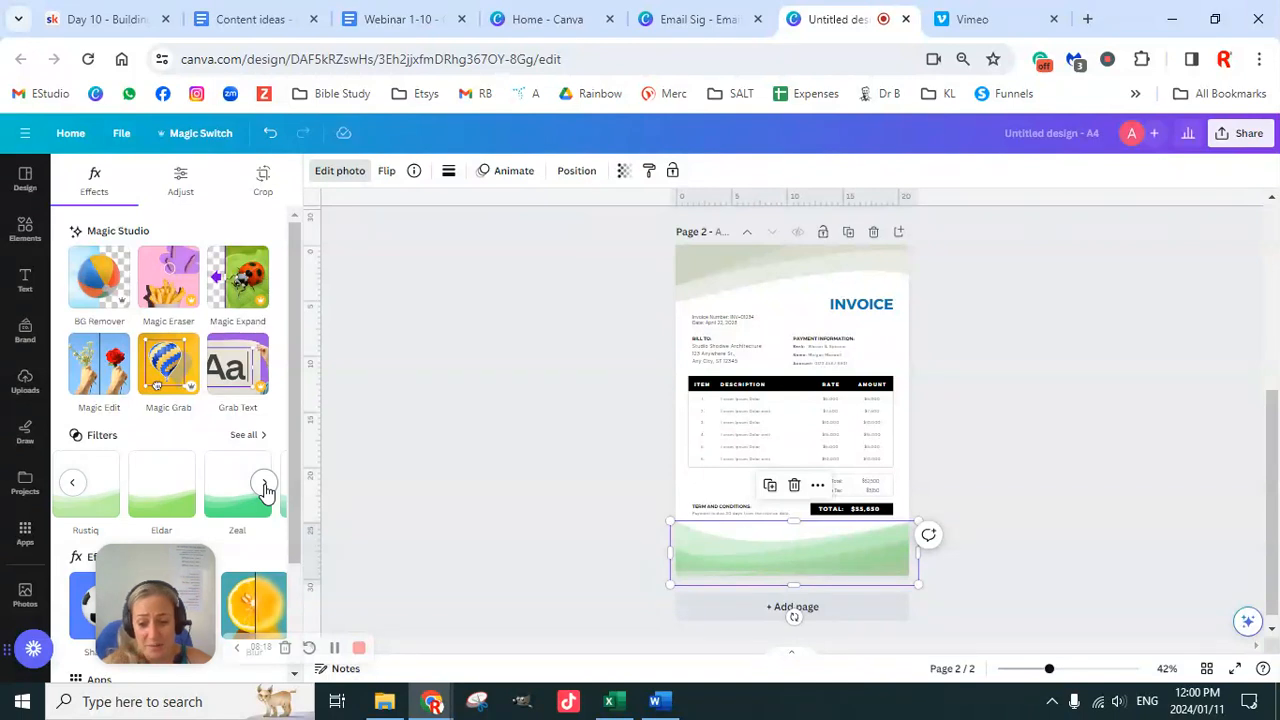
pyautogui.click(265, 486)
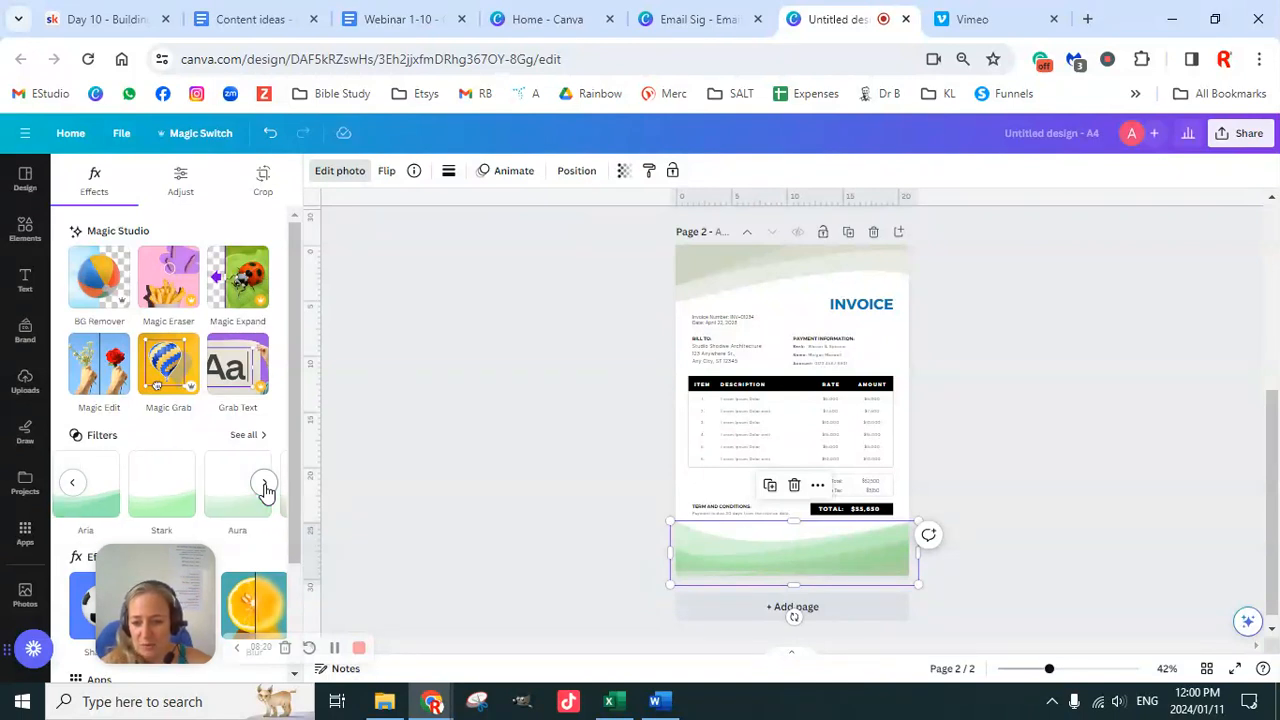
pyautogui.click(265, 486)
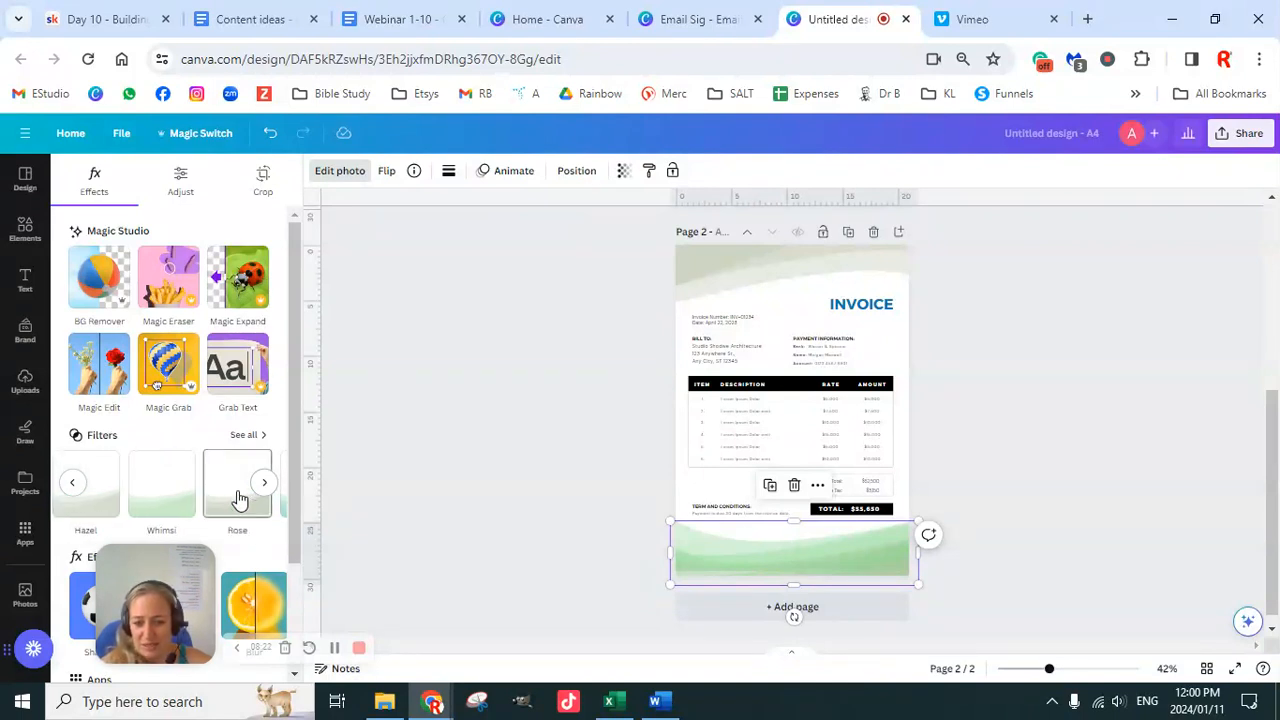
pyautogui.click(236, 494)
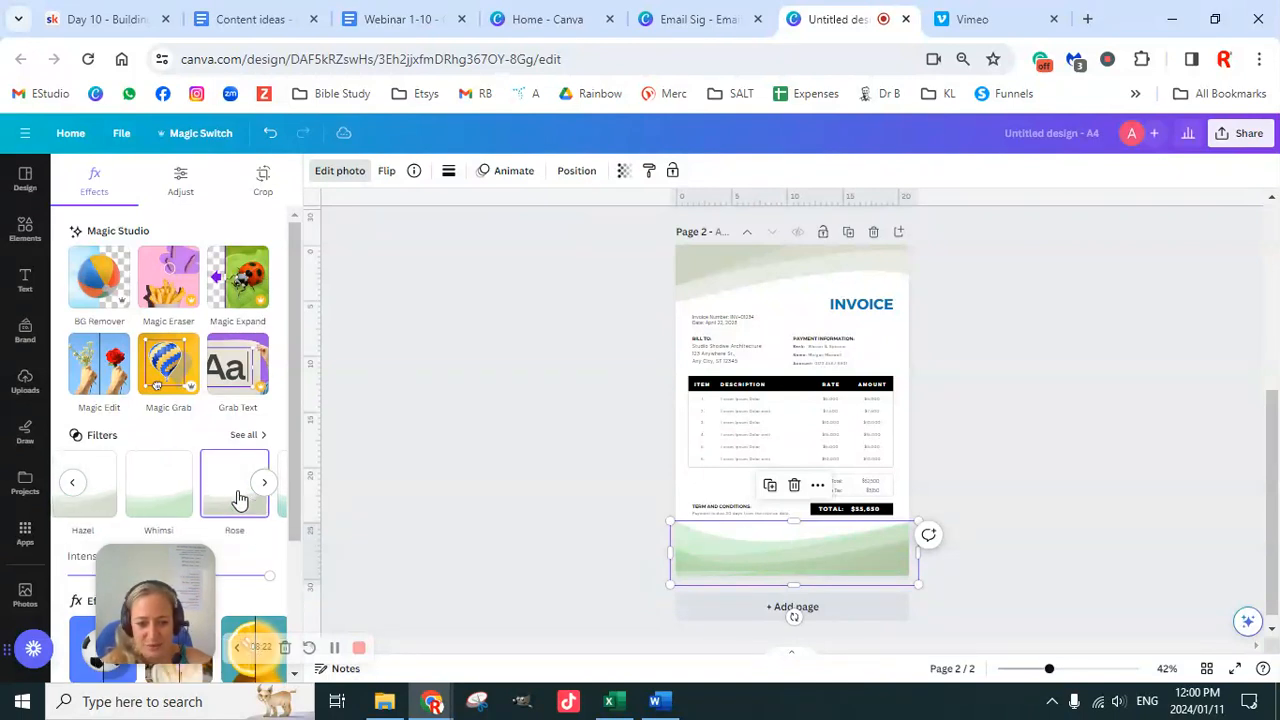
# Step: Apply the Dream filter to the wider bottom wave element
pyautogui.click(897, 558)
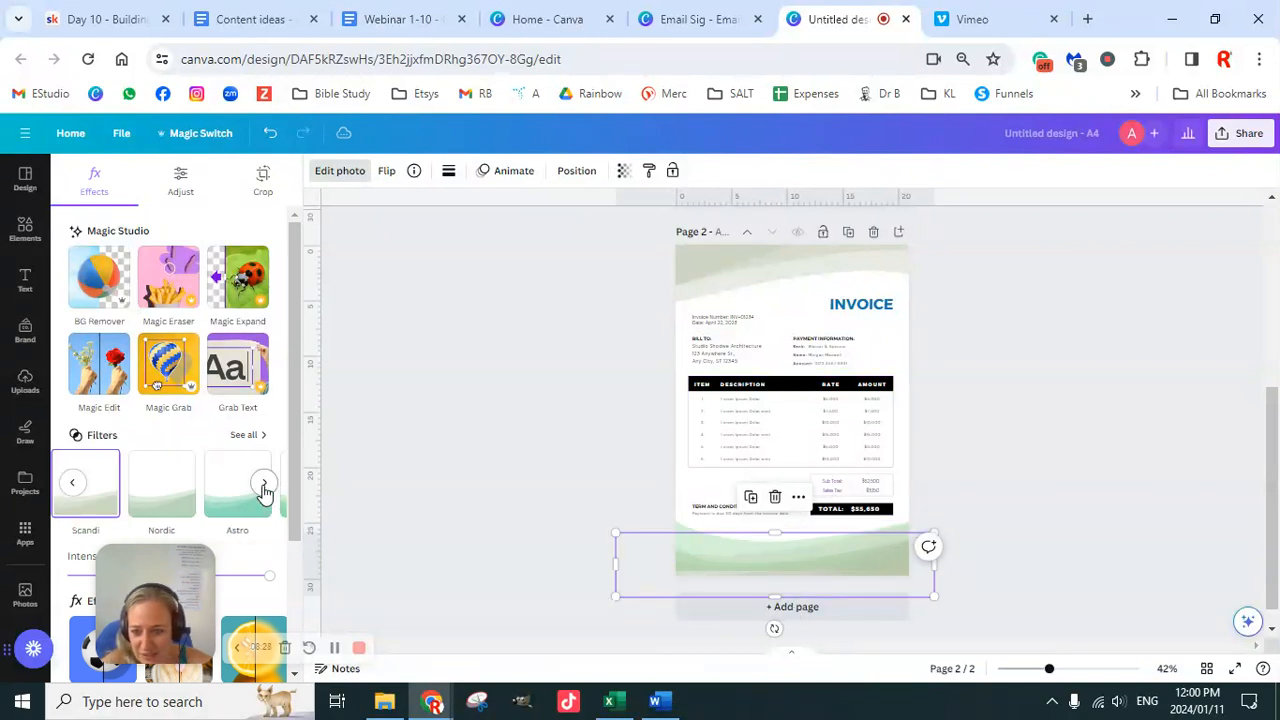
pyautogui.click(264, 485)
pyautogui.click(264, 485)
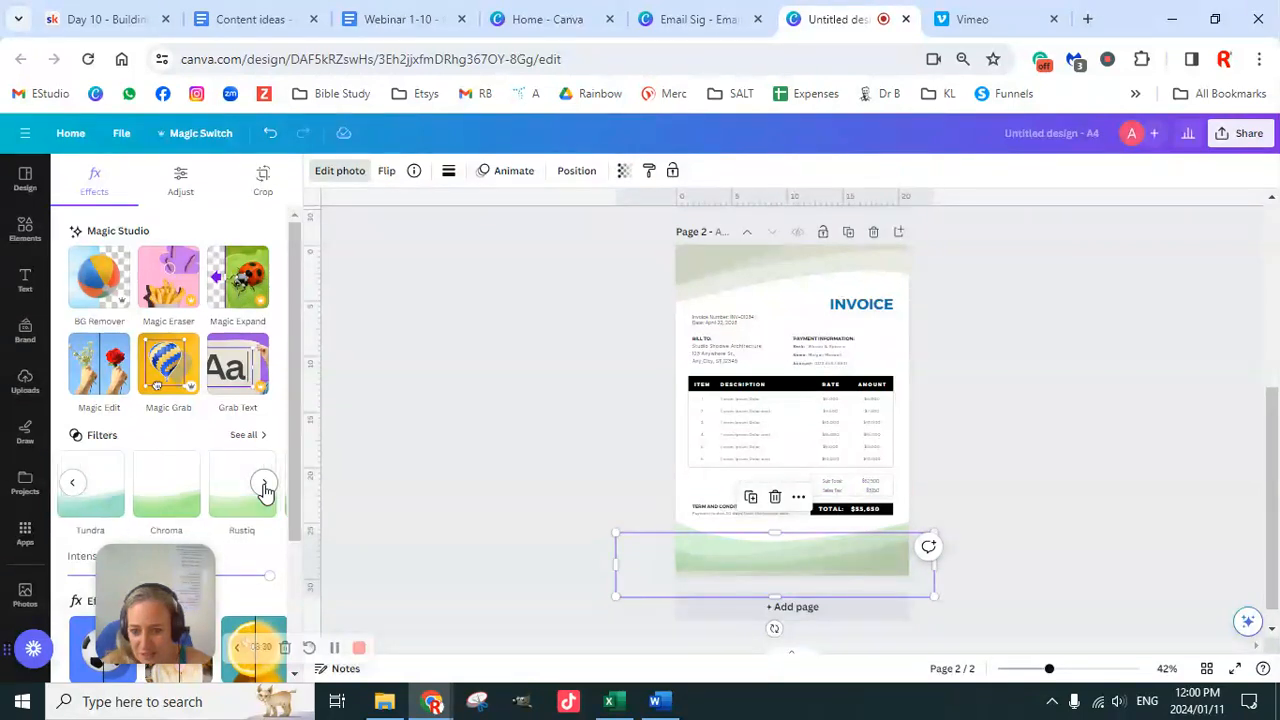
pyautogui.click(264, 485)
pyautogui.click(264, 485)
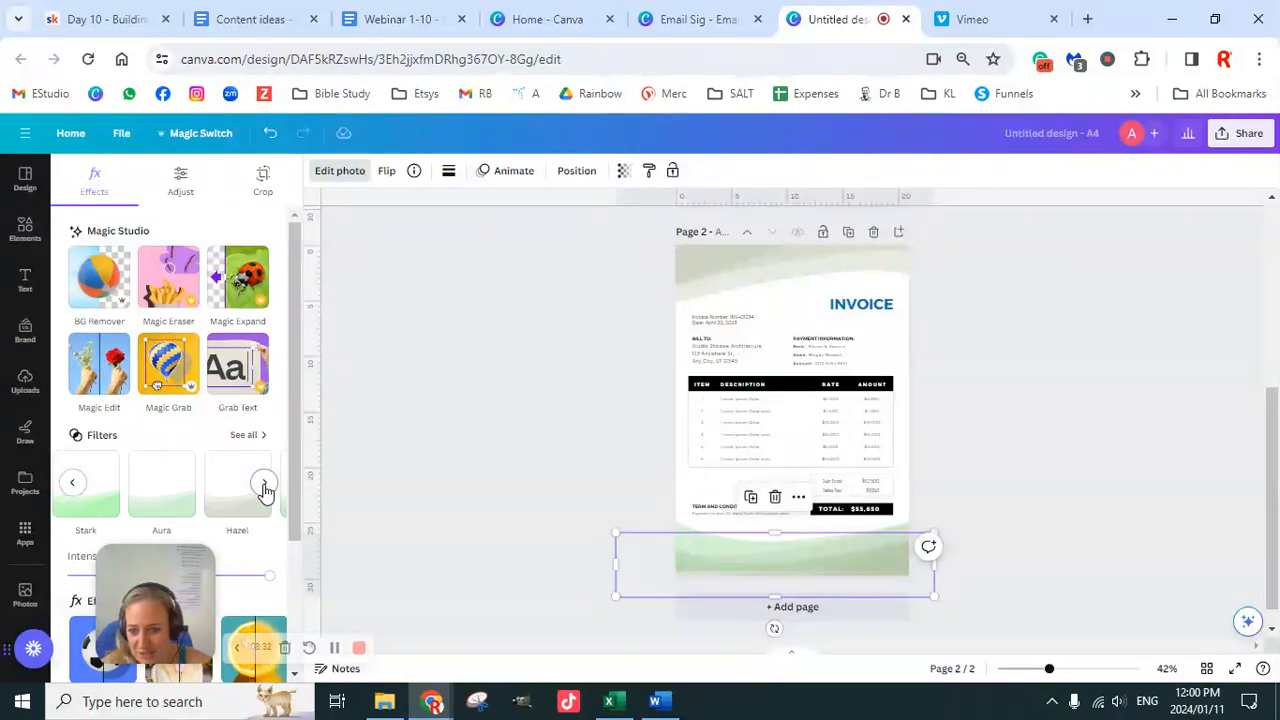
pyautogui.click(264, 485)
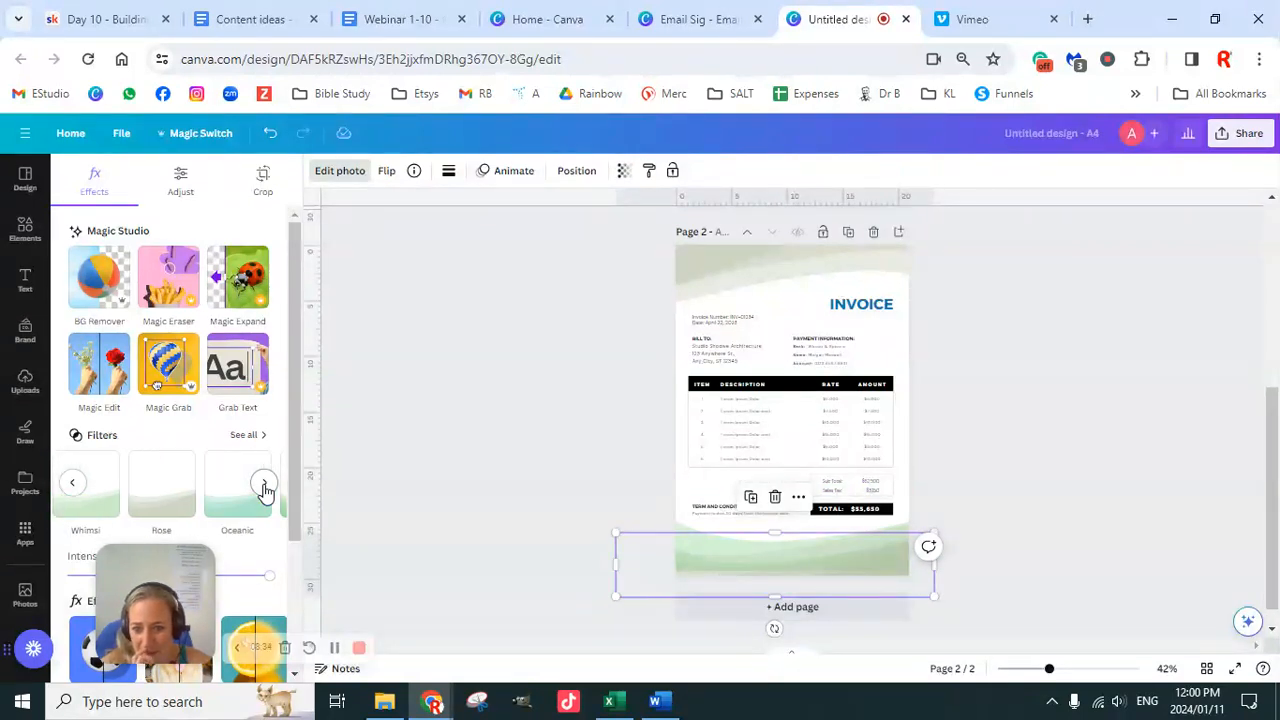
pyautogui.click(264, 485)
pyautogui.click(264, 485)
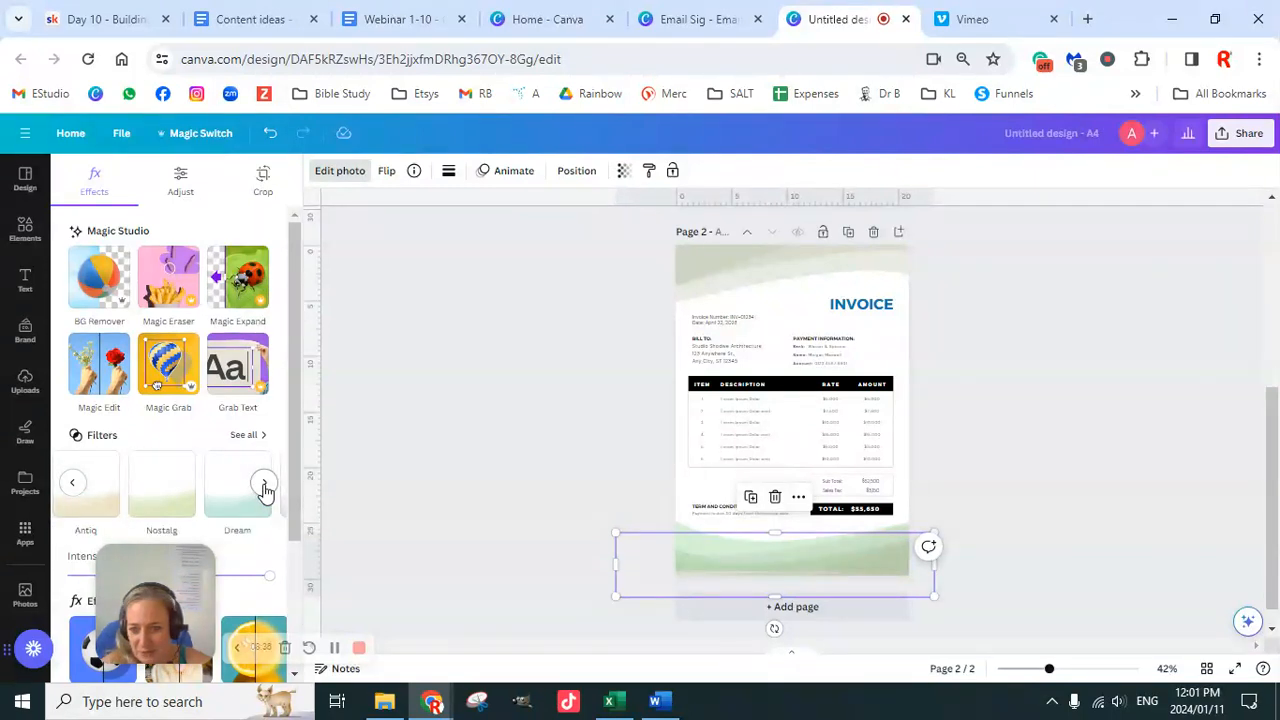
pyautogui.click(264, 485)
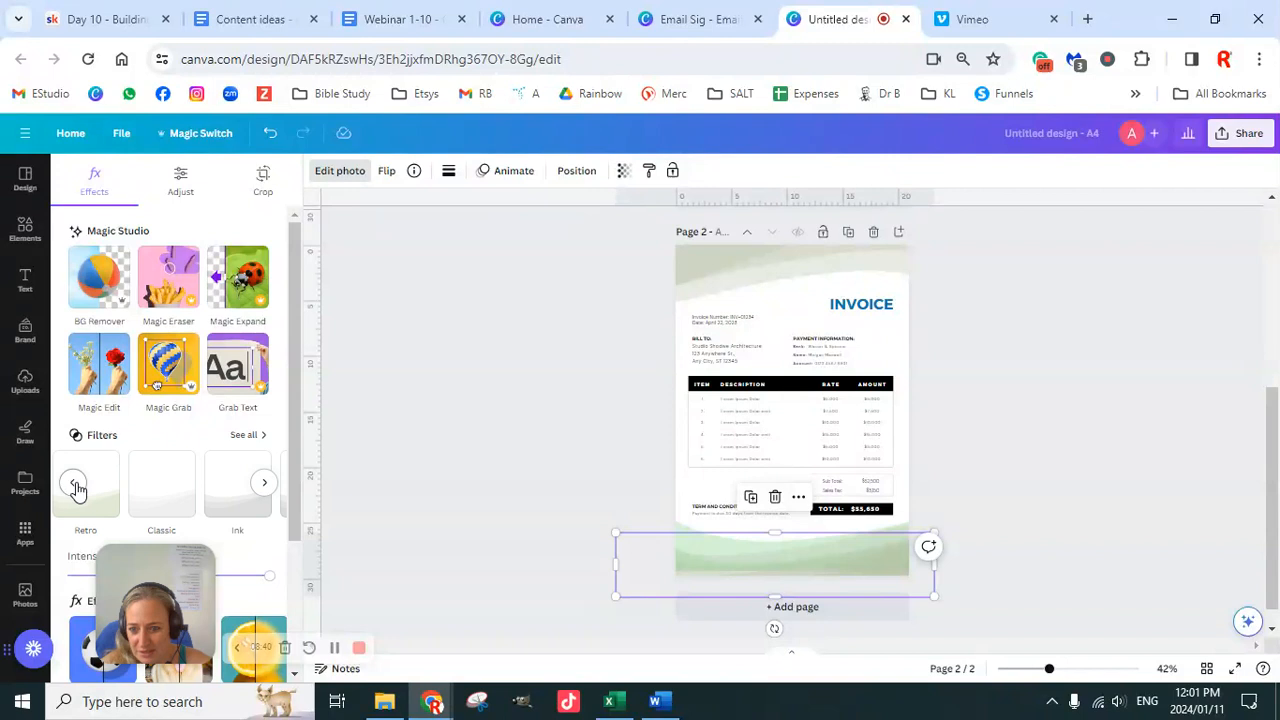
pyautogui.click(73, 484)
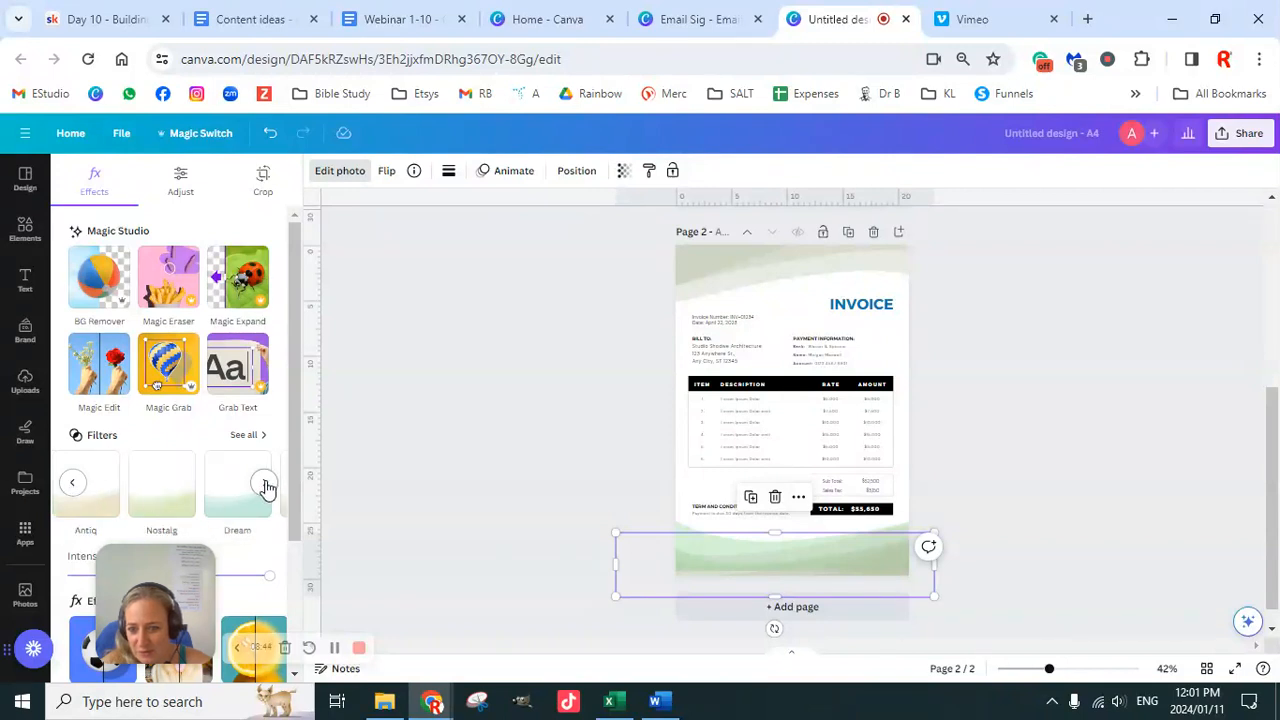
pyautogui.click(228, 505)
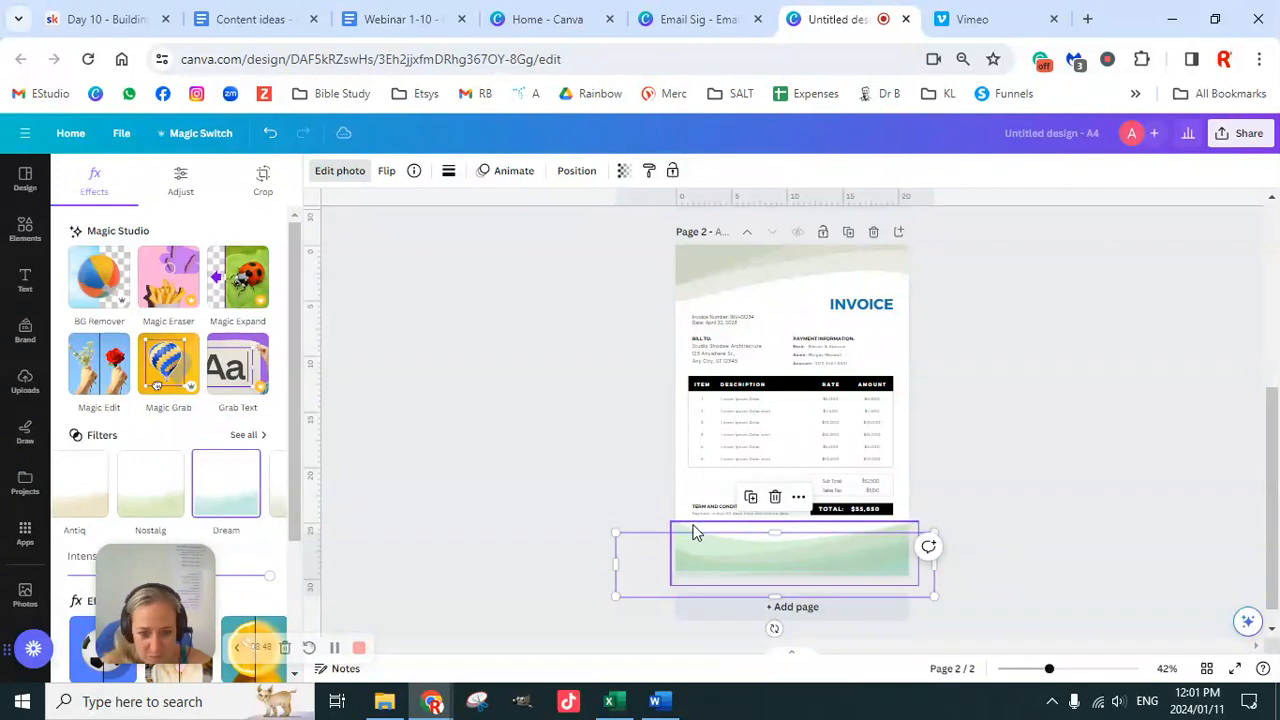
# Step: Try Oceanic on the footer wave, then settle on the pink Heatwave filter
pyautogui.click(693, 530)
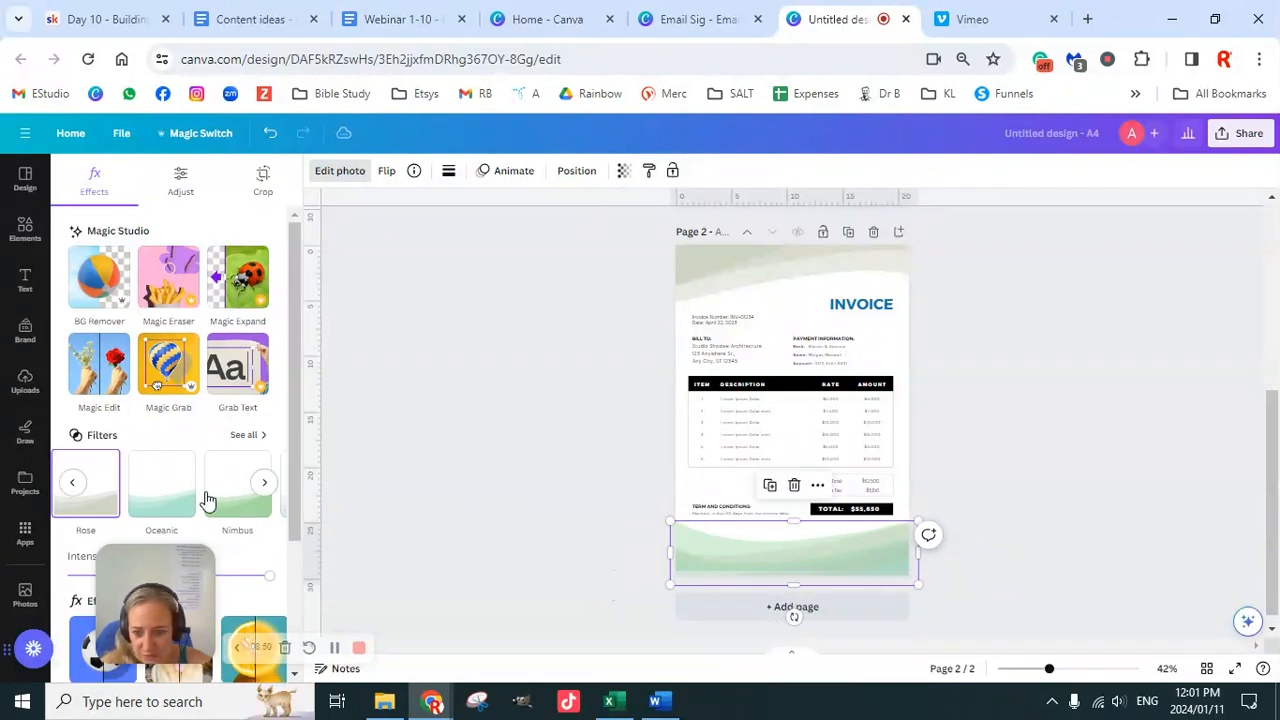
pyautogui.click(177, 495)
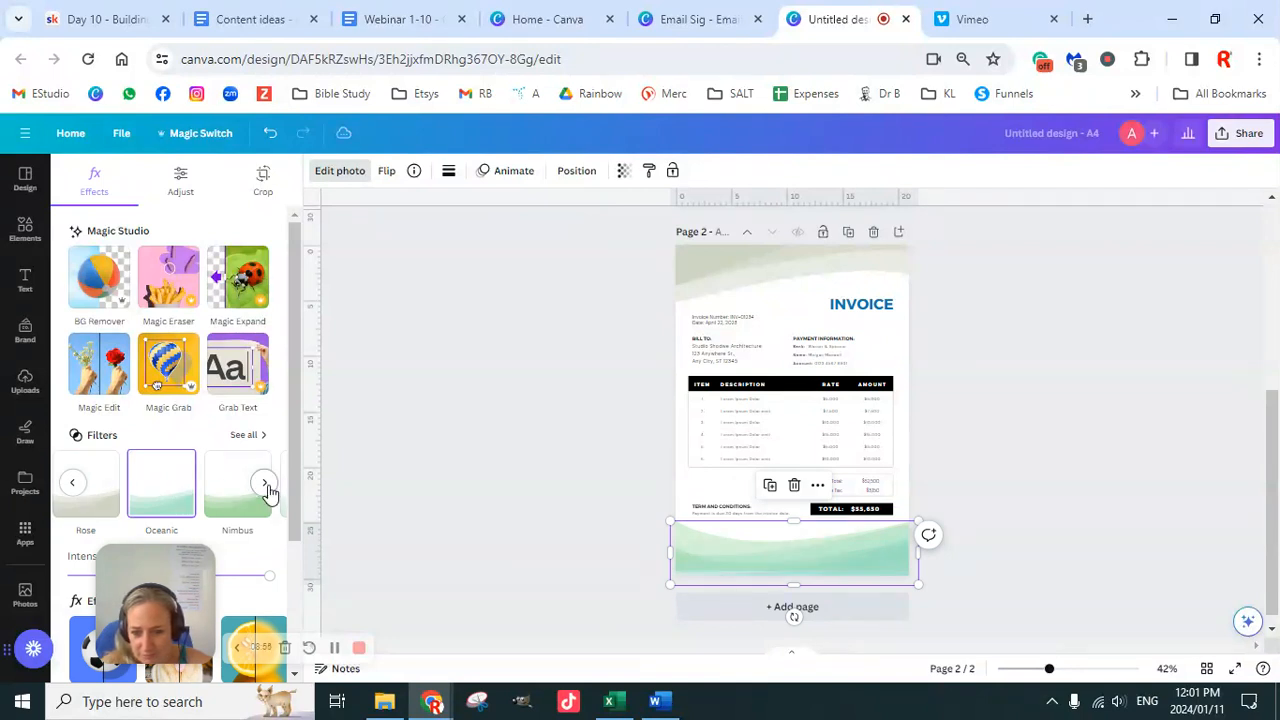
pyautogui.click(265, 484)
pyautogui.click(265, 484)
pyautogui.click(265, 484)
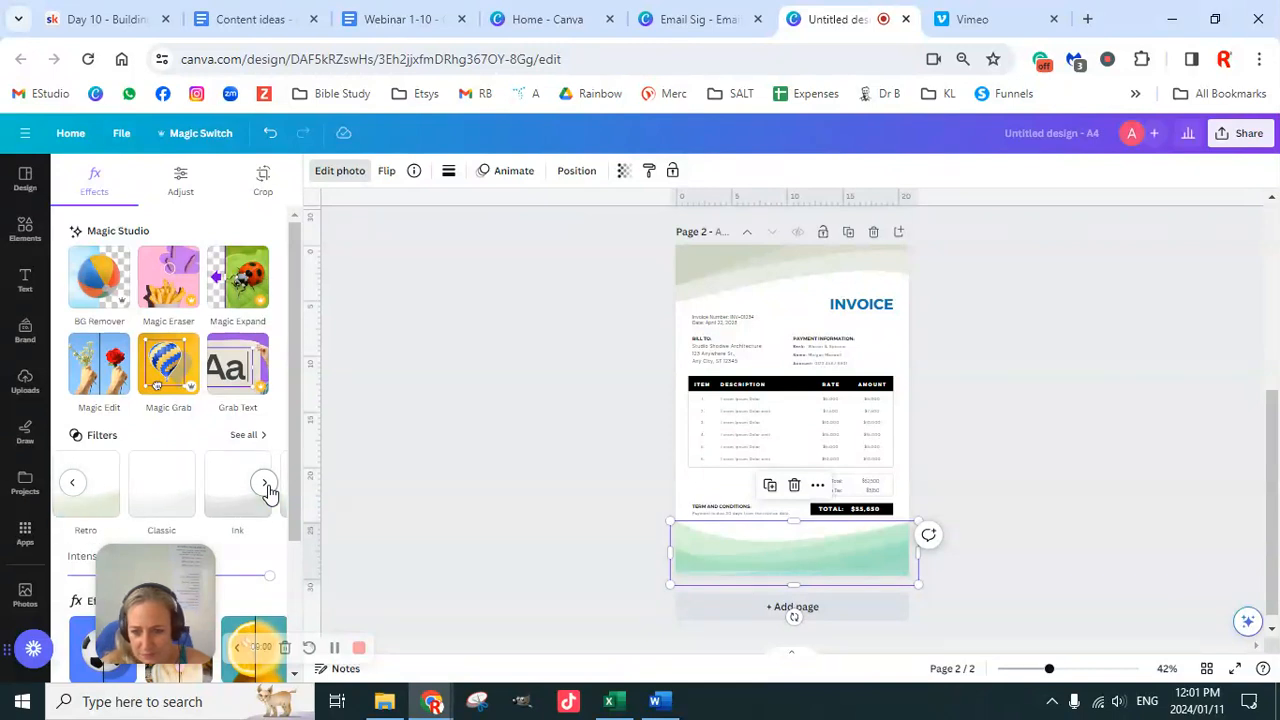
pyautogui.click(265, 484)
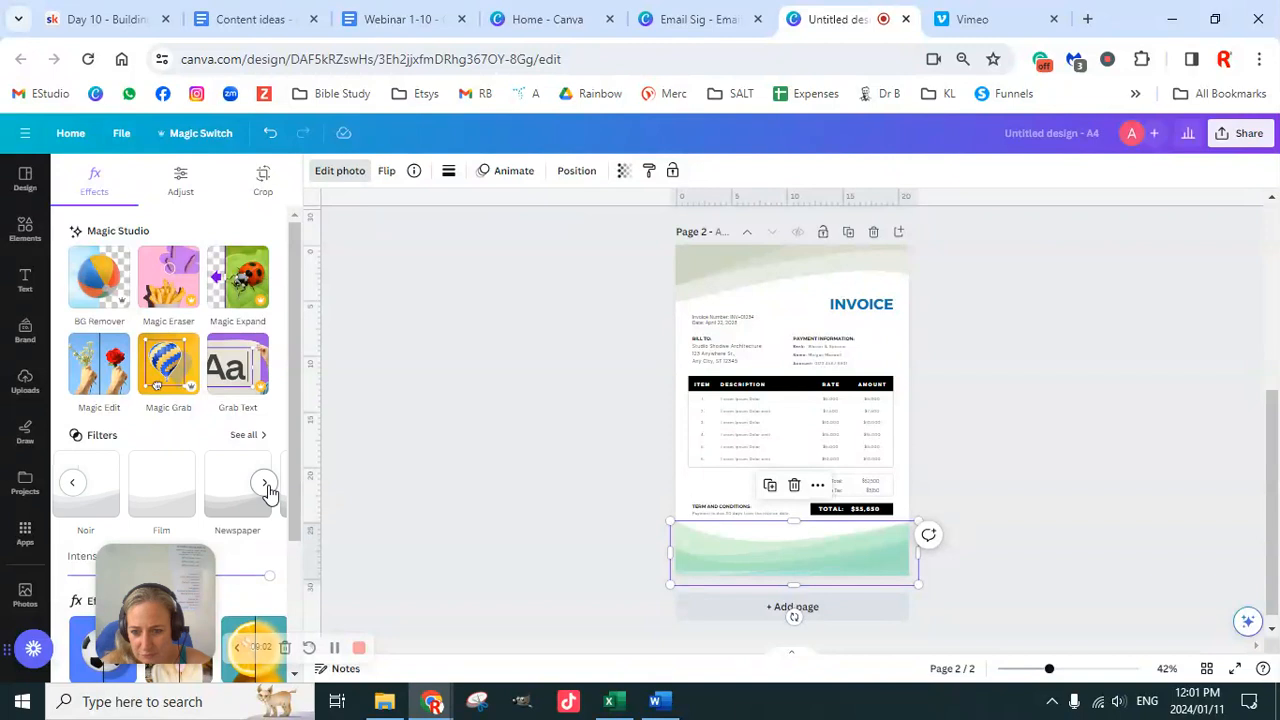
pyautogui.click(265, 484)
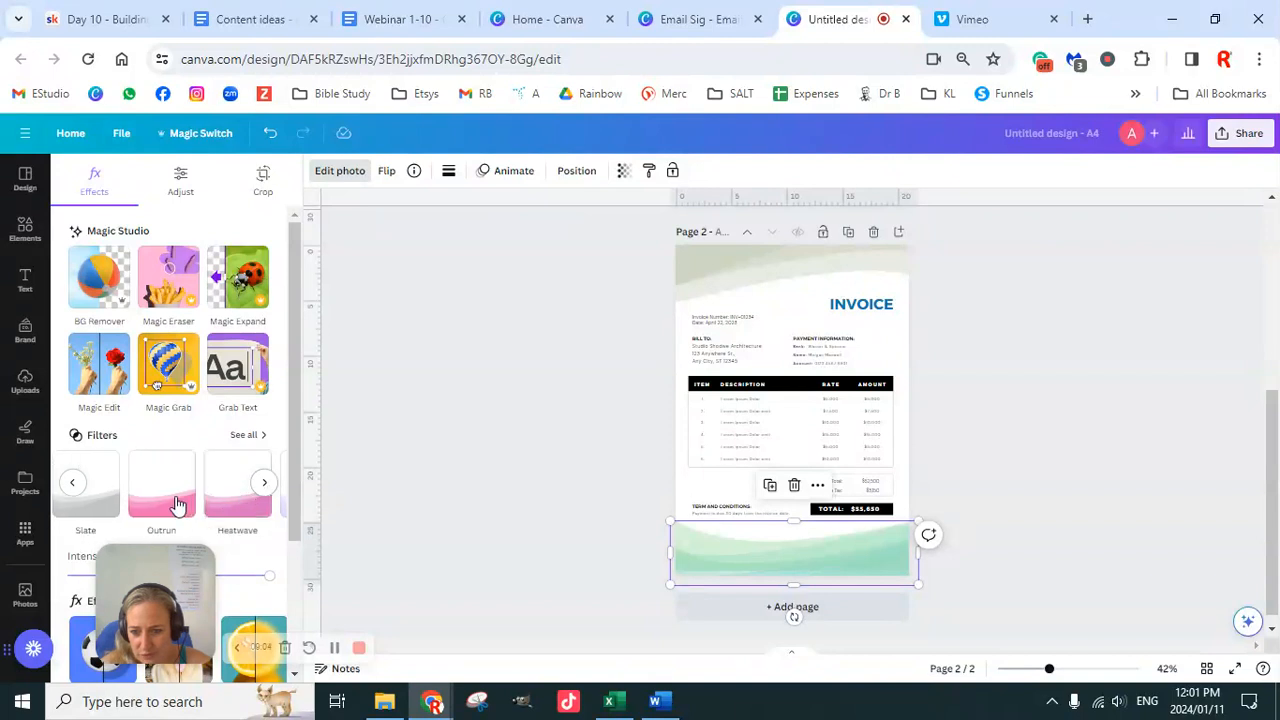
pyautogui.click(230, 502)
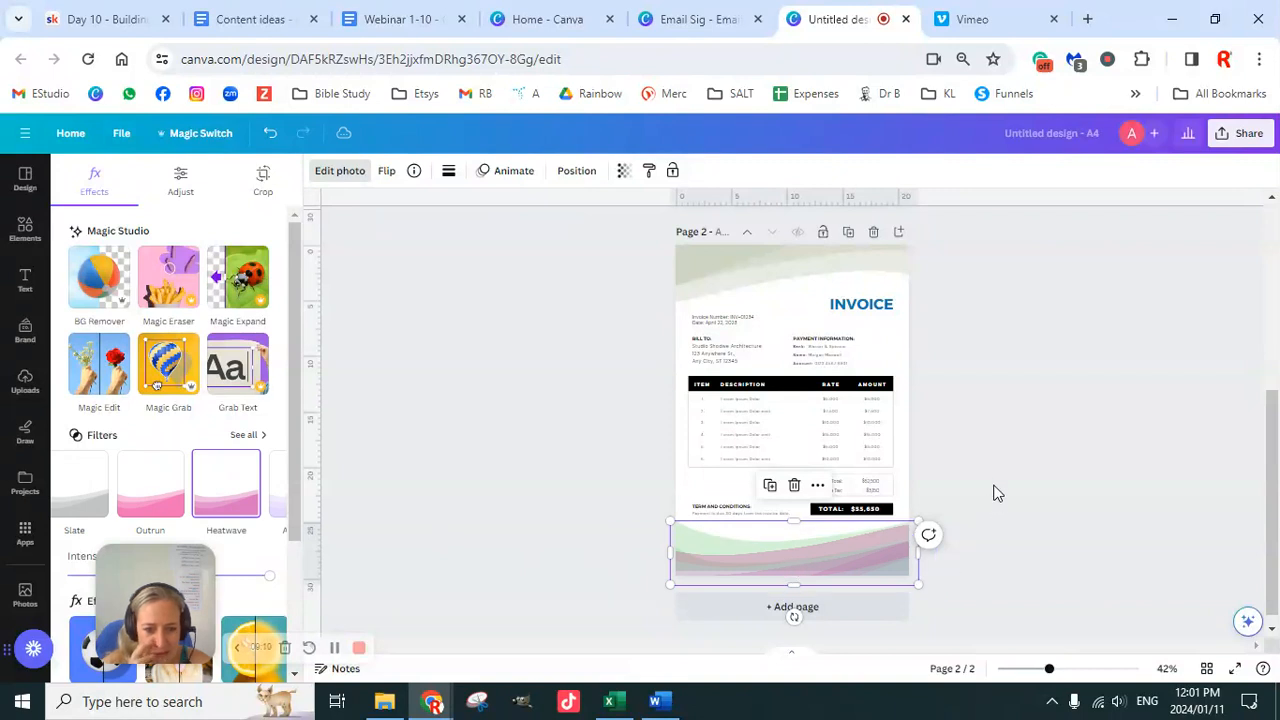
pyautogui.press('Escape')
# Step: Apply the Oceanic filter to the top wave header image for a mint-aqua tint
pyautogui.click(695, 268)
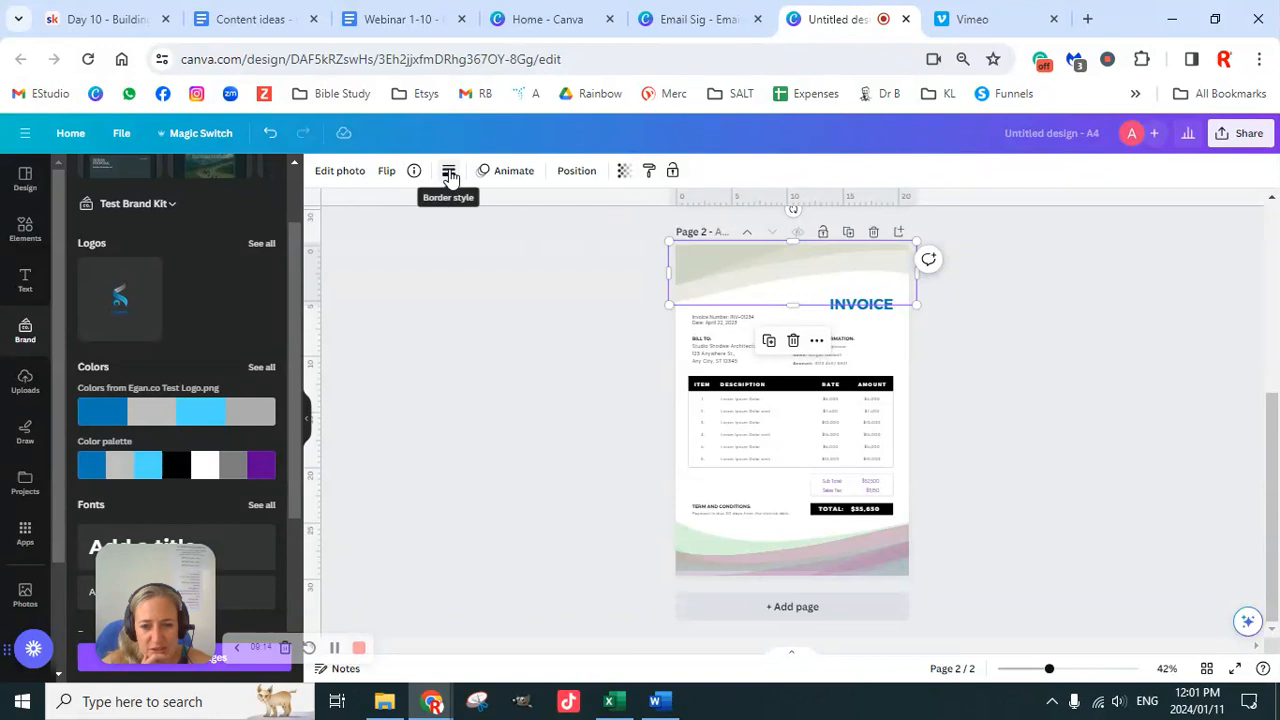
pyautogui.click(334, 178)
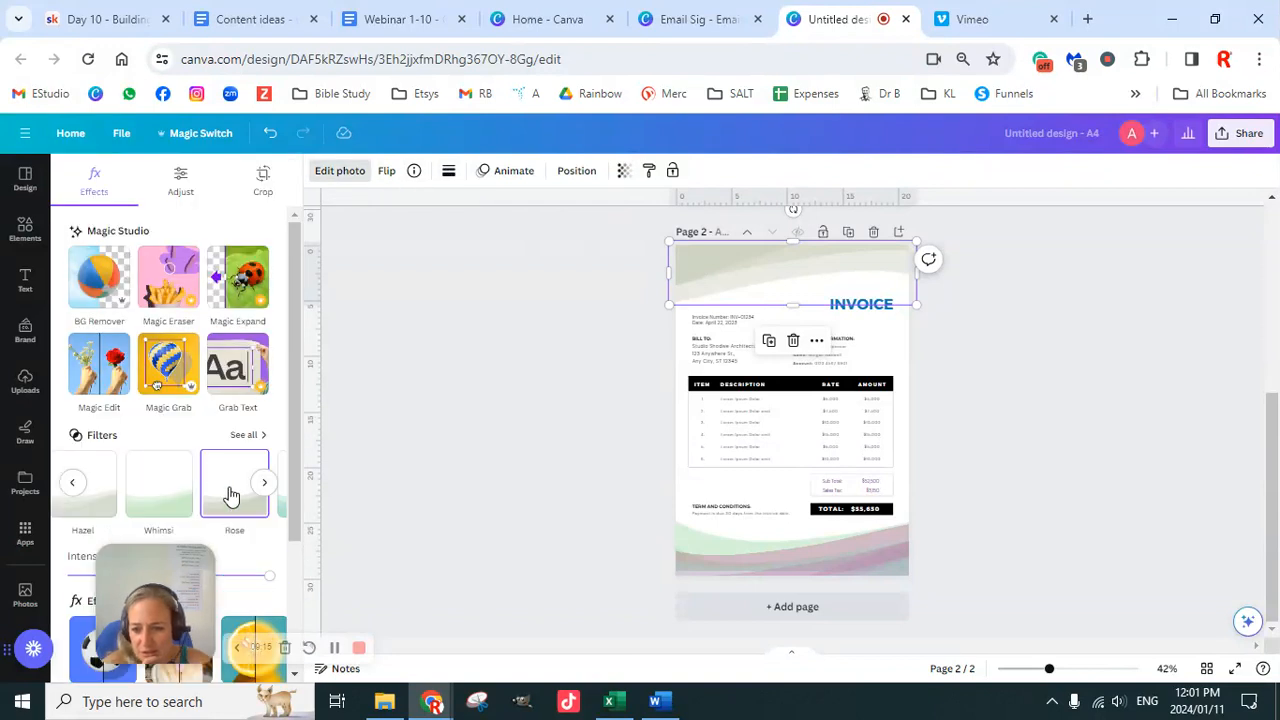
pyautogui.click(265, 484)
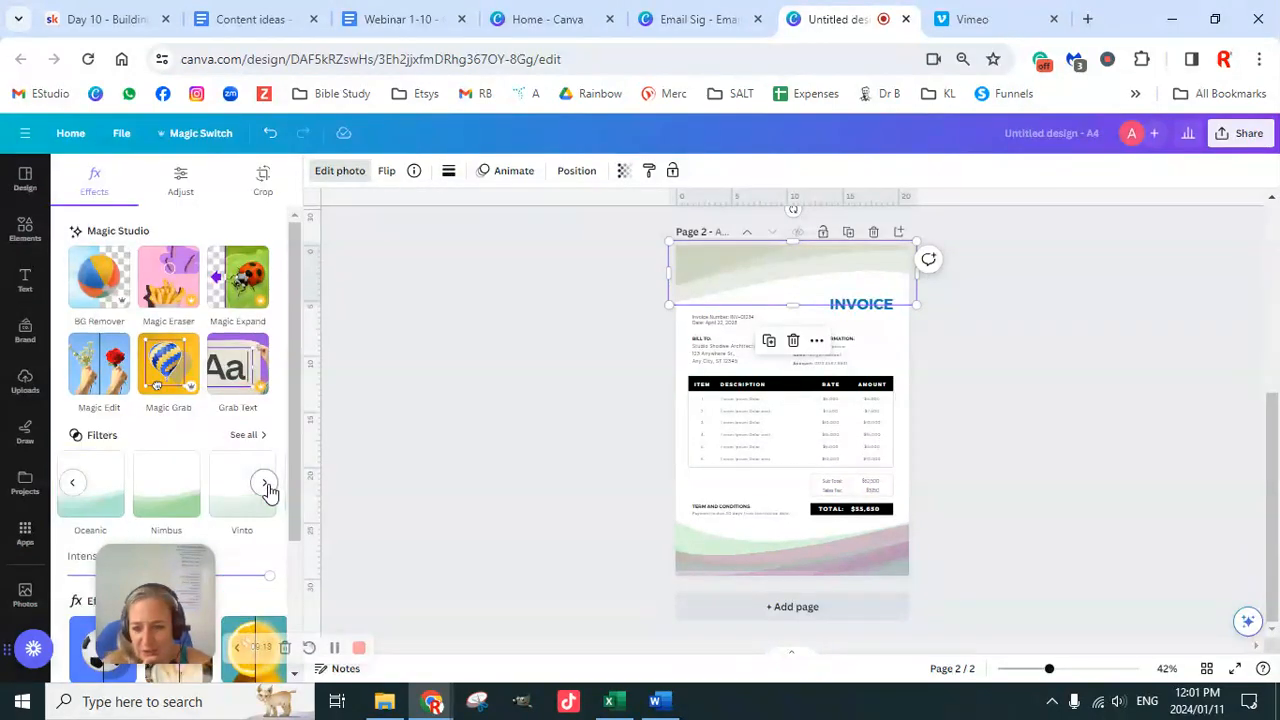
pyautogui.click(86, 510)
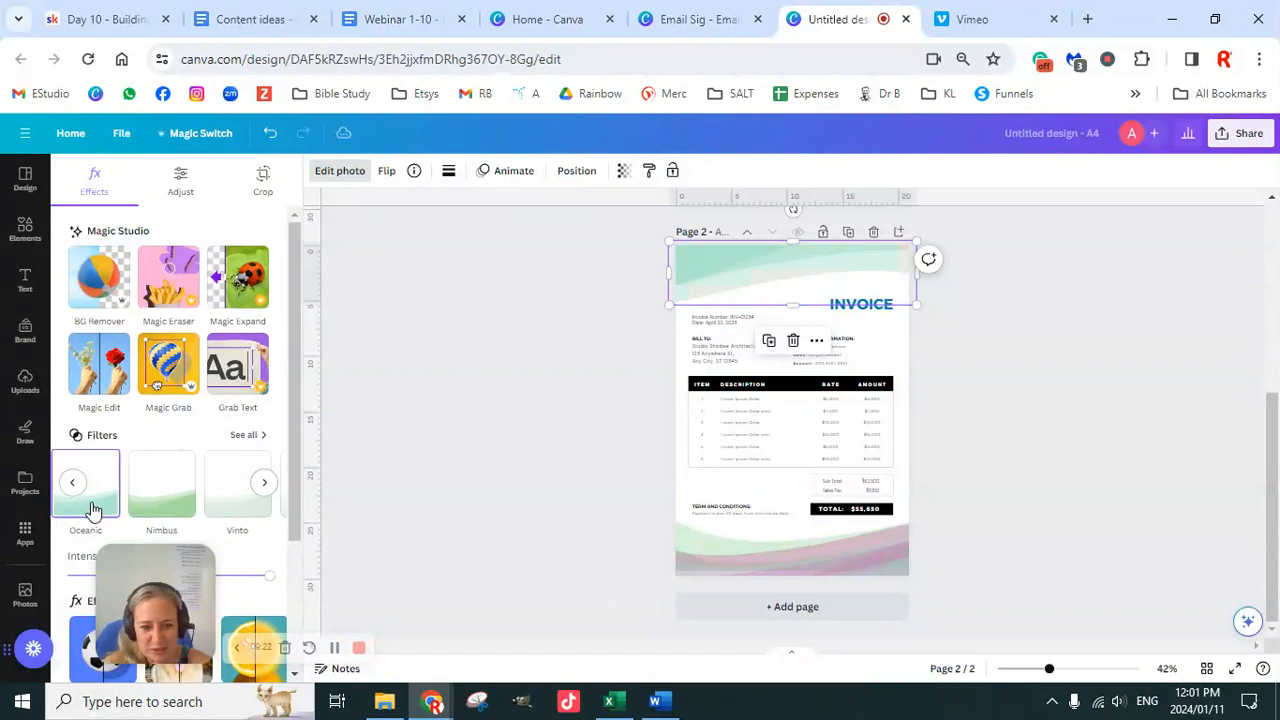
pyautogui.scroll(4, 993, 482)
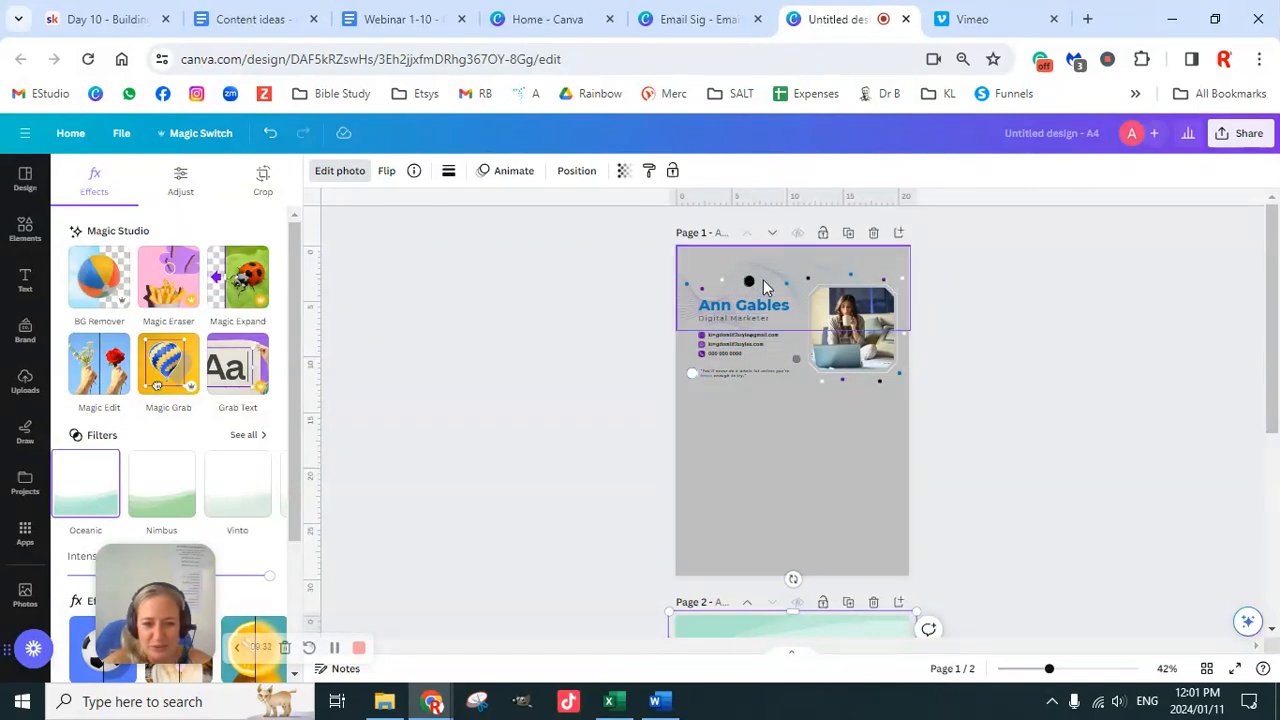
pyautogui.scroll(-5, 858, 433)
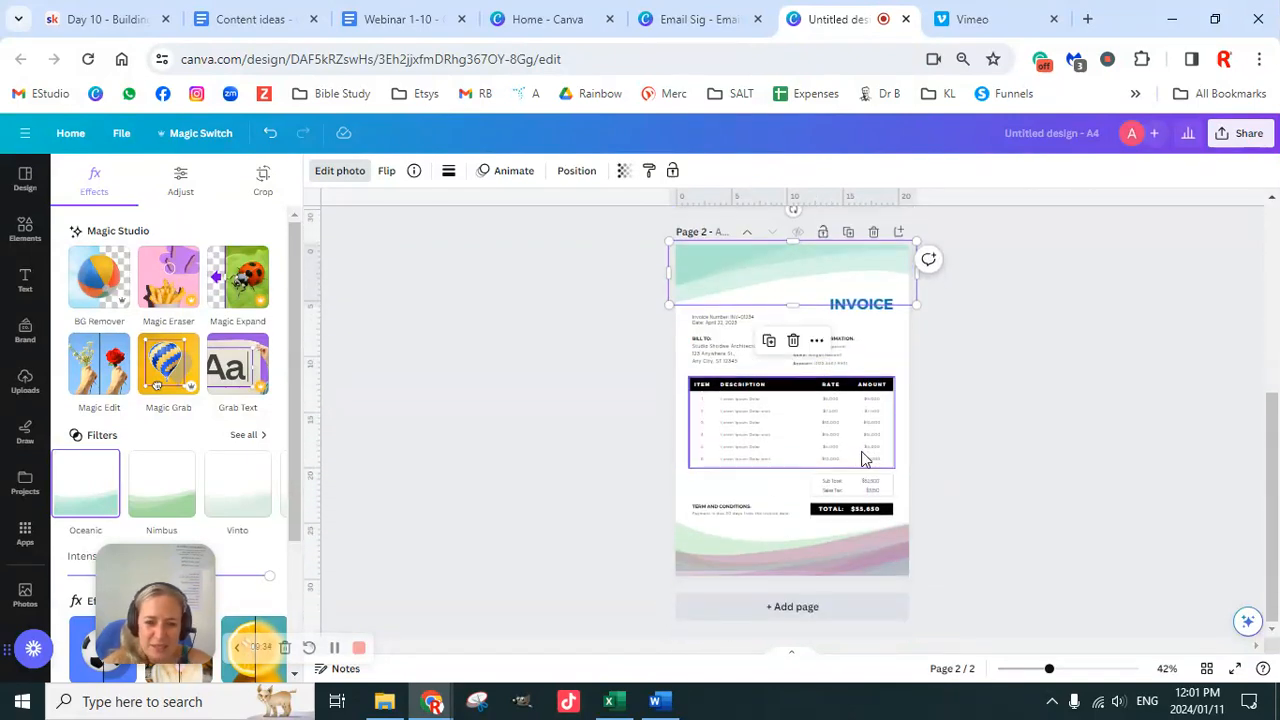
# Step: Try the Slate filter on the bottom wave image
pyautogui.click(684, 537)
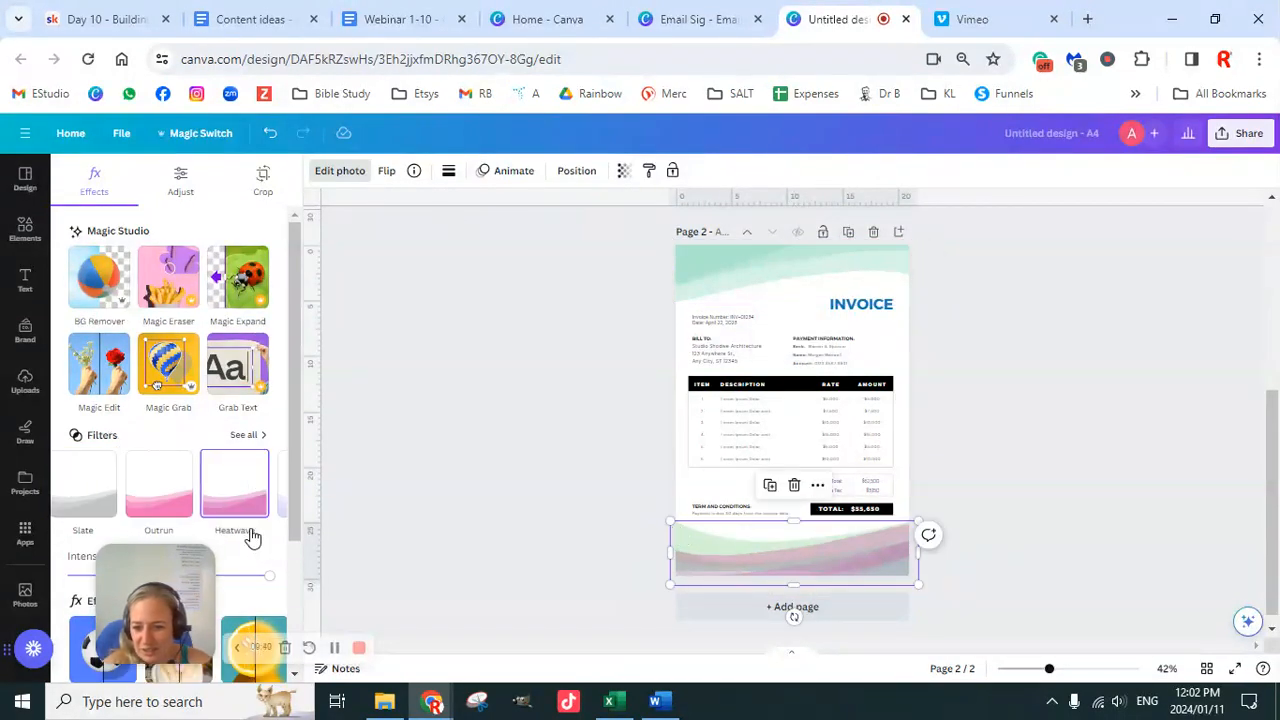
pyautogui.click(113, 507)
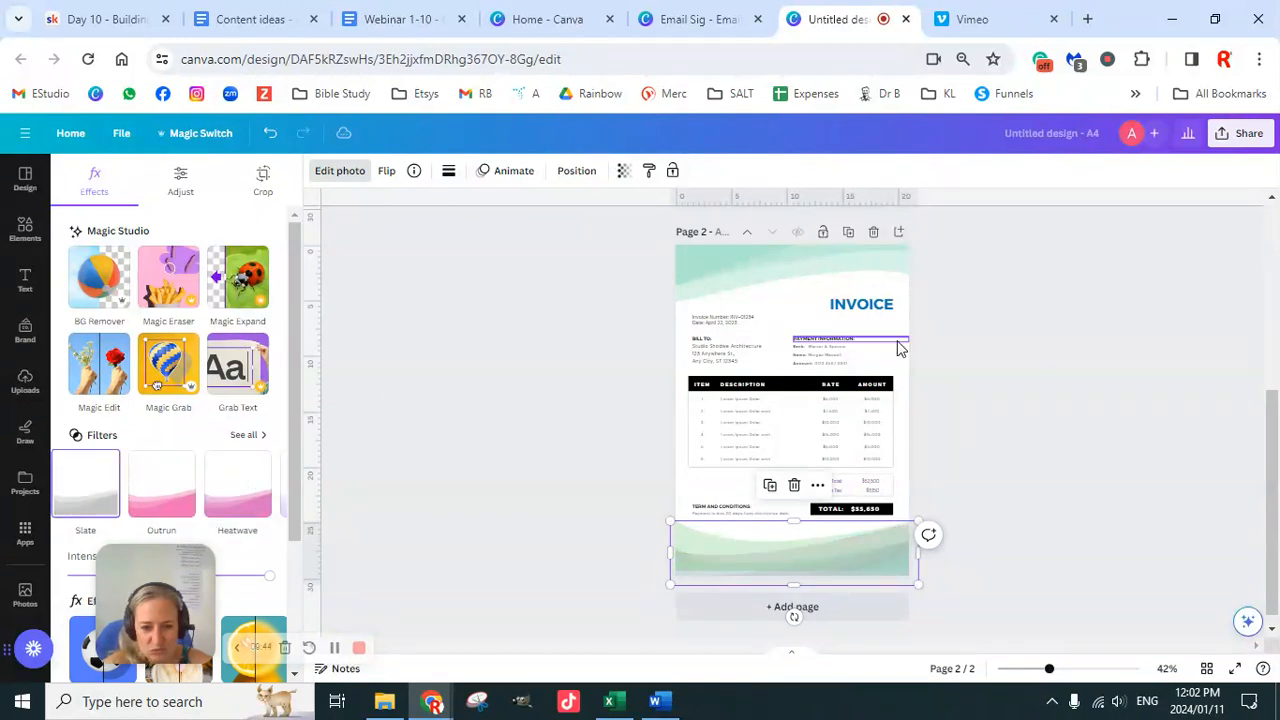
pyautogui.scroll(4, 900, 350)
pyautogui.scroll(-4, 900, 397)
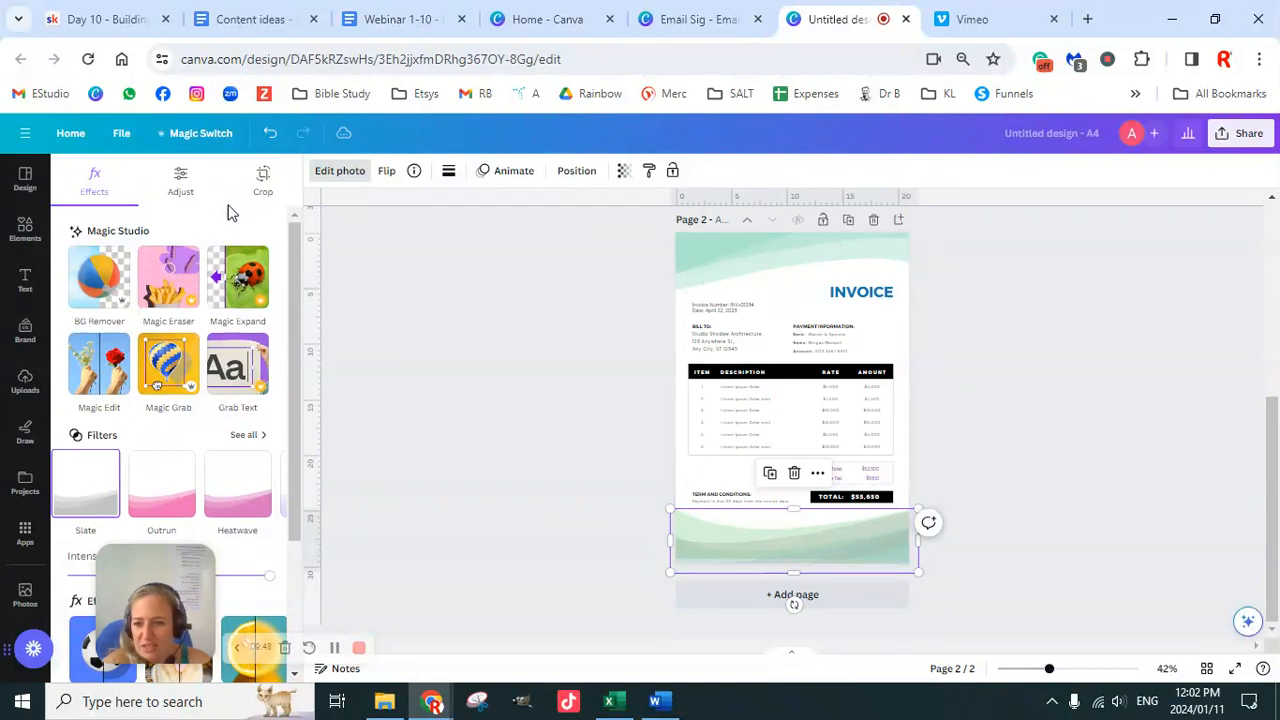
# Step: Delete the top wave image and then the bottom wave image
pyautogui.click(717, 266)
pyautogui.press('Delete')
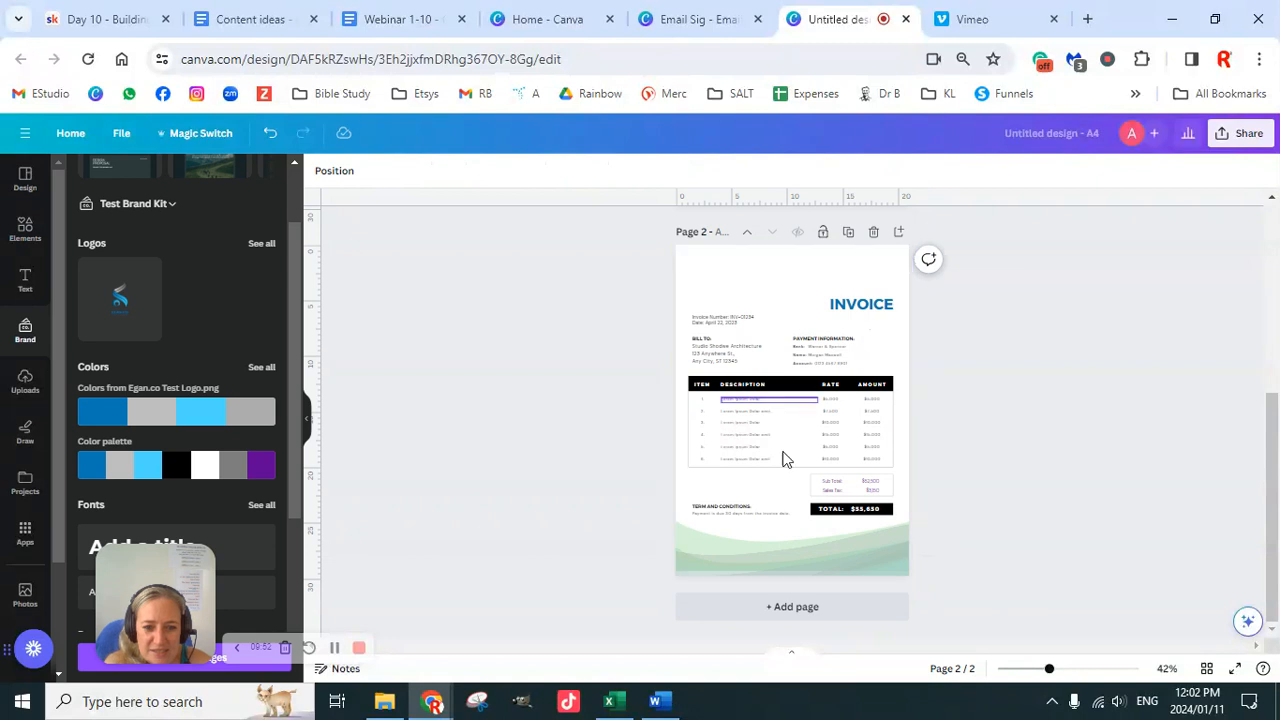
pyautogui.click(736, 545)
pyautogui.moveTo(754, 550); pyautogui.dragTo(791, 558)
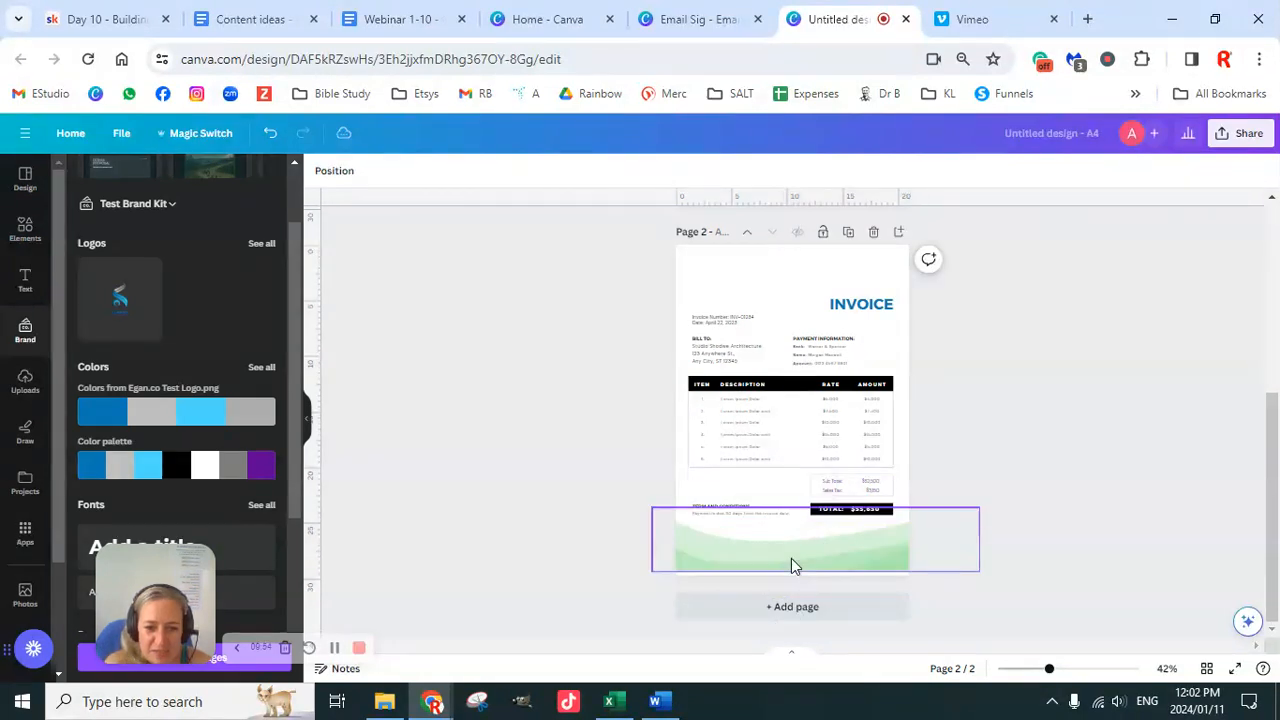
pyautogui.press('Delete')
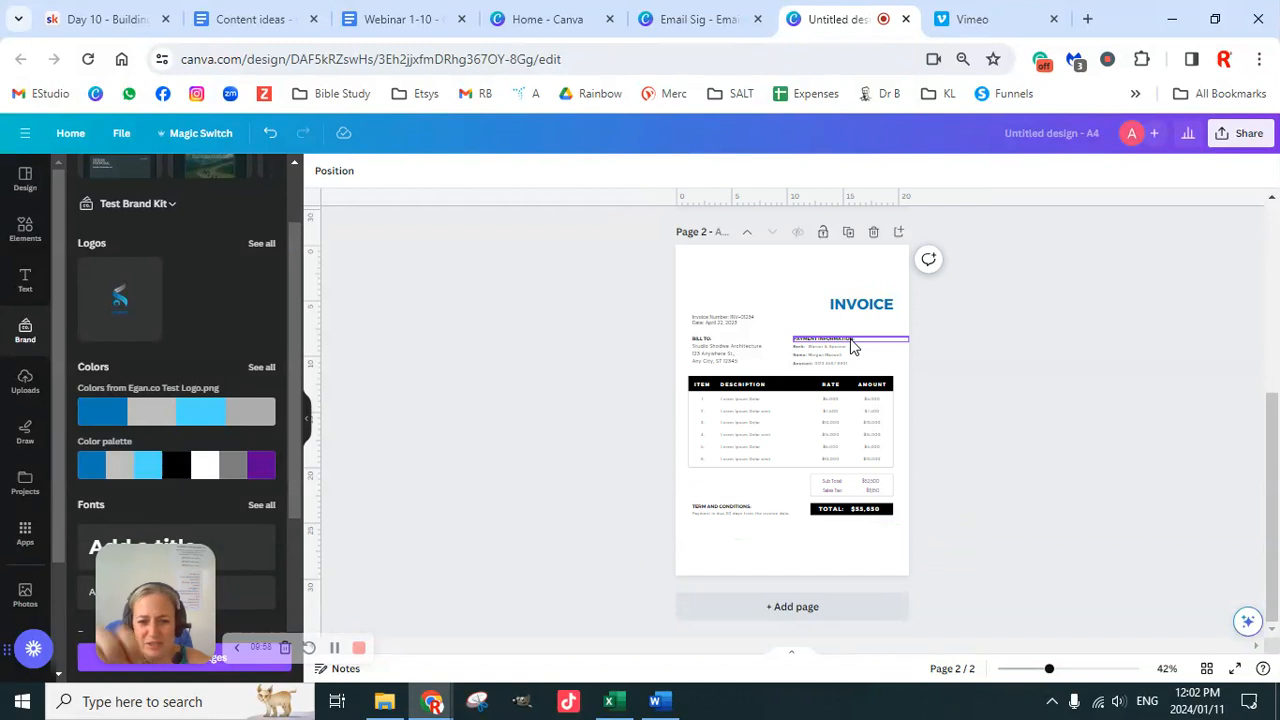
# Step: Search Elements for 'top border curves' and browse all matching Graphics
pyautogui.click(28, 232)
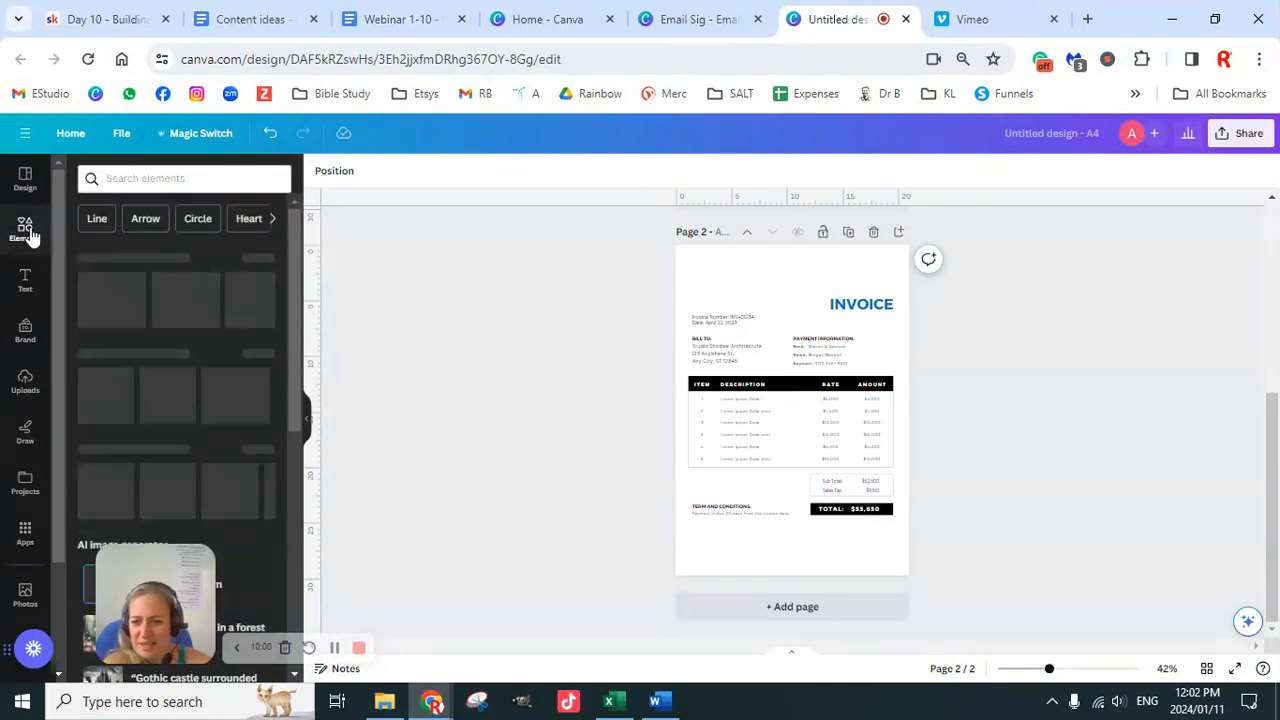
pyautogui.click(150, 177)
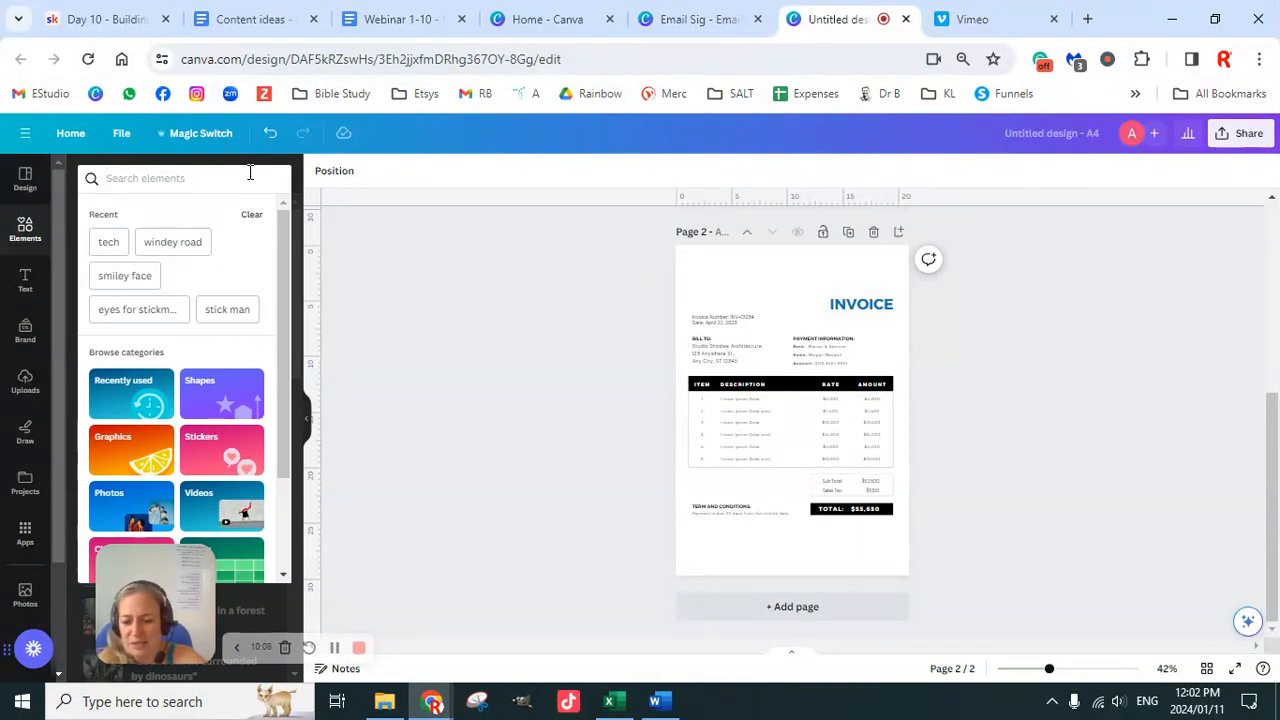
pyautogui.write('to')
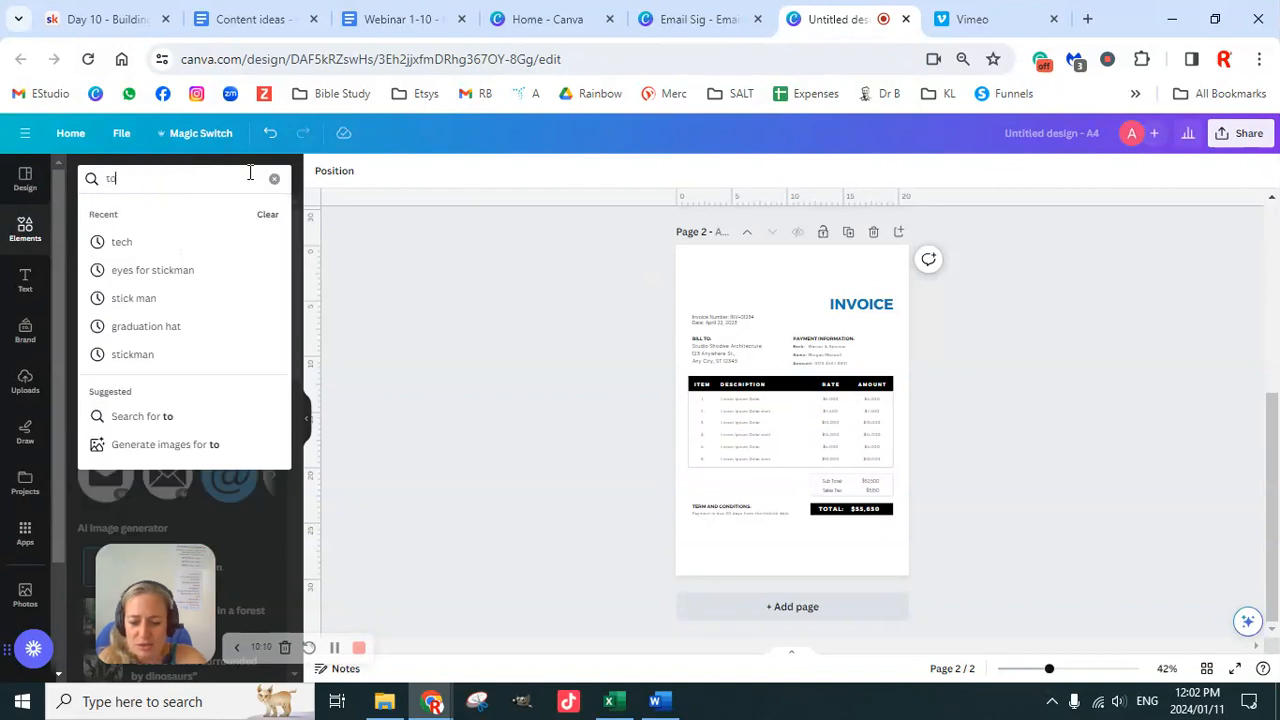
pyautogui.write('p border curves')
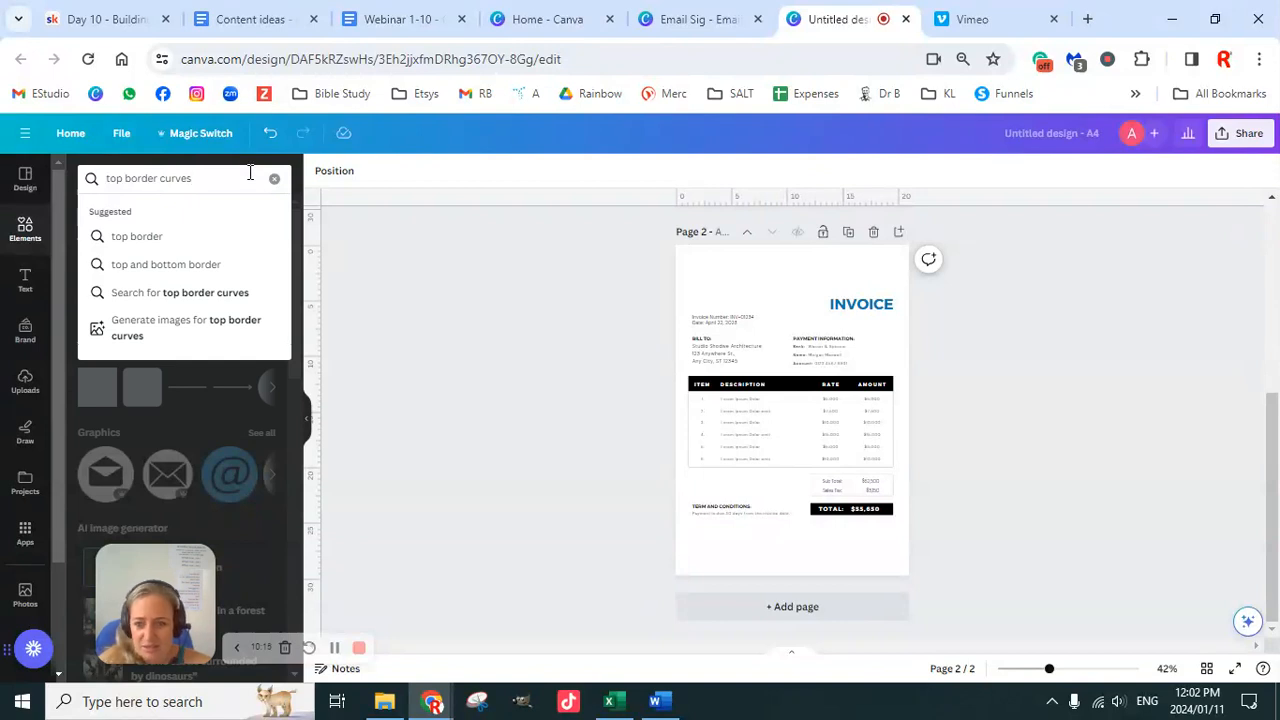
pyautogui.press('Return')
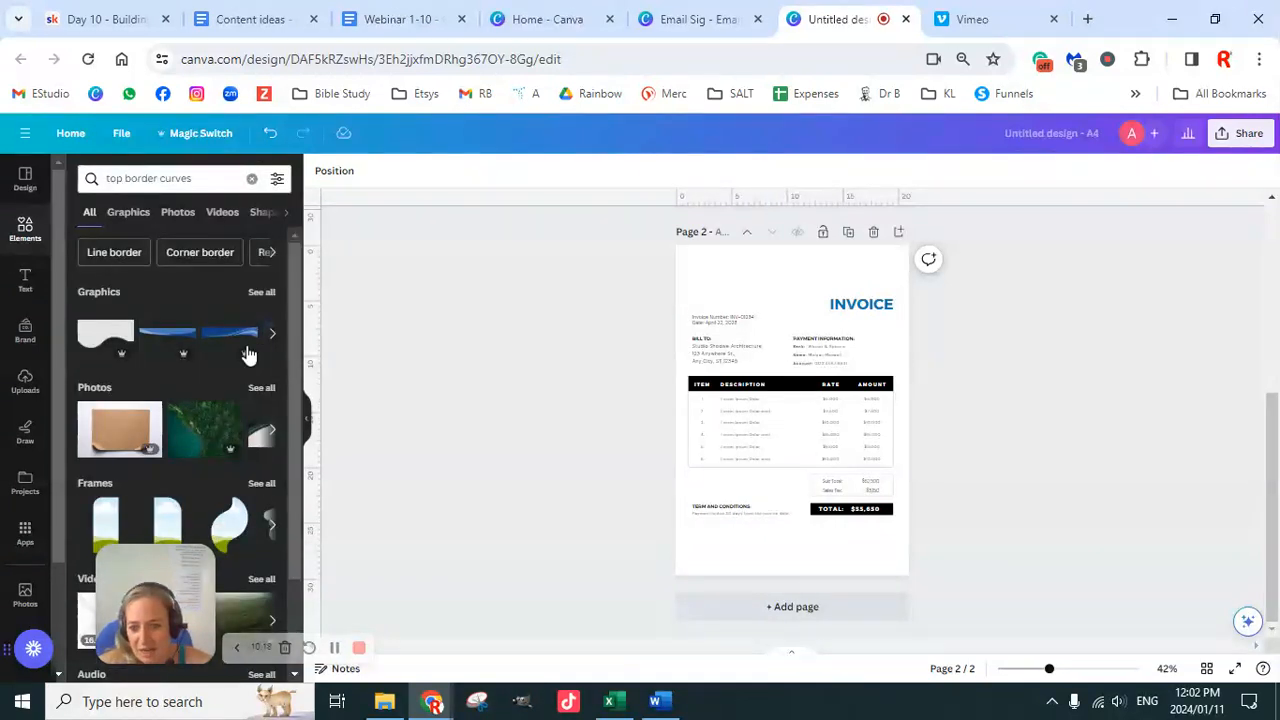
pyautogui.click(259, 293)
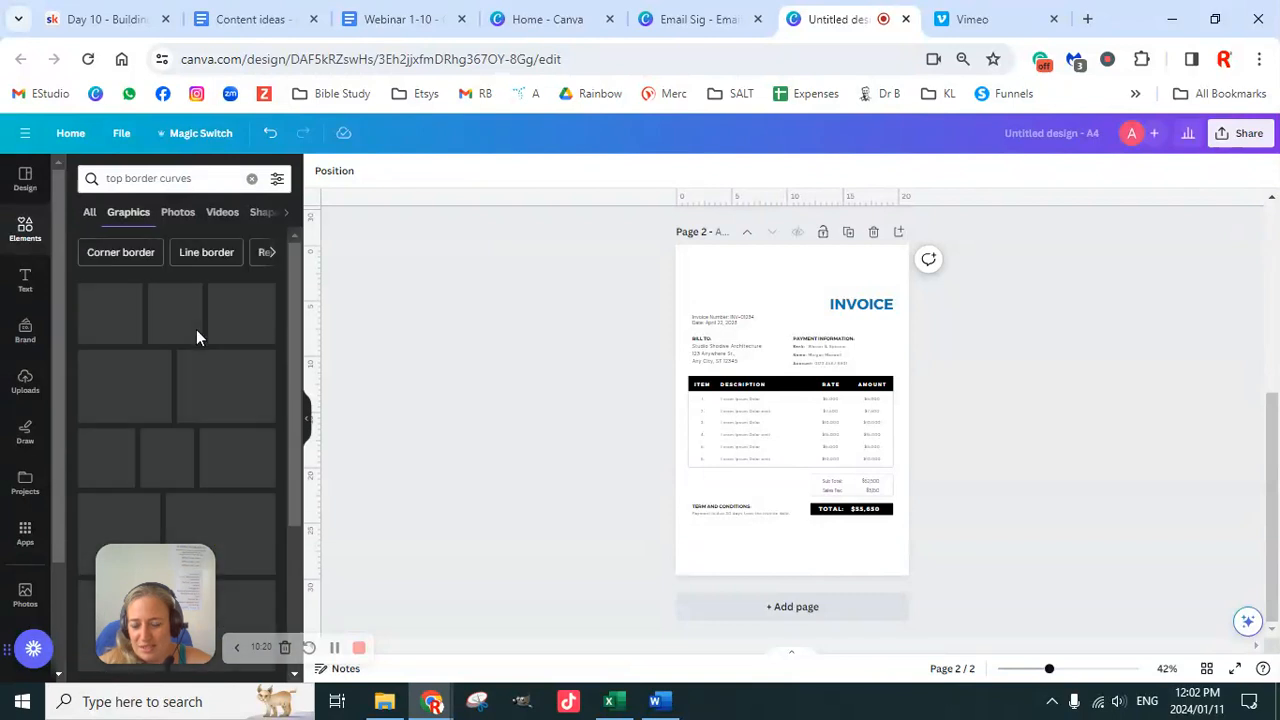
pyautogui.scroll(-3, 250, 471)
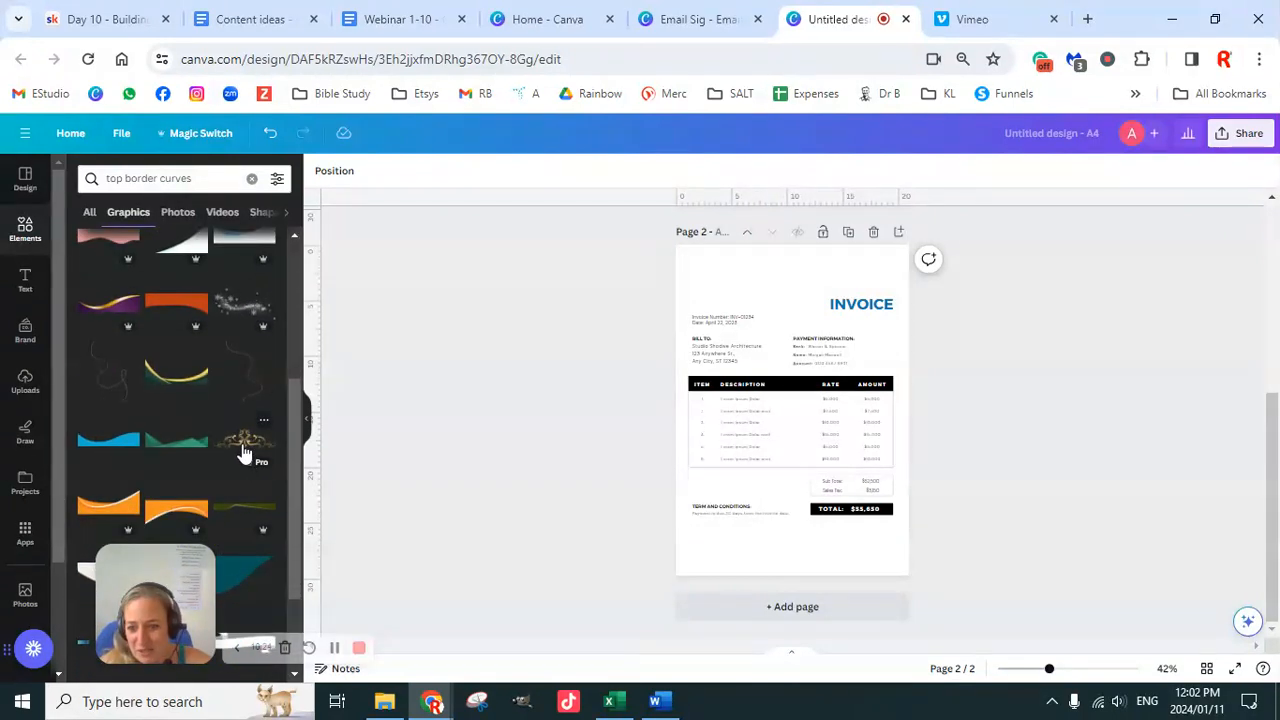
pyautogui.scroll(-3, 247, 455)
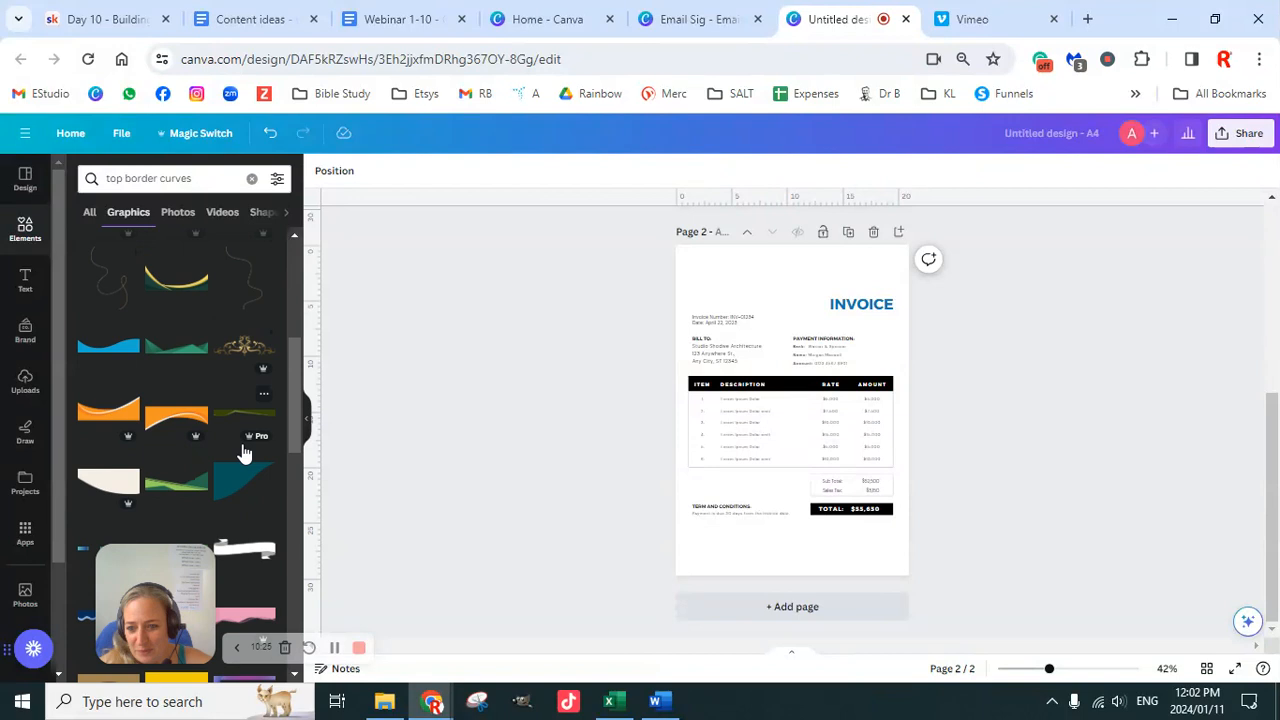
# Step: Add the orange curved wave, stretch it across the page top, and nudge it down three steps
pyautogui.click(173, 421)
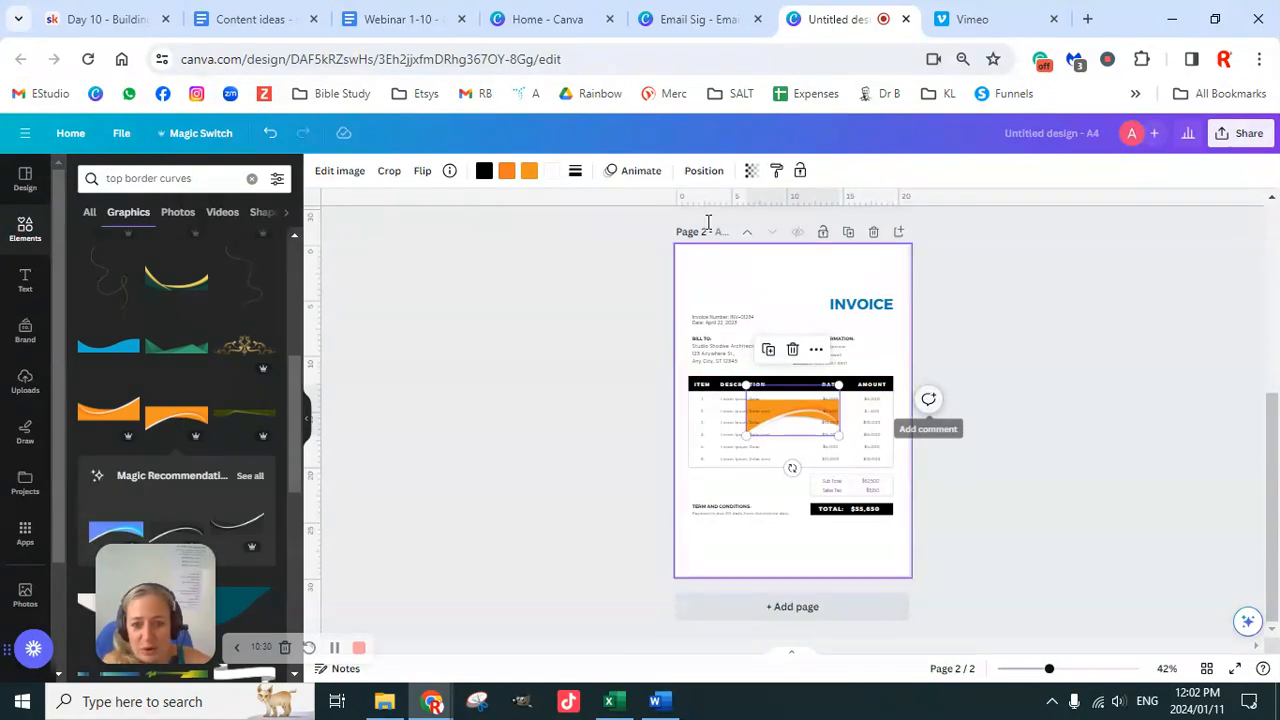
pyautogui.click(981, 350)
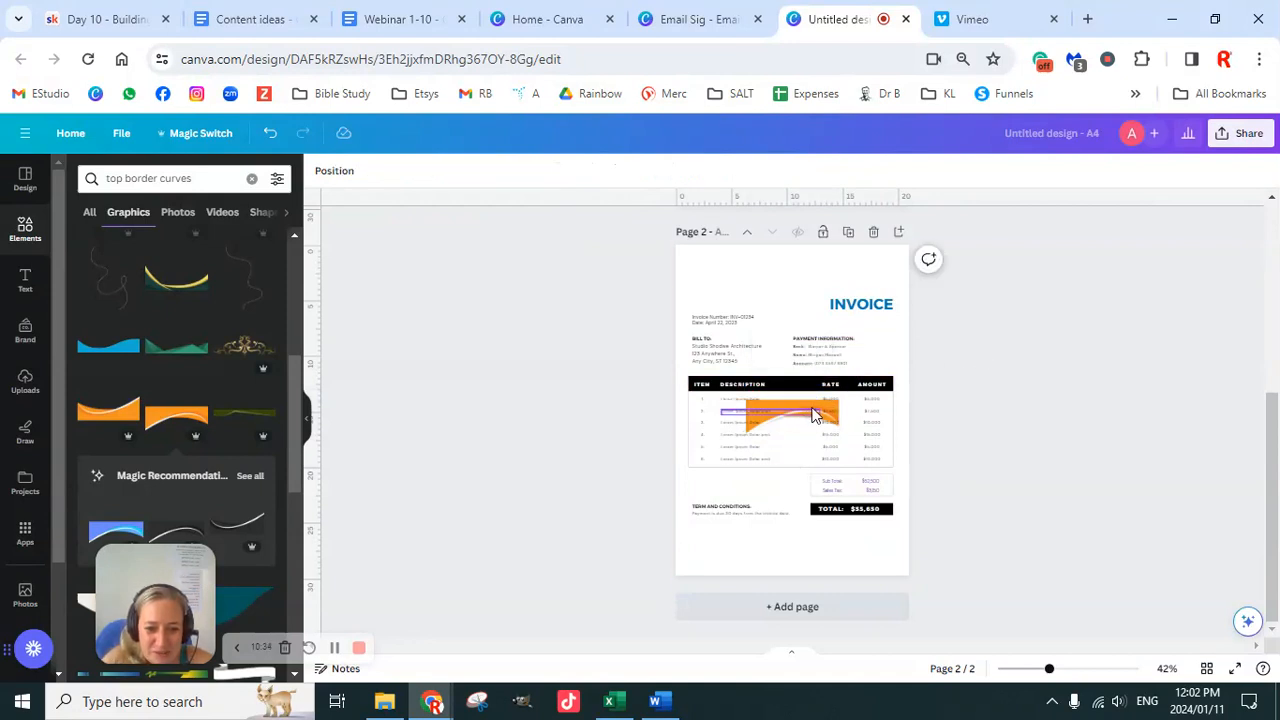
pyautogui.moveTo(814, 408); pyautogui.dragTo(910, 255)
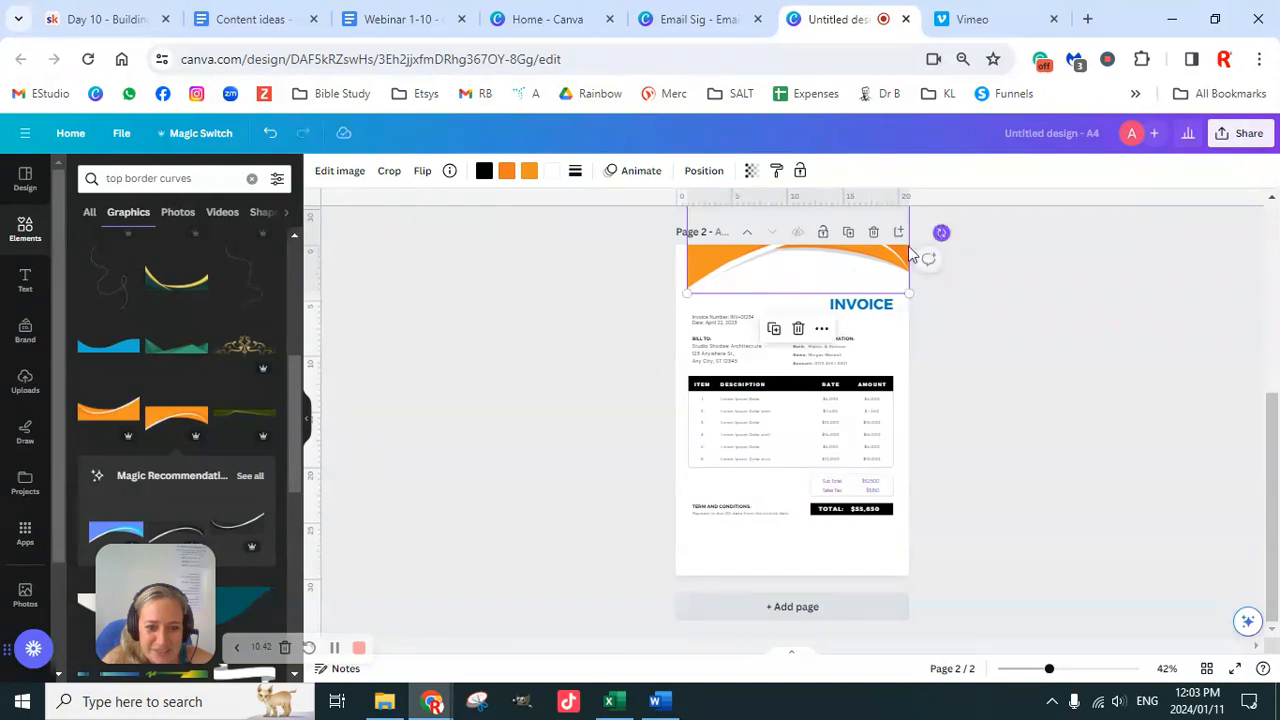
pyautogui.moveTo(690, 292); pyautogui.dragTo(666, 300)
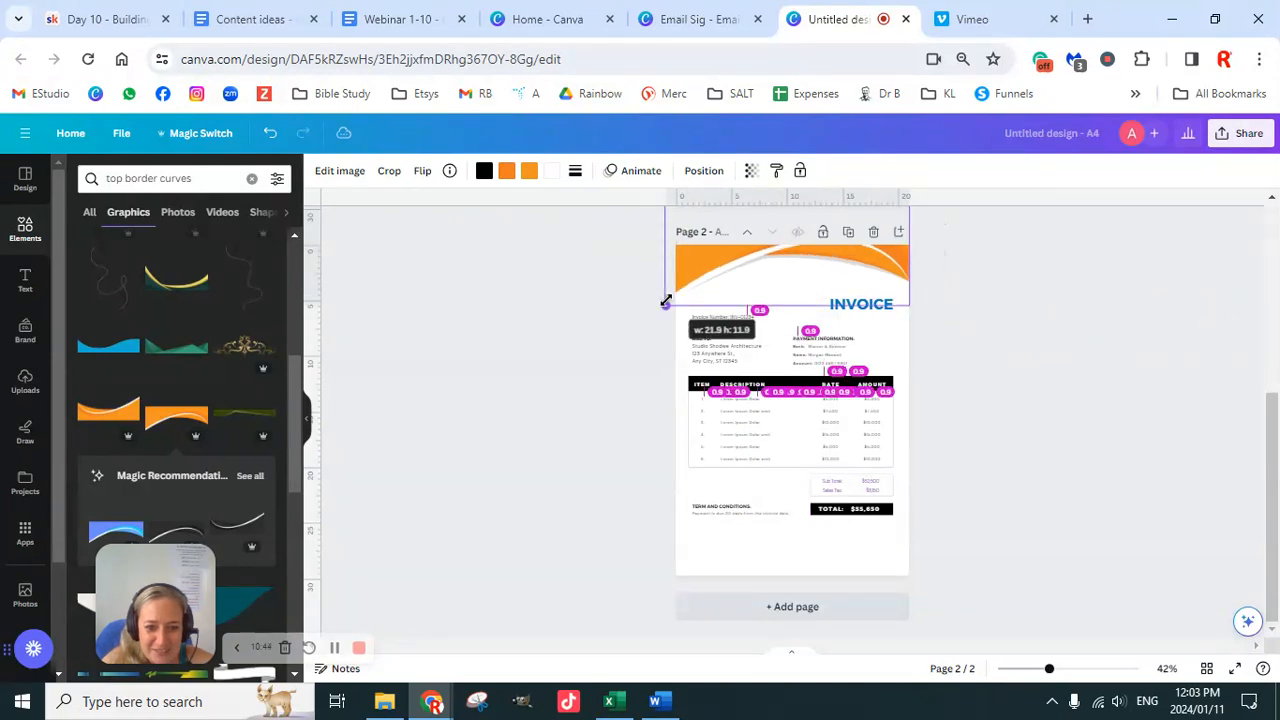
pyautogui.click(984, 319)
pyautogui.click(805, 268)
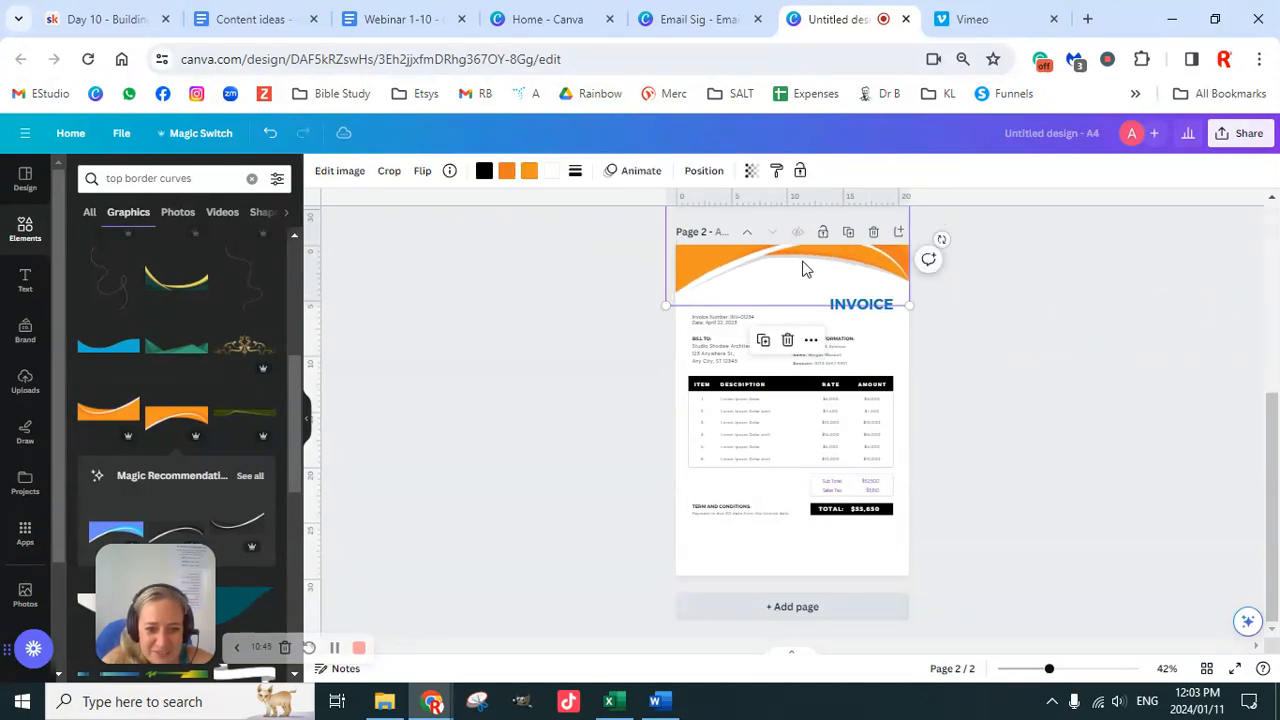
pyautogui.press('Down')
pyautogui.press('Down')
pyautogui.press('Down')
pyautogui.press('Down')
pyautogui.press('Down')
pyautogui.press('Down')
pyautogui.press('Down')
pyautogui.press('Down')
pyautogui.press('Down')
pyautogui.press('Down')
pyautogui.press('Down')
pyautogui.press('Down')
pyautogui.press('Down')
pyautogui.press('Down')
pyautogui.press('Down')
pyautogui.press('Down')
pyautogui.press('Down')
pyautogui.press('Down')
pyautogui.press('Down')
pyautogui.press('Down')
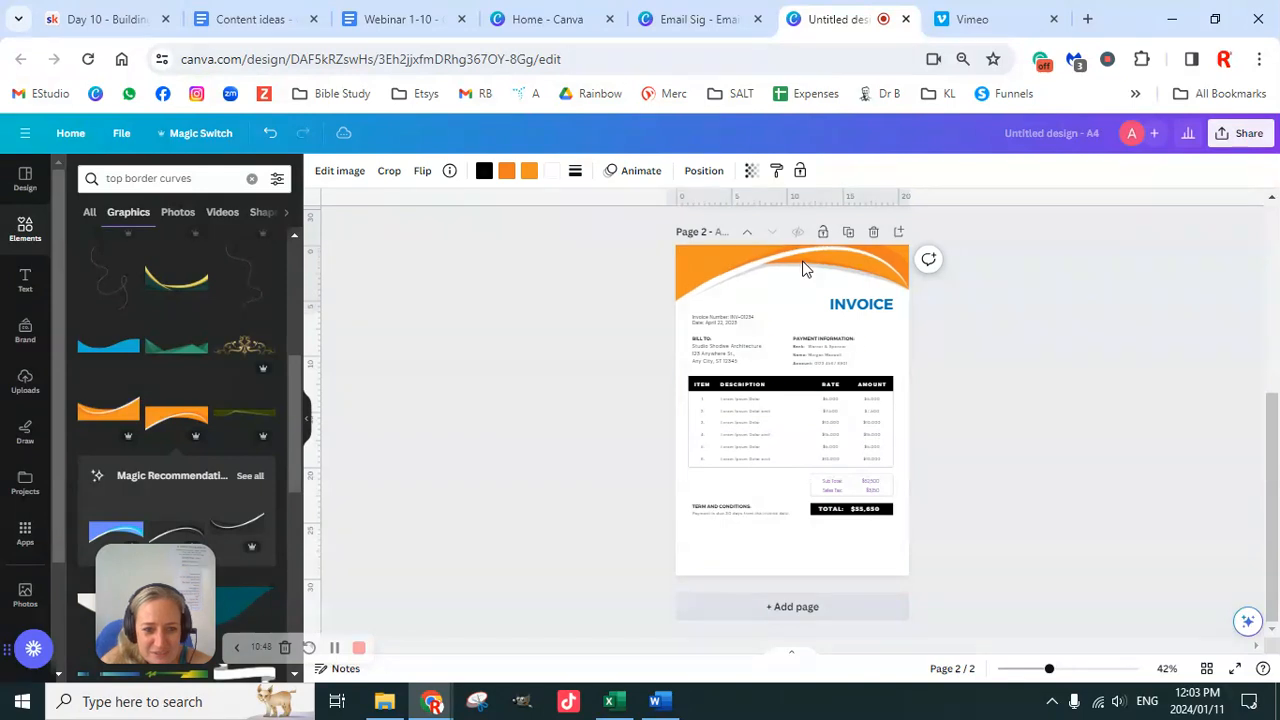
pyautogui.press('Down')
pyautogui.press('Down')
pyautogui.press('Down')
pyautogui.press('Down')
pyautogui.press('Down')
pyautogui.press('Down')
pyautogui.press('Down')
pyautogui.press('Down')
pyautogui.press('Down')
pyautogui.press('Down')
pyautogui.press('Down')
pyautogui.press('Down')
pyautogui.press('Down')
pyautogui.press('Down')
pyautogui.press('Down')
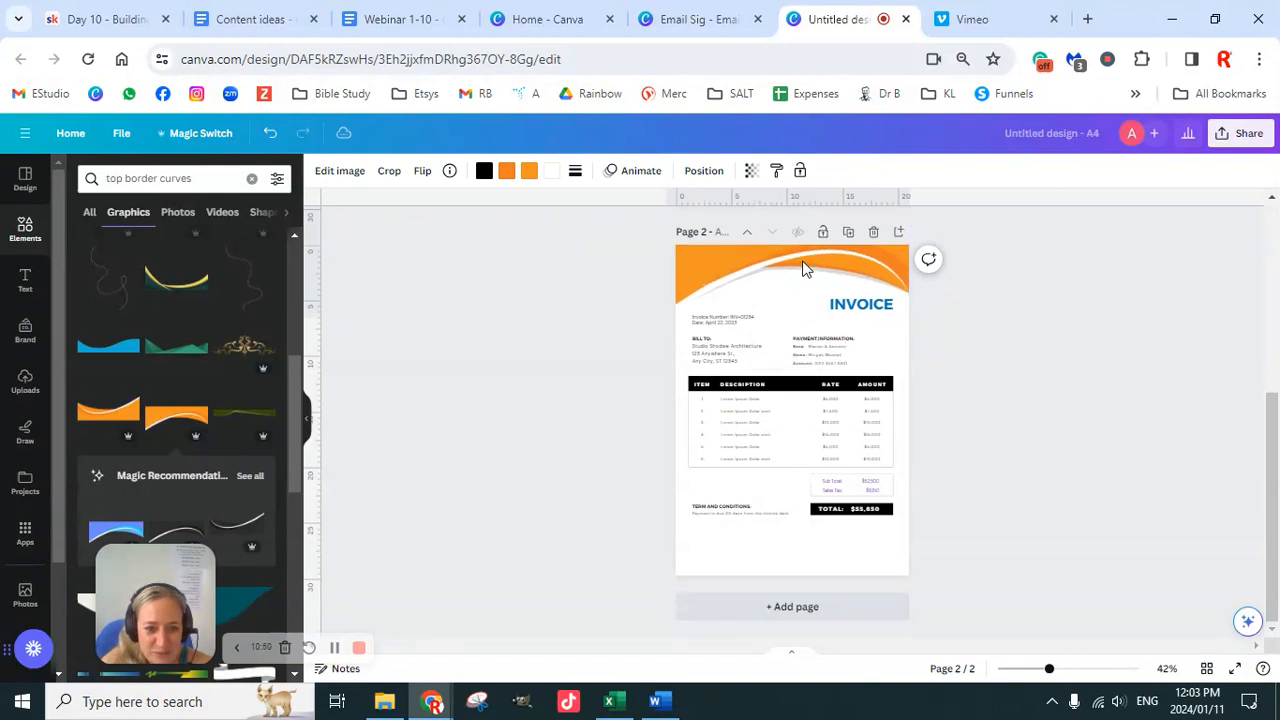
pyautogui.press('Down')
pyautogui.press('Down')
pyautogui.press('Down')
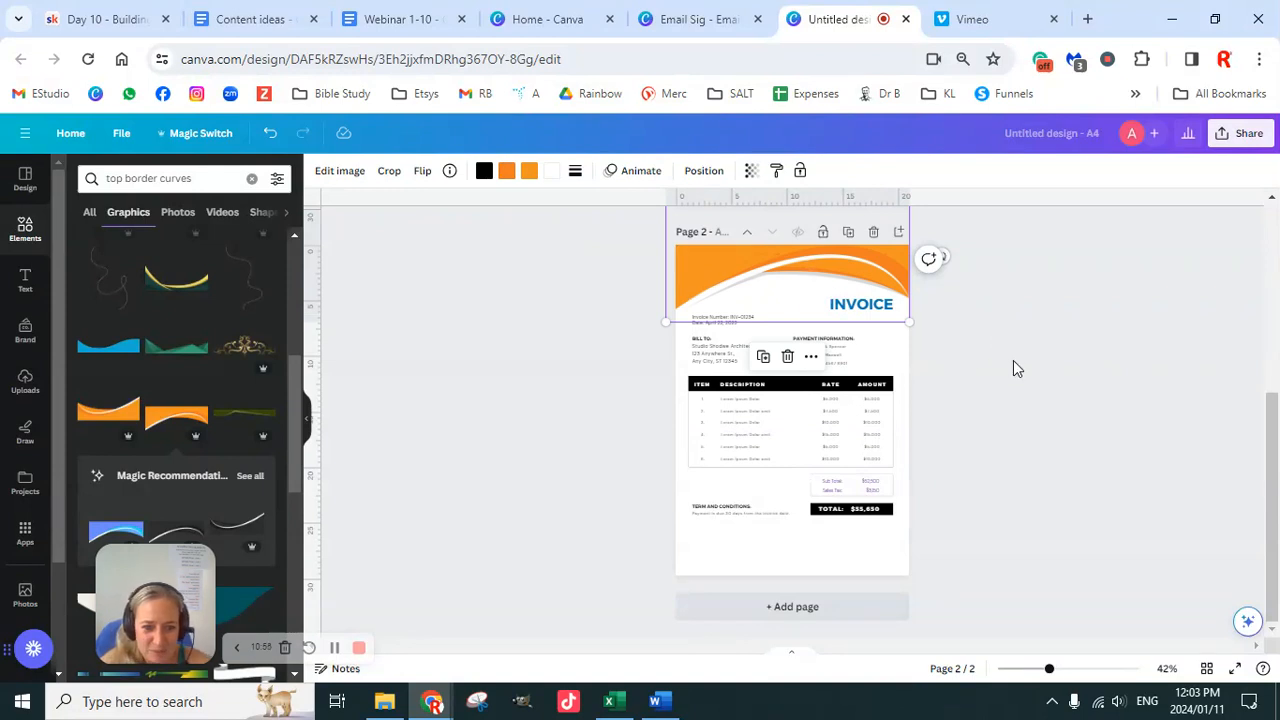
# Step: Recolour the header curve: main shape light grey, second colour blue, orange part purple
pyautogui.click(484, 170)
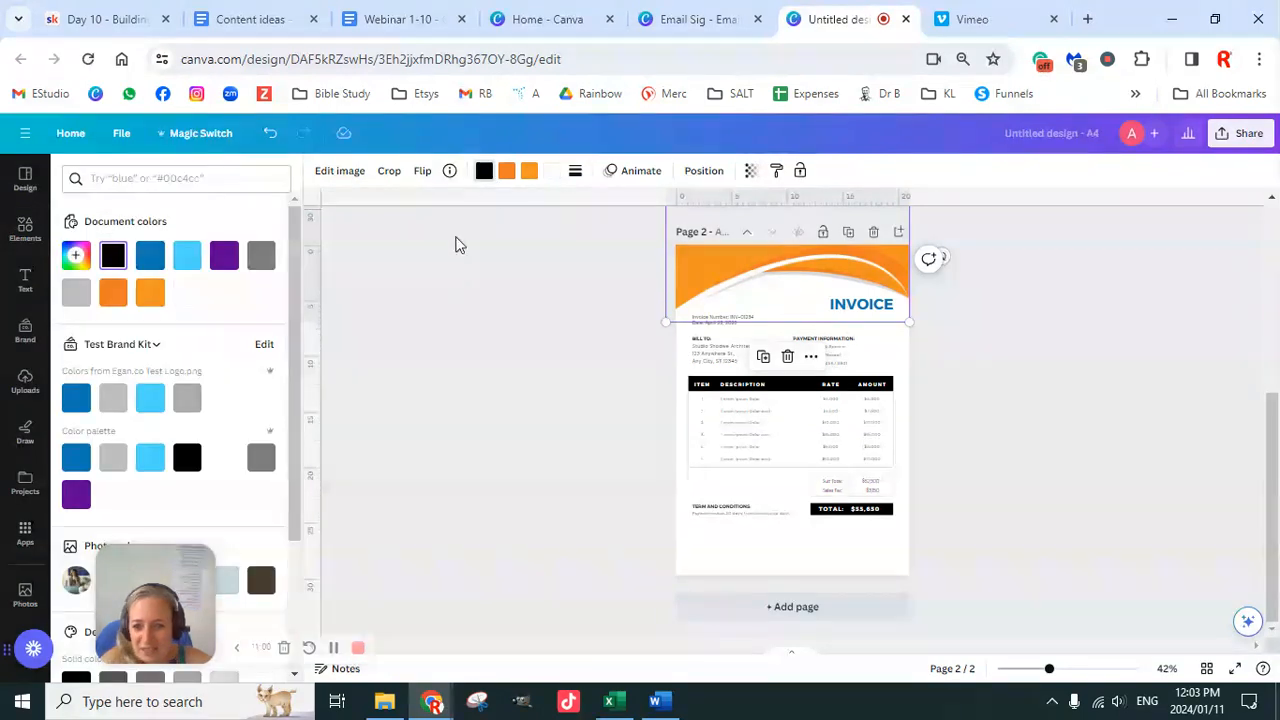
pyautogui.click(113, 457)
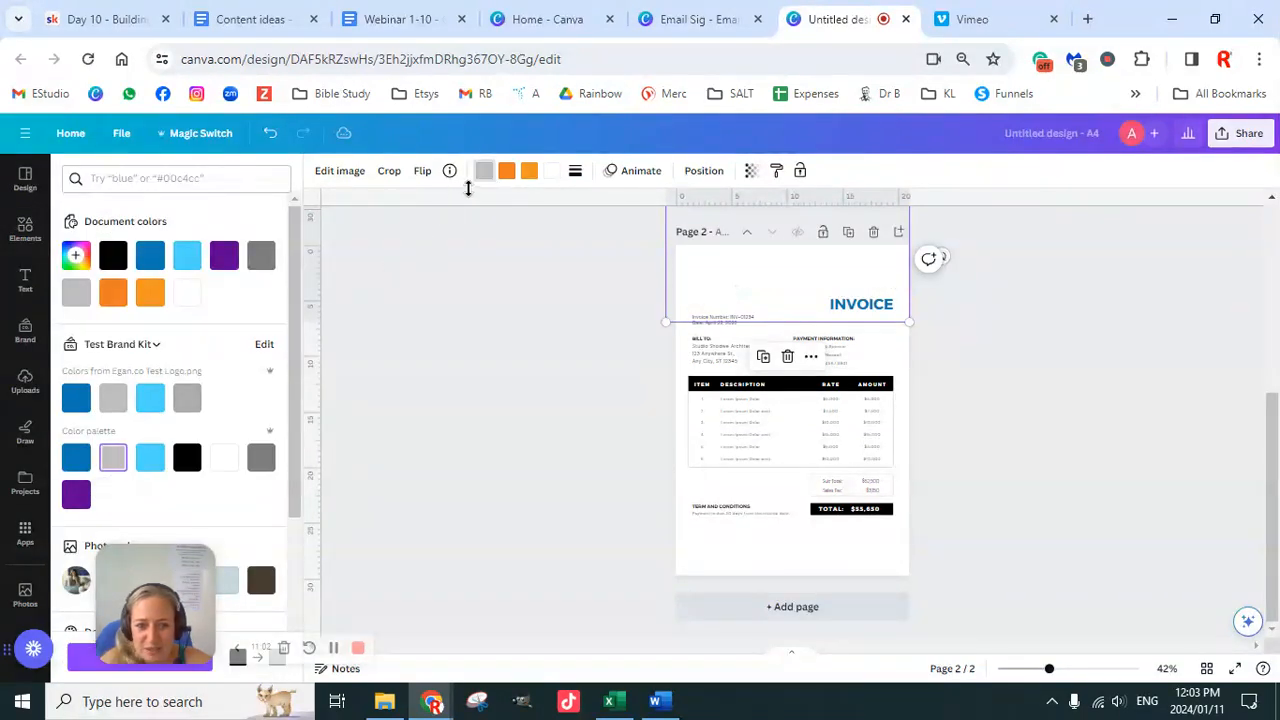
pyautogui.click(507, 171)
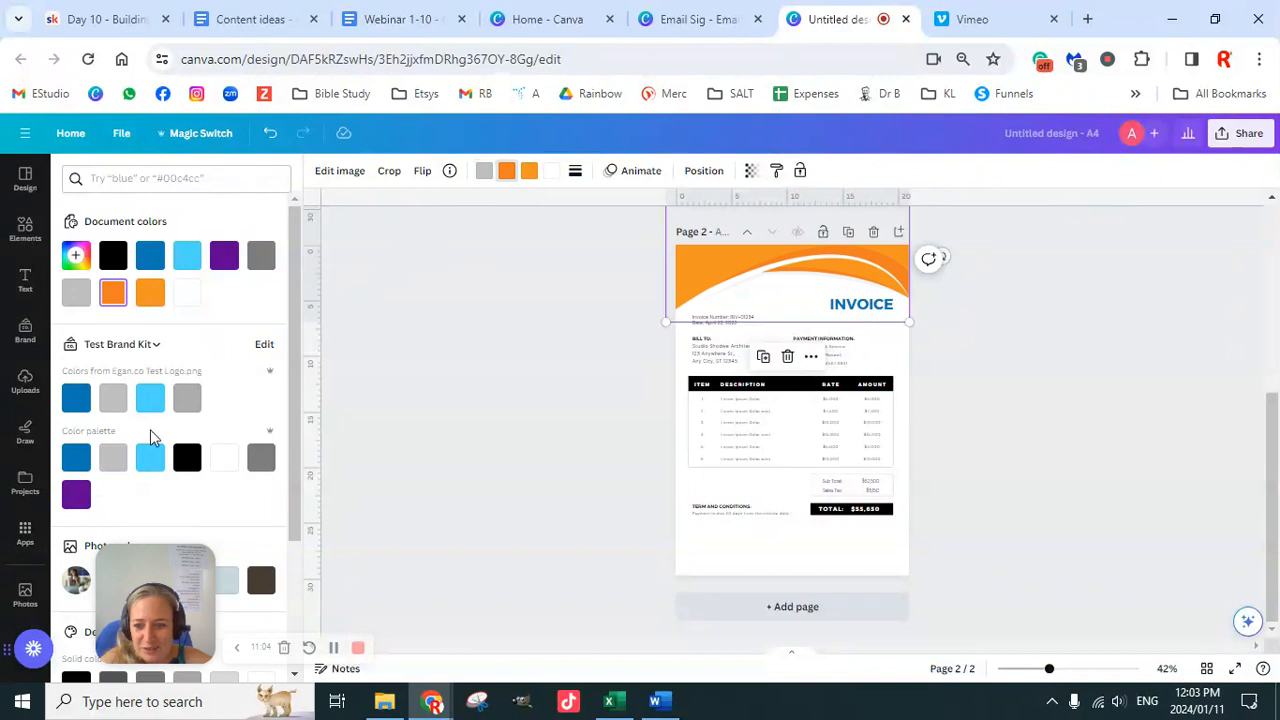
pyautogui.click(76, 457)
pyautogui.click(535, 173)
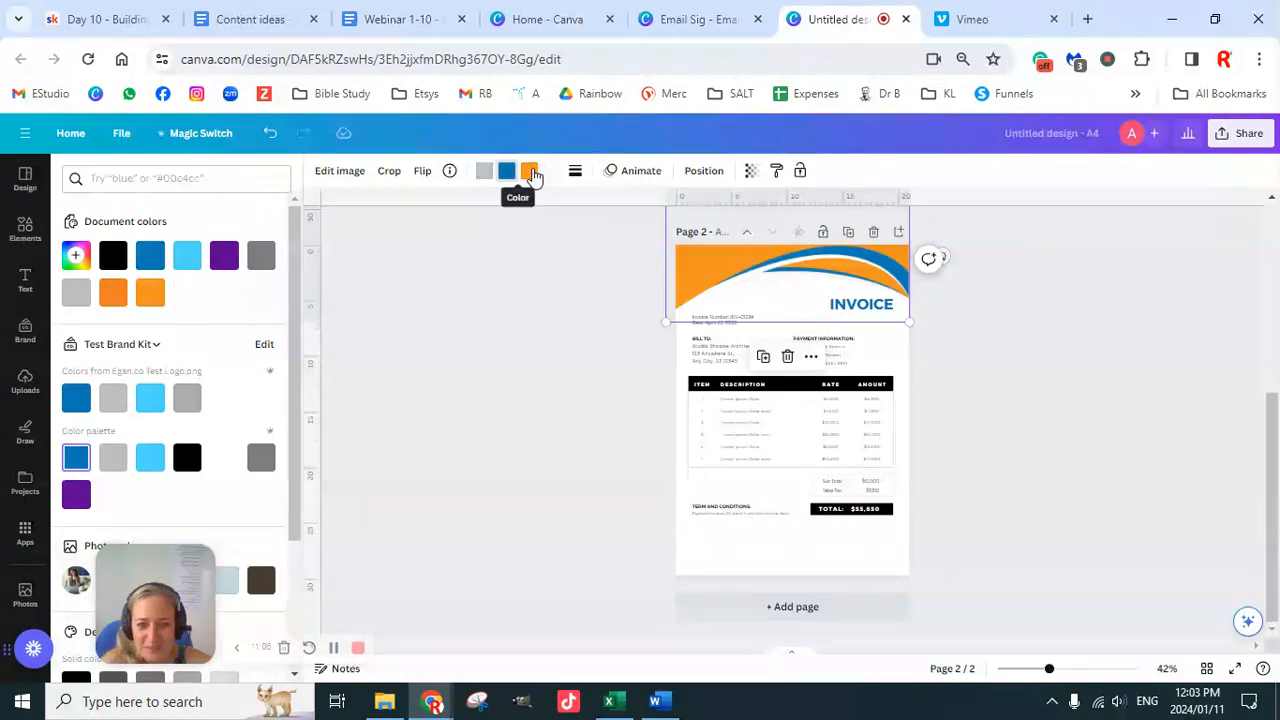
pyautogui.click(76, 497)
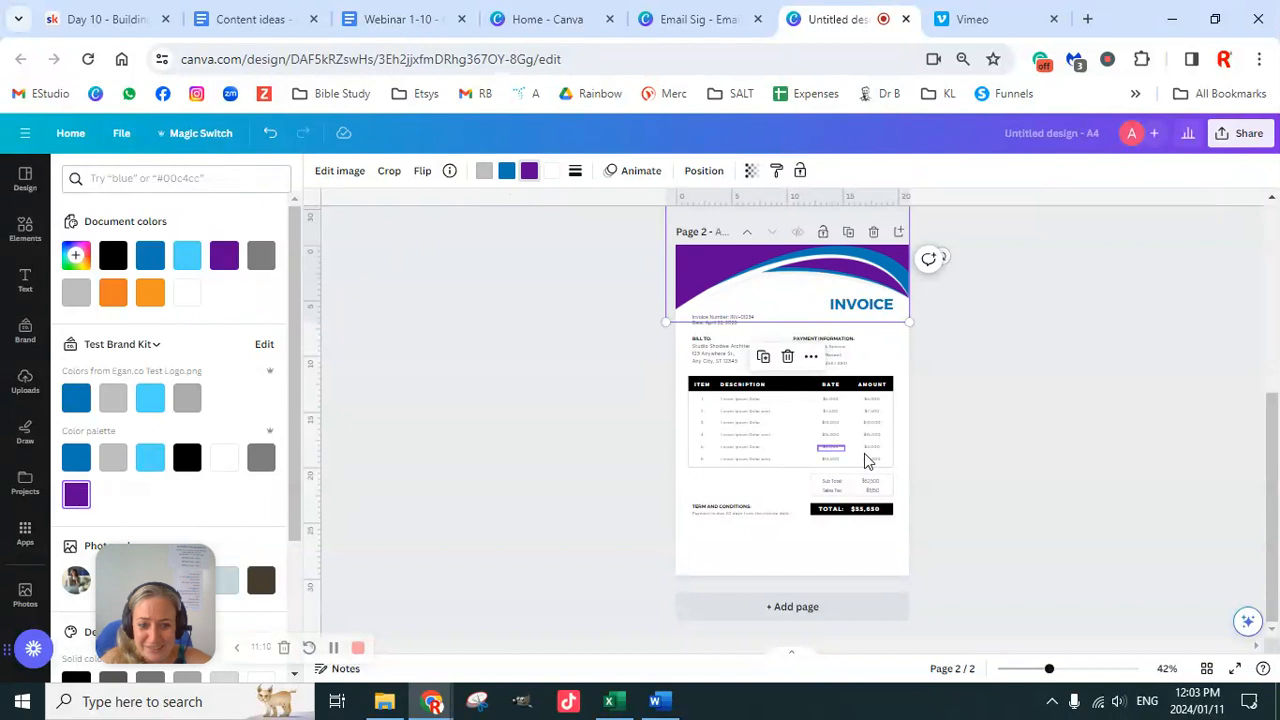
pyautogui.click(1020, 405)
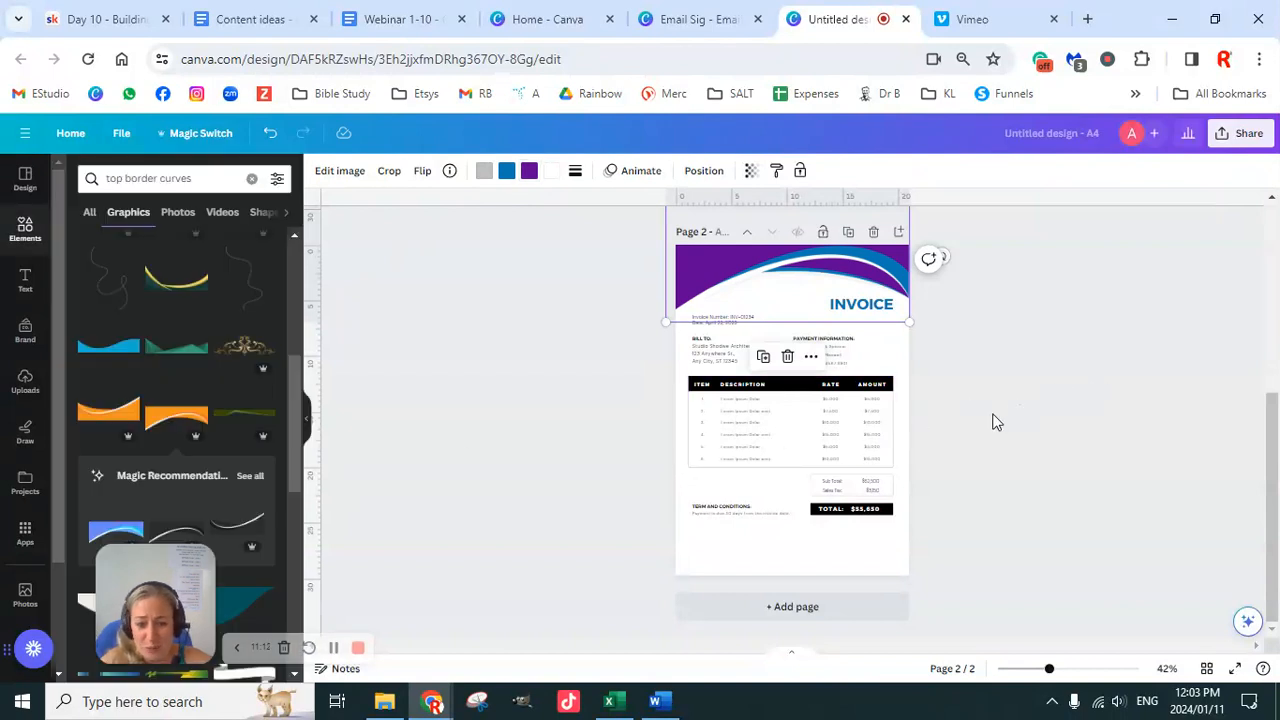
# Step: Duplicate the purple-and-blue bordered invoice page to create Page 3
pyautogui.scroll(5, 985, 405)
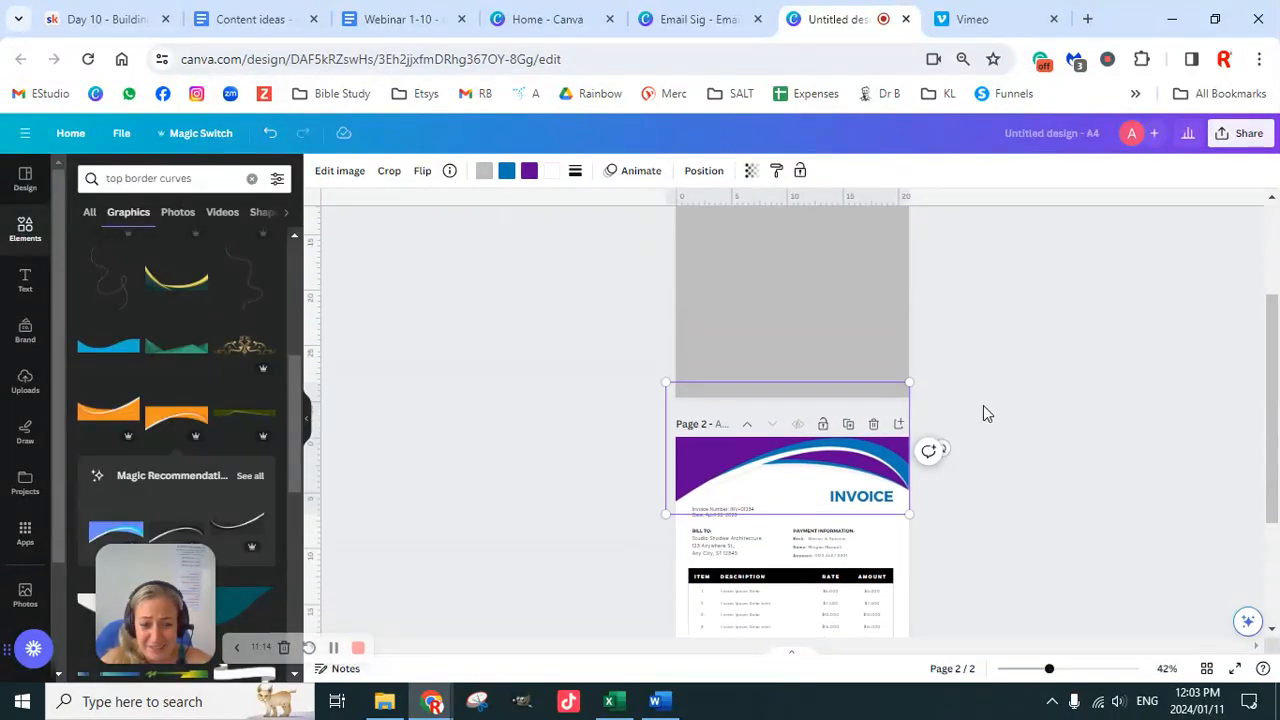
pyautogui.scroll(-3, 980, 420)
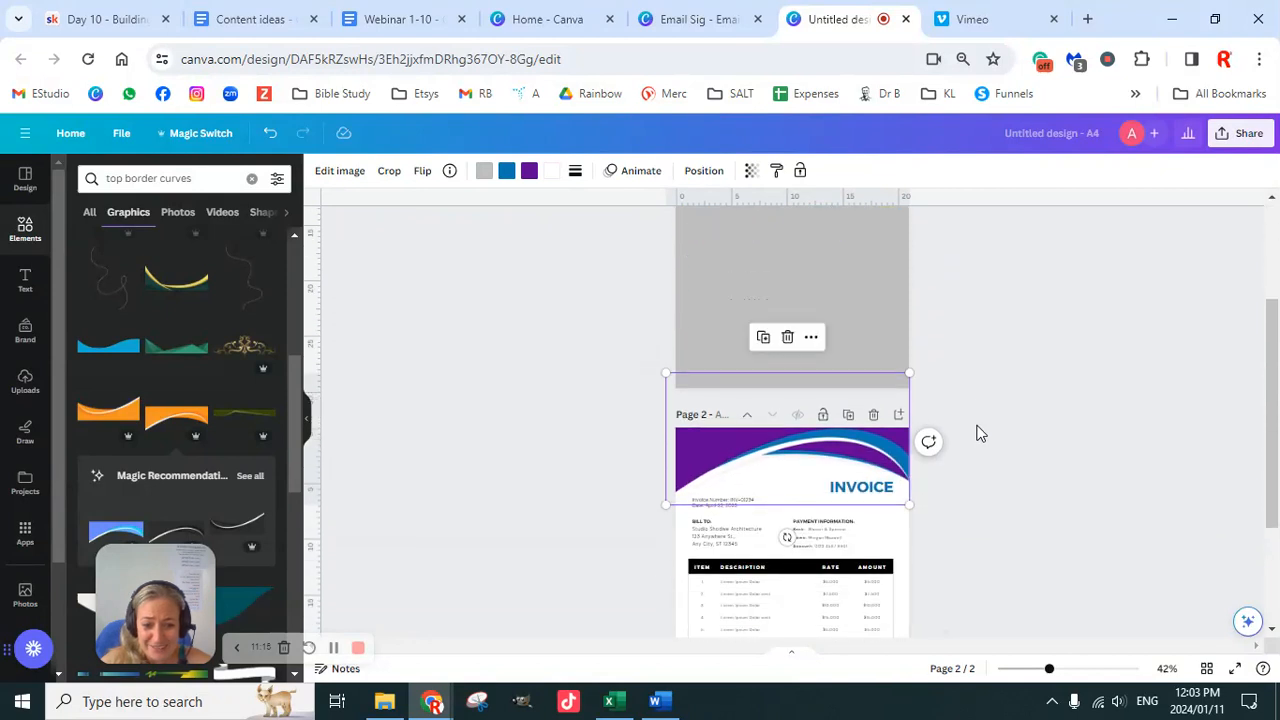
pyautogui.scroll(-3, 977, 450)
pyautogui.scroll(2, 883, 347)
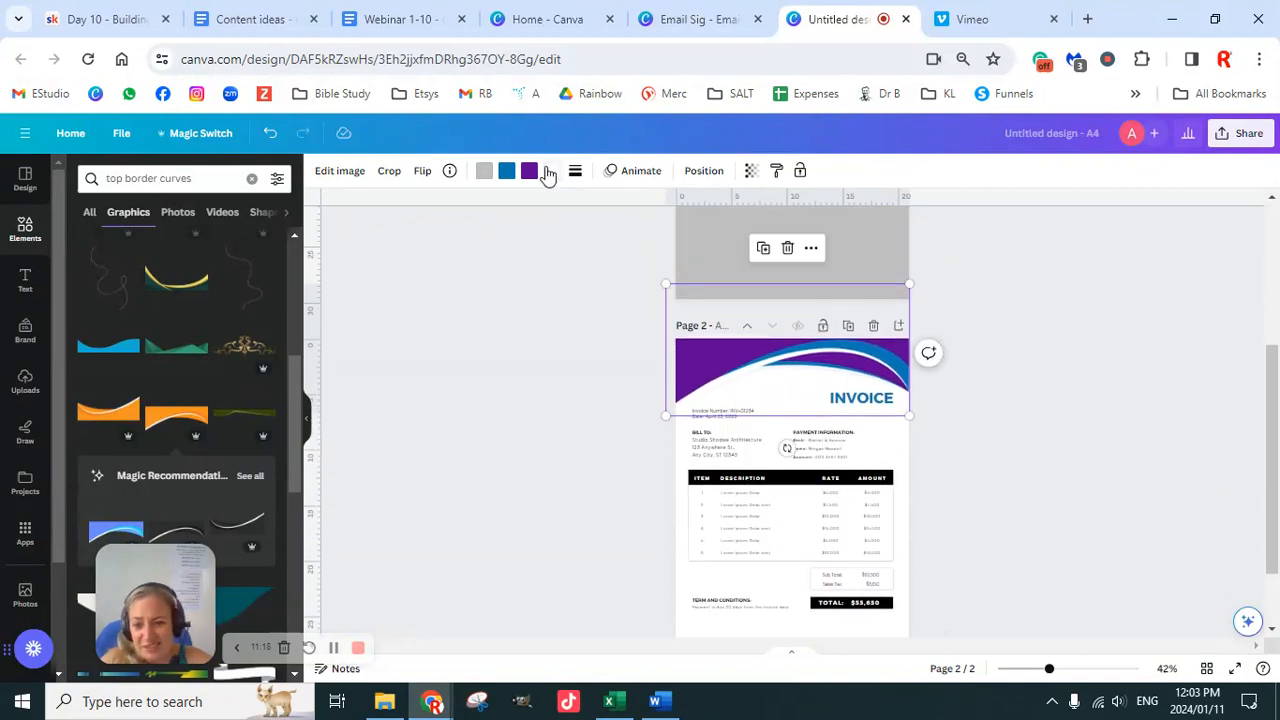
pyautogui.scroll(3, 960, 400)
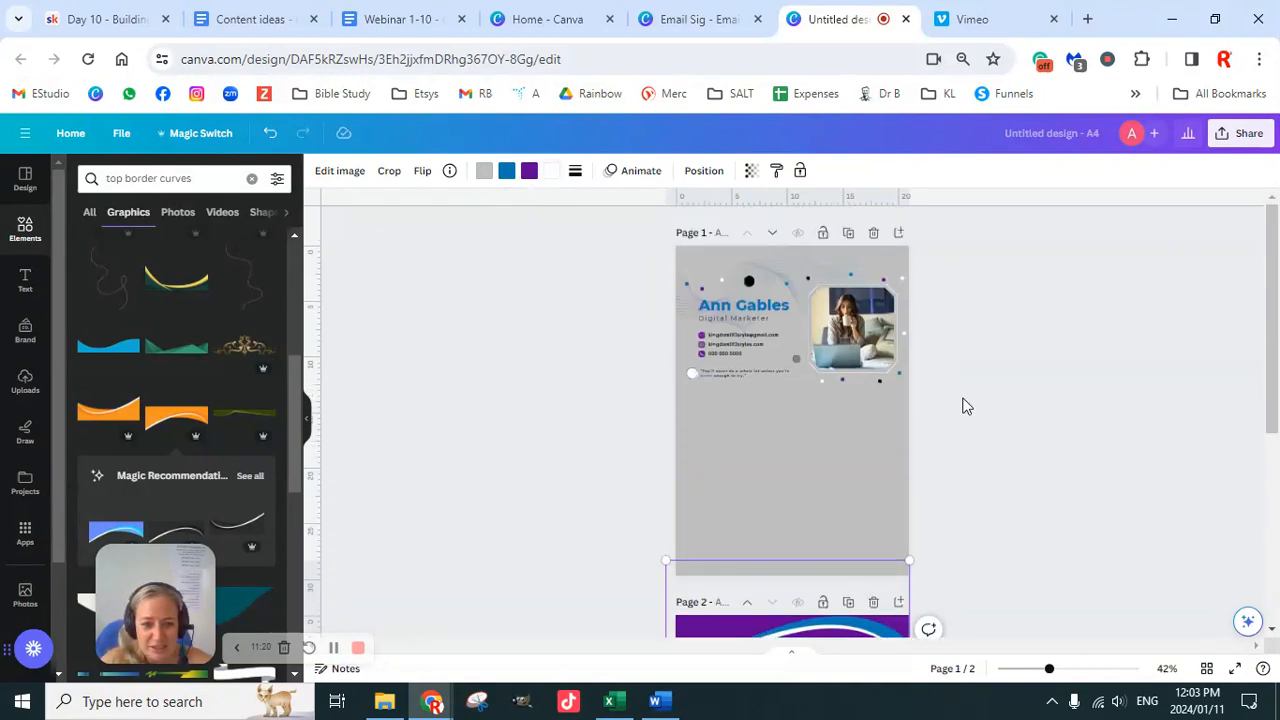
pyautogui.scroll(-5, 815, 420)
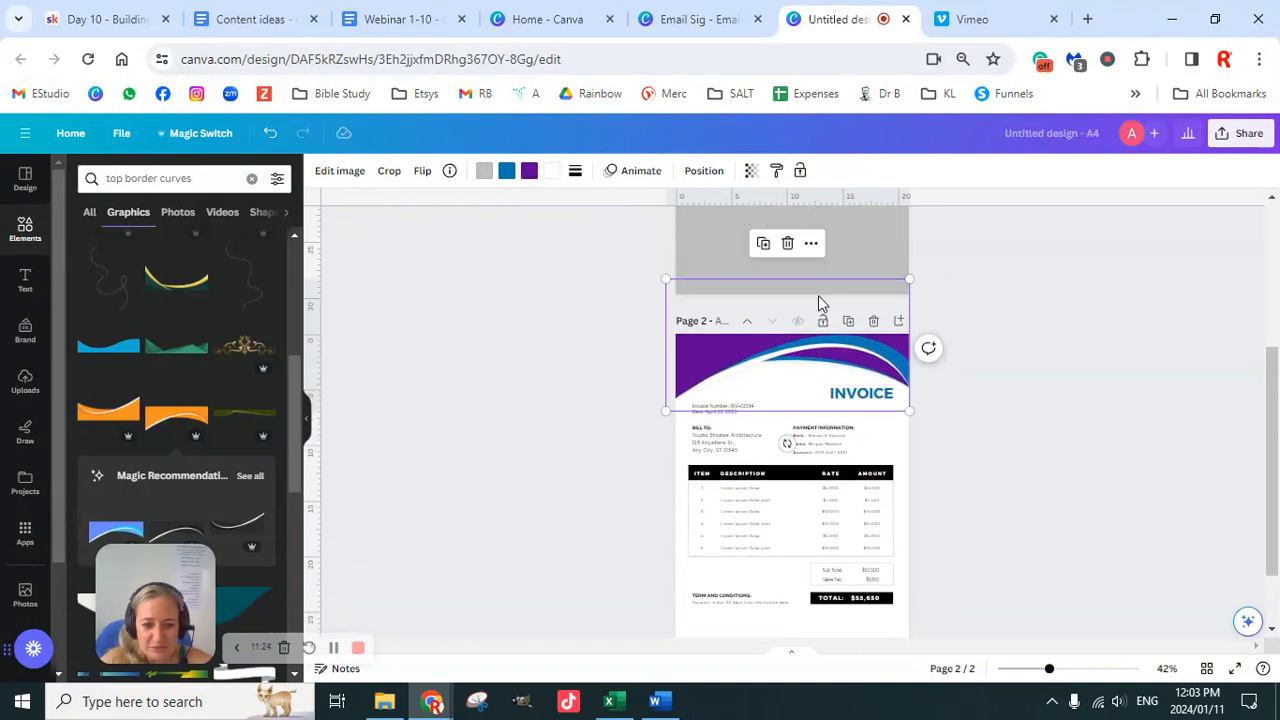
pyautogui.click(1024, 358)
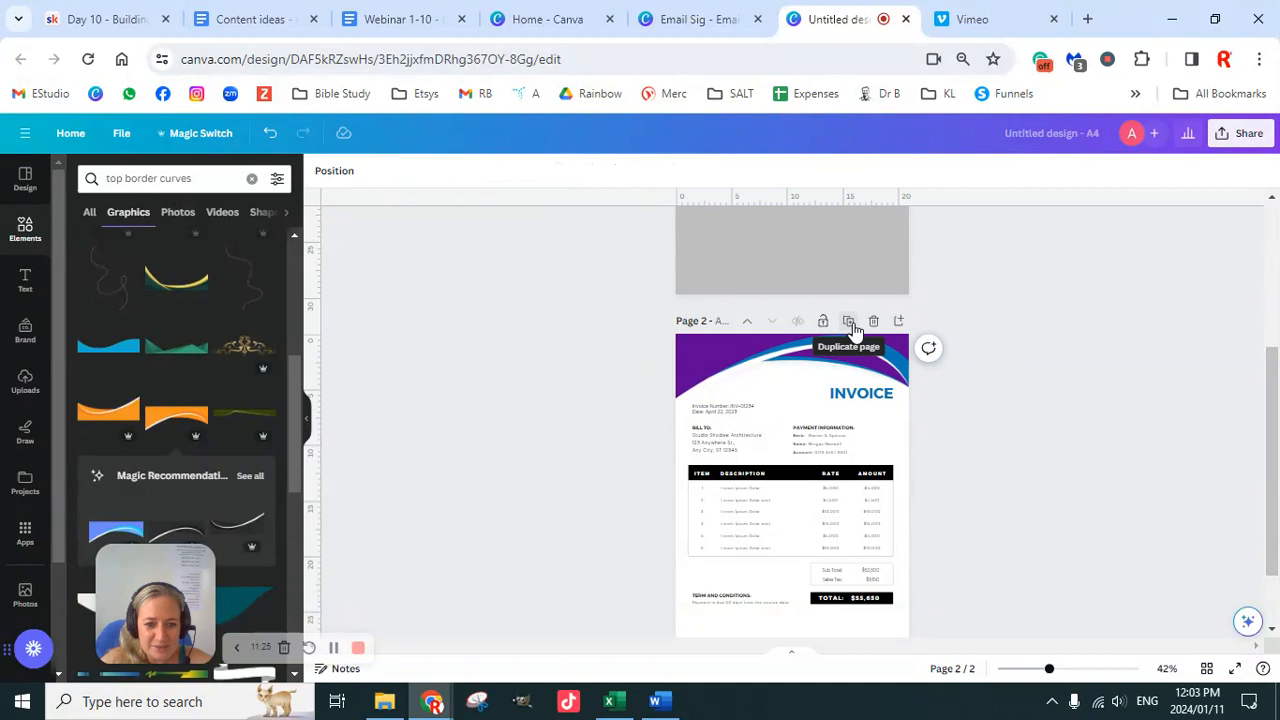
pyautogui.click(850, 324)
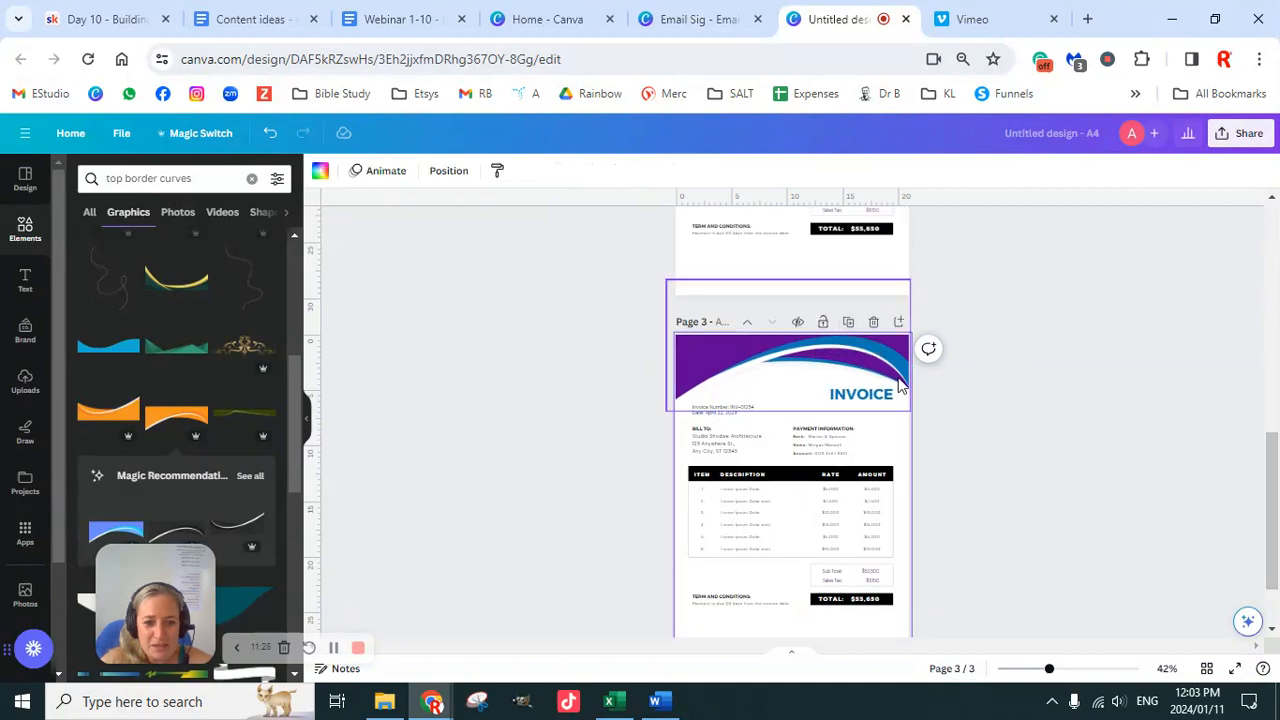
pyautogui.scroll(4, 939, 377)
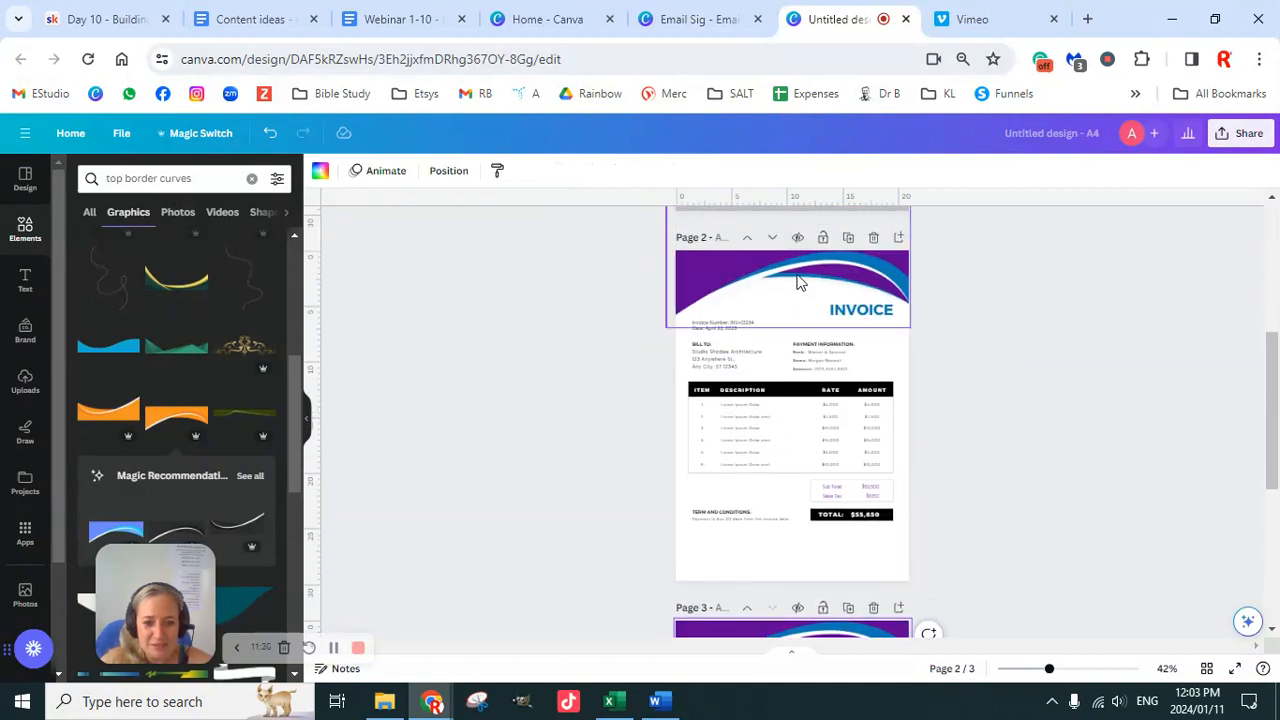
pyautogui.scroll(-4, 953, 411)
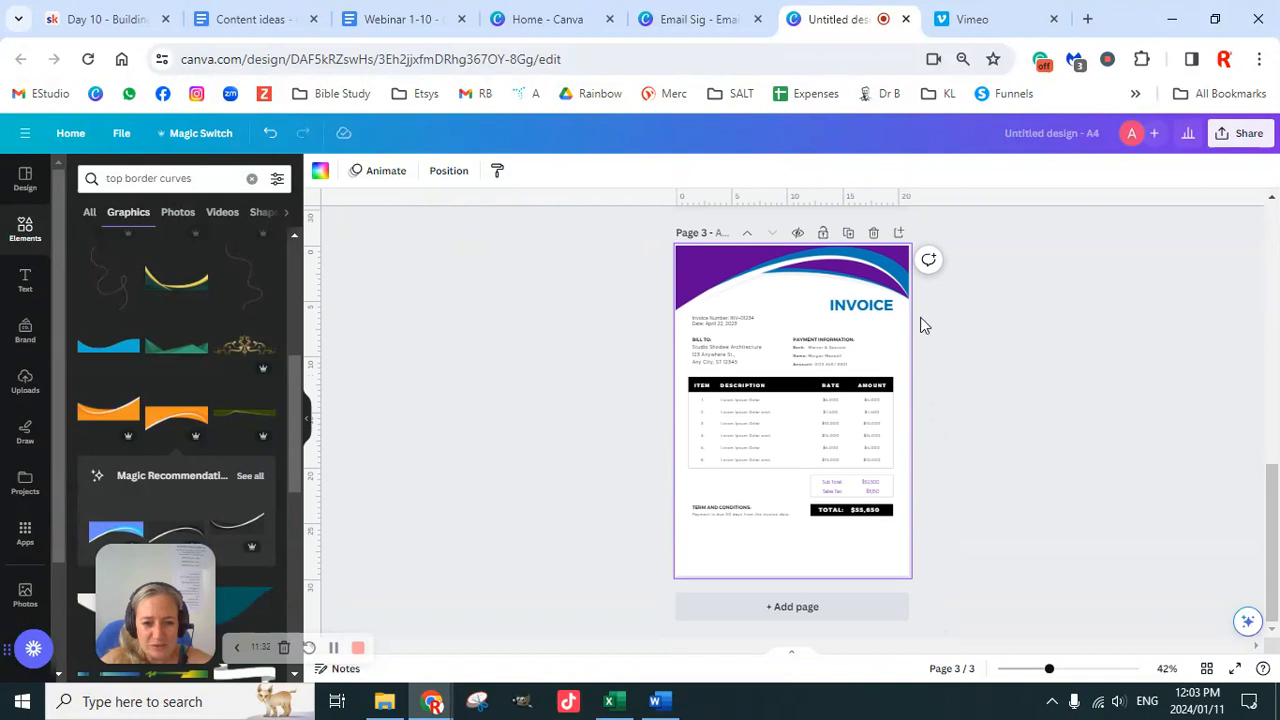
# Step: On the Page 3 header curve, change purple to grey and light grey and white to purple
pyautogui.click(757, 271)
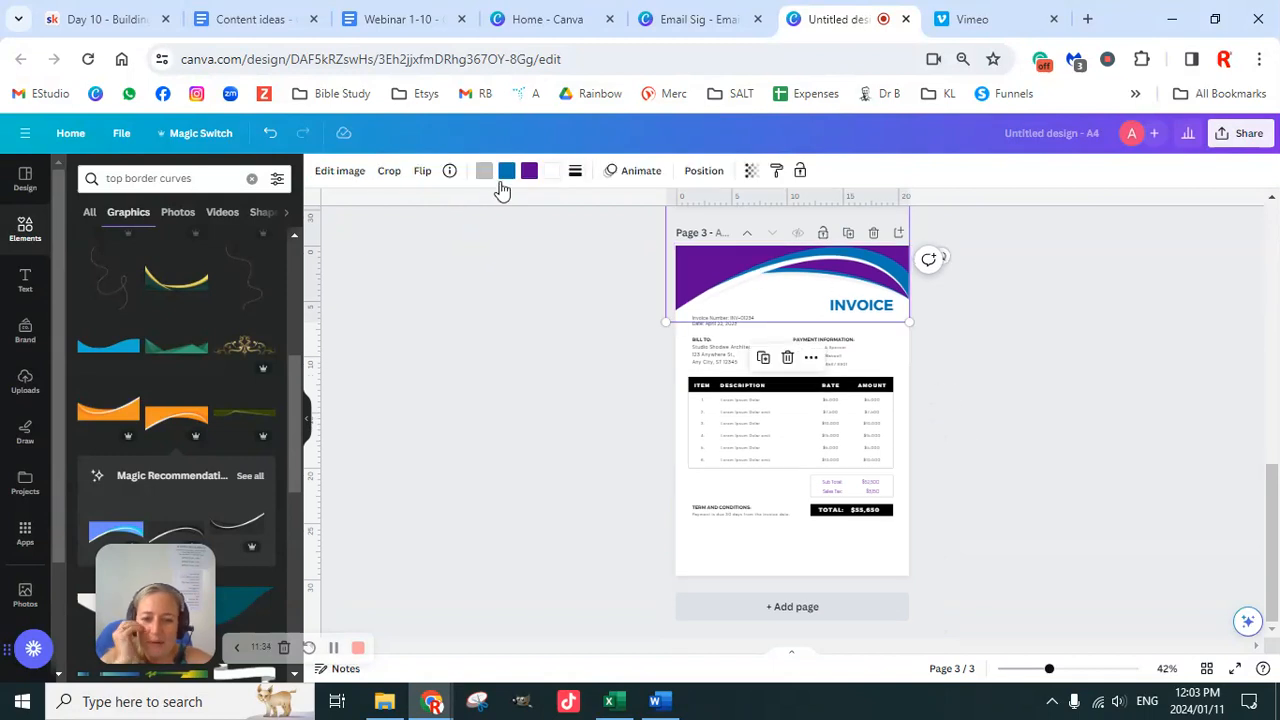
pyautogui.click(995, 338)
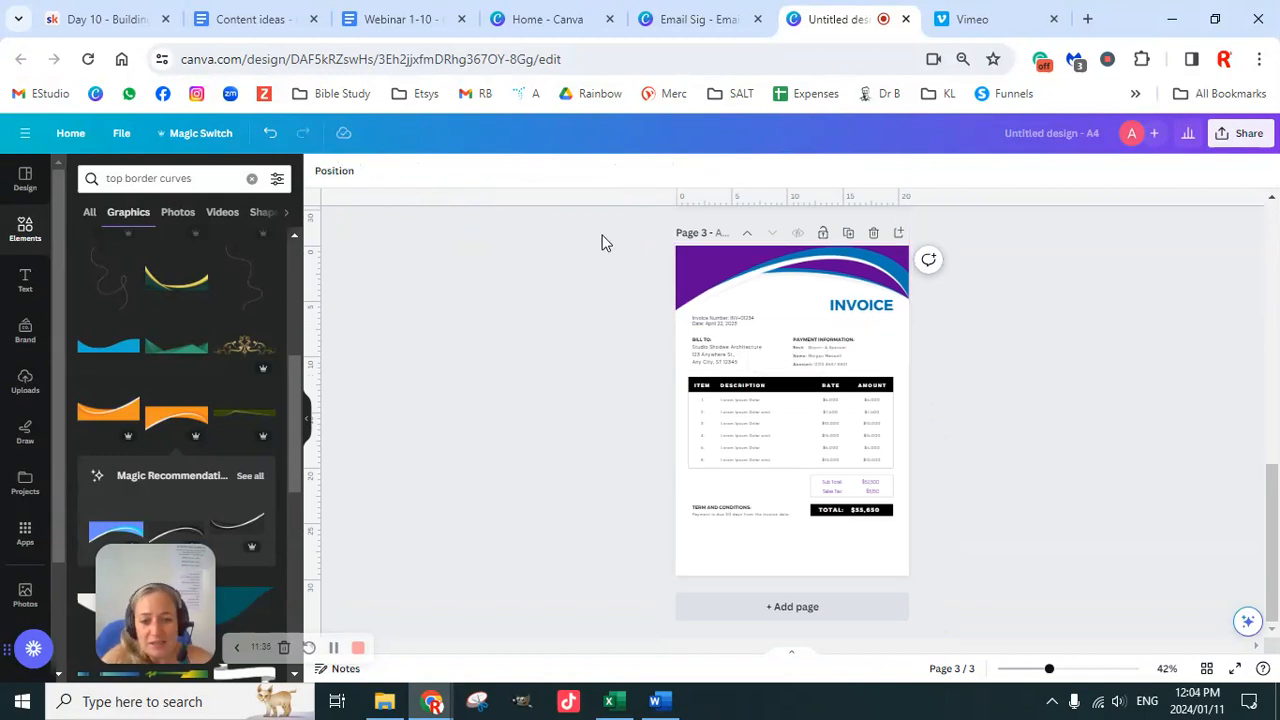
pyautogui.click(758, 288)
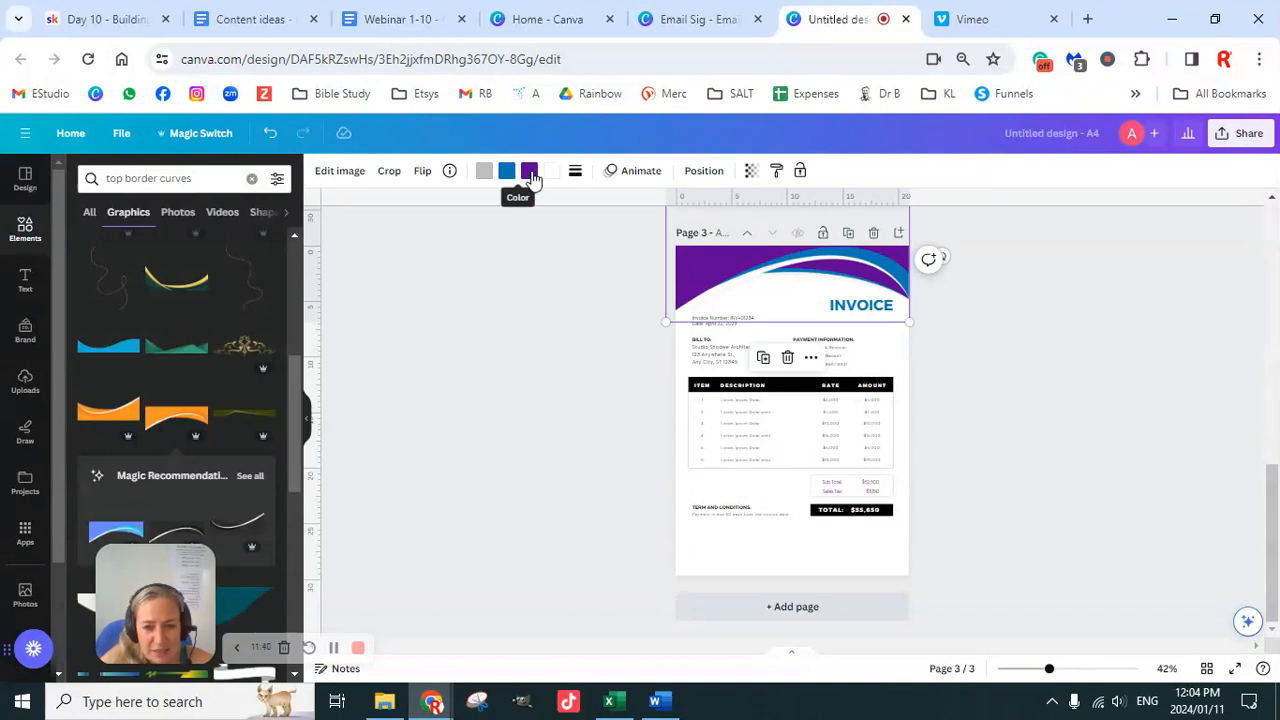
pyautogui.click(530, 174)
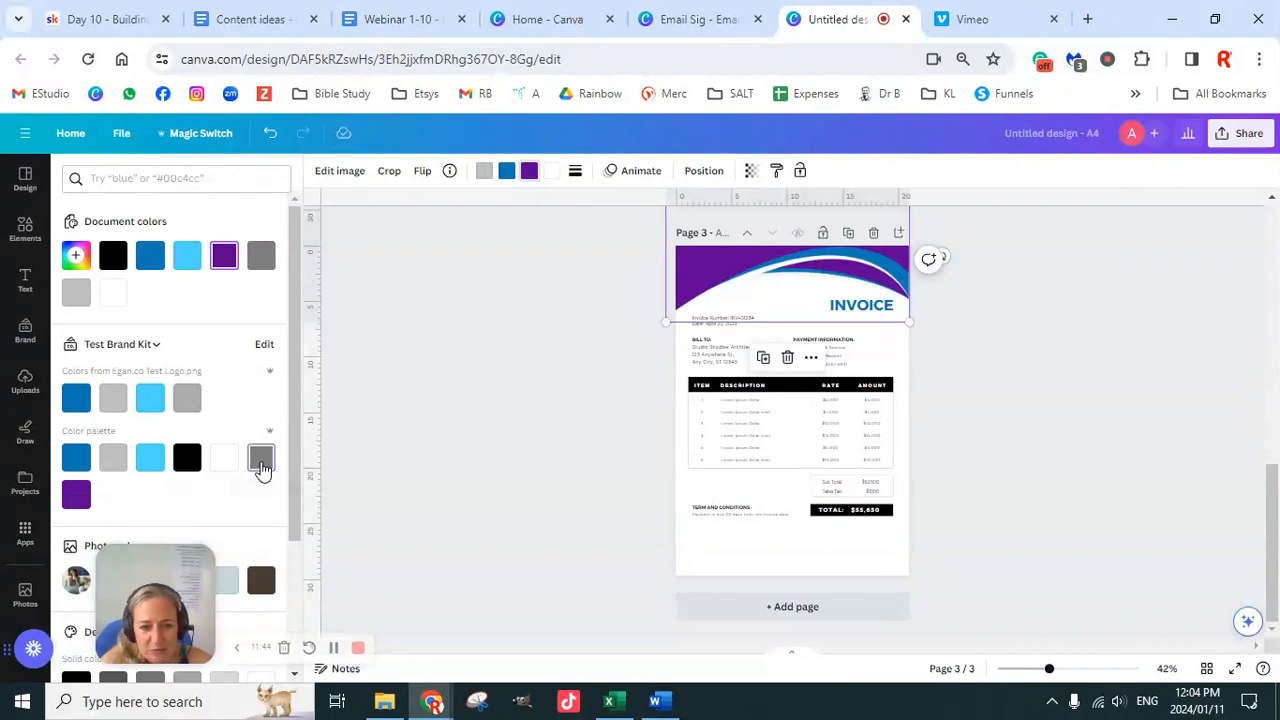
pyautogui.click(261, 459)
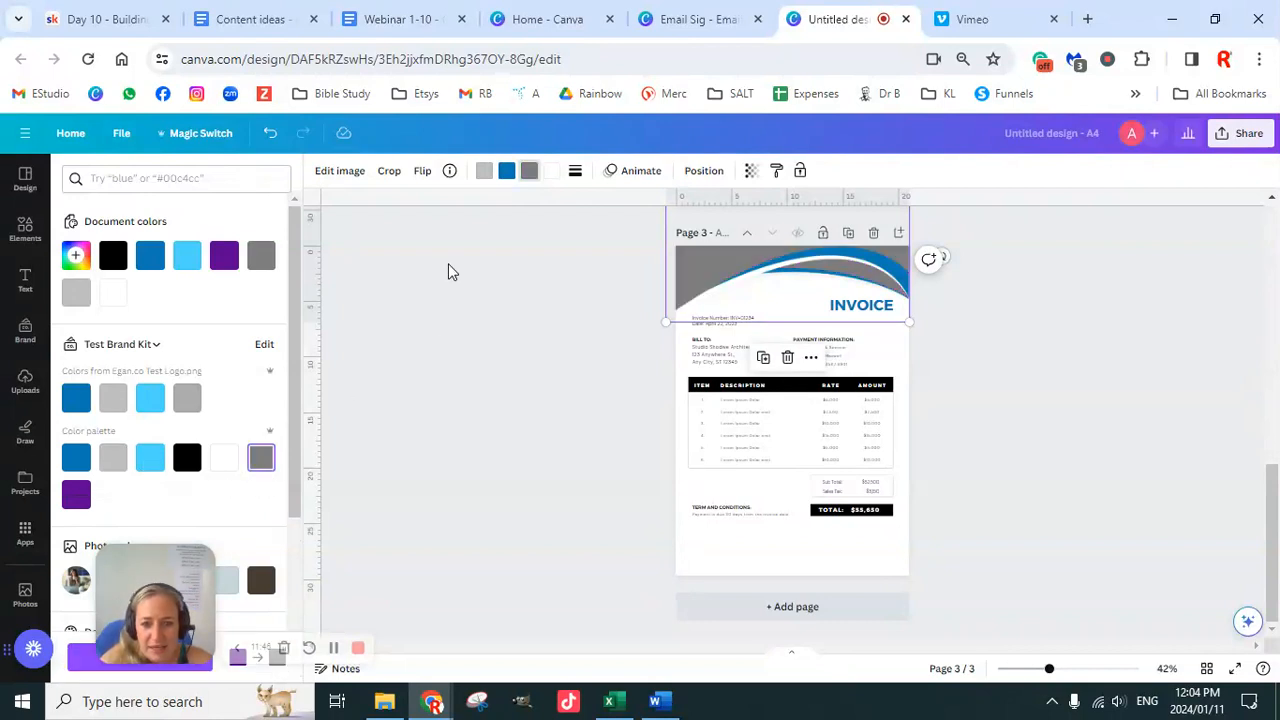
pyautogui.click(484, 171)
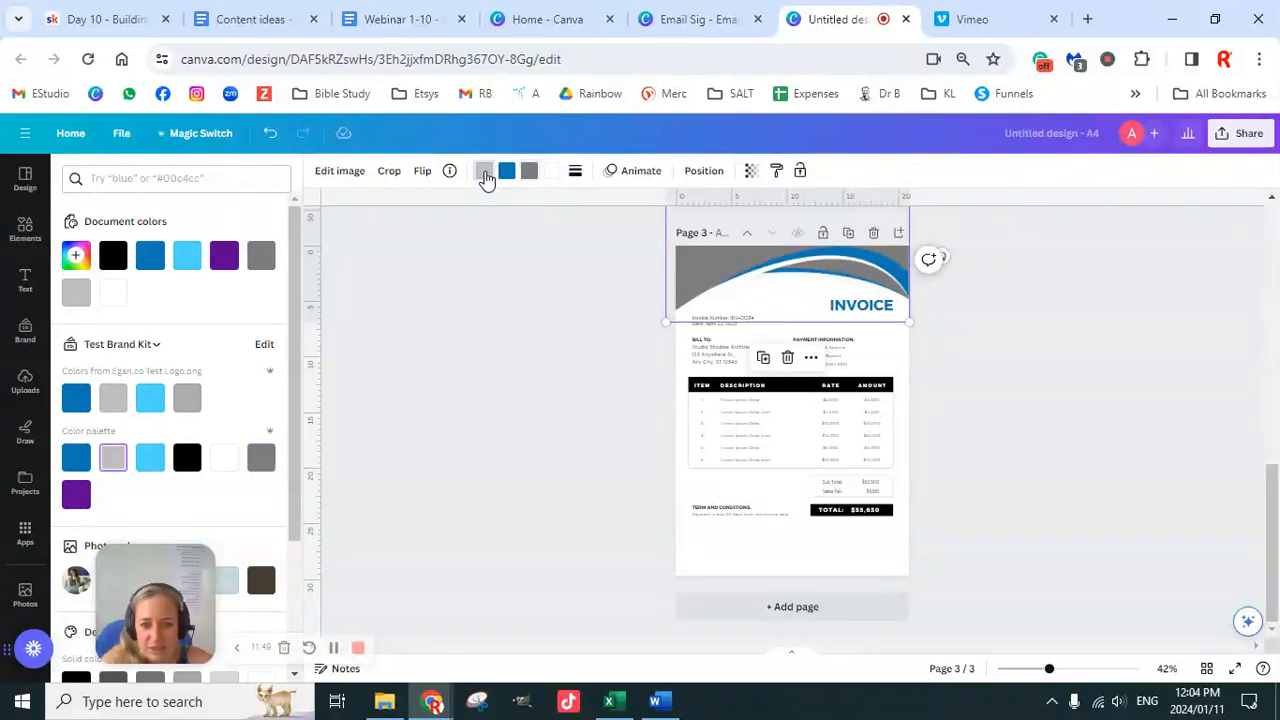
pyautogui.click(80, 497)
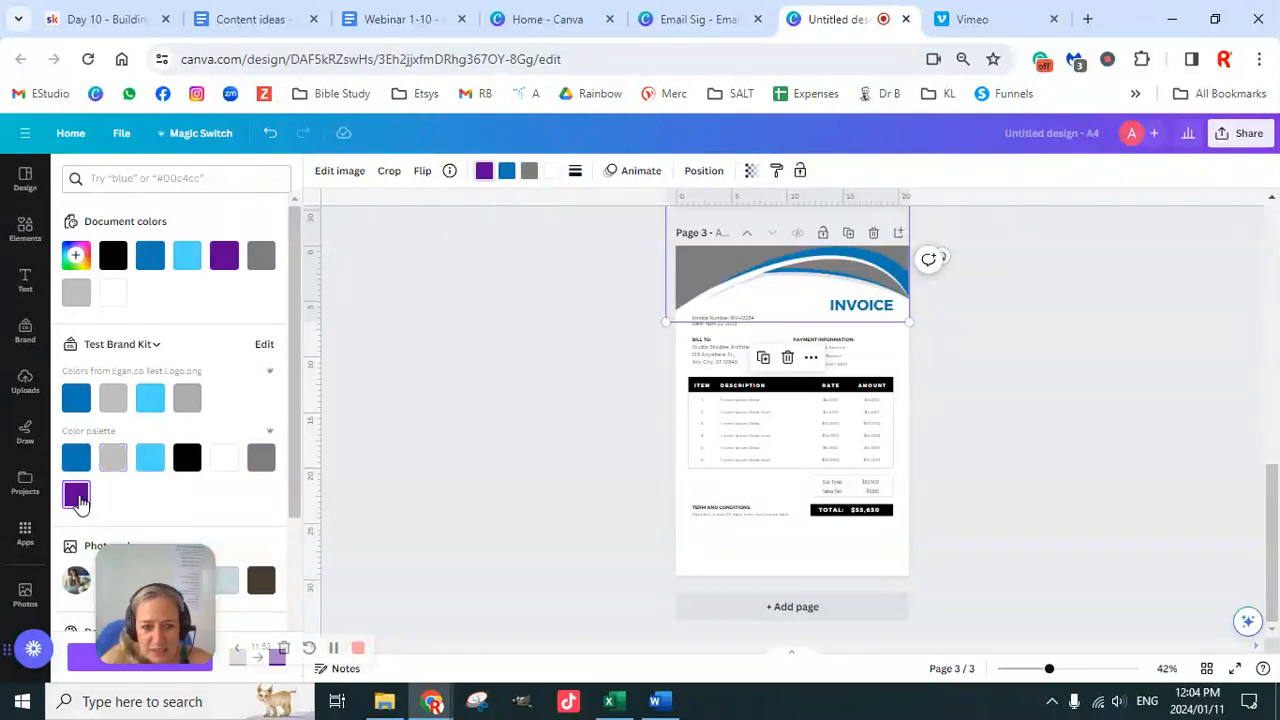
pyautogui.click(552, 171)
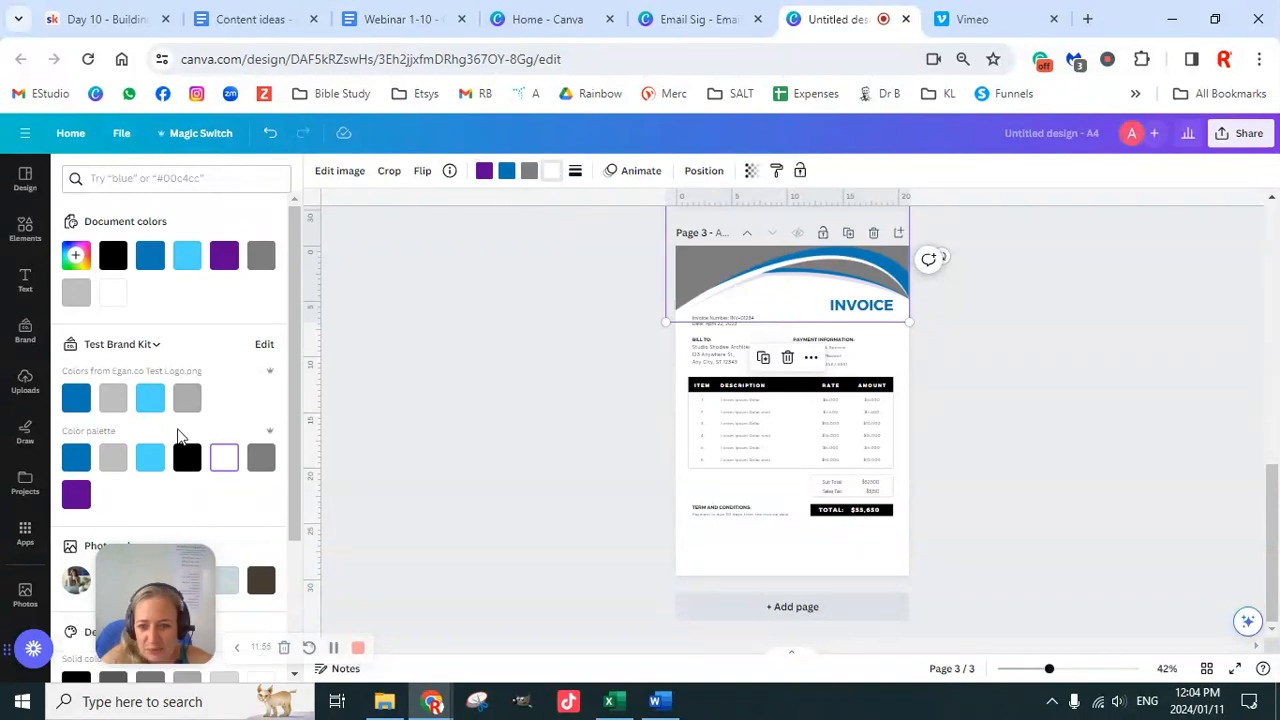
pyautogui.click(78, 500)
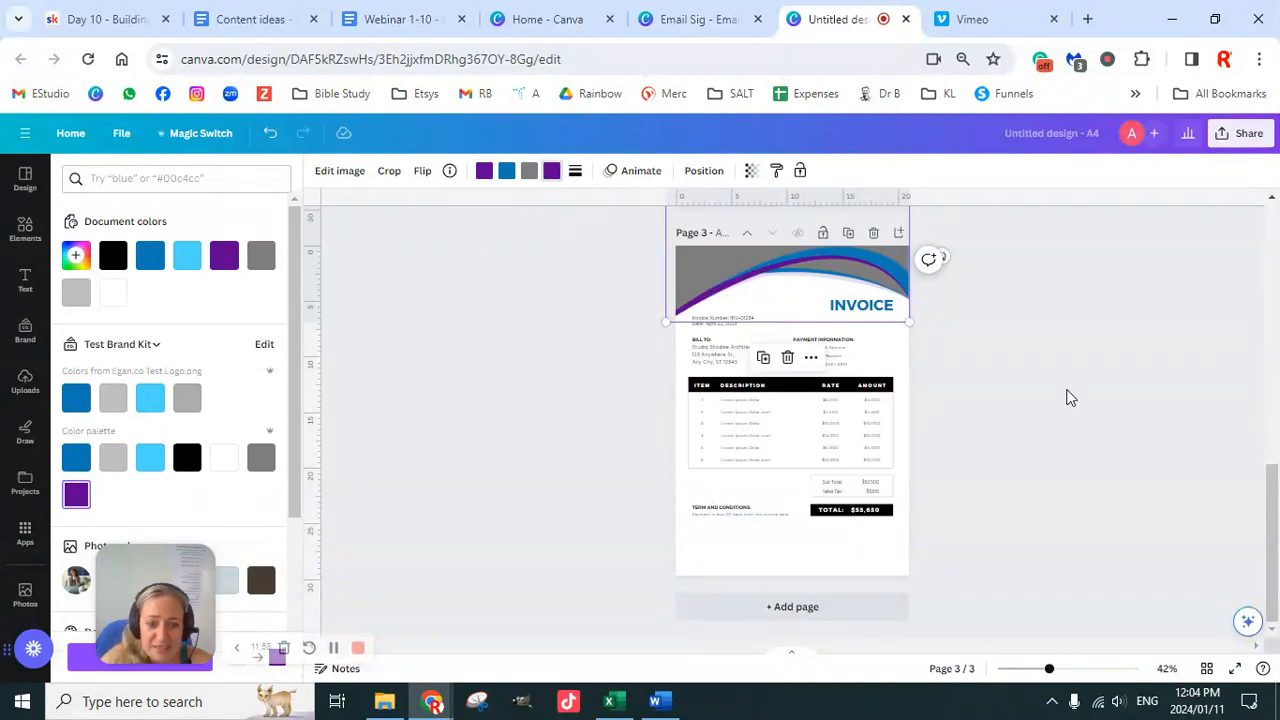
pyautogui.click(988, 437)
# Step: Drag a selection box around all the invoice elements on Page 3
pyautogui.scroll(3, 983, 438)
pyautogui.scroll(8, 983, 438)
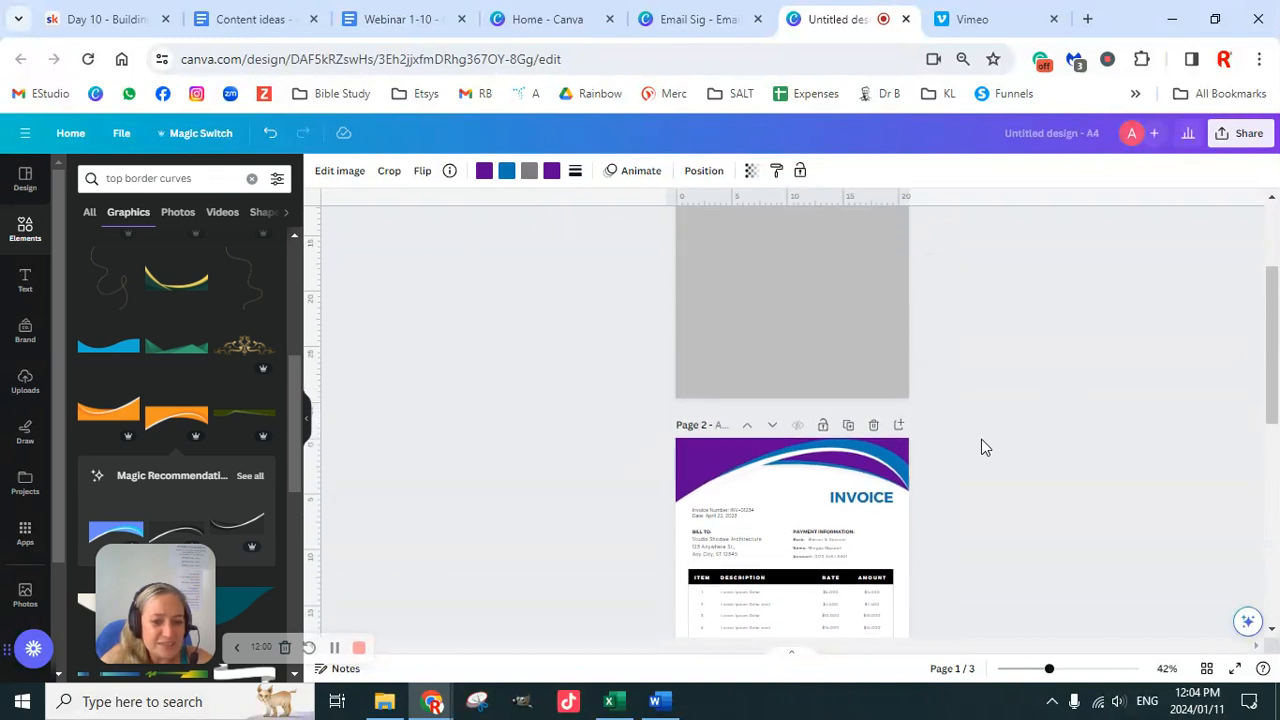
pyautogui.scroll(-5, 981, 440)
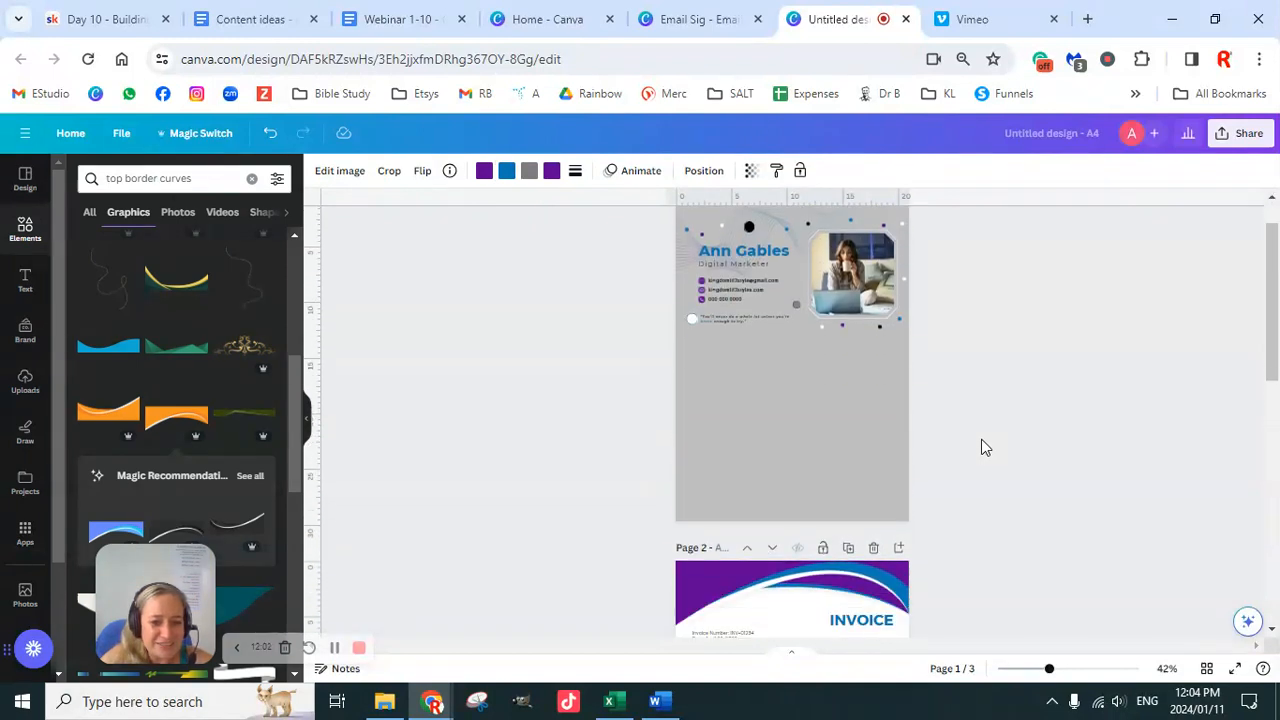
pyautogui.scroll(-3, 981, 447)
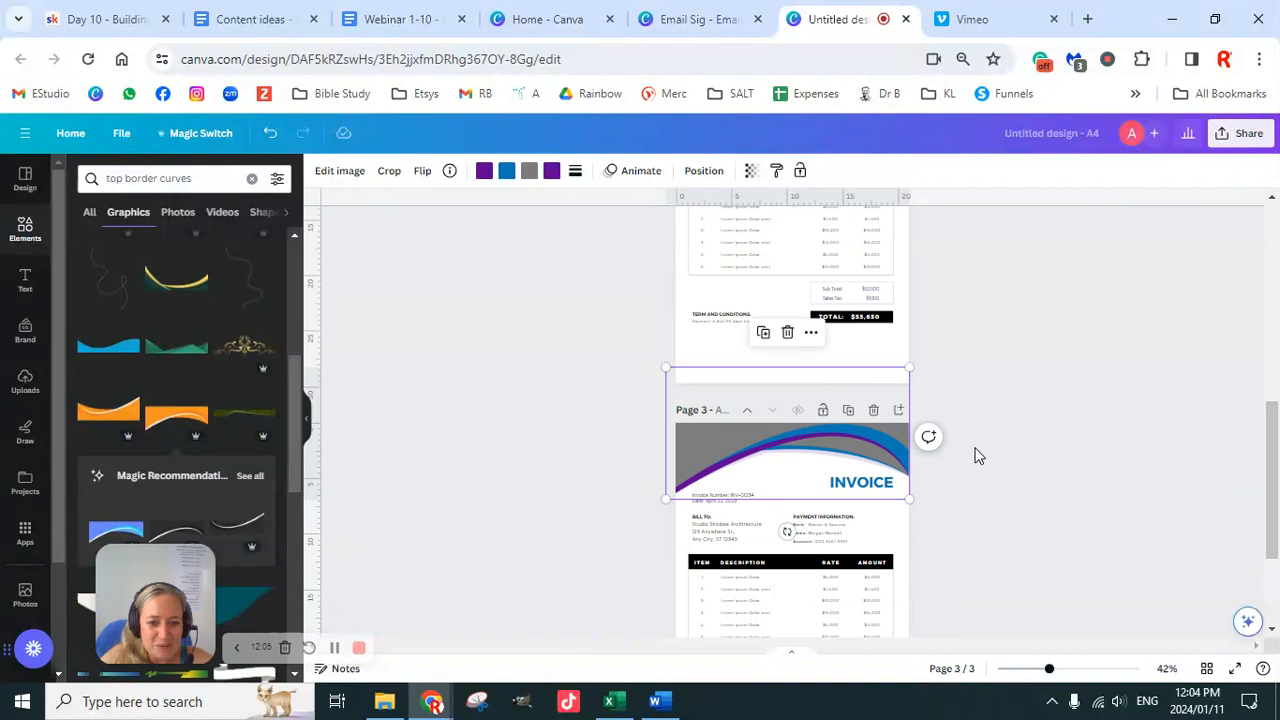
pyautogui.scroll(-2, 979, 456)
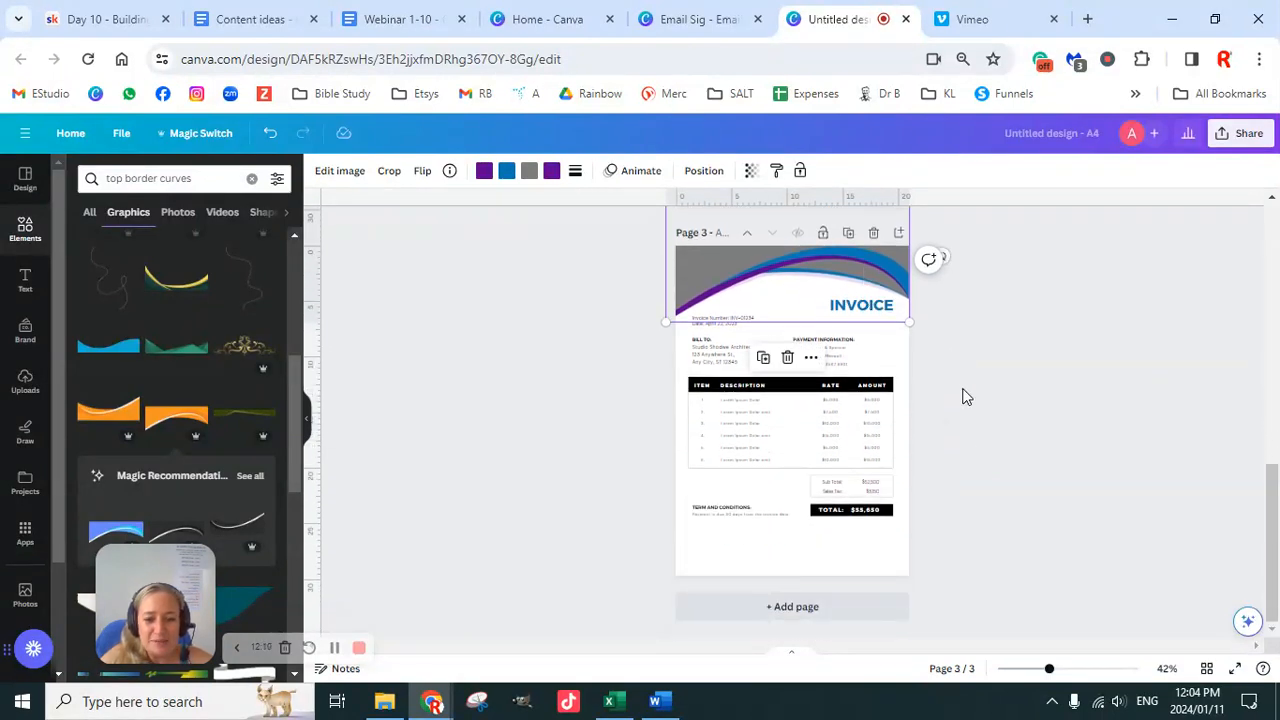
pyautogui.click(976, 347)
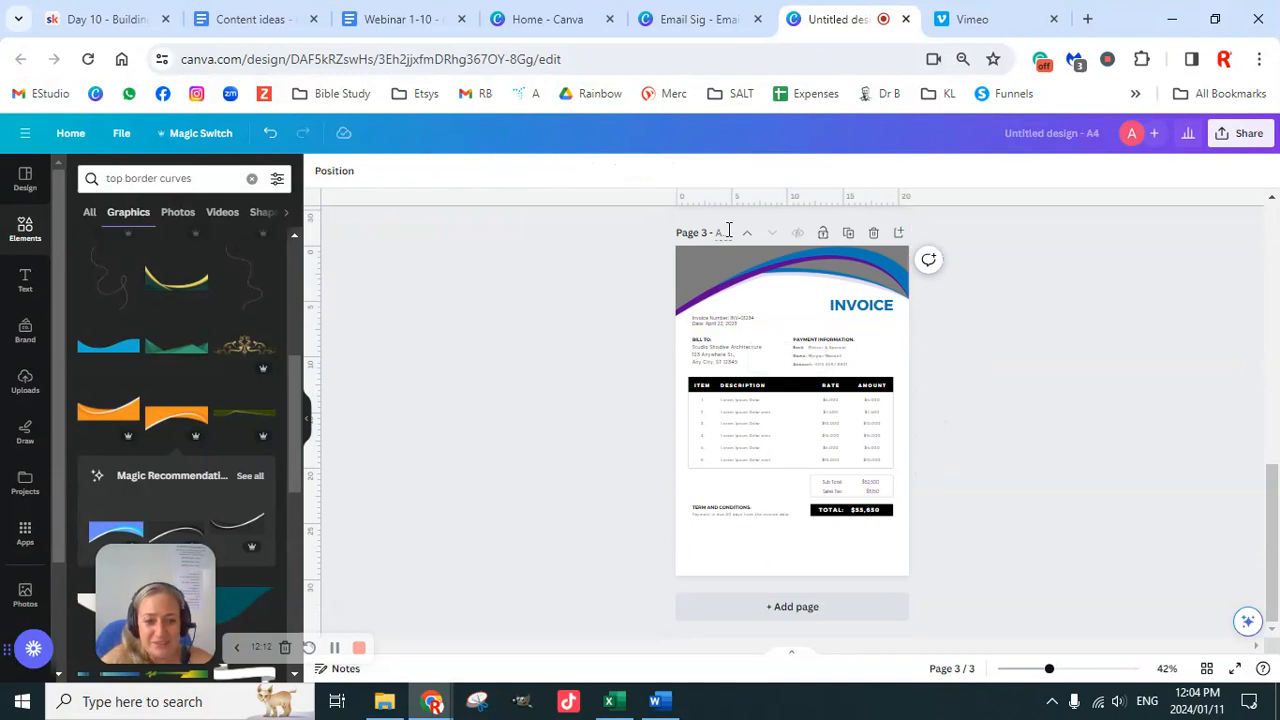
pyautogui.moveTo(644, 233); pyautogui.dragTo(975, 590)
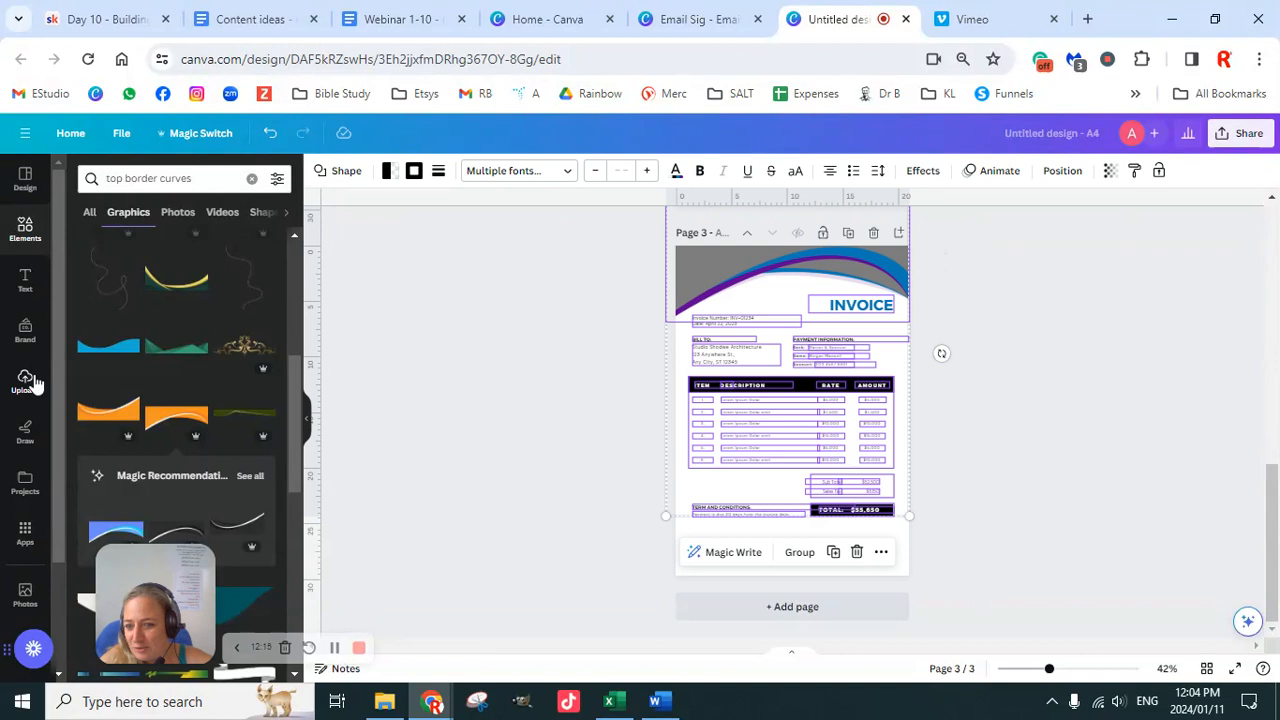
# Step: Shuffle the brand colour palette onto the page 3 invoice until the wave is grey with black table bars
pyautogui.click(25, 332)
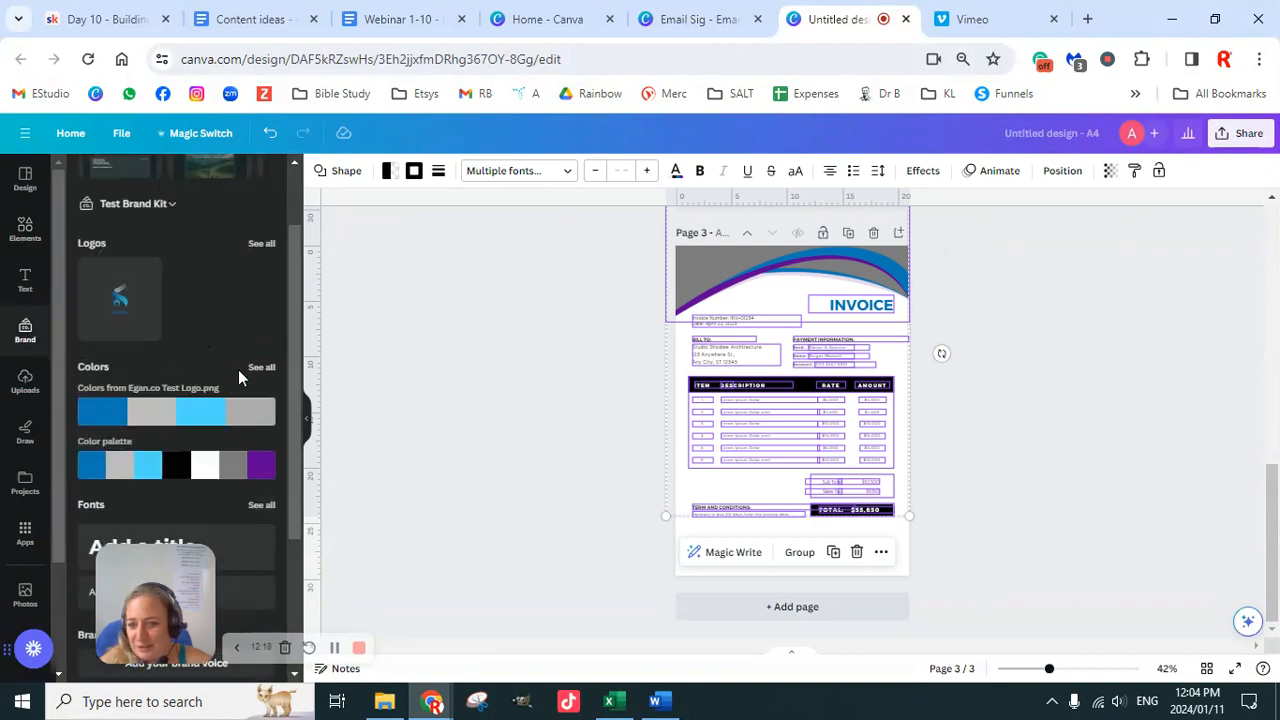
pyautogui.moveTo(171, 463)
pyautogui.click(171, 468)
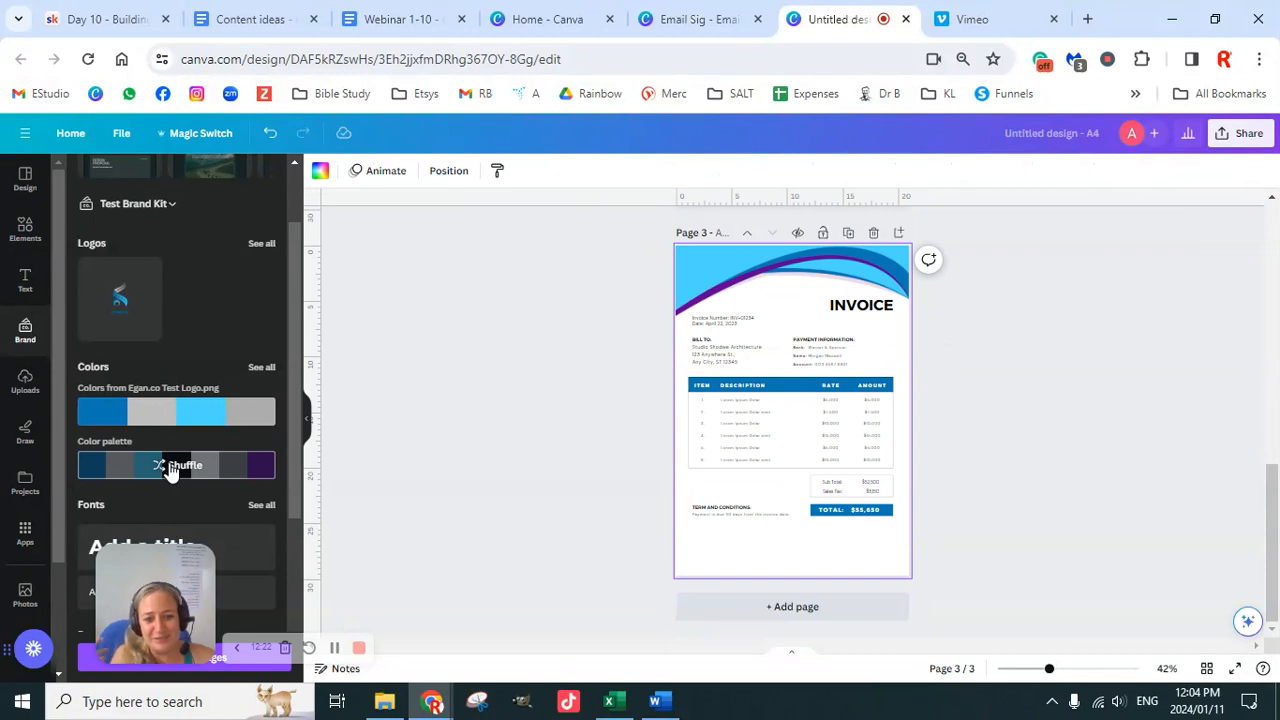
pyautogui.click(171, 468)
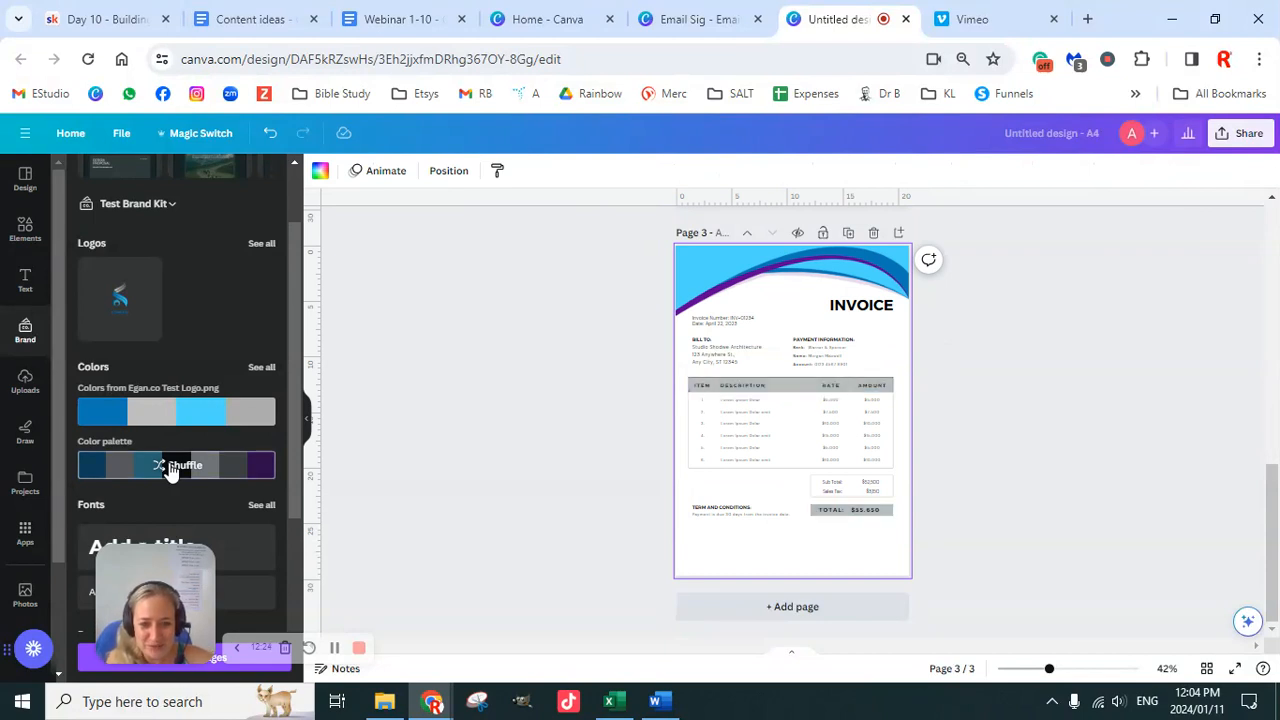
pyautogui.click(172, 468)
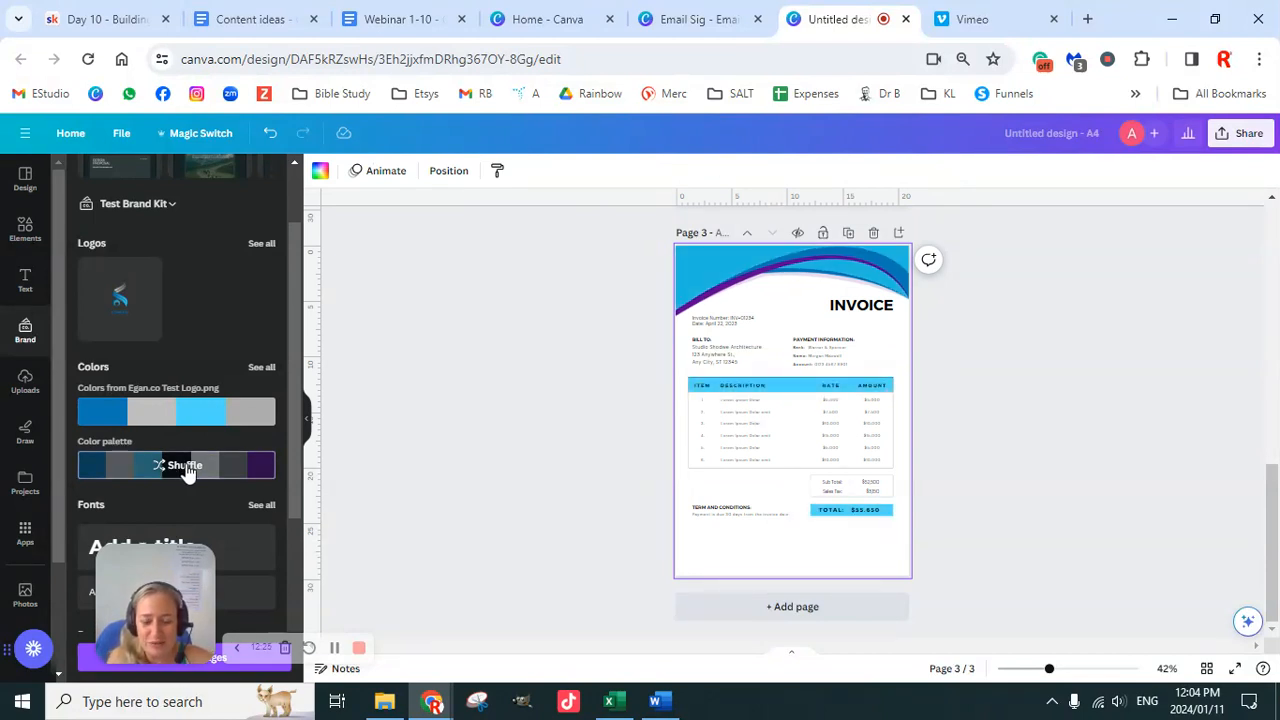
pyautogui.click(181, 470)
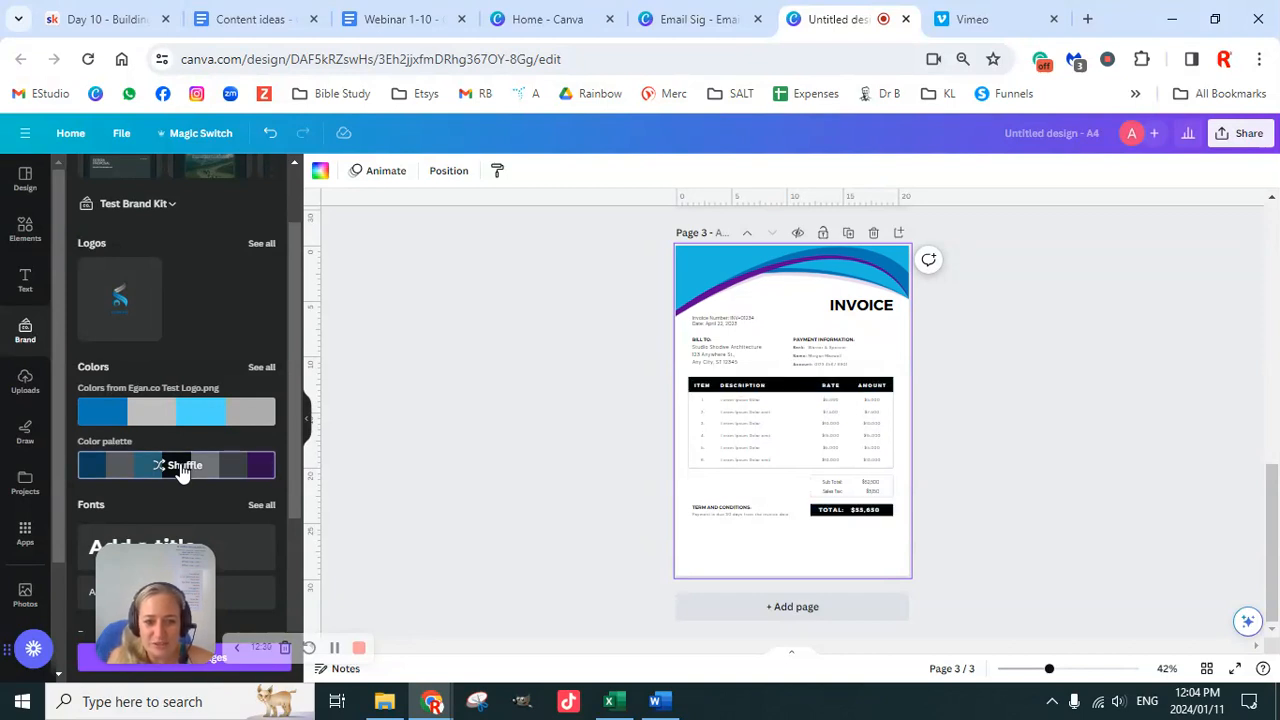
pyautogui.click(181, 470)
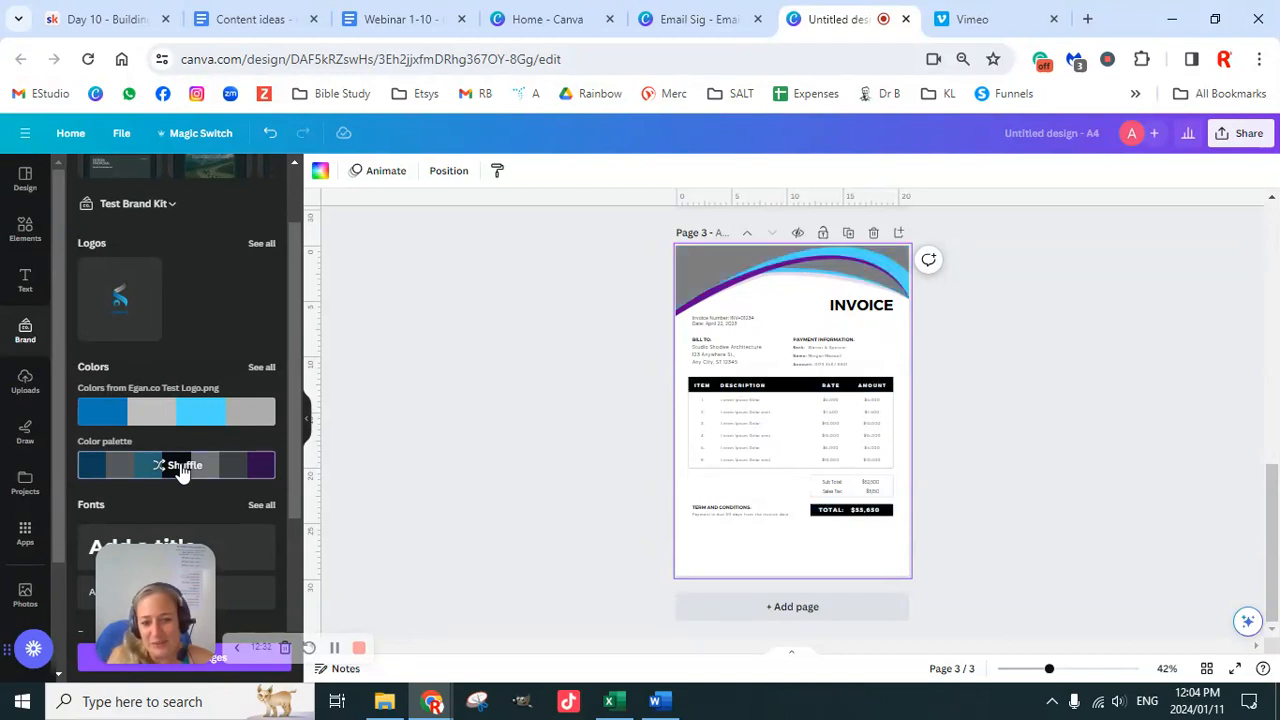
pyautogui.click(181, 470)
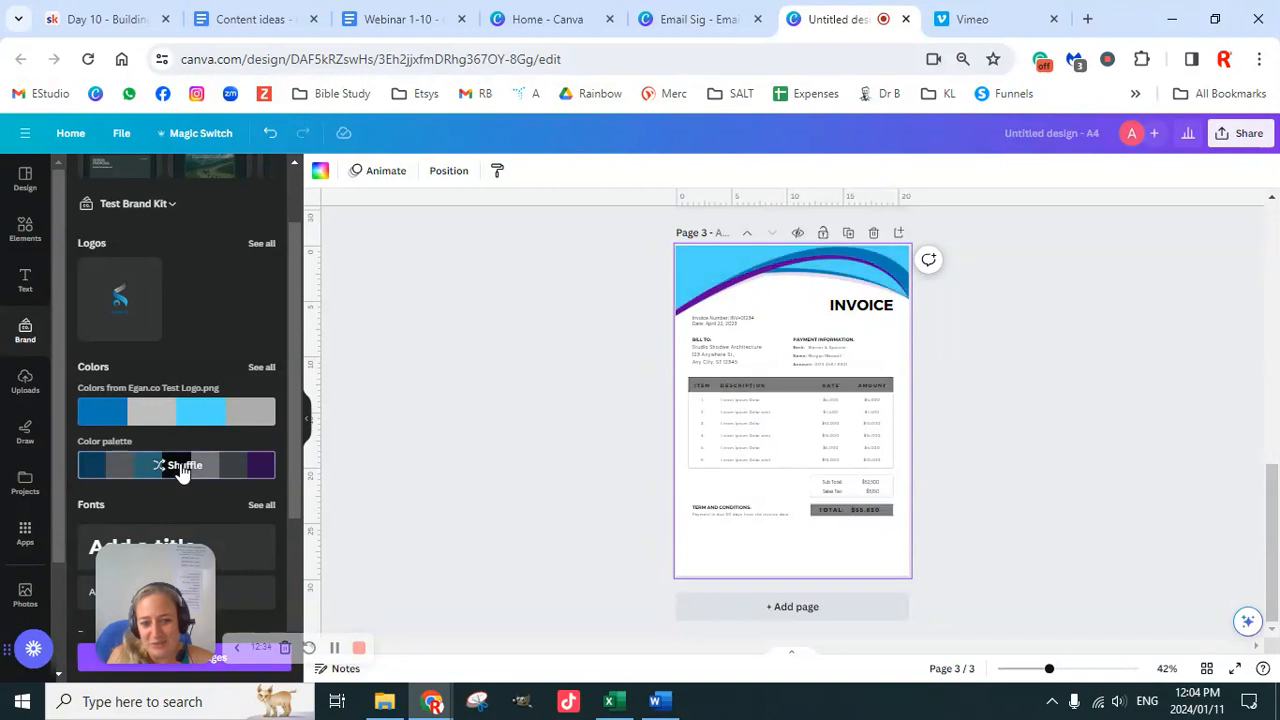
pyautogui.click(181, 470)
pyautogui.click(181, 470)
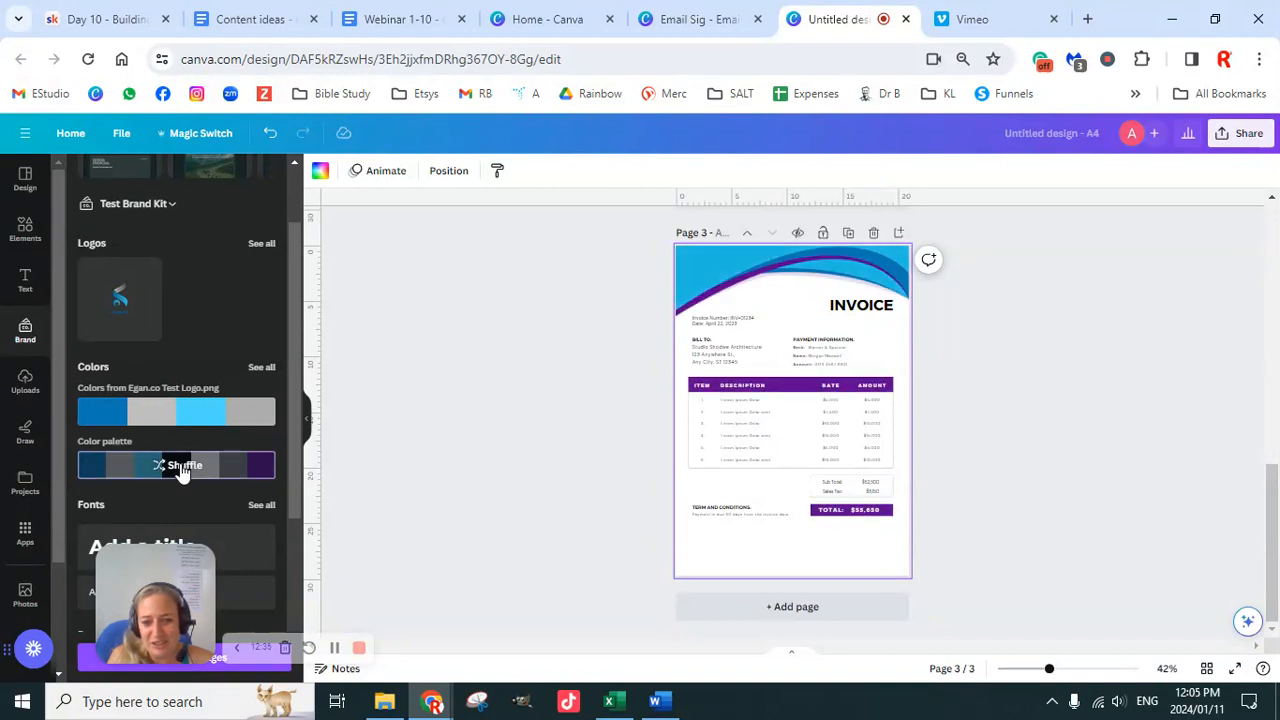
pyautogui.click(181, 470)
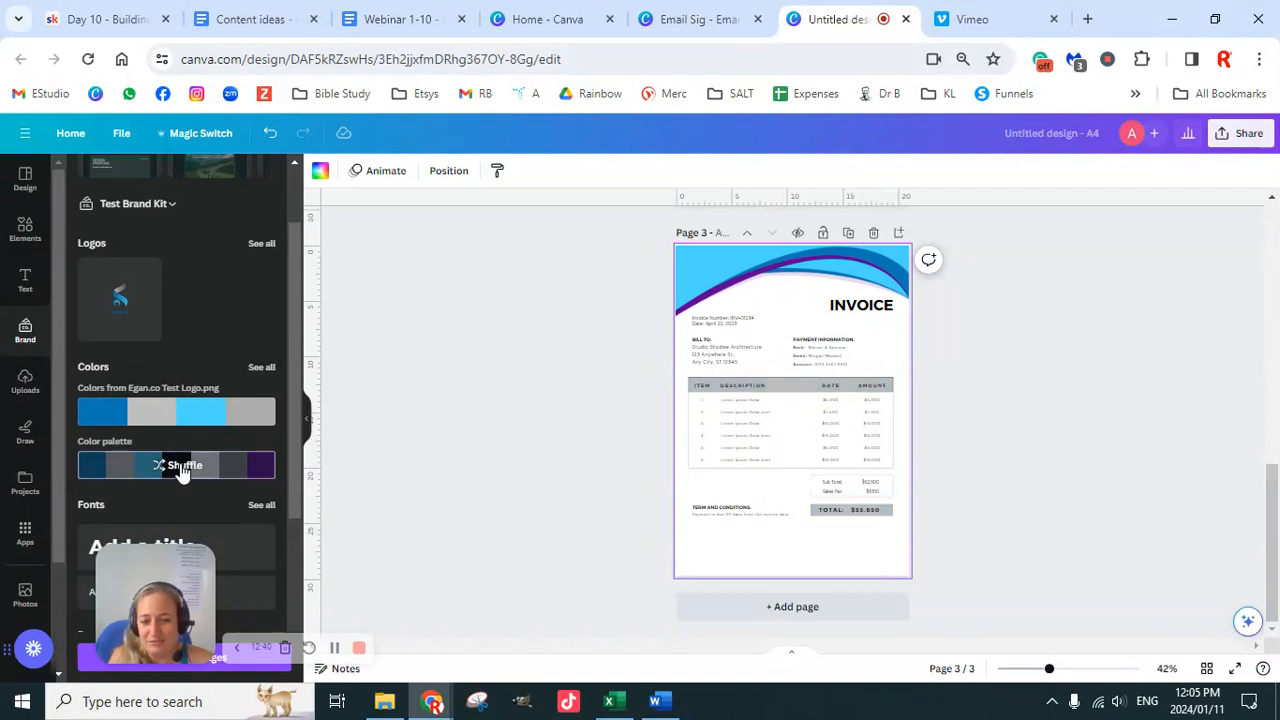
pyautogui.click(181, 470)
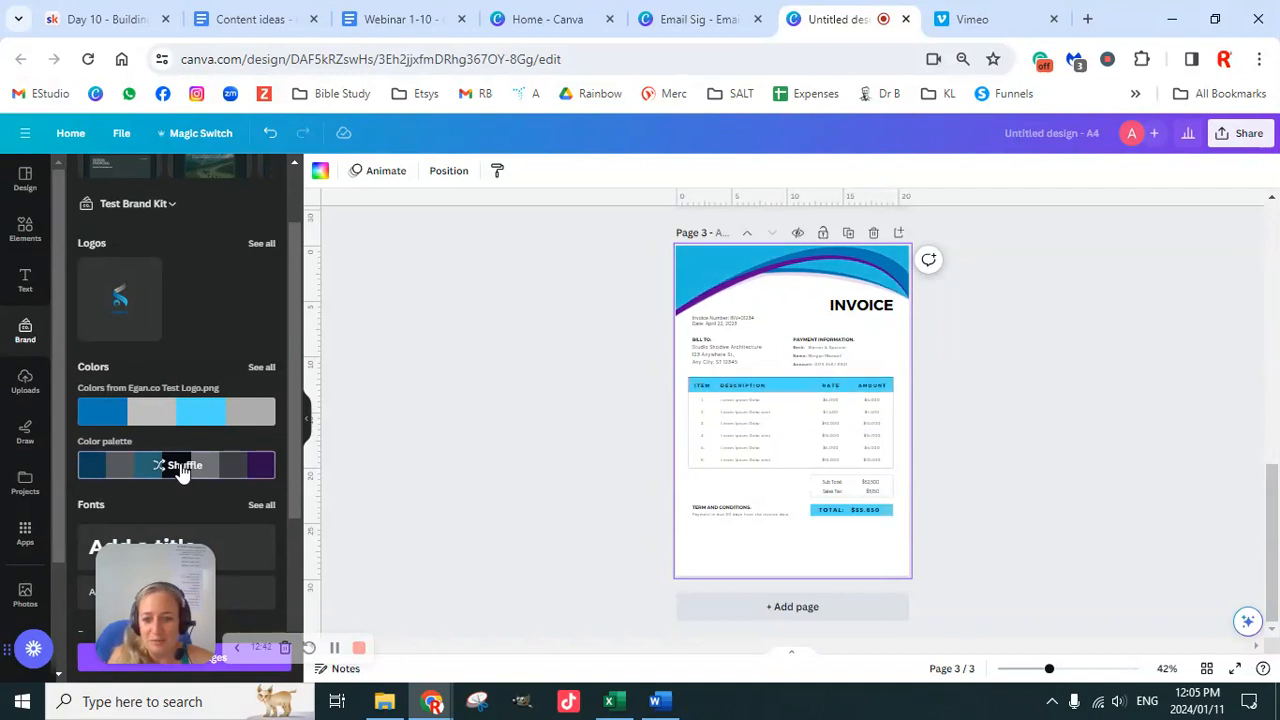
pyautogui.click(181, 470)
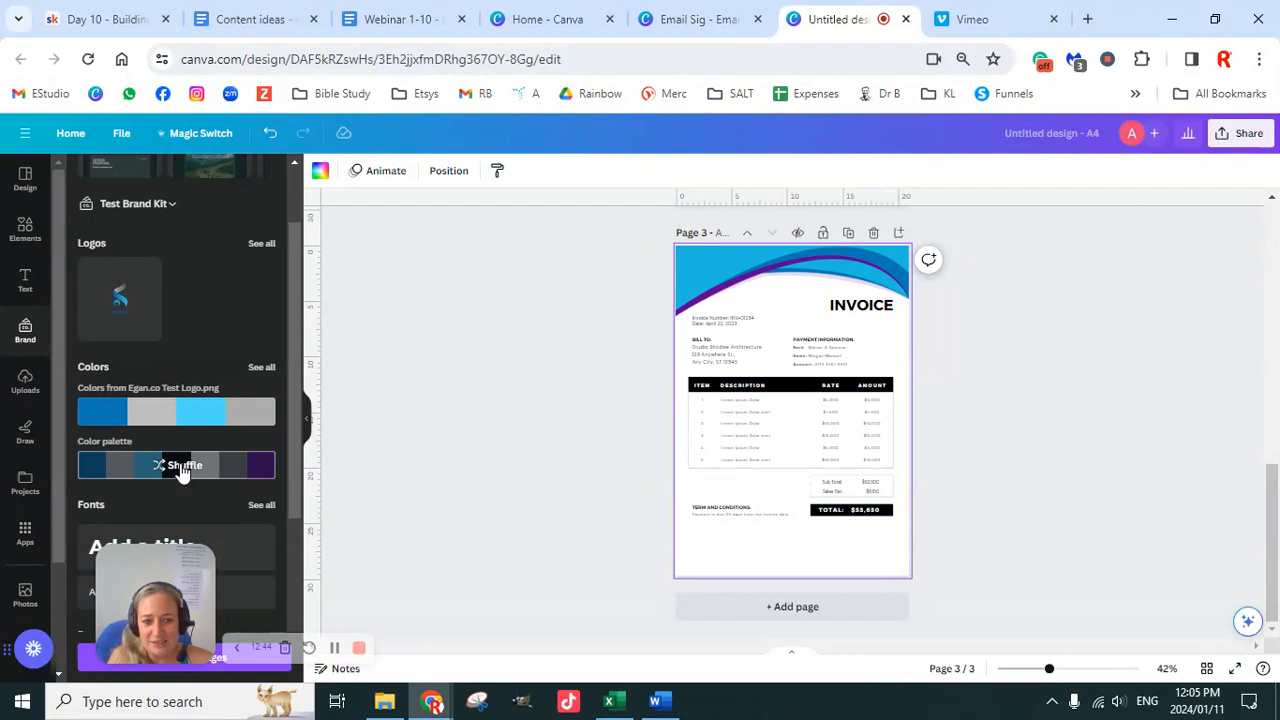
pyautogui.click(181, 470)
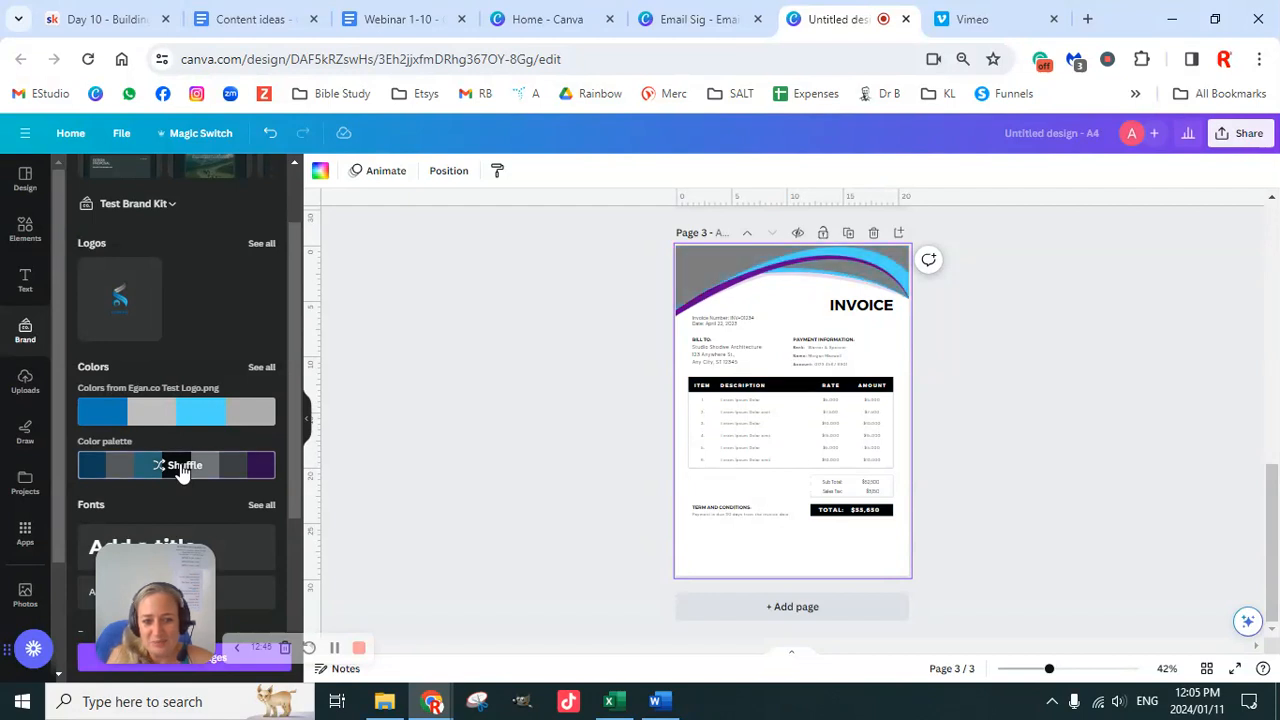
pyautogui.click(1000, 375)
# Step: Duplicate the purple header wave on page 2 and drag the copy down the page
pyautogui.scroll(4, 974, 438)
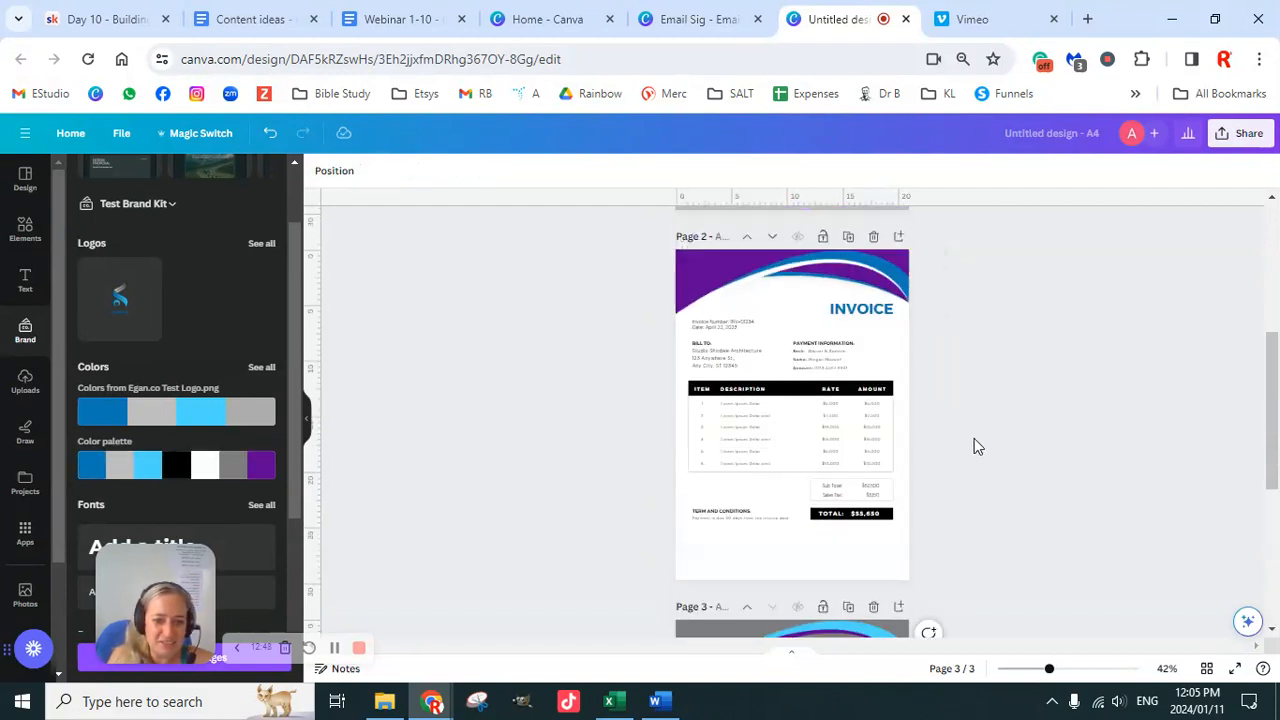
pyautogui.scroll(4, 974, 438)
pyautogui.scroll(-2, 974, 438)
pyautogui.scroll(-2, 974, 438)
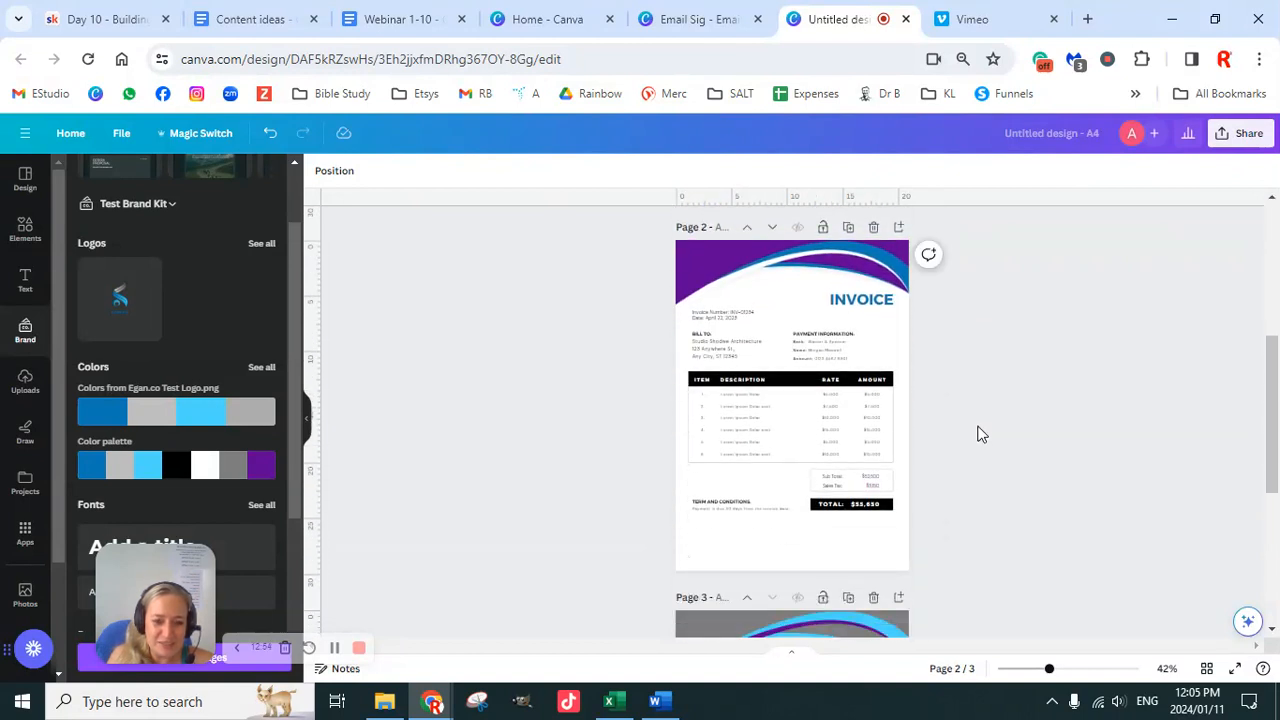
pyautogui.scroll(-1, 973, 451)
pyautogui.scroll(-3, 974, 454)
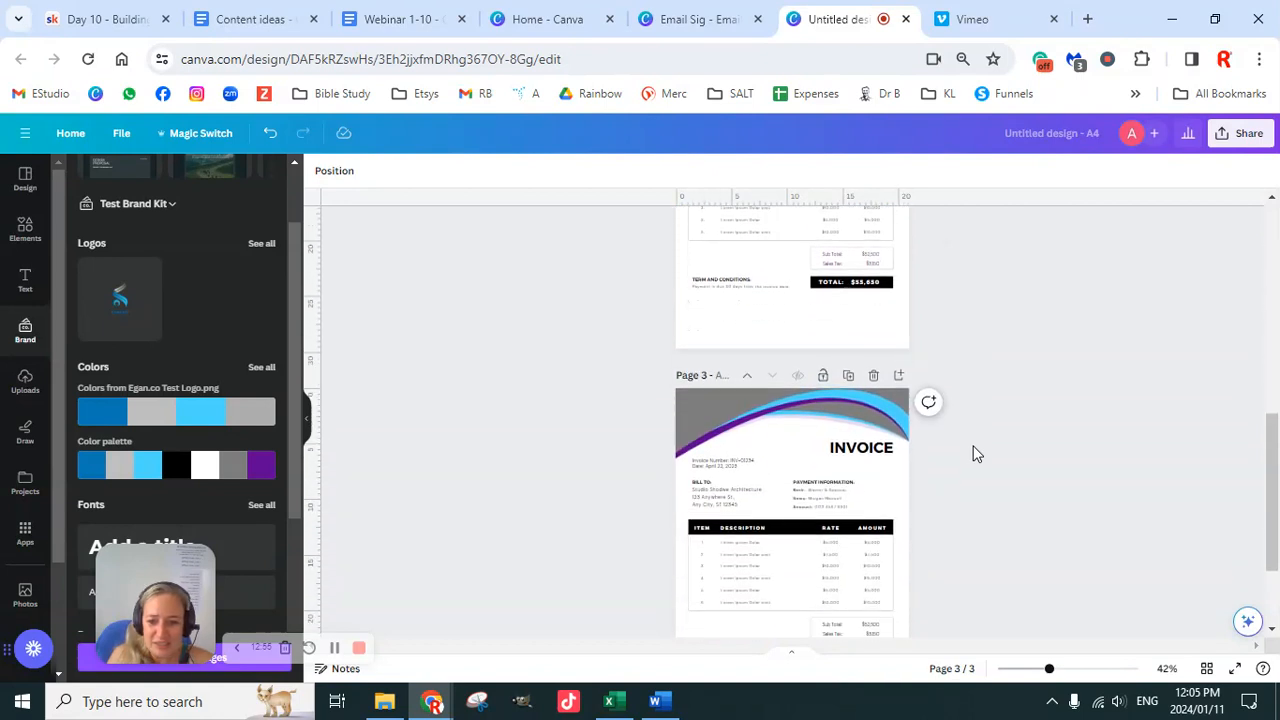
pyautogui.scroll(4, 990, 390)
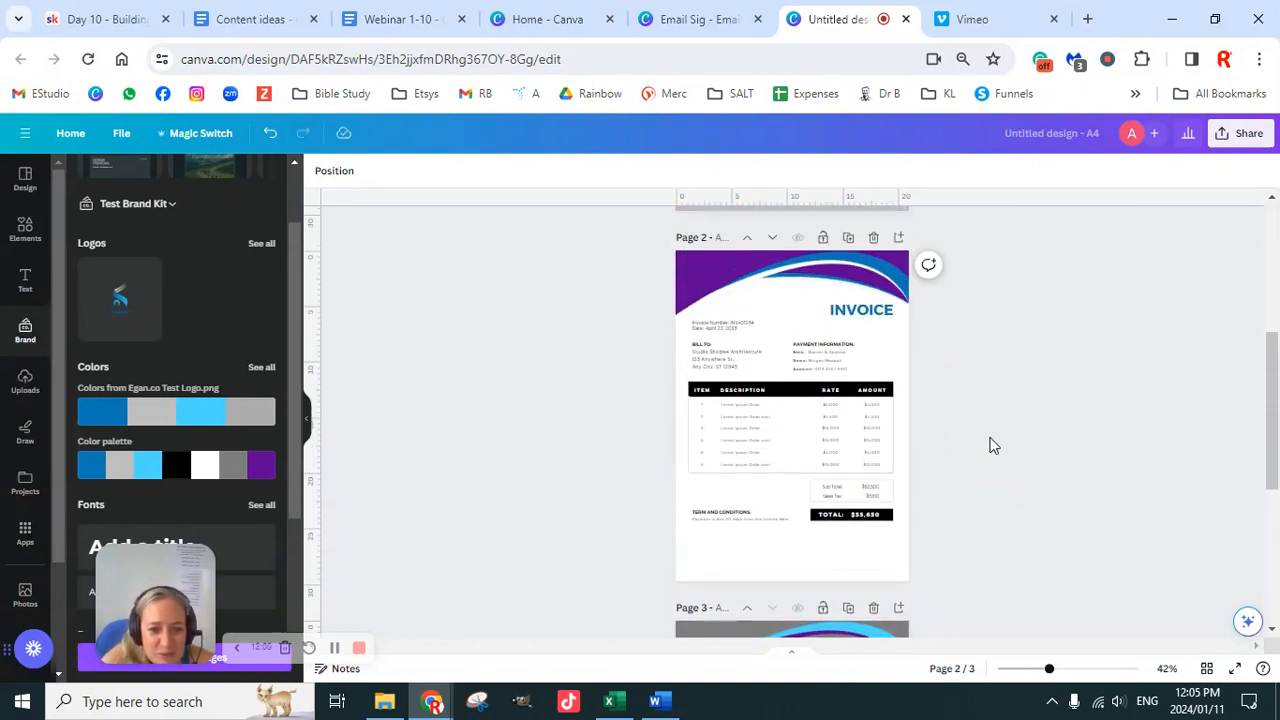
pyautogui.click(786, 282)
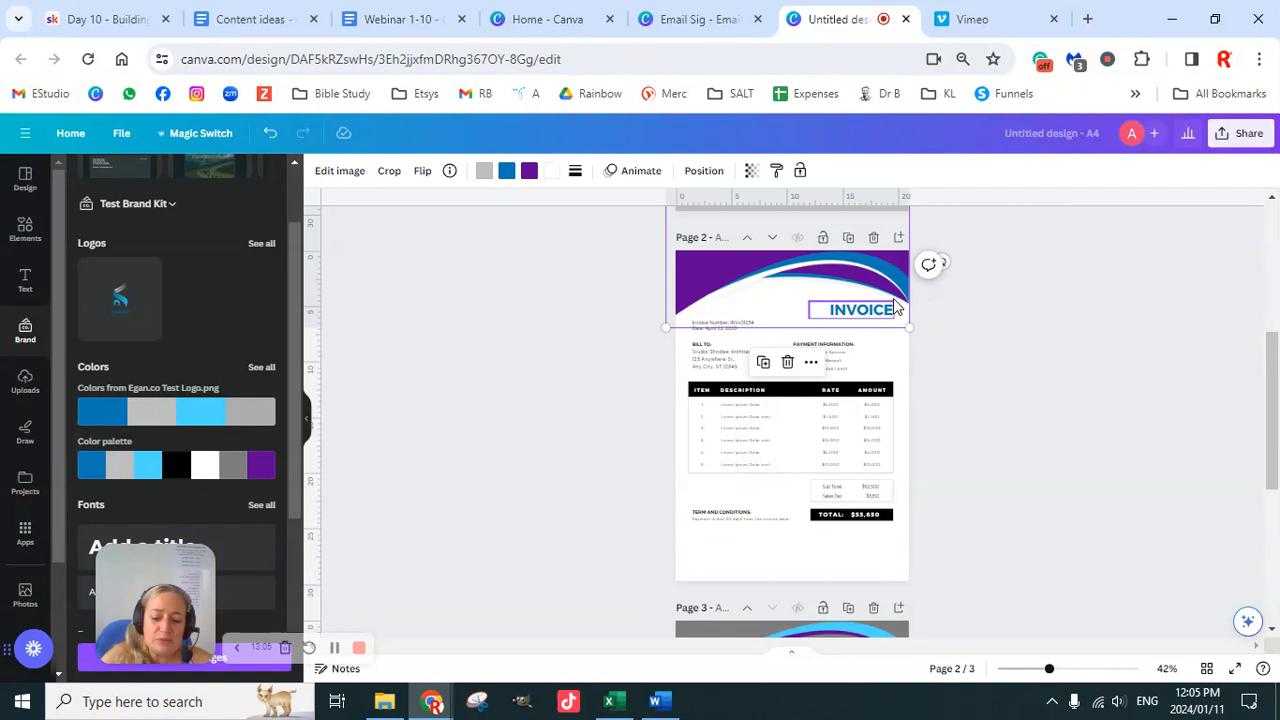
pyautogui.hotkey('ctrl', 'v')
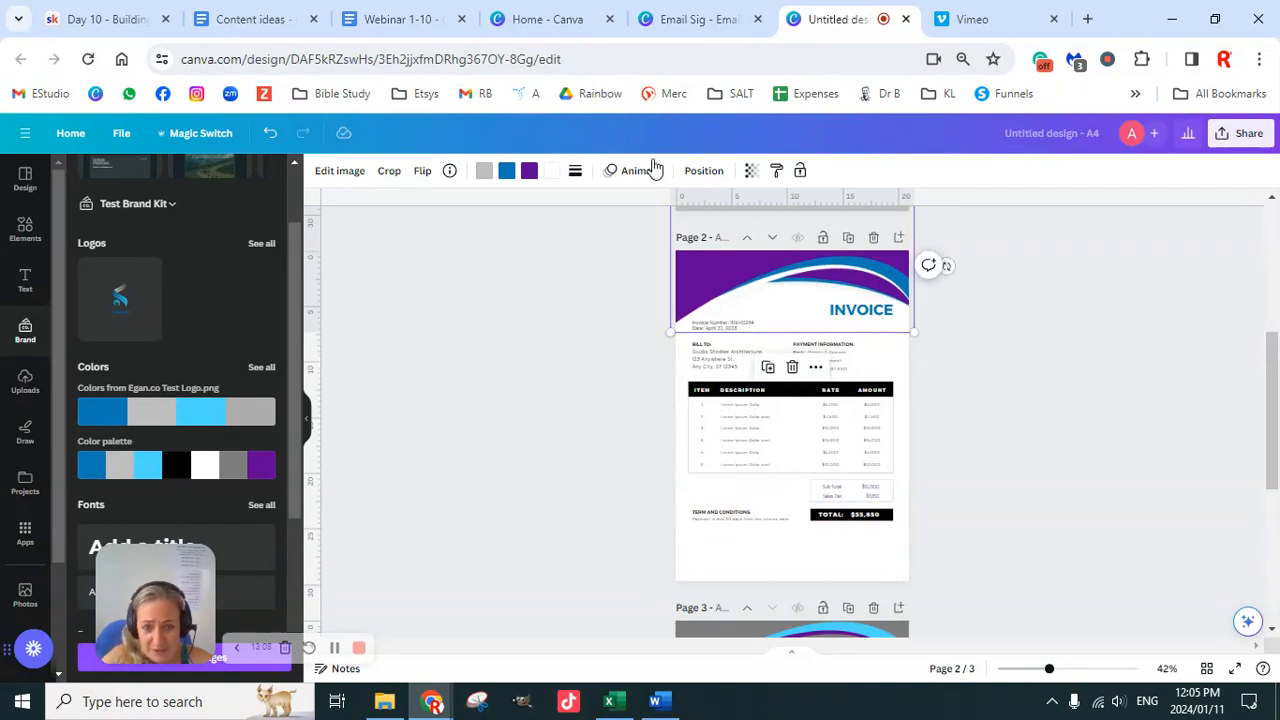
pyautogui.moveTo(812, 290); pyautogui.dragTo(793, 433)
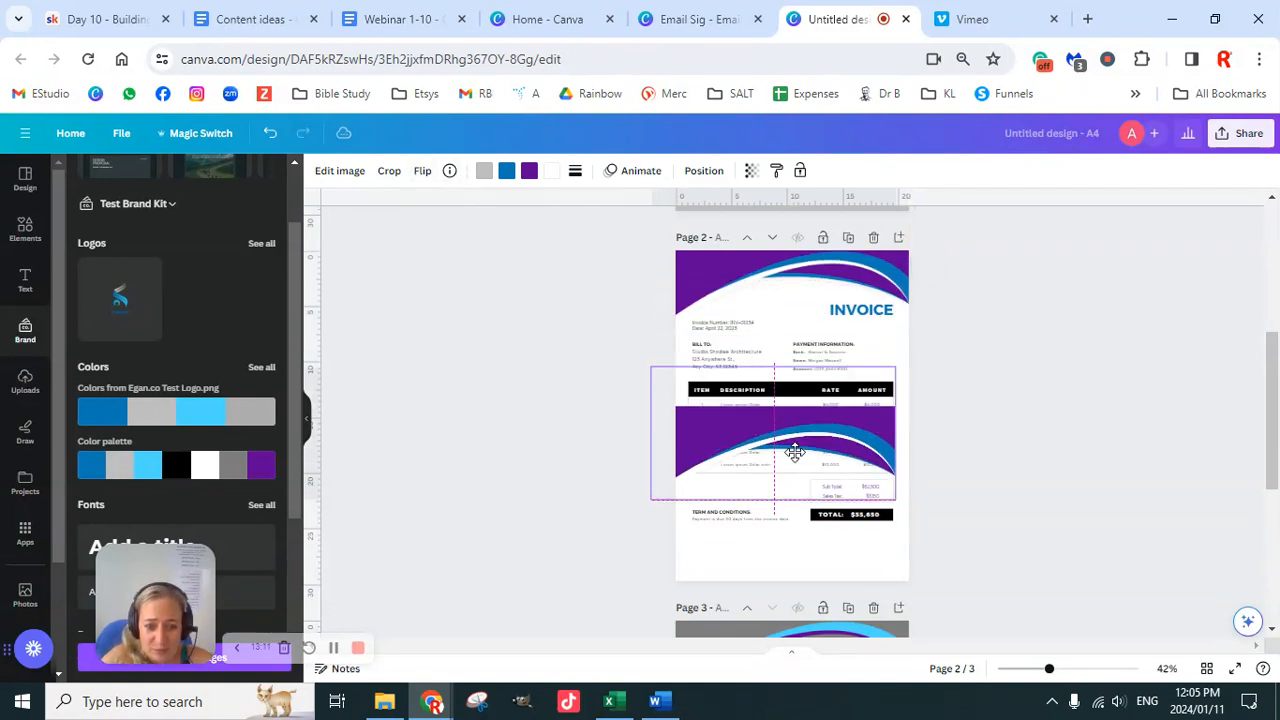
# Step: Flip the wave copy vertically and horizontally and place it along the page bottom as a footer
pyautogui.click(421, 171)
pyautogui.click(456, 243)
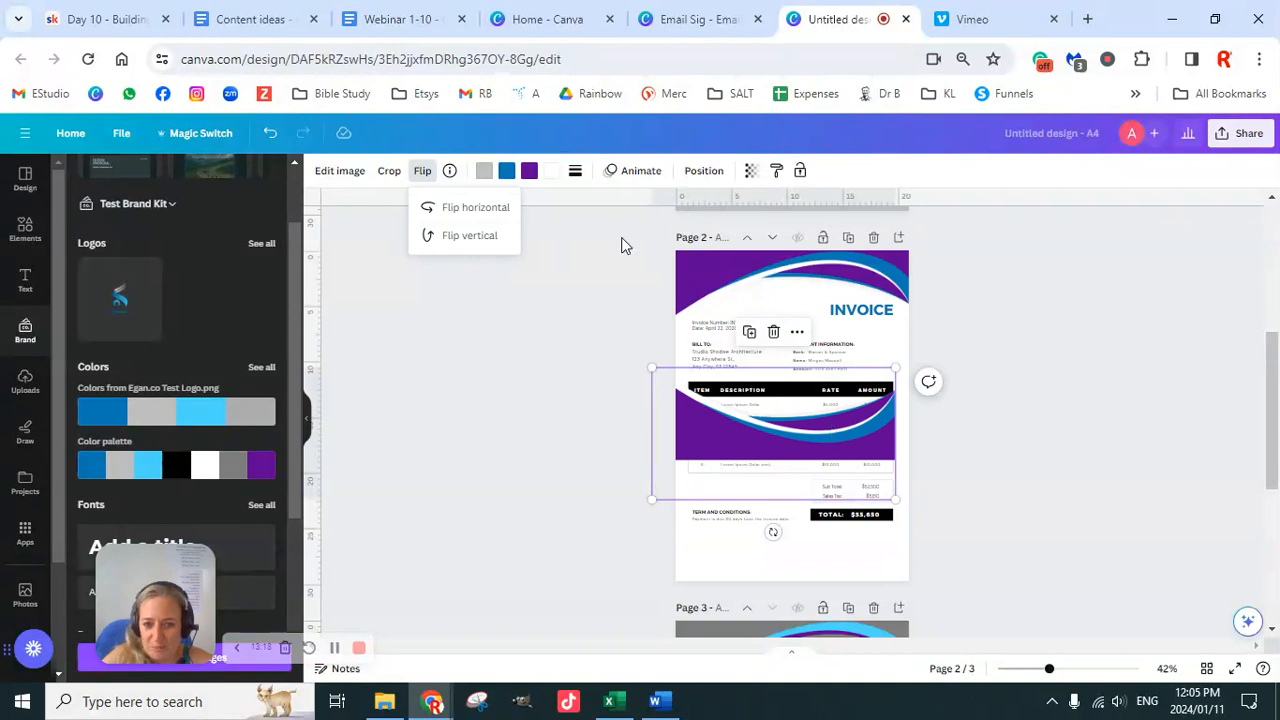
pyautogui.click(466, 208)
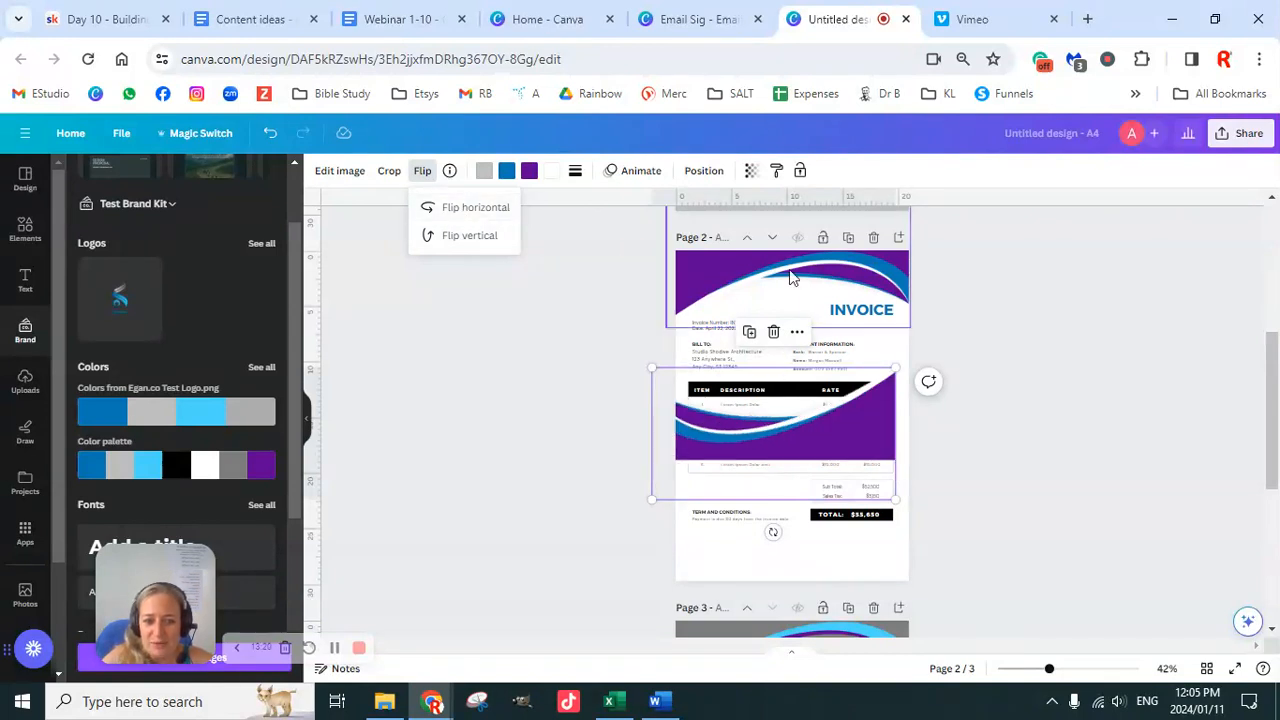
pyautogui.moveTo(833, 421); pyautogui.dragTo(855, 556)
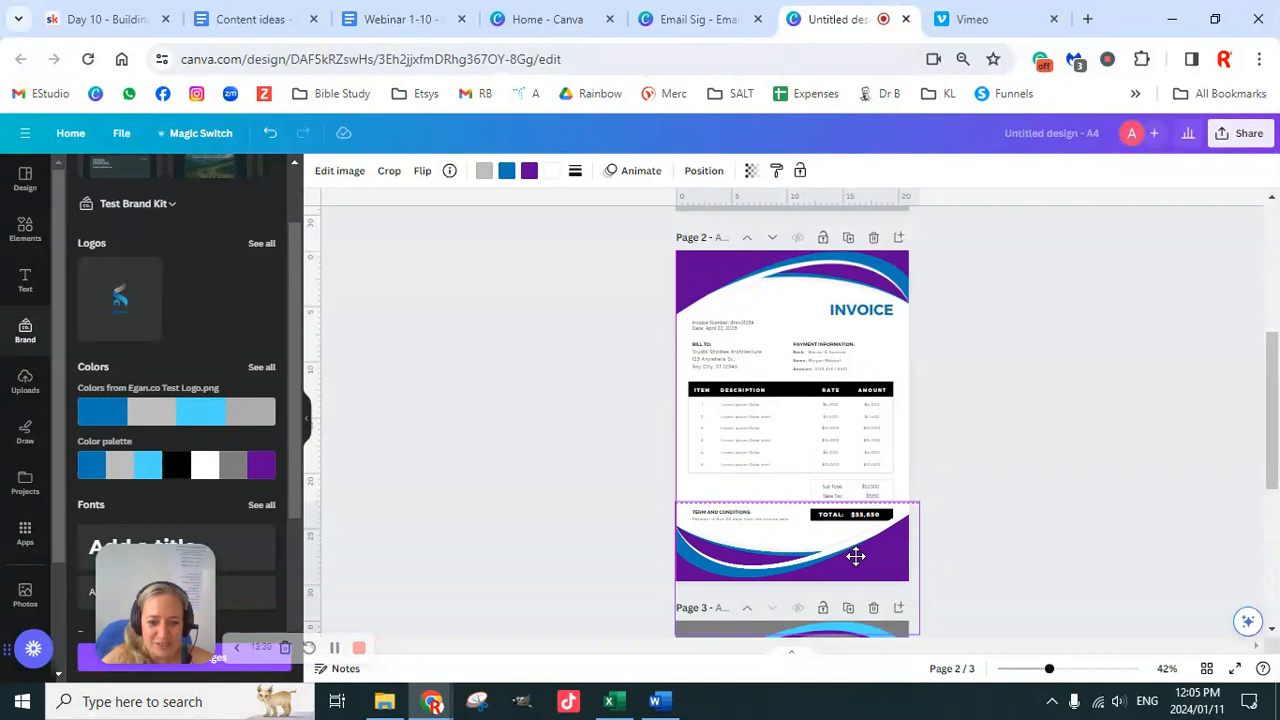
pyautogui.click(998, 463)
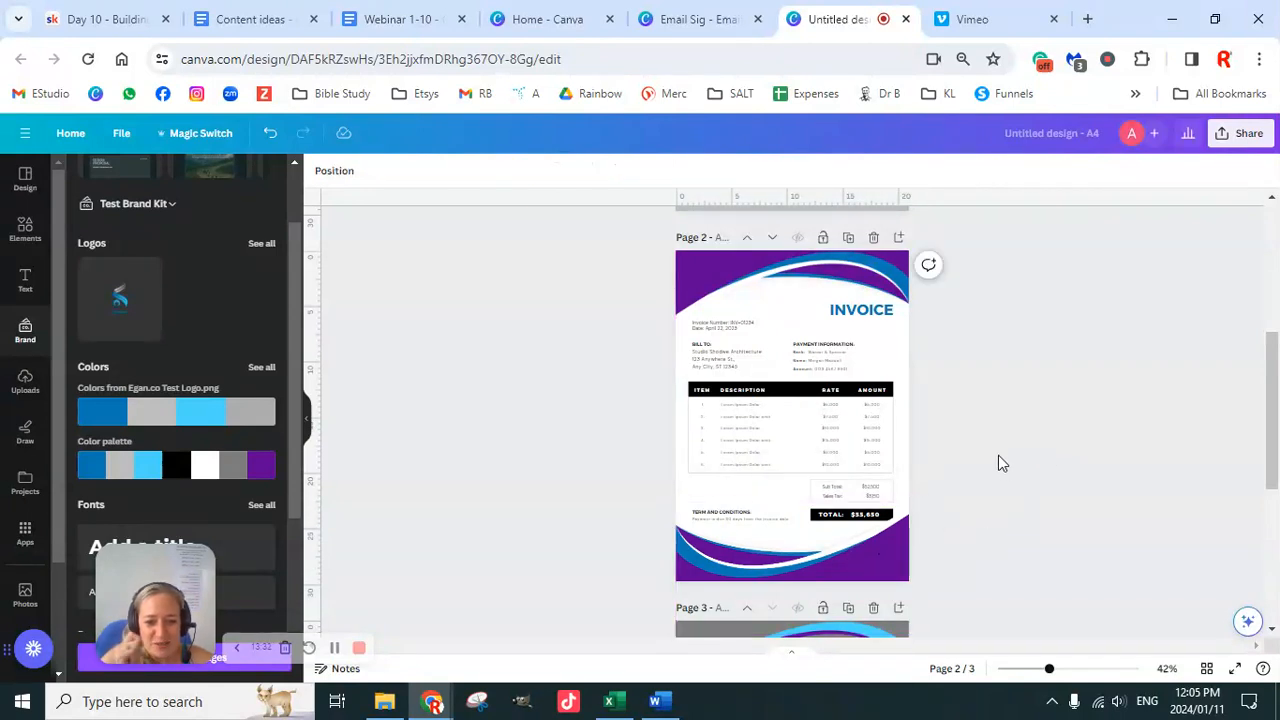
# Step: Delete page 3 from the design
pyautogui.scroll(-1, 998, 460)
pyautogui.scroll(1, 996, 470)
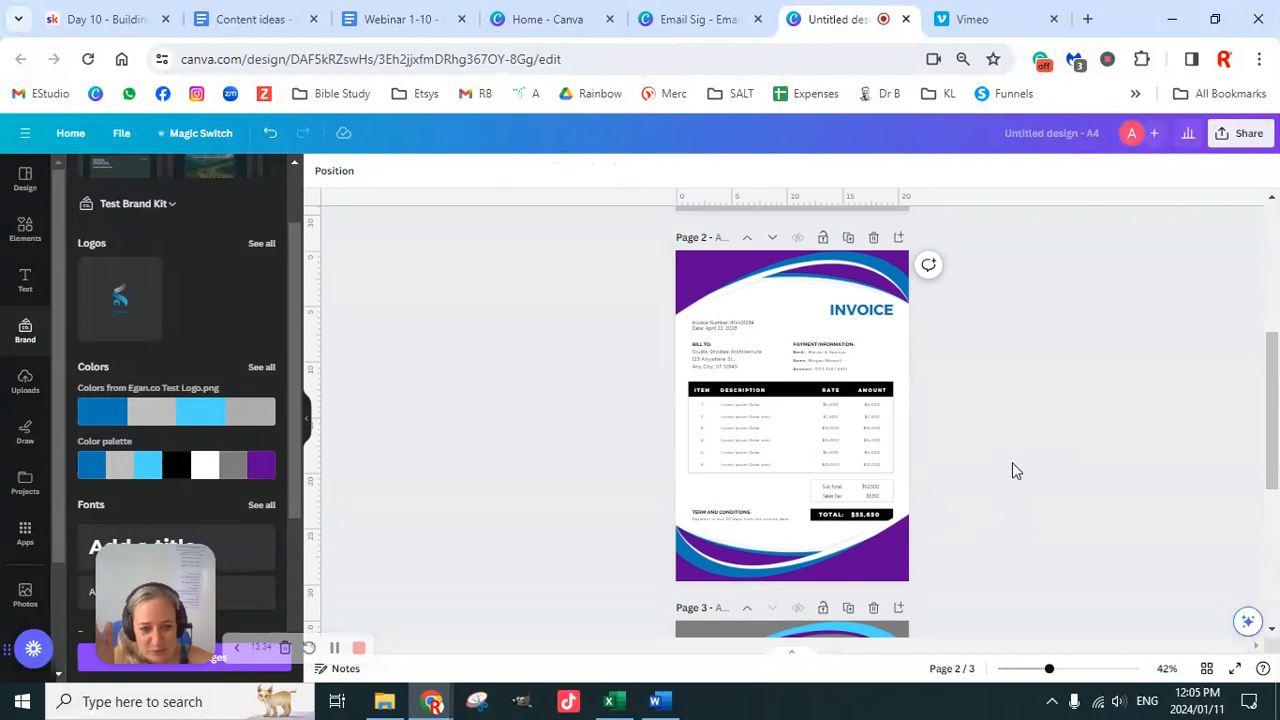
pyautogui.scroll(-2, 971, 590)
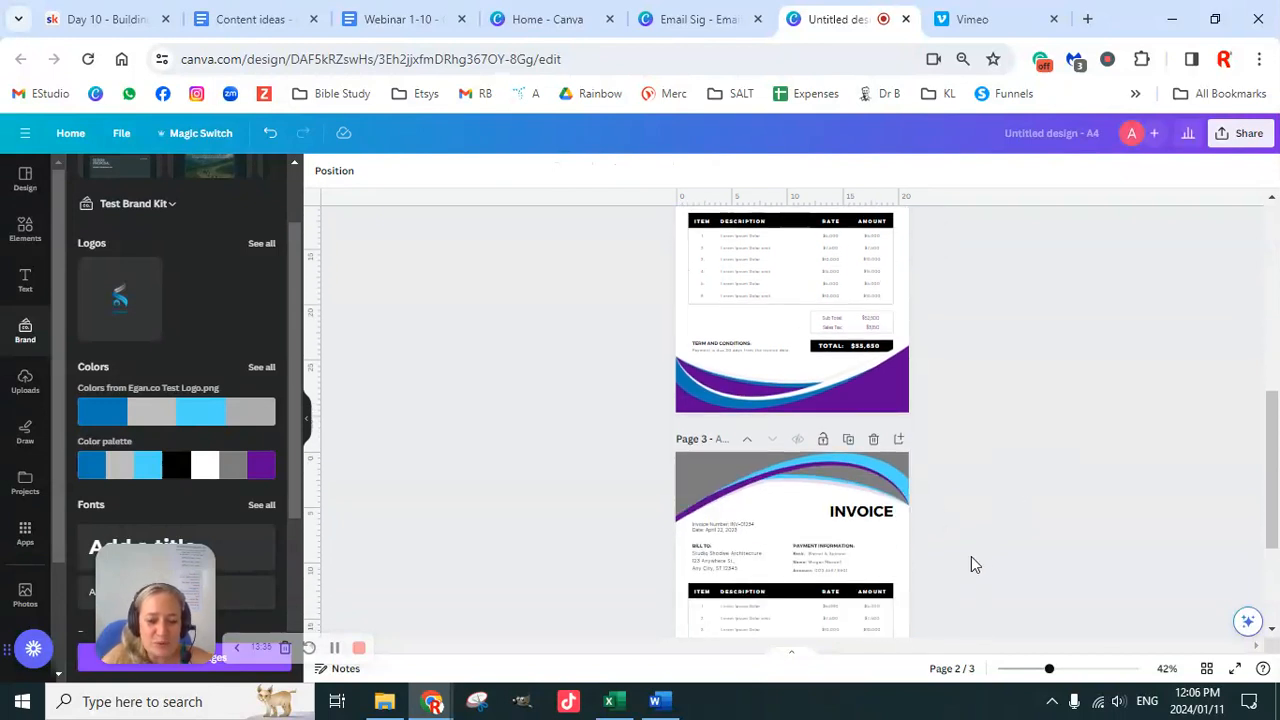
pyautogui.click(876, 423)
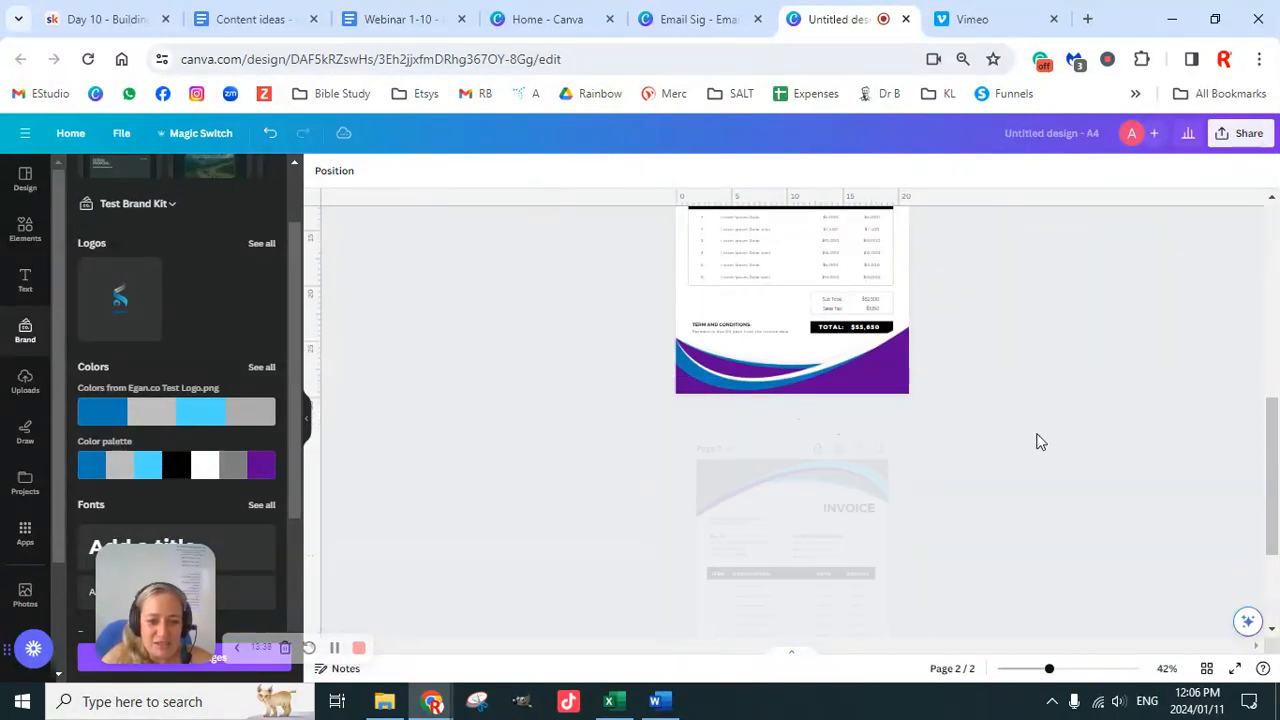
# Step: Select several invoice elements, then select the name text box on page 1
pyautogui.moveTo(634, 315); pyautogui.dragTo(986, 497)
pyautogui.scroll(5, 1043, 434)
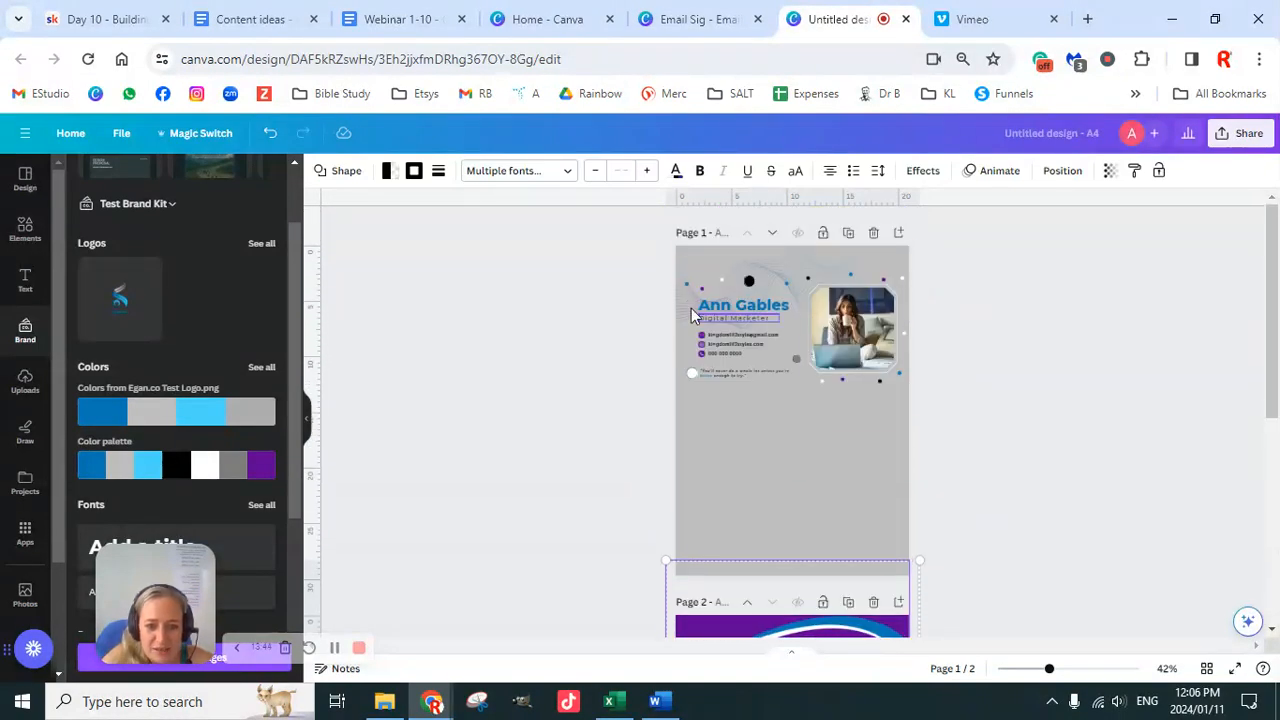
pyautogui.click(754, 311)
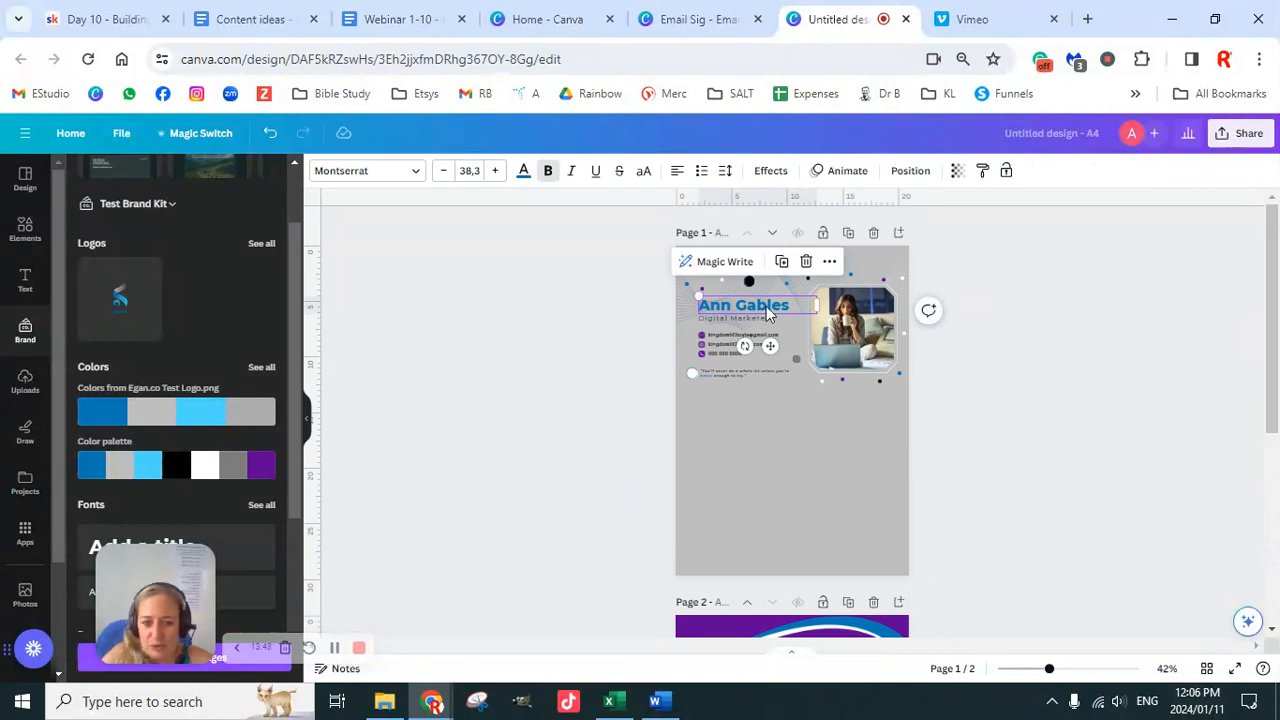
pyautogui.click(994, 472)
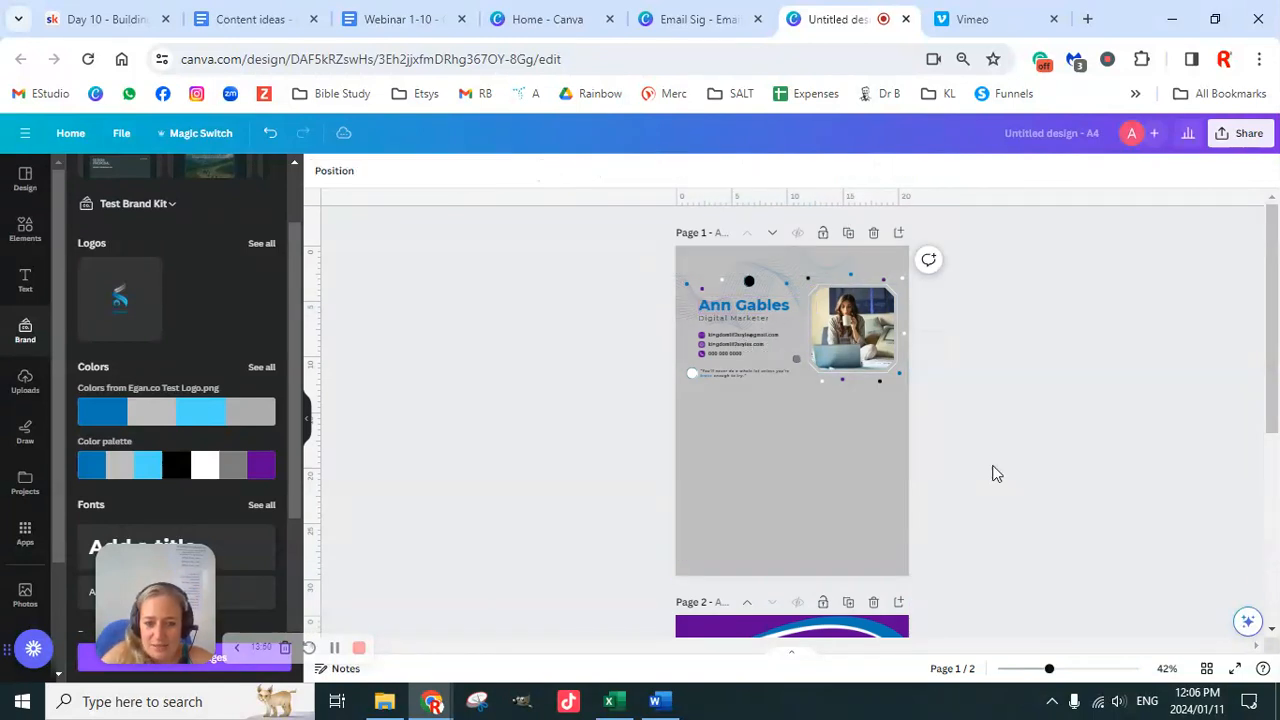
pyautogui.click(771, 313)
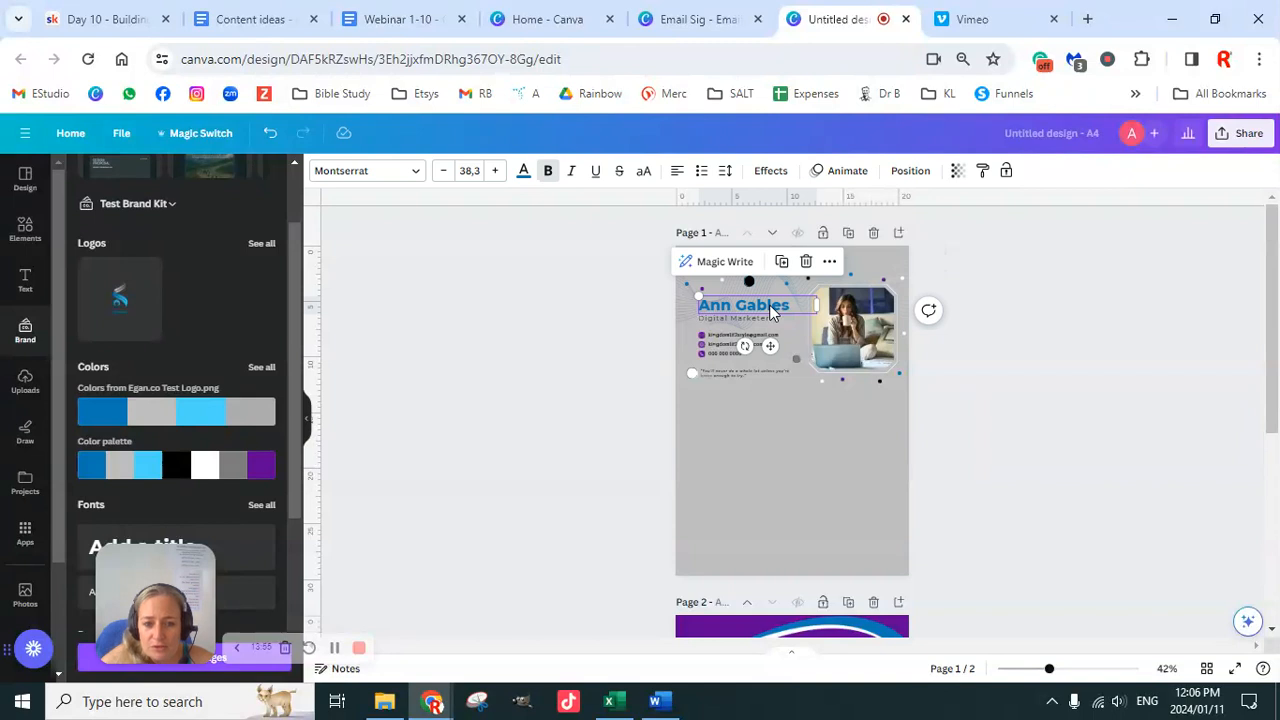
pyautogui.scroll(-3, 943, 466)
# Step: Recolour the invoice table's black header row blue
pyautogui.click(858, 394)
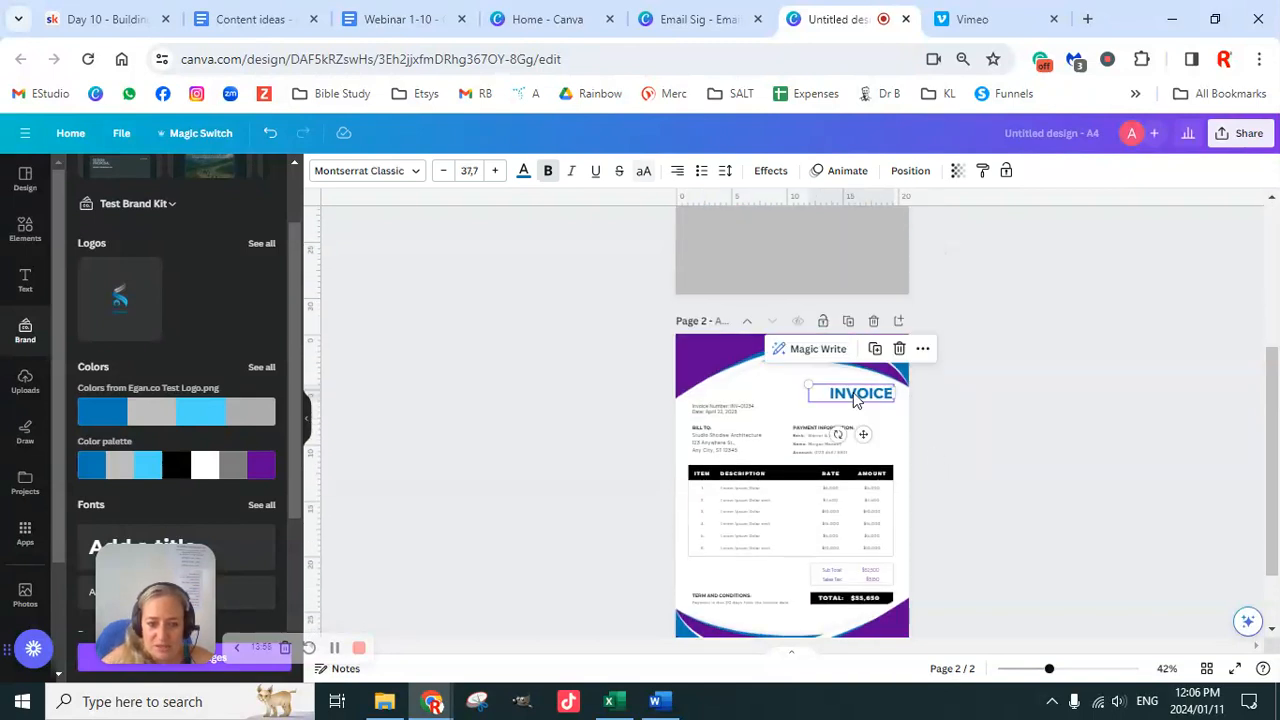
pyautogui.click(808, 474)
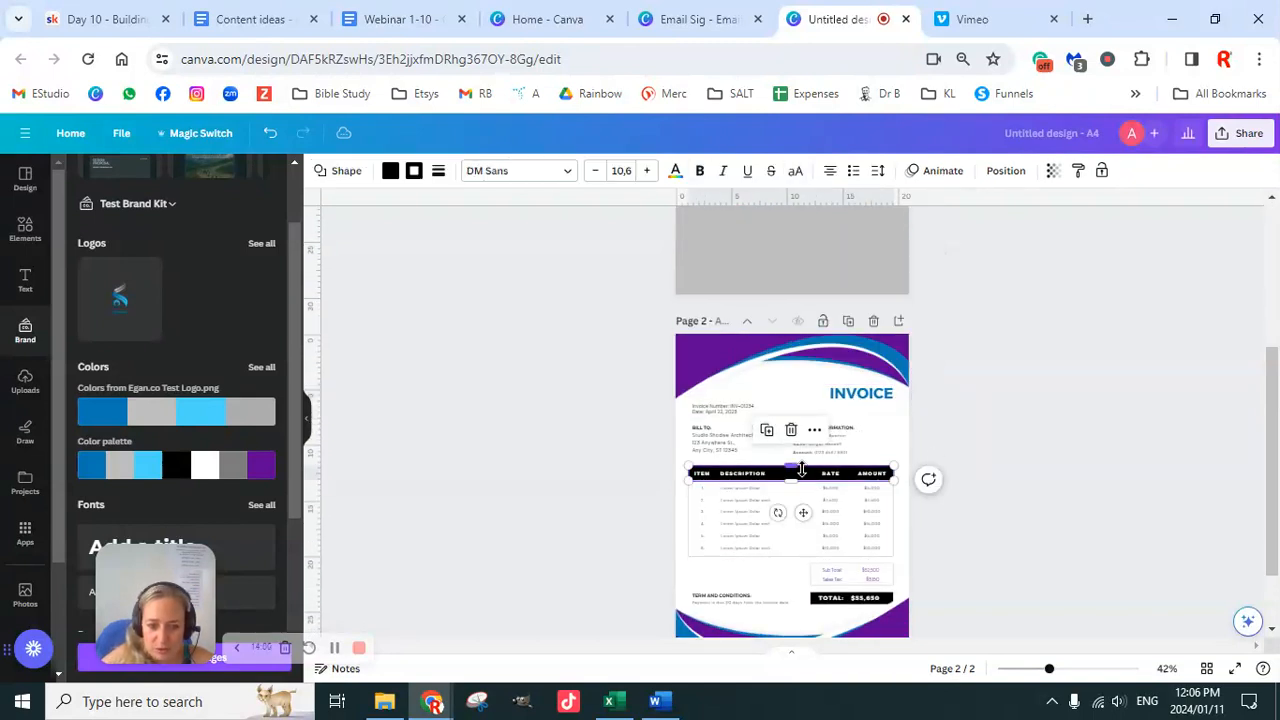
pyautogui.click(390, 171)
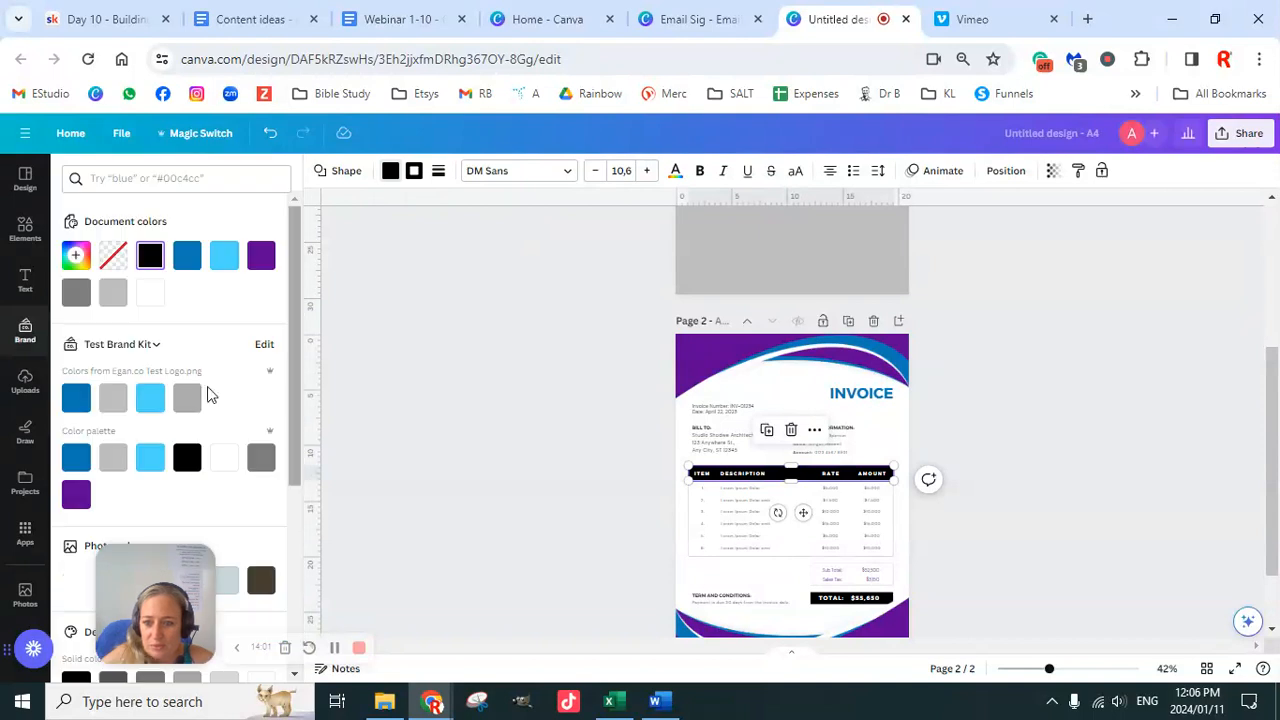
pyautogui.click(77, 459)
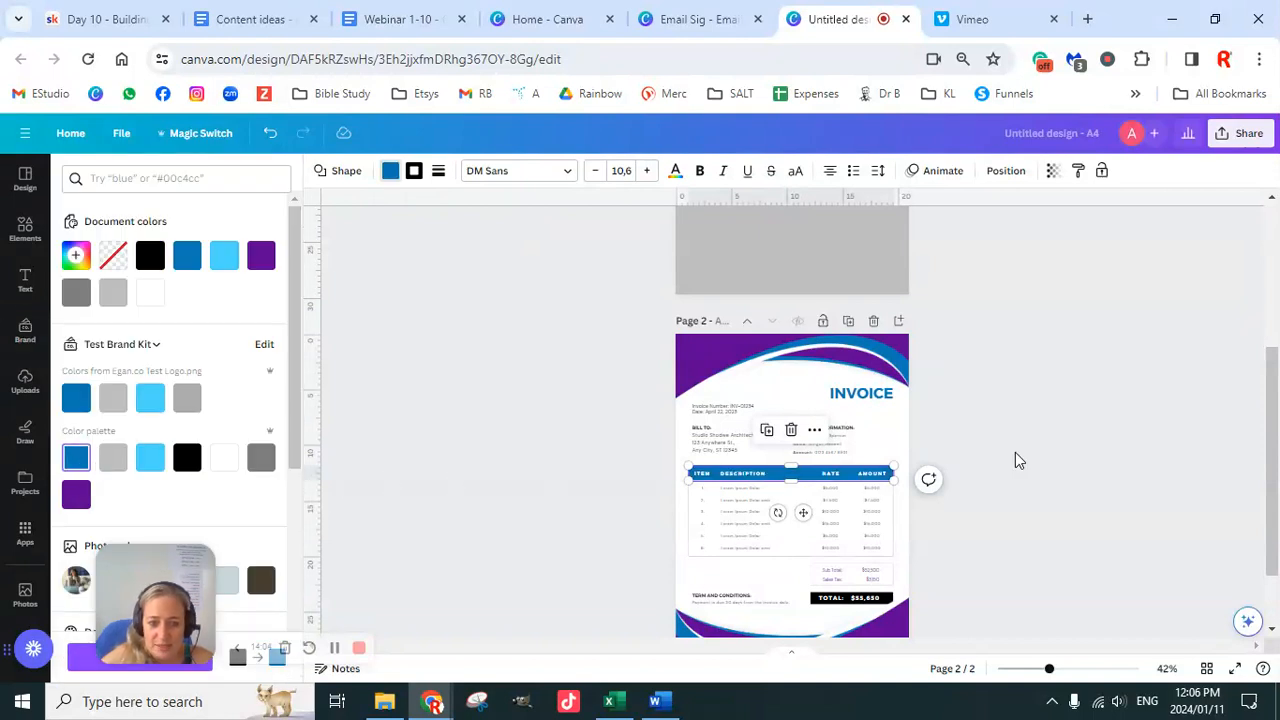
# Step: Send the footer wave image to the back so the TOTAL box shows above it
pyautogui.scroll(-2, 995, 500)
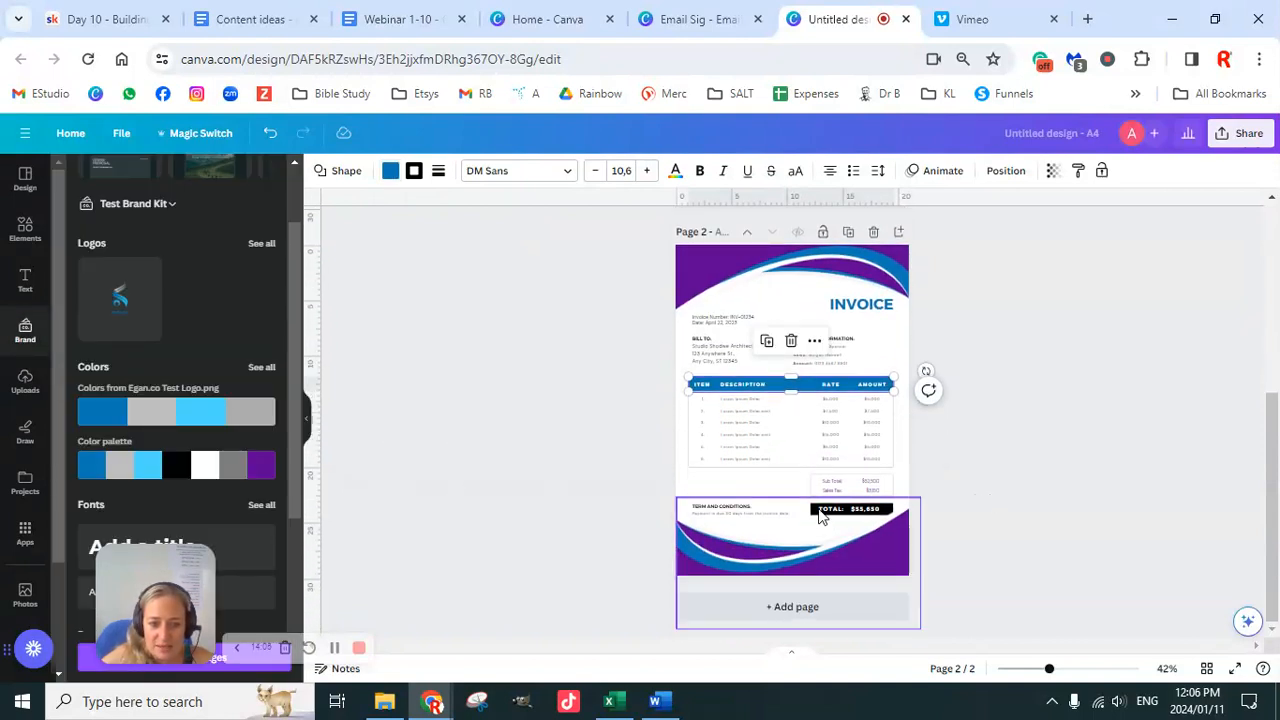
pyautogui.click(756, 548)
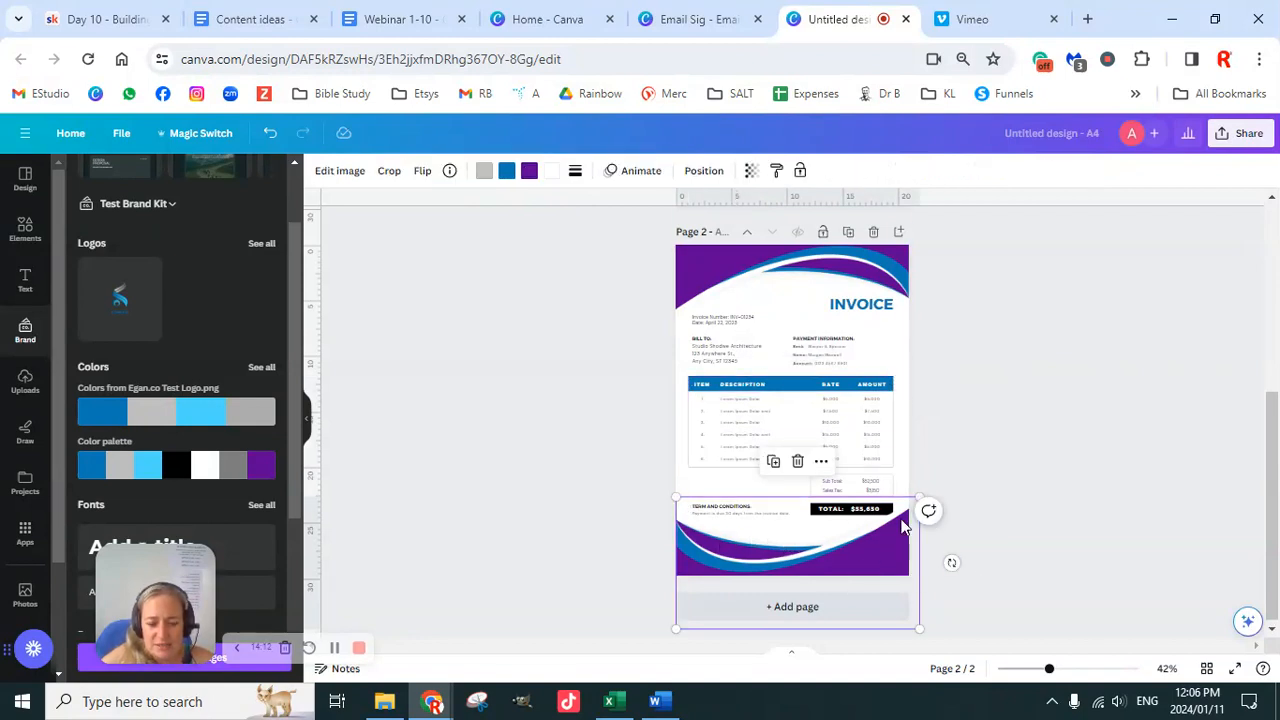
pyautogui.click(705, 172)
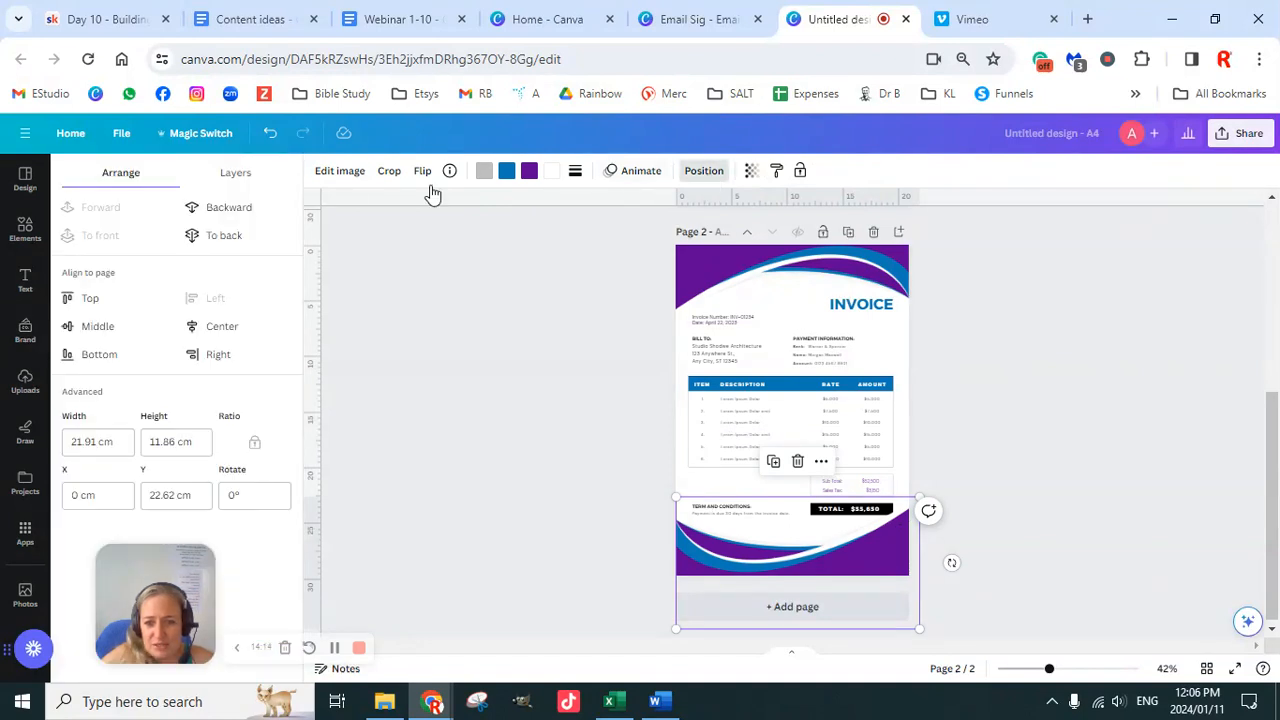
pyautogui.click(224, 212)
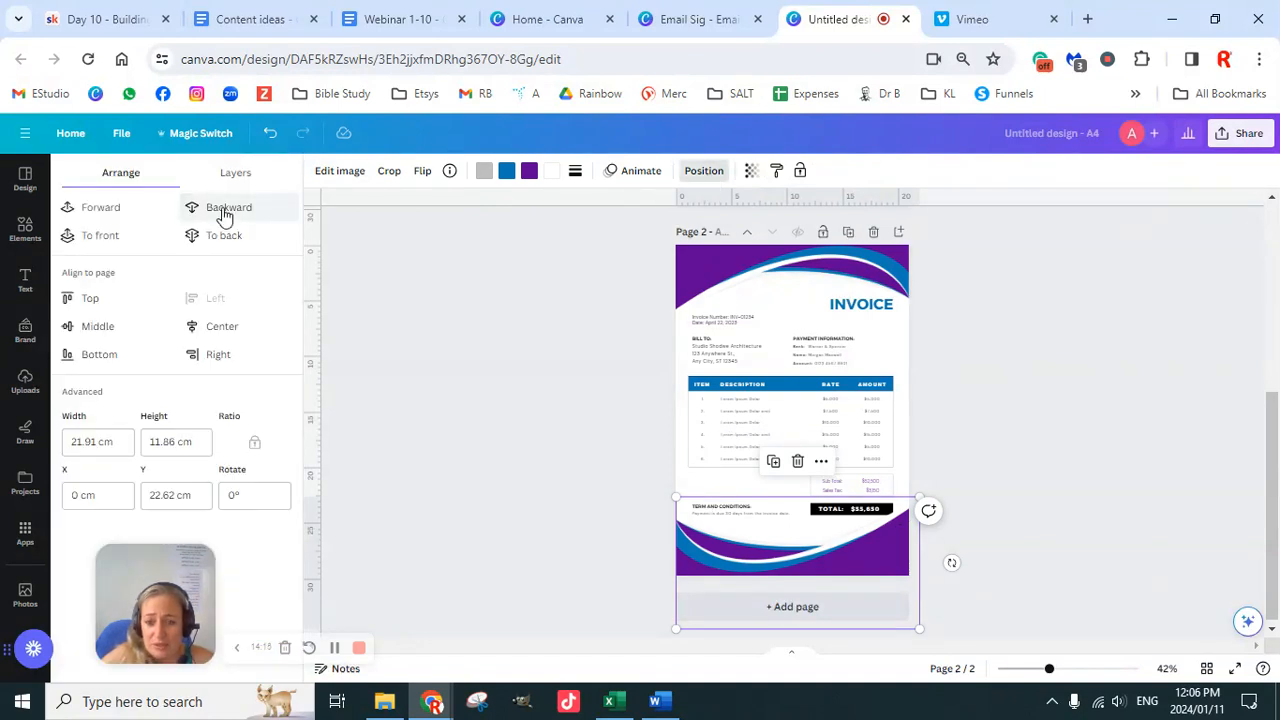
pyautogui.click(224, 212)
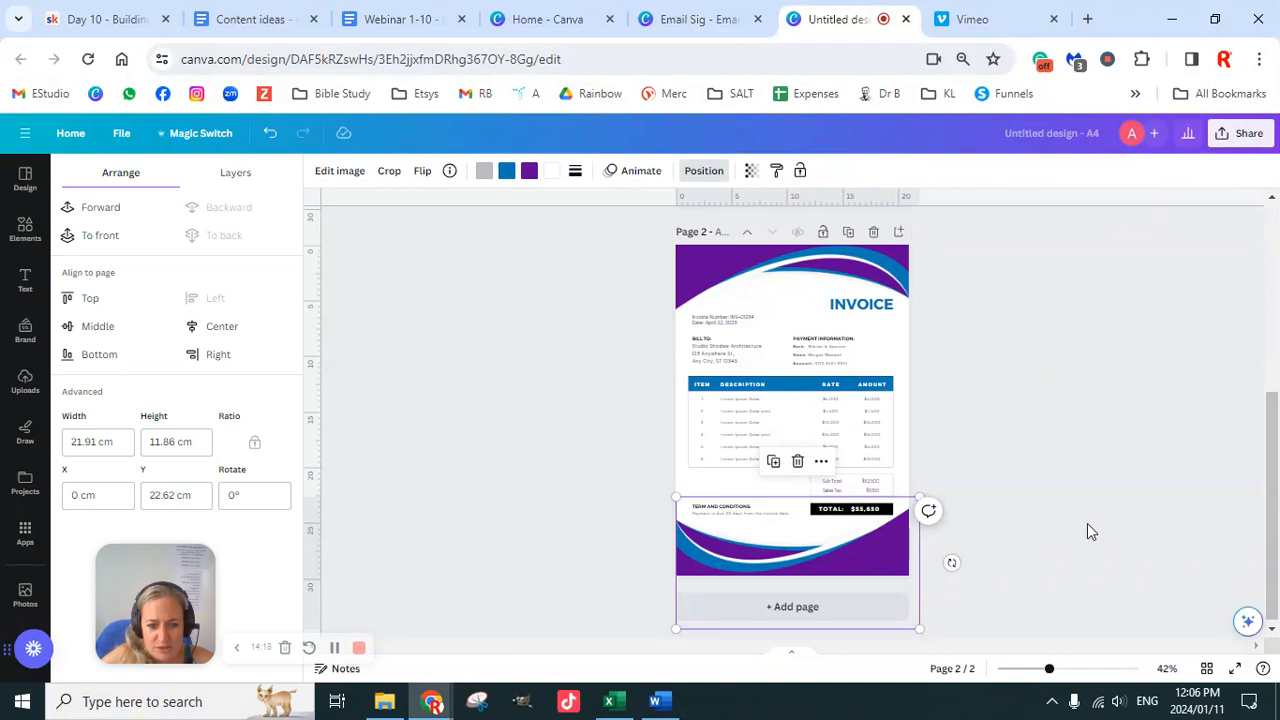
pyautogui.press('Escape')
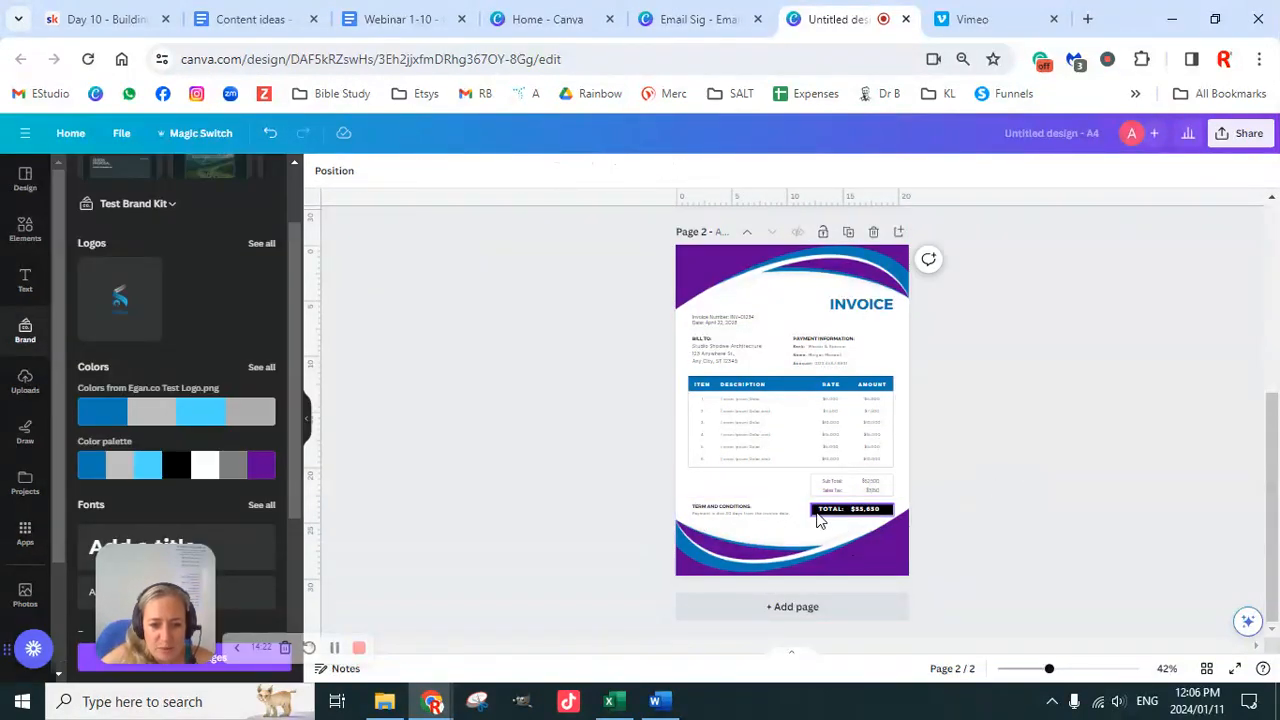
pyautogui.click(816, 511)
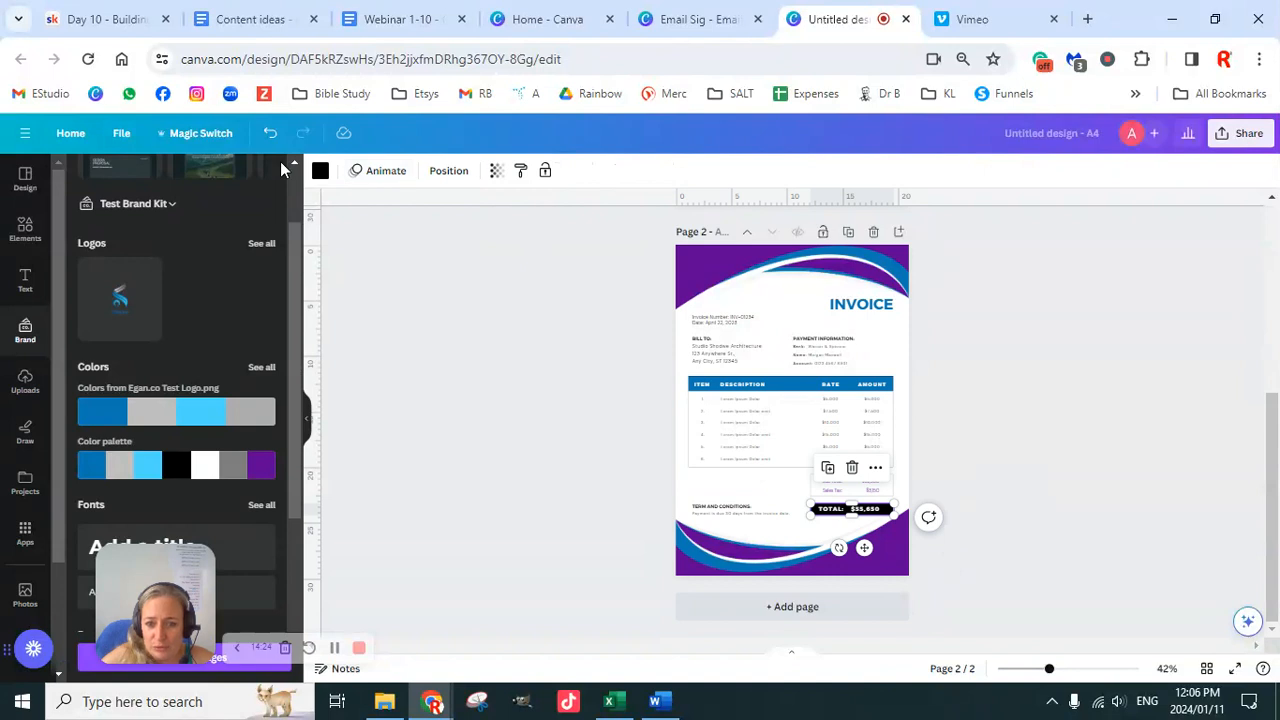
pyautogui.click(320, 171)
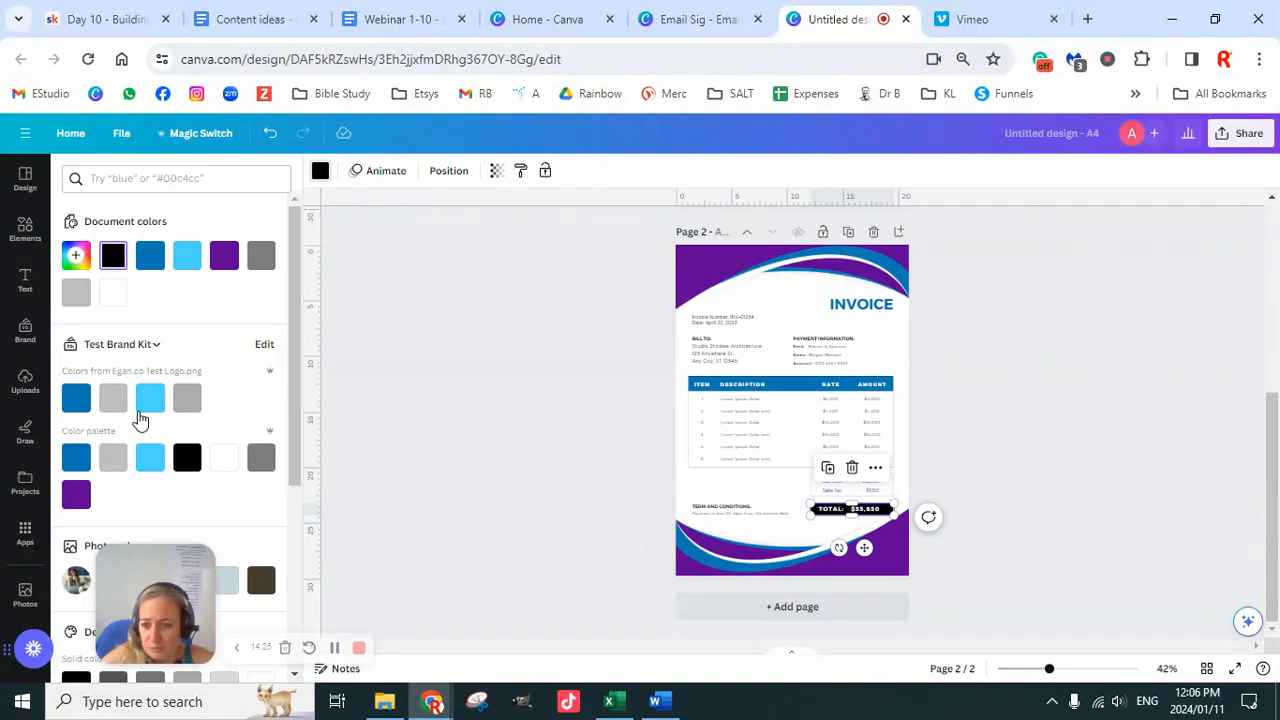
pyautogui.click(76, 457)
pyautogui.click(1003, 447)
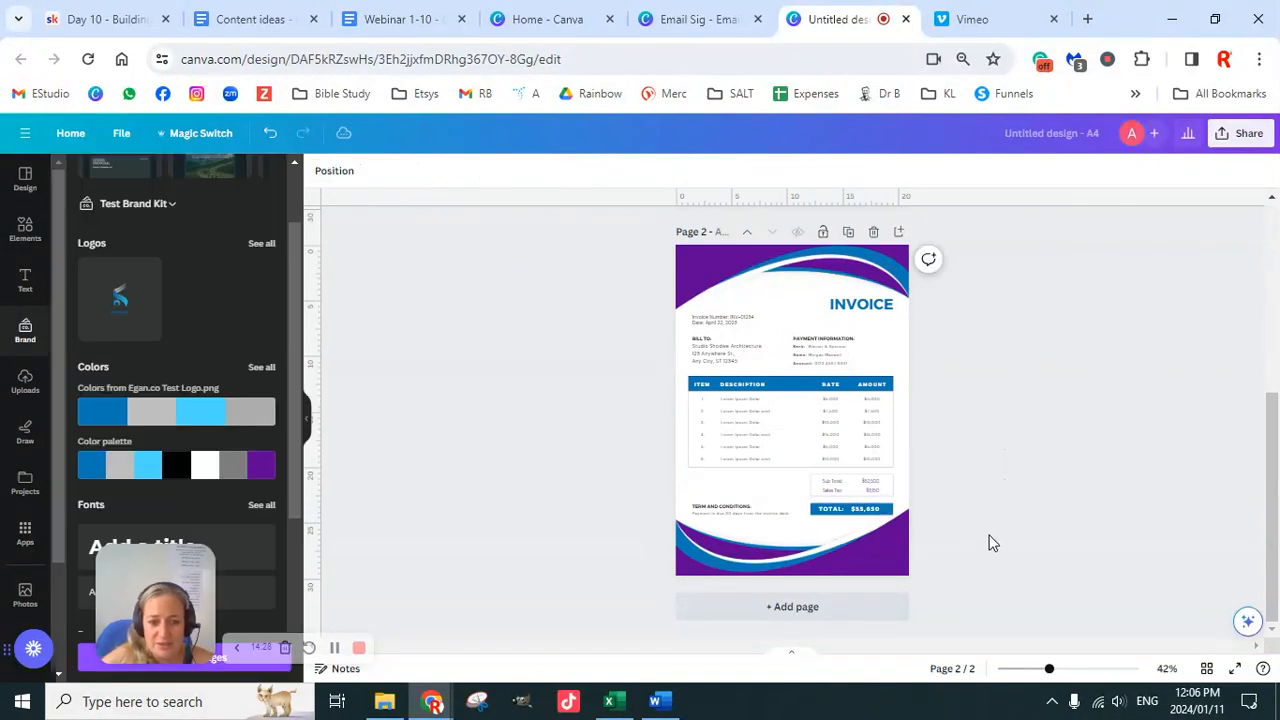
pyautogui.click(823, 515)
pyautogui.click(320, 171)
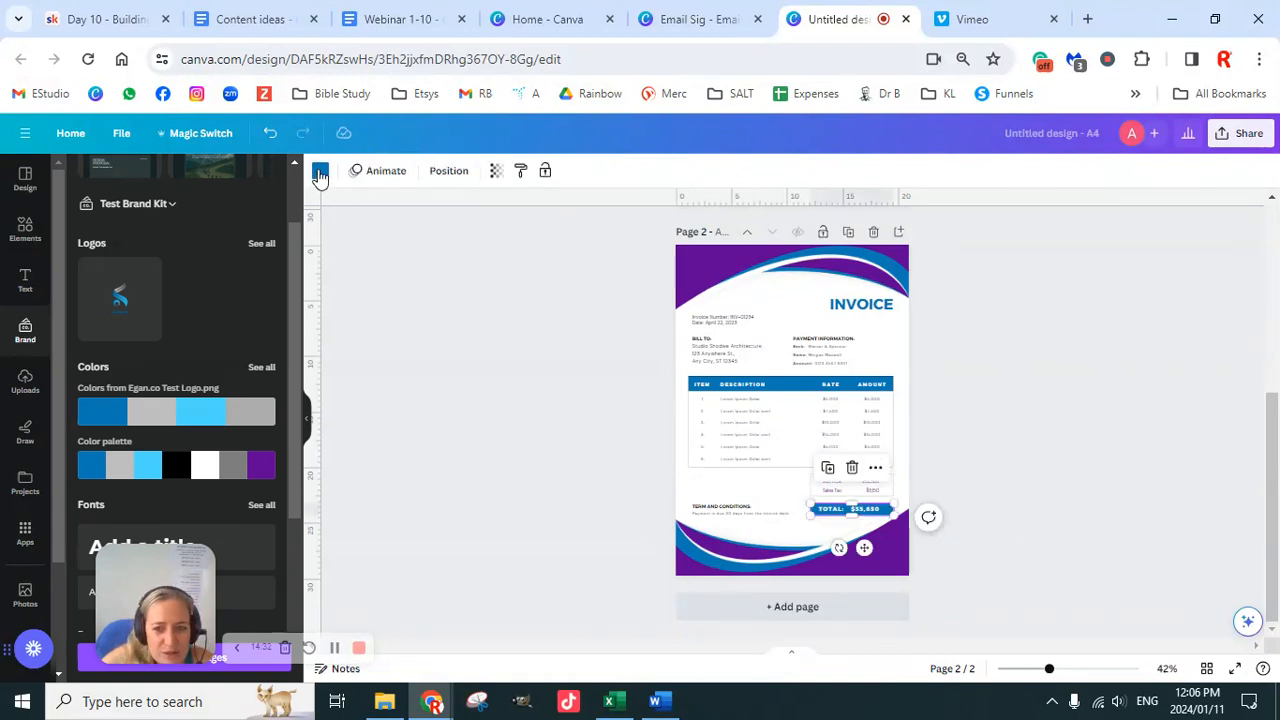
pyautogui.click(261, 459)
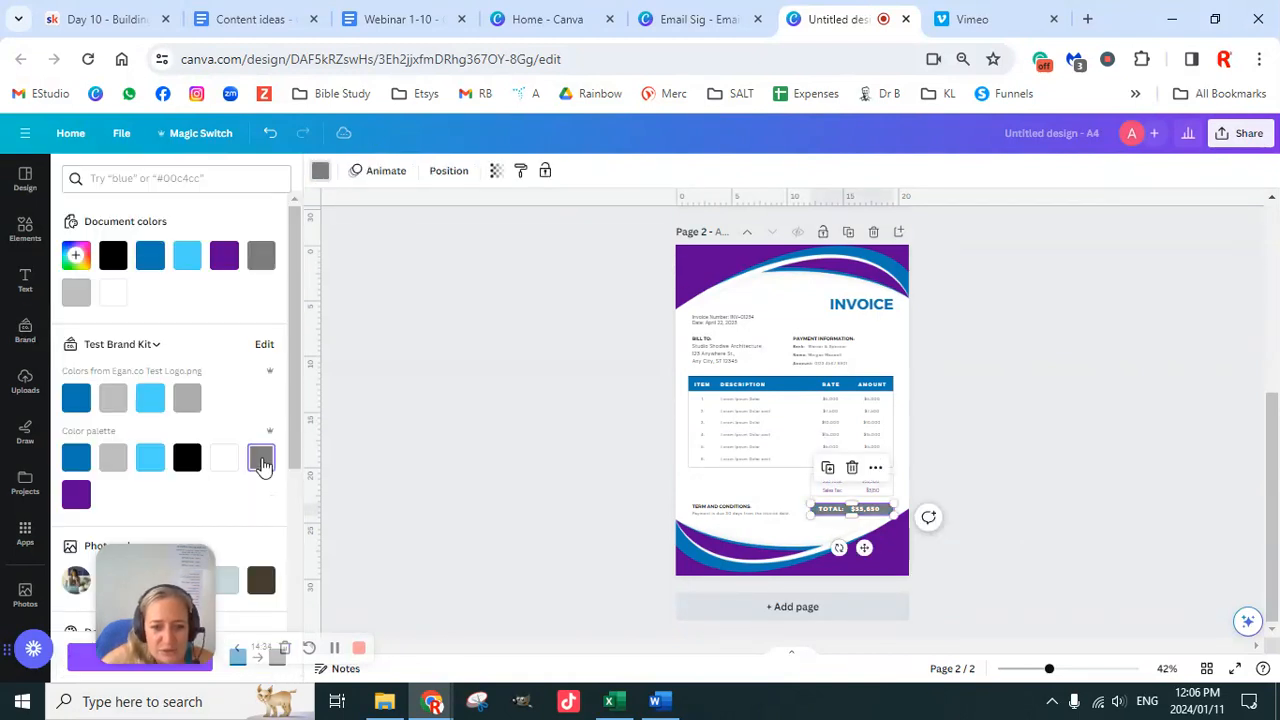
pyautogui.click(186, 460)
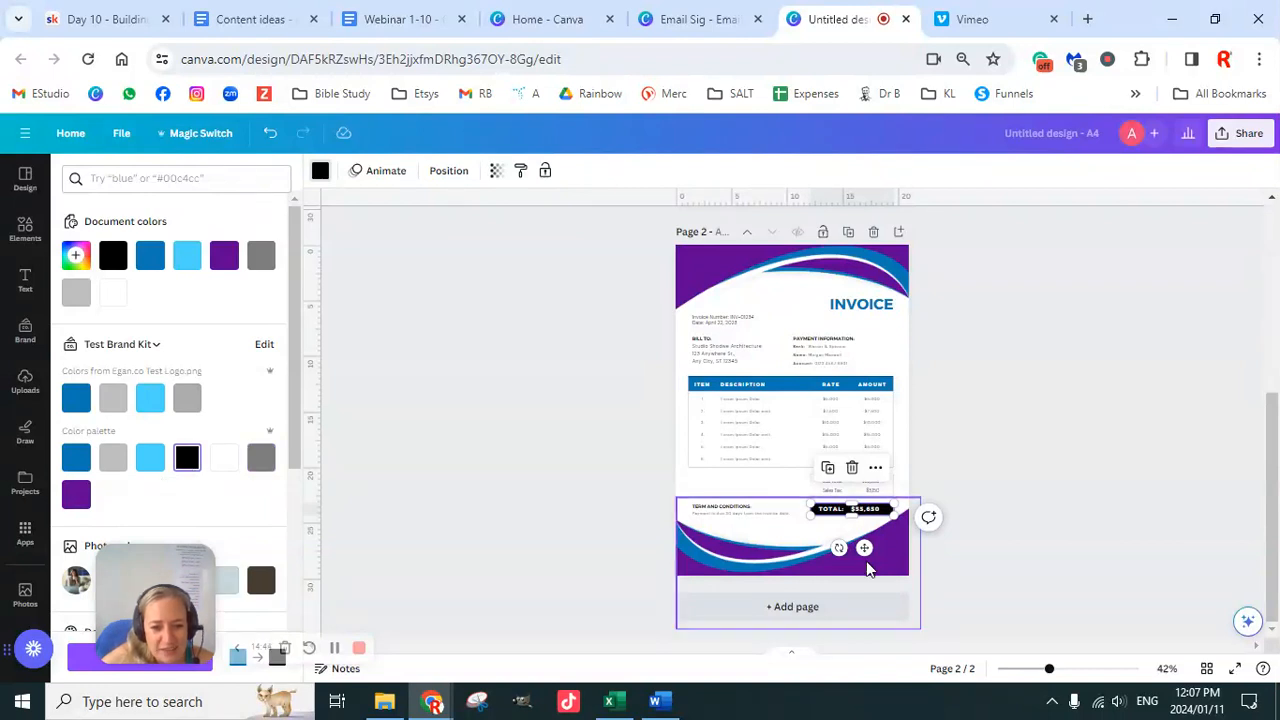
pyautogui.scroll(4, 868, 568)
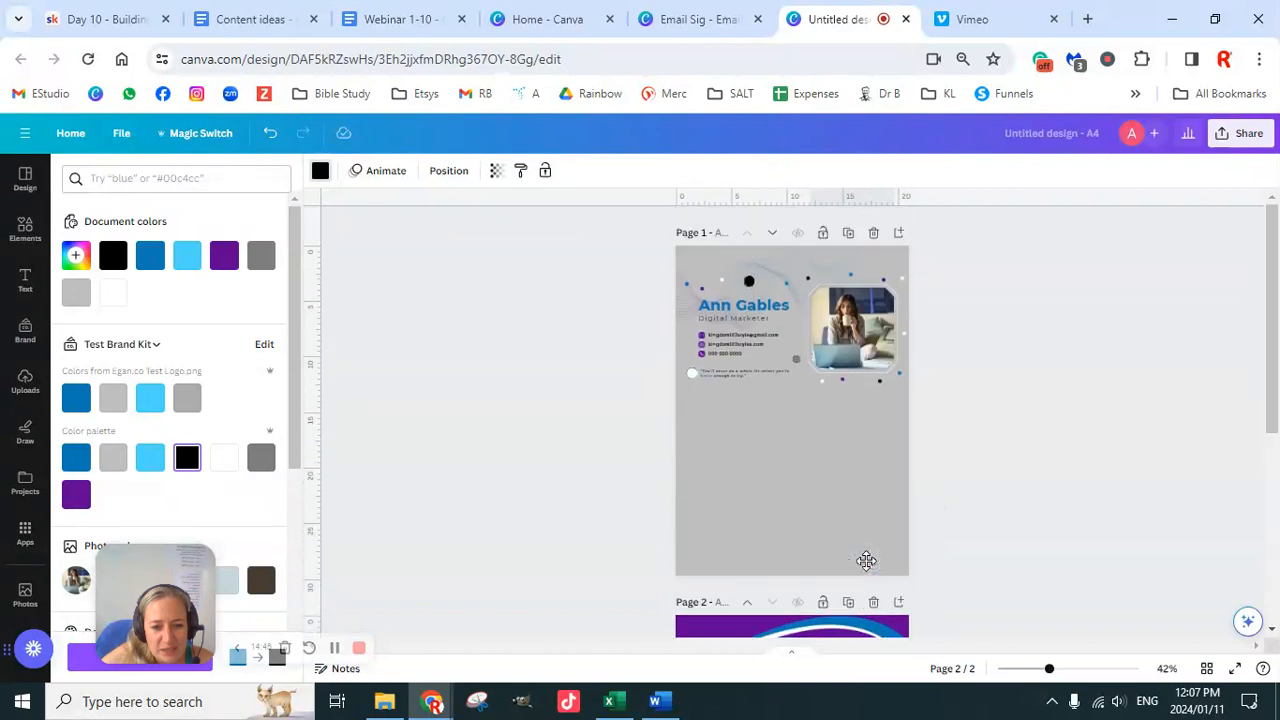
pyautogui.scroll(-4, 868, 568)
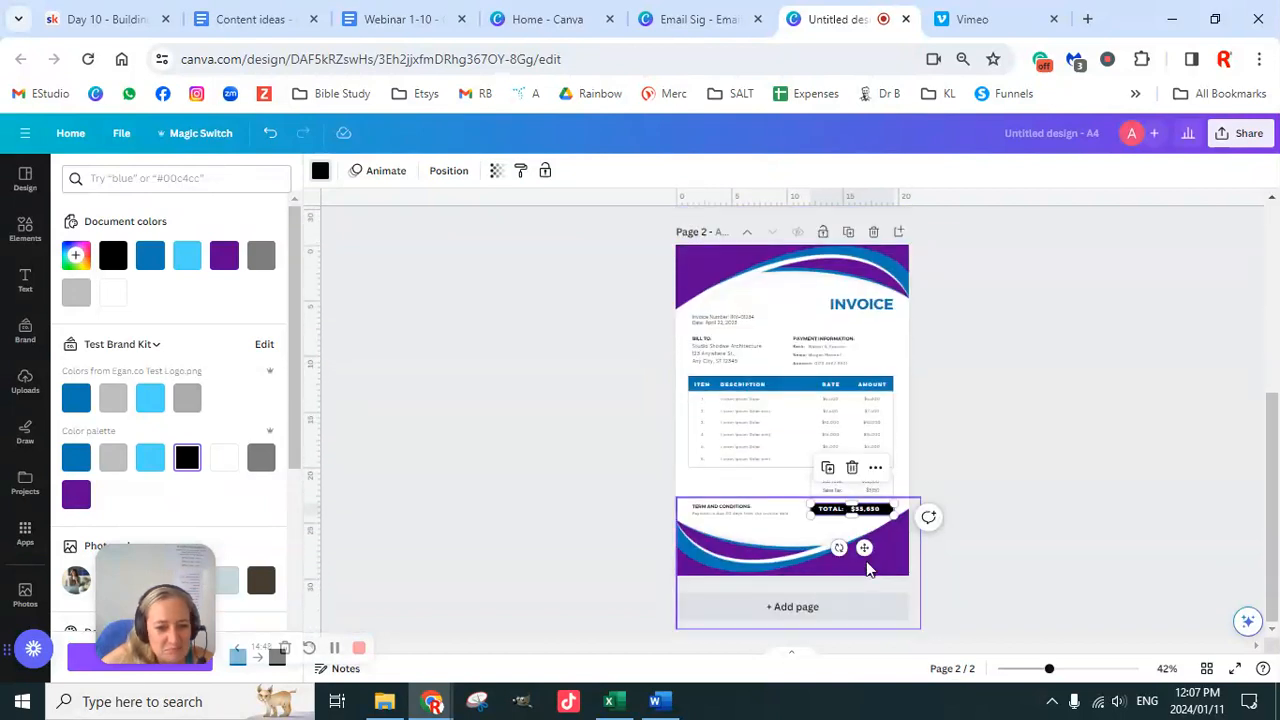
pyautogui.click(931, 462)
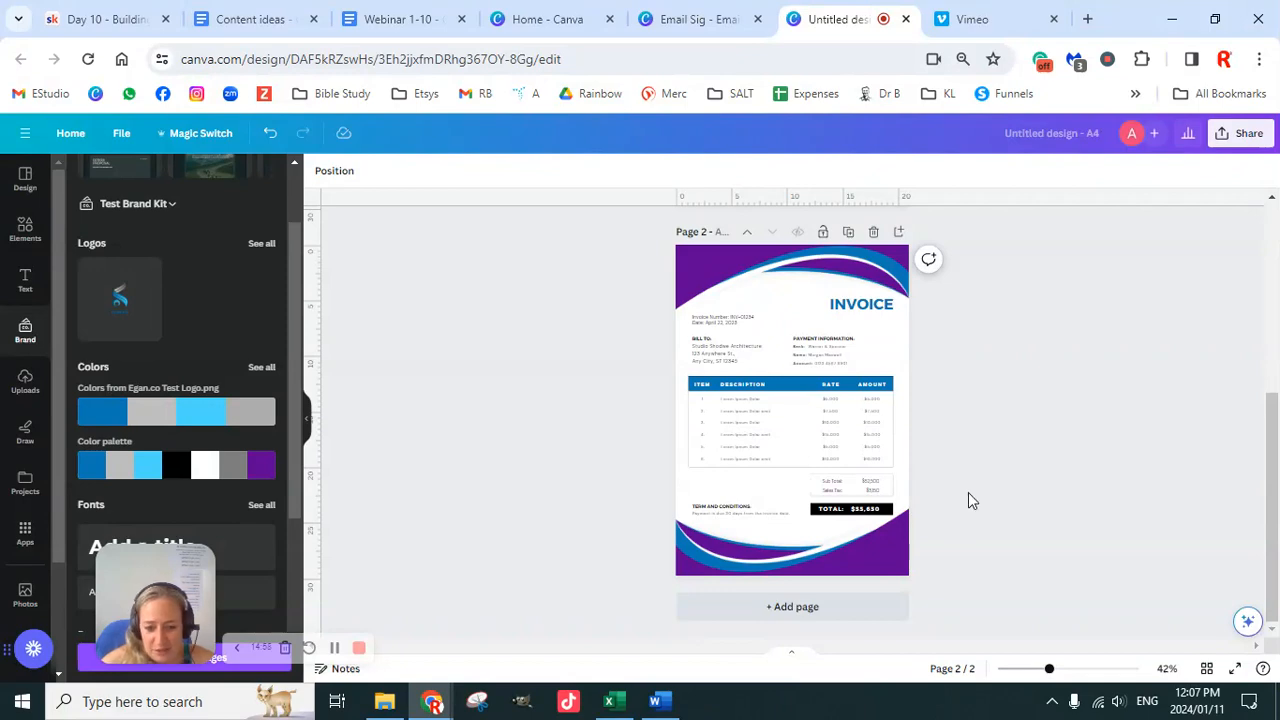
# Step: Zoom in to about 109% and select the invoice's item table
pyautogui.moveTo(1050, 670); pyautogui.dragTo(1082, 668)
pyautogui.scroll(3, 962, 492)
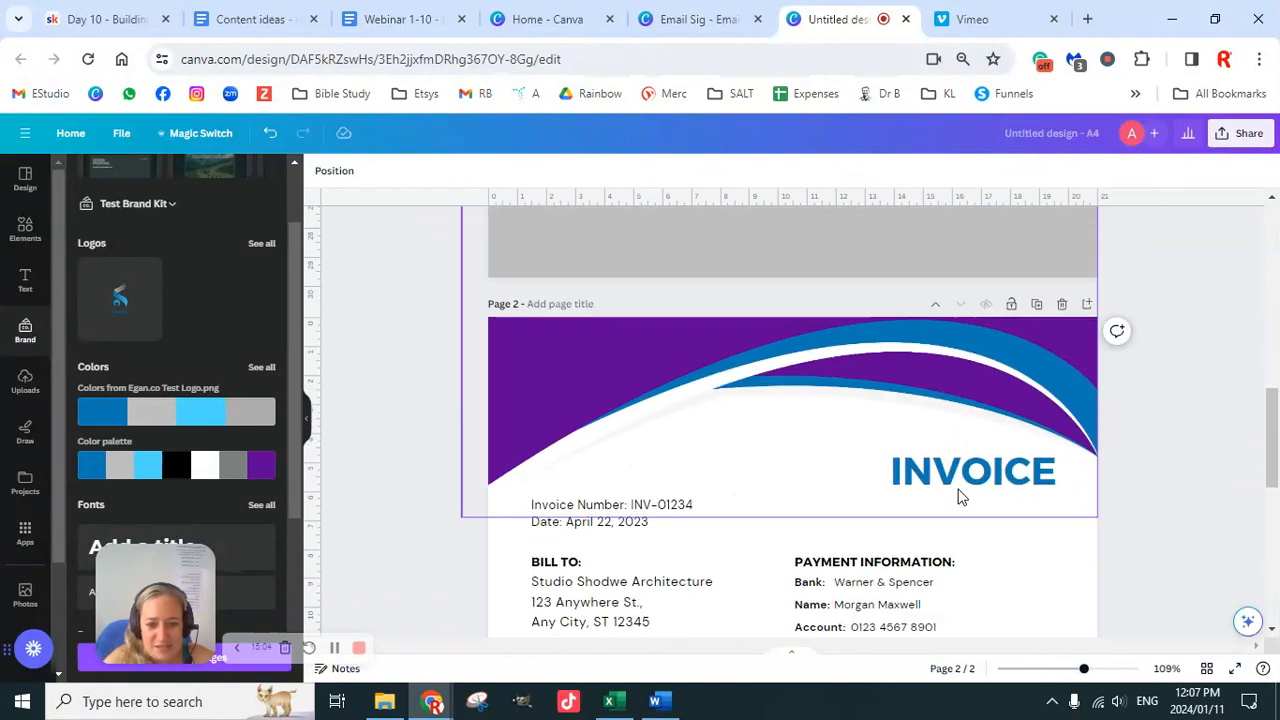
pyautogui.scroll(-2, 958, 496)
pyautogui.scroll(-2, 1003, 498)
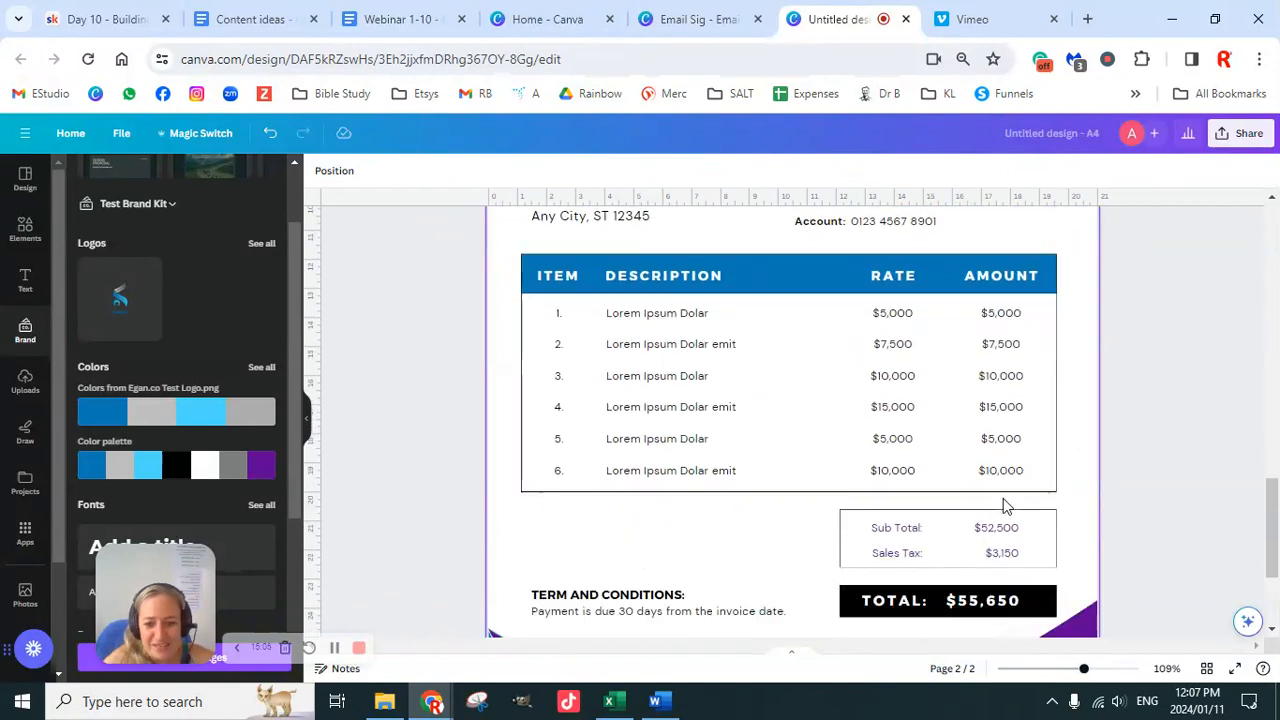
pyautogui.click(776, 492)
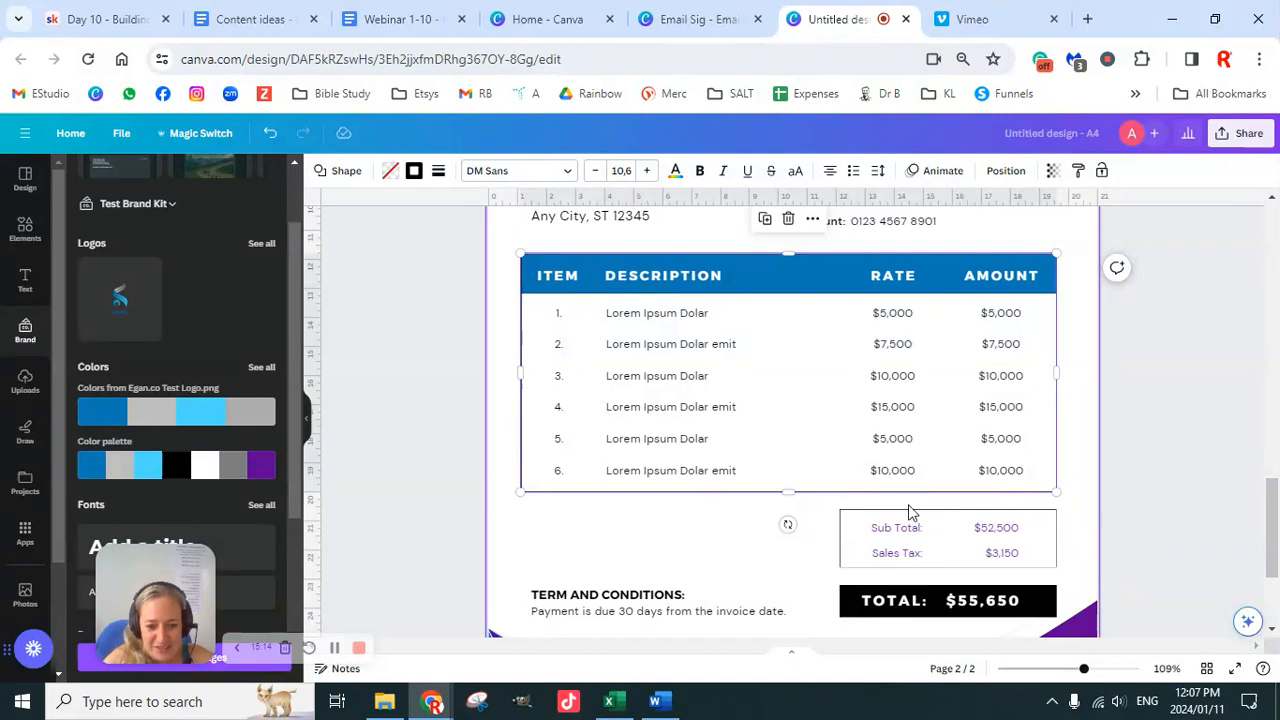
pyautogui.scroll(-2, 909, 510)
pyautogui.scroll(4, 940, 491)
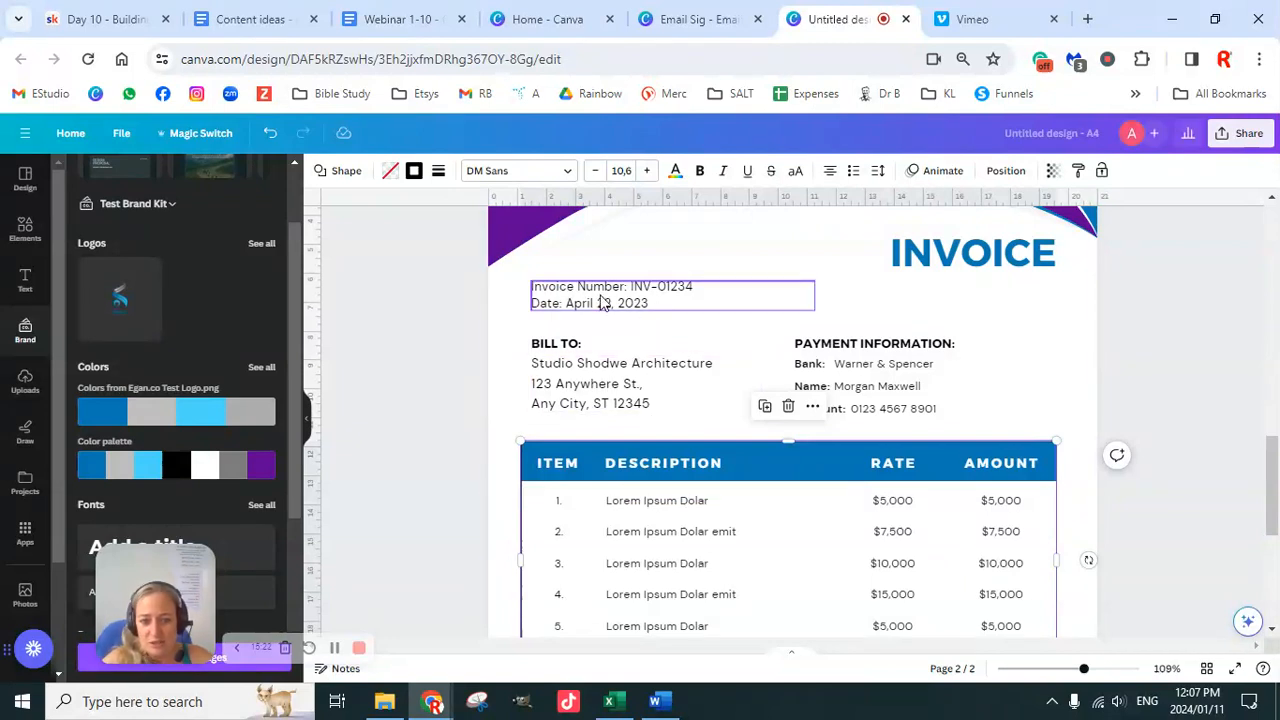
# Step: Edit the Invoice Number text box, typing '00' into the new number
pyautogui.click(706, 290)
pyautogui.click(706, 287)
pyautogui.click(703, 288)
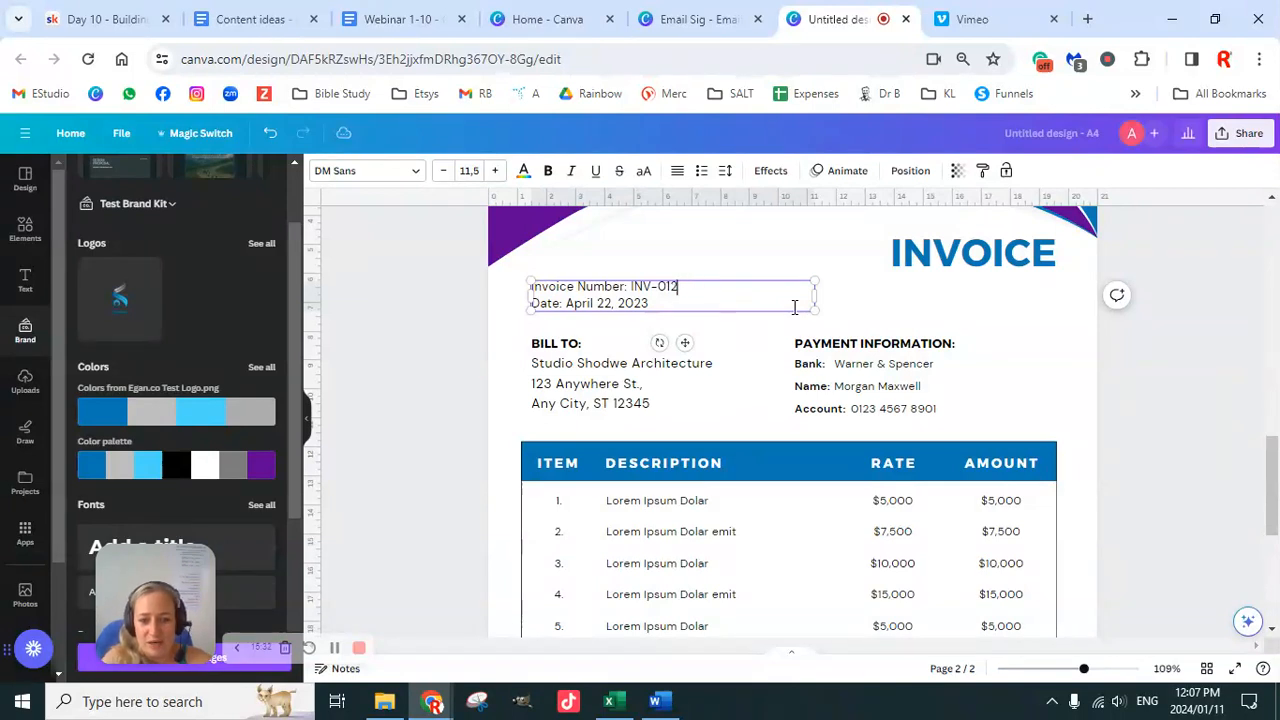
pyautogui.write('0010')
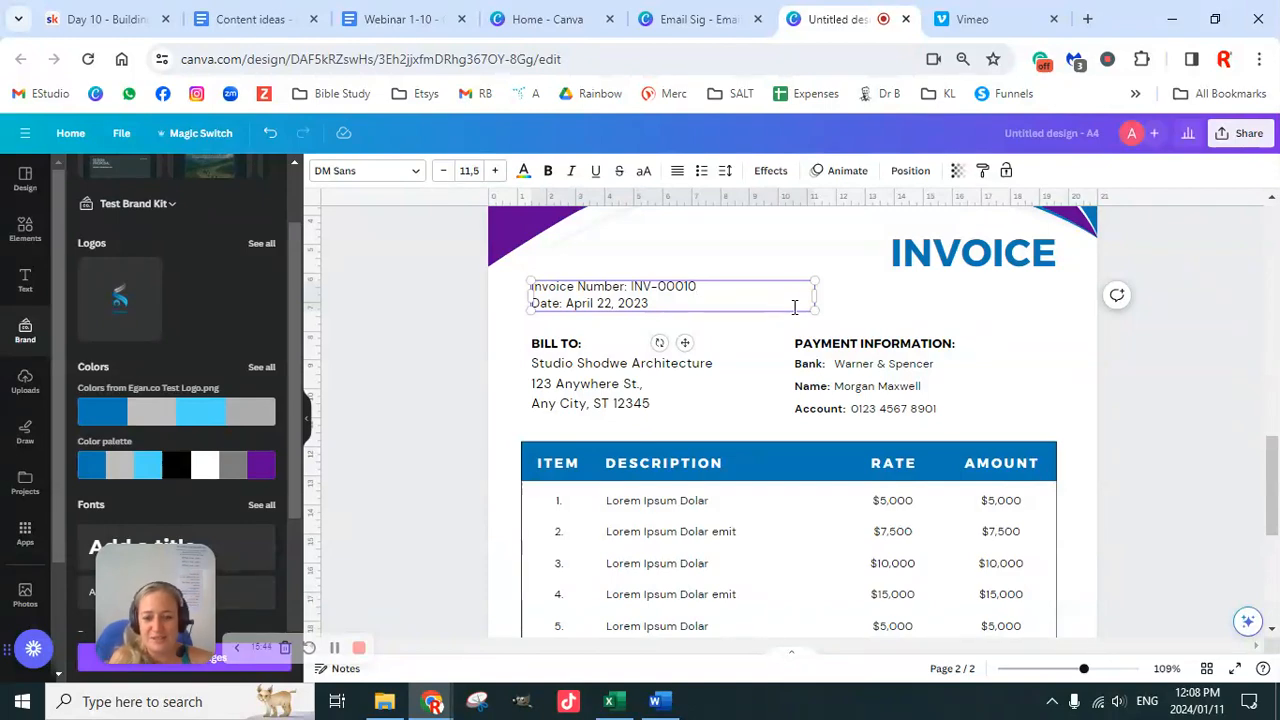
# Step: Move the invoice page ahead so it becomes page 1 and the email-signature card page 2
pyautogui.scroll(4, 891, 417)
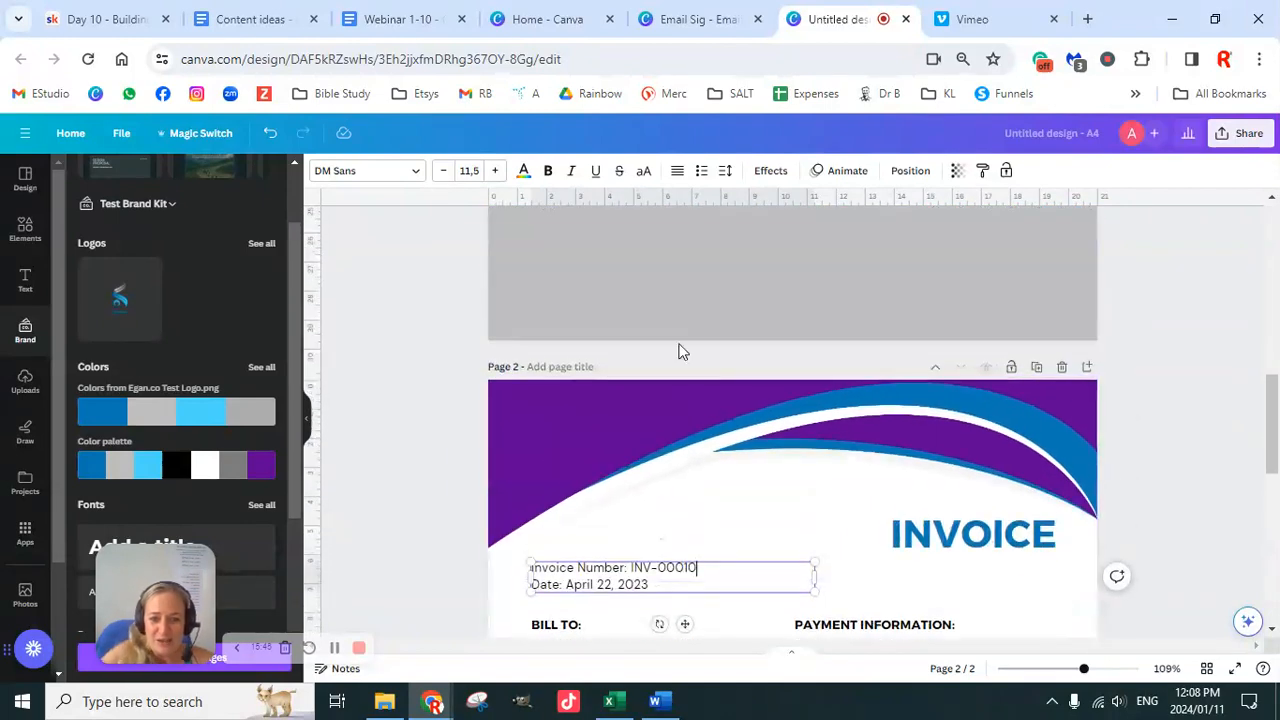
pyautogui.scroll(5, 969, 317)
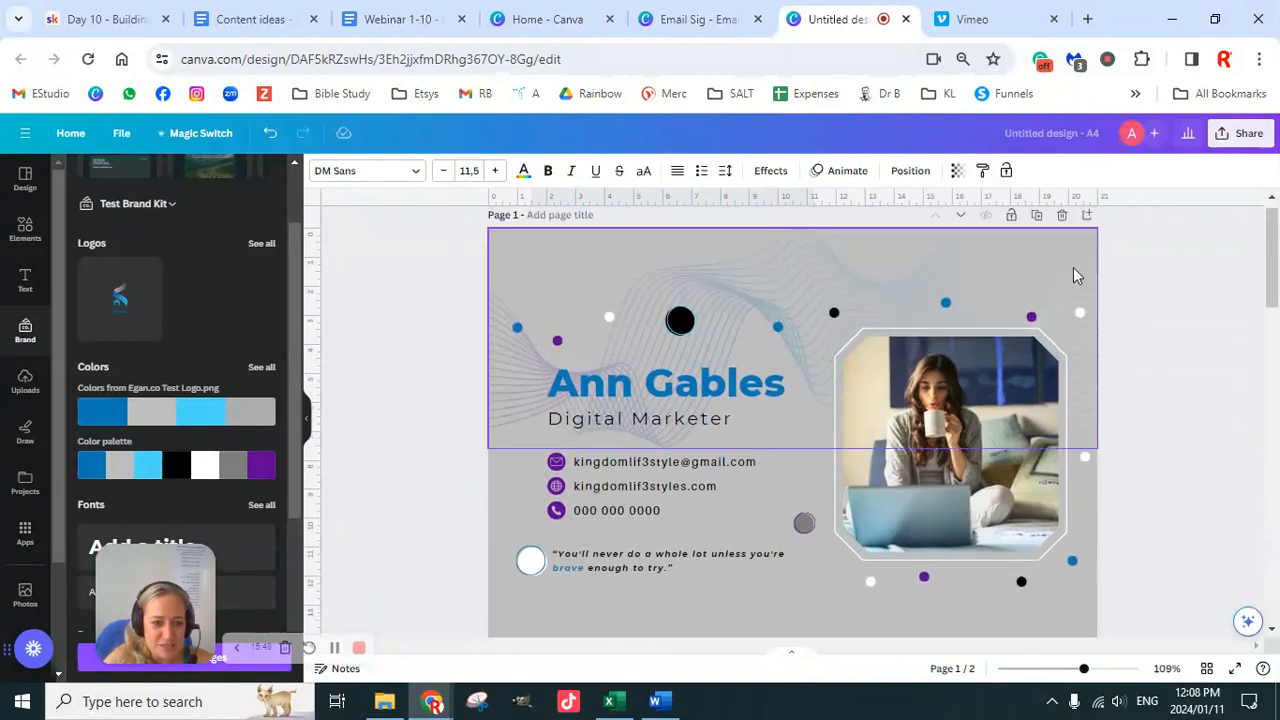
pyautogui.click(961, 216)
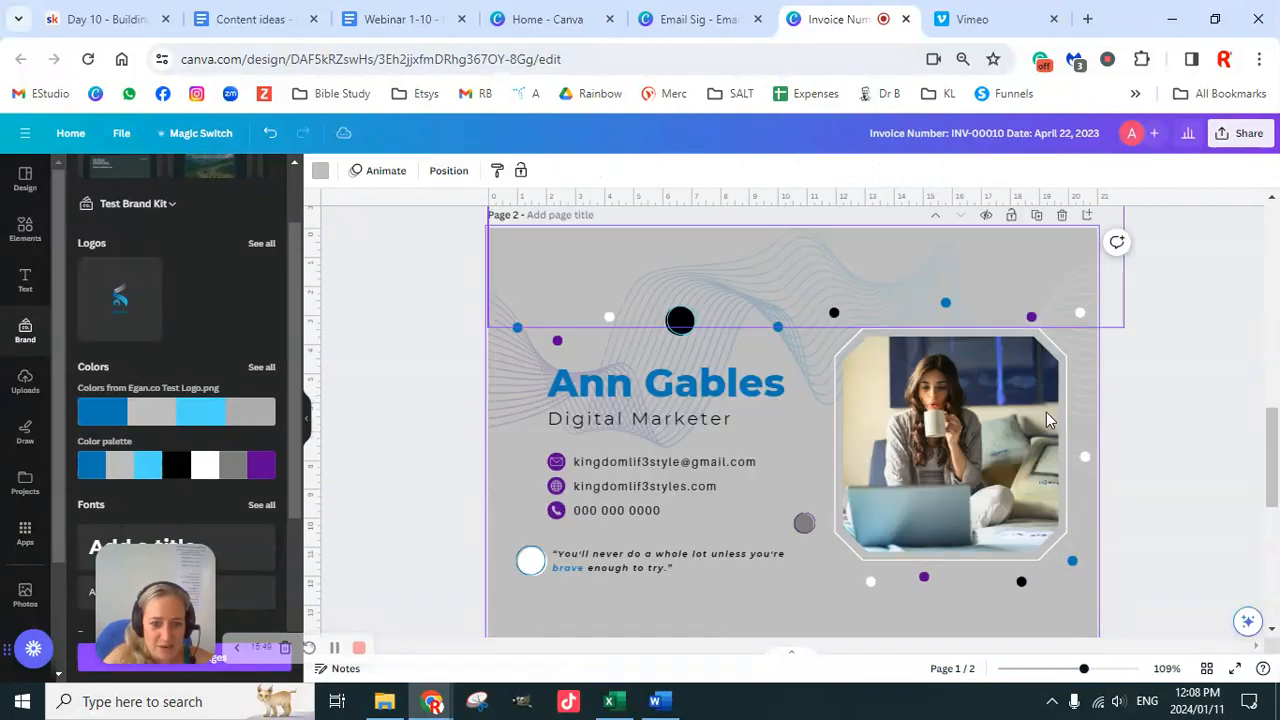
pyautogui.scroll(-5, 970, 434)
pyautogui.scroll(3, 740, 352)
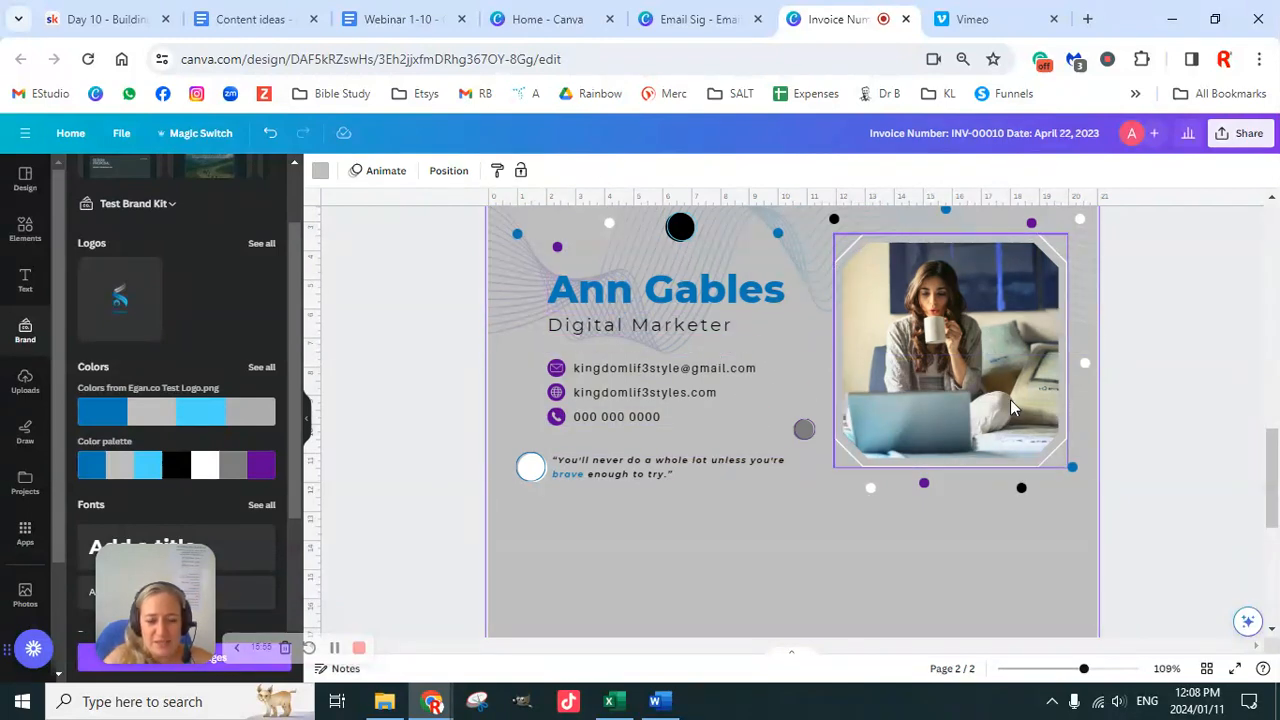
pyautogui.scroll(5, 1014, 448)
pyautogui.scroll(5, 1014, 448)
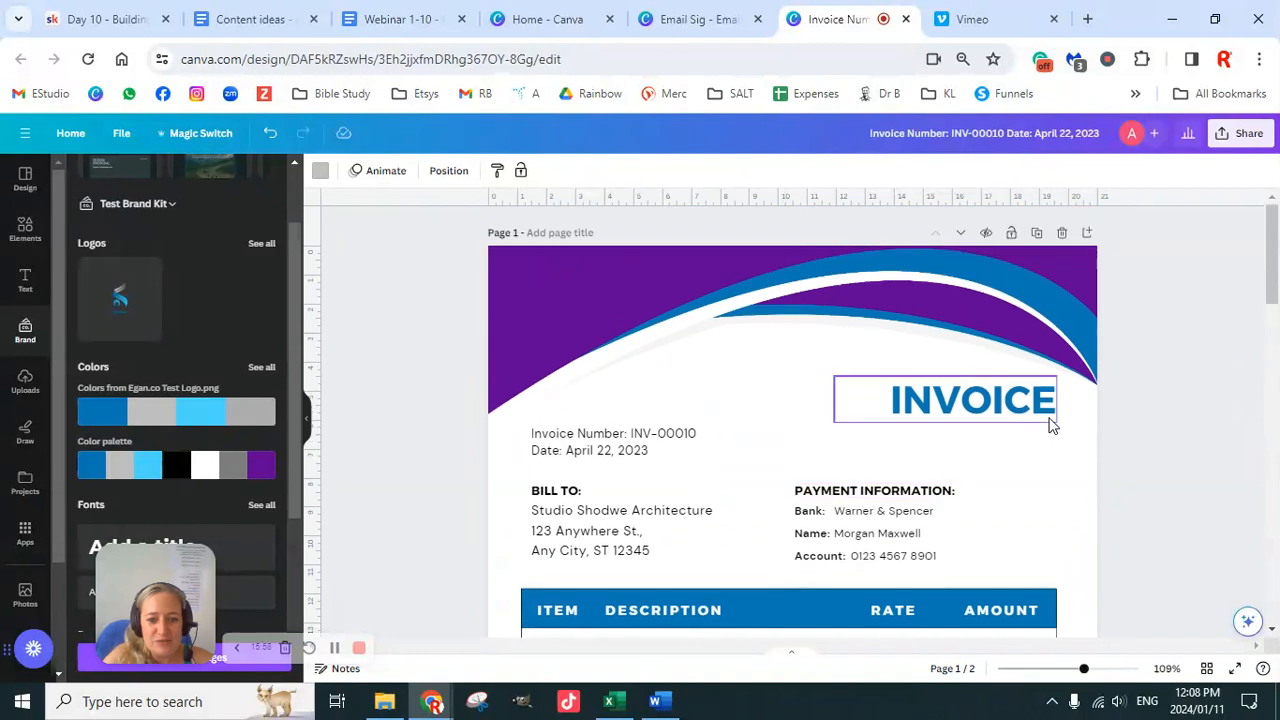
# Step: Change the INVOICE heading font to Montserrat
pyautogui.click(973, 411)
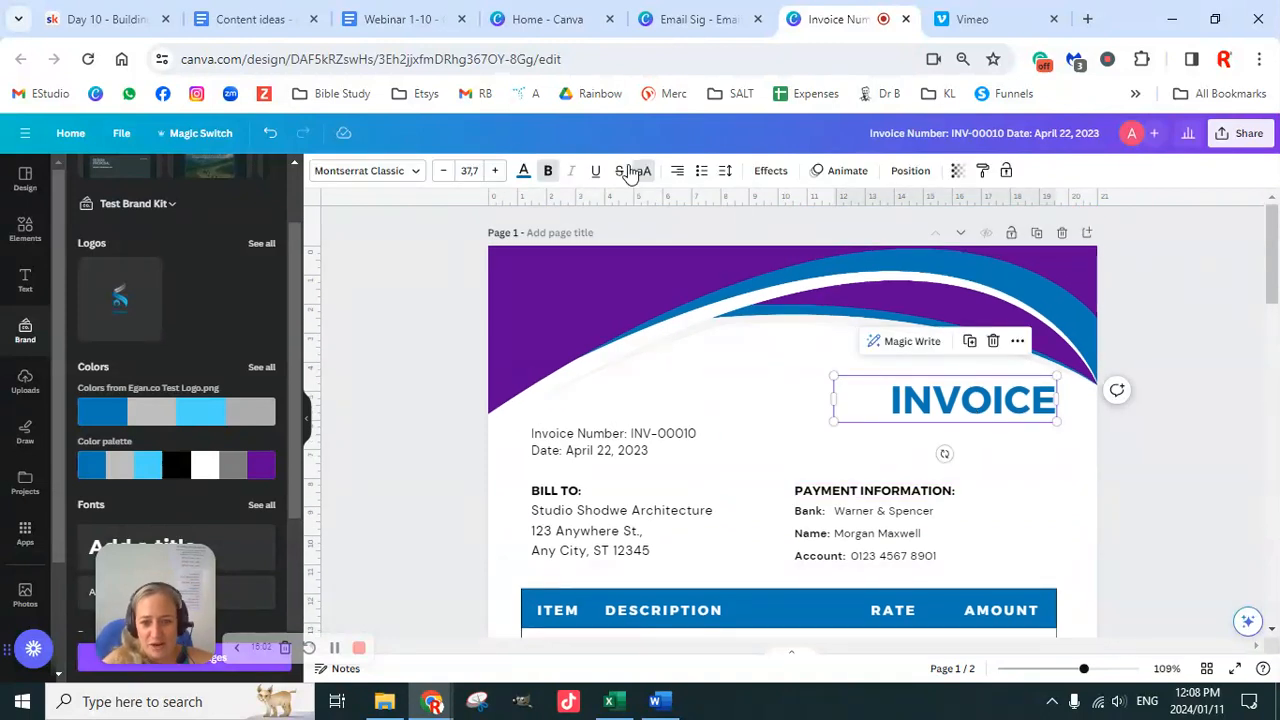
pyautogui.click(406, 172)
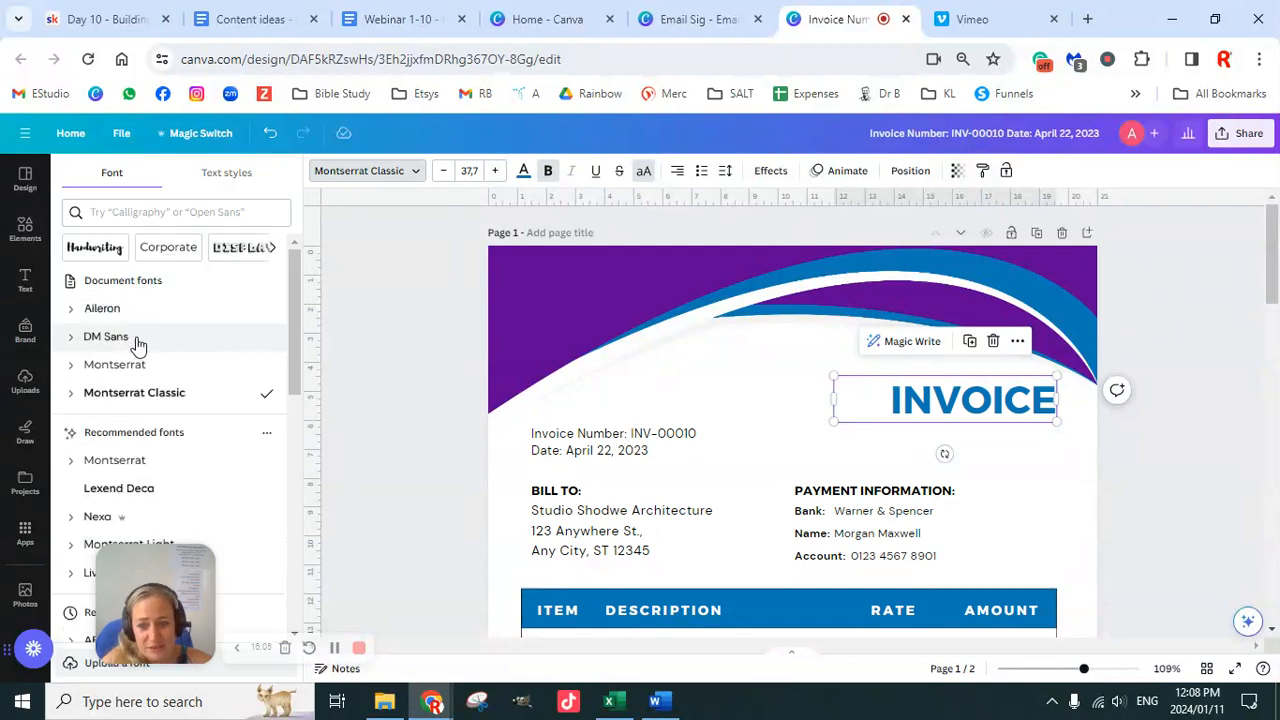
pyautogui.click(145, 370)
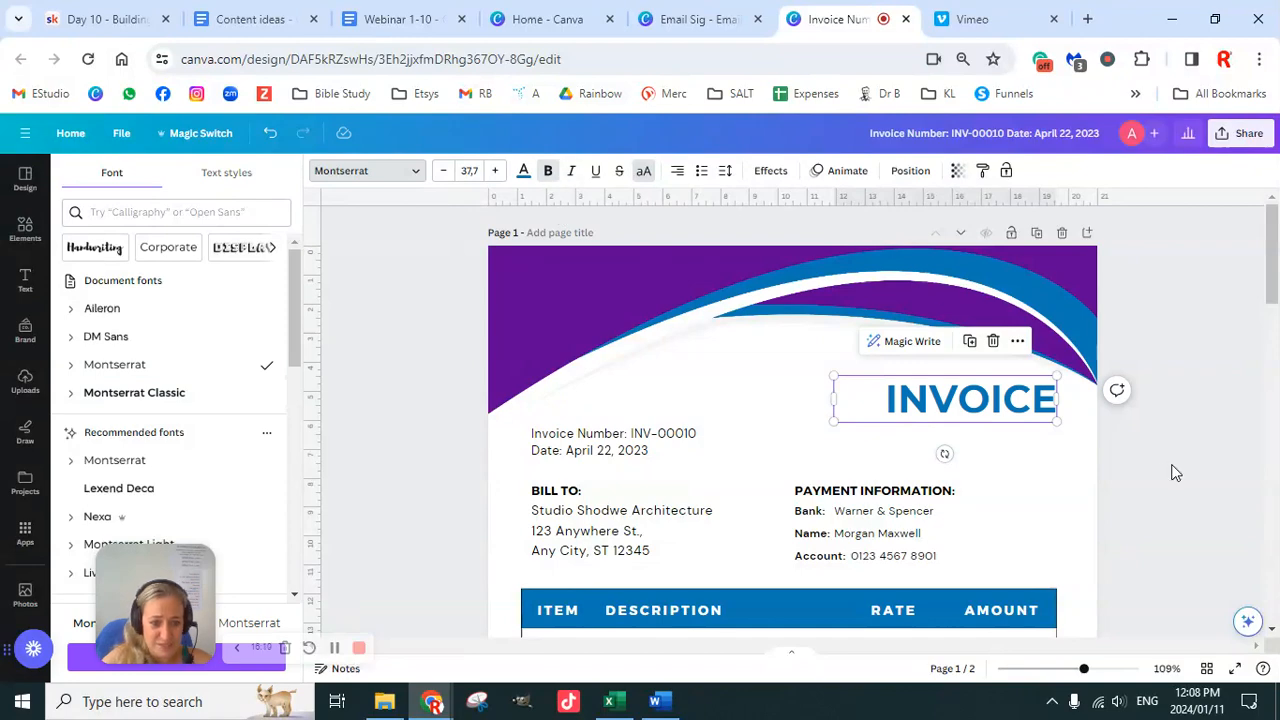
pyautogui.press('Escape')
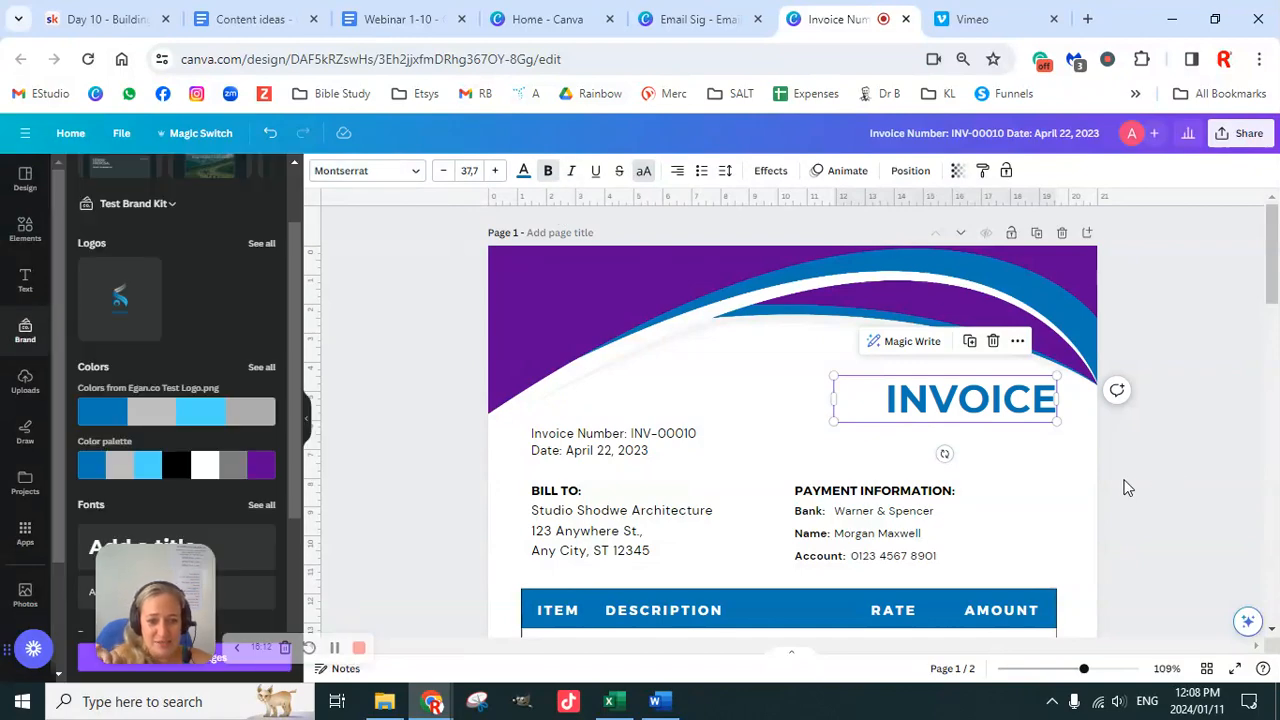
pyautogui.scroll(-8, 1123, 487)
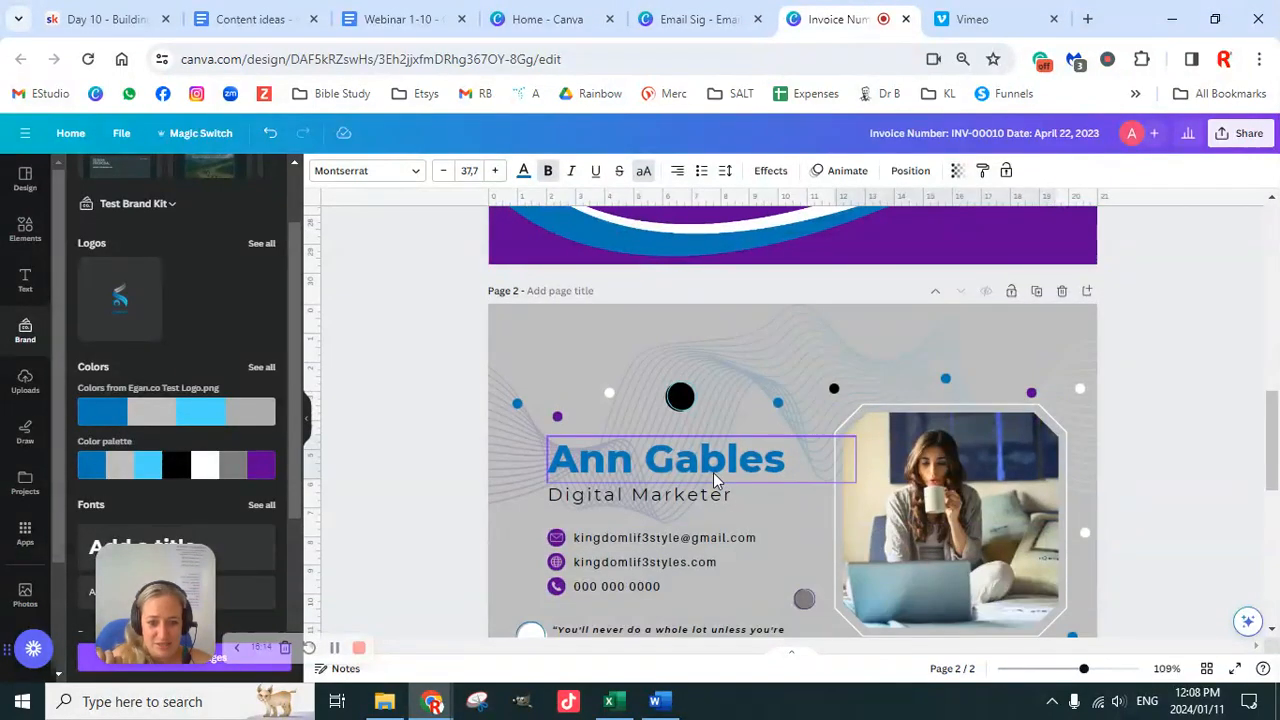
pyautogui.click(1134, 397)
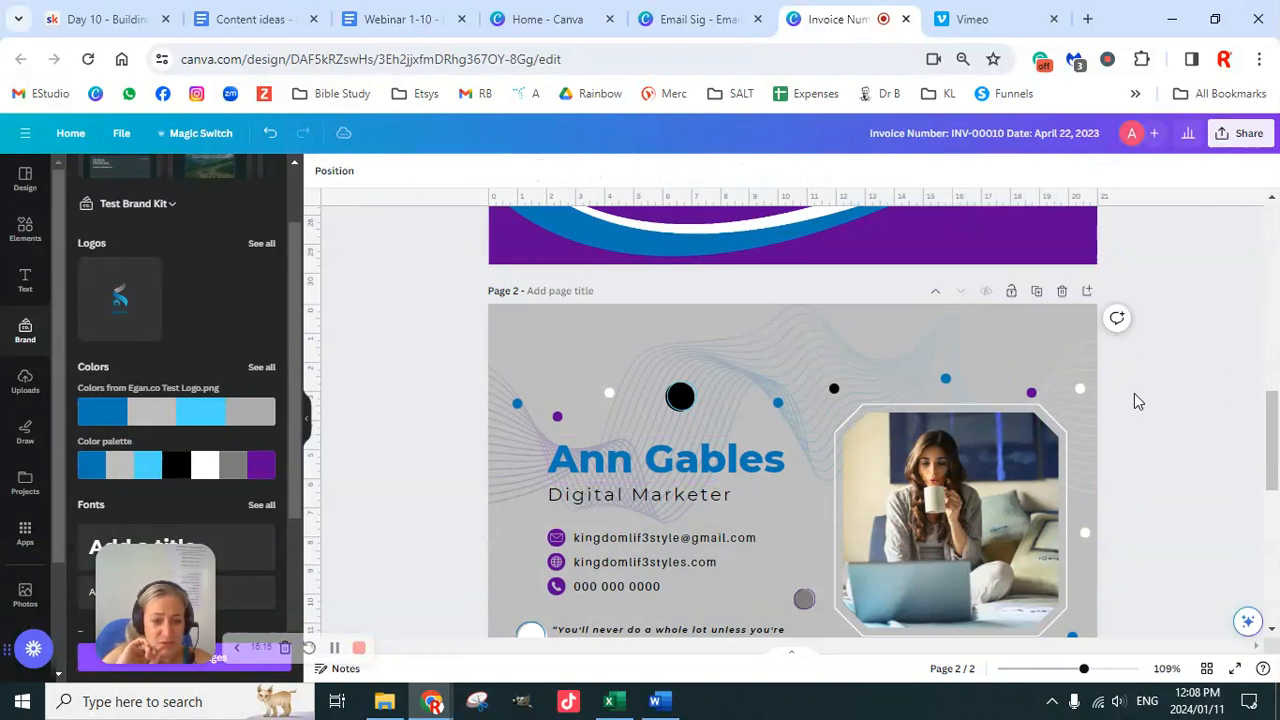
# Step: Turn off all-caps and retype the capital first letter so the heading reads 'Invoice'
pyautogui.scroll(6, 1131, 410)
pyautogui.scroll(3, 1128, 415)
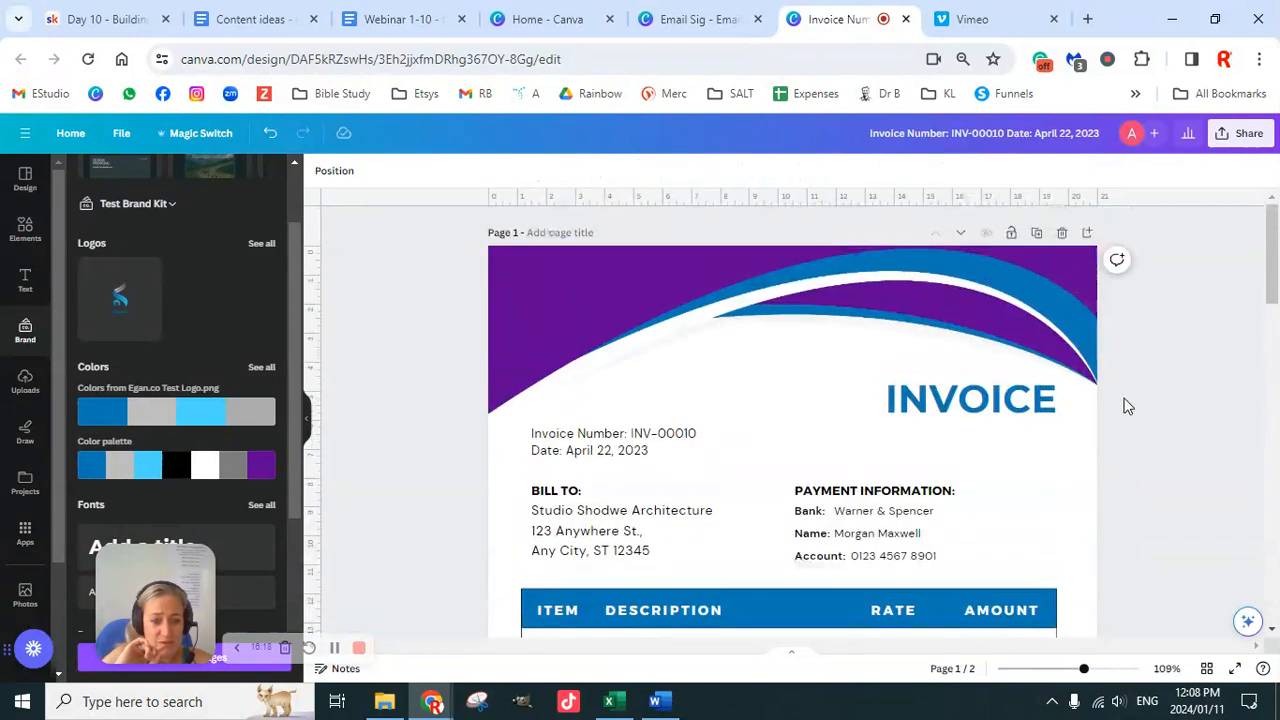
pyautogui.click(968, 399)
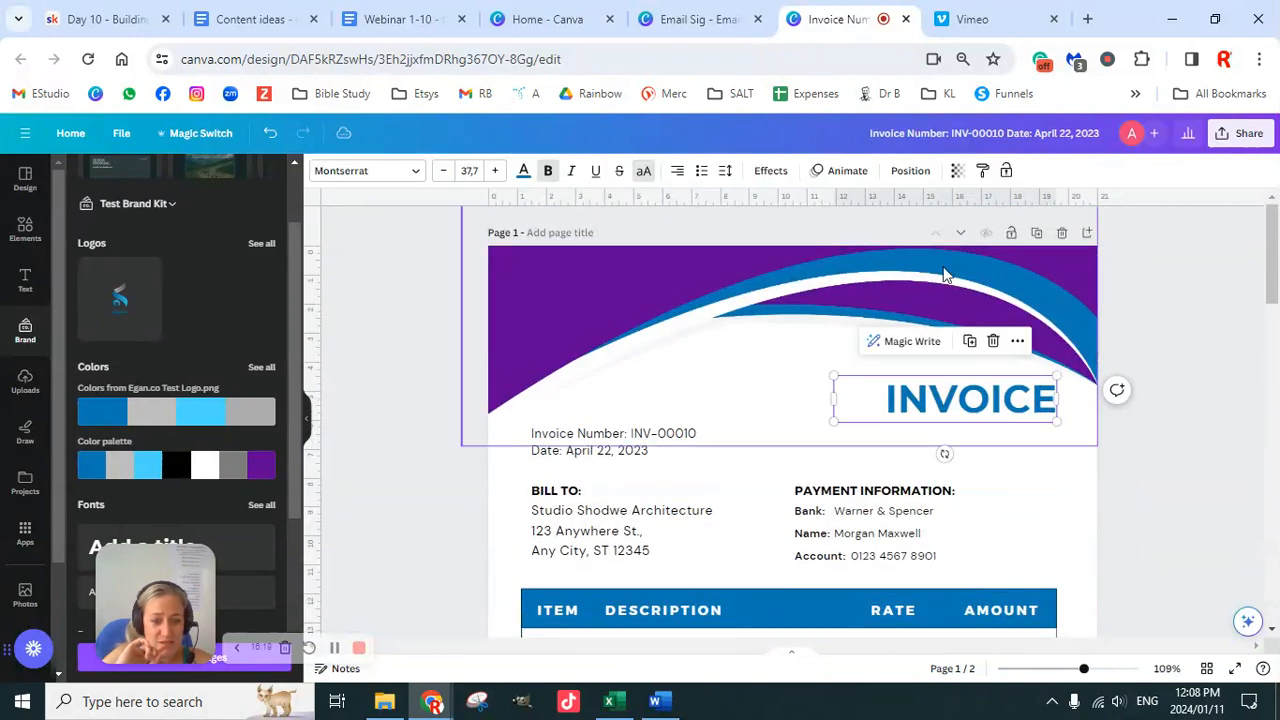
pyautogui.click(643, 170)
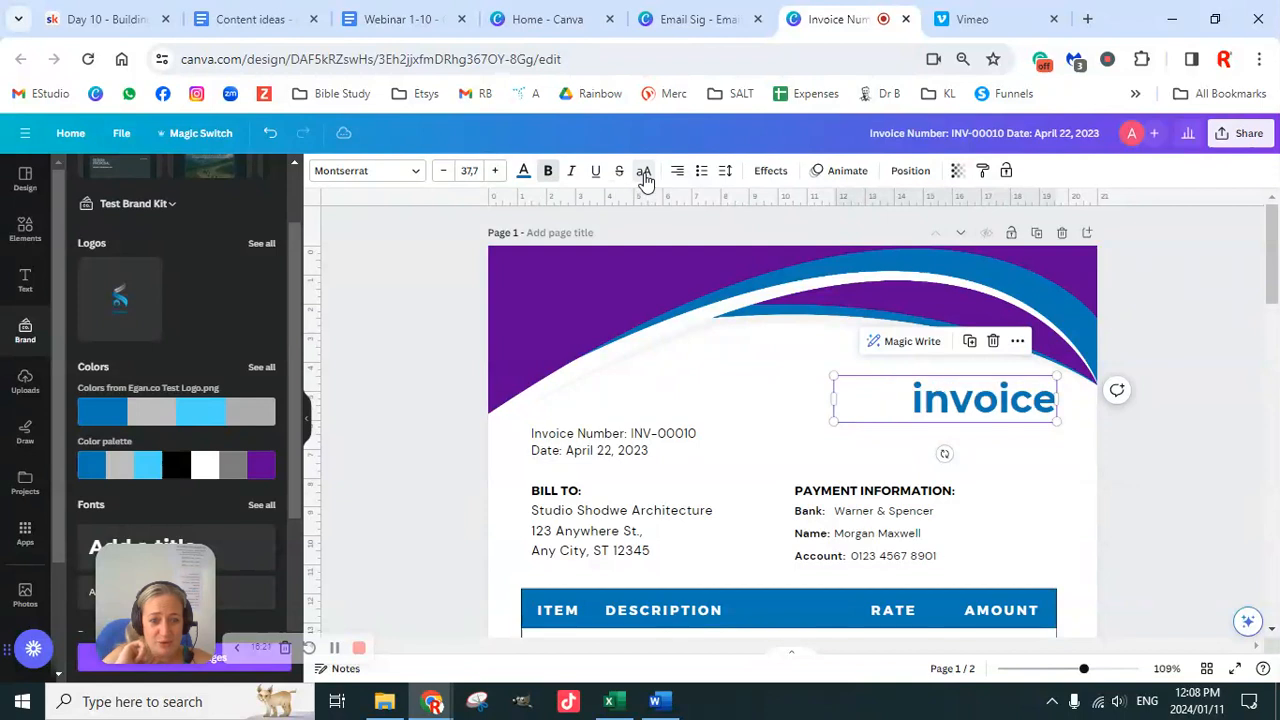
pyautogui.doubleClick(926, 400)
pyautogui.click(924, 400)
pyautogui.press('BackSpace')
pyautogui.write('I')
pyautogui.click(1148, 458)
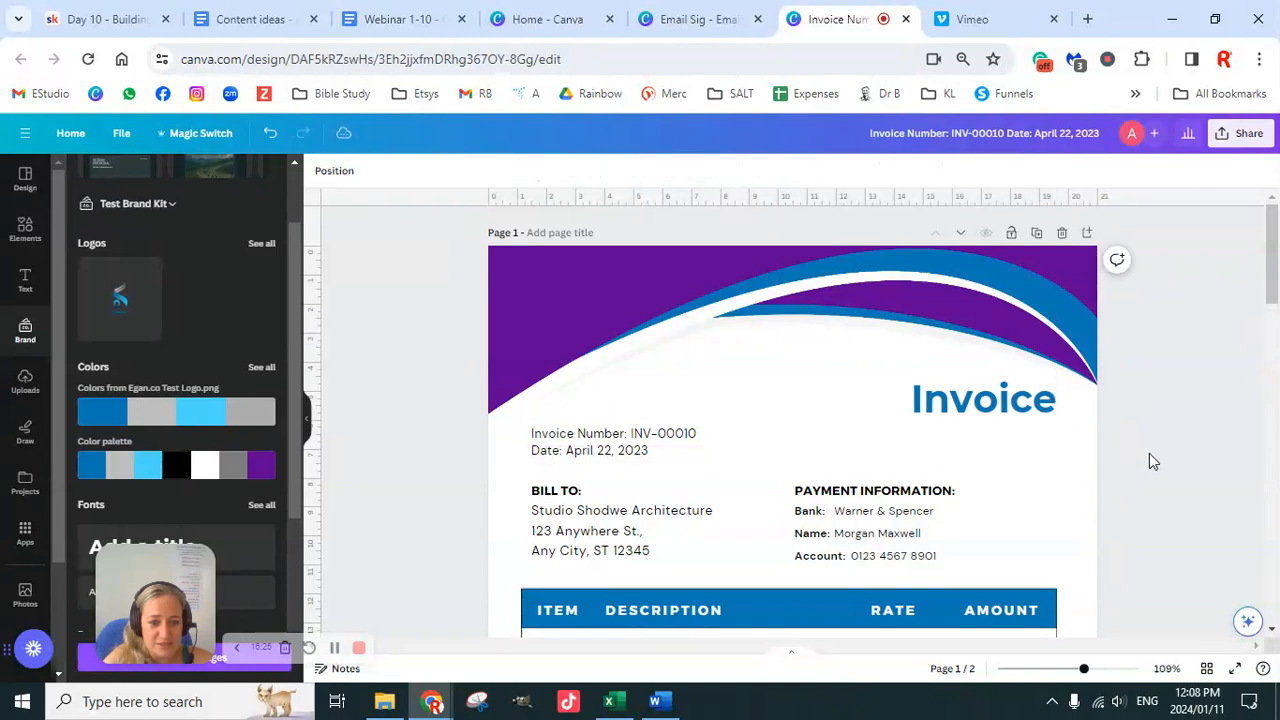
# Step: Colour the invoice number INV-00010 red
pyautogui.scroll(-1, 1135, 452)
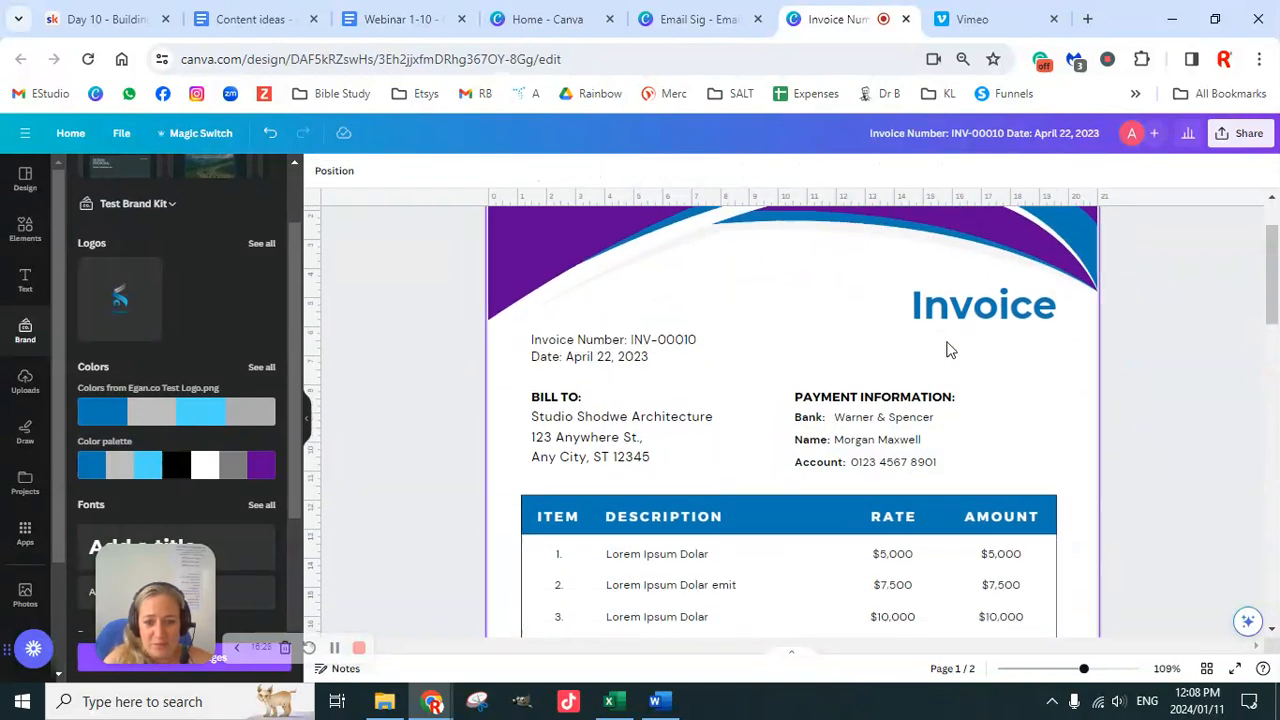
pyautogui.click(697, 344)
pyautogui.click(663, 357)
pyautogui.moveTo(645, 357); pyautogui.dragTo(568, 360)
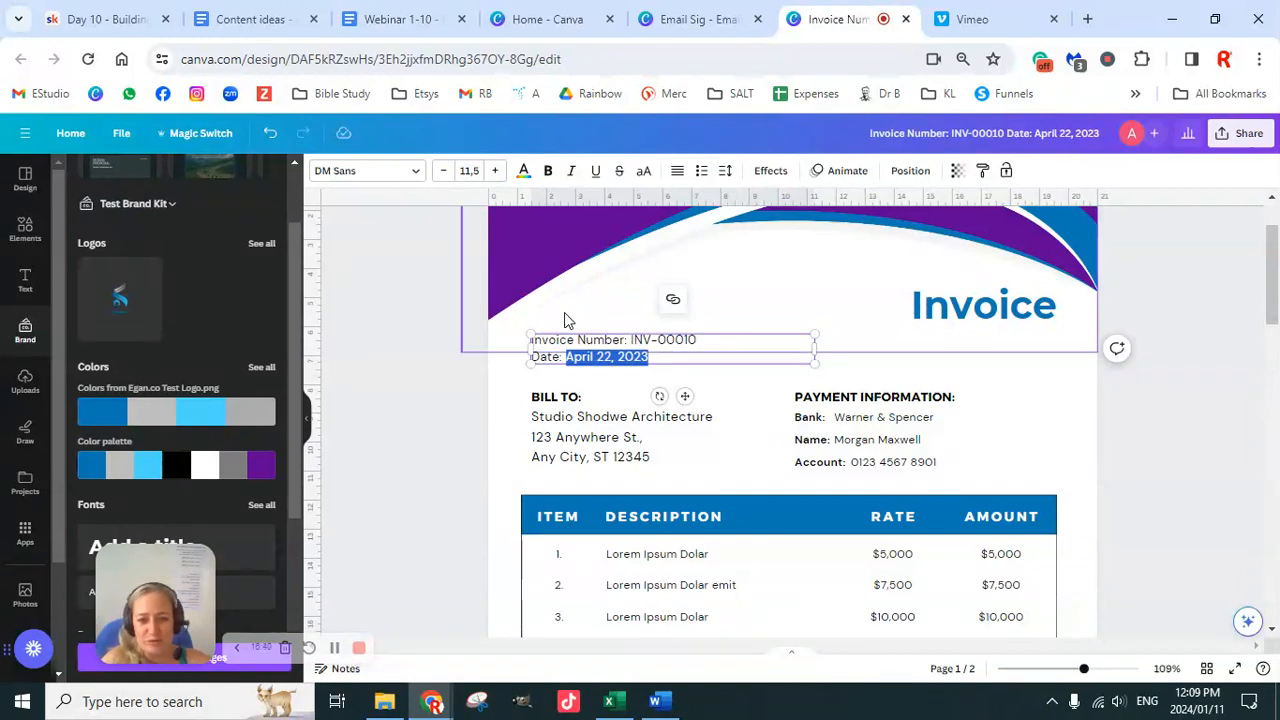
pyautogui.click(447, 314)
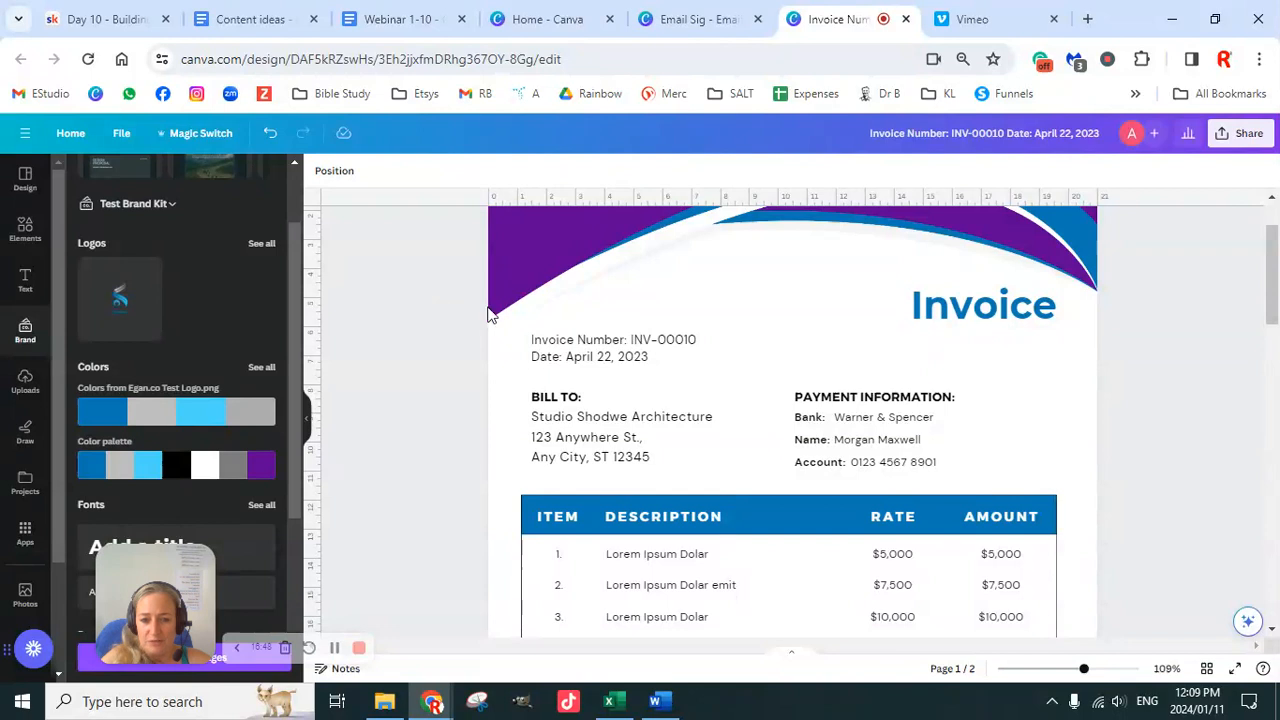
pyautogui.click(702, 339)
pyautogui.moveTo(702, 339); pyautogui.dragTo(629, 340)
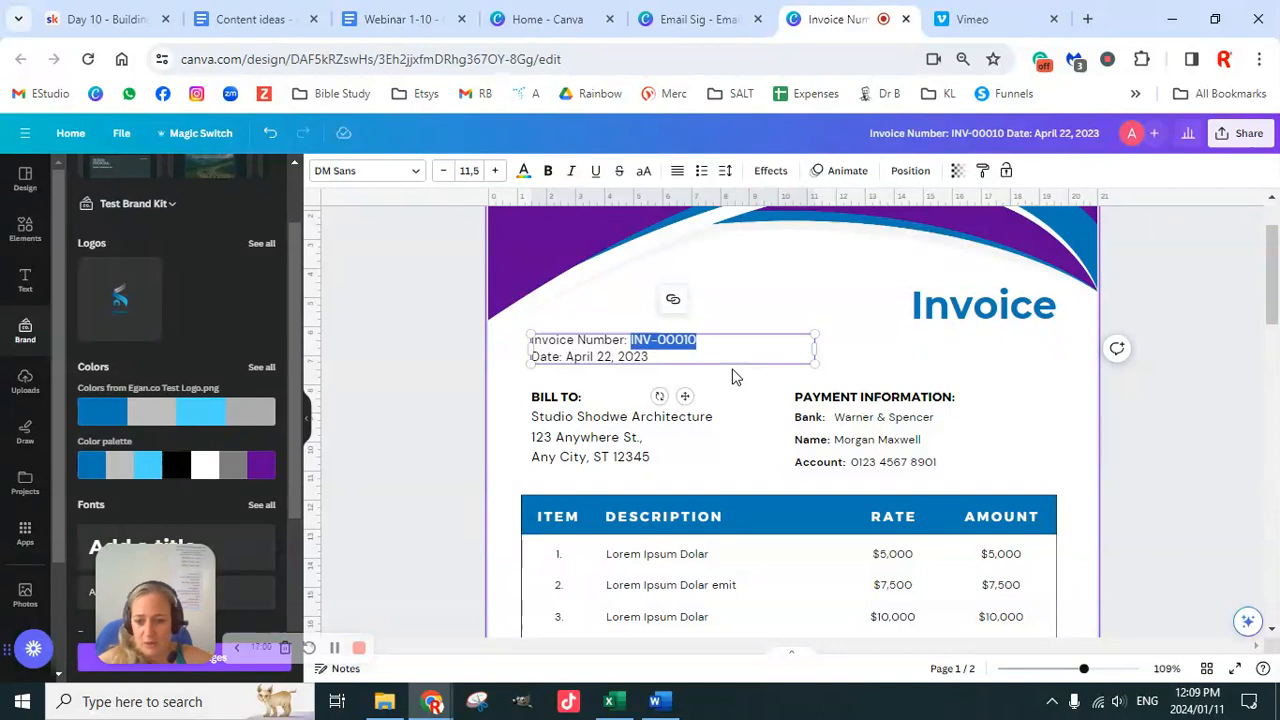
pyautogui.click(524, 174)
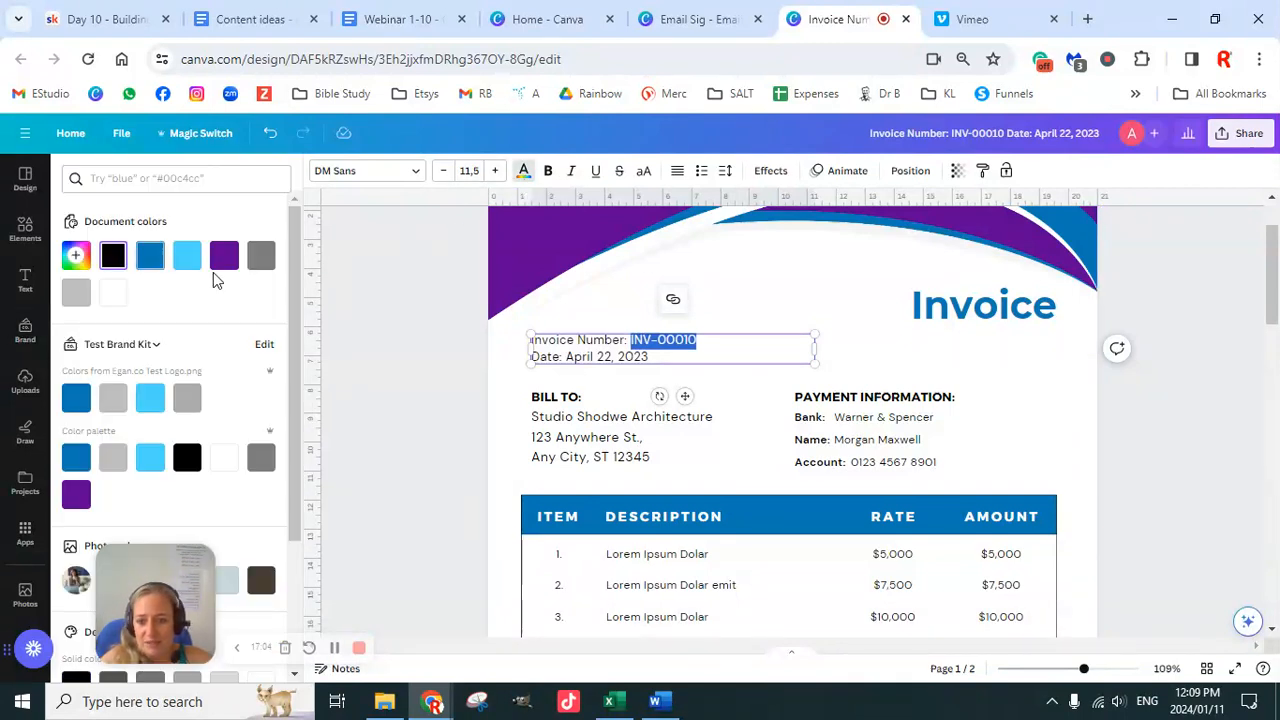
pyautogui.scroll(-2, 190, 450)
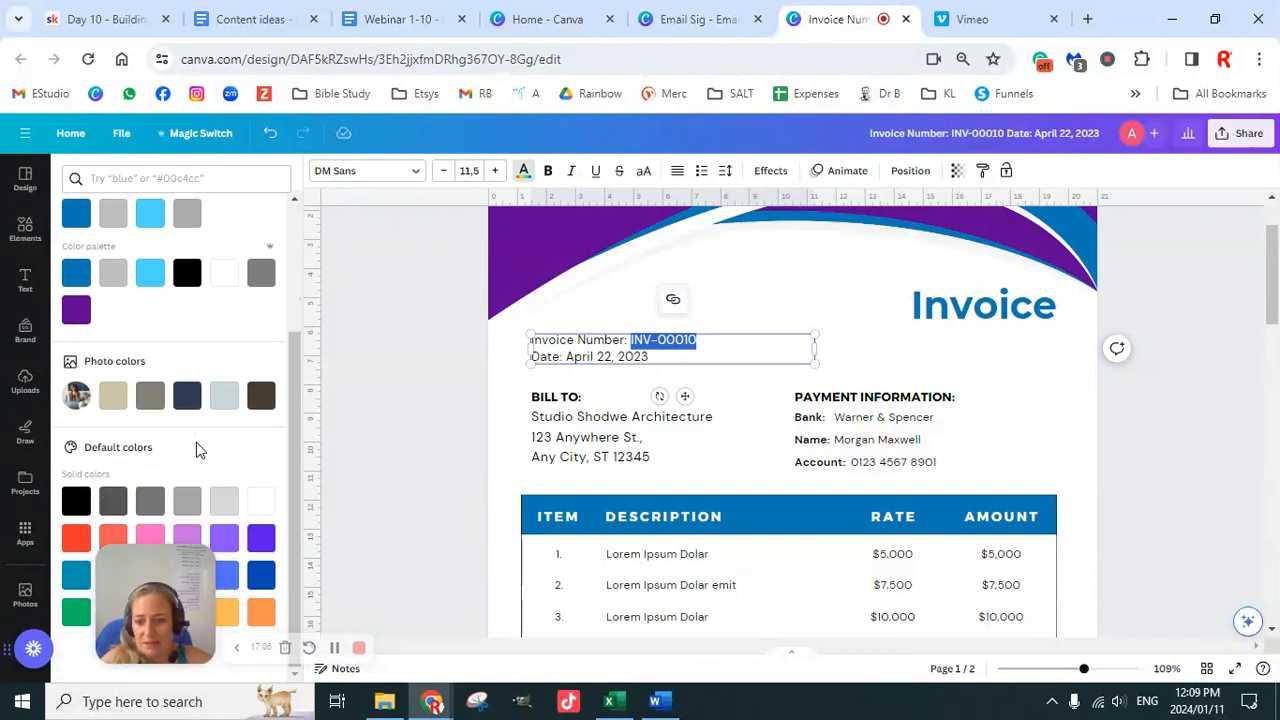
pyautogui.click(1162, 433)
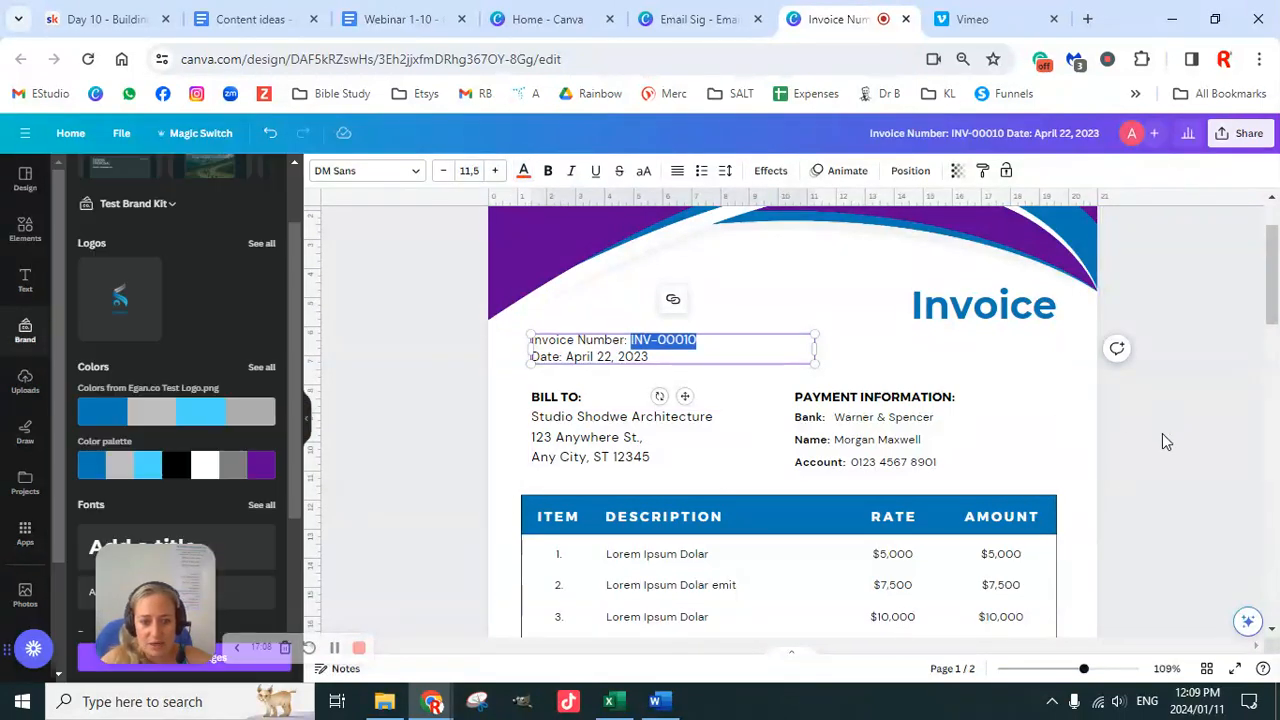
# Step: Colour the date April 22, 2023 the same red
pyautogui.click(658, 360)
pyautogui.moveTo(655, 358); pyautogui.dragTo(566, 357)
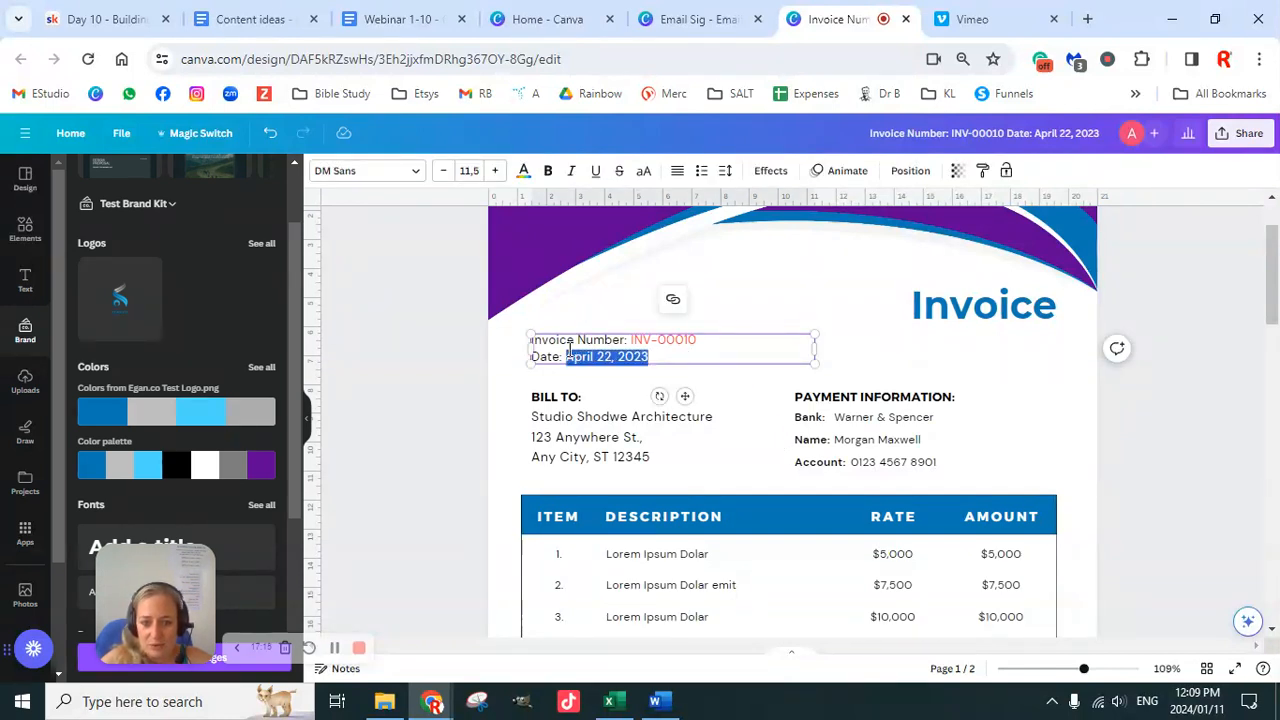
pyautogui.click(523, 172)
pyautogui.click(113, 292)
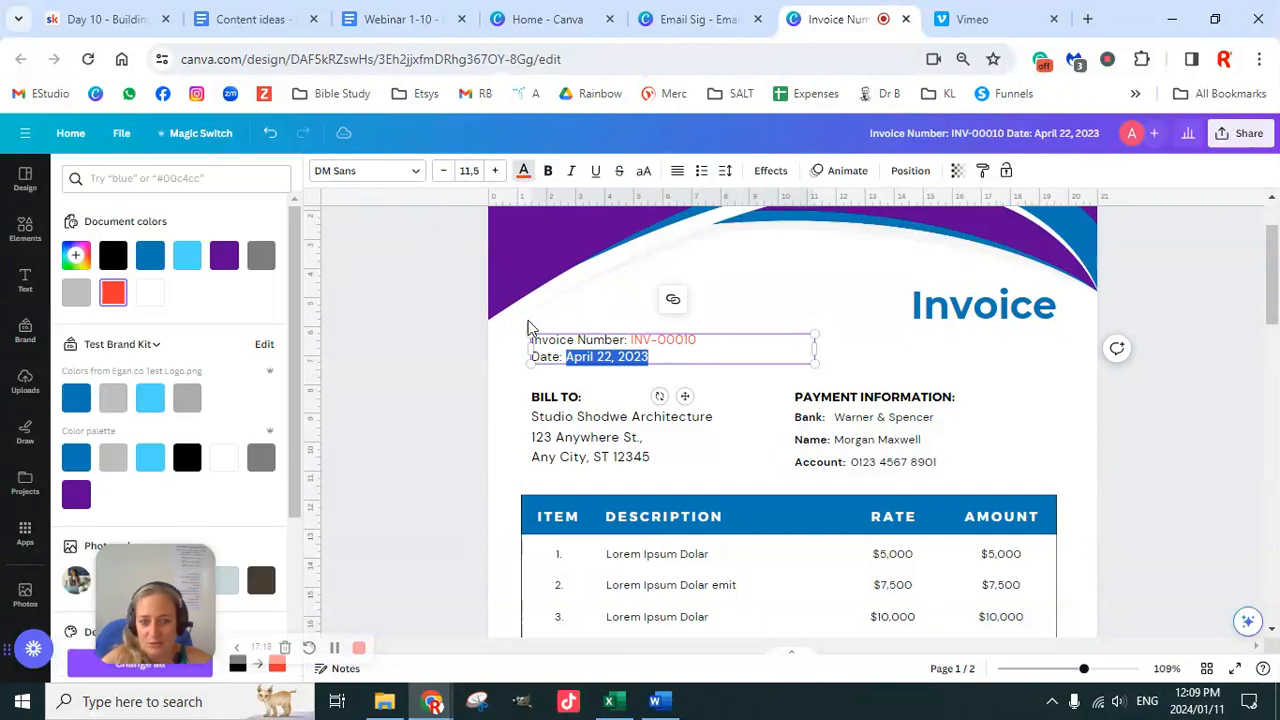
pyautogui.press('Escape')
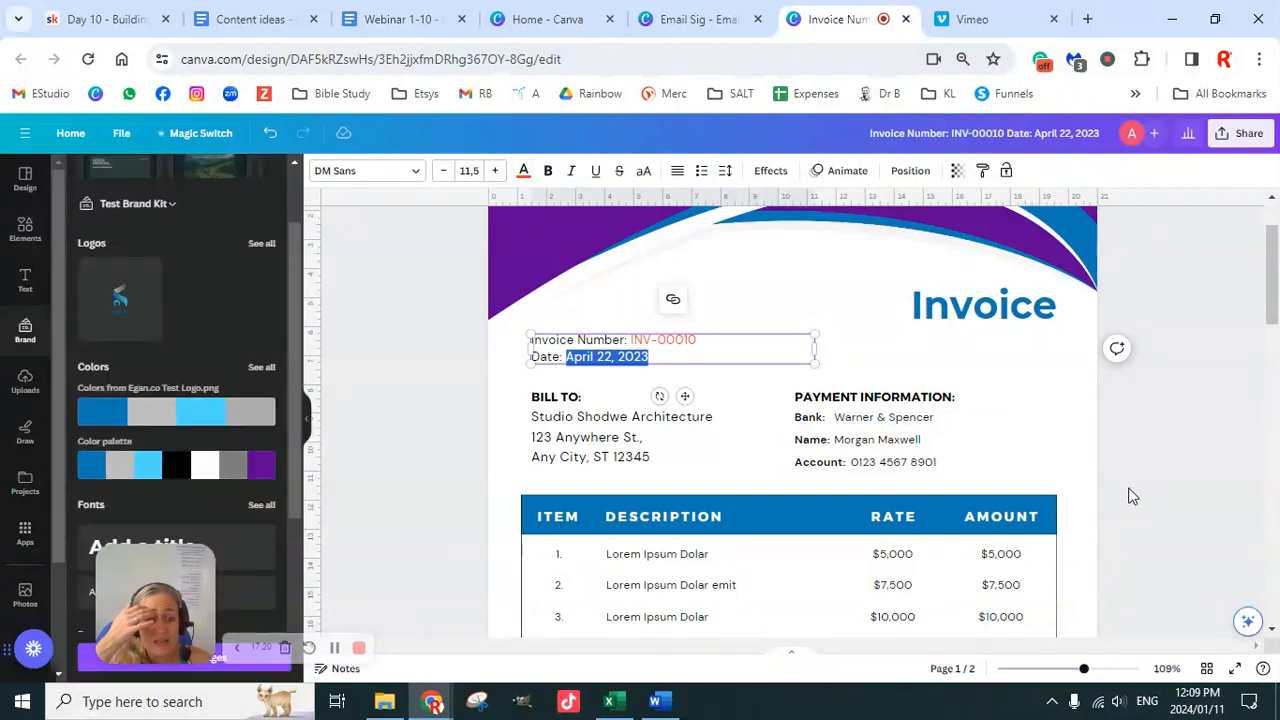
pyautogui.click(1131, 496)
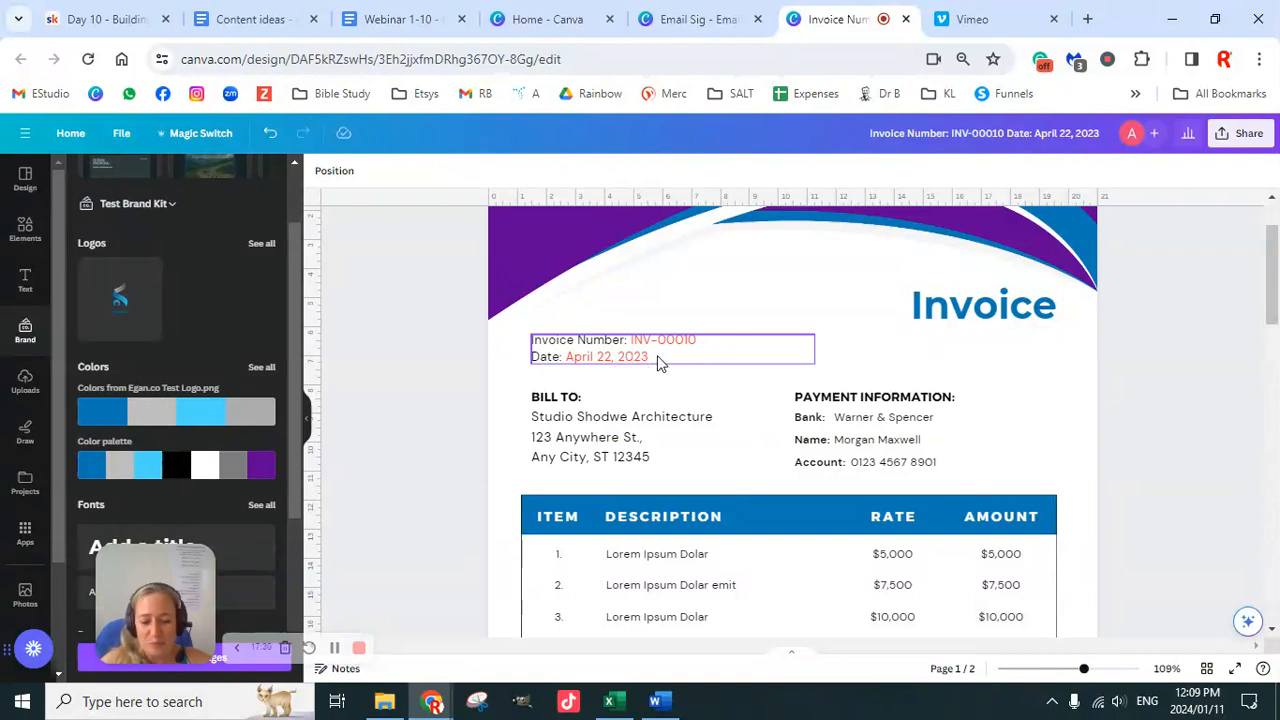
# Step: Replace the Bill To address with 'Potchefstroom,' and 'South Africa' on two lines
pyautogui.scroll(-2, 829, 420)
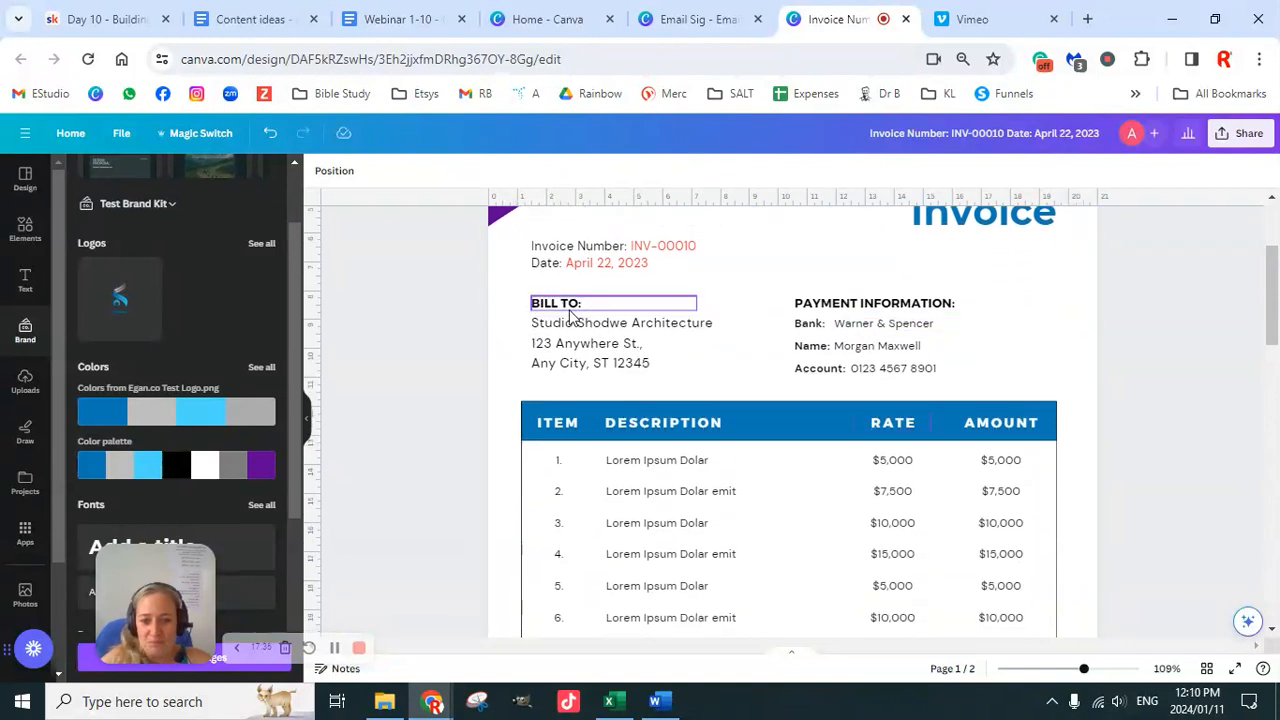
pyautogui.click(657, 362)
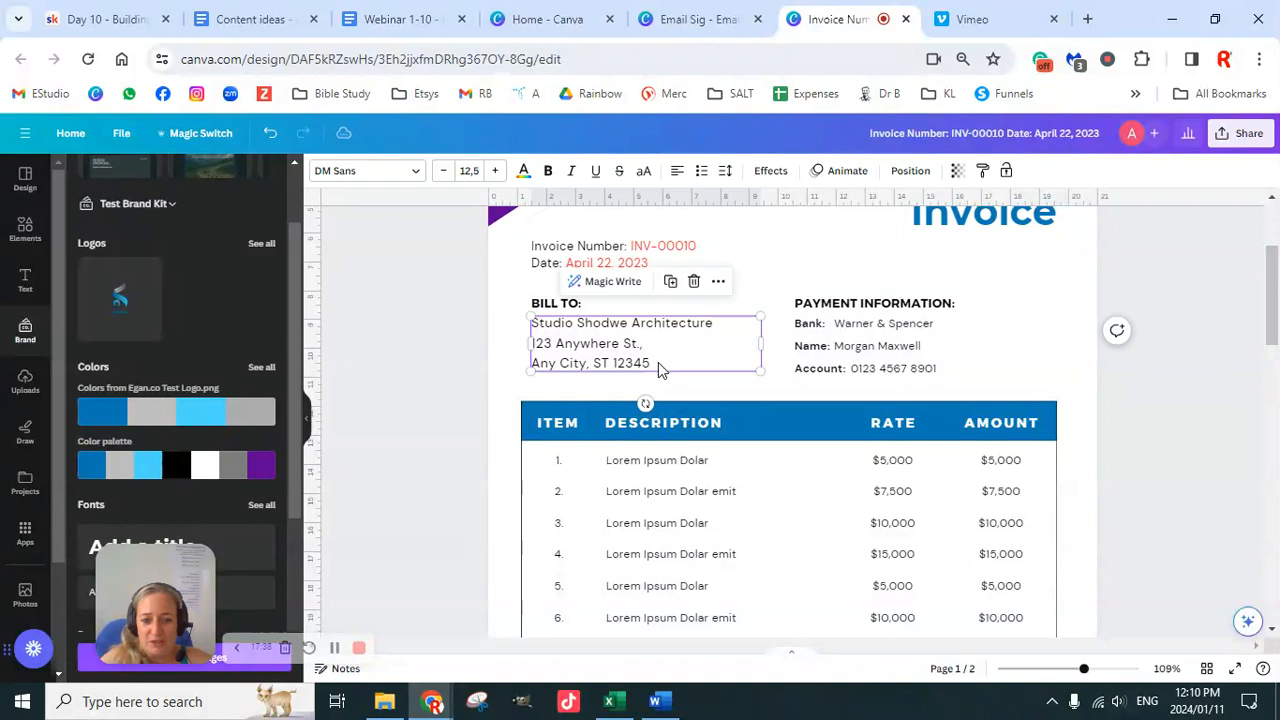
pyautogui.click(658, 363)
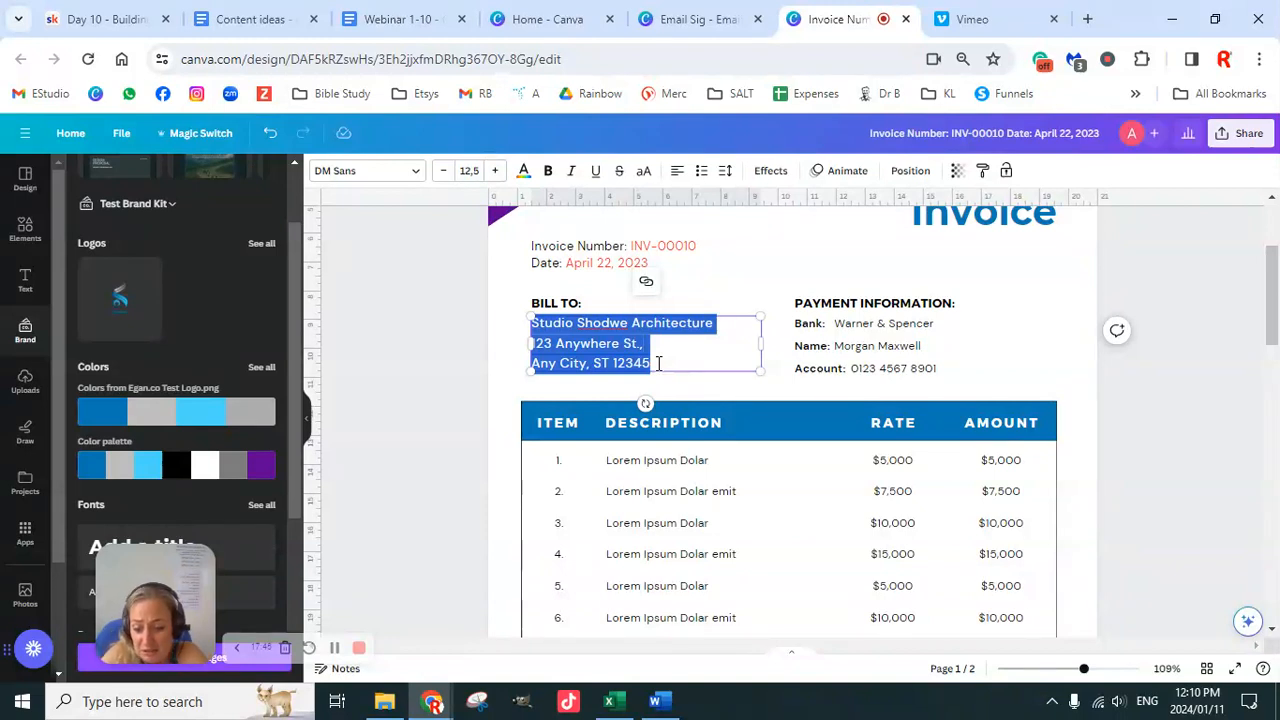
pyautogui.write('Potc')
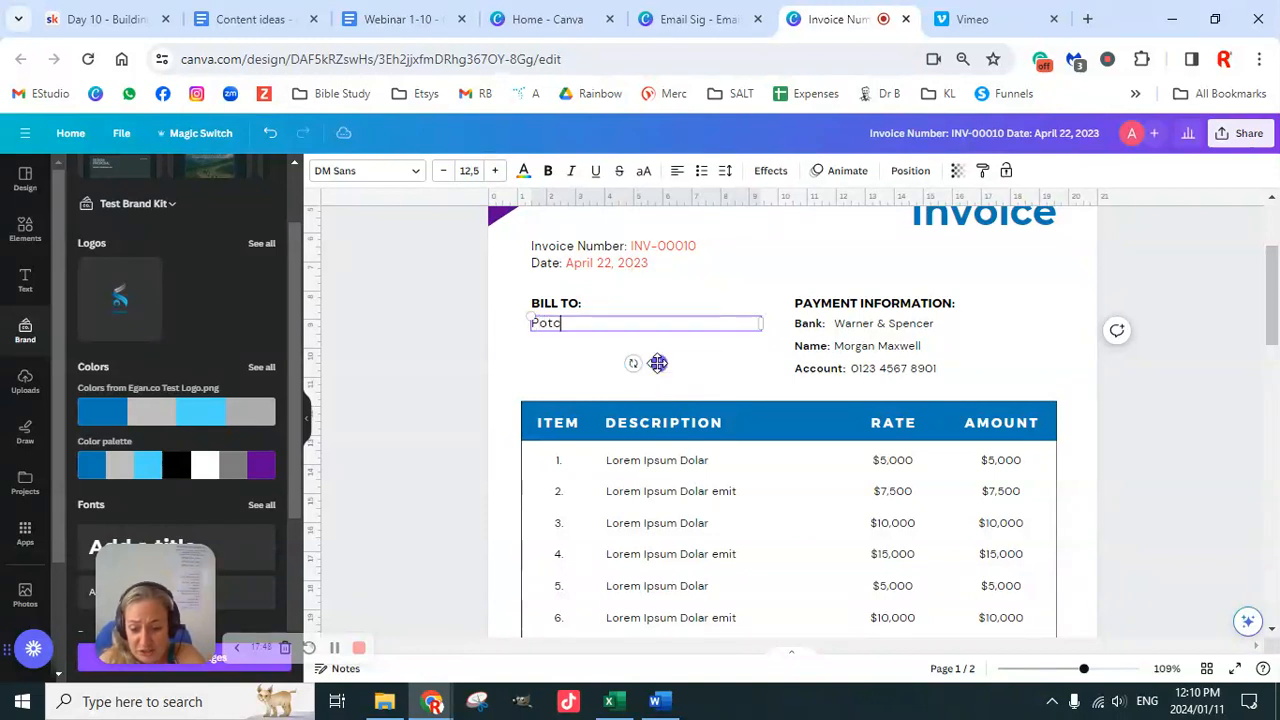
pyautogui.write('hefstroo')
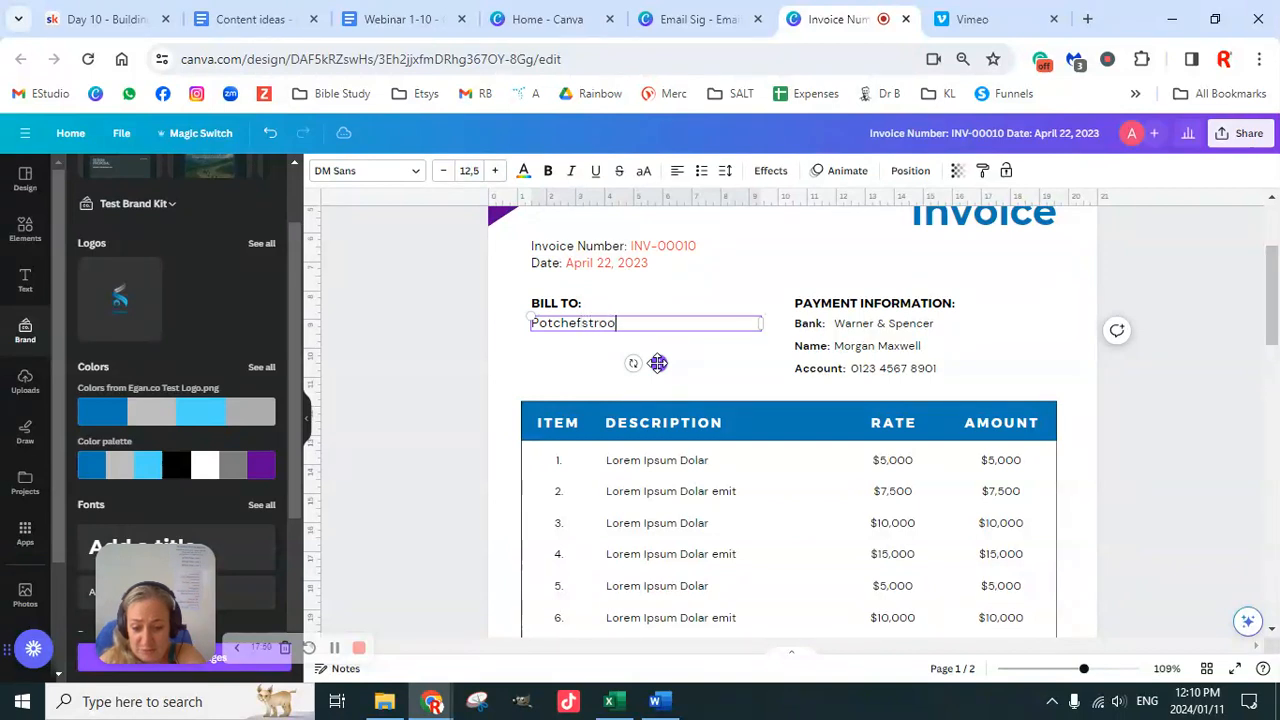
pyautogui.write('m,')
pyautogui.press('Return')
pyautogui.write('South Africa')
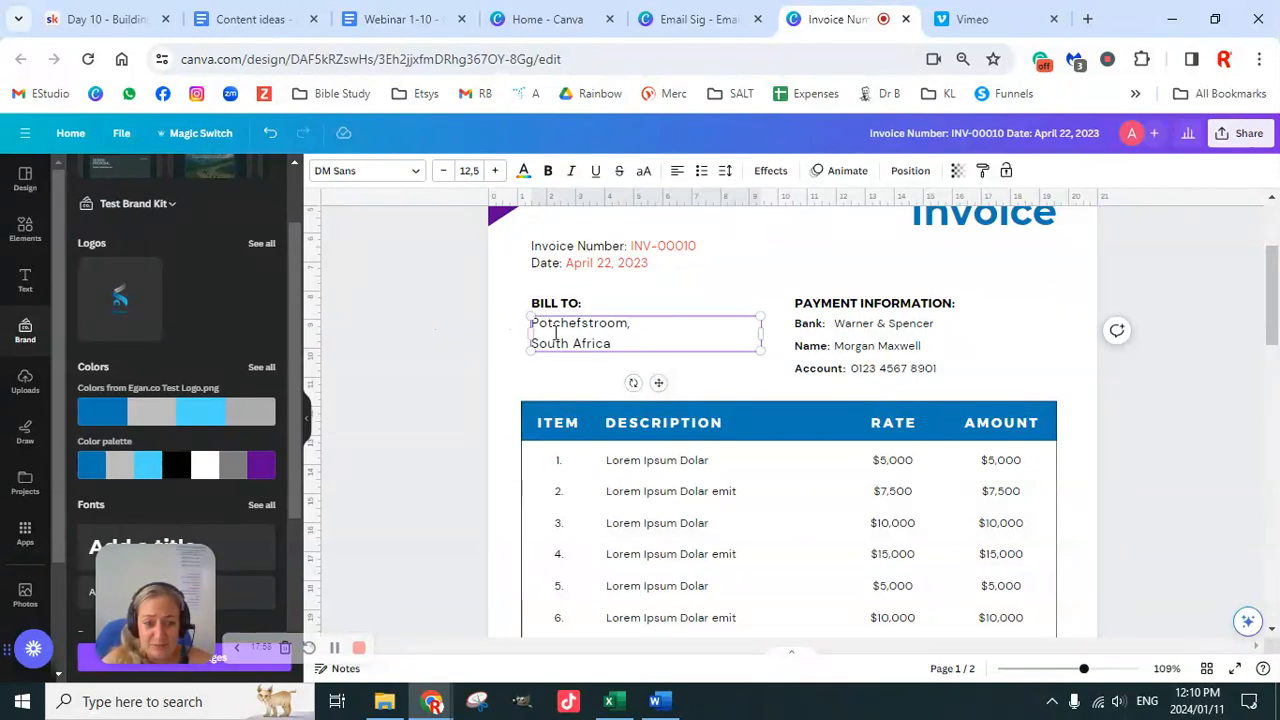
# Step: Add the client's full name on a new first line of the Bill To block
pyautogui.click(448, 288)
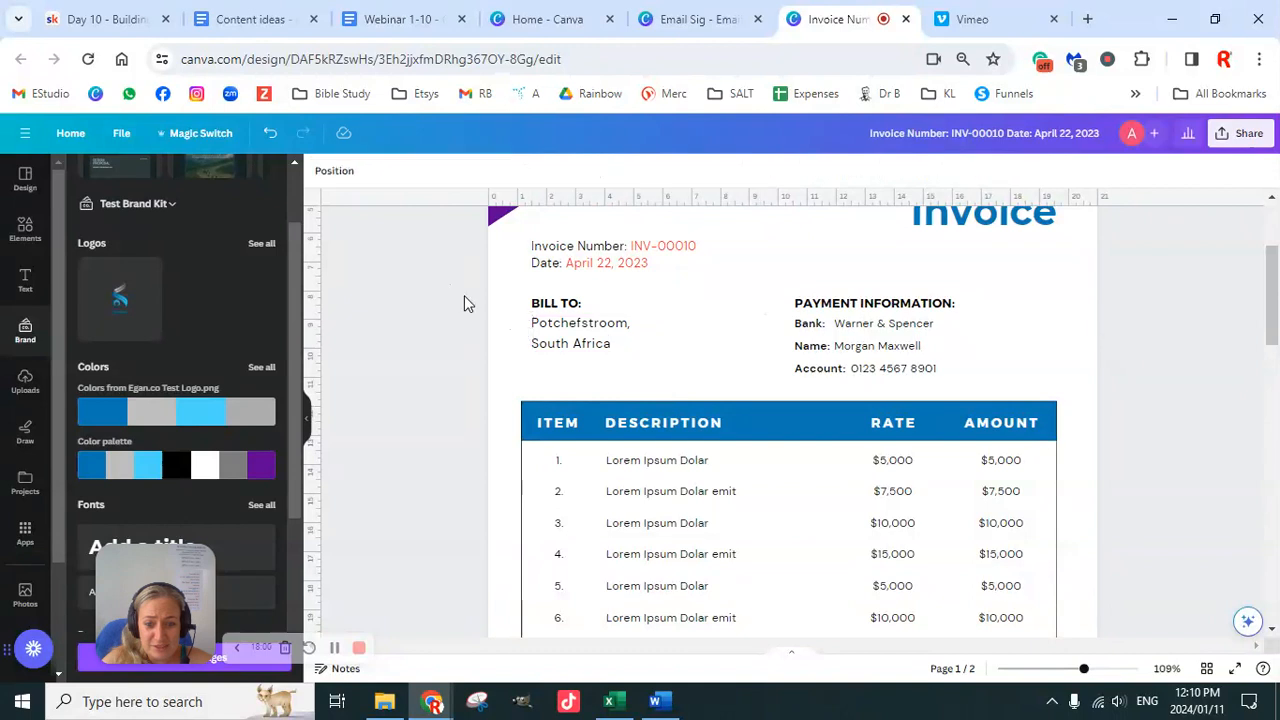
pyautogui.click(630, 342)
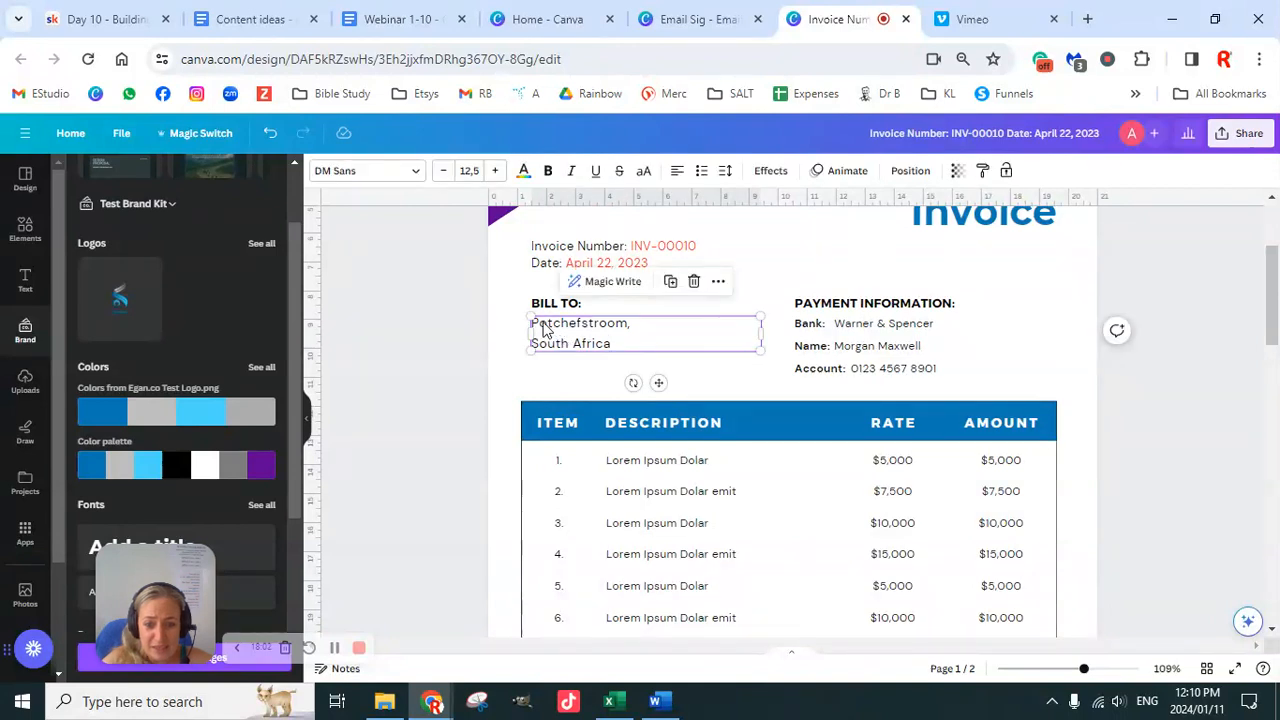
pyautogui.click(545, 325)
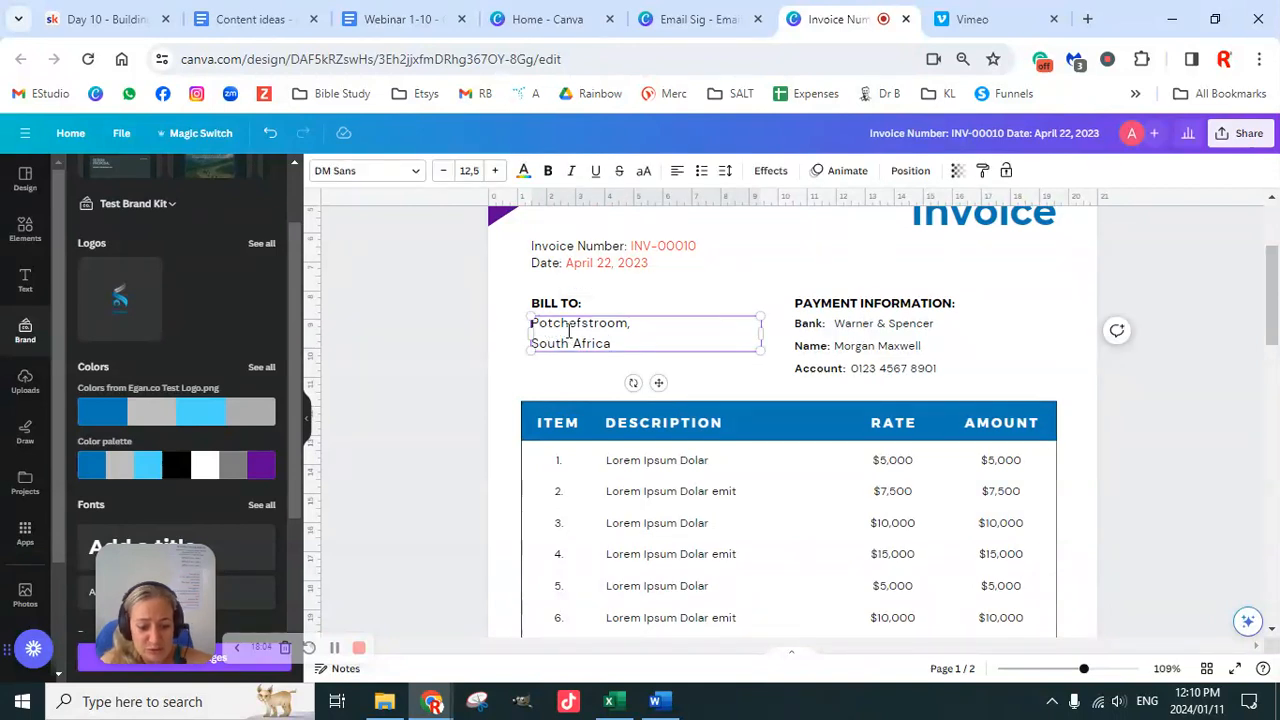
pyautogui.press('Return')
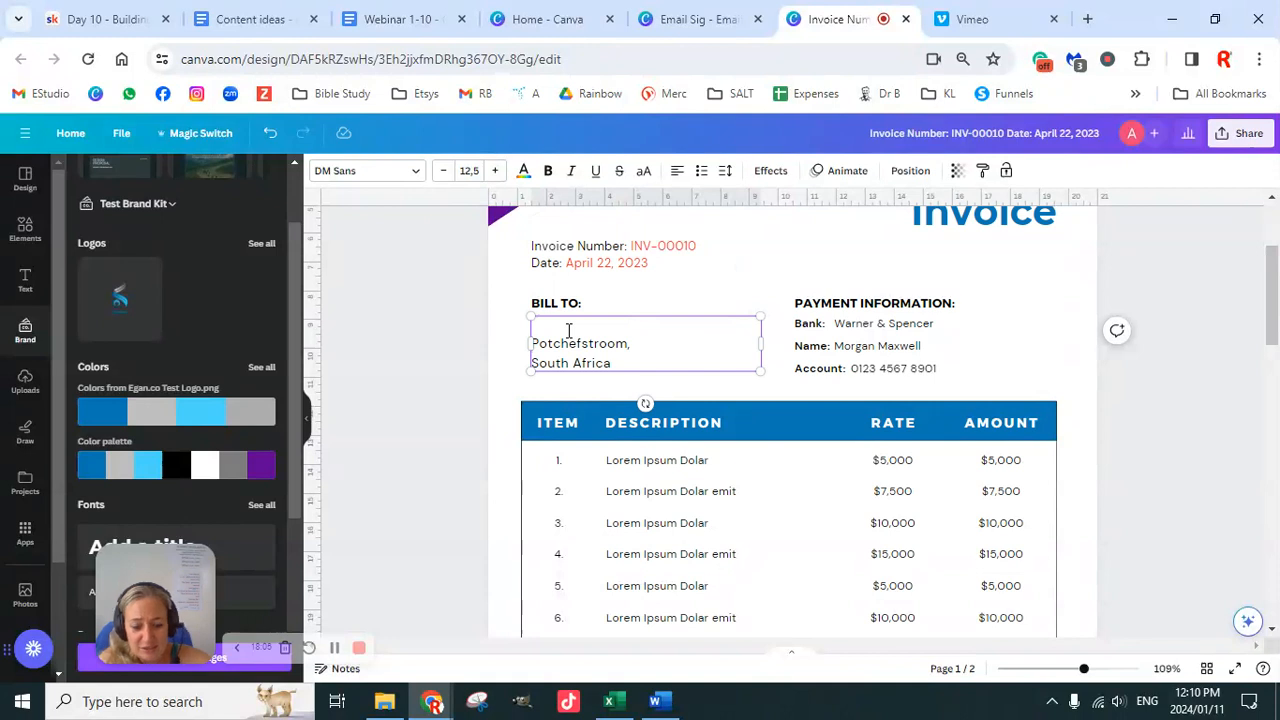
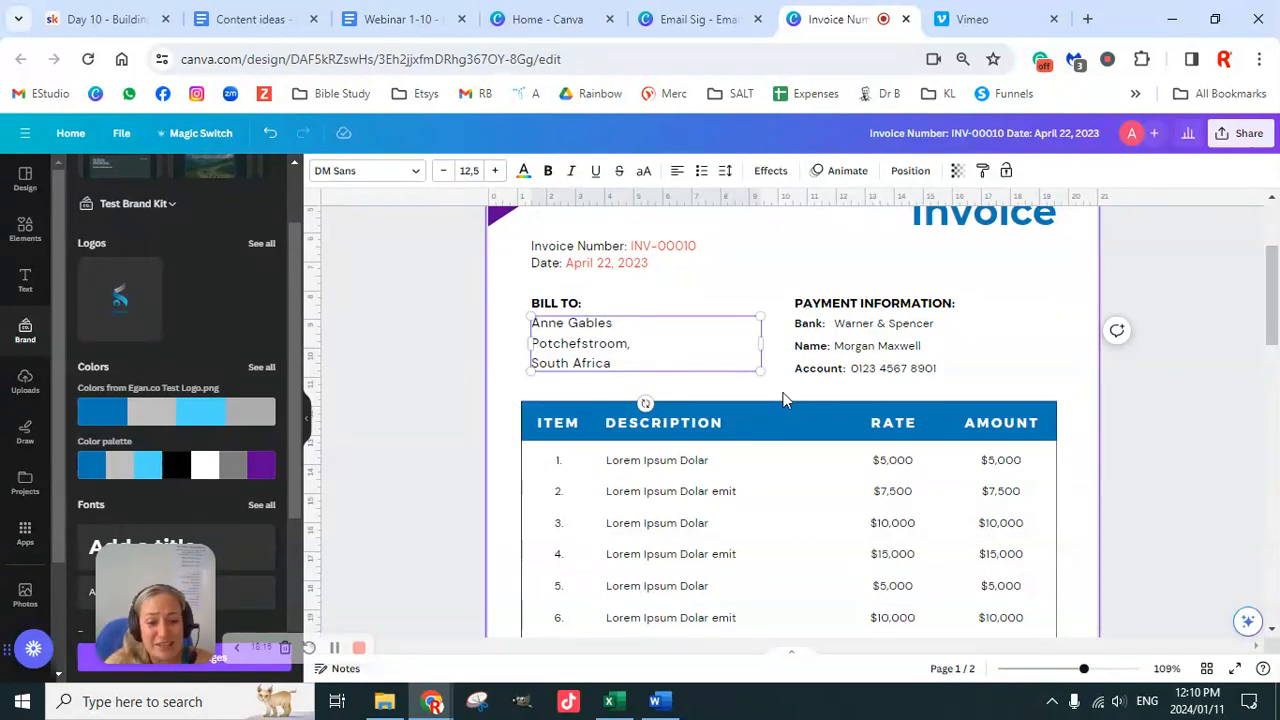
pyautogui.click(927, 307)
pyautogui.scroll(-1, 990, 356)
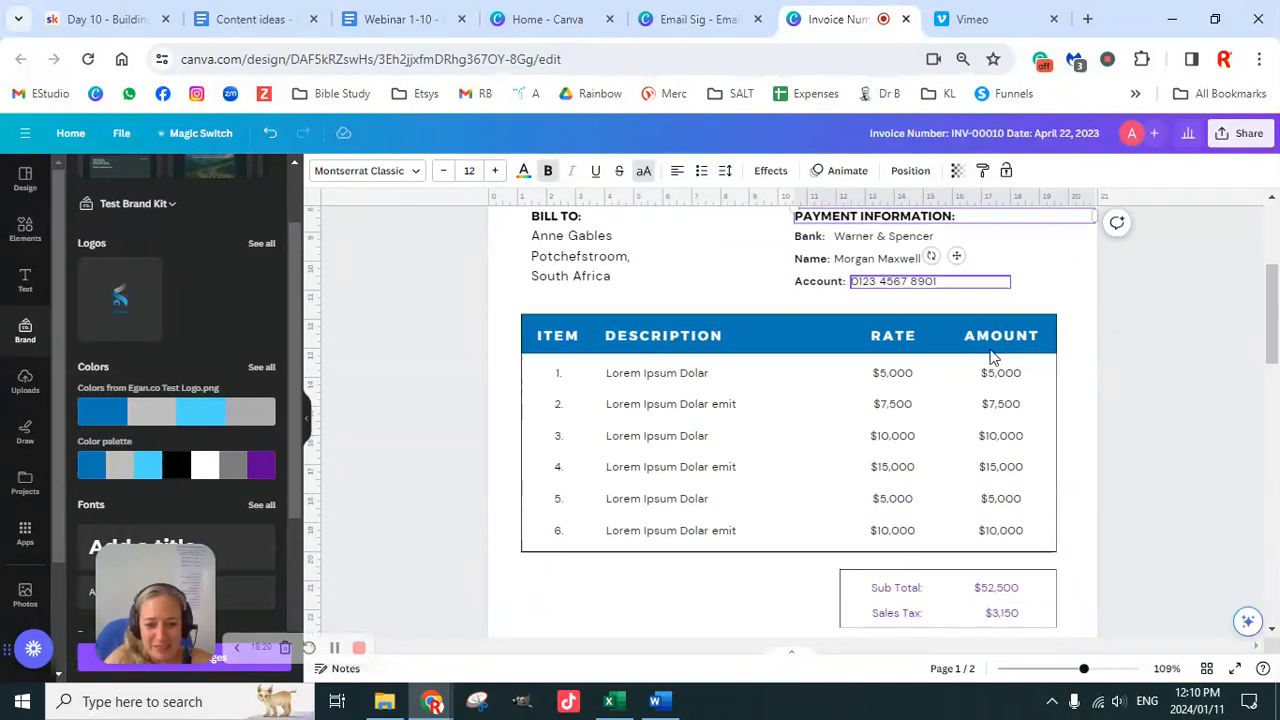
pyautogui.scroll(1, 990, 356)
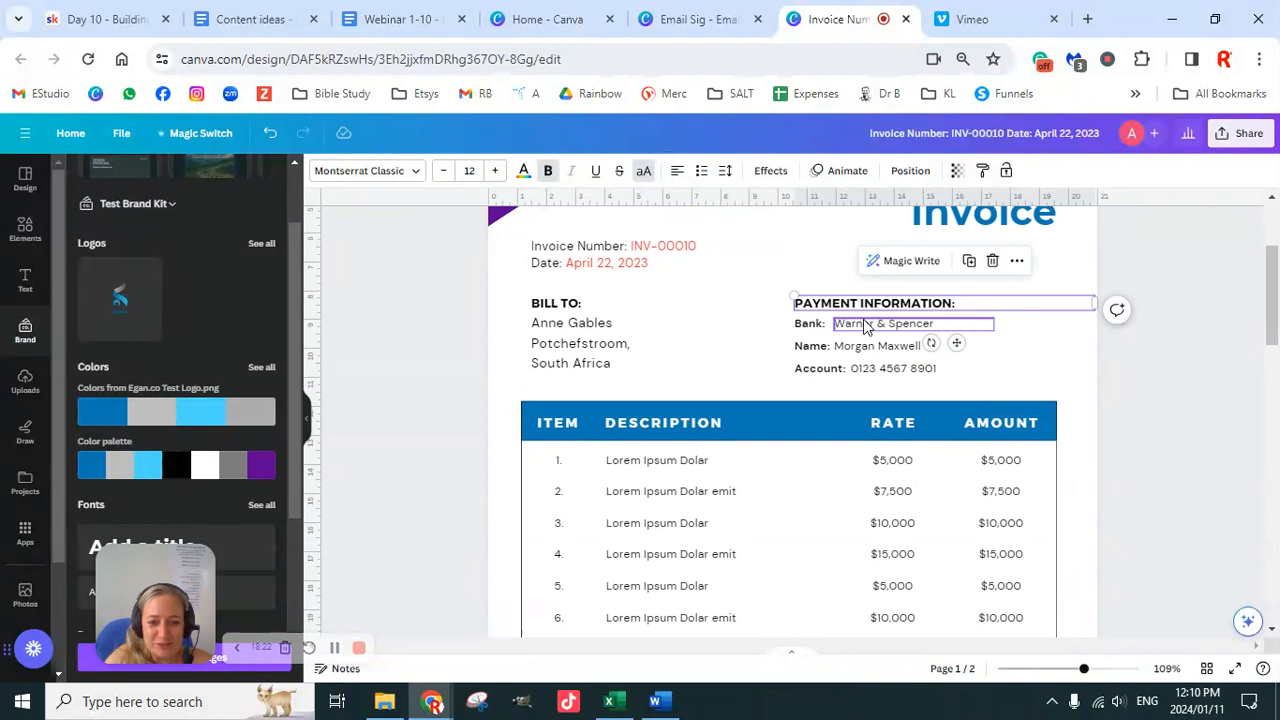
pyautogui.click(941, 340)
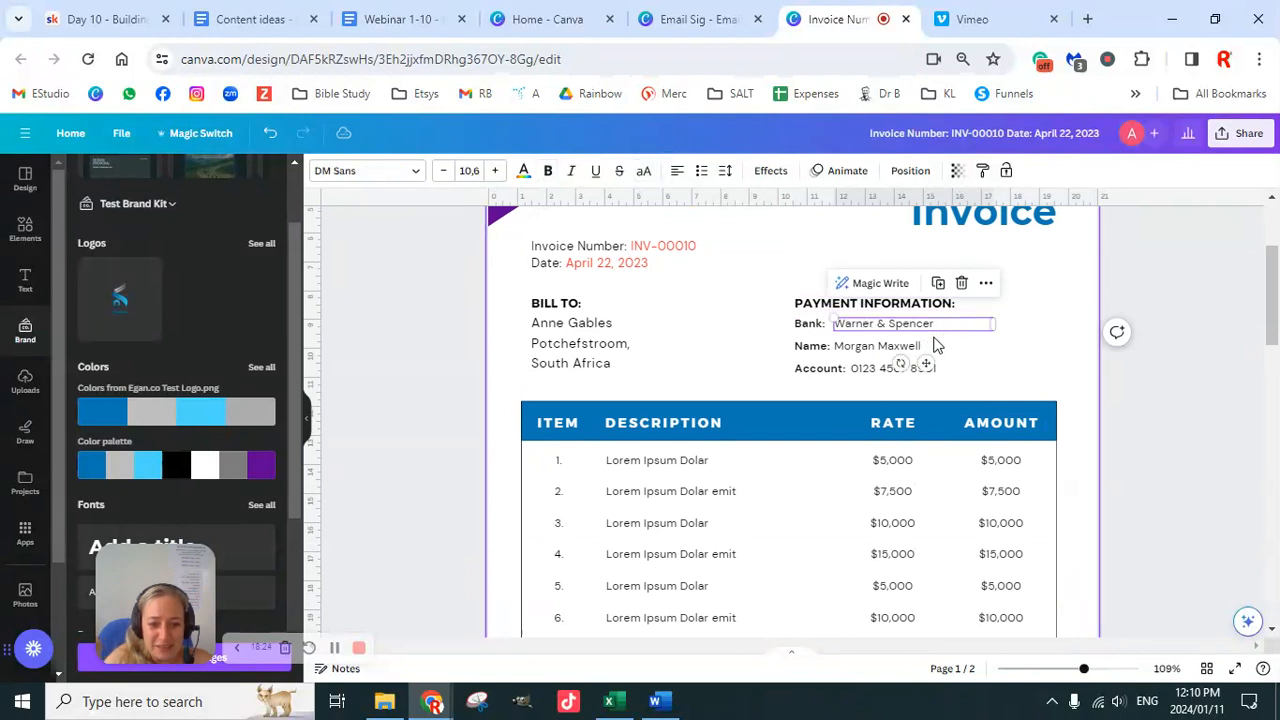
pyautogui.click(918, 348)
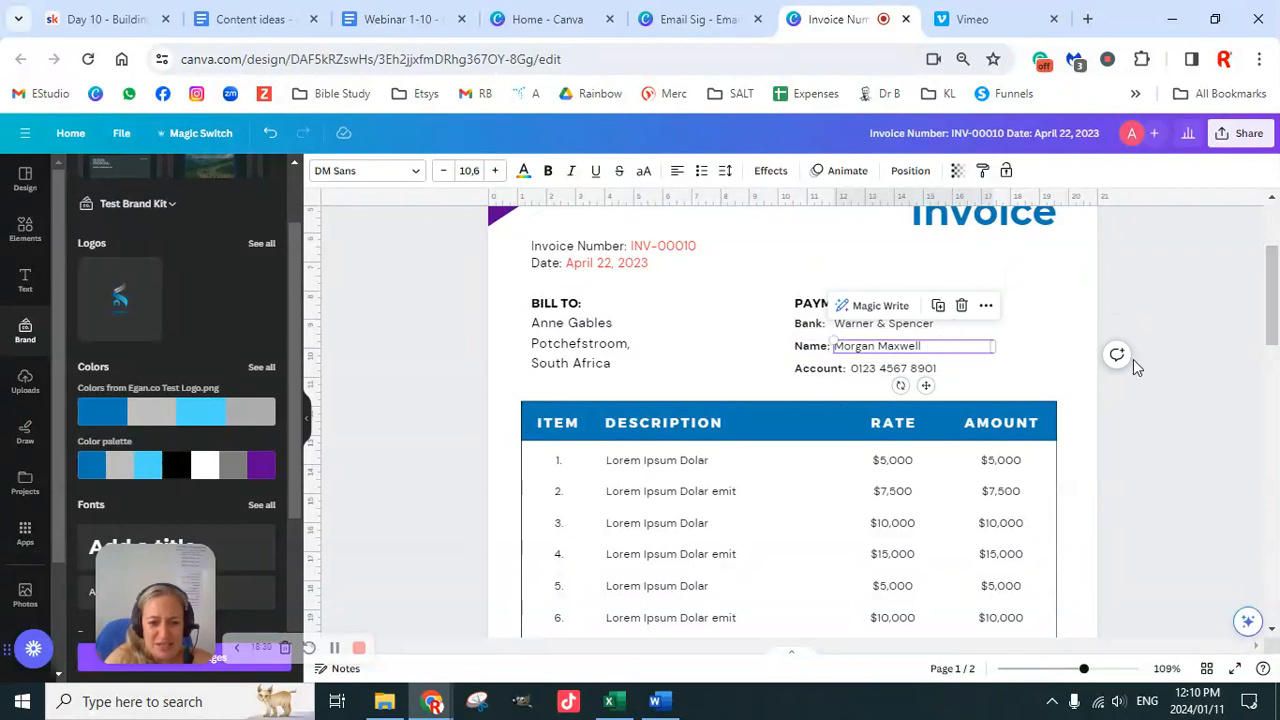
pyautogui.click(1157, 335)
pyautogui.scroll(1, 1087, 355)
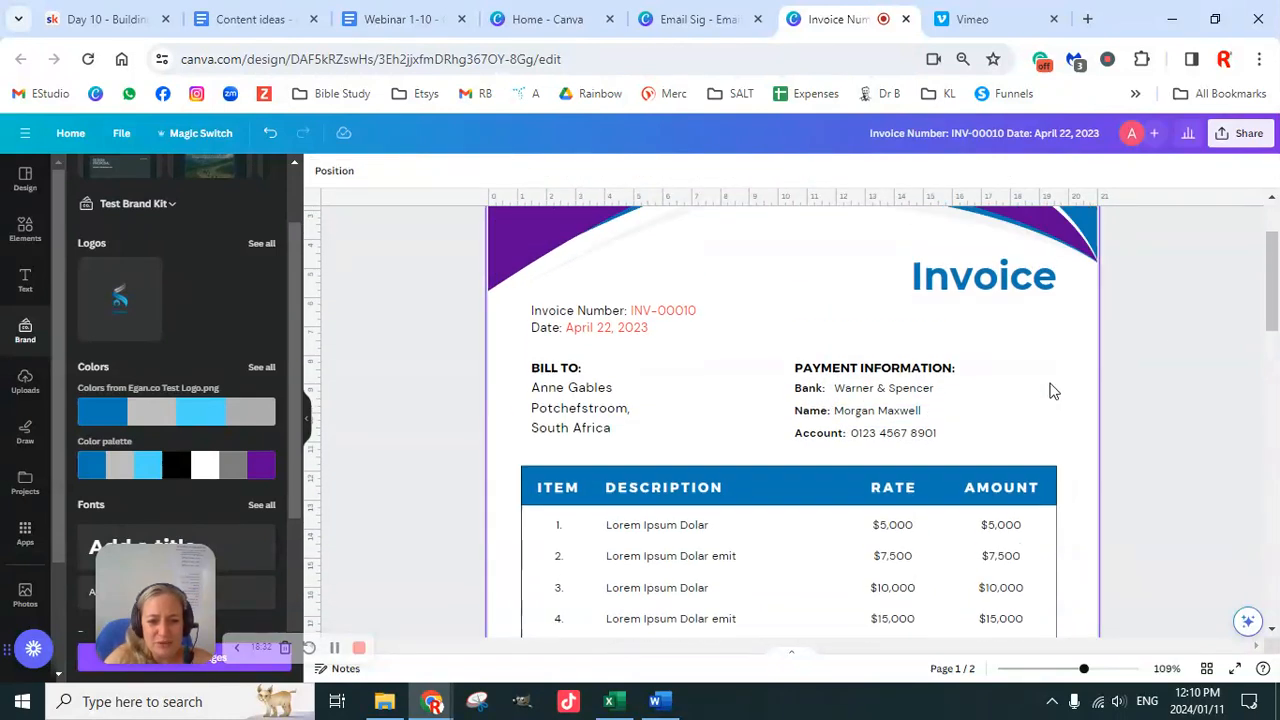
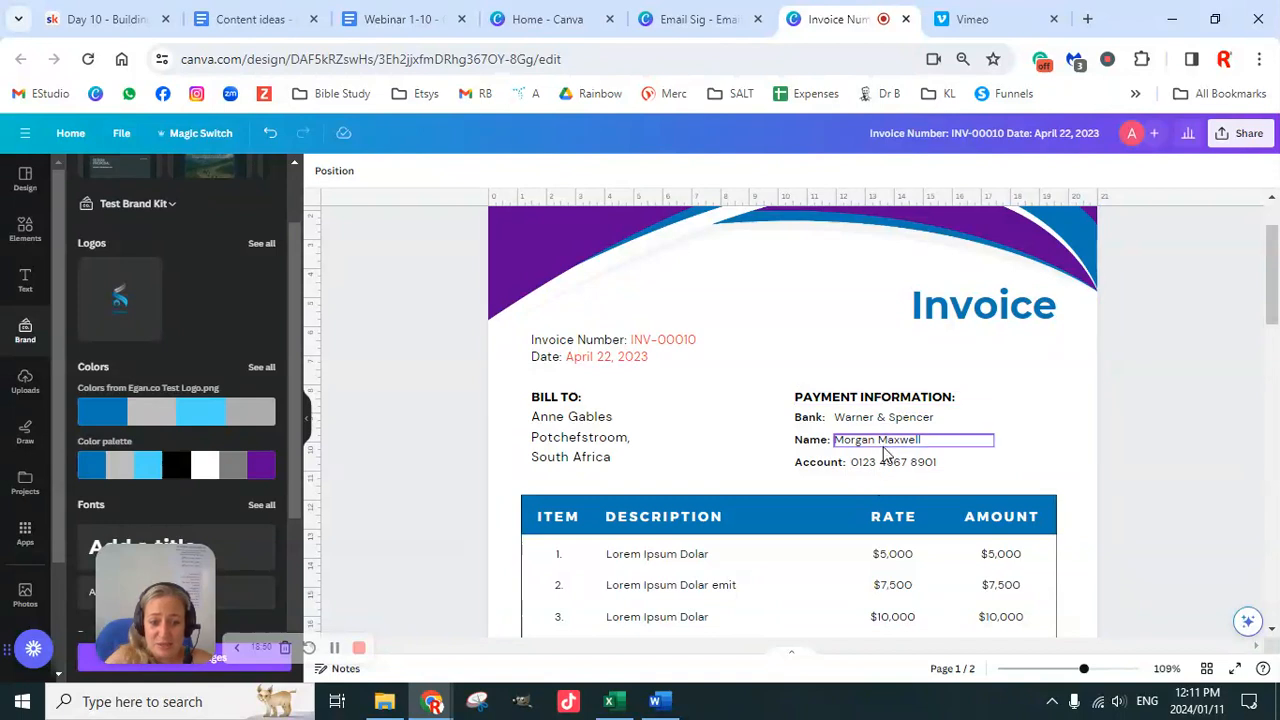
# Step: Change the payment bank to Absa and retype the account holder's name
pyautogui.click(822, 426)
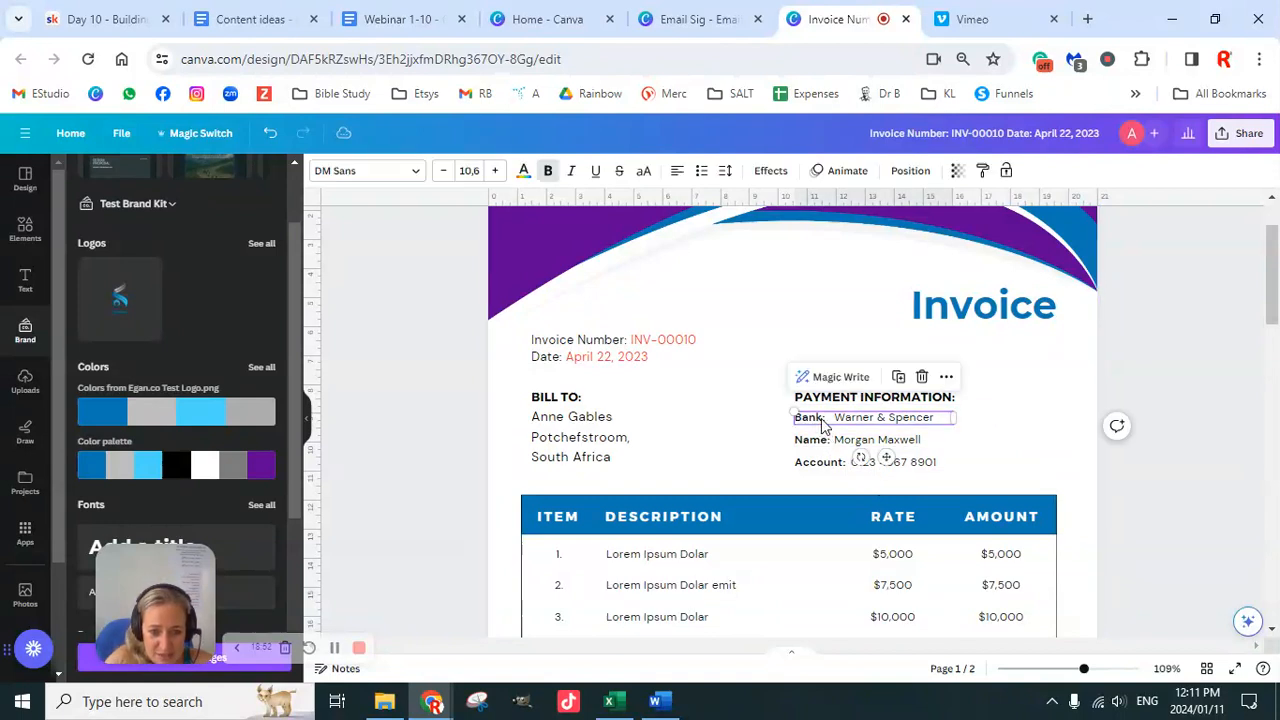
pyautogui.click(940, 424)
pyautogui.doubleClick(940, 424)
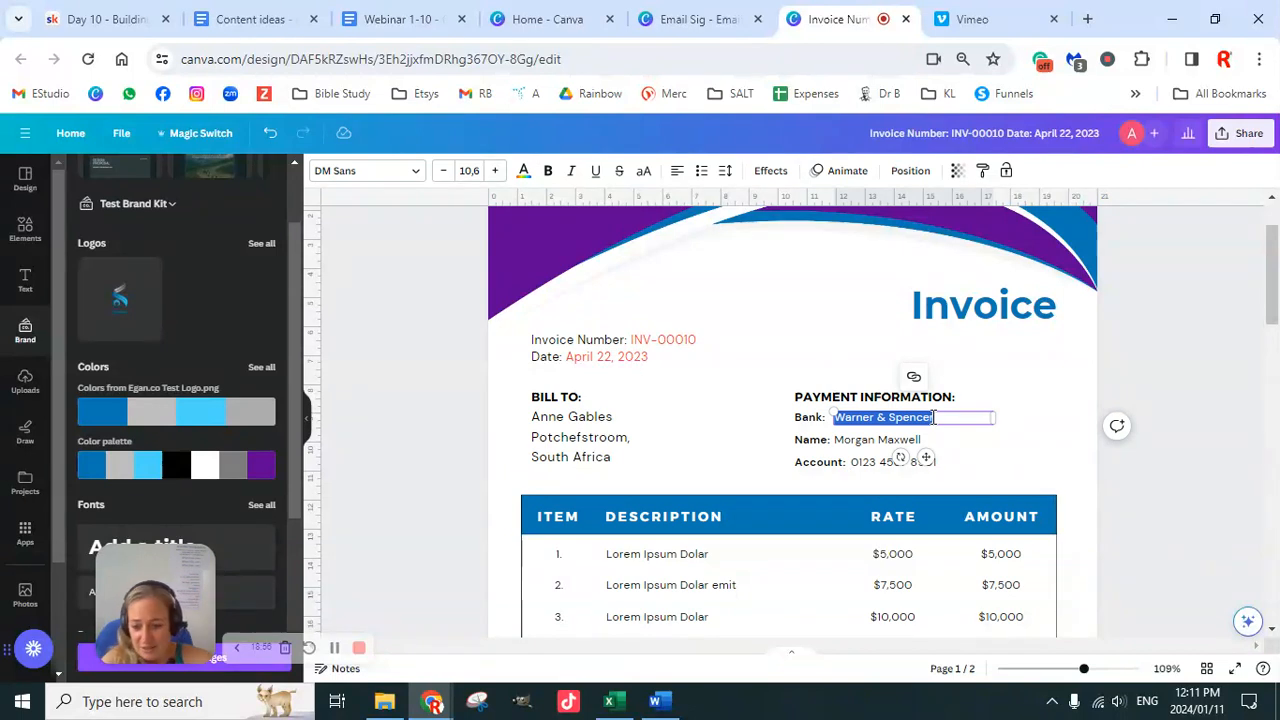
pyautogui.write('A')
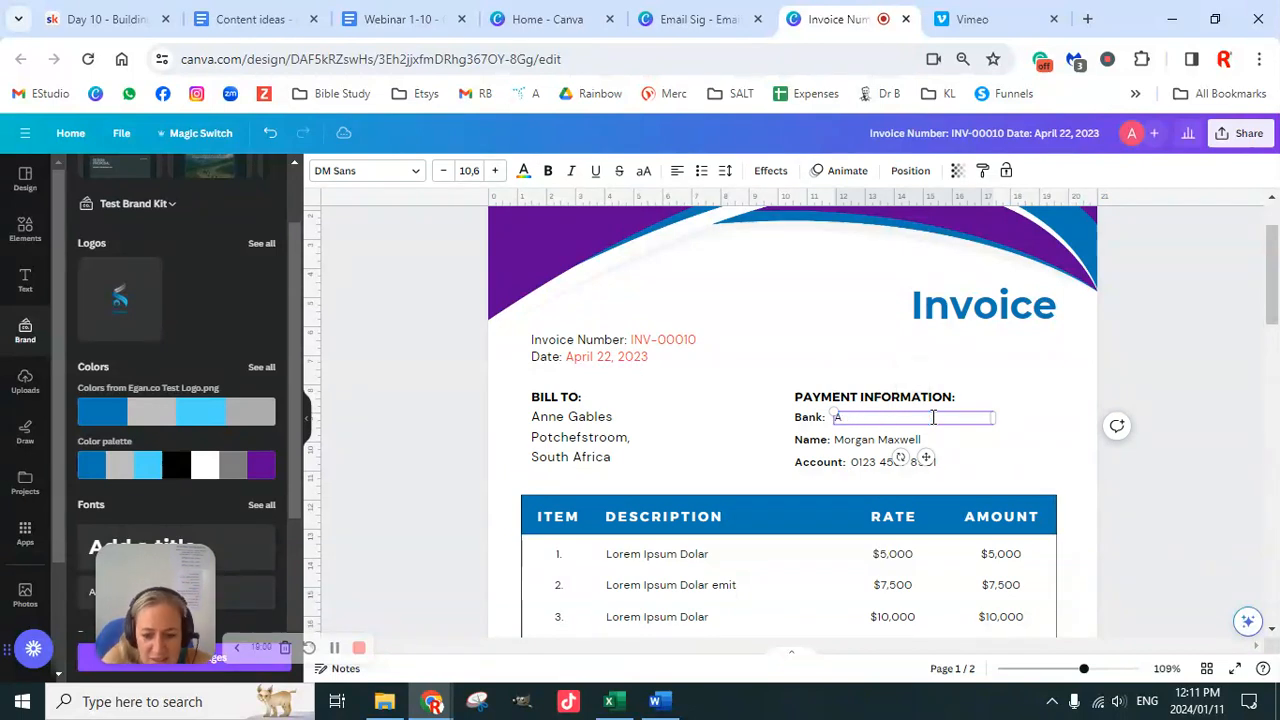
pyautogui.write('nsasa')
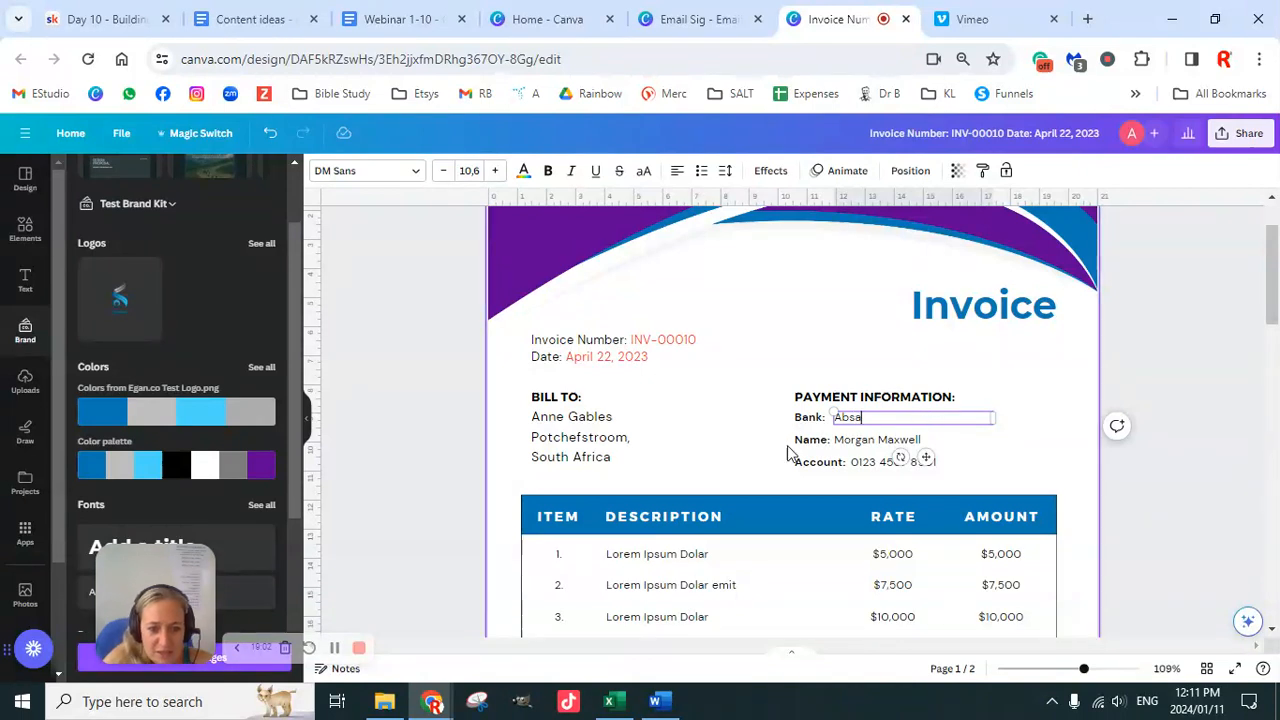
pyautogui.doubleClick(885, 442)
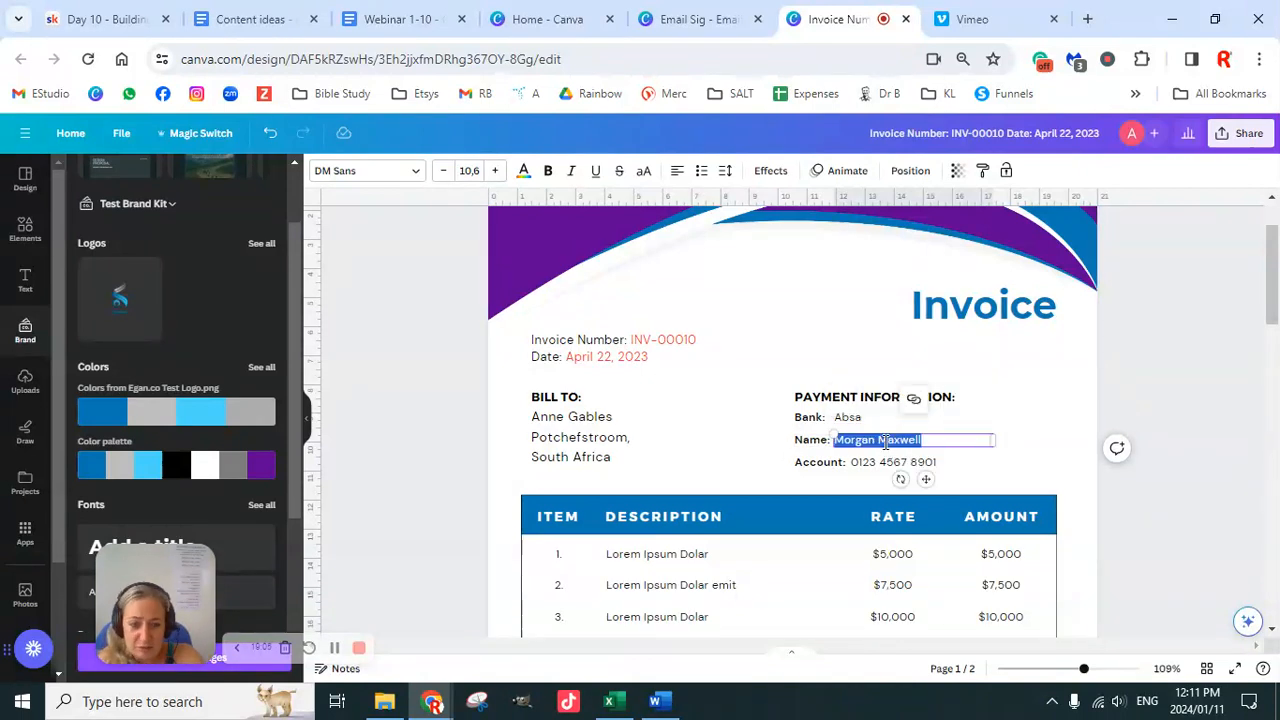
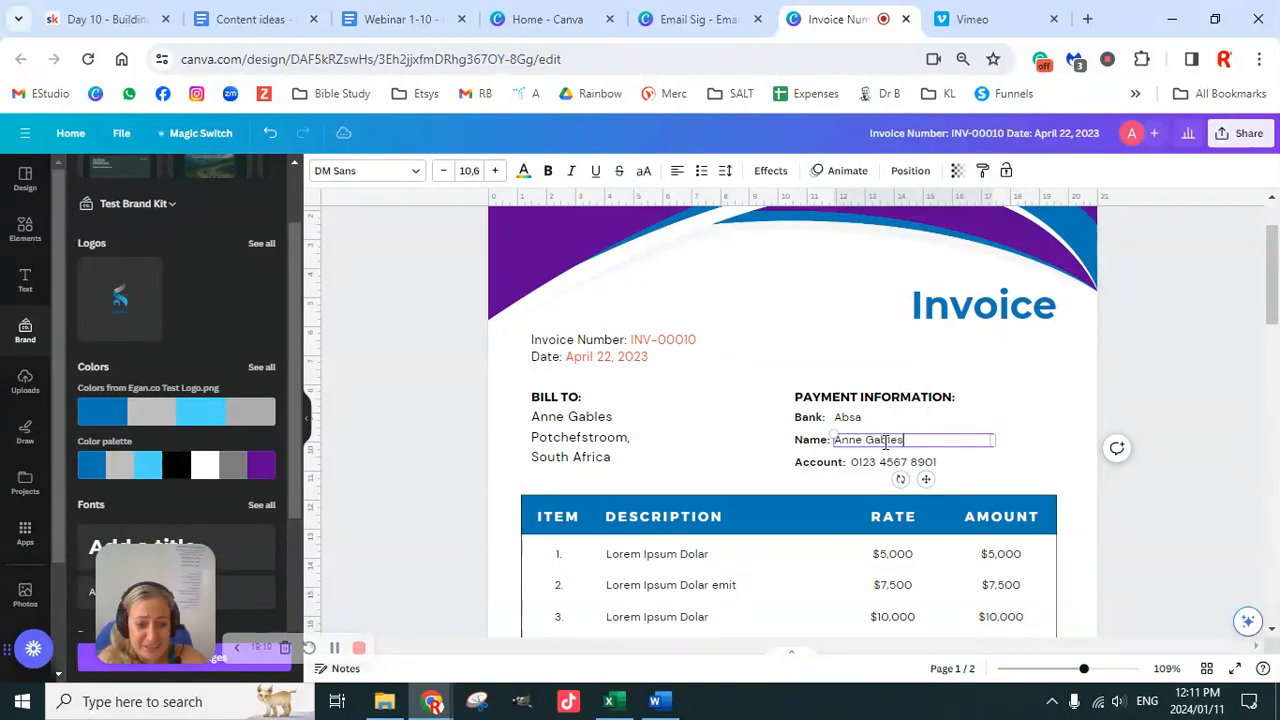
# Step: Replace the first Bill To line with the new client's name on its own line
pyautogui.click(585, 420)
pyautogui.doubleClick(585, 420)
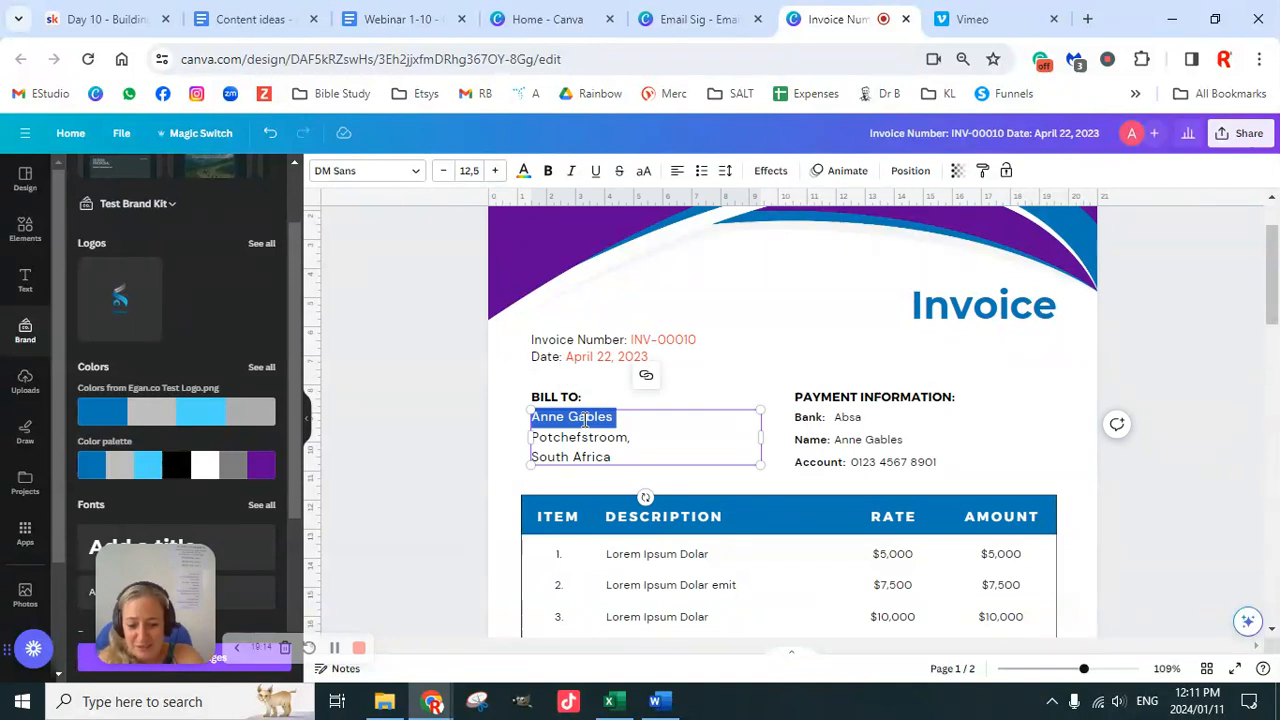
pyautogui.write('DPotchefstroom,')
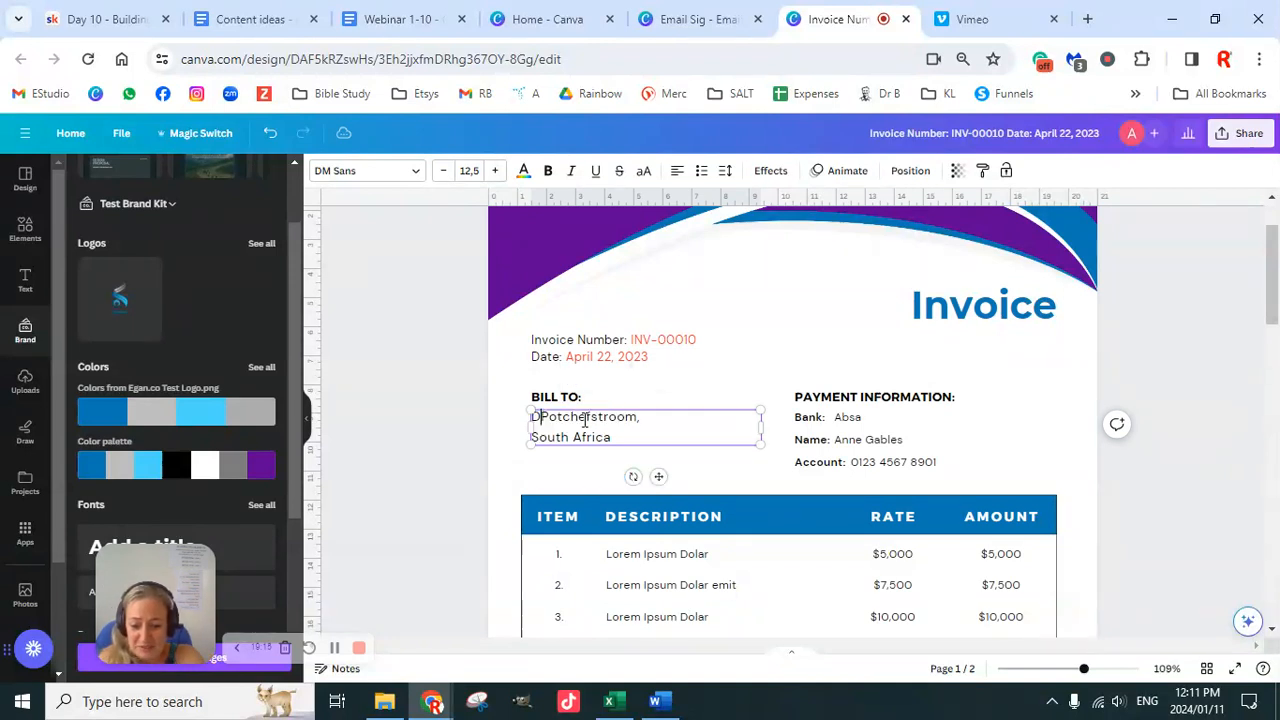
pyautogui.write('ain')
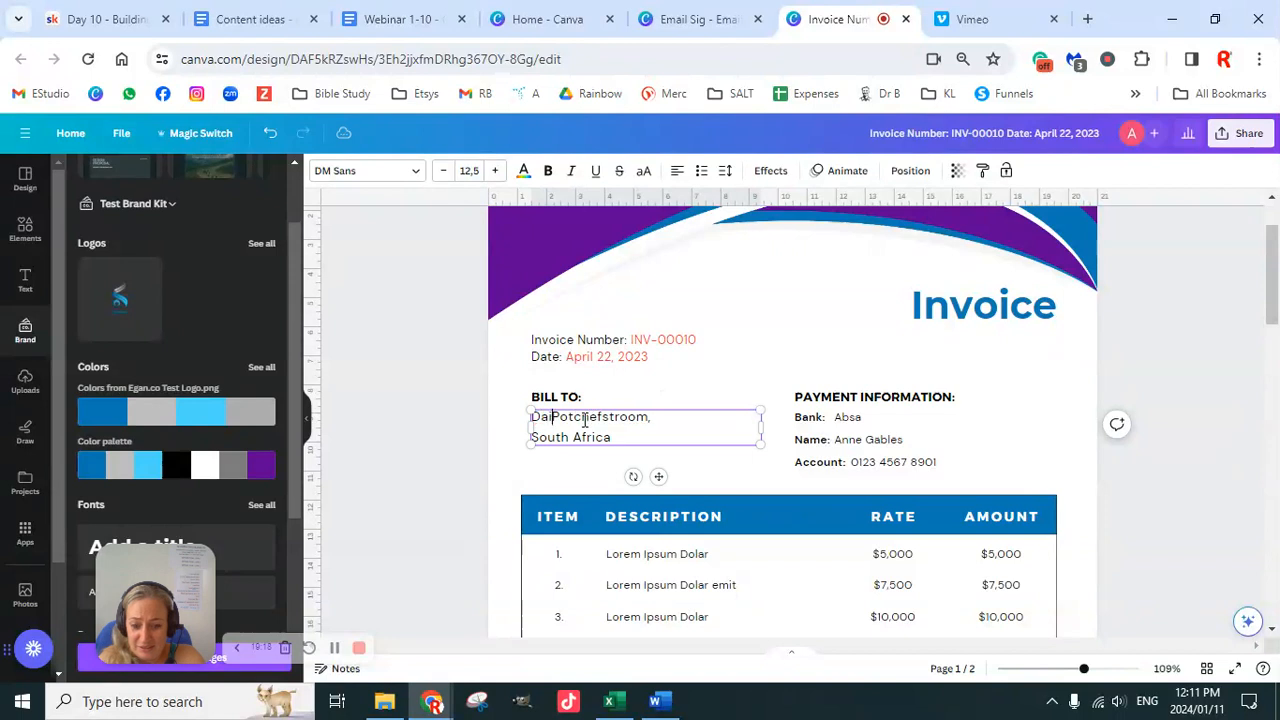
pyautogui.press('BackSpace')
pyautogui.press('BackSpace')
pyautogui.press('BackSpace')
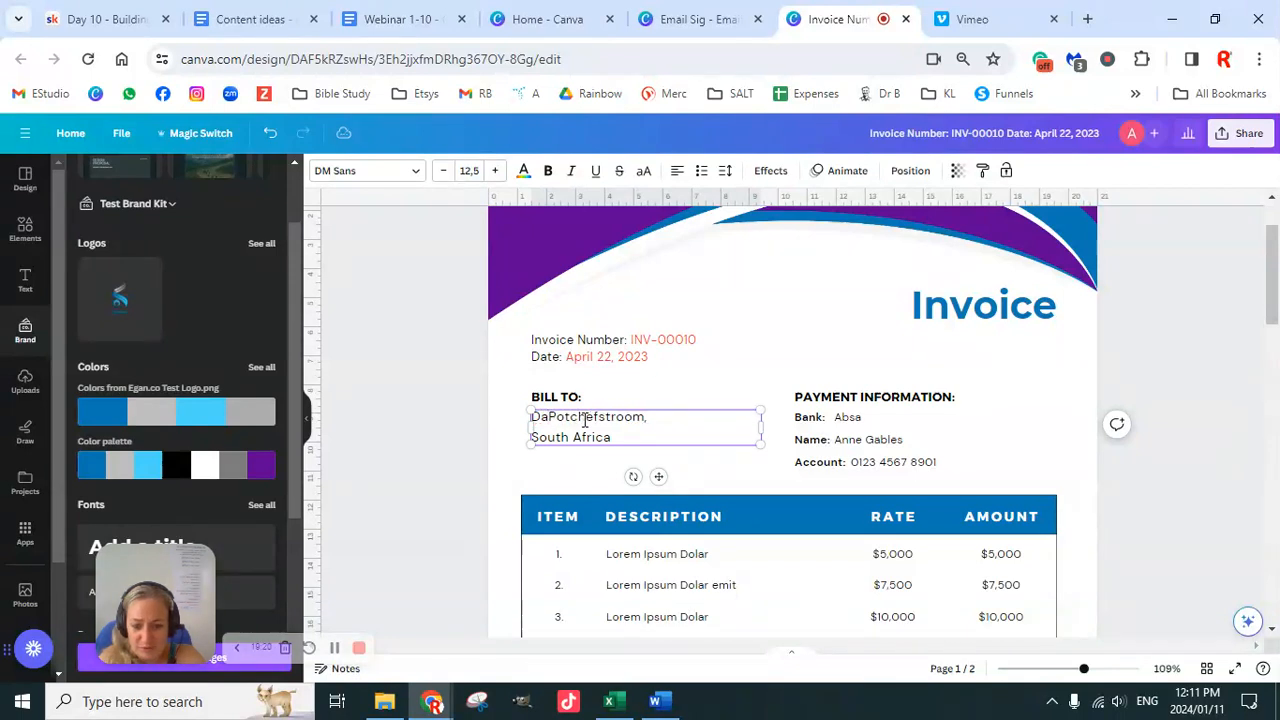
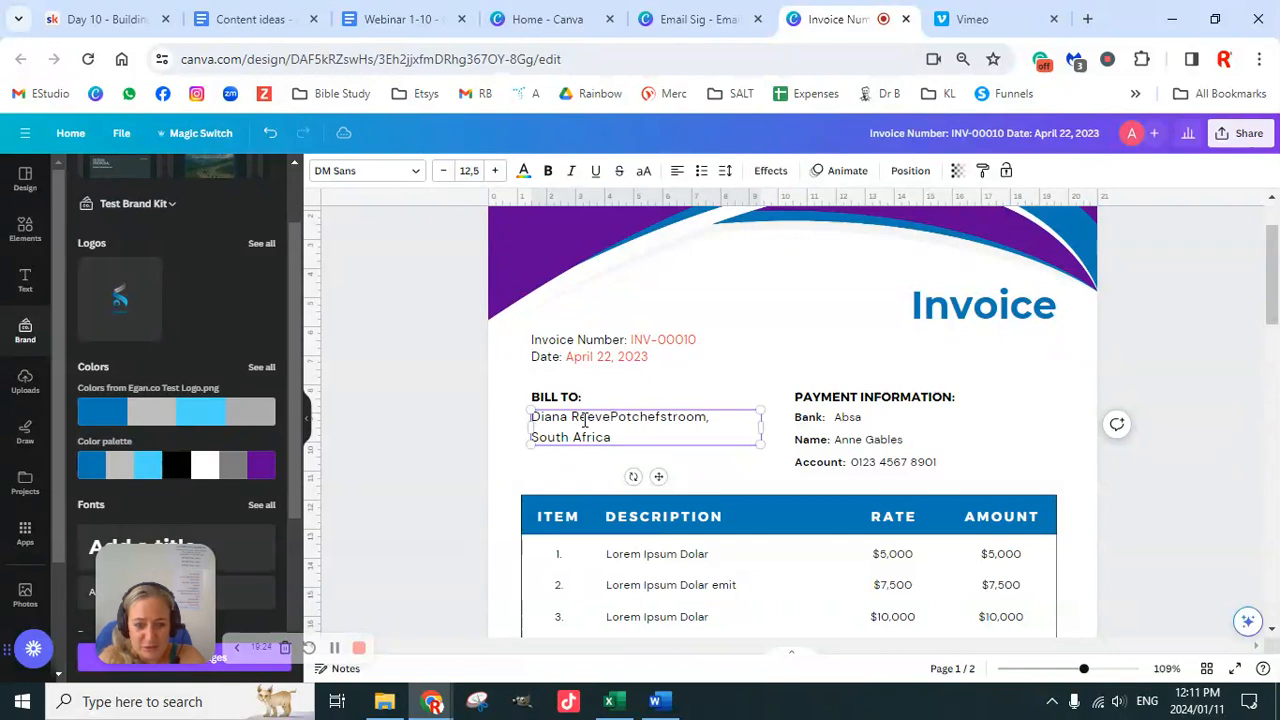
pyautogui.press('Return')
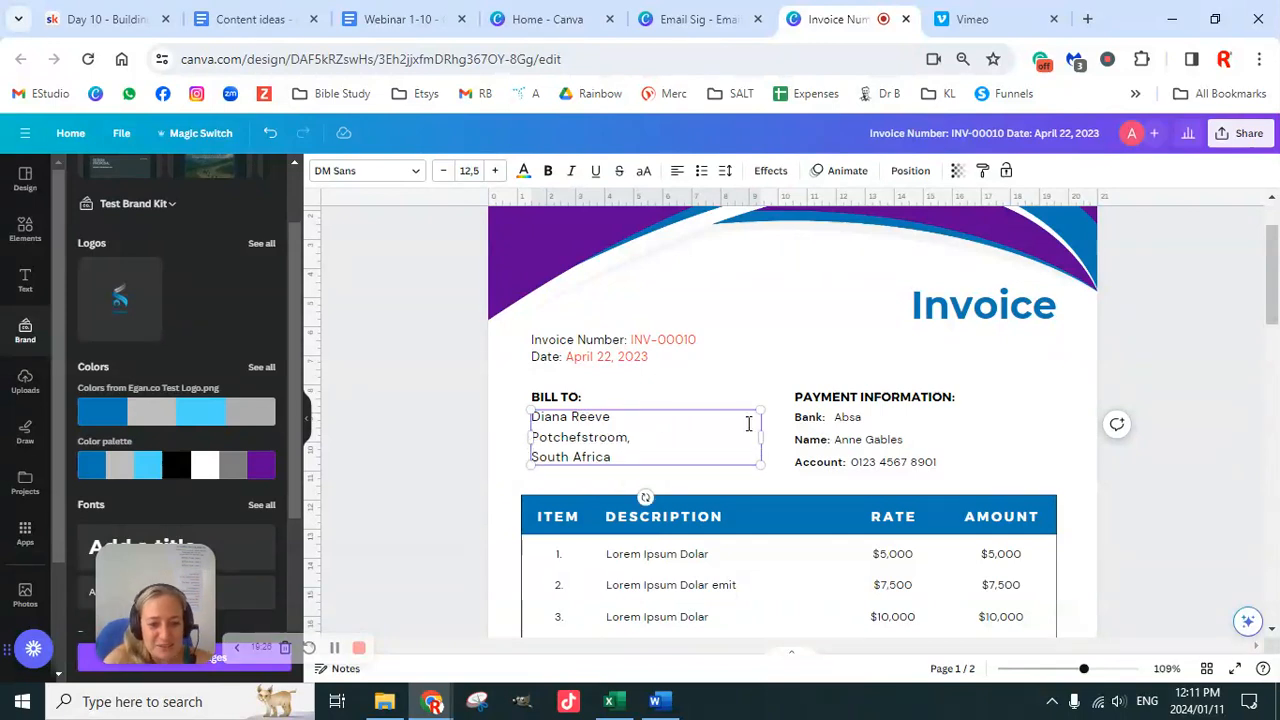
pyautogui.click(869, 422)
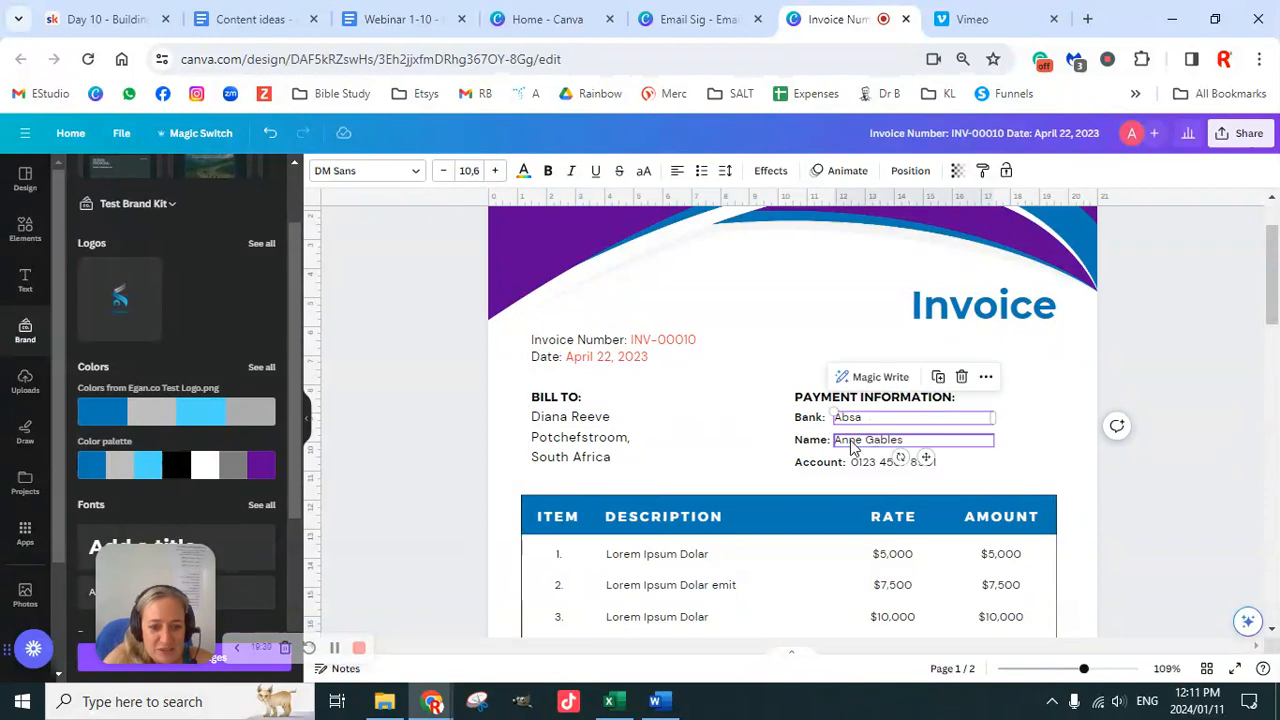
pyautogui.click(860, 446)
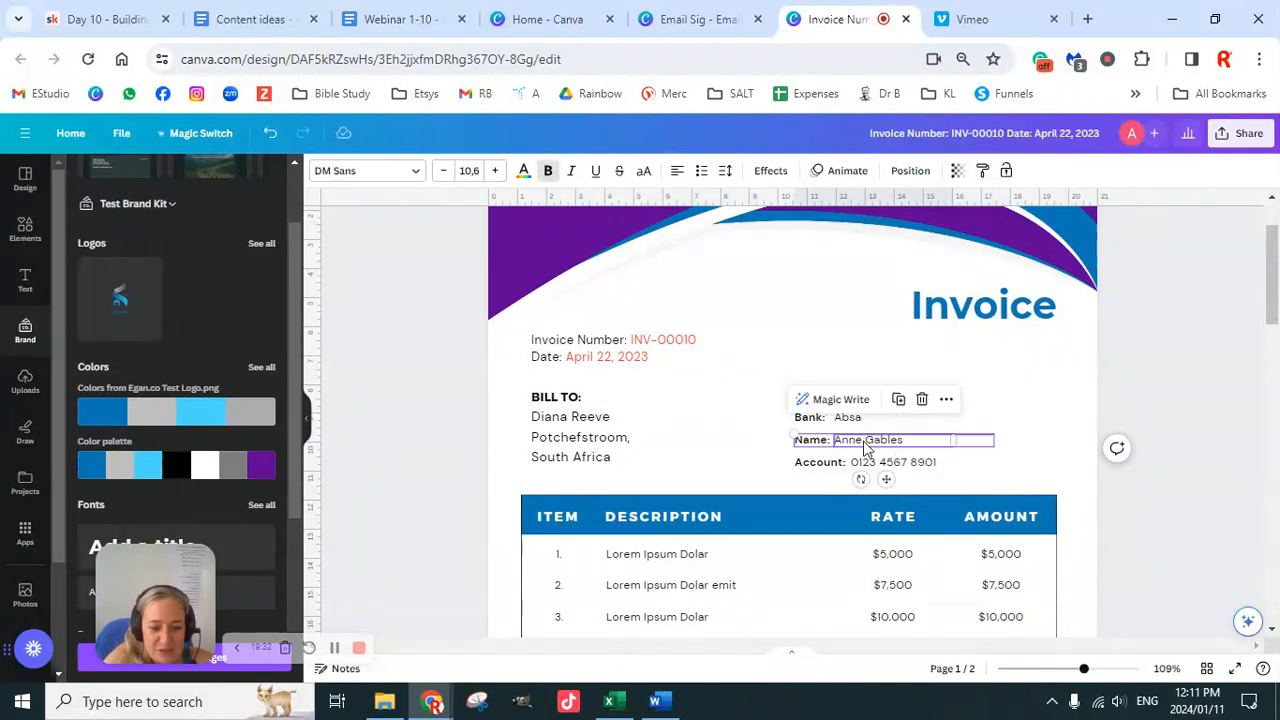
pyautogui.click(832, 466)
pyautogui.click(830, 440)
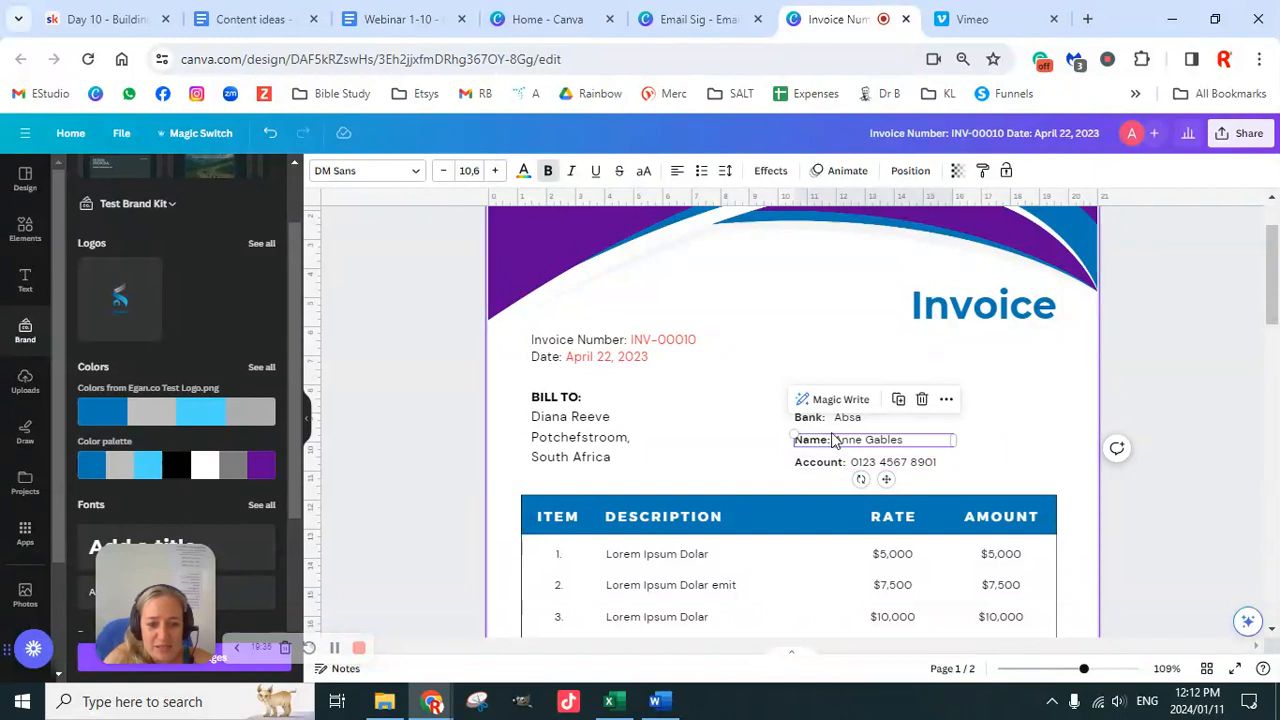
pyautogui.click(1145, 415)
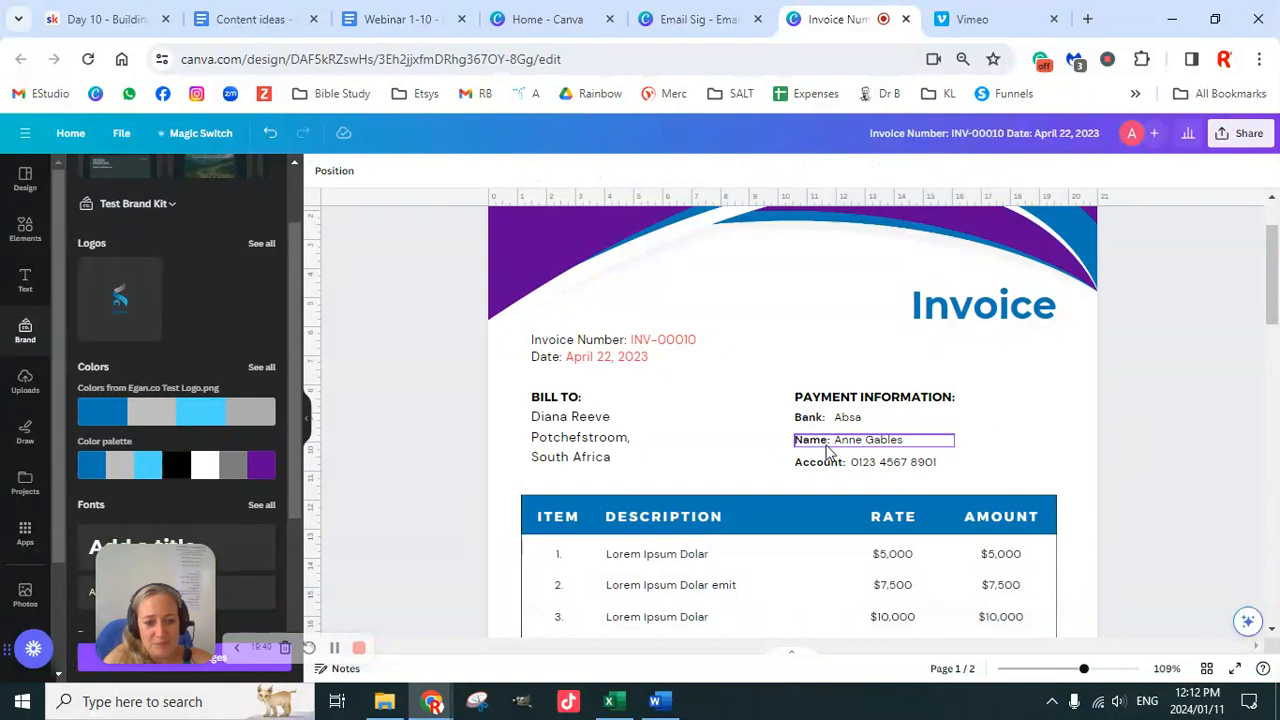
pyautogui.click(826, 446)
pyautogui.press('Up')
pyautogui.press('Up')
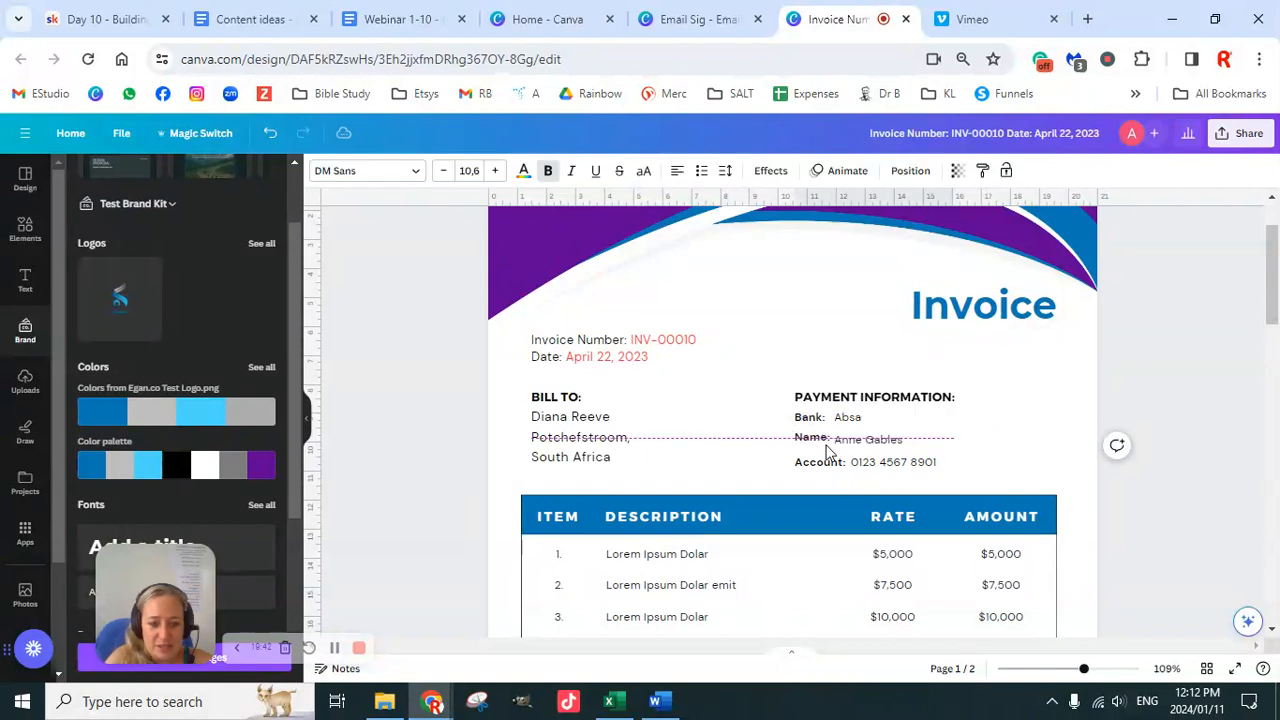
pyautogui.hotkey('ctrl', 'z')
pyautogui.hotkey('ctrl', 'z')
pyautogui.hotkey('ctrl', 'z')
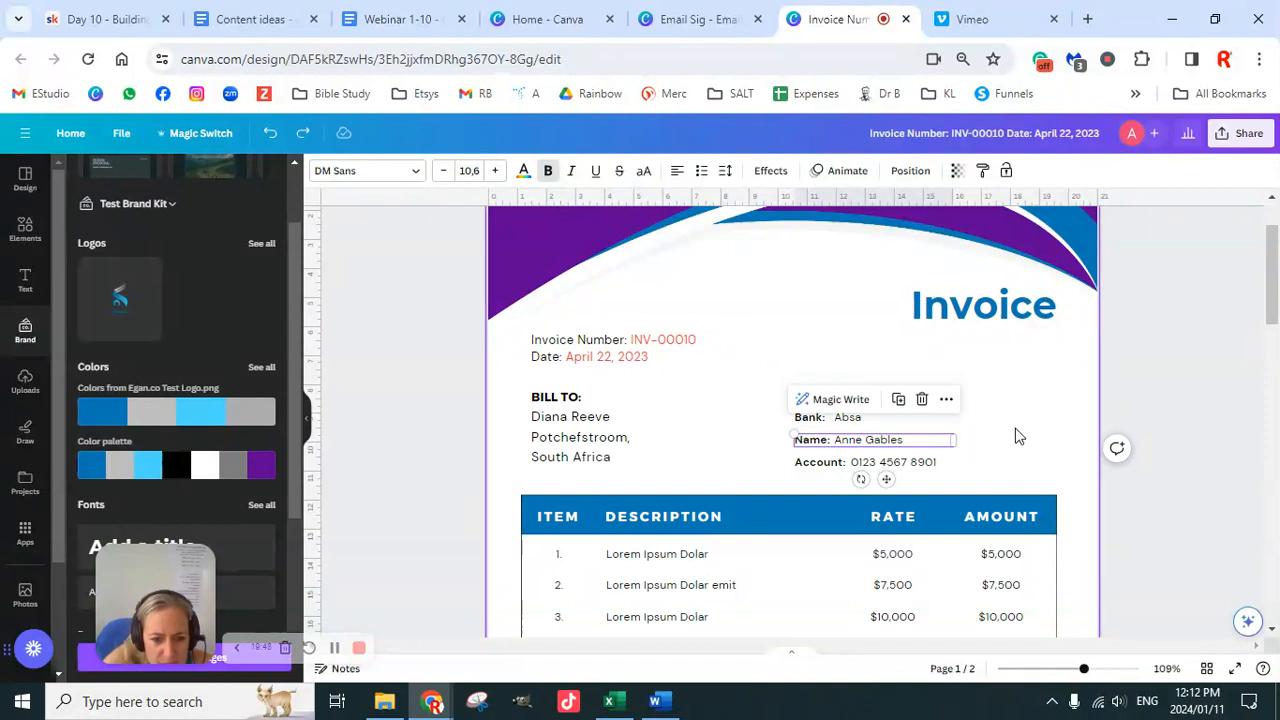
pyautogui.hotkey('ctrl', 'z')
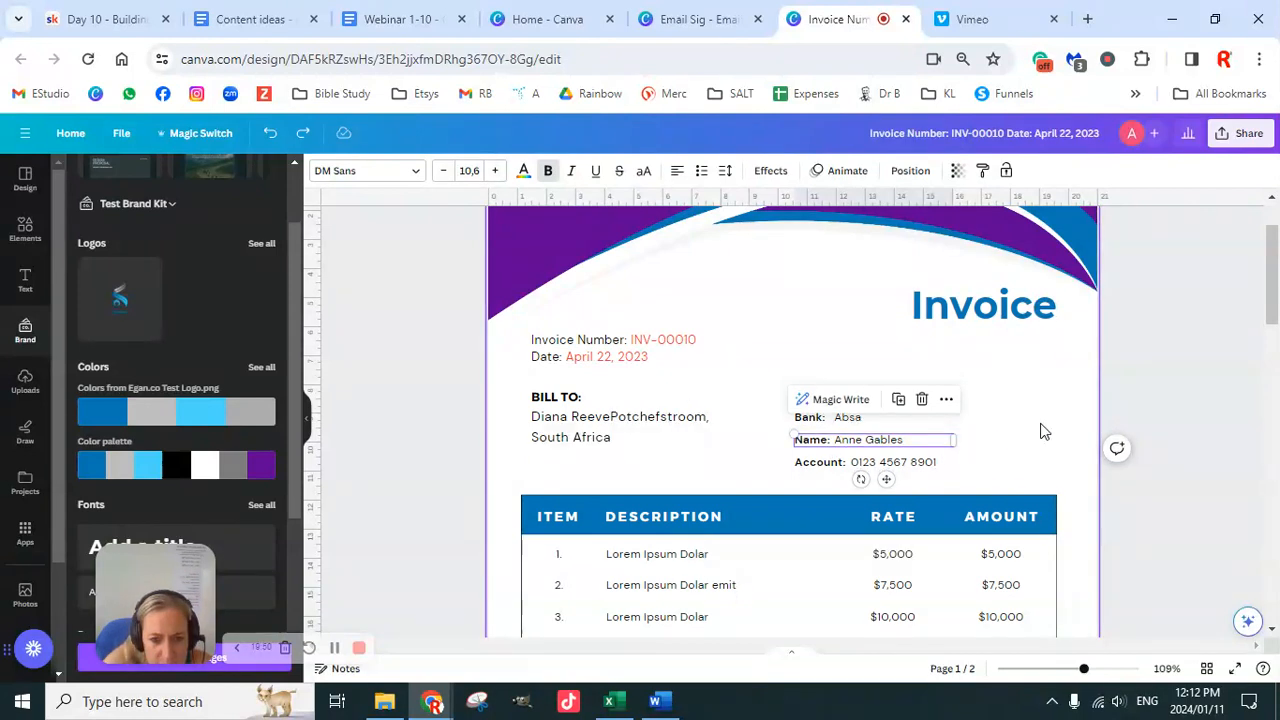
pyautogui.click(613, 420)
pyautogui.click(612, 418)
pyautogui.press('Return')
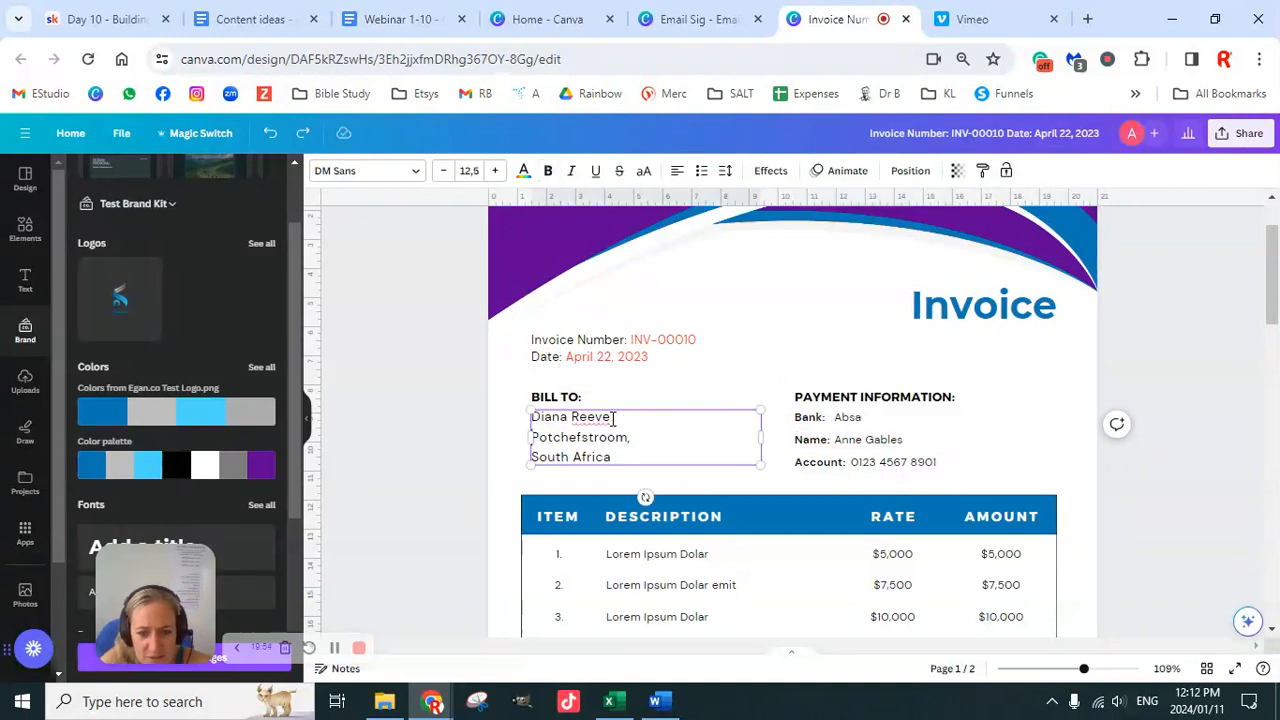
pyautogui.click(846, 447)
pyautogui.click(812, 443)
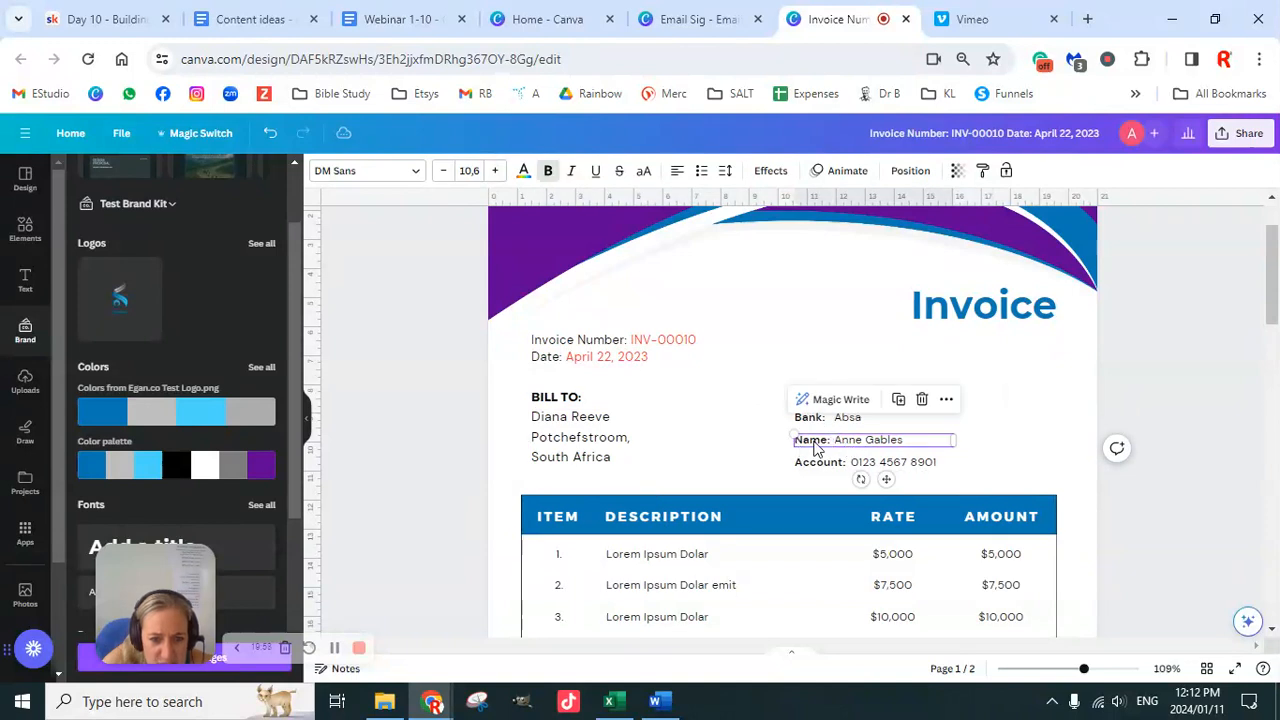
pyautogui.click(1157, 384)
pyautogui.click(847, 423)
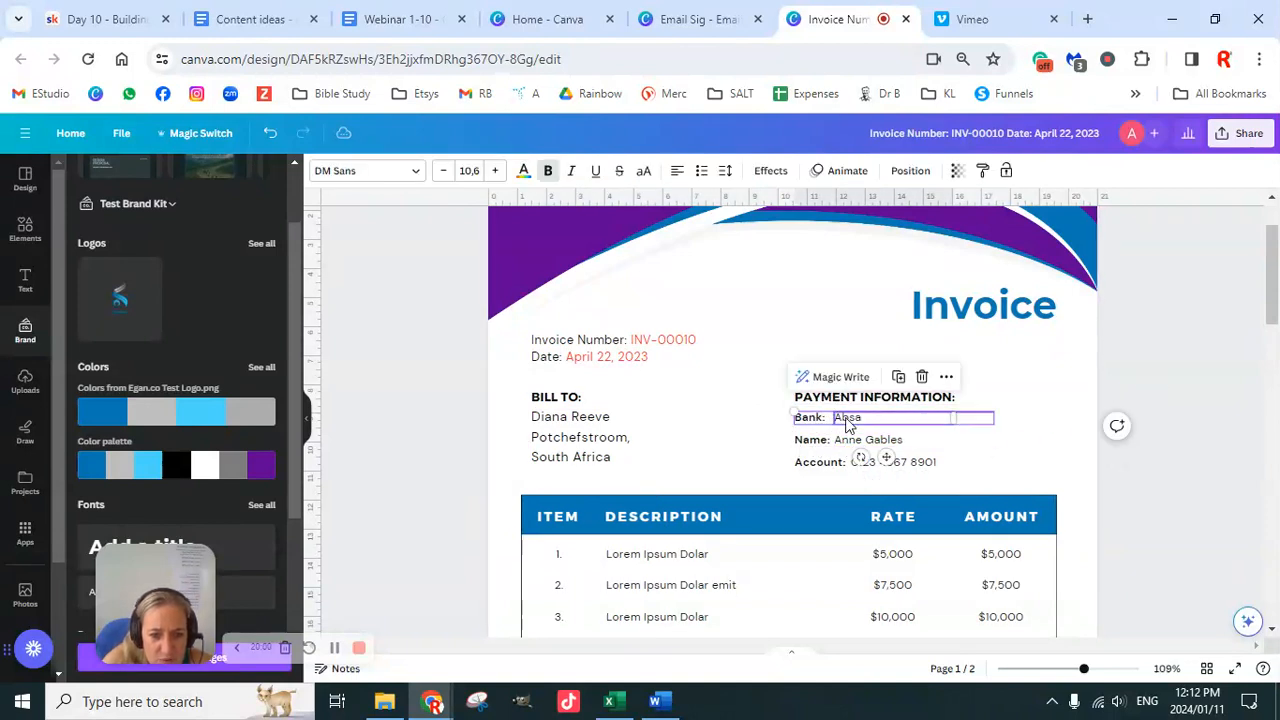
pyautogui.click(855, 423)
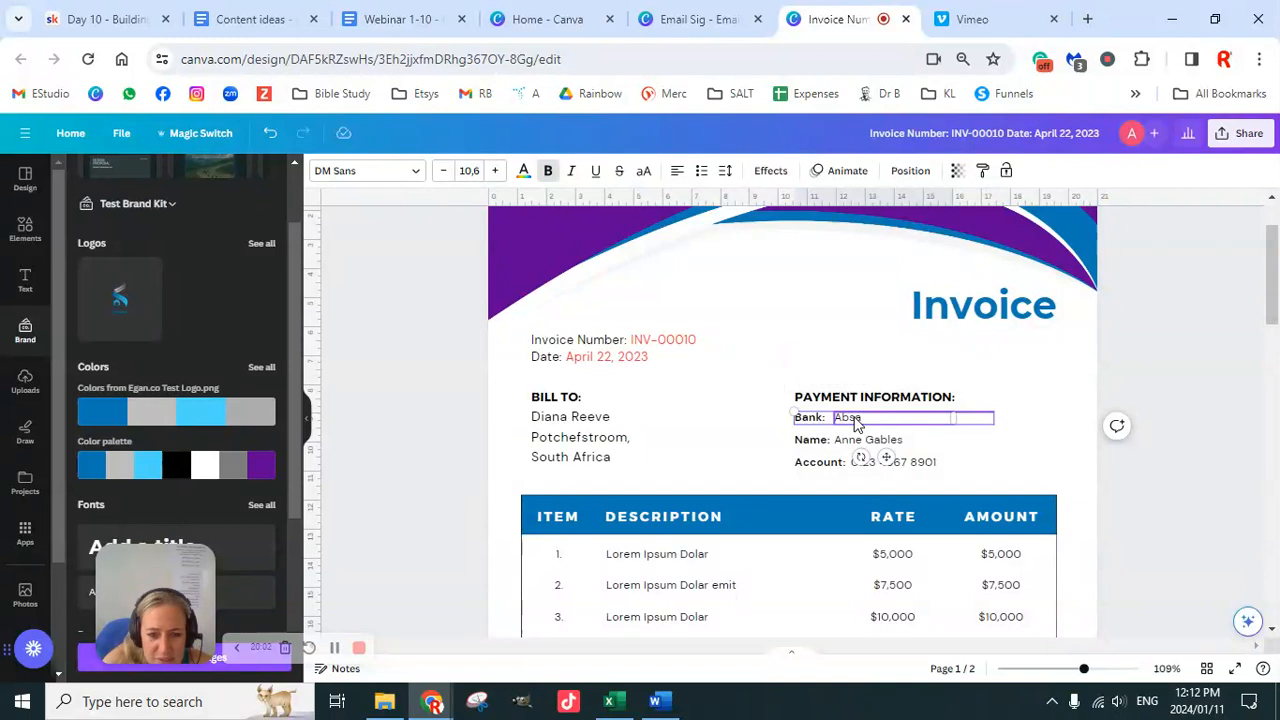
pyautogui.click(1148, 377)
pyautogui.moveTo(1139, 410); pyautogui.dragTo(918, 432)
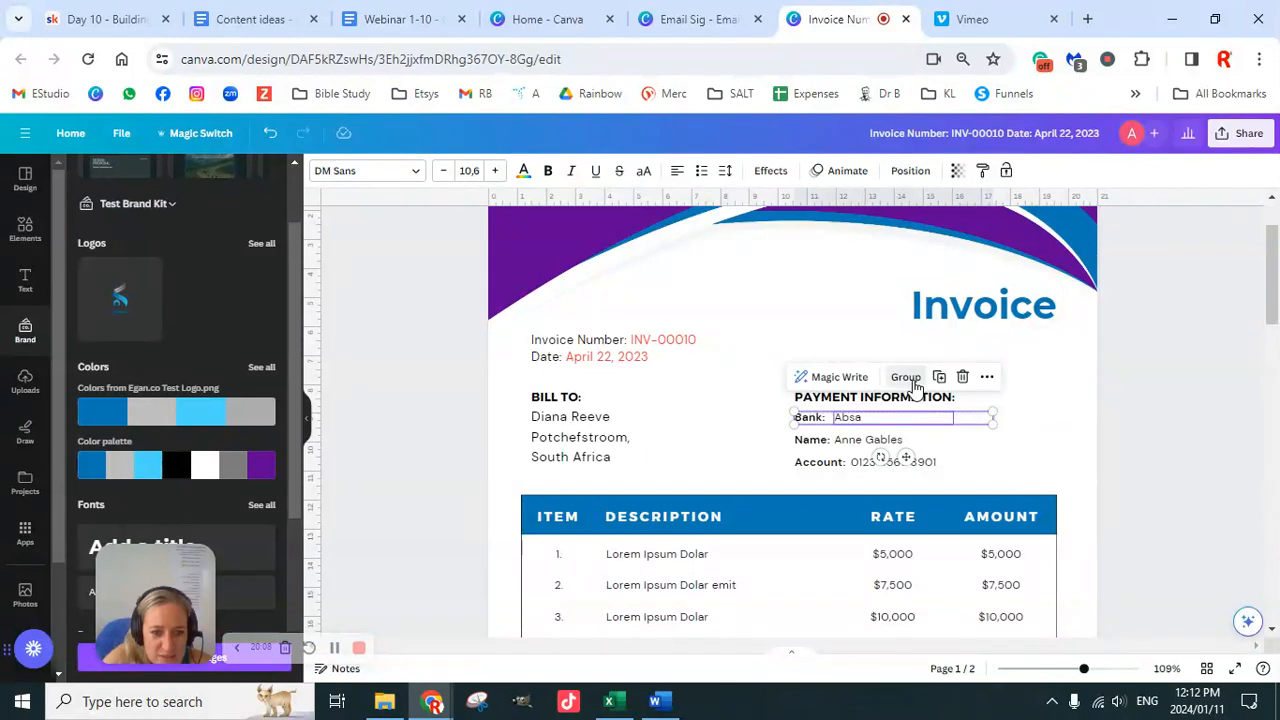
pyautogui.click(905, 377)
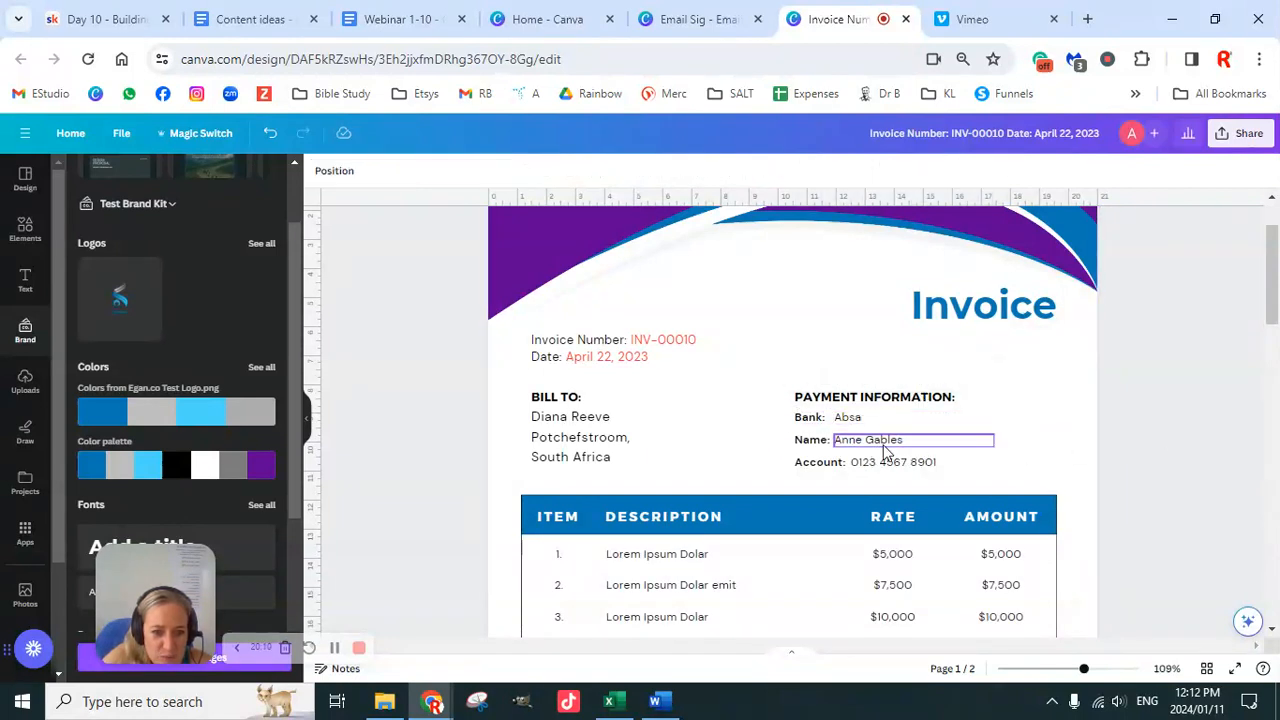
pyautogui.click(812, 445)
pyautogui.click(907, 445)
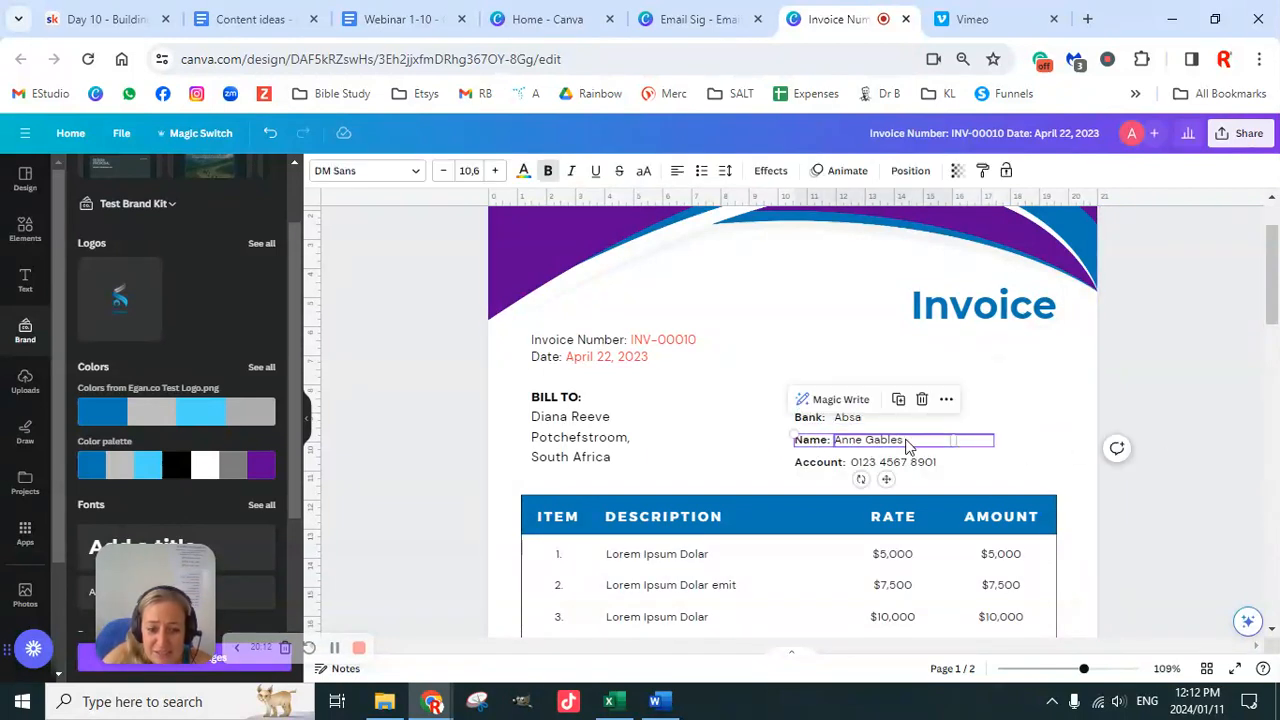
pyautogui.click(834, 461)
pyautogui.click(885, 466)
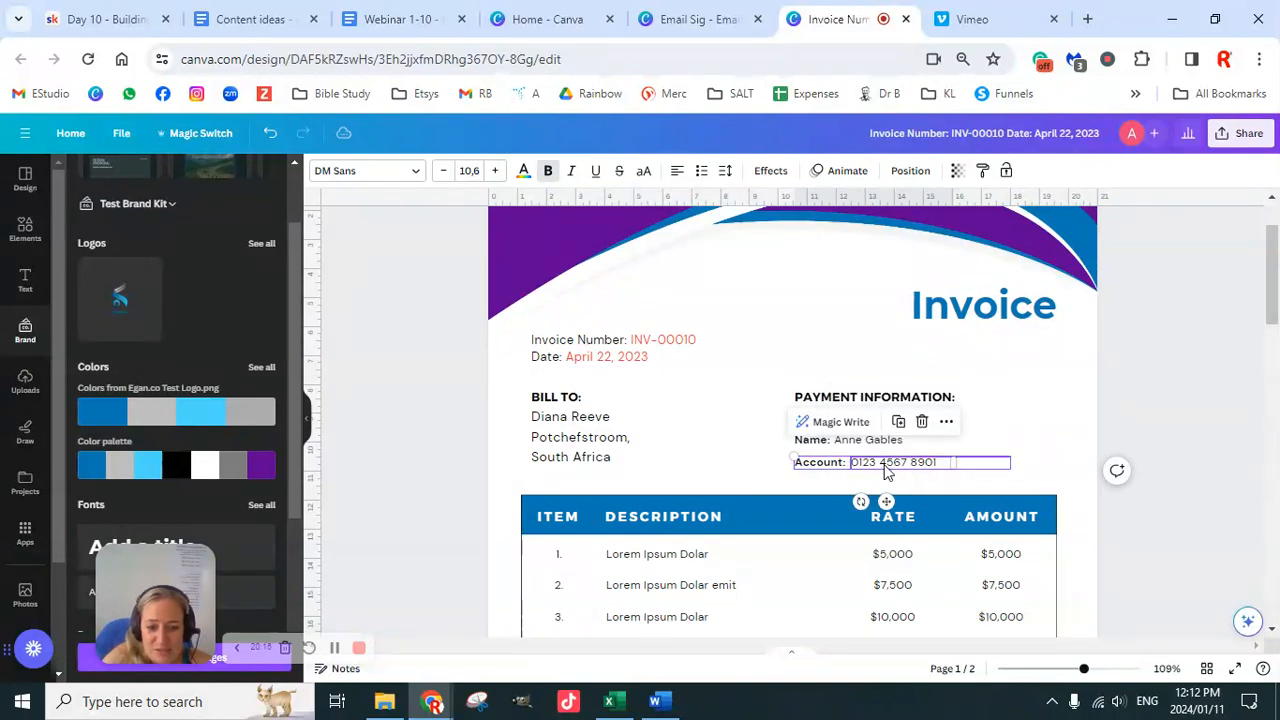
pyautogui.press('Escape')
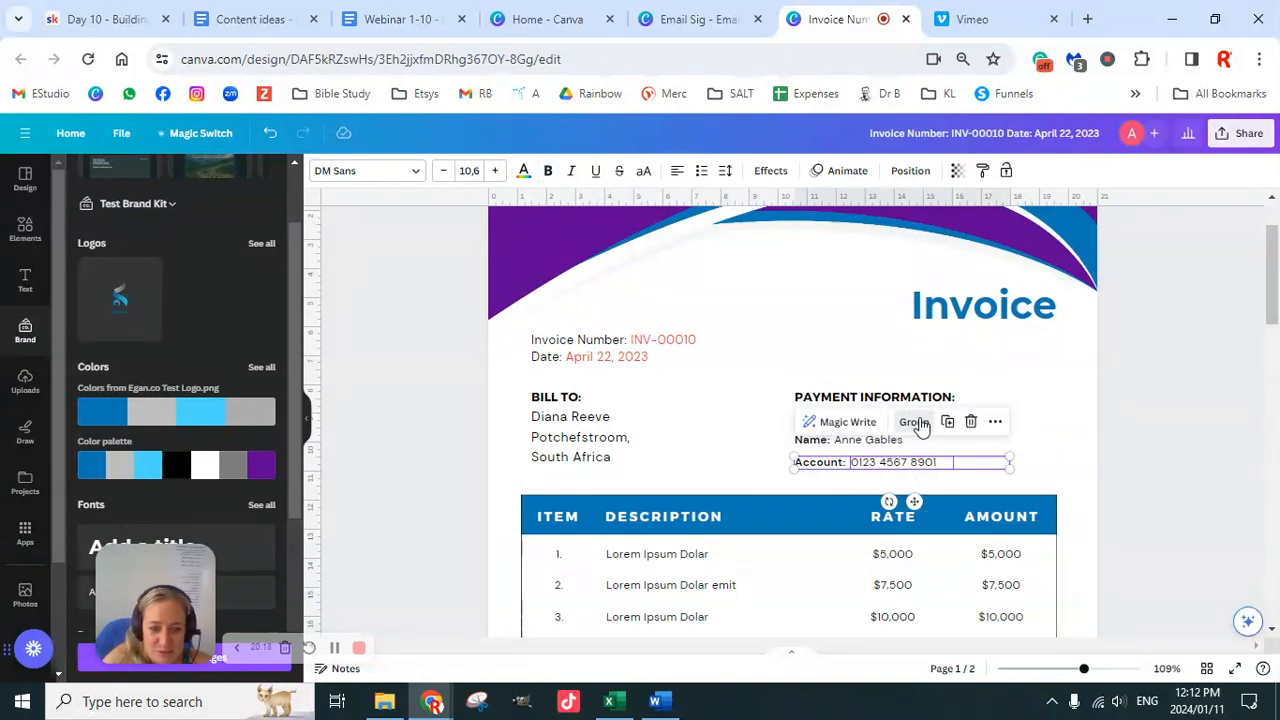
pyautogui.moveTo(1112, 413); pyautogui.dragTo(912, 468)
pyautogui.click(1133, 400)
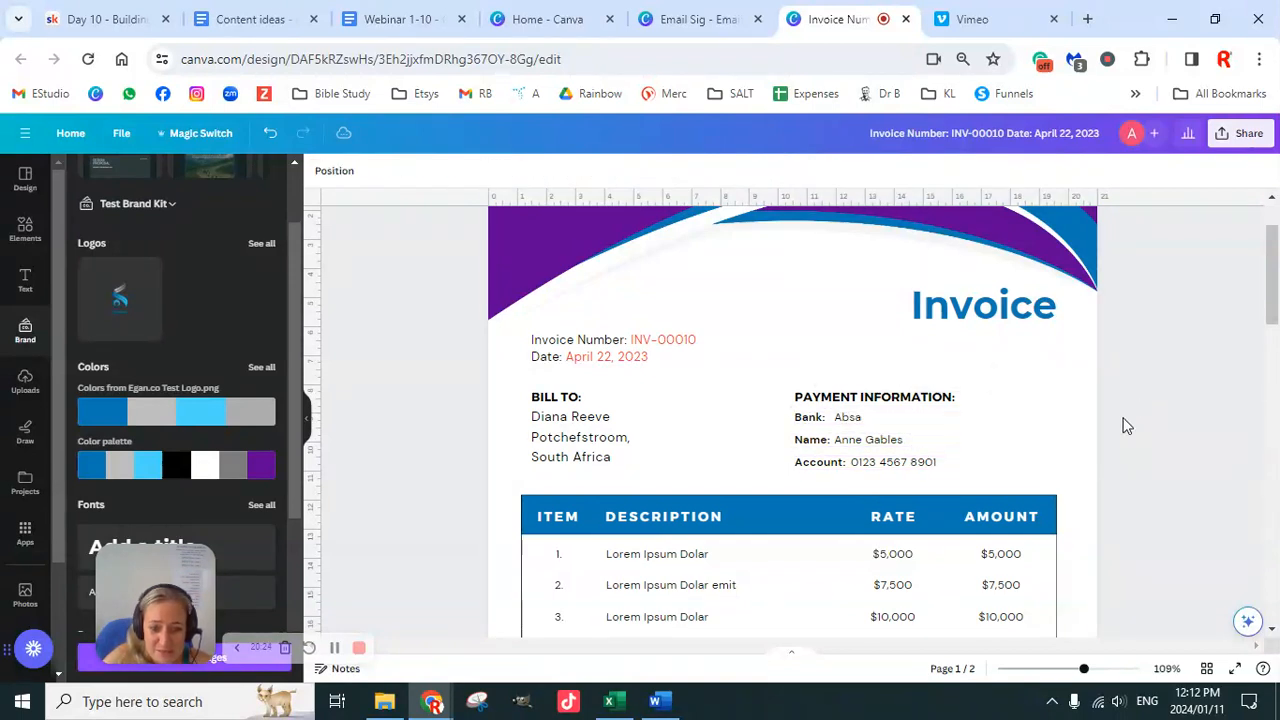
pyautogui.click(912, 476)
pyautogui.scroll(1, 914, 486)
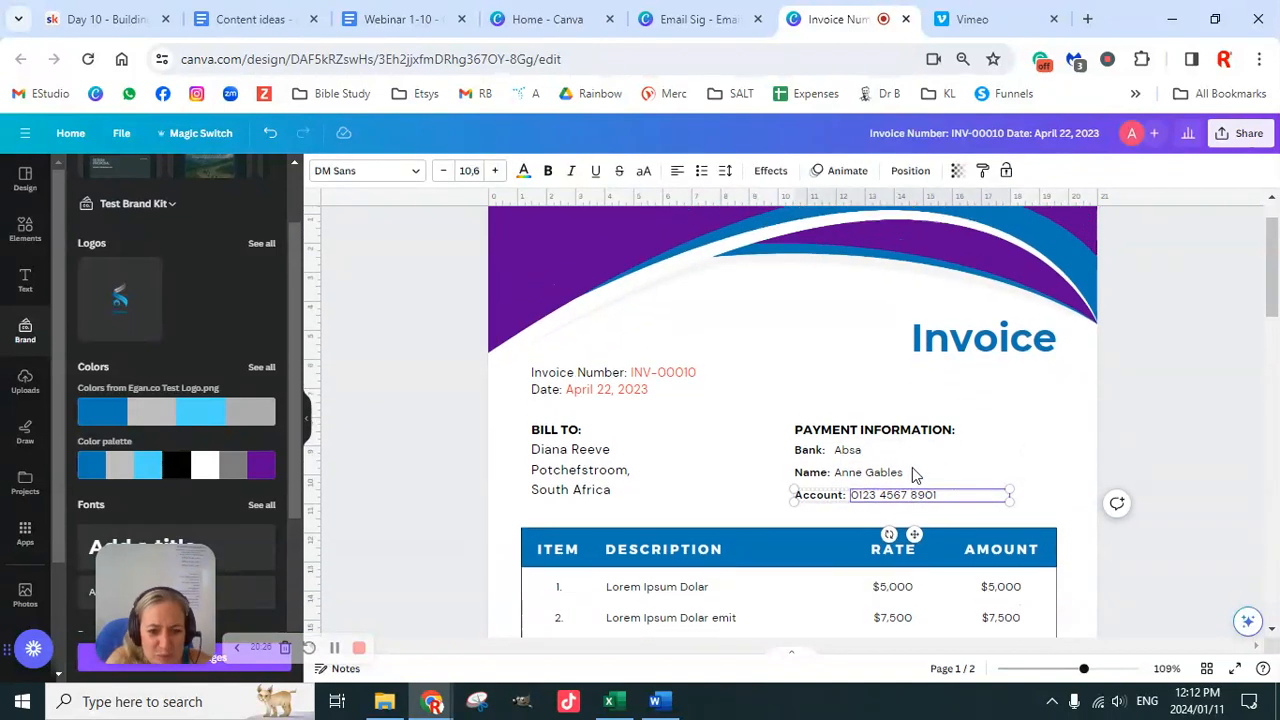
pyautogui.click(1043, 510)
pyautogui.click(834, 537)
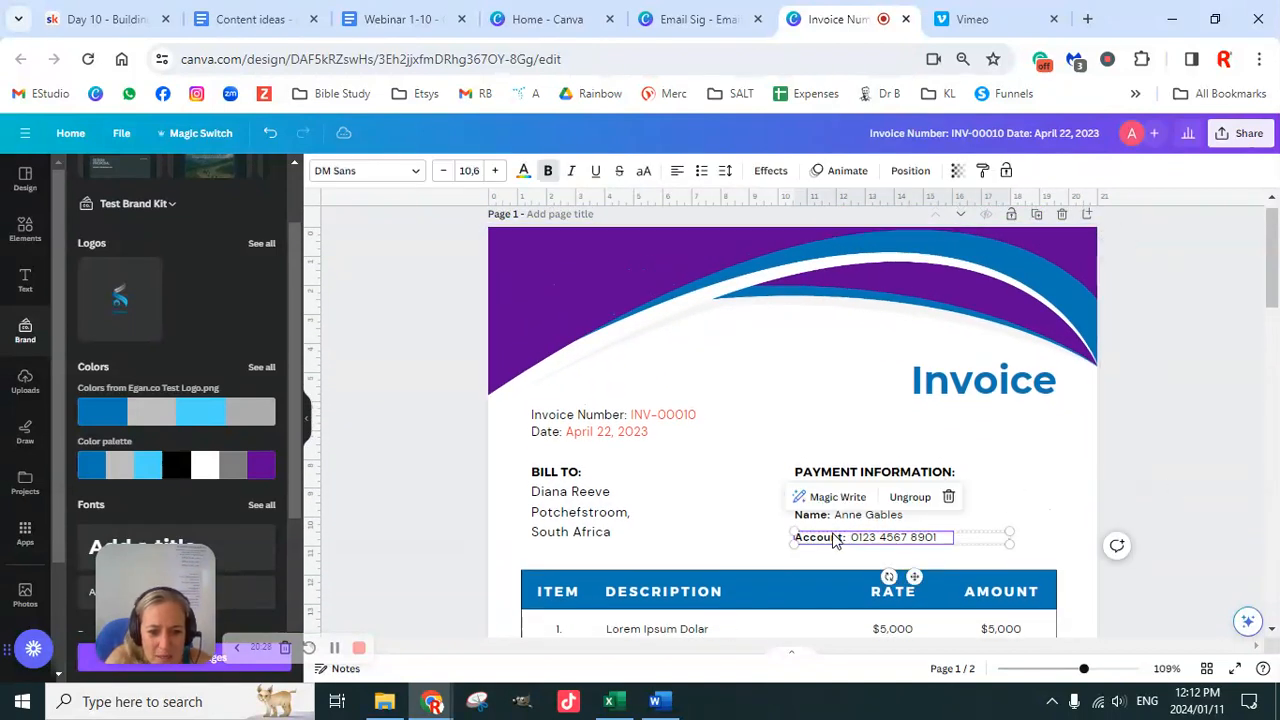
pyautogui.click(914, 577)
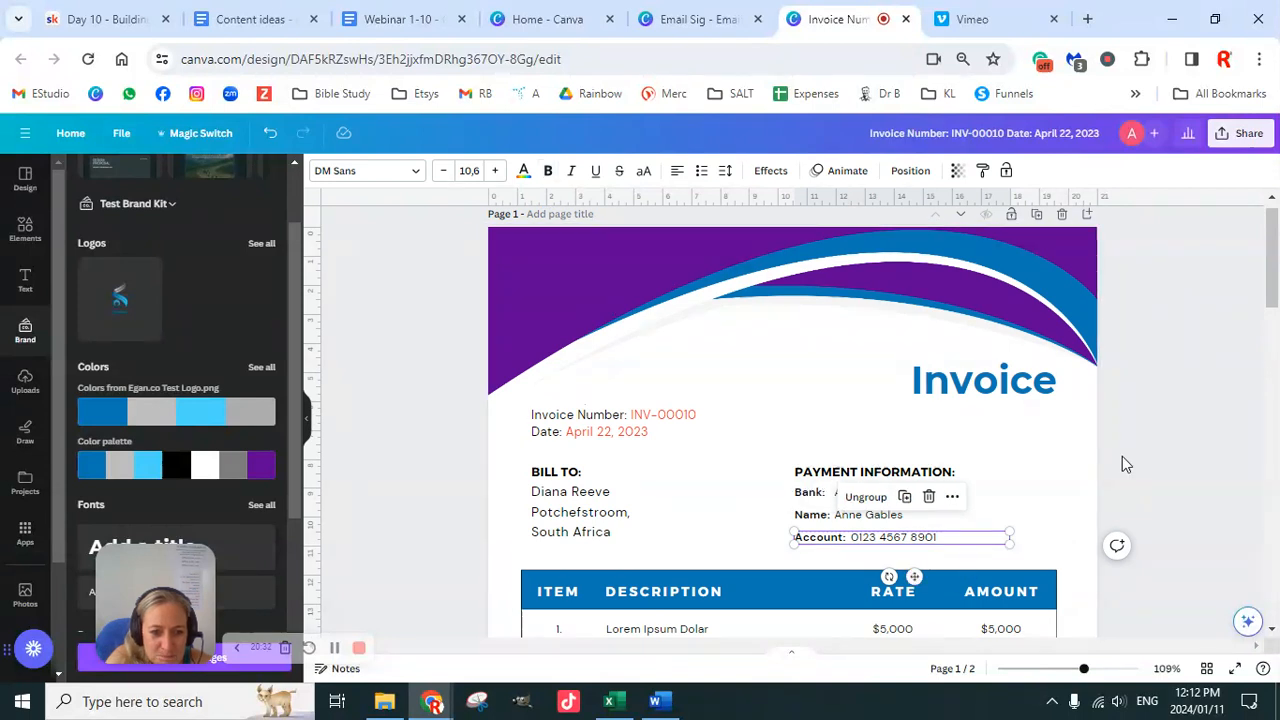
pyautogui.scroll(-2, 1122, 456)
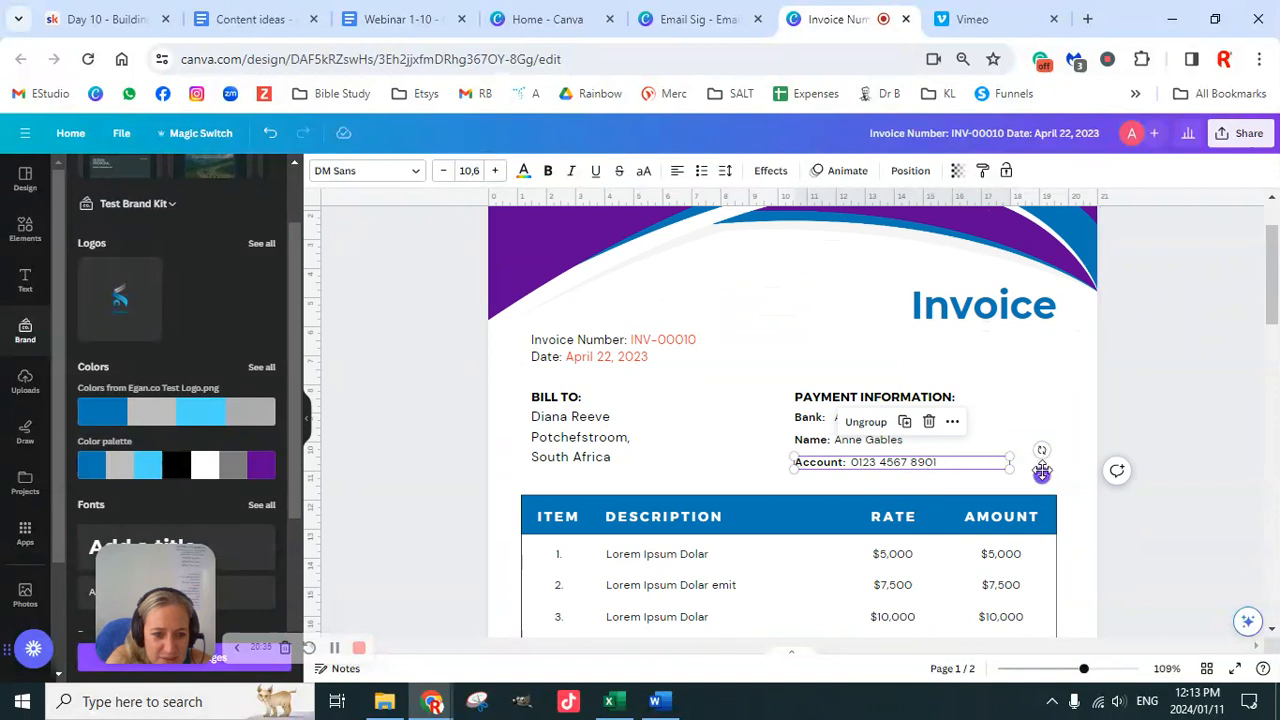
# Step: Move the Account line up under Name and select the Bank, Name and Account lines
pyautogui.moveTo(1042, 474); pyautogui.dragTo(1044, 465)
pyautogui.click(1096, 436)
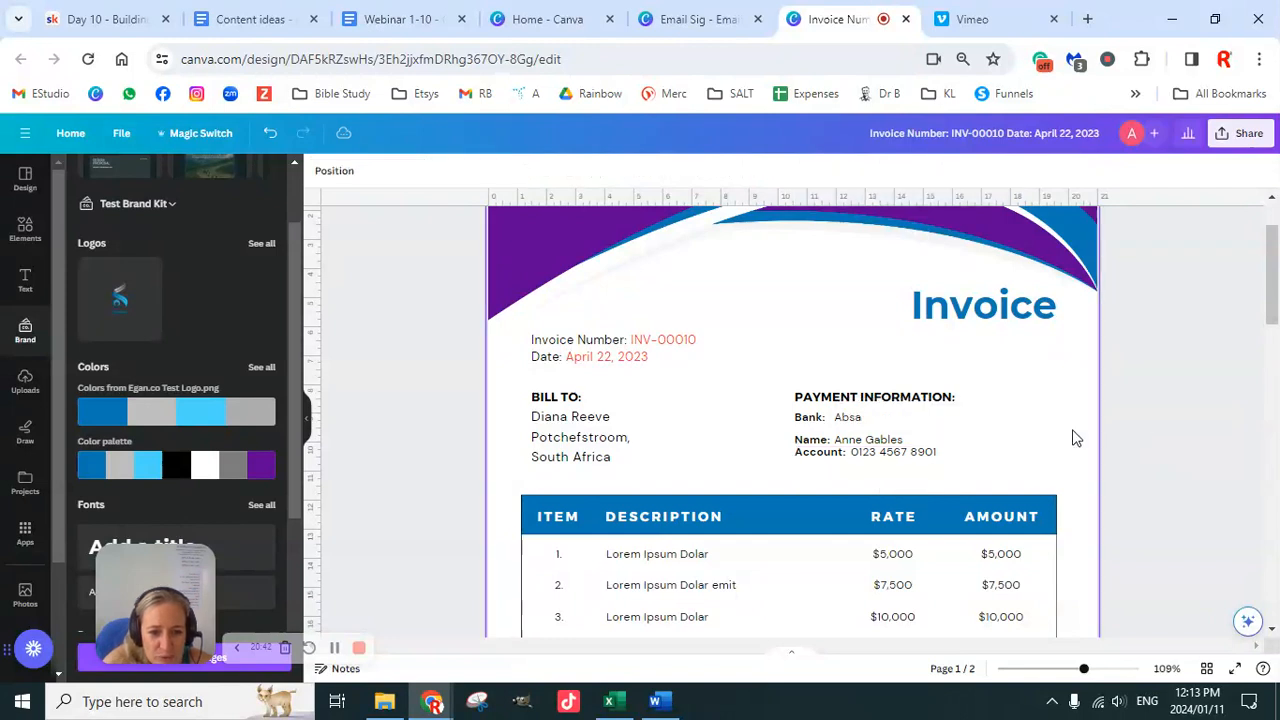
pyautogui.moveTo(1128, 413); pyautogui.dragTo(995, 457)
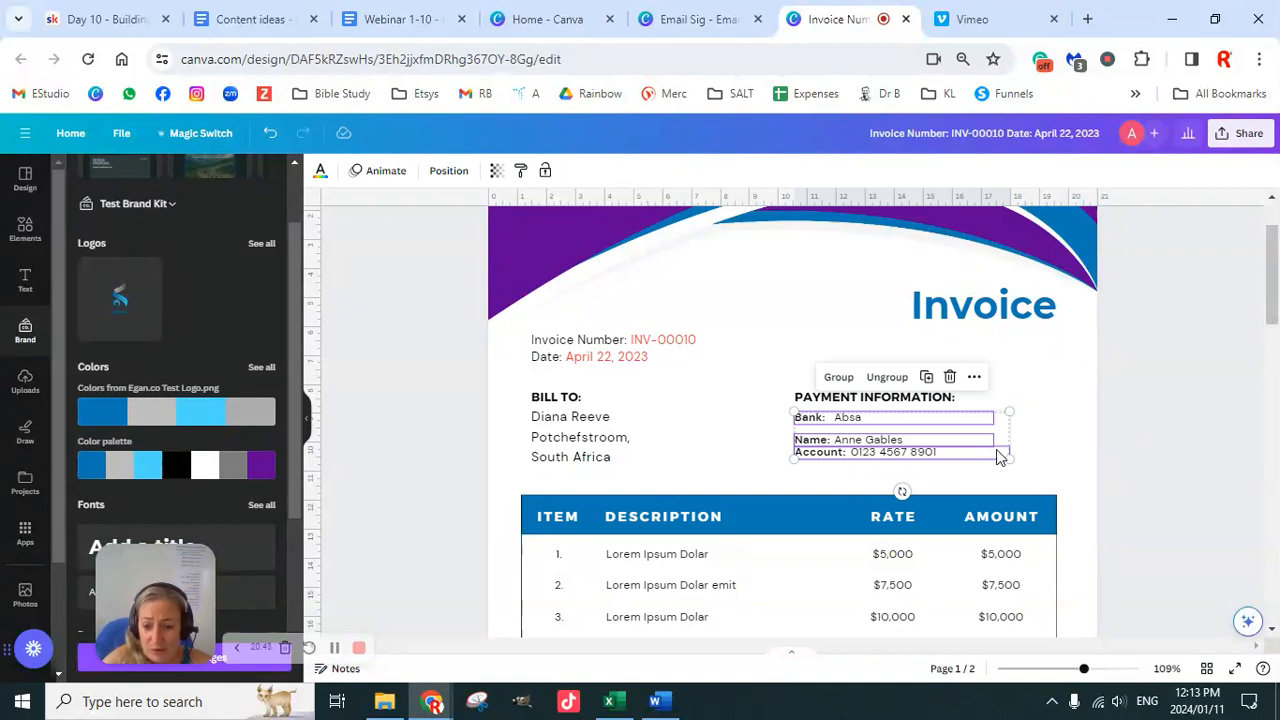
# Step: Tidy up and left-align the three payment lines, then add the PAYMENT INFORMATION heading to the selection
pyautogui.click(450, 172)
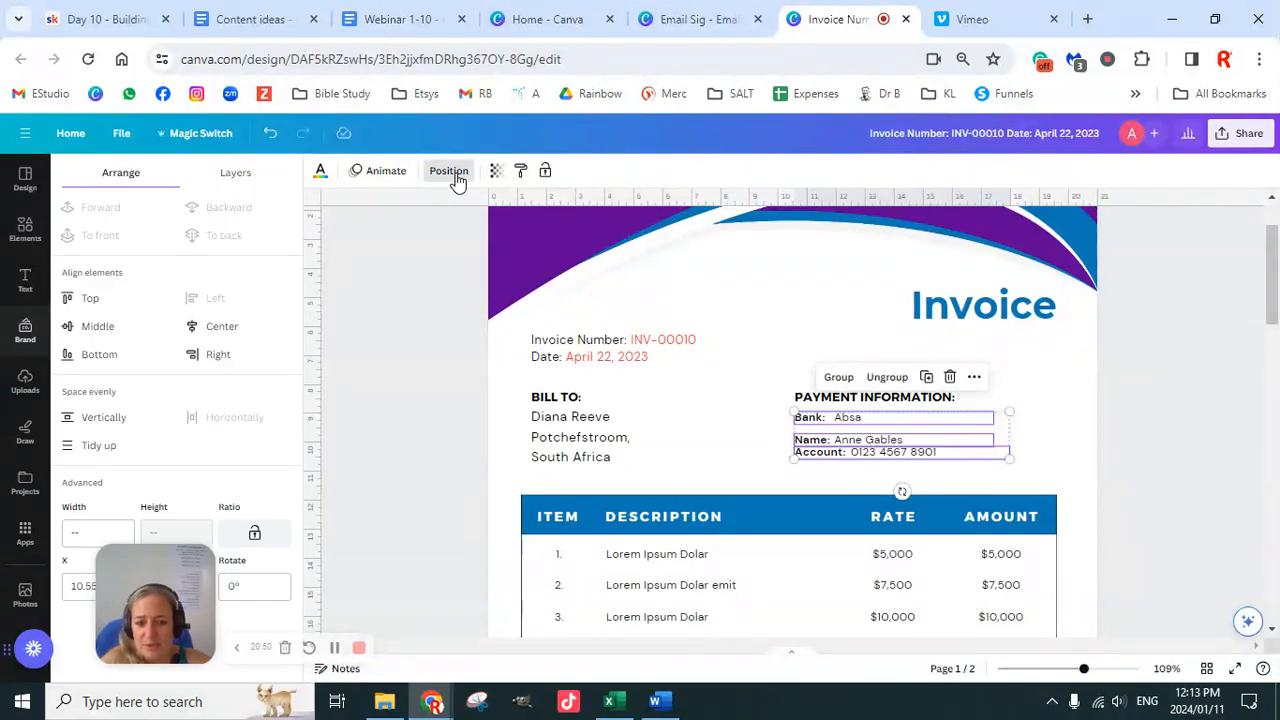
pyautogui.click(98, 445)
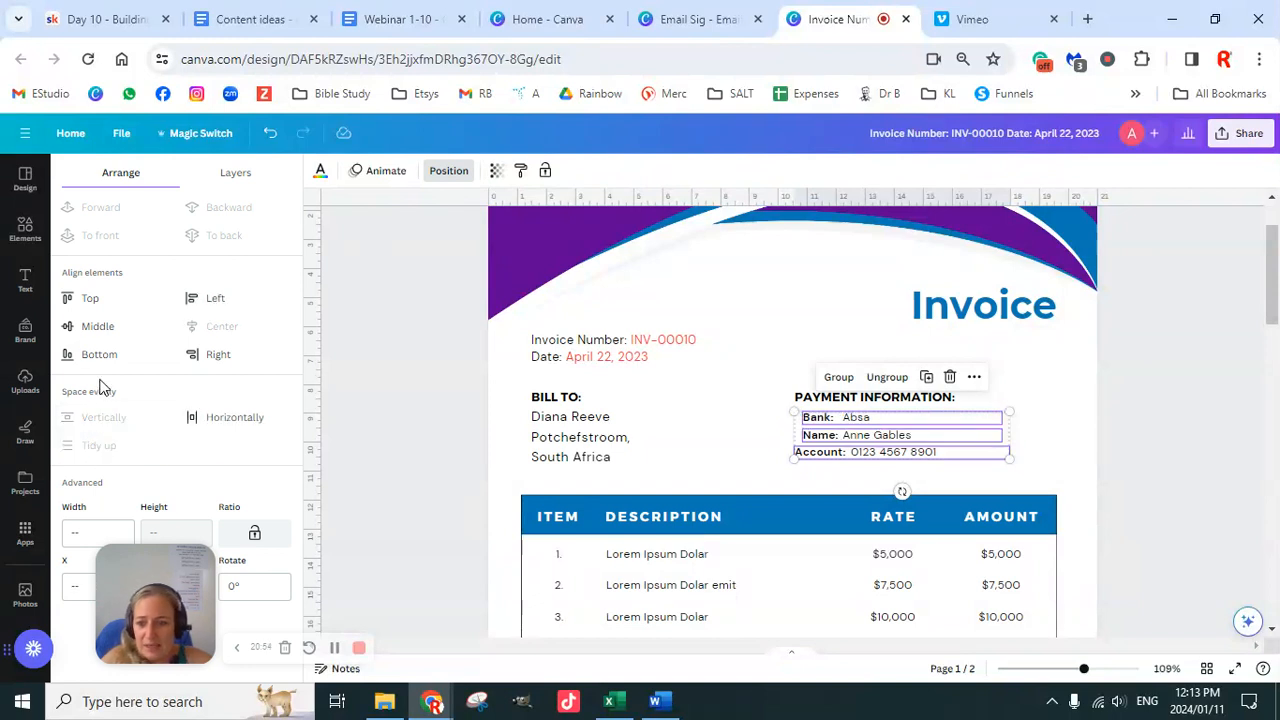
pyautogui.click(210, 298)
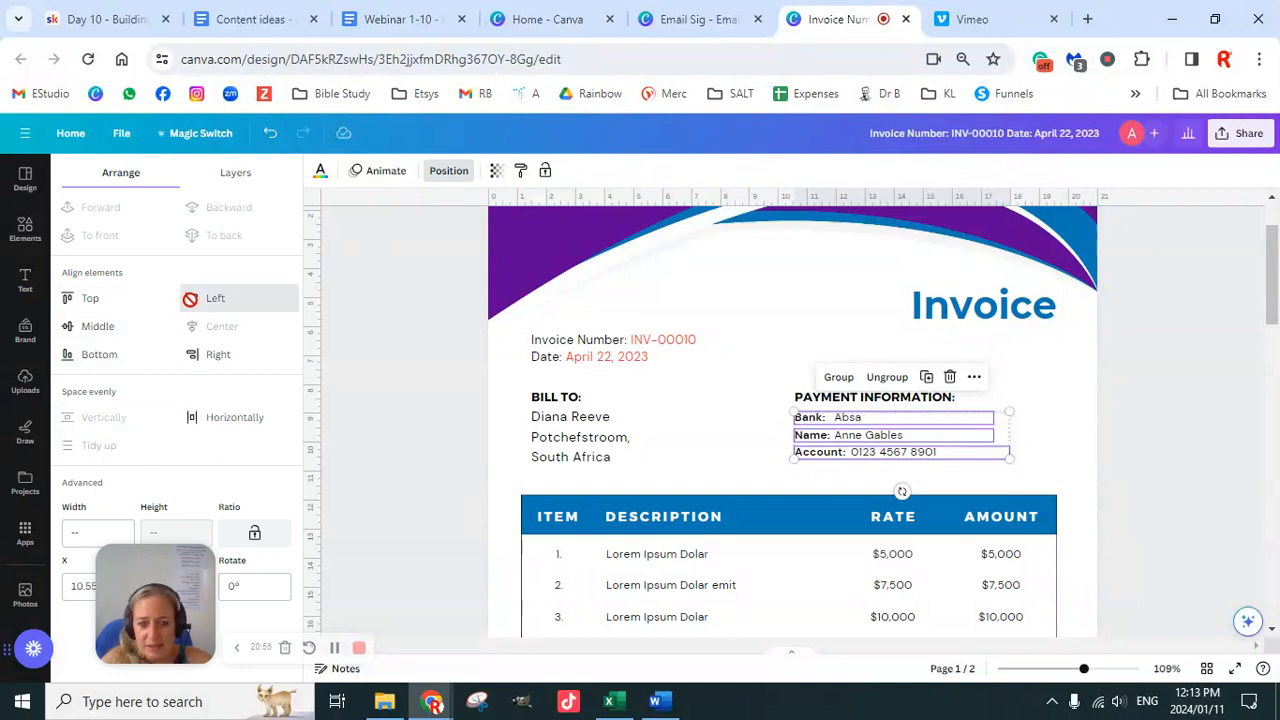
pyautogui.click(928, 405)
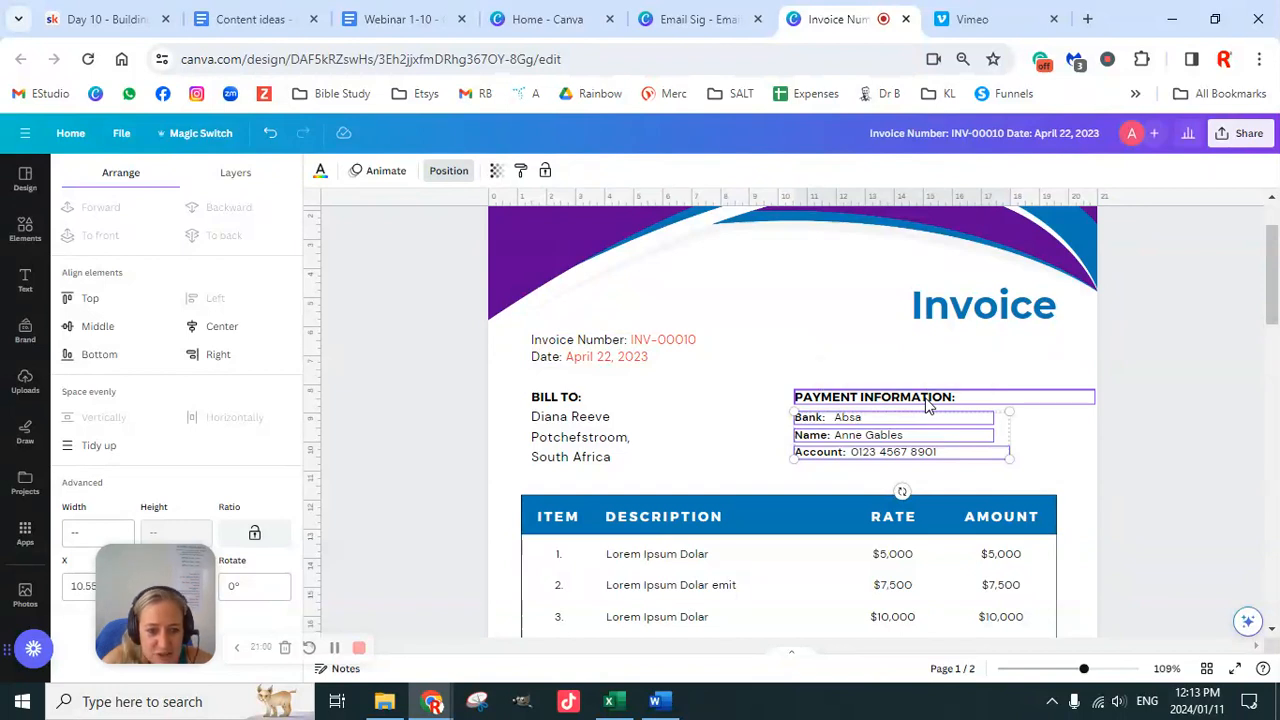
pyautogui.keyDown('shift'); pyautogui.click(928, 405); pyautogui.keyUp('shift')
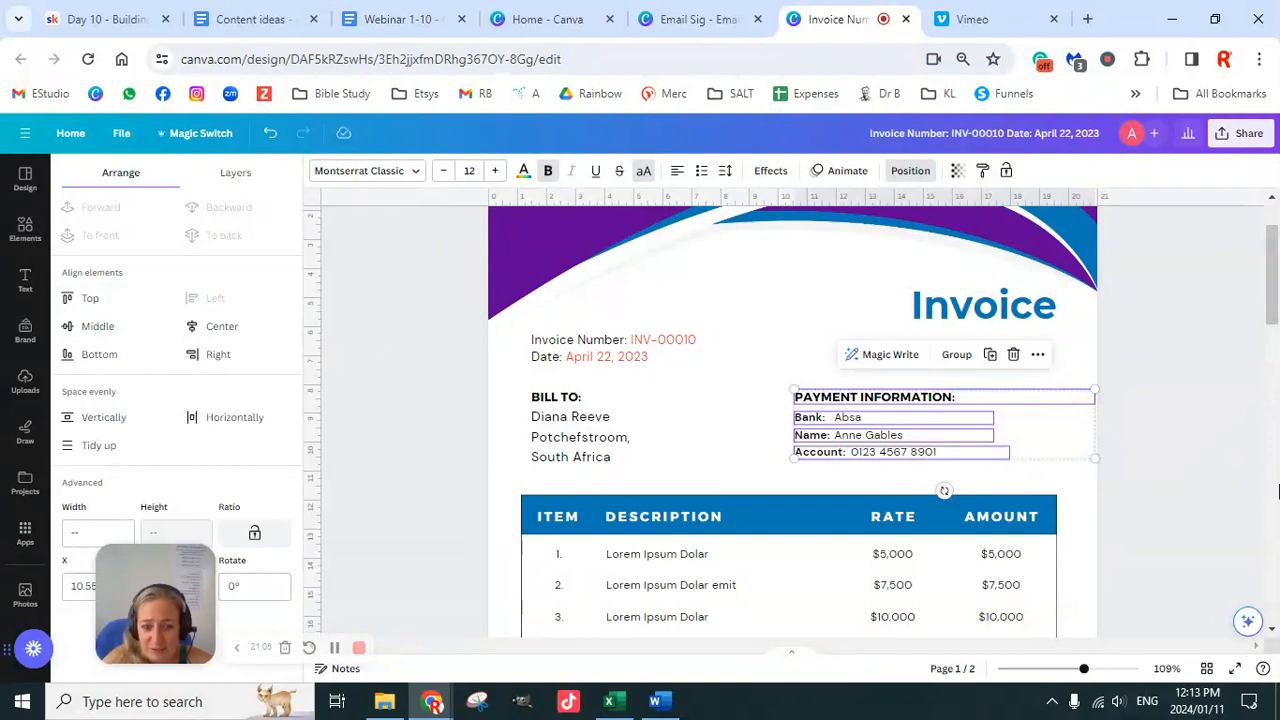
# Step: Duplicate the Account line with Ctrl+D and place the copy beneath the other payment lines
pyautogui.click(1134, 425)
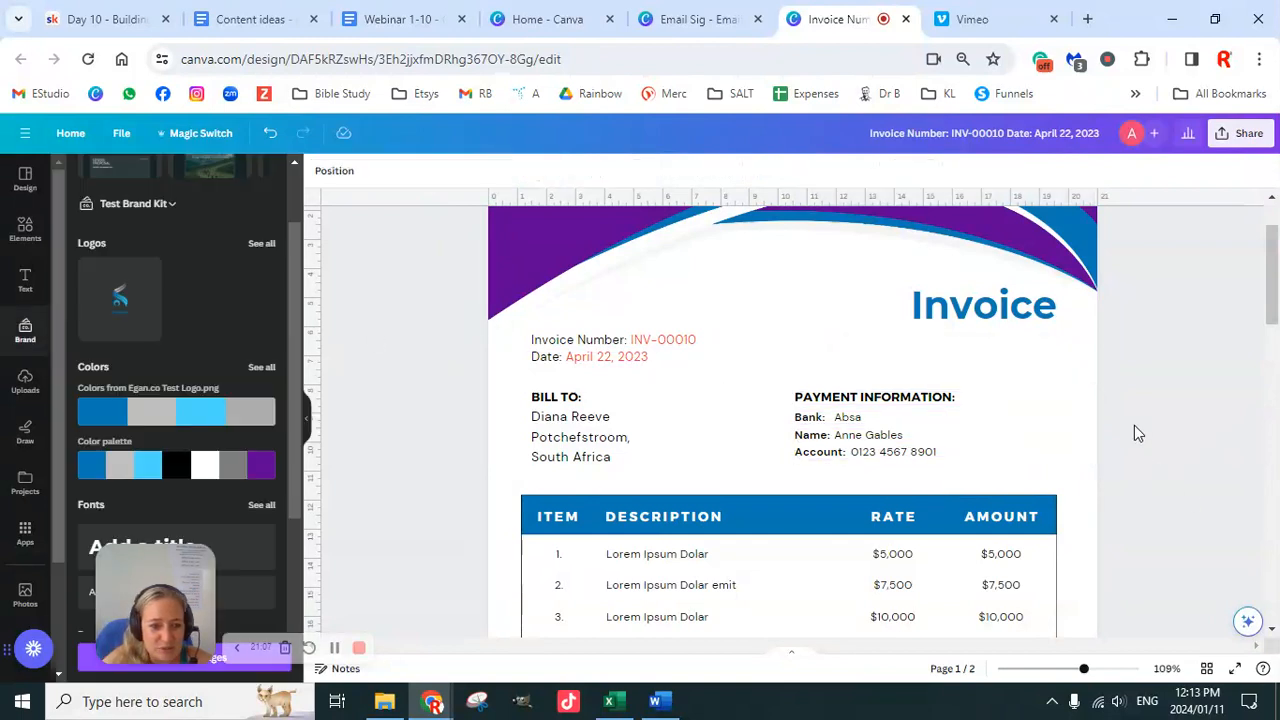
pyautogui.click(862, 455)
pyautogui.hotkey('ctrl', 'd')
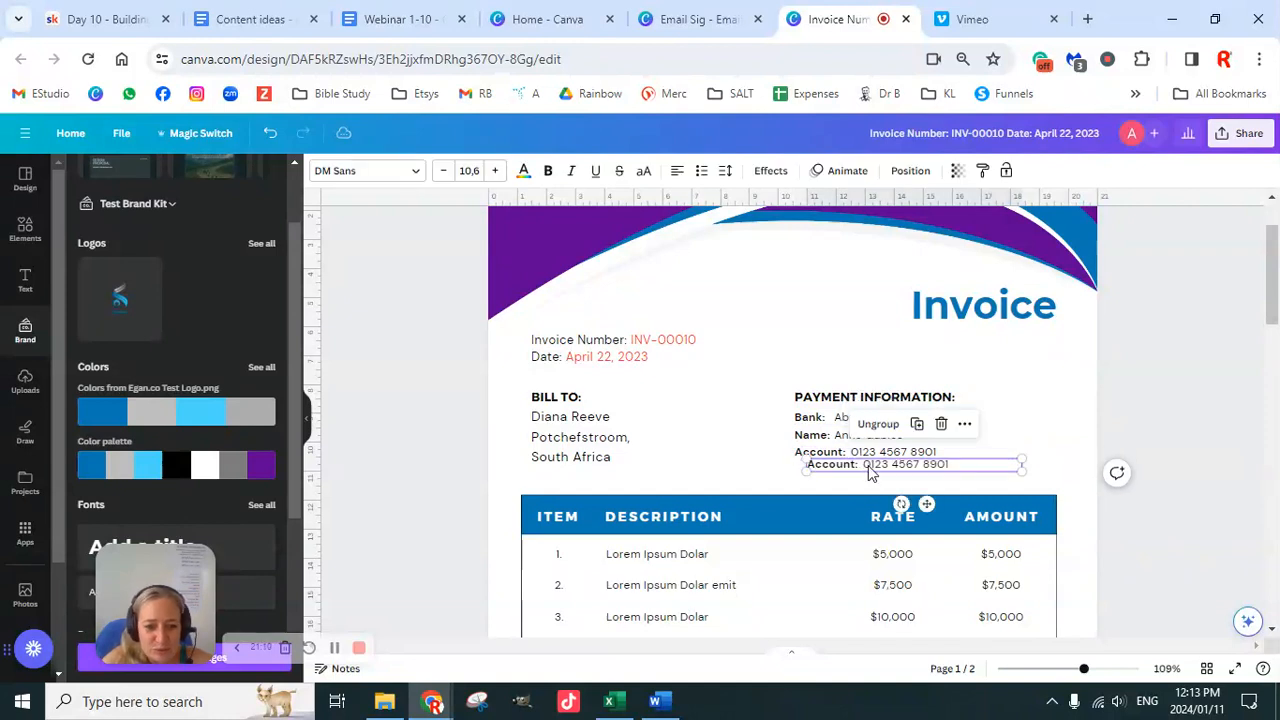
pyautogui.moveTo(870, 475); pyautogui.dragTo(859, 471)
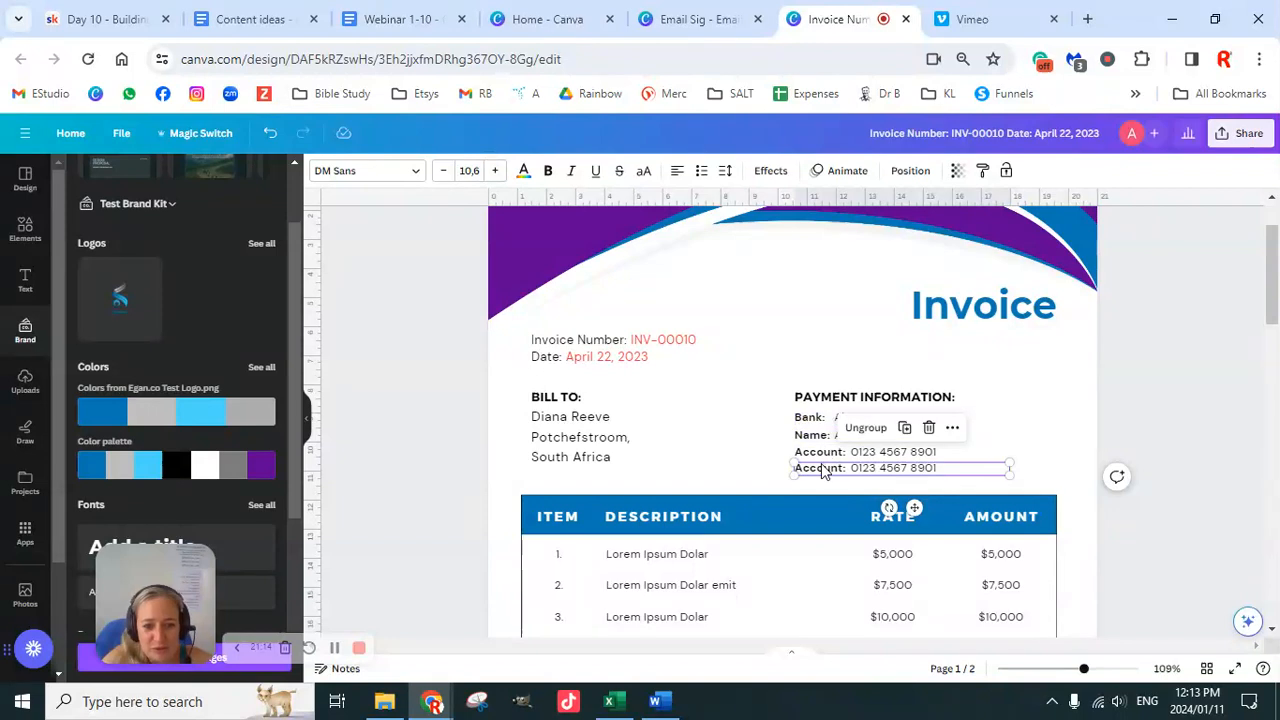
# Step: Group all five payment information lines into one block
pyautogui.moveTo(1166, 362); pyautogui.dragTo(862, 483)
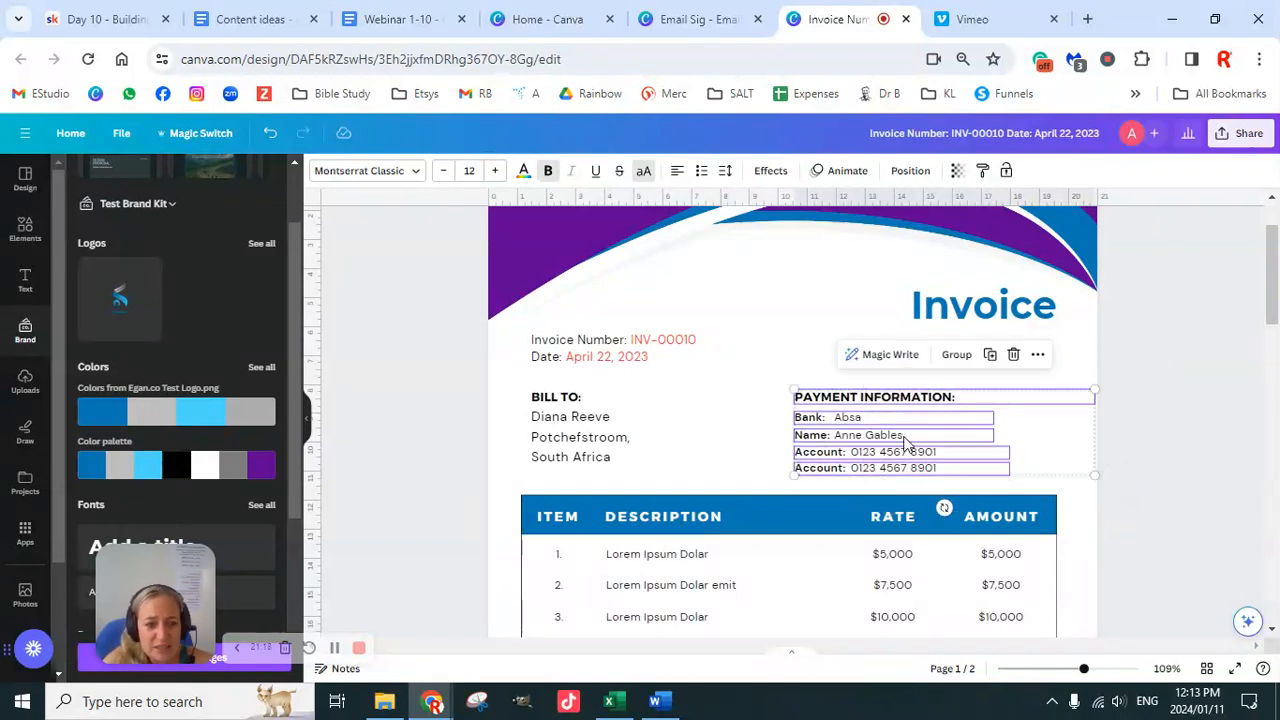
pyautogui.click(952, 356)
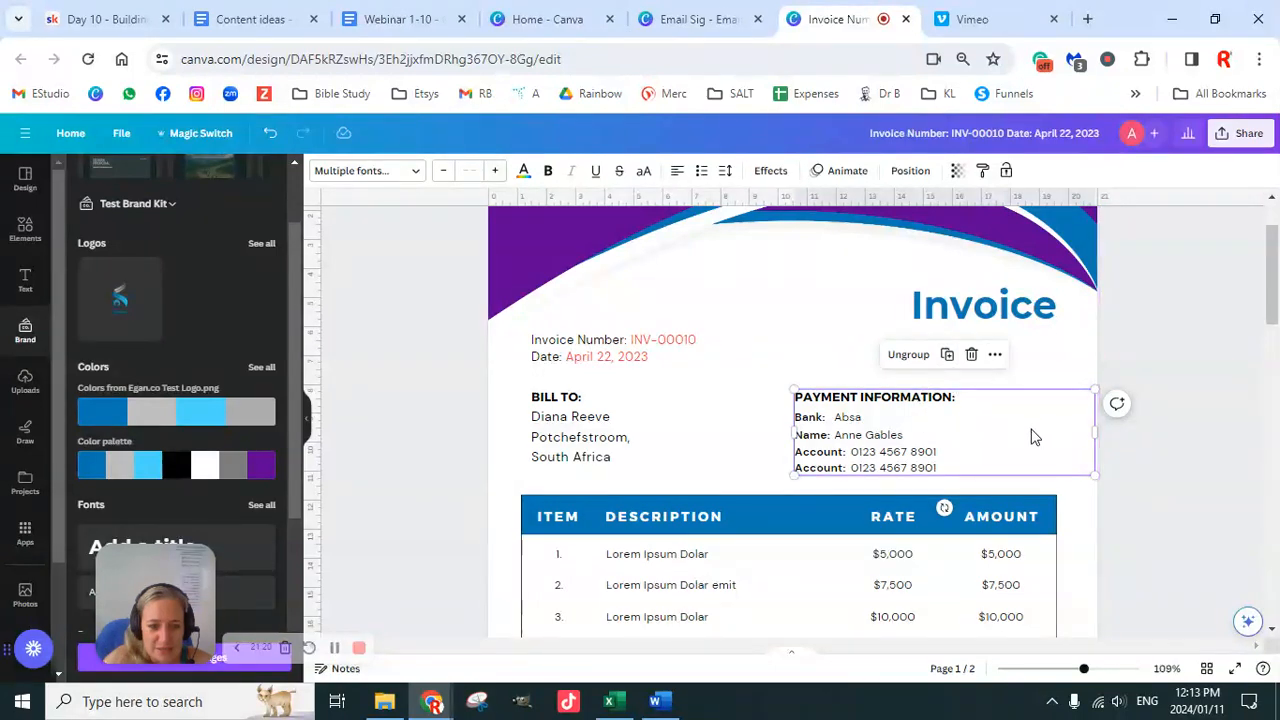
pyautogui.click(1133, 448)
pyautogui.click(996, 465)
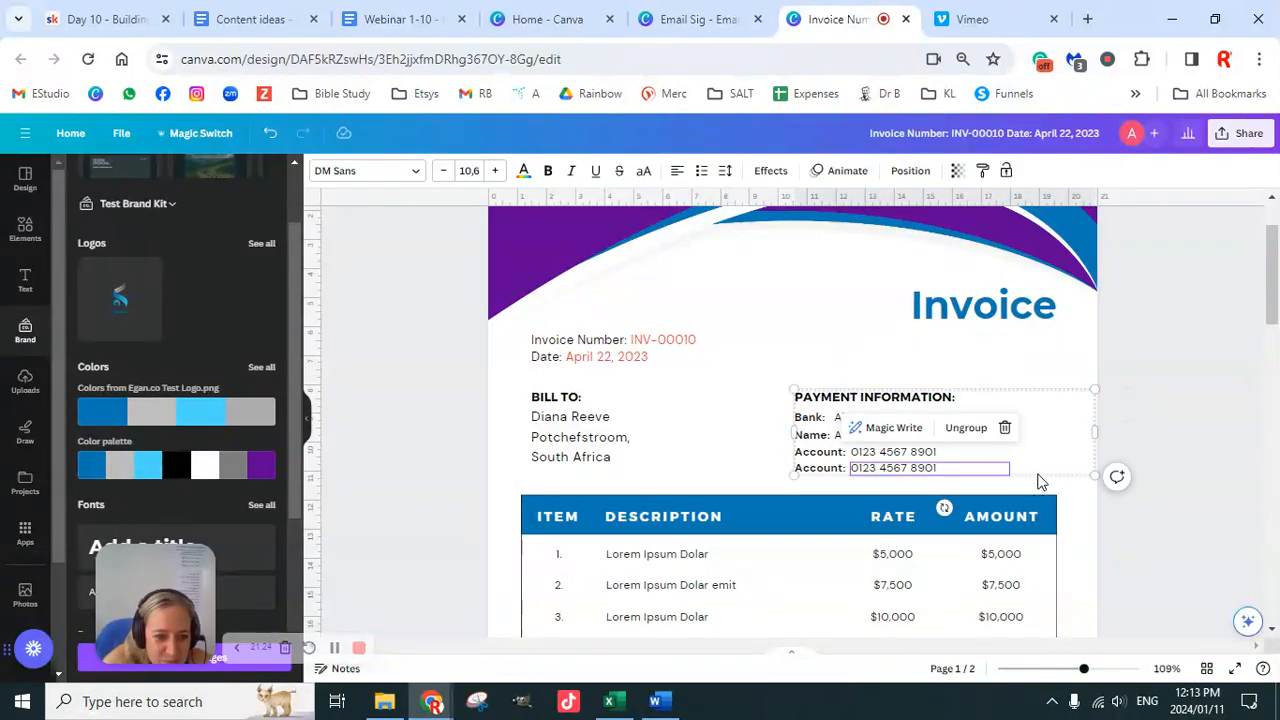
pyautogui.click(1037, 481)
pyautogui.click(1005, 482)
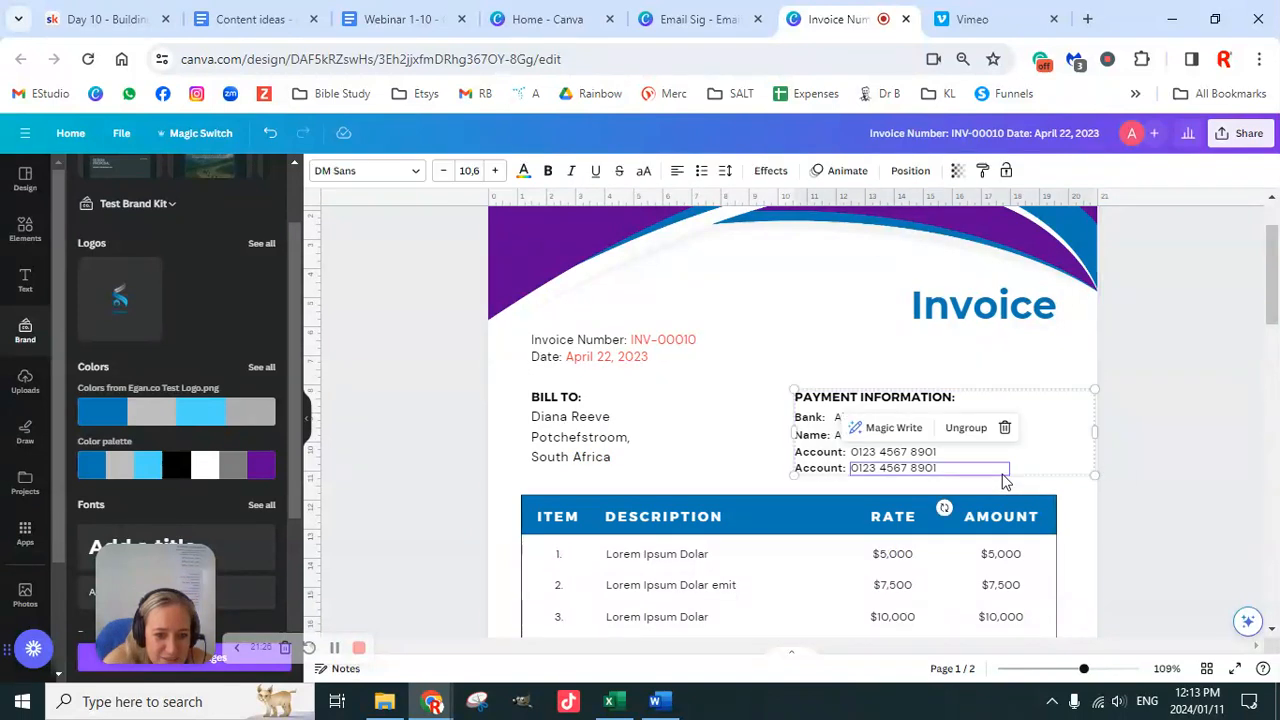
pyautogui.click(962, 397)
pyautogui.click(1190, 466)
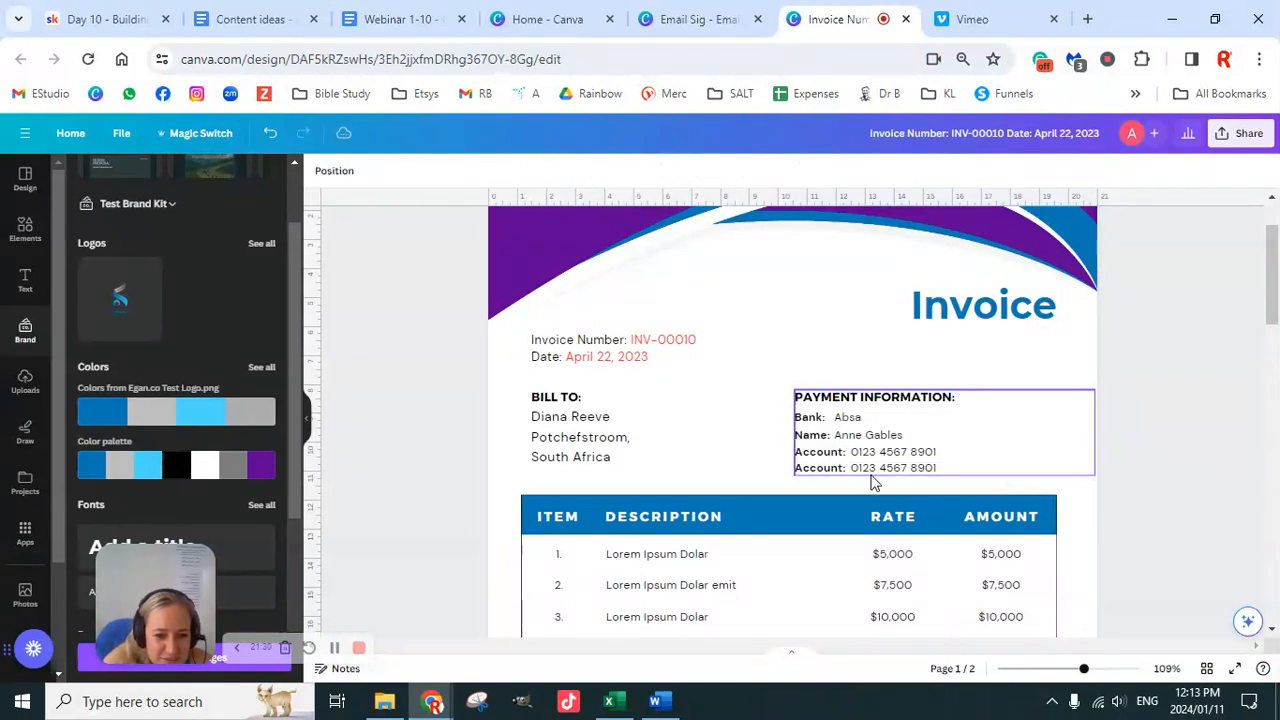
pyautogui.click(872, 481)
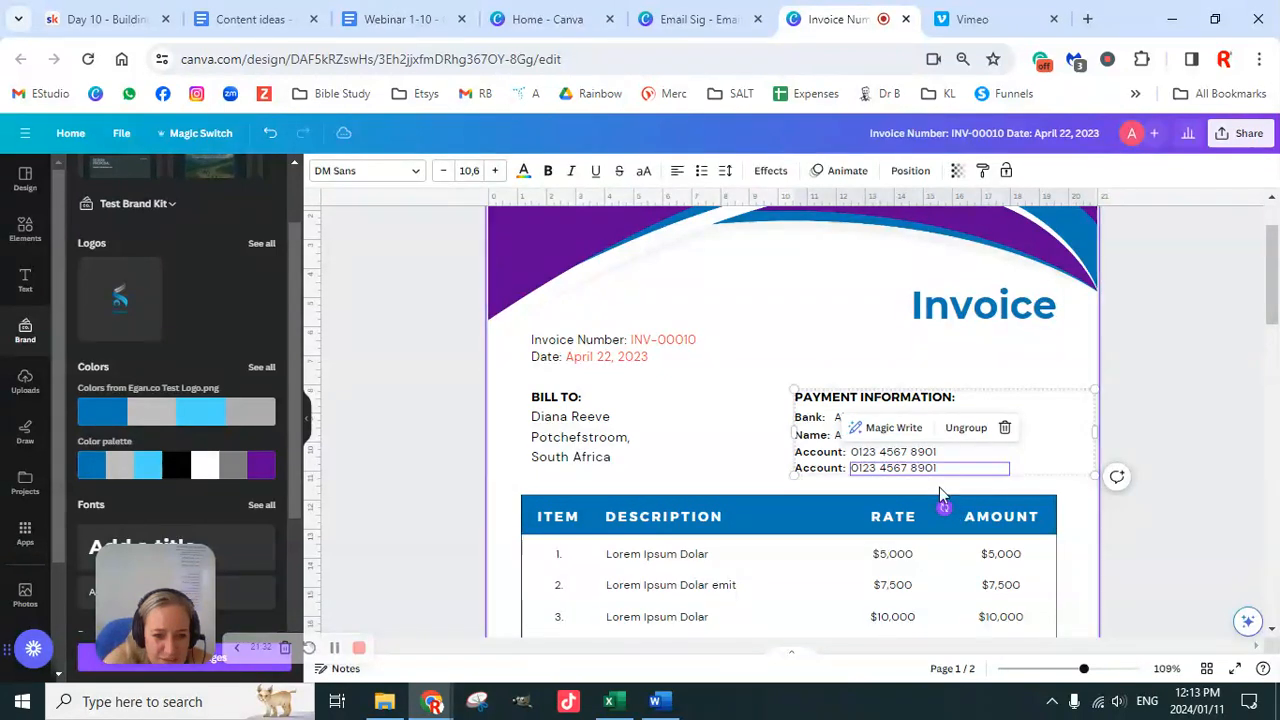
# Step: Nudge the payment block up, narrow it, and left-align its text
pyautogui.moveTo(1037, 445); pyautogui.dragTo(1029, 419)
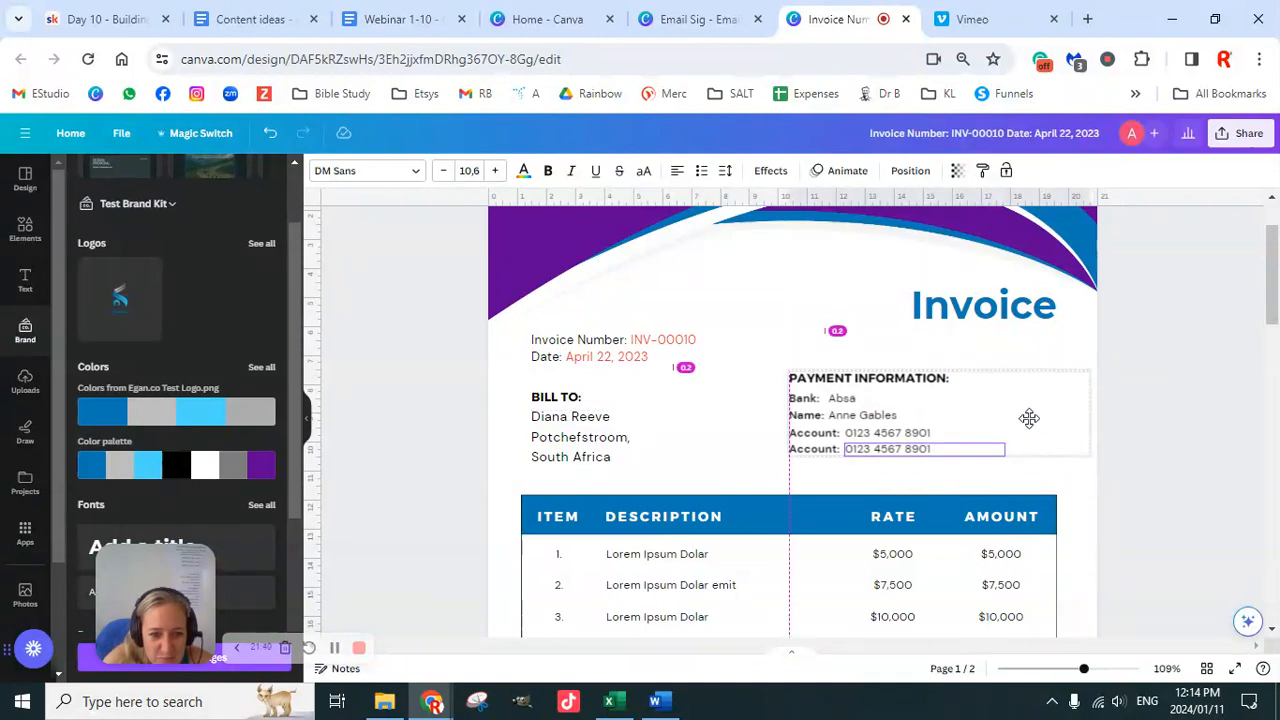
pyautogui.moveTo(1029, 417); pyautogui.dragTo(1029, 418)
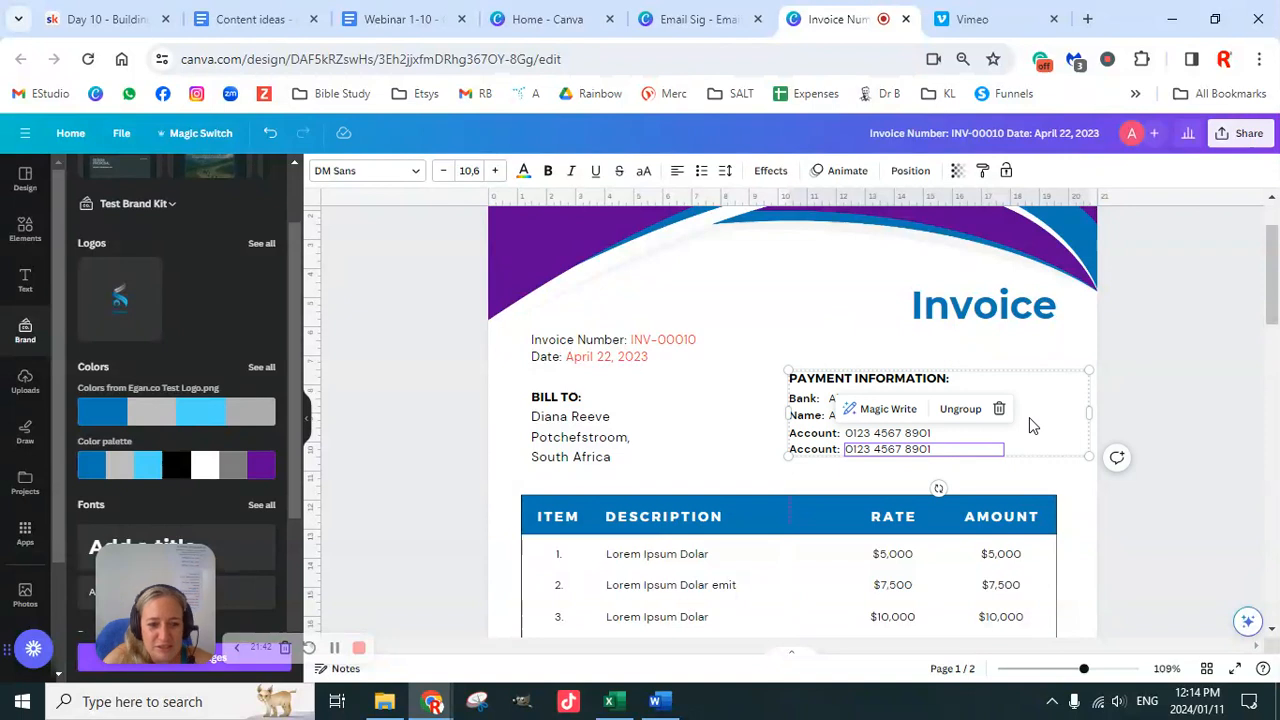
pyautogui.moveTo(1089, 411); pyautogui.dragTo(1058, 409)
pyautogui.click(677, 171)
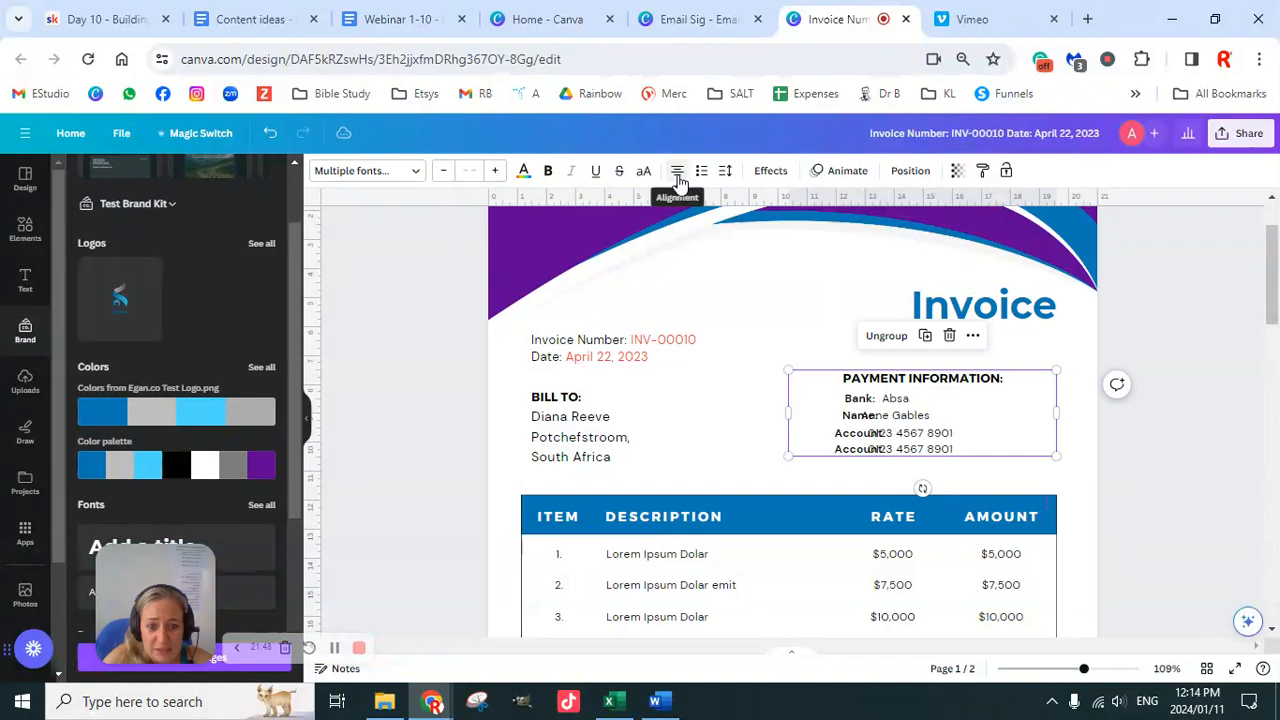
pyautogui.click(677, 172)
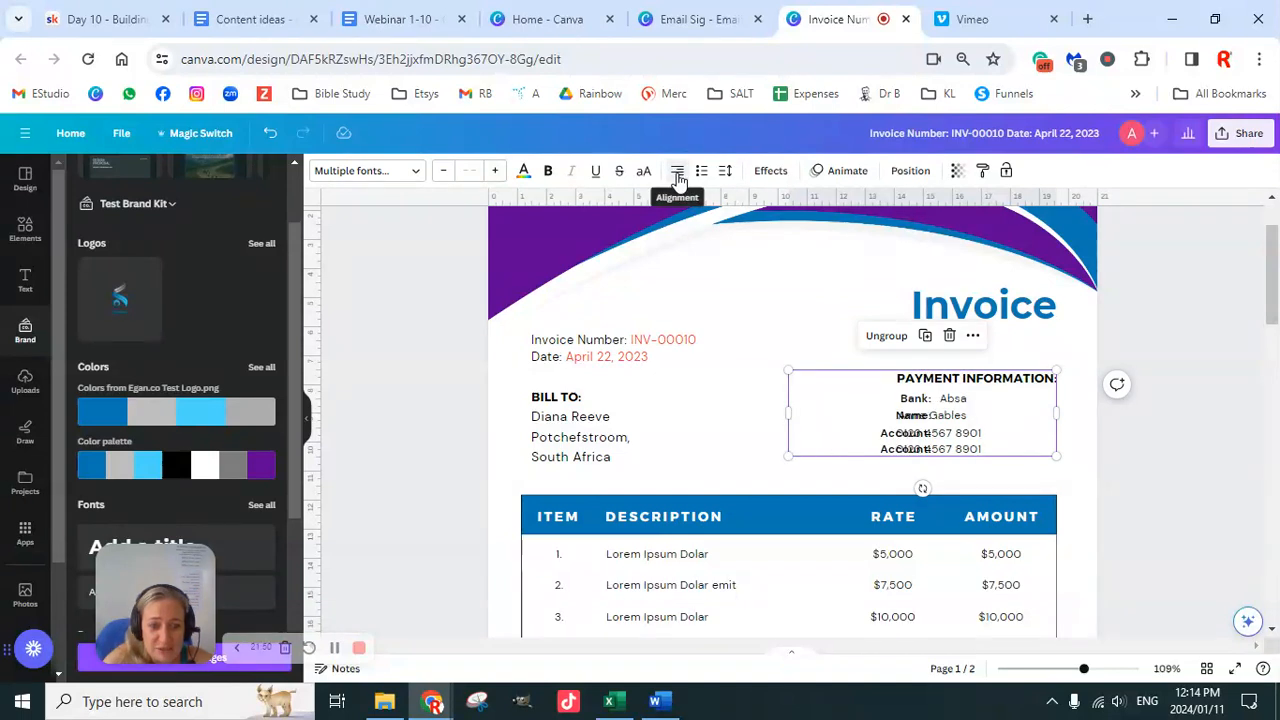
pyautogui.click(677, 172)
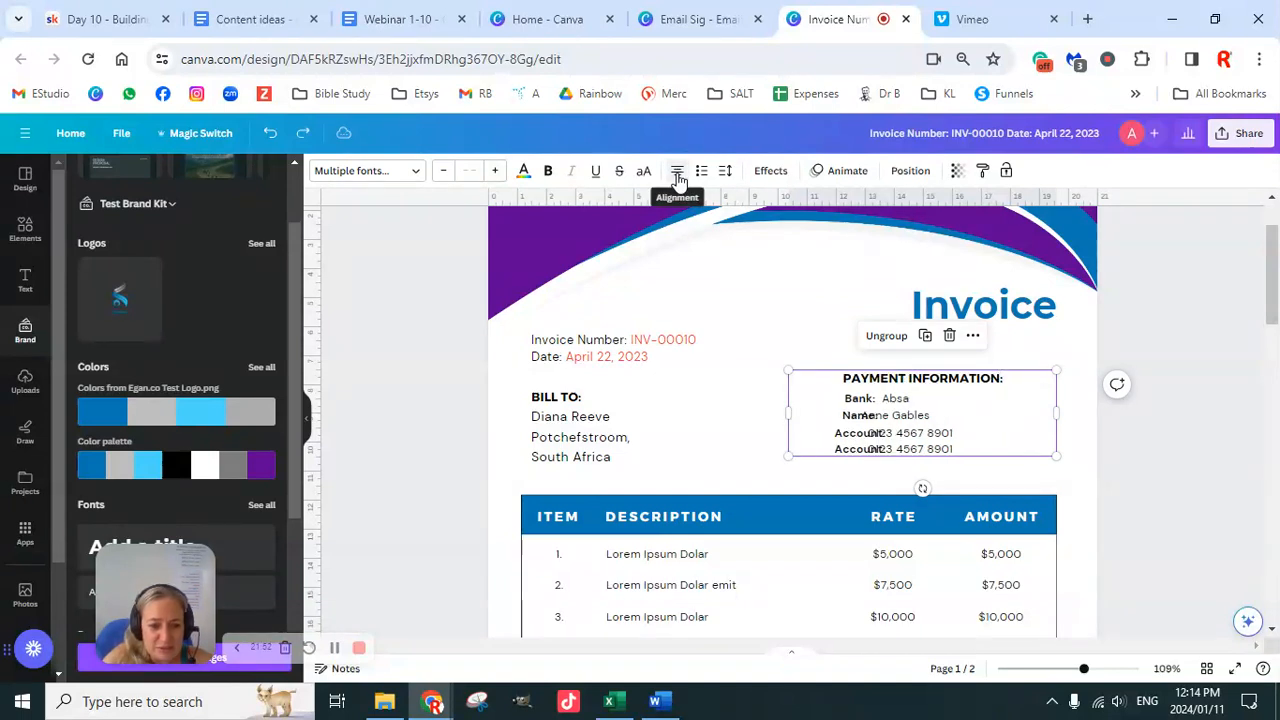
pyautogui.click(677, 172)
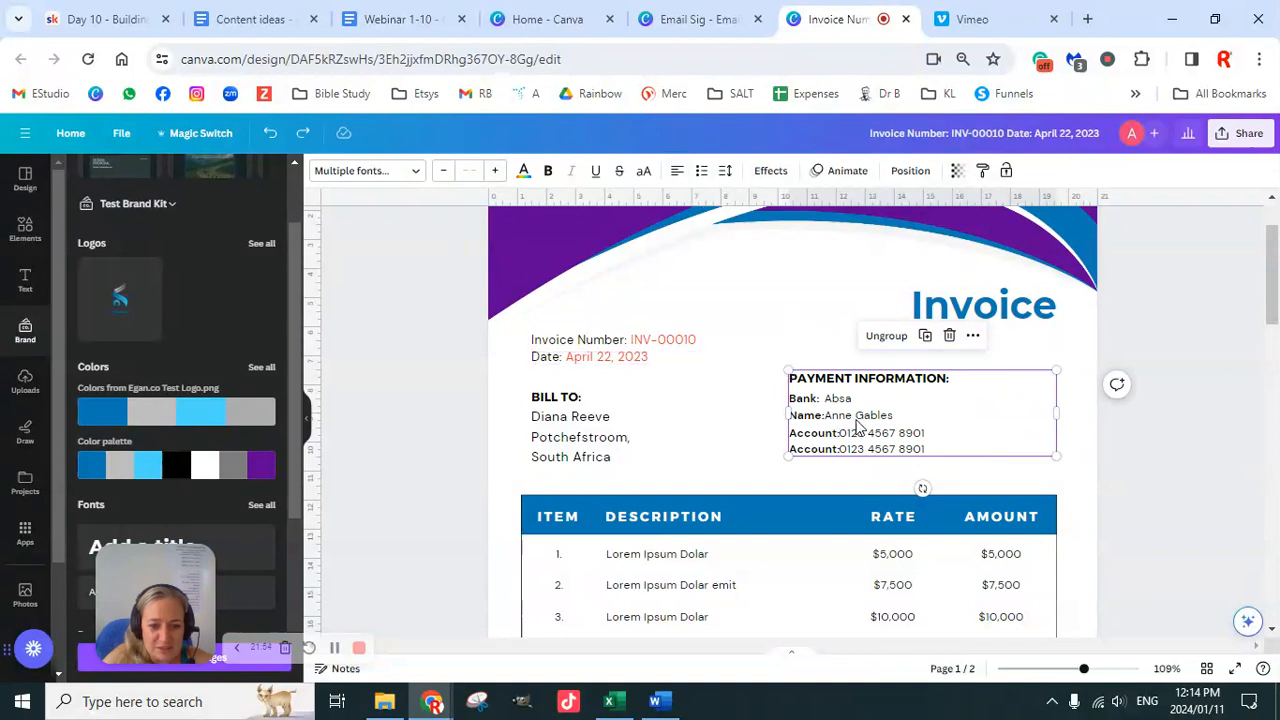
pyautogui.click(1160, 465)
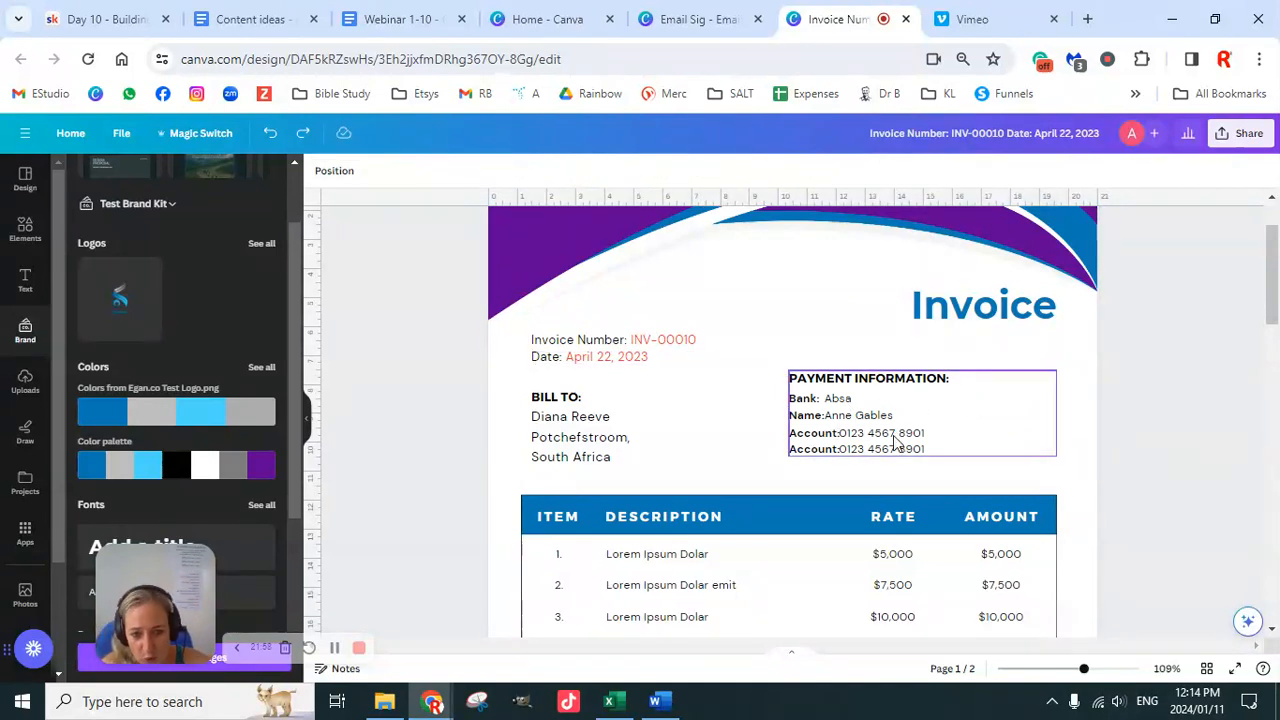
# Step: Delete rows 2 and 3 of the item table, with their $7,500 and $10,000 values
pyautogui.scroll(-3, 934, 434)
pyautogui.scroll(1, 934, 434)
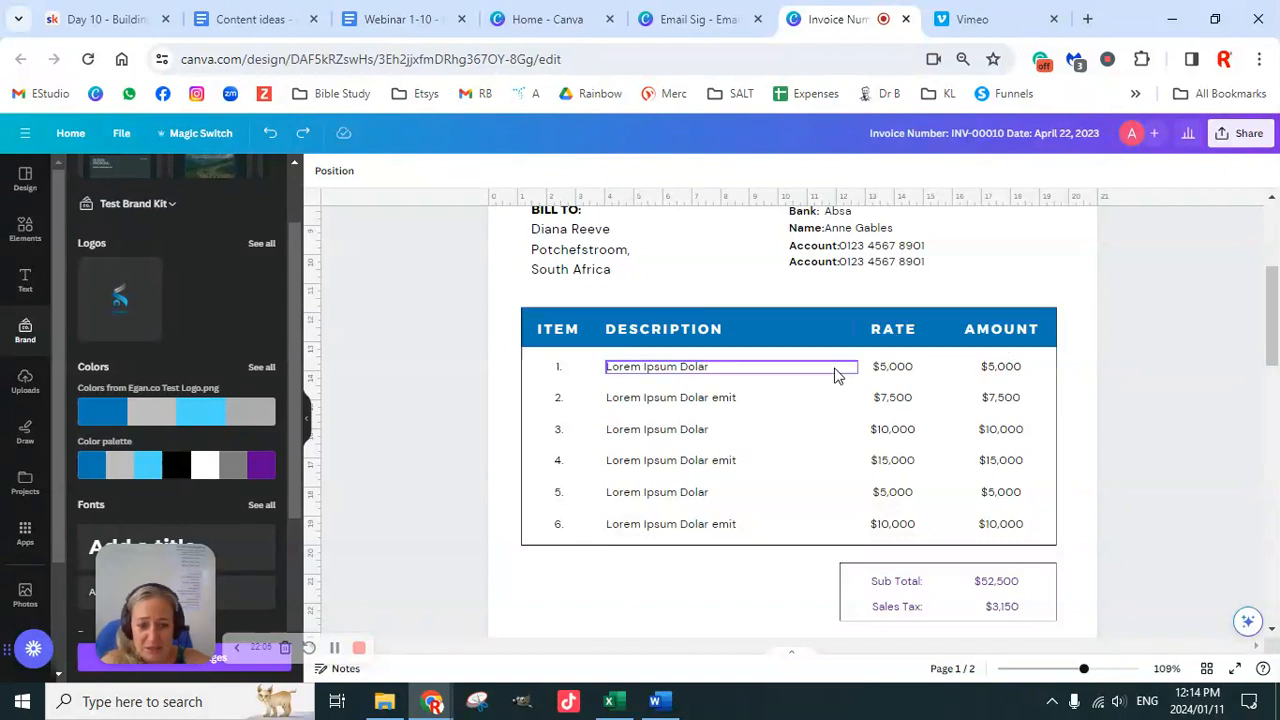
pyautogui.click(566, 402)
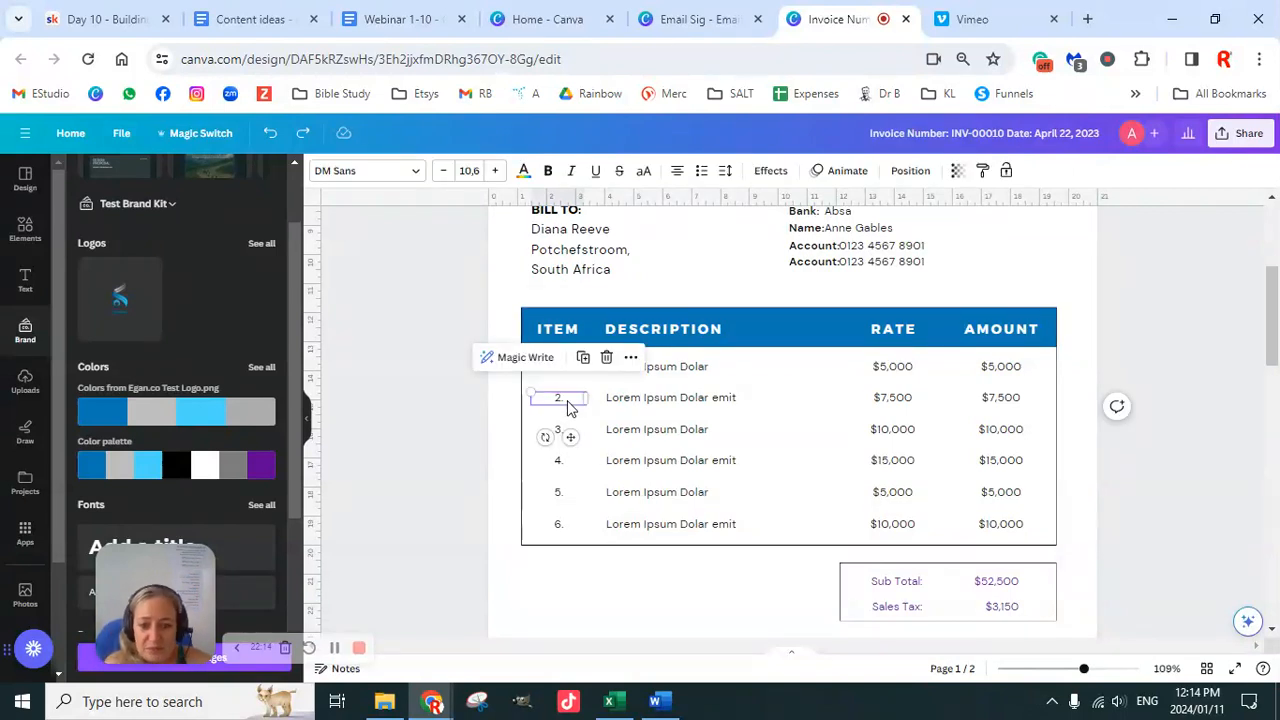
pyautogui.press('Delete')
pyautogui.click(628, 402)
pyautogui.press('Delete')
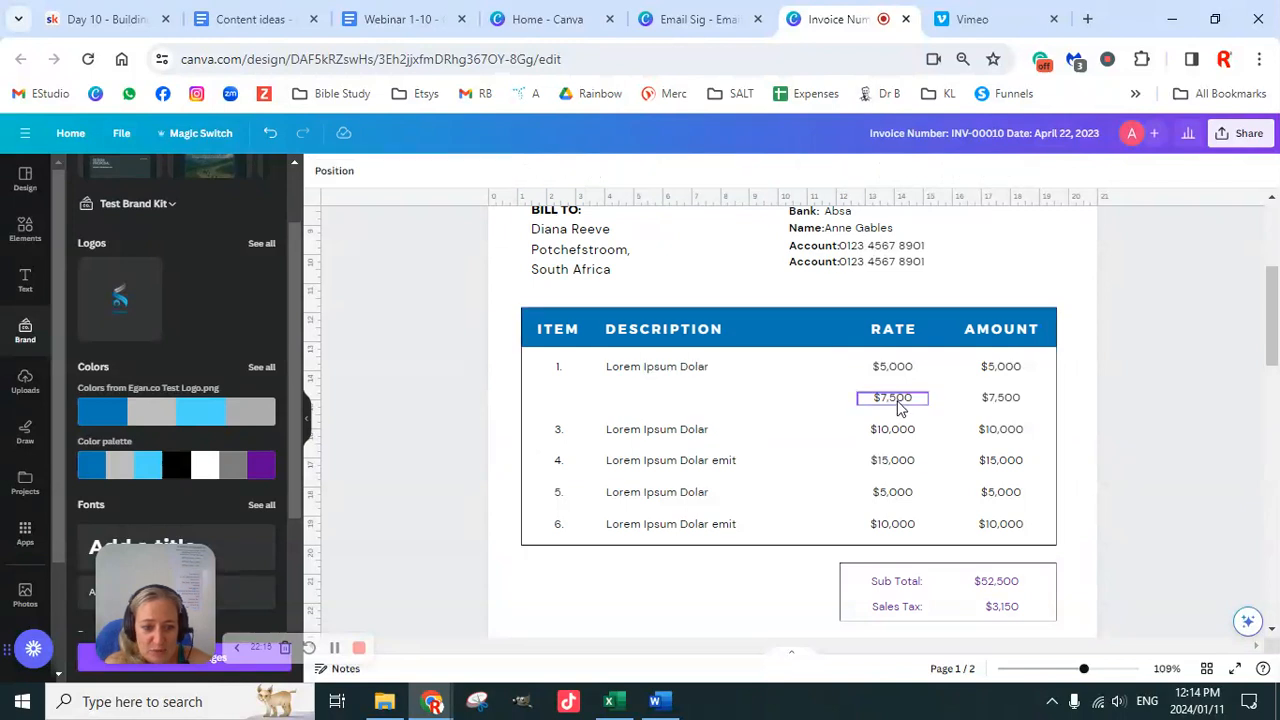
pyautogui.click(897, 400)
pyautogui.press('Delete')
pyautogui.click(1000, 400)
pyautogui.press('Delete')
pyautogui.click(565, 440)
pyautogui.press('Delete')
pyautogui.click(700, 432)
pyautogui.press('Delete')
pyautogui.click(890, 440)
pyautogui.press('Delete')
pyautogui.click(1000, 430)
pyautogui.press('Delete')
# Step: Delete rows 4 to 6, with their $15,000, $5,000 and $10,000 values
pyautogui.click(560, 464)
pyautogui.press('Delete')
pyautogui.click(680, 468)
pyautogui.press('Delete')
pyautogui.click(892, 460)
pyautogui.press('Delete')
pyautogui.click(1000, 460)
pyautogui.press('Delete')
pyautogui.click(560, 492)
pyautogui.press('Delete')
pyautogui.click(650, 496)
pyautogui.press('Delete')
pyautogui.click(892, 498)
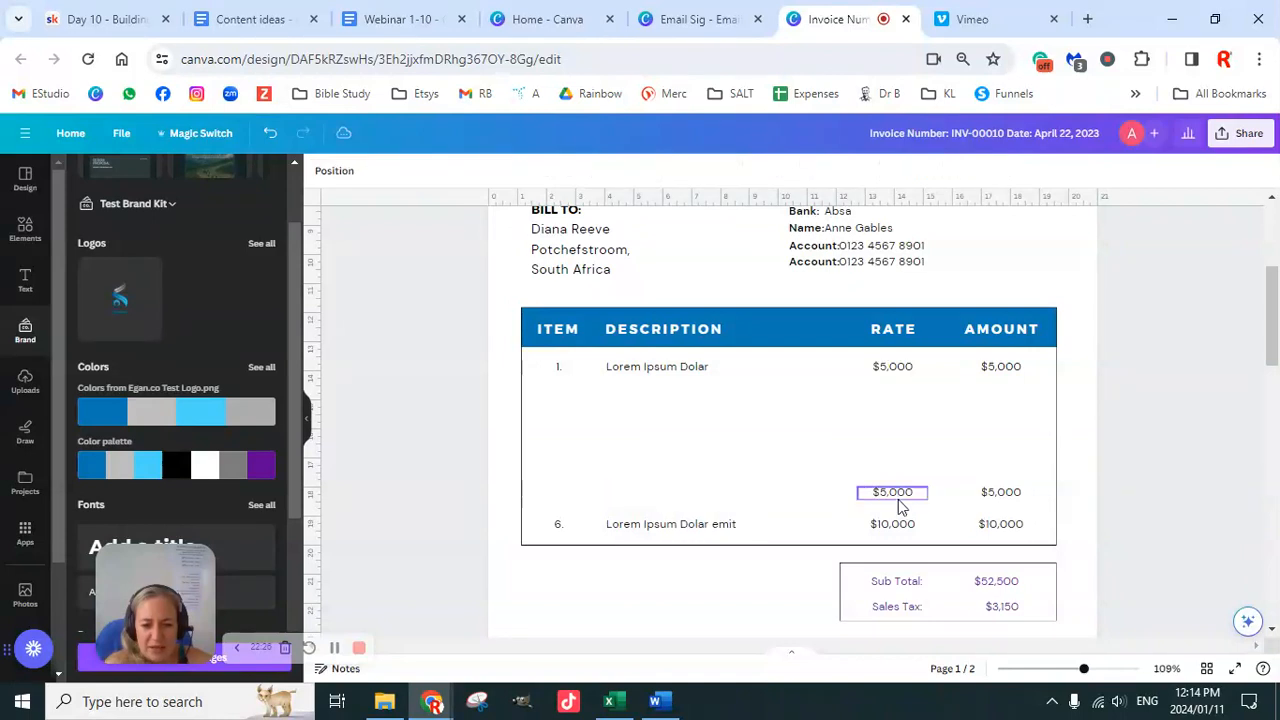
pyautogui.press('Delete')
pyautogui.click(998, 494)
pyautogui.press('Delete')
pyautogui.click(646, 526)
pyautogui.click(556, 526)
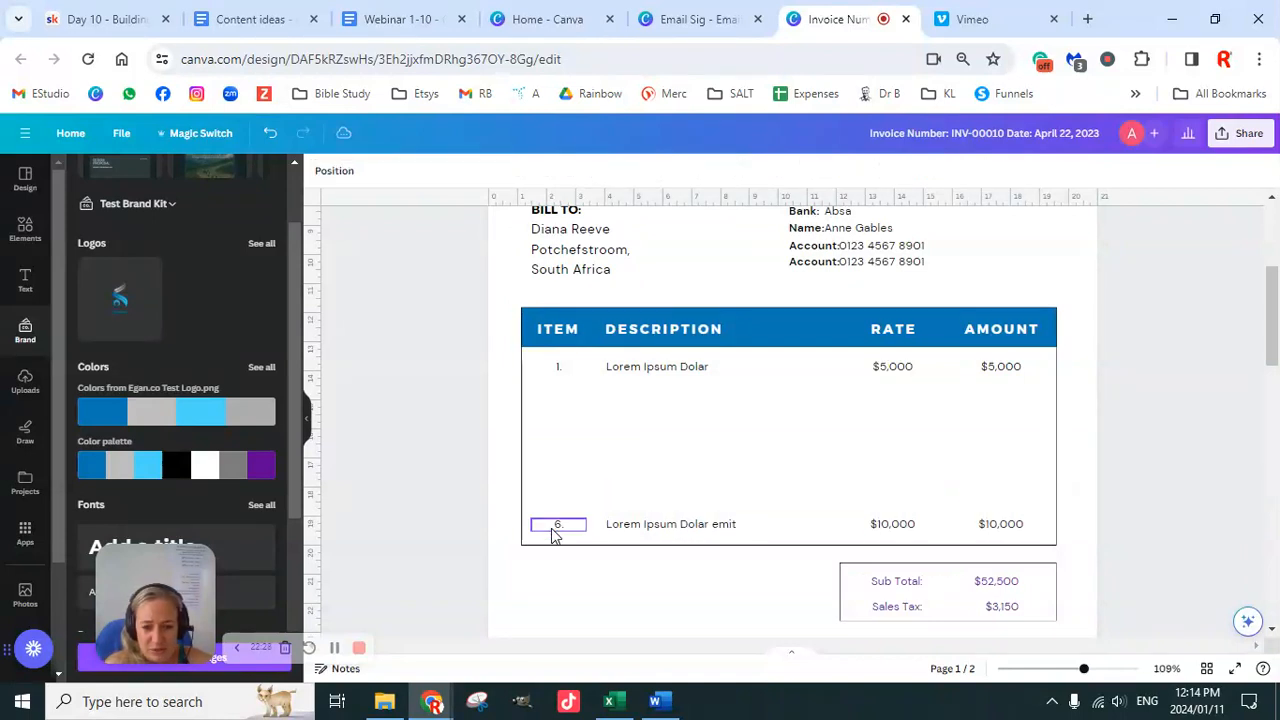
pyautogui.press('Delete')
pyautogui.click(631, 528)
pyautogui.press('Delete')
pyautogui.click(900, 526)
pyautogui.press('Delete')
pyautogui.click(987, 528)
pyautogui.press('Delete')
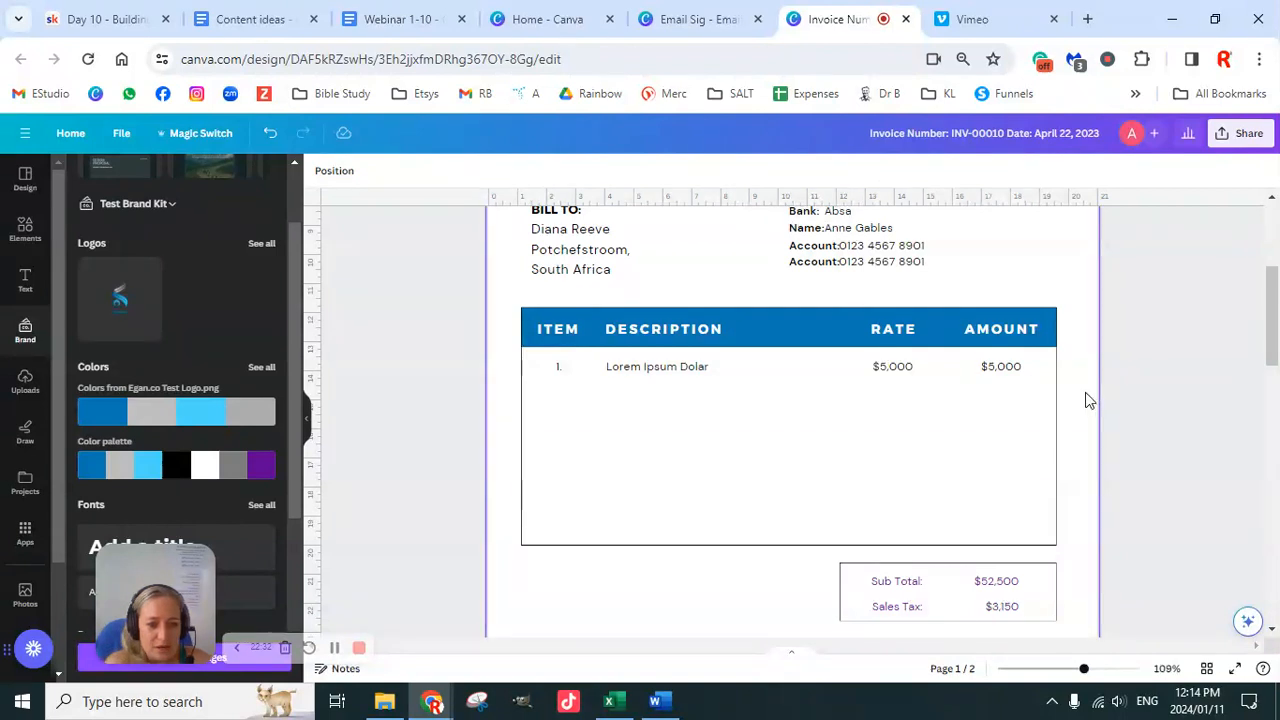
pyautogui.click(1090, 400)
# Step: Shorten the item table to end just below row 1 and group that row's cells
pyautogui.click(809, 543)
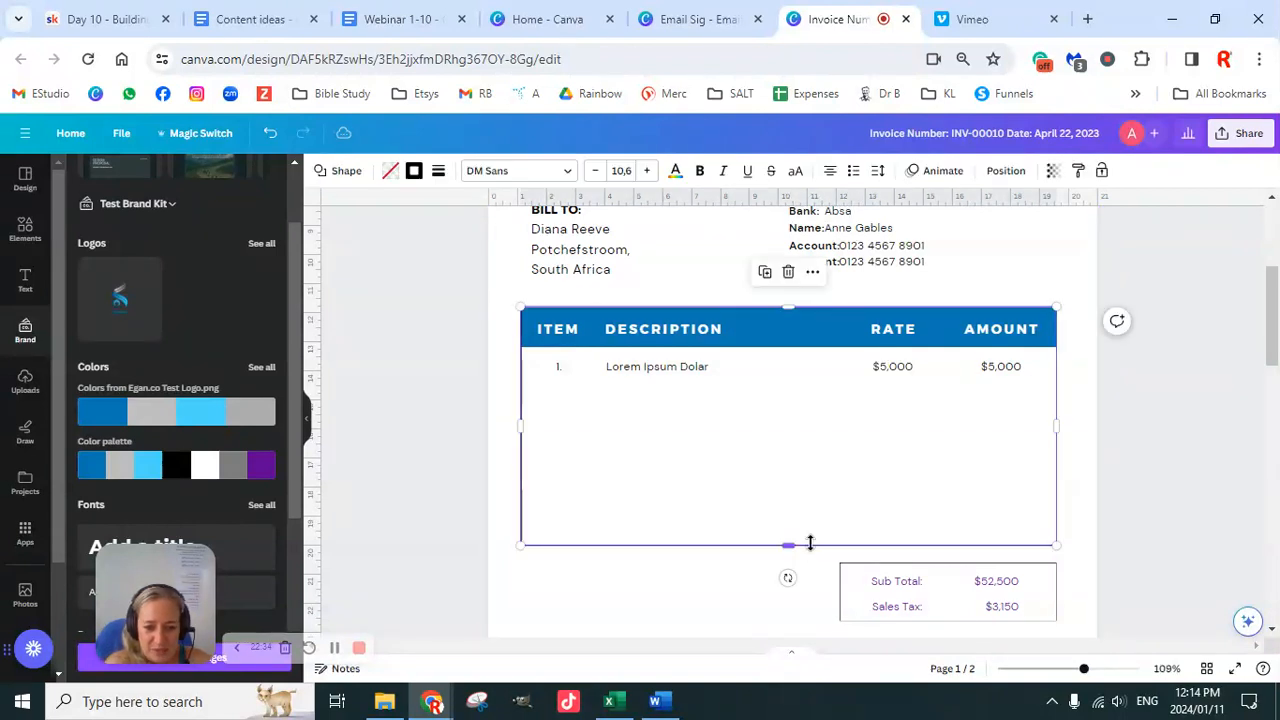
pyautogui.moveTo(789, 540); pyautogui.dragTo(776, 395)
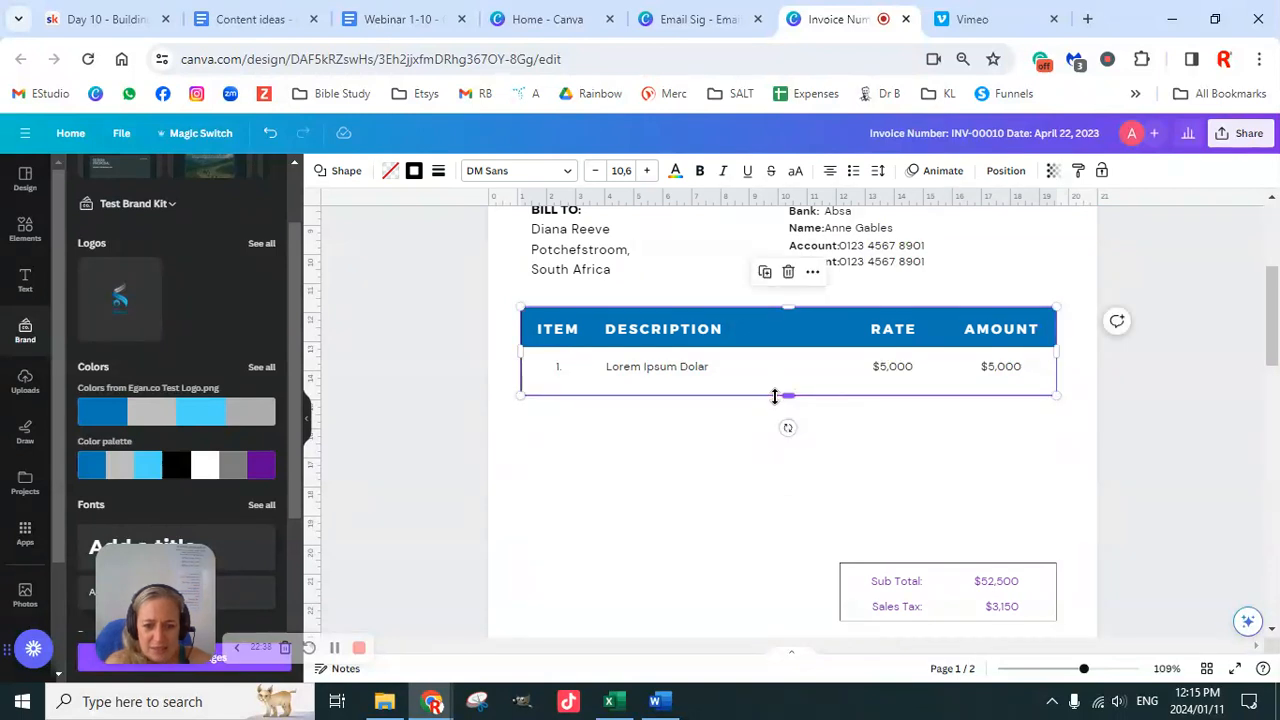
pyautogui.click(559, 370)
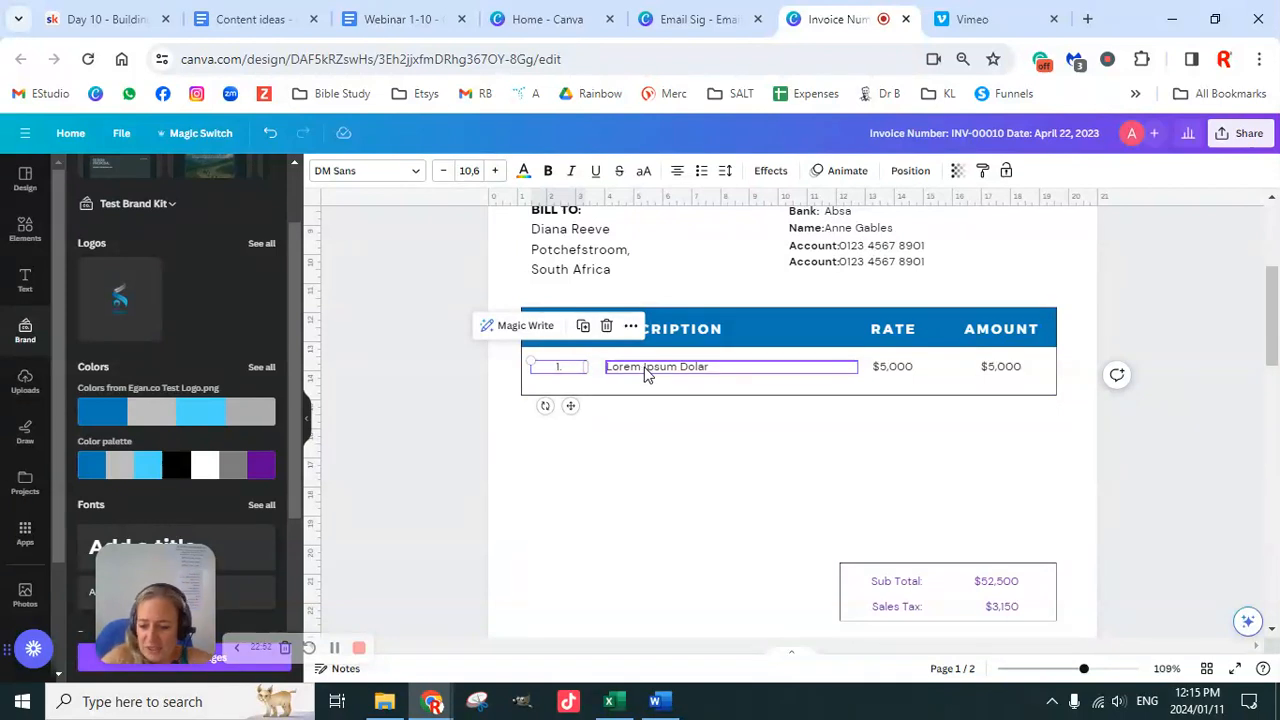
pyautogui.moveTo(660, 368); pyautogui.dragTo(1000, 368)
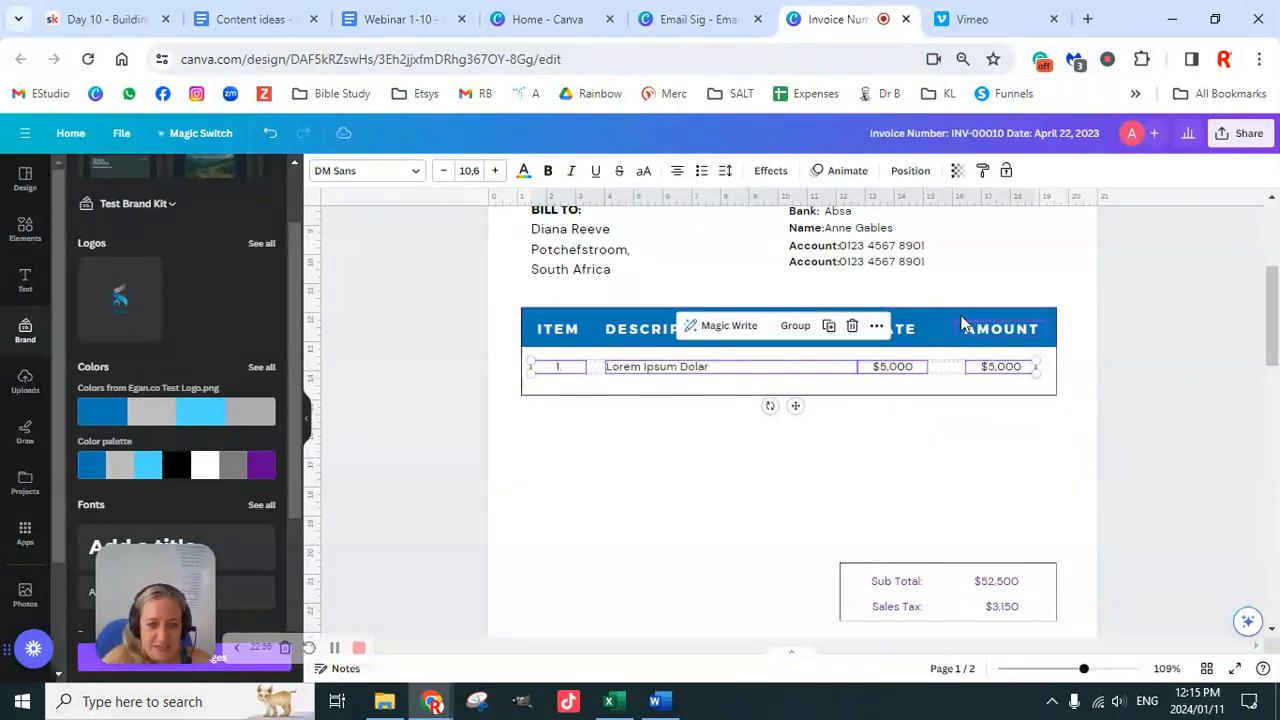
pyautogui.click(803, 326)
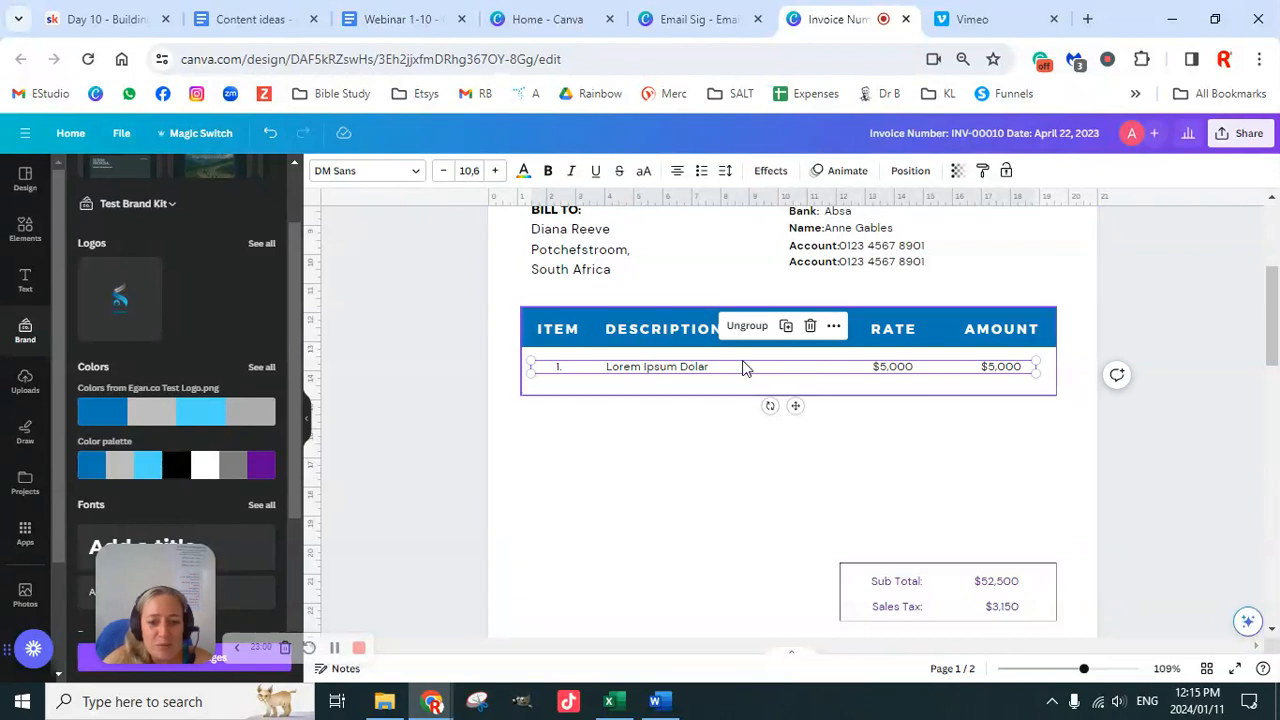
# Step: Select the blue header bar, the item row and the white table box together
pyautogui.click(670, 318)
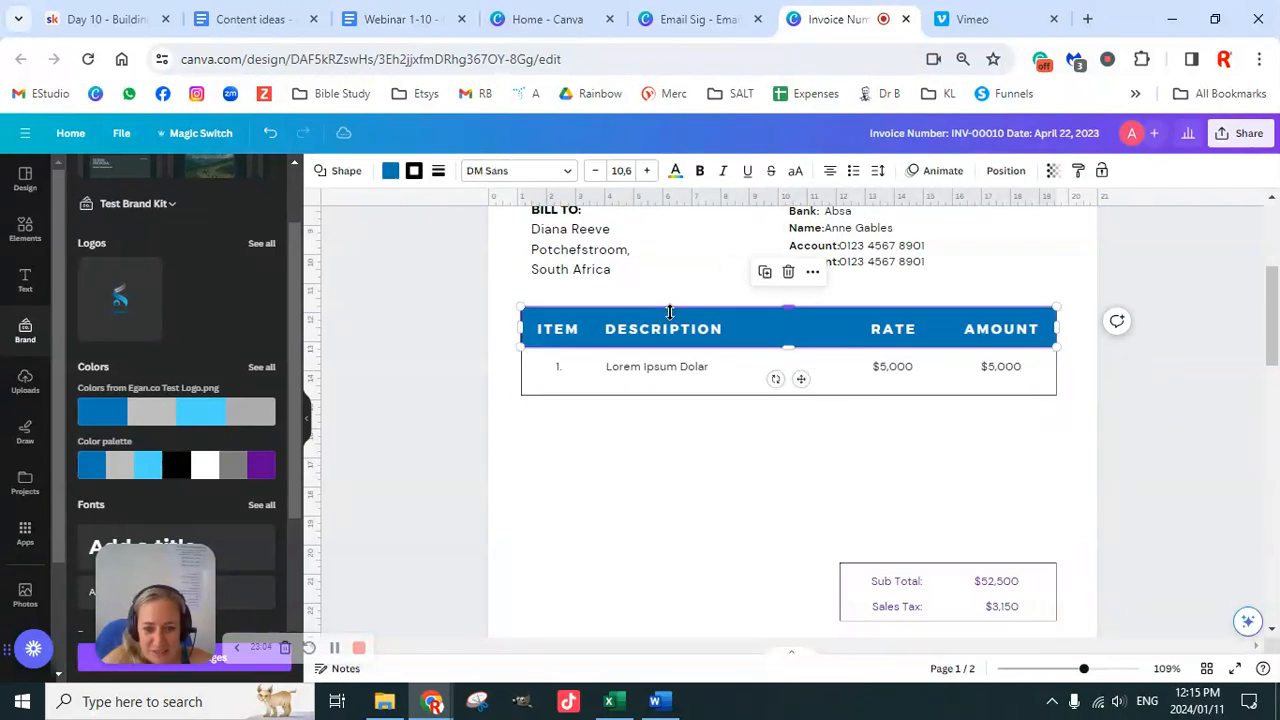
pyautogui.keyDown('shift'); pyautogui.click(690, 372); pyautogui.keyUp('shift')
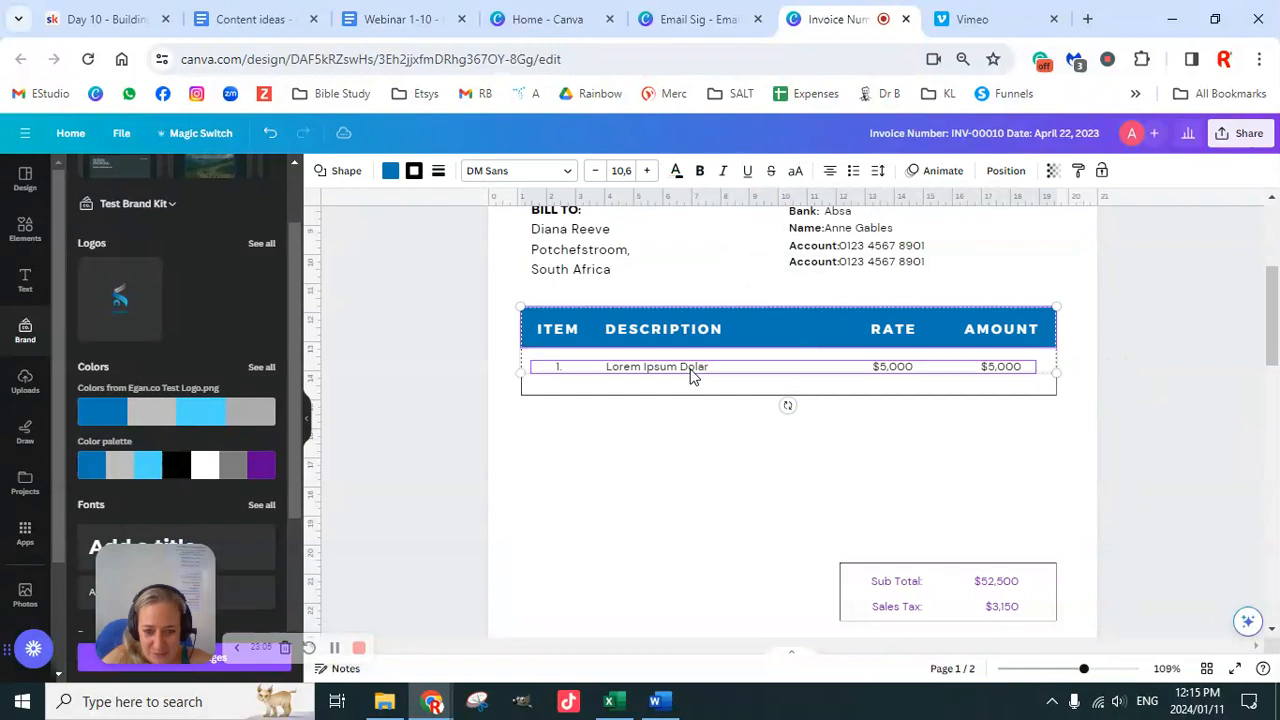
pyautogui.keyDown('shift'); pyautogui.click(696, 394); pyautogui.keyUp('shift')
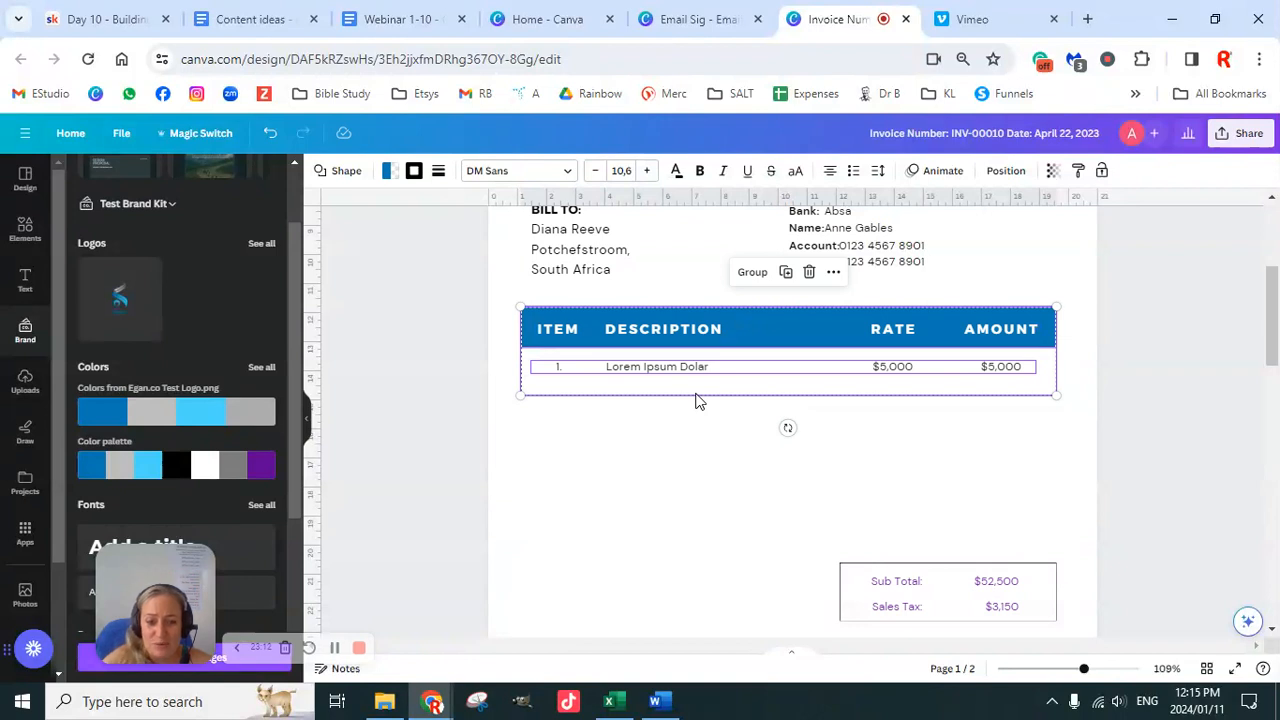
# Step: Tidy up the spacing of the header, item row and table box
pyautogui.click(1006, 176)
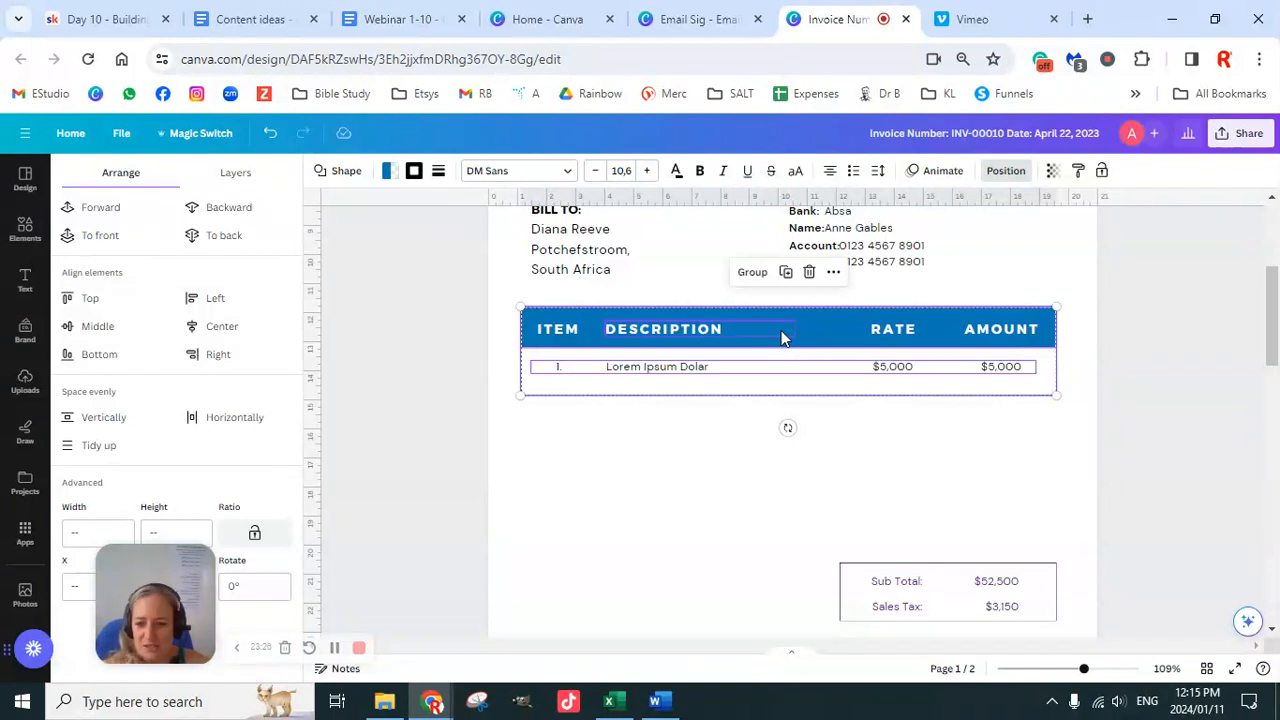
pyautogui.click(116, 330)
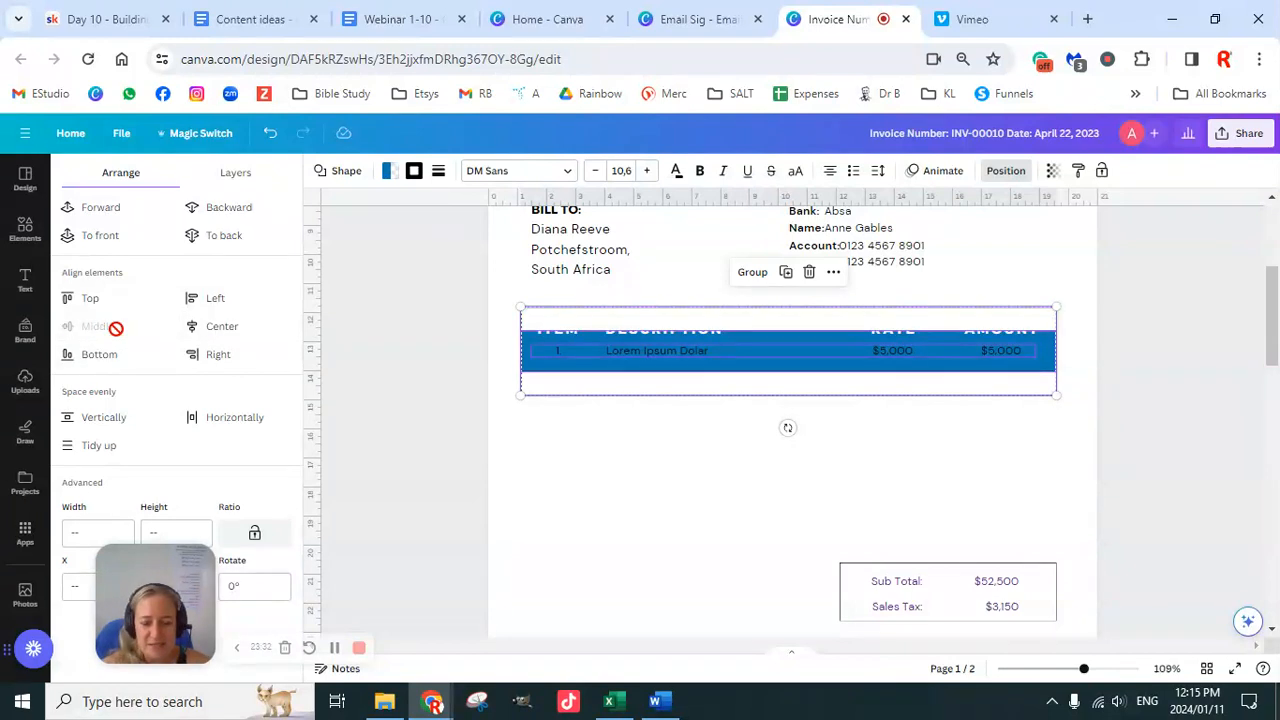
pyautogui.hotkey('ctrl', 'z')
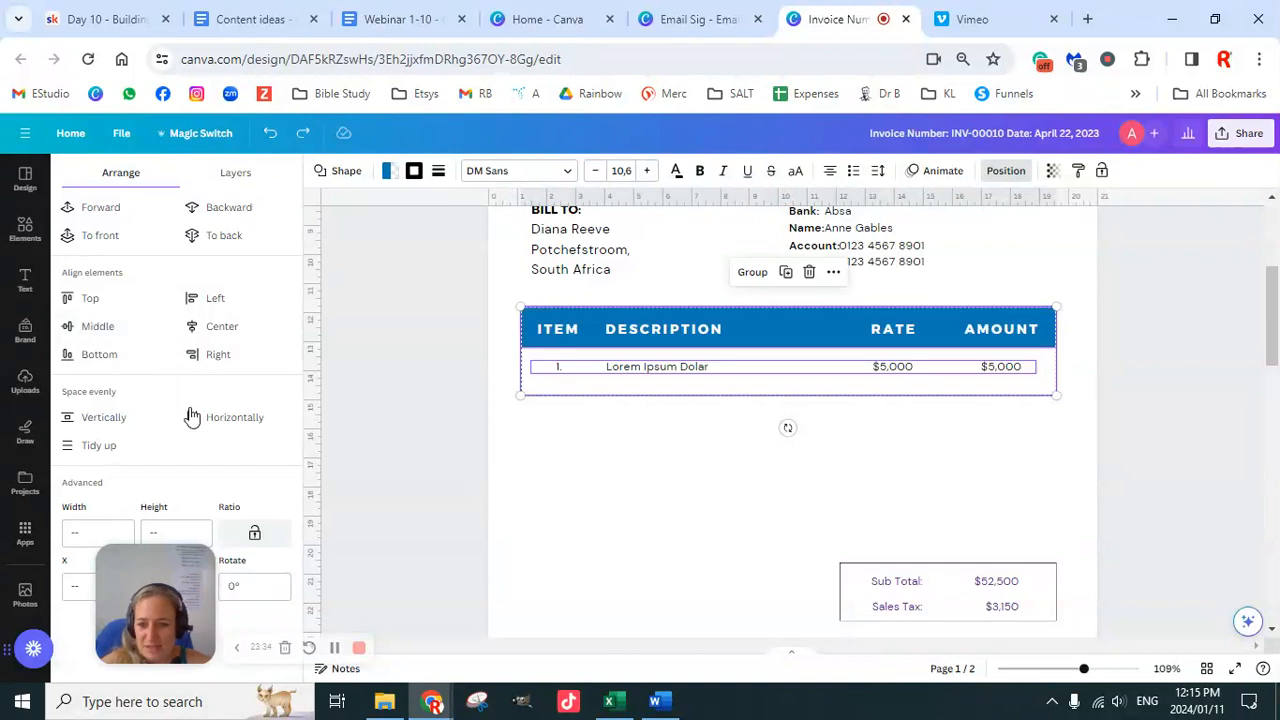
pyautogui.click(98, 450)
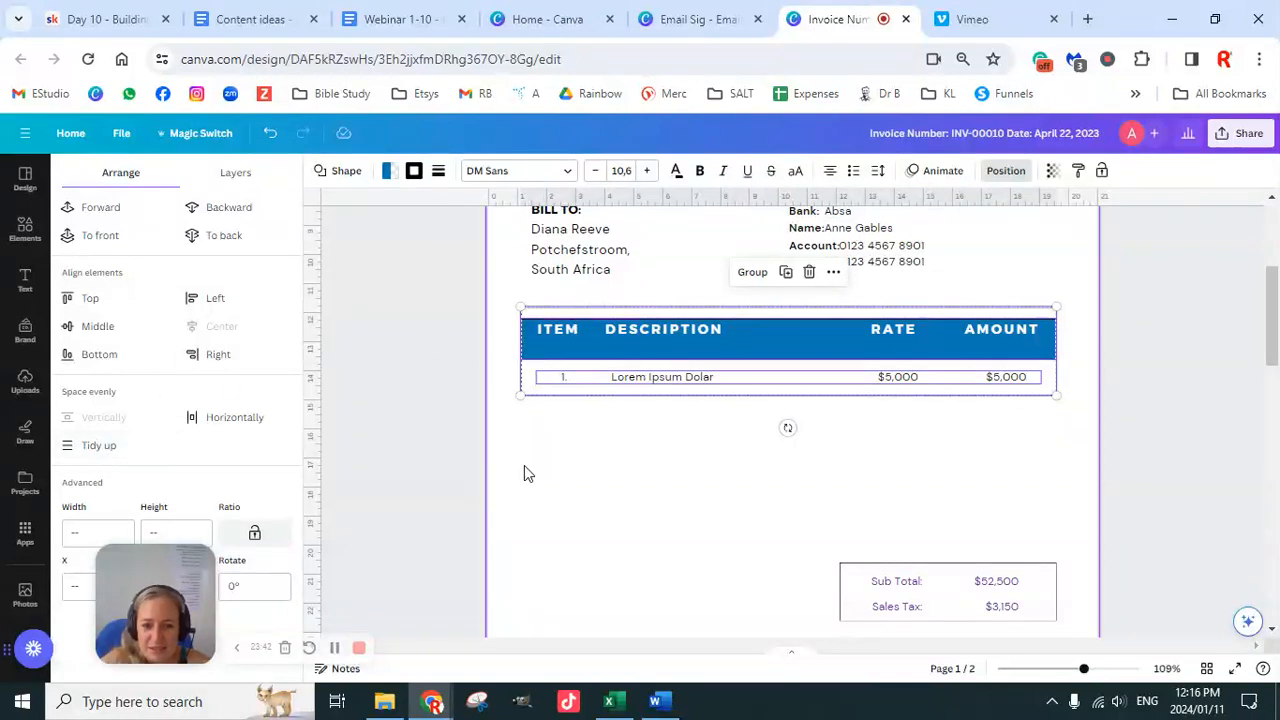
pyautogui.click(600, 480)
# Step: Nudge the blue header bar into place inside the table
pyautogui.click(854, 354)
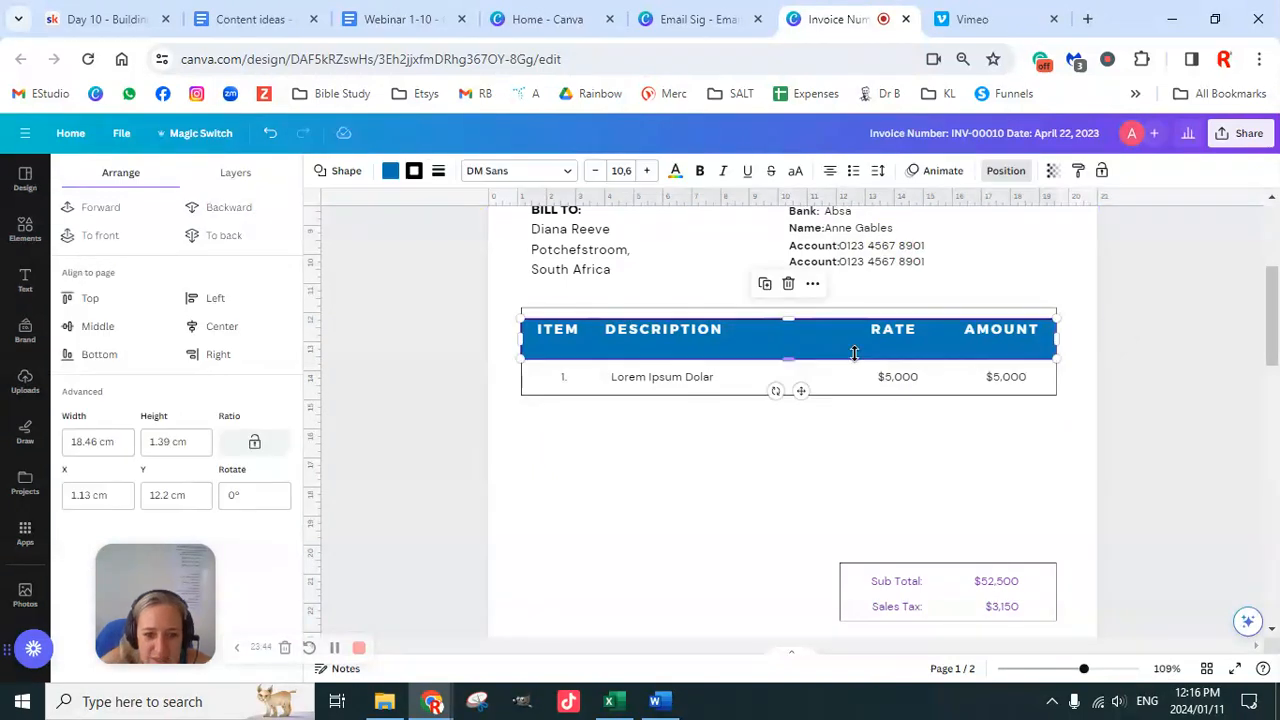
pyautogui.hotkey('shift', 'Up')
pyautogui.hotkey('shift', 'Up')
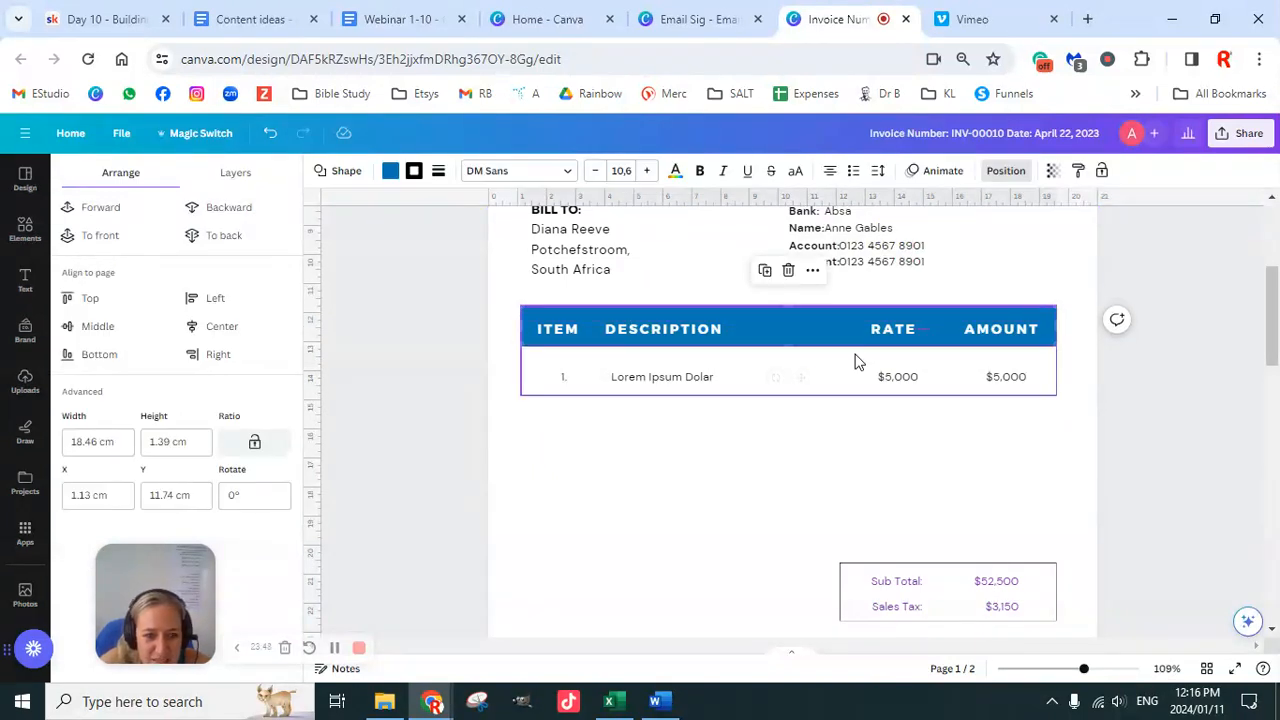
pyautogui.press('Down')
pyautogui.press('Down')
pyautogui.press('Down')
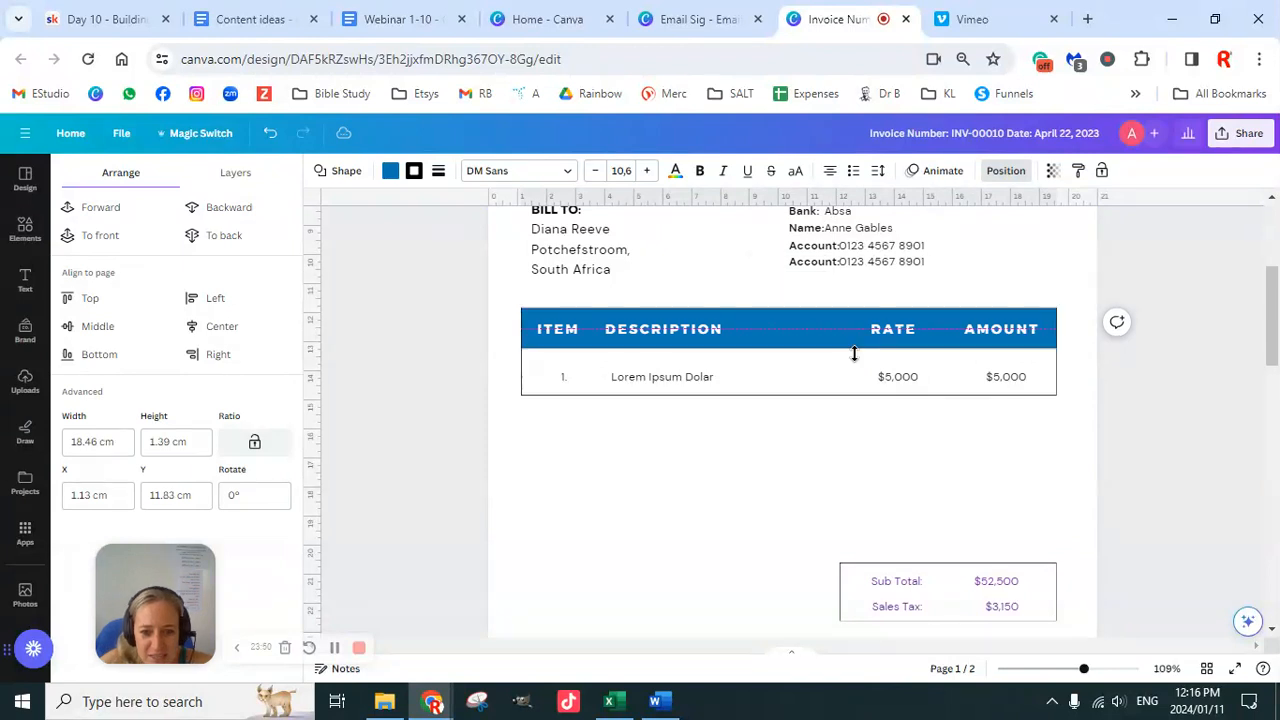
pyautogui.click(1143, 432)
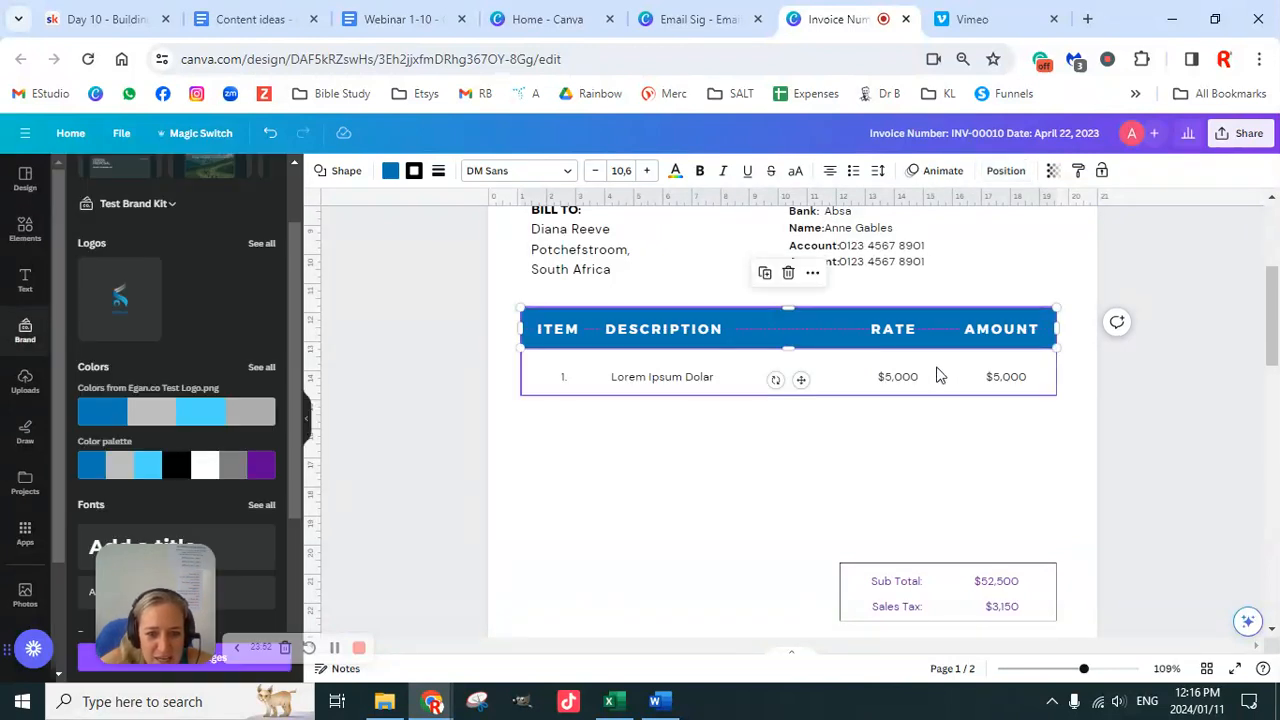
# Step: Move the item row group until it sits vertically centred in the table box
pyautogui.click(565, 384)
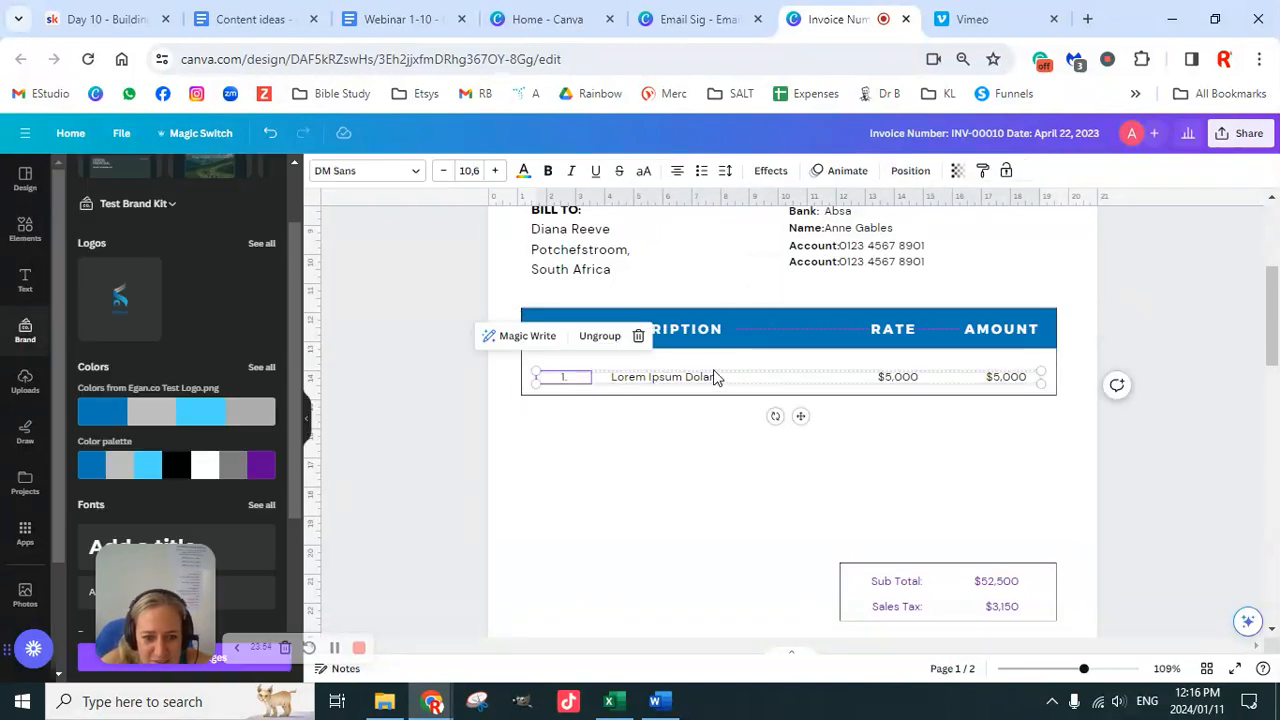
pyautogui.click(798, 415)
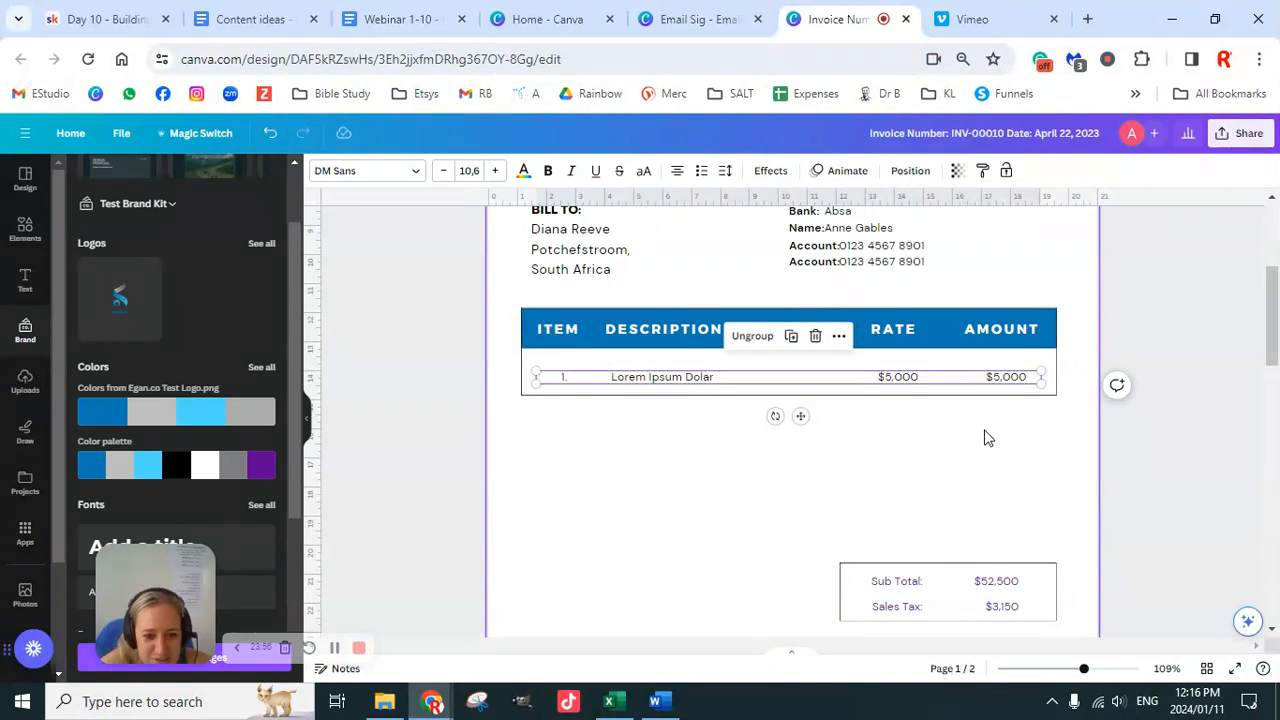
pyautogui.scroll(1, 984, 438)
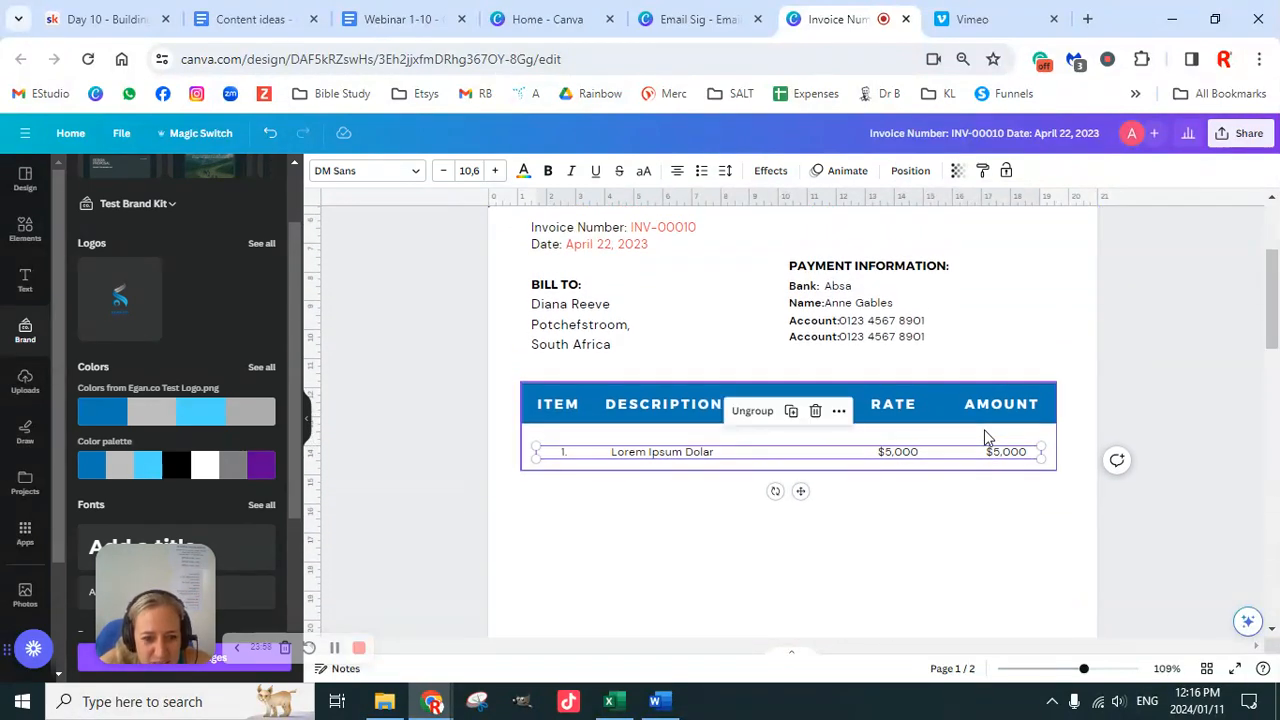
pyautogui.click(1091, 434)
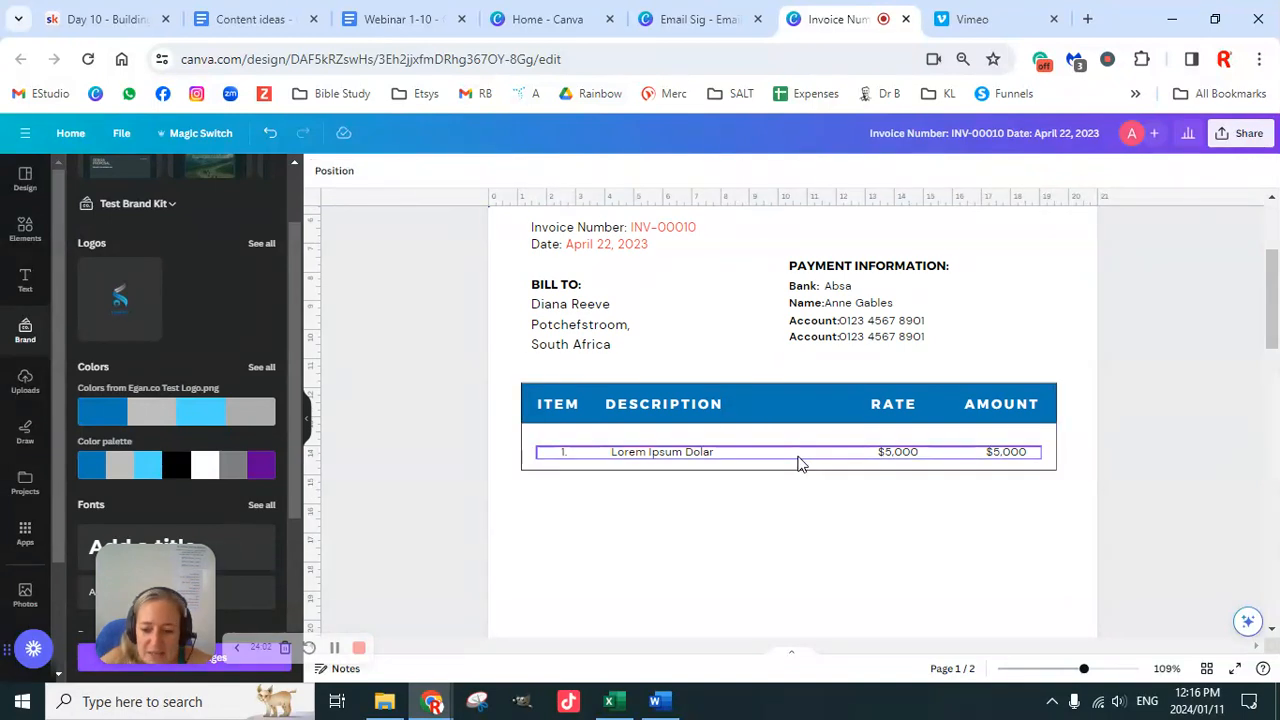
pyautogui.moveTo(798, 463); pyautogui.dragTo(797, 449)
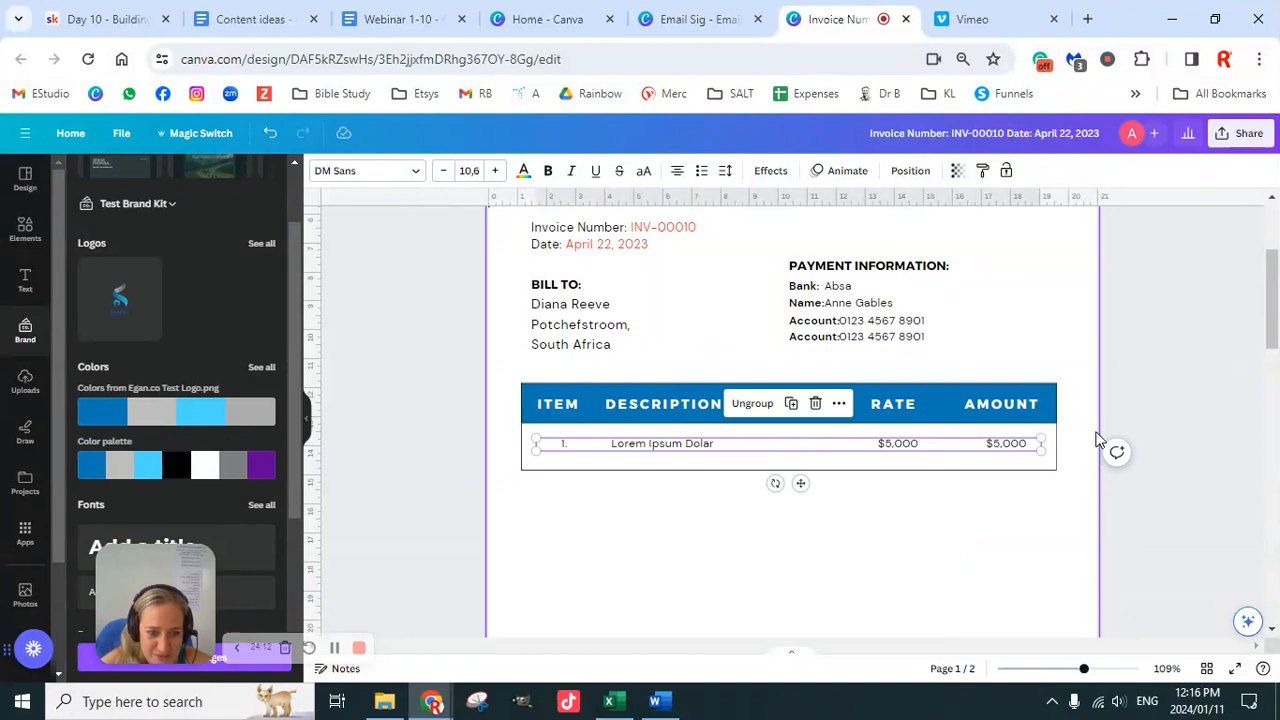
pyautogui.click(1155, 426)
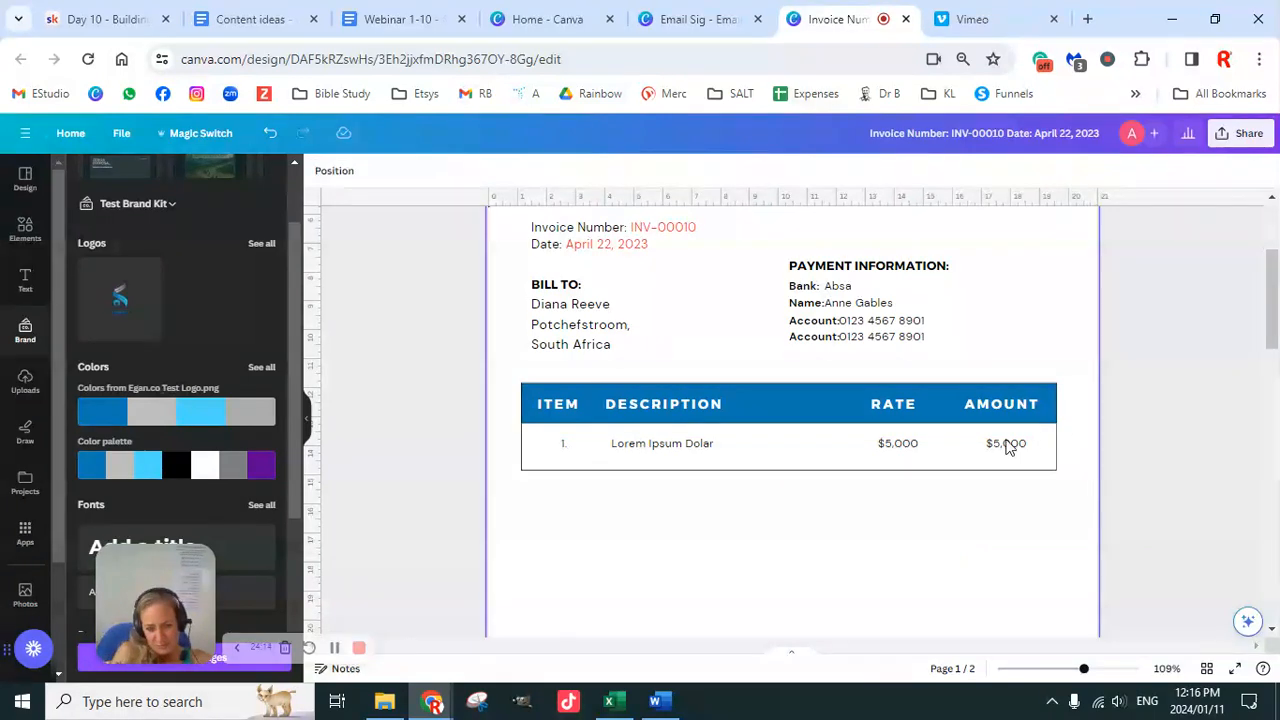
pyautogui.click(930, 460)
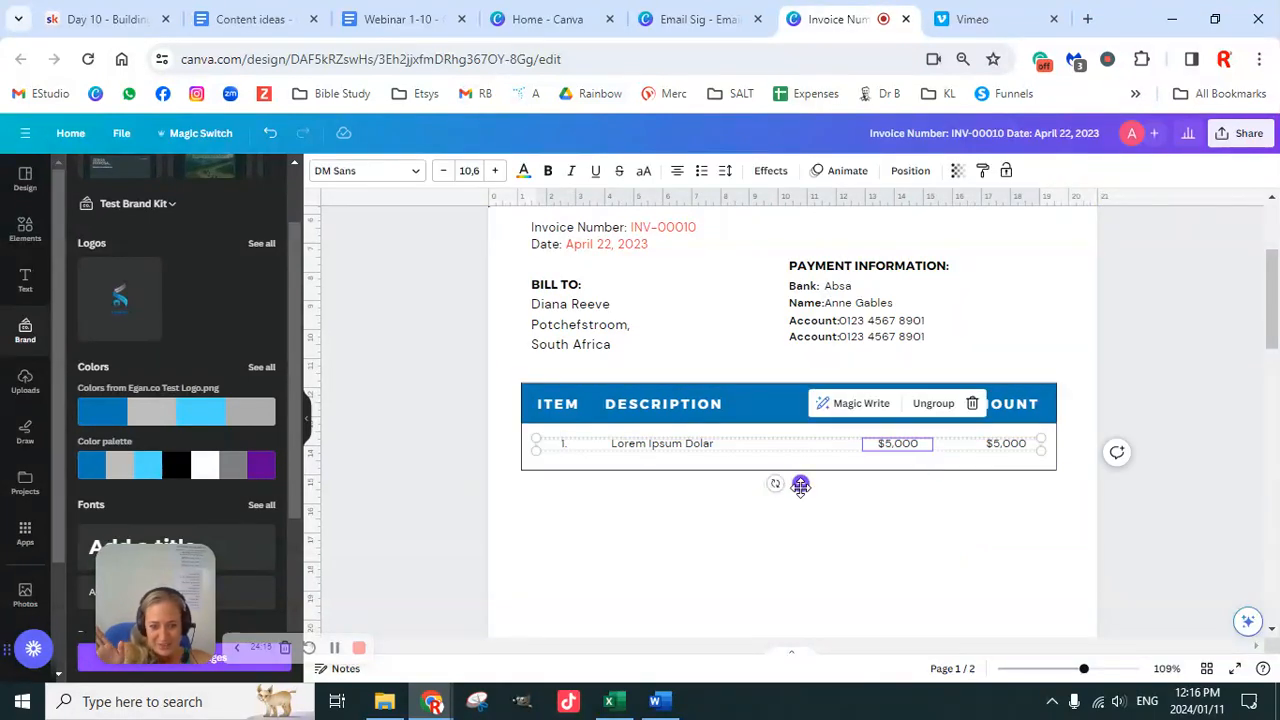
pyautogui.moveTo(801, 485); pyautogui.dragTo(802, 486)
pyautogui.click(1148, 443)
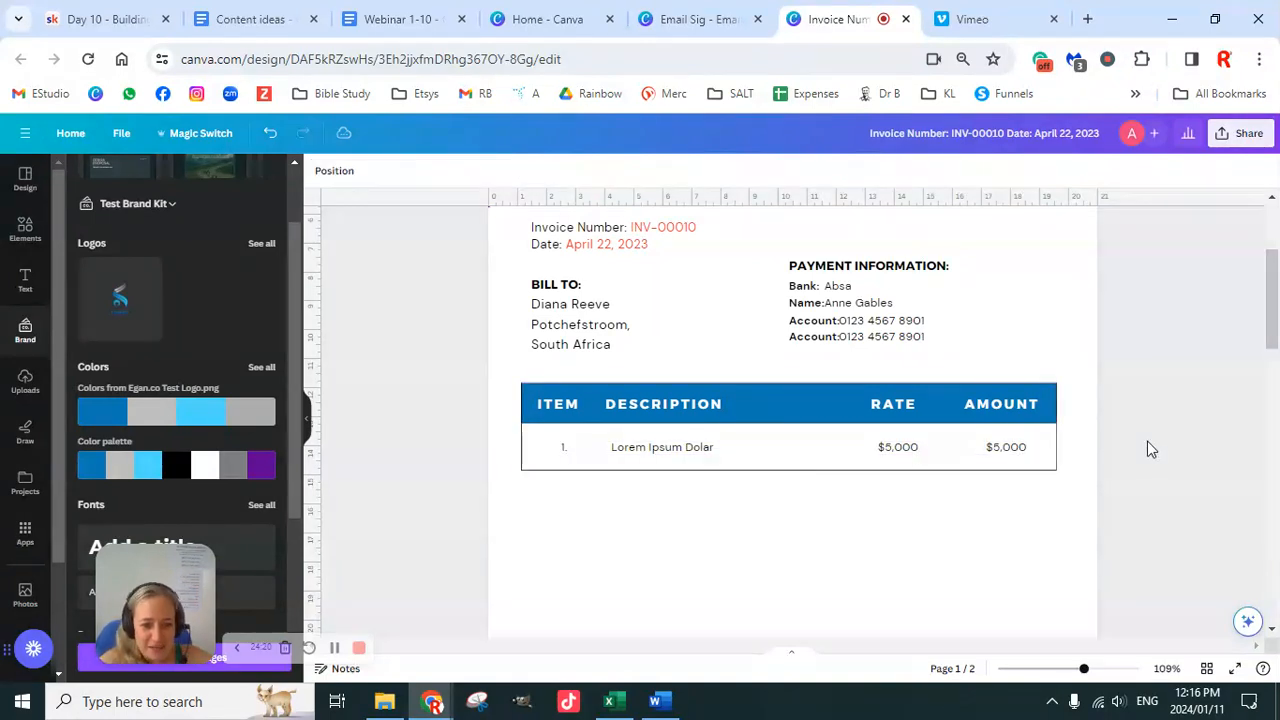
pyautogui.scroll(-1, 1147, 443)
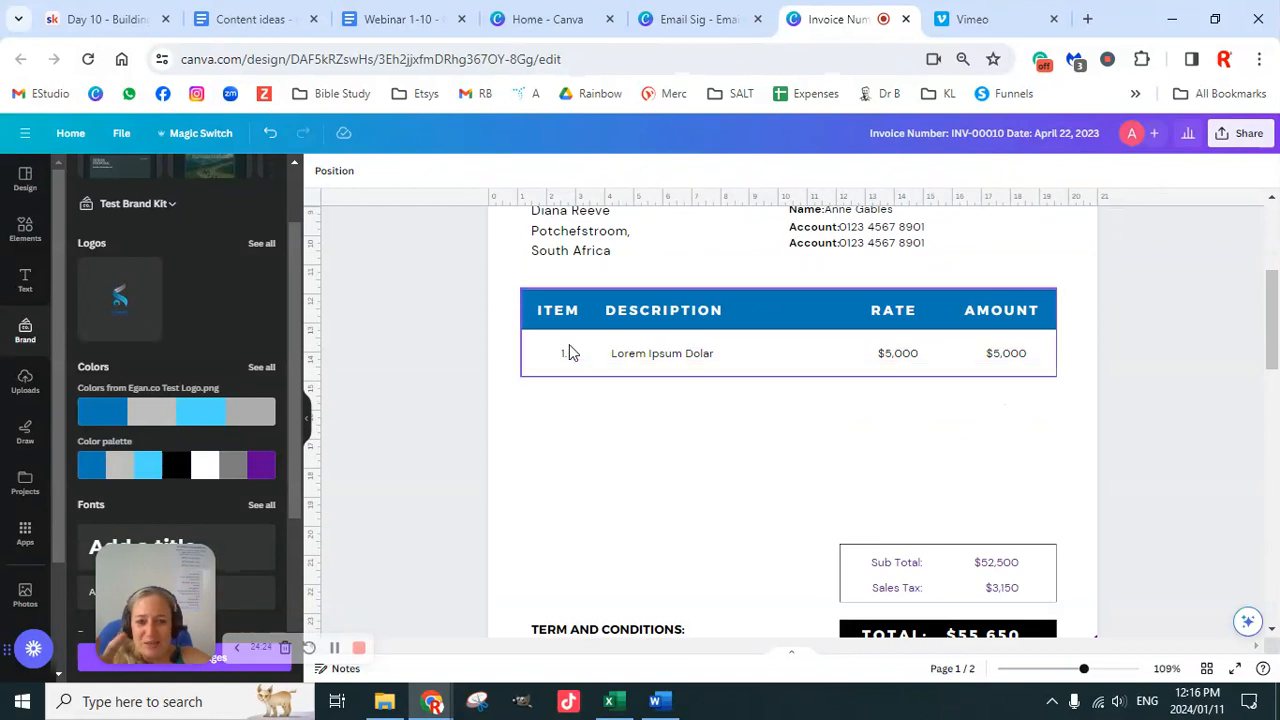
# Step: Replace the Lorem Ipsum description with '$600 Pro Digital Marketing Course'
pyautogui.doubleClick(664, 360)
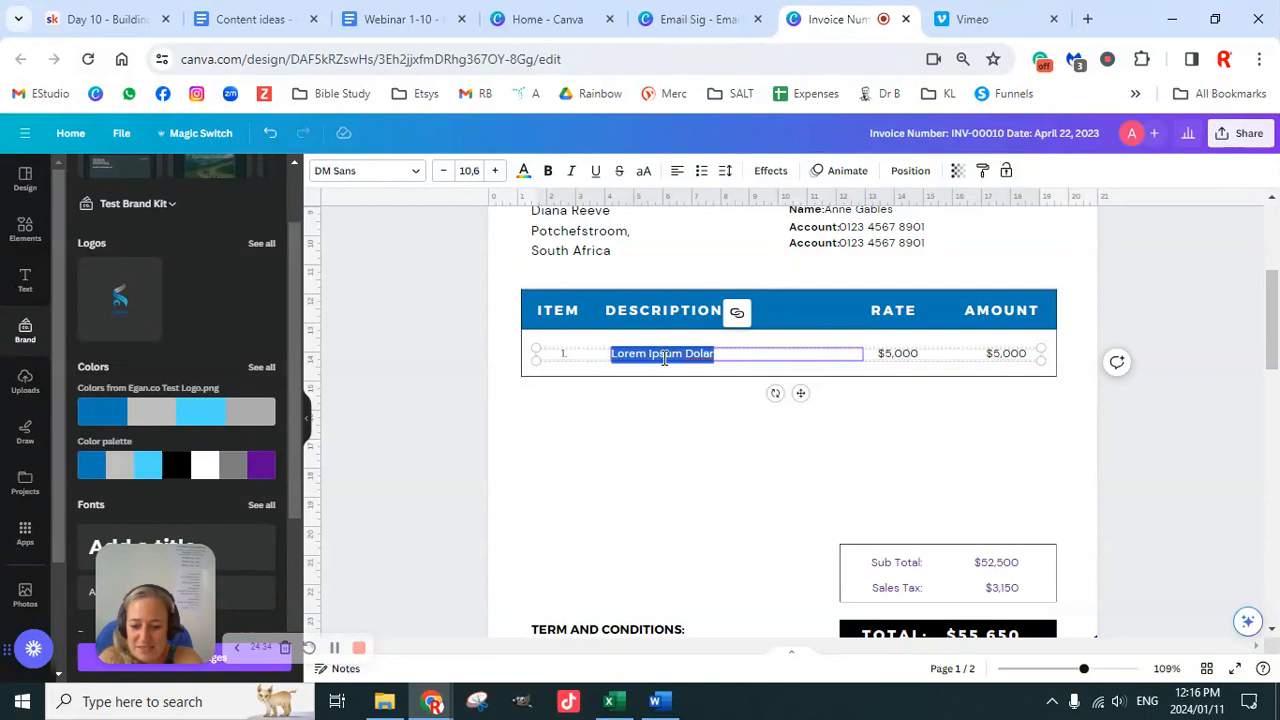
pyautogui.write('S')
pyautogui.write('600')
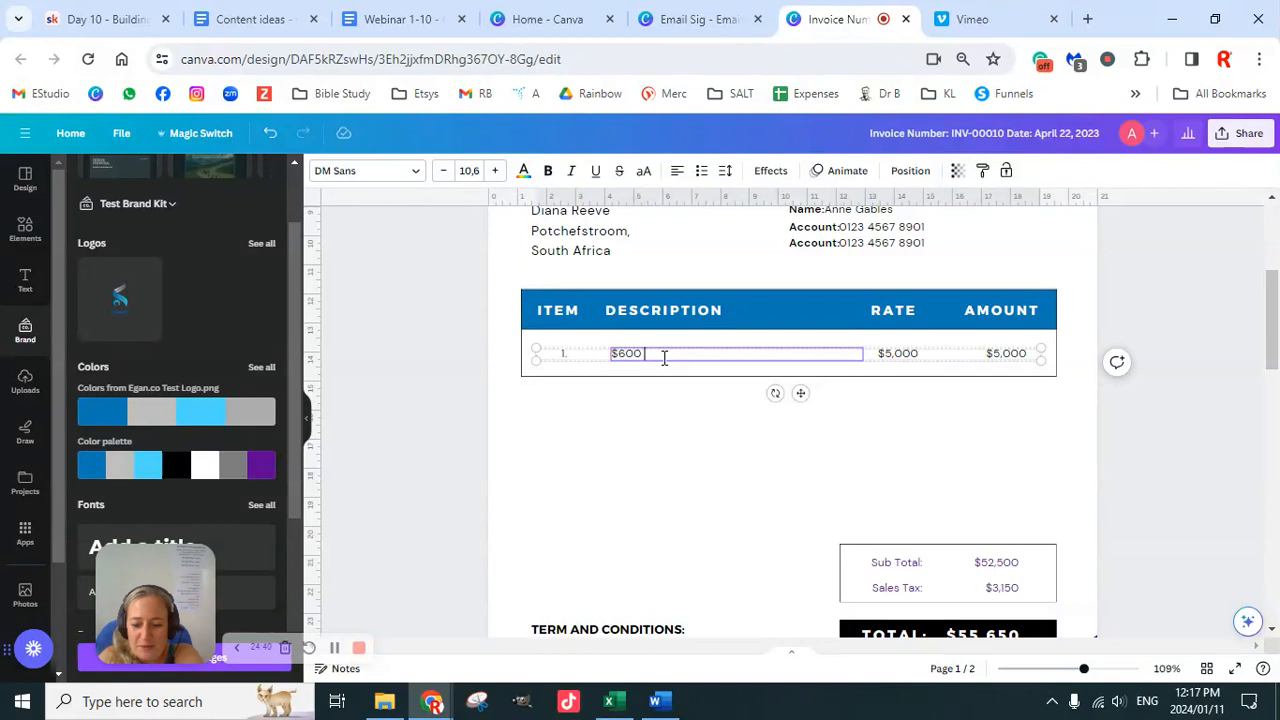
pyautogui.write(' ProDigital Marketing Course')
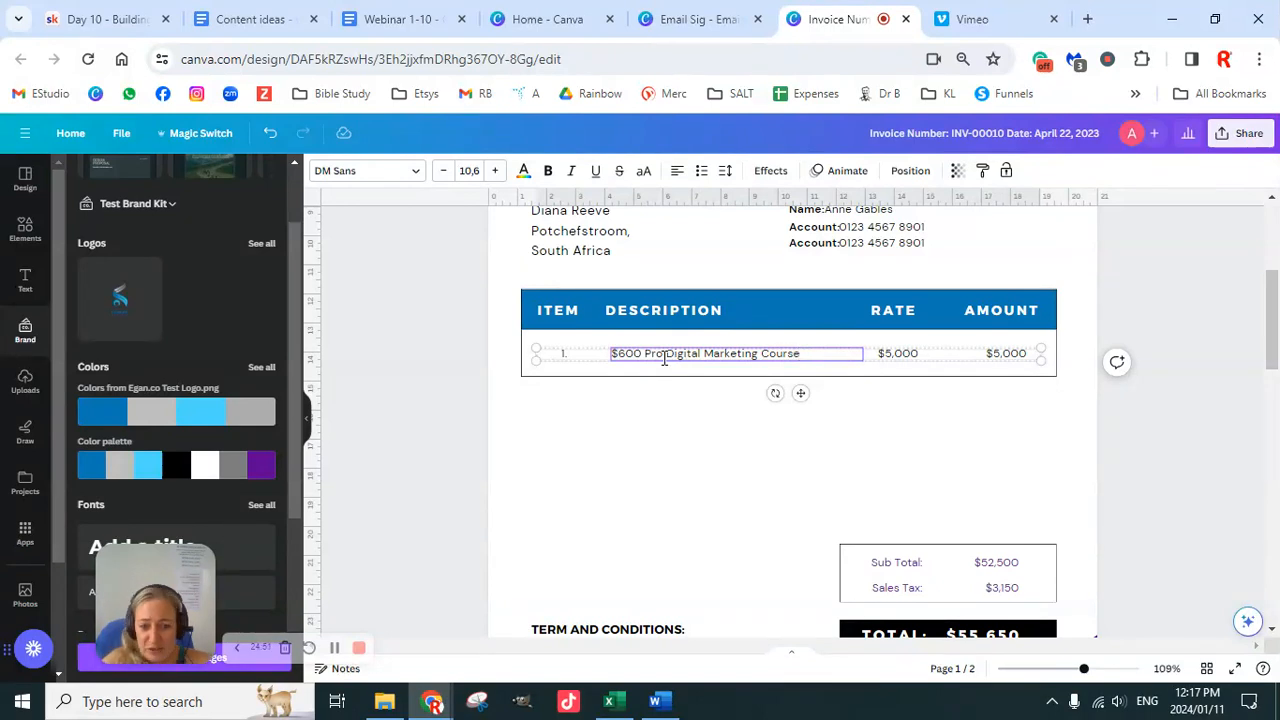
pyautogui.click(664, 357)
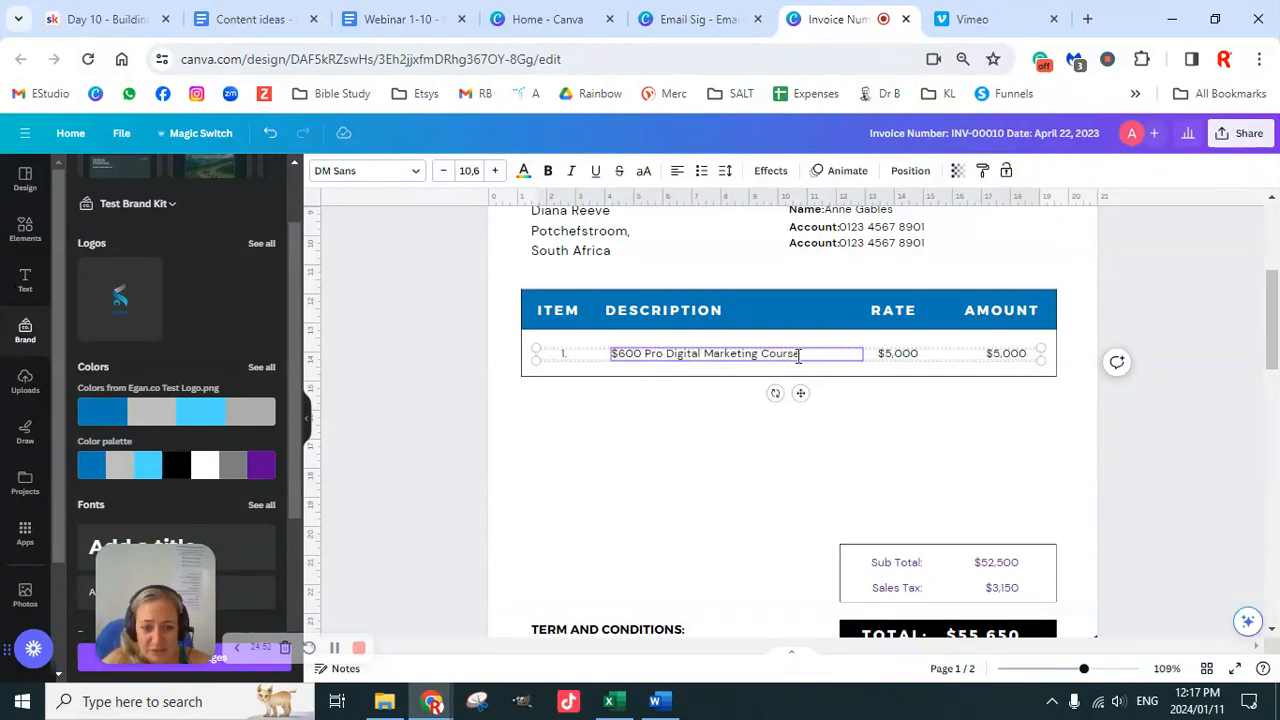
# Step: Change both the rate and the amount from $5,000 to $600
pyautogui.click(903, 360)
pyautogui.doubleClick(904, 357)
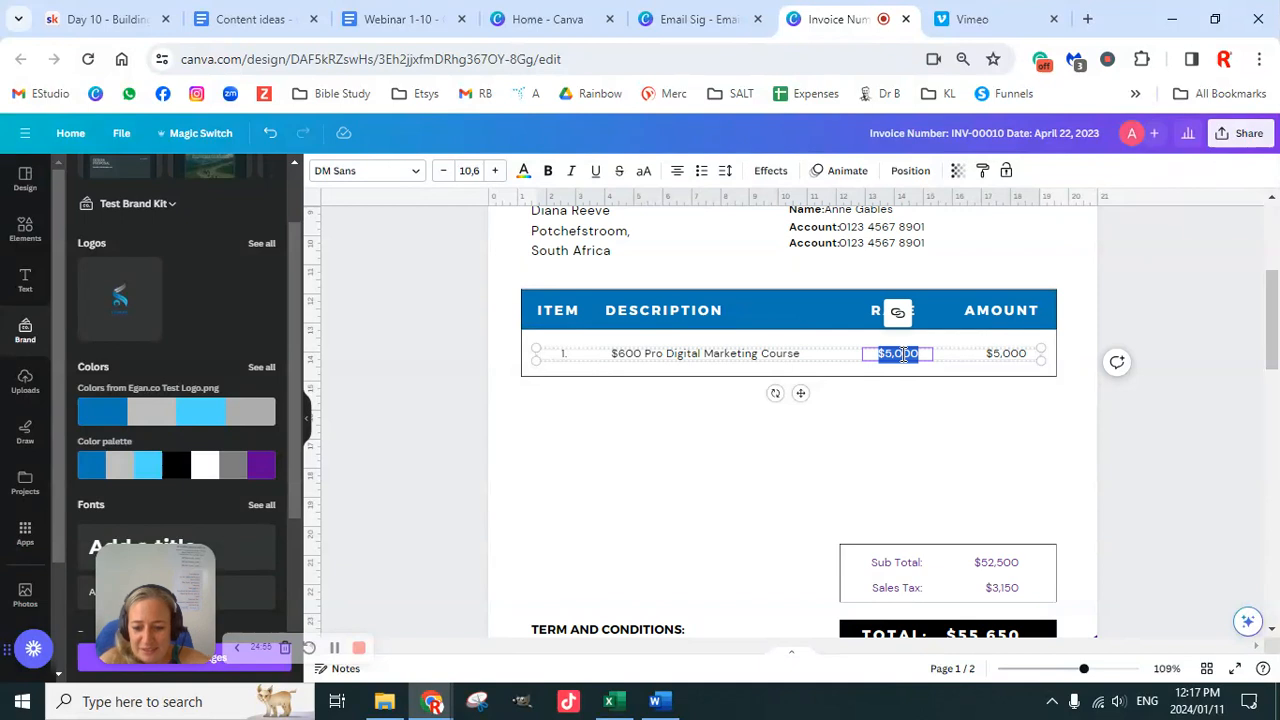
pyautogui.write('$600')
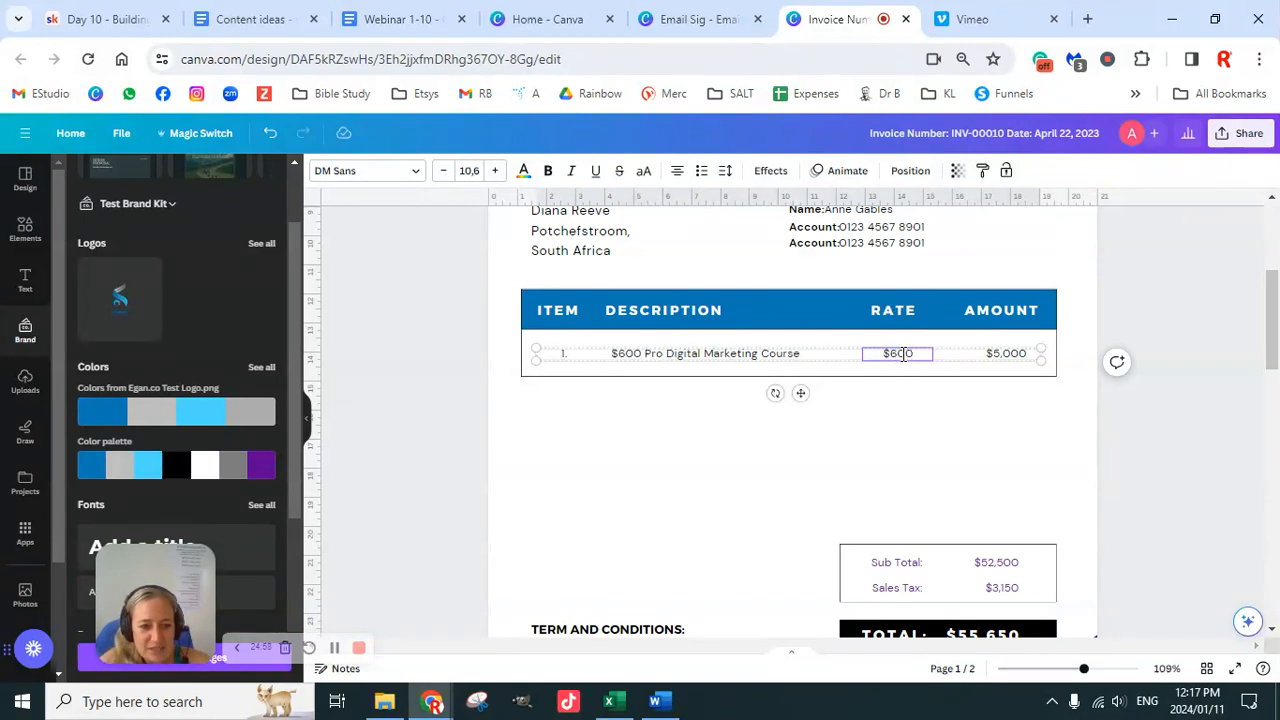
pyautogui.doubleClick(1009, 353)
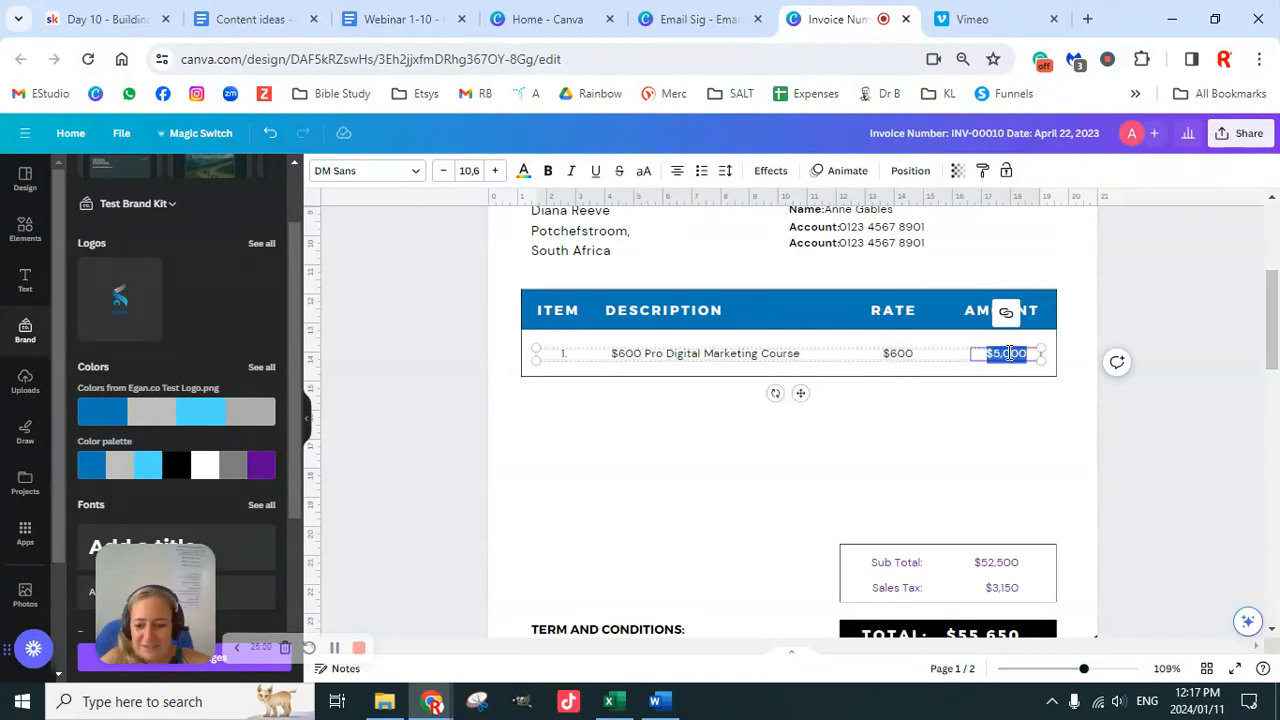
pyautogui.write('$600')
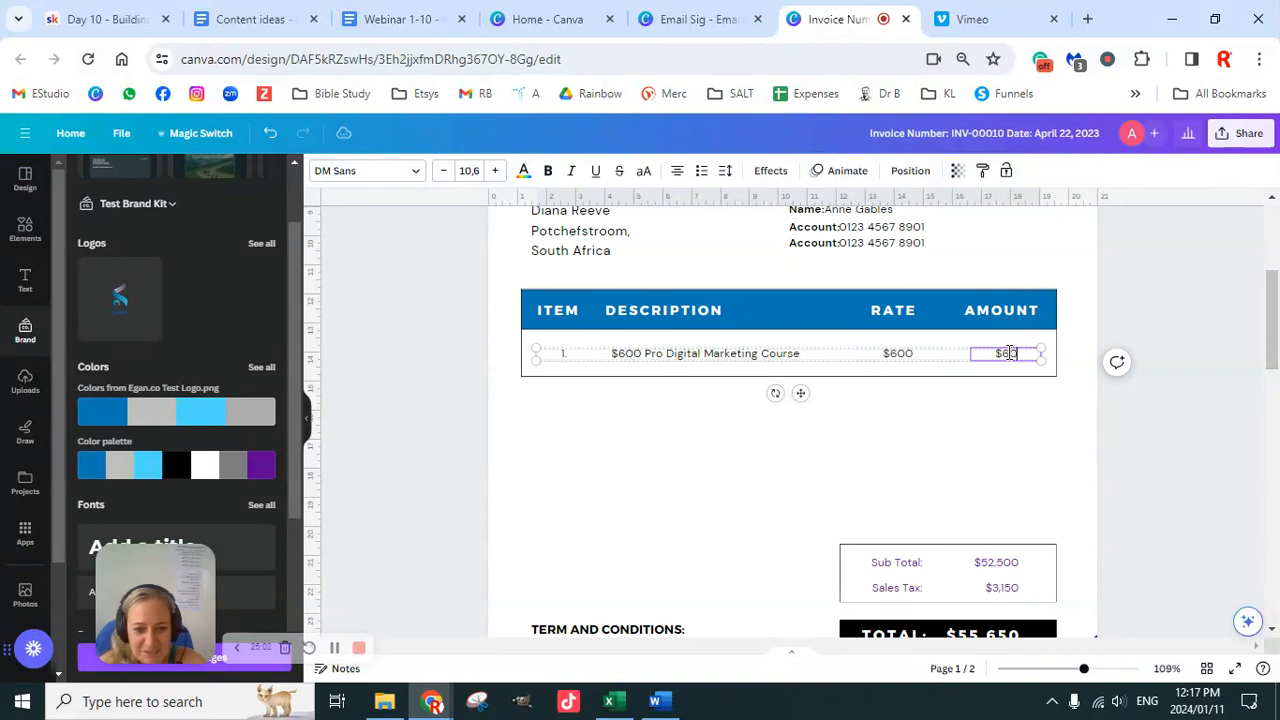
pyautogui.click(1155, 453)
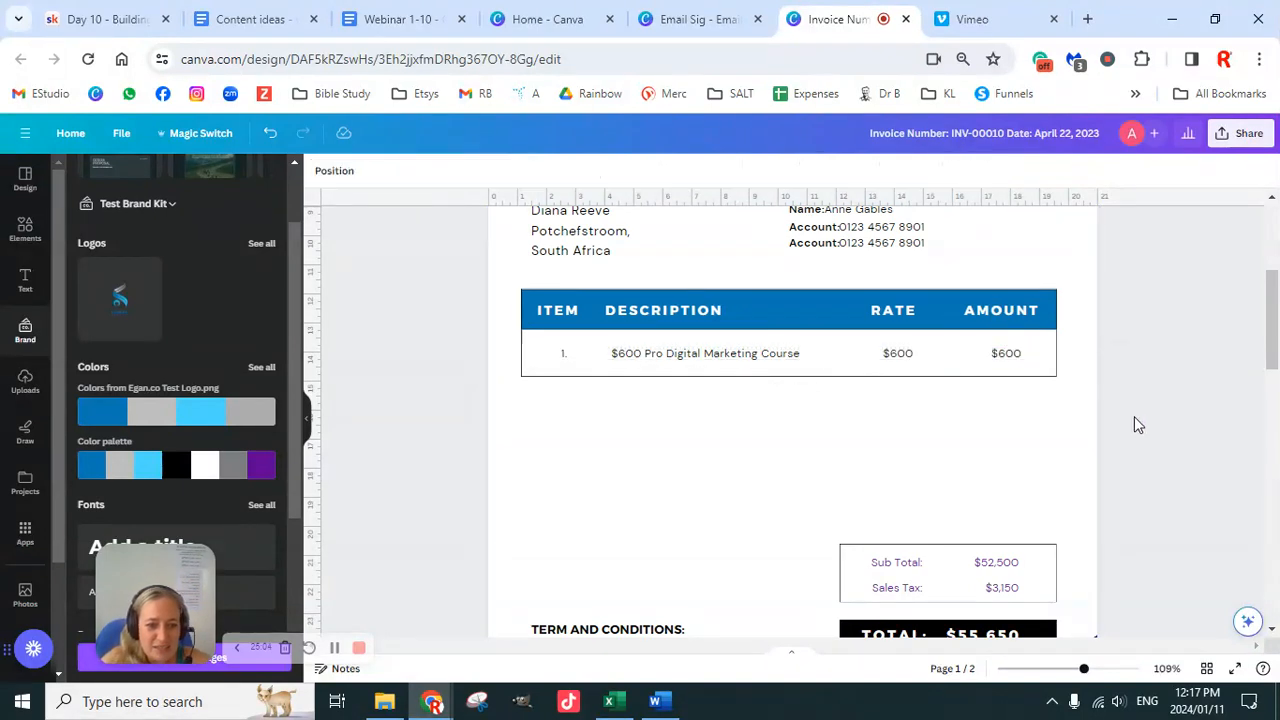
# Step: Delete the RATE heading from the table header
pyautogui.click(897, 315)
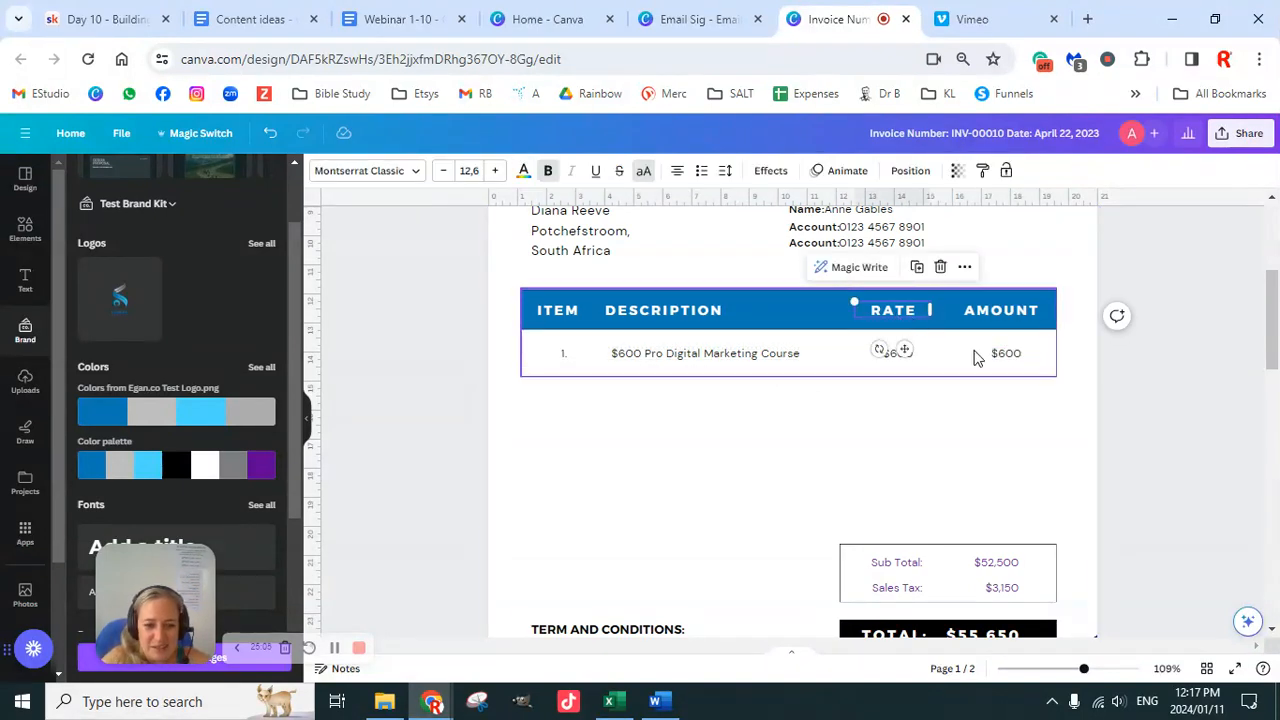
pyautogui.click(1117, 389)
pyautogui.click(903, 322)
pyautogui.press('Delete')
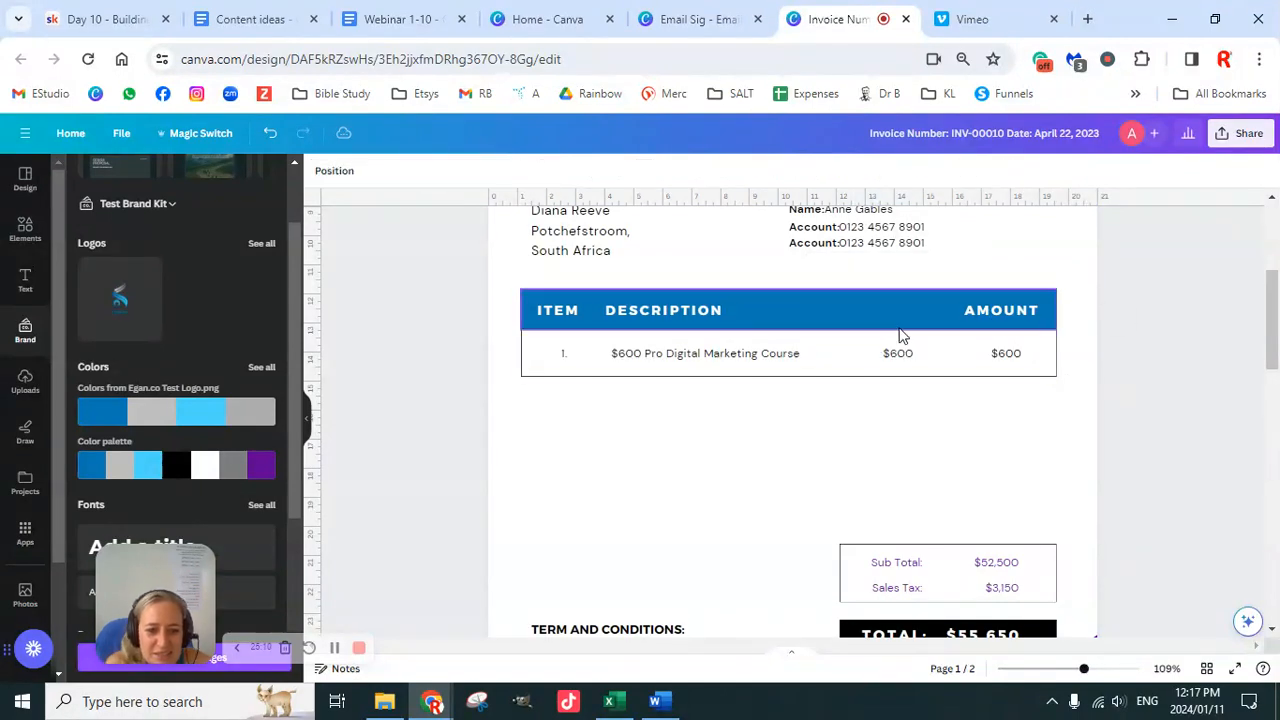
# Step: Ungroup the item row and delete its $600 rate cell
pyautogui.click(897, 358)
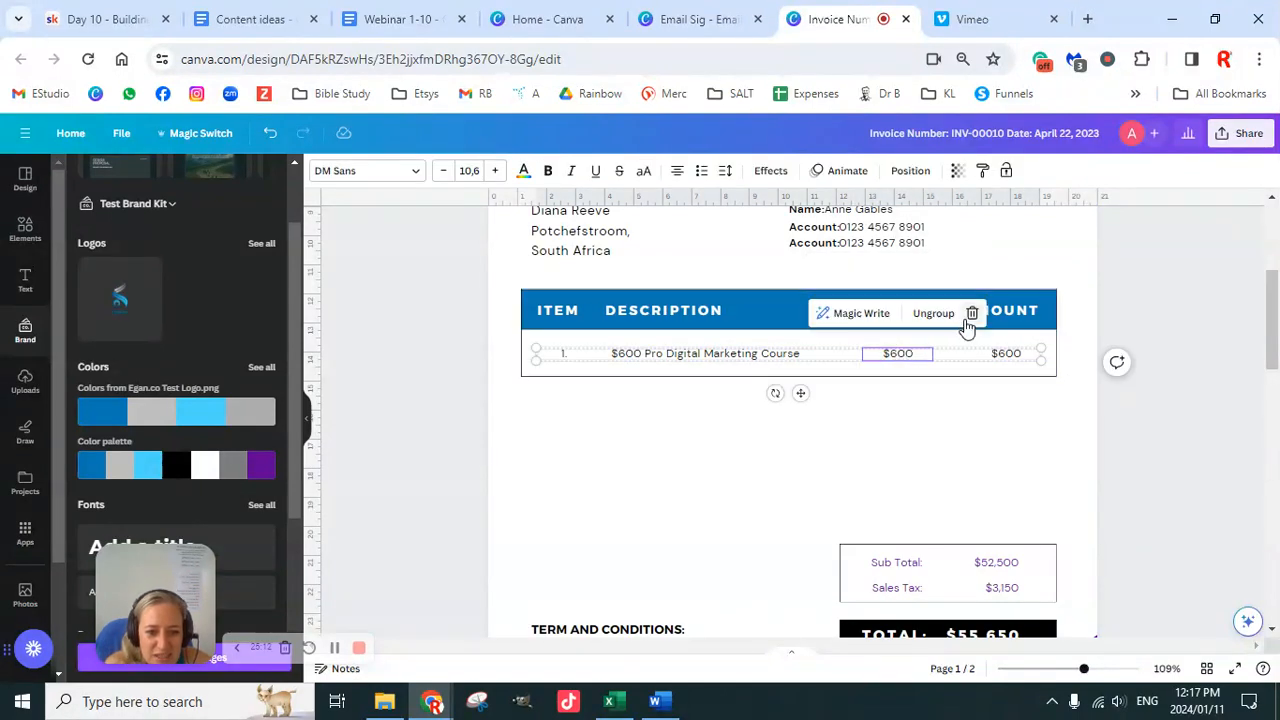
pyautogui.click(933, 313)
pyautogui.click(1123, 414)
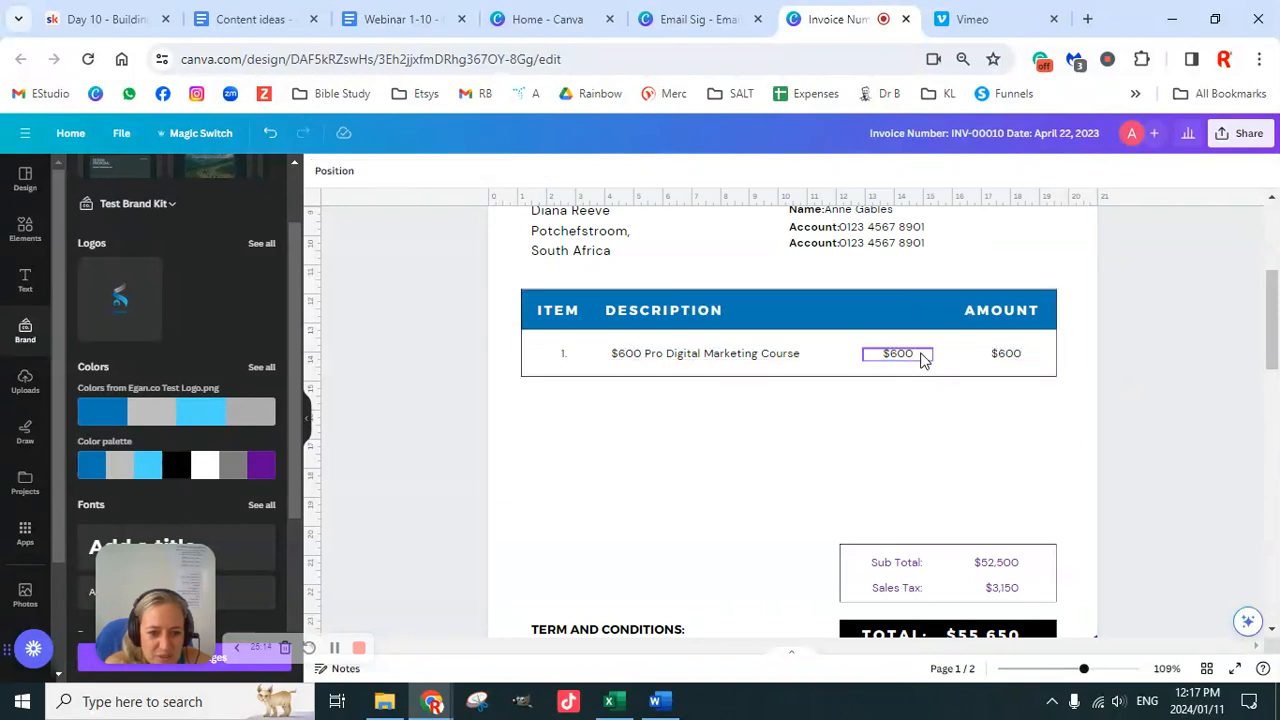
pyautogui.click(920, 354)
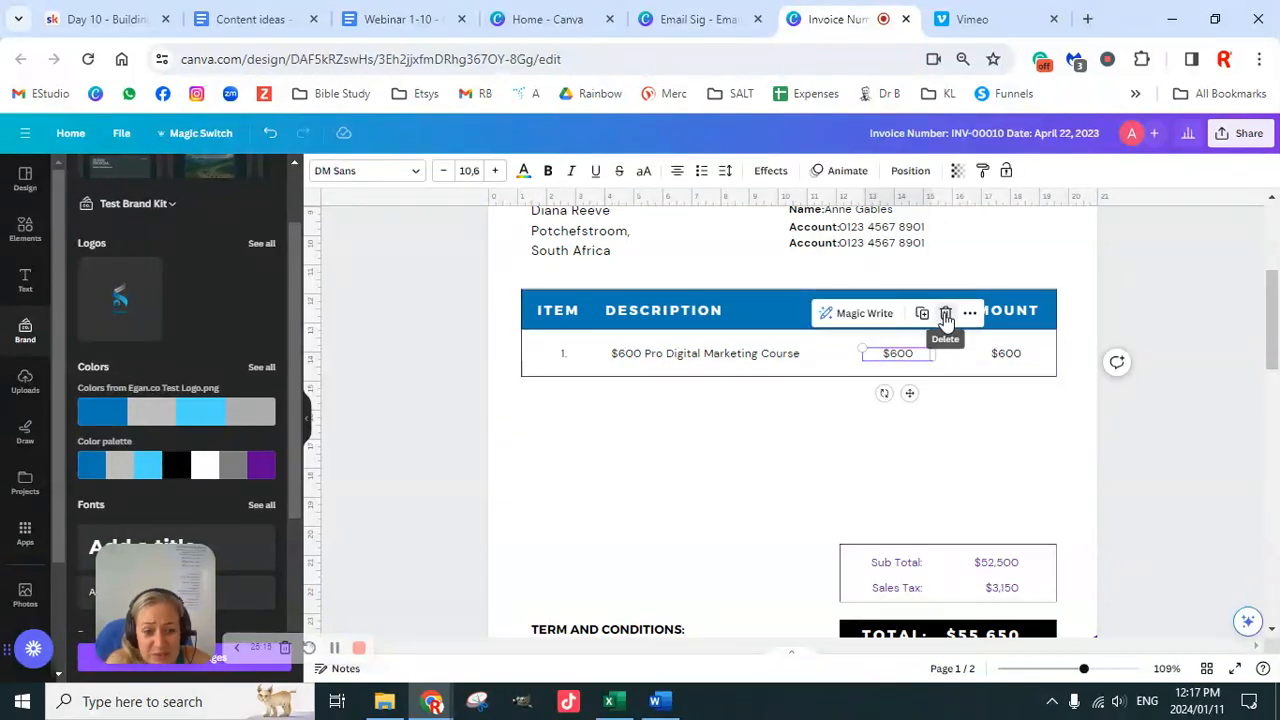
pyautogui.click(947, 314)
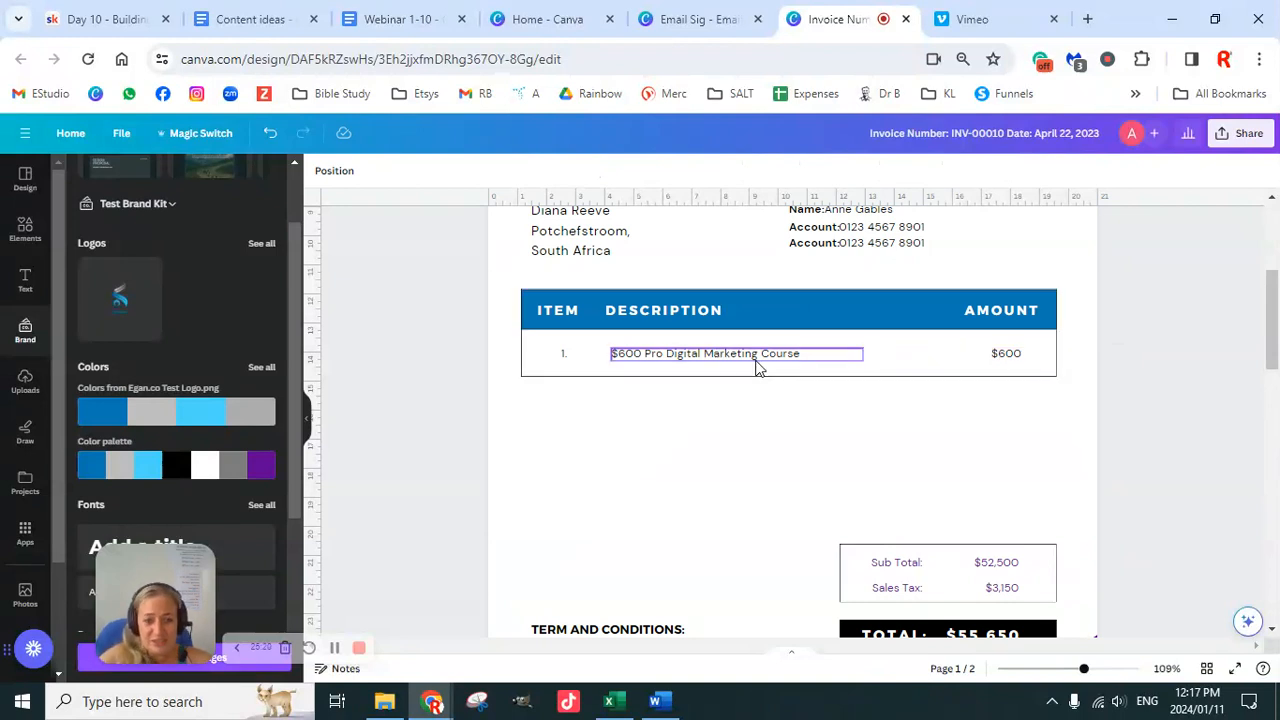
# Step: Delete the Sales Tax label and its $3,150 amount
pyautogui.scroll(-4, 794, 443)
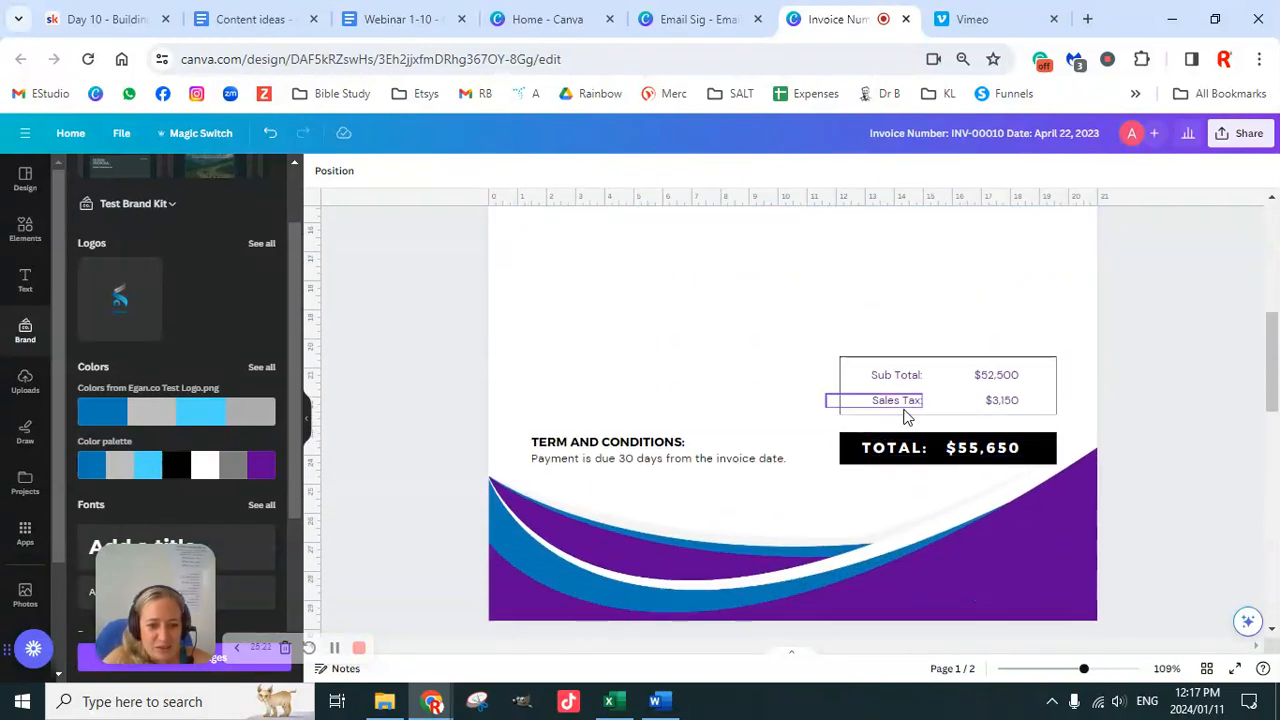
pyautogui.click(904, 410)
pyautogui.press('Delete')
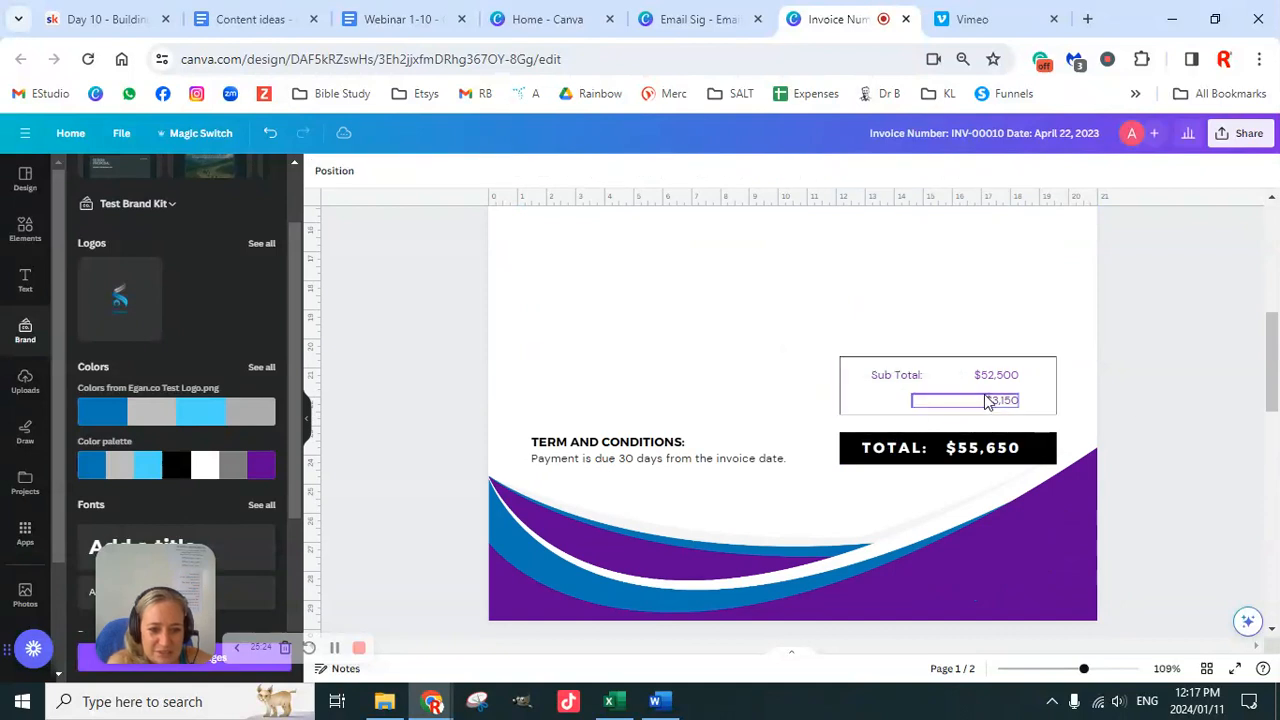
pyautogui.click(995, 400)
pyautogui.press('Delete')
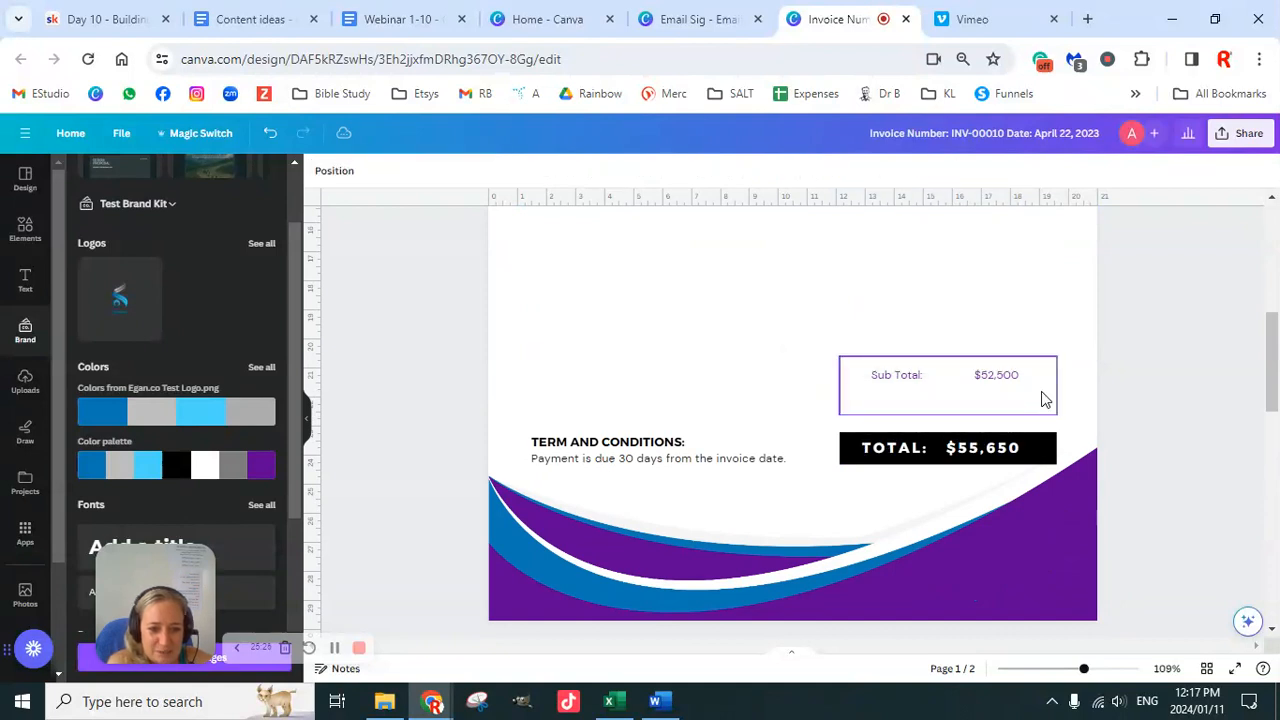
# Step: Make the Sub Total label bold and change its amount from $52,500 to $600
pyautogui.click(906, 383)
pyautogui.click(548, 174)
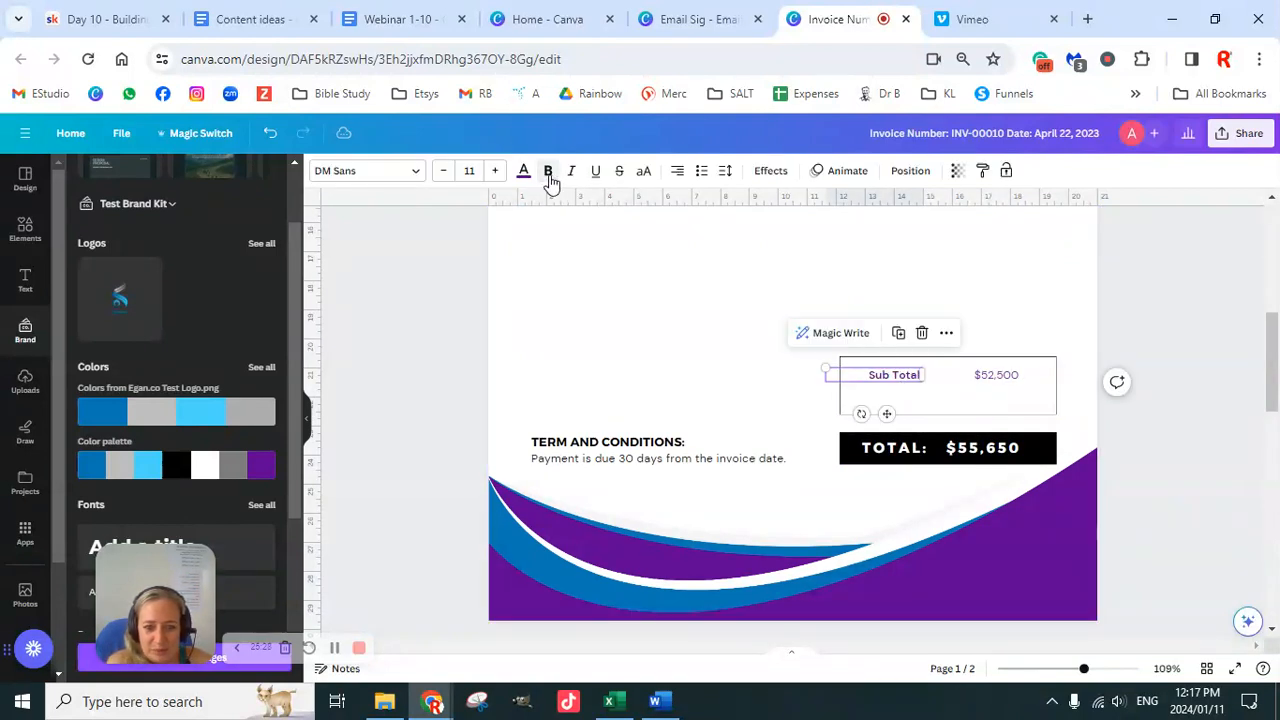
pyautogui.doubleClick(1005, 382)
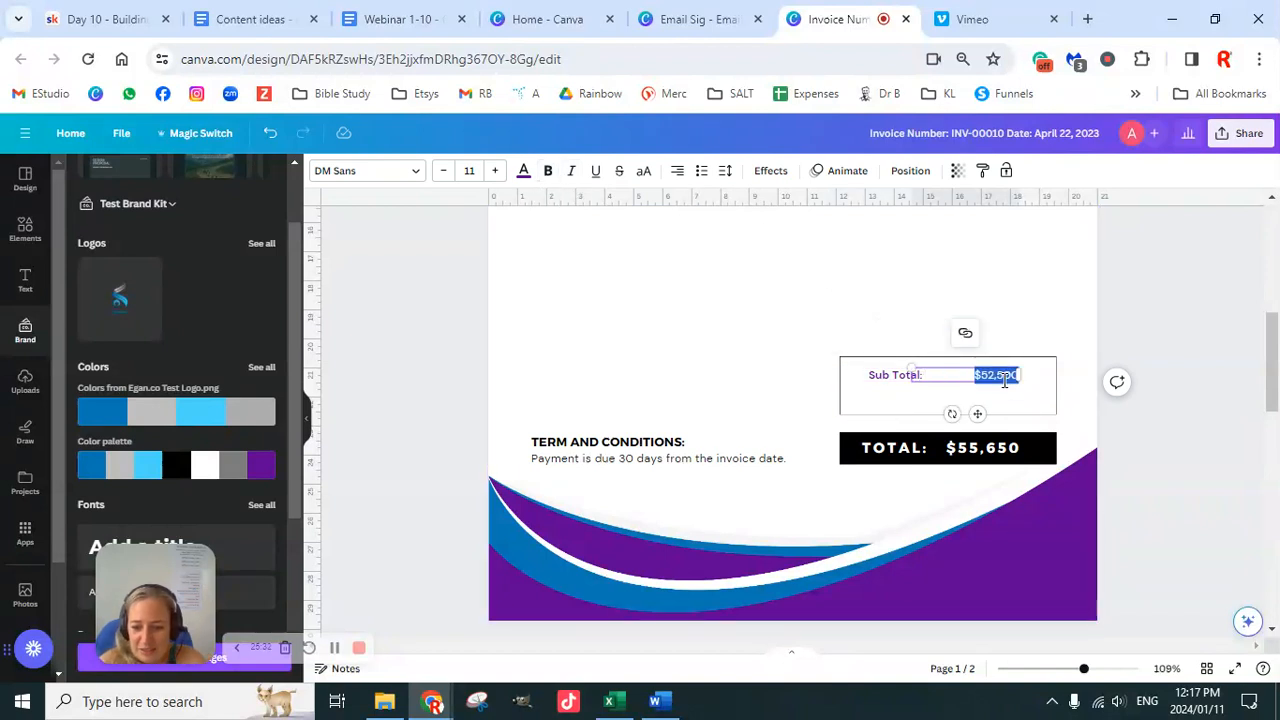
pyautogui.write('$600')
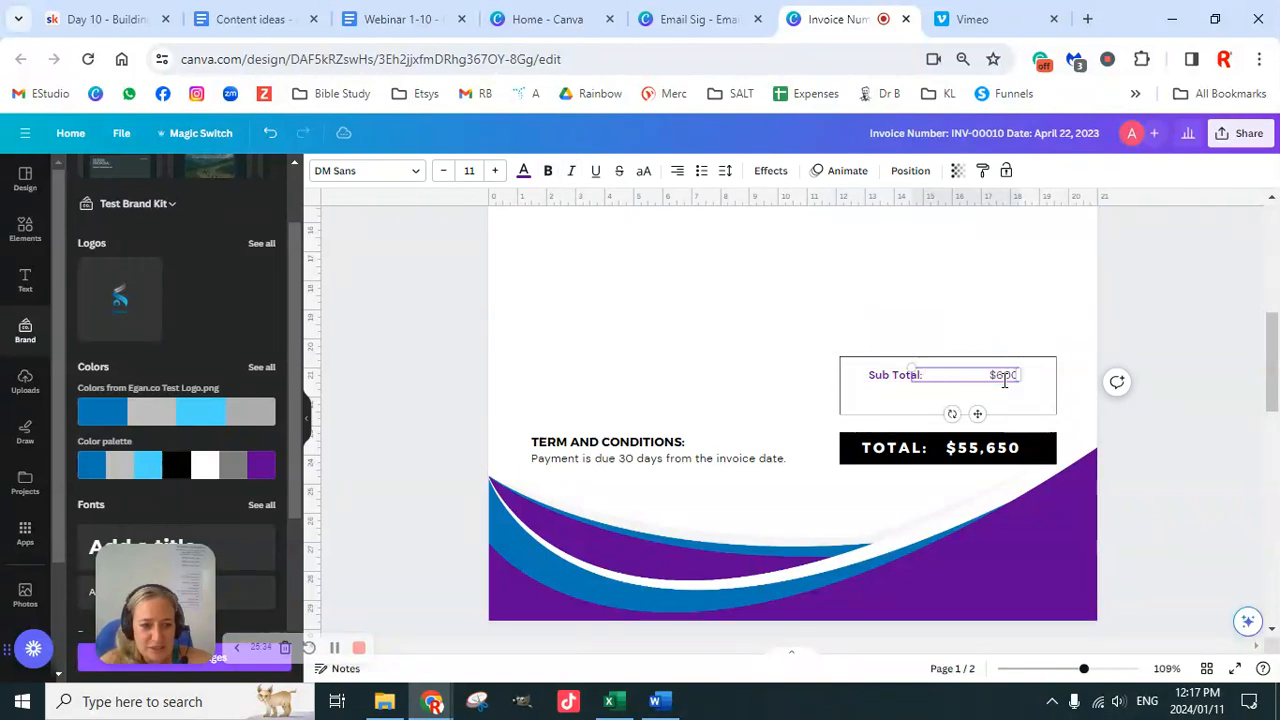
pyautogui.click(1153, 374)
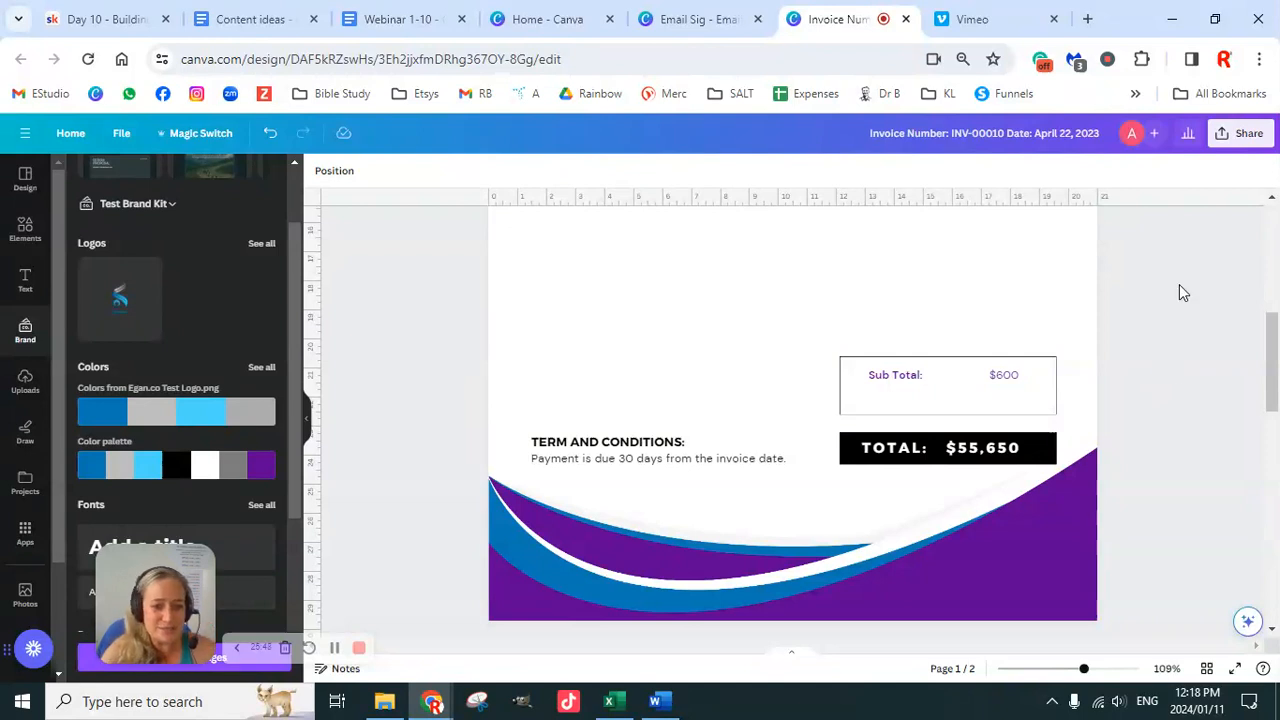
# Step: Change the design title to '$600 Invoice Template', fixing a stray letter while typing
pyautogui.click(1040, 137)
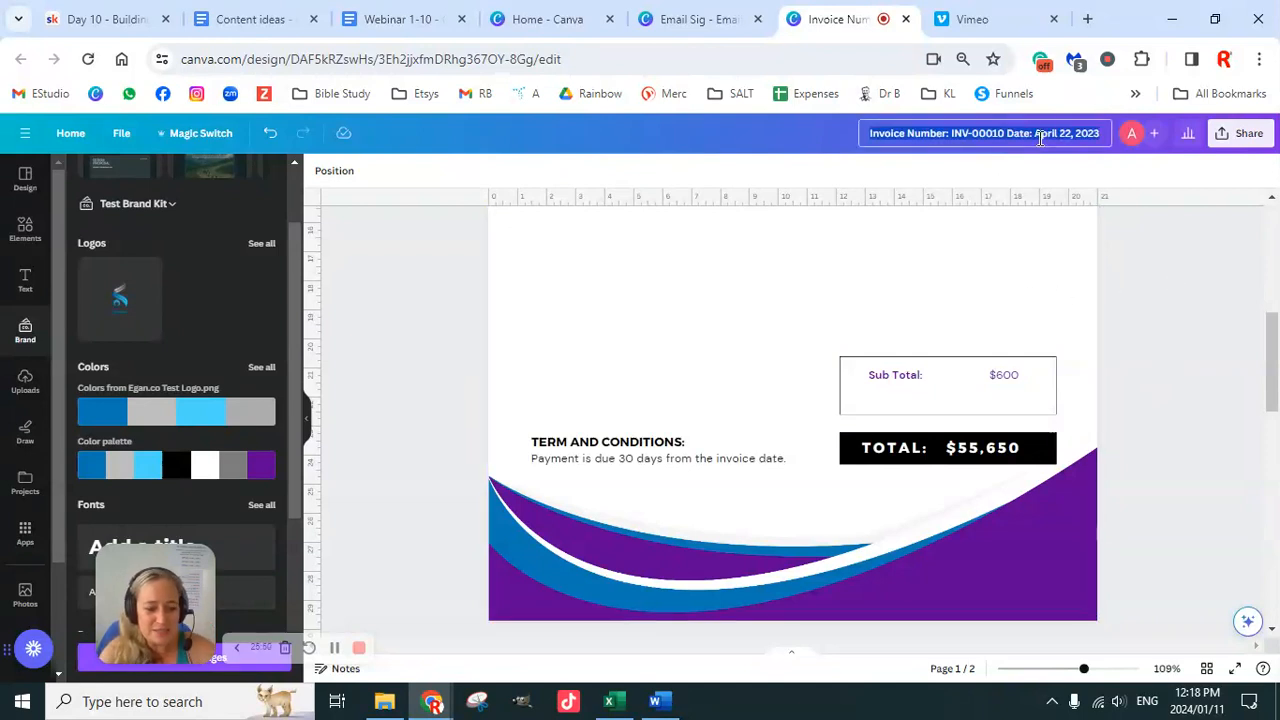
pyautogui.write('$600')
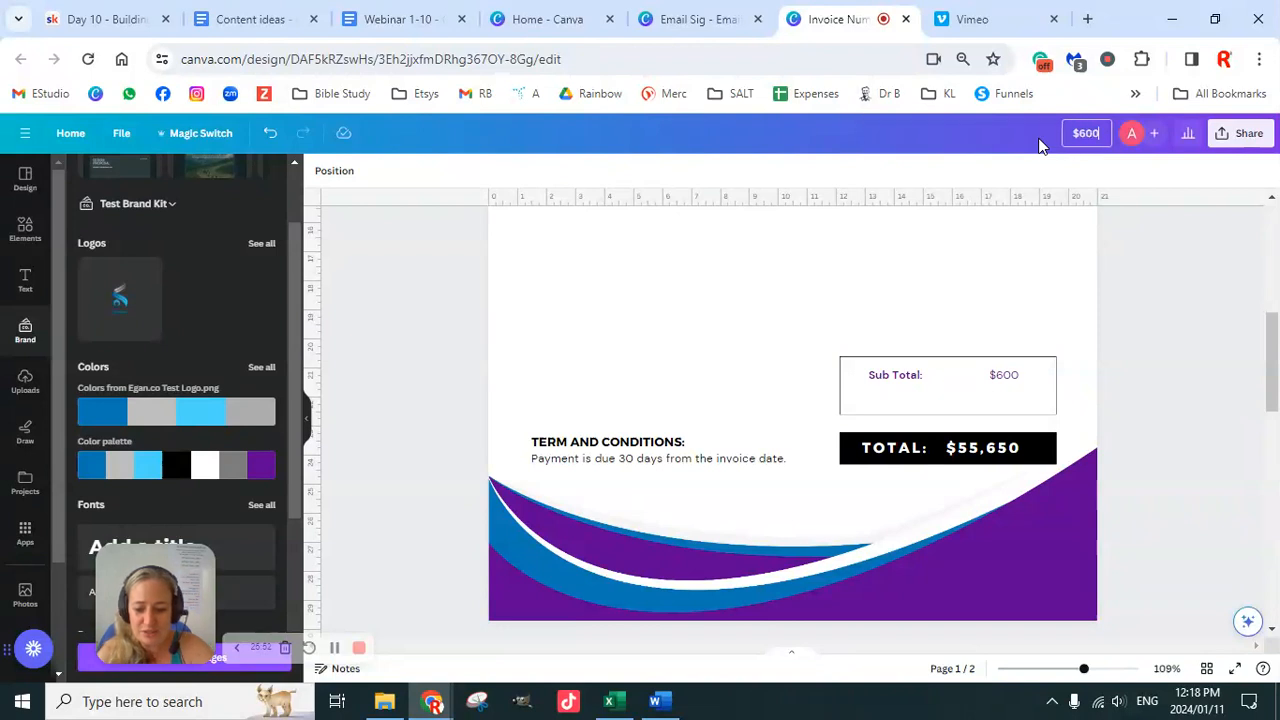
pyautogui.write(' T')
pyautogui.press('BackSpace')
pyautogui.write('Invoi')
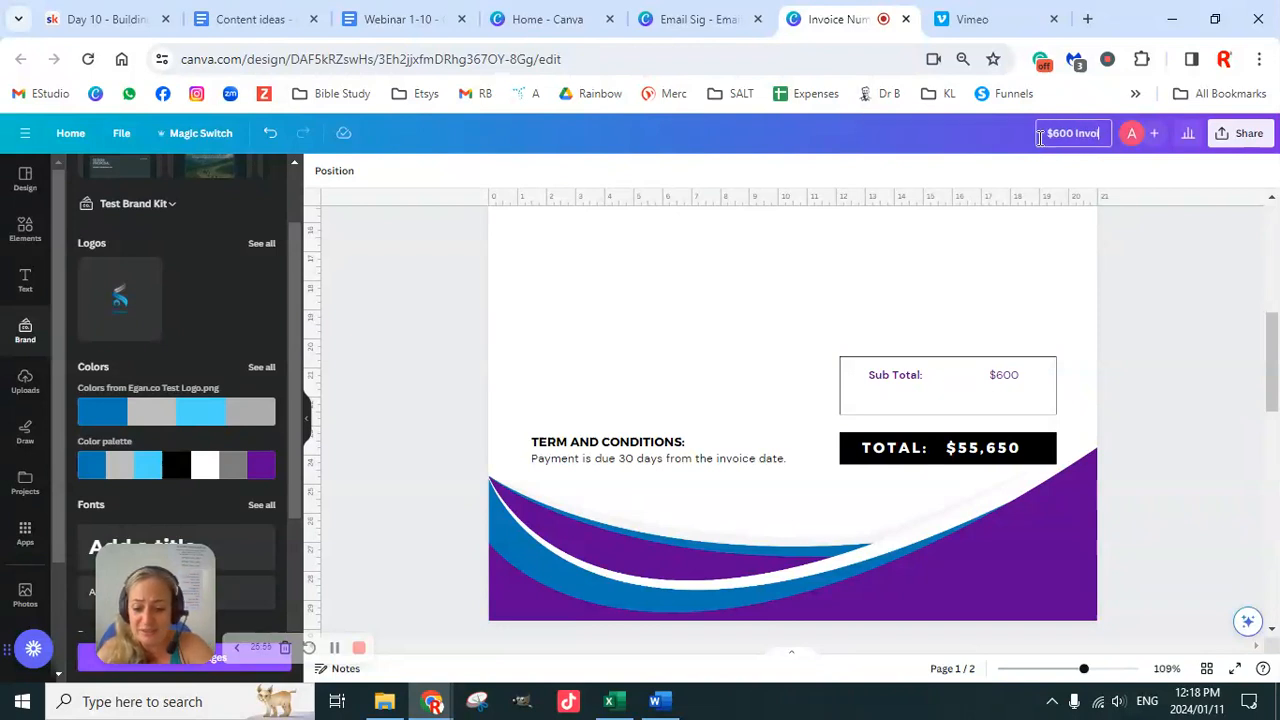
pyautogui.write('ce Template')
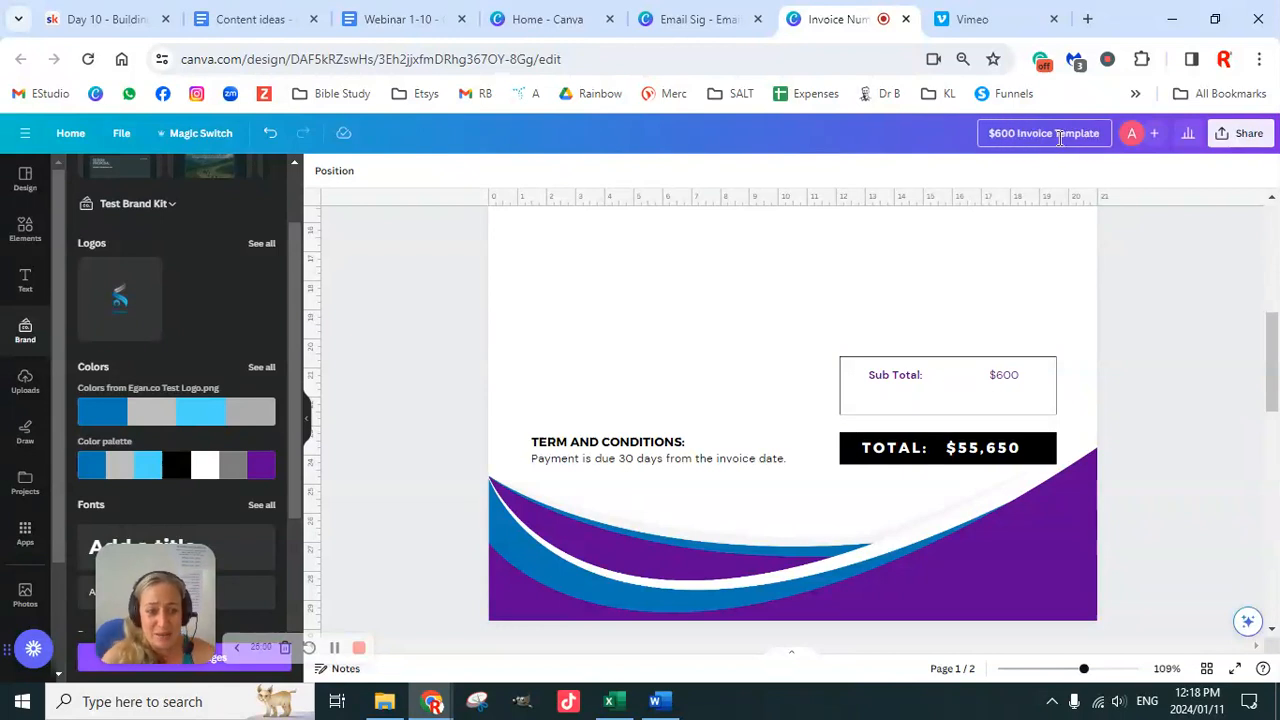
pyautogui.click(1177, 429)
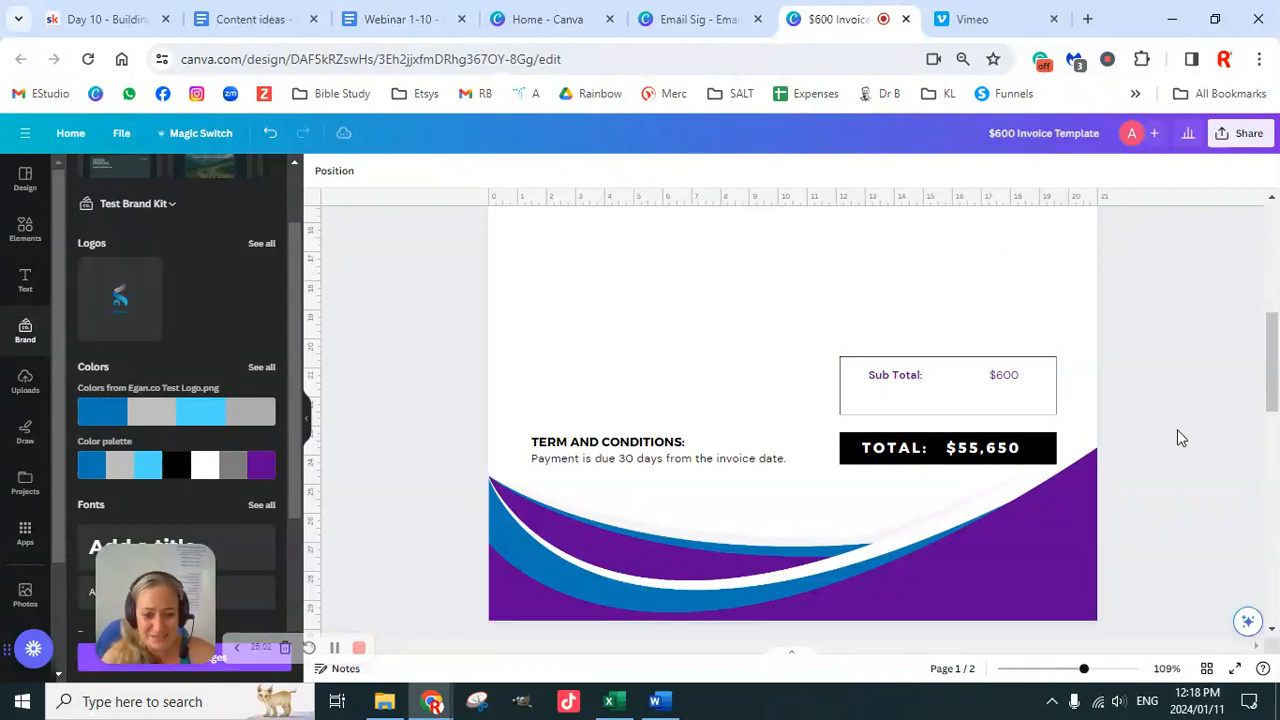
# Step: Replace the TOTAL amount 55,650 with 600, narrow its text box and right-align it
pyautogui.doubleClick(972, 448)
pyautogui.click(1022, 447)
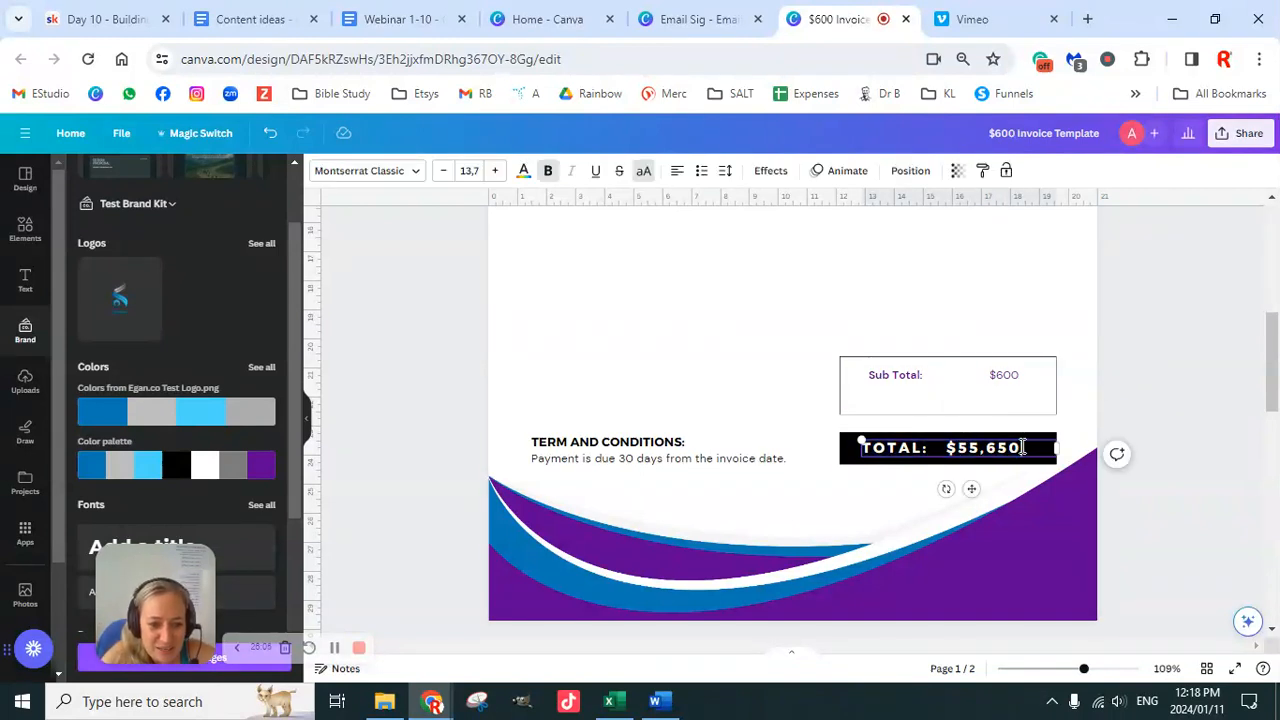
pyautogui.press('BackSpace')
pyautogui.press('BackSpace')
pyautogui.press('BackSpace')
pyautogui.press('BackSpace')
pyautogui.write('600')
pyautogui.click(1101, 418)
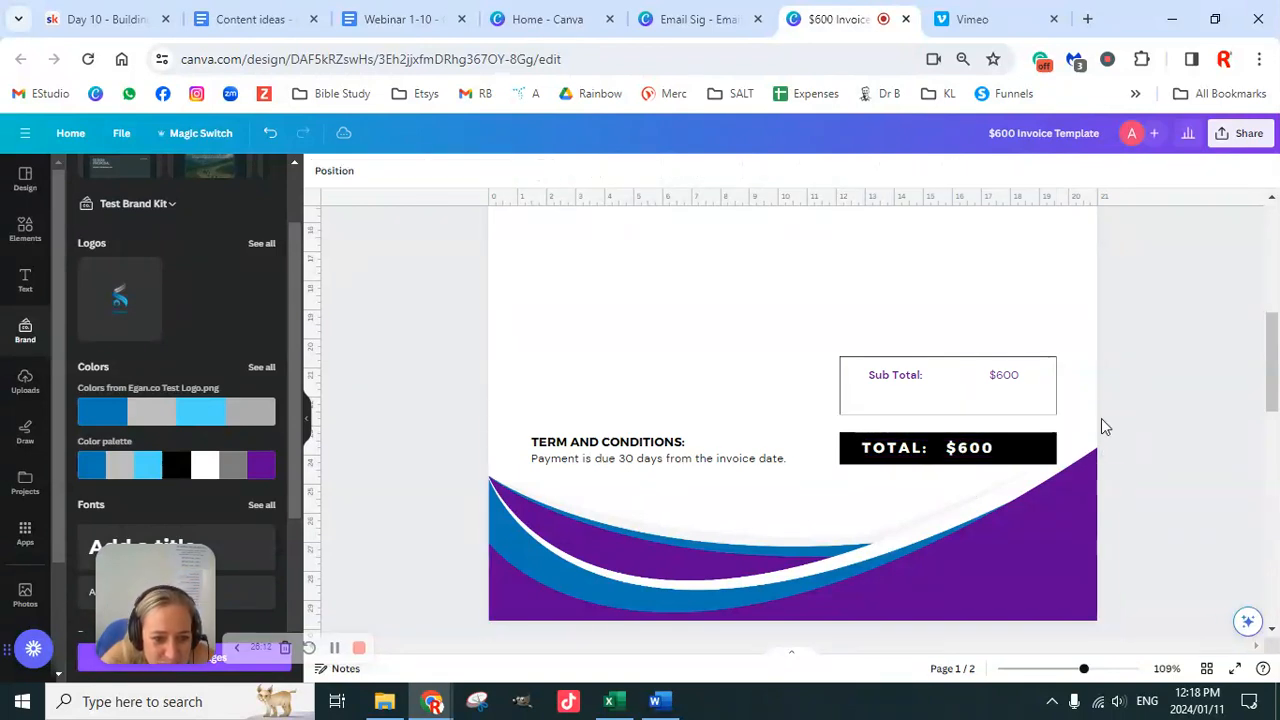
pyautogui.click(1040, 450)
pyautogui.moveTo(1062, 447); pyautogui.dragTo(1030, 448)
pyautogui.click(677, 171)
pyautogui.click(677, 171)
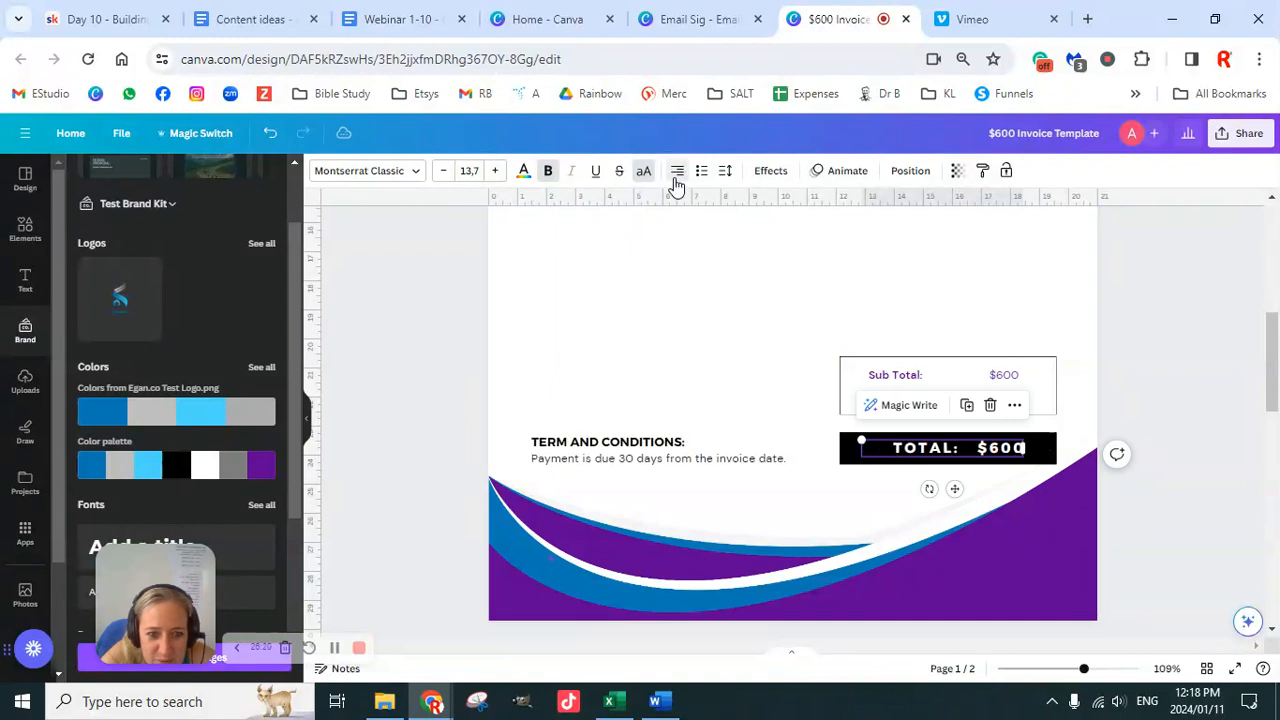
pyautogui.click(1176, 378)
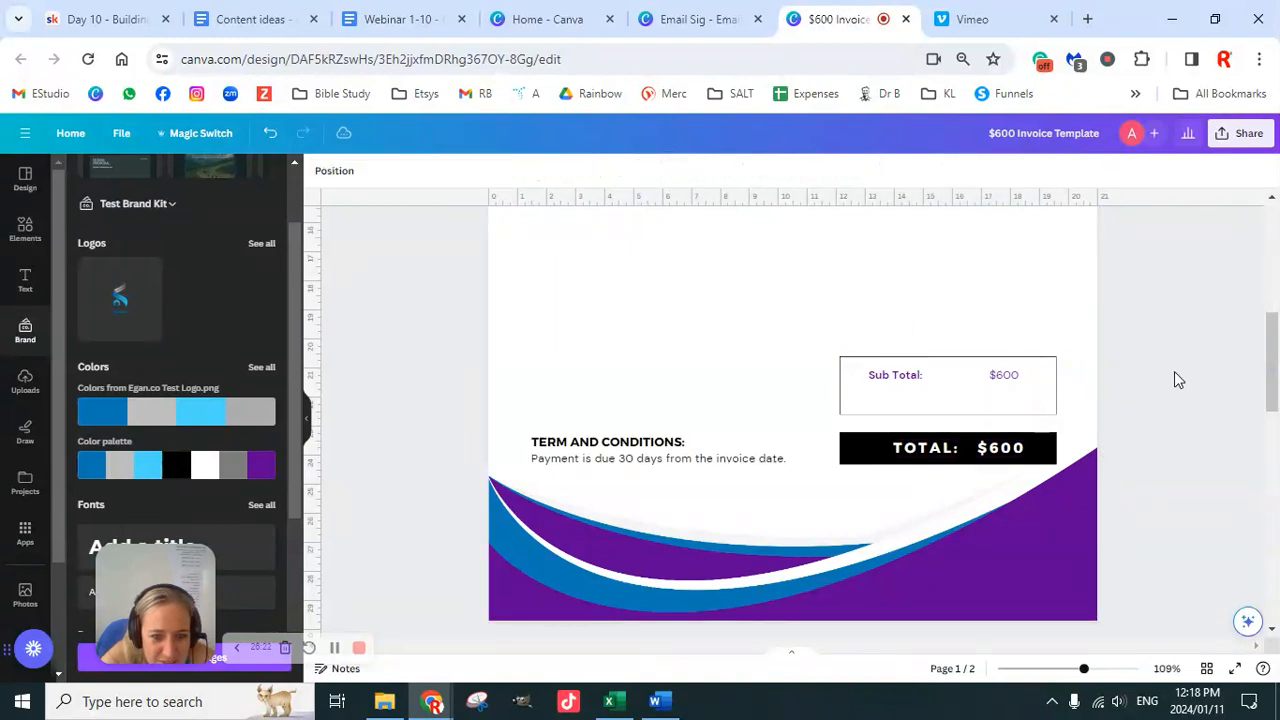
# Step: Delete the payment-due sentence and the TERM AND CONDITIONS heading
pyautogui.click(660, 465)
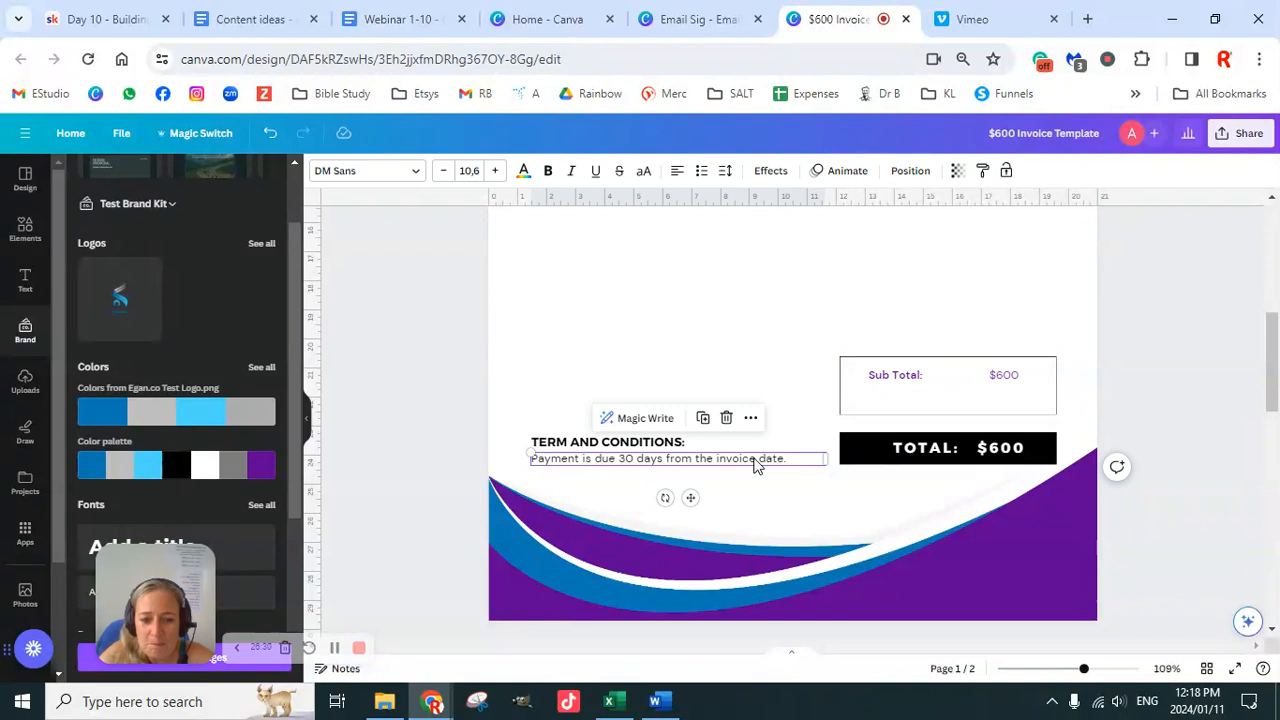
pyautogui.press('Delete')
pyautogui.click(674, 447)
pyautogui.press('Delete')
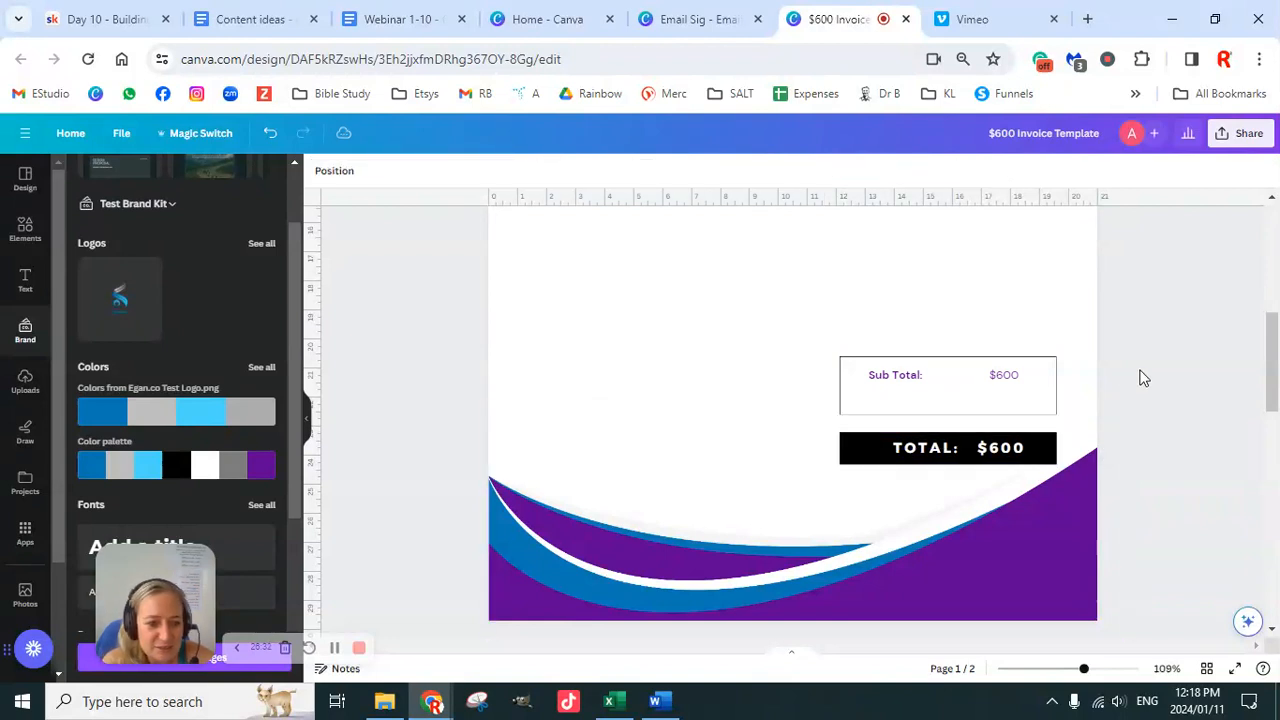
# Step: Box-select the item table's header and course row and nudge them slightly lower
pyautogui.scroll(5, 1161, 479)
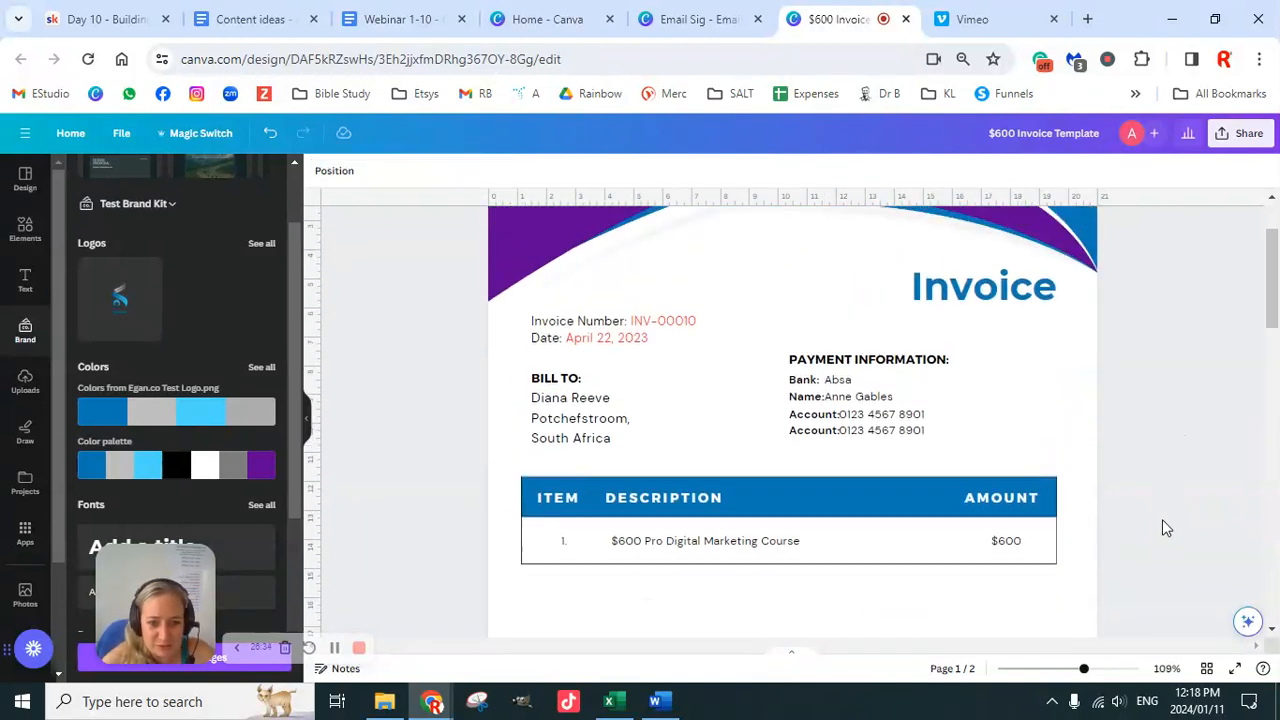
pyautogui.scroll(-2, 1163, 445)
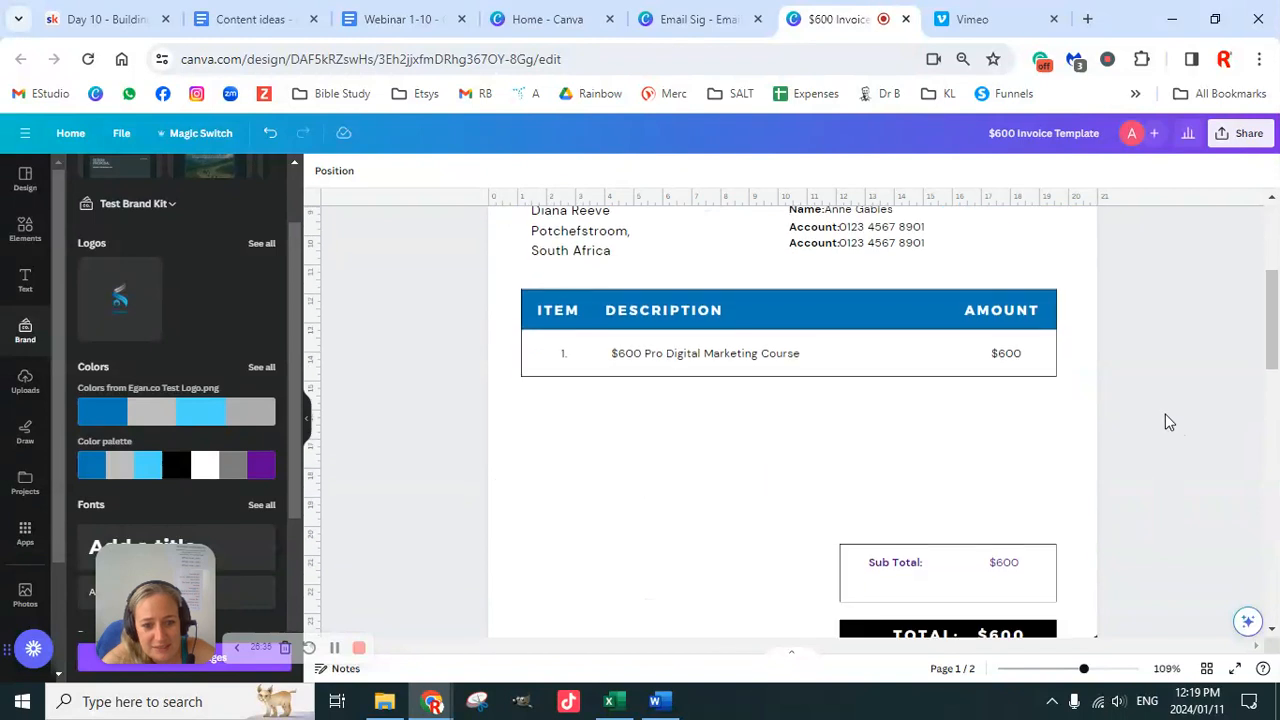
pyautogui.moveTo(456, 281); pyautogui.dragTo(1125, 420)
pyautogui.press('Down')
pyautogui.press('Down')
pyautogui.press('Down')
pyautogui.press('Down')
pyautogui.press('Down')
pyautogui.press('Down')
pyautogui.press('Down')
pyautogui.press('Down')
pyautogui.press('Down')
pyautogui.press('Down')
pyautogui.press('Down')
pyautogui.press('Down')
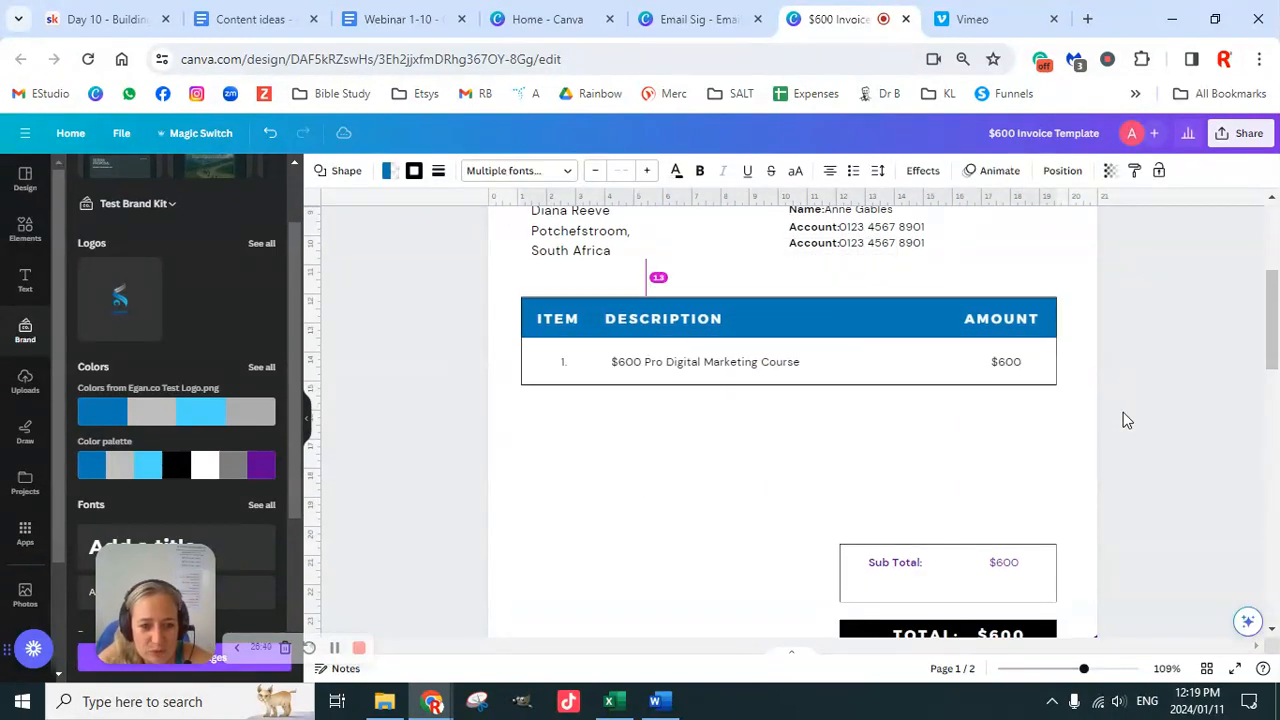
# Step: Colour the Bill To name and address text with the red Document colors swatch
pyautogui.click(1118, 420)
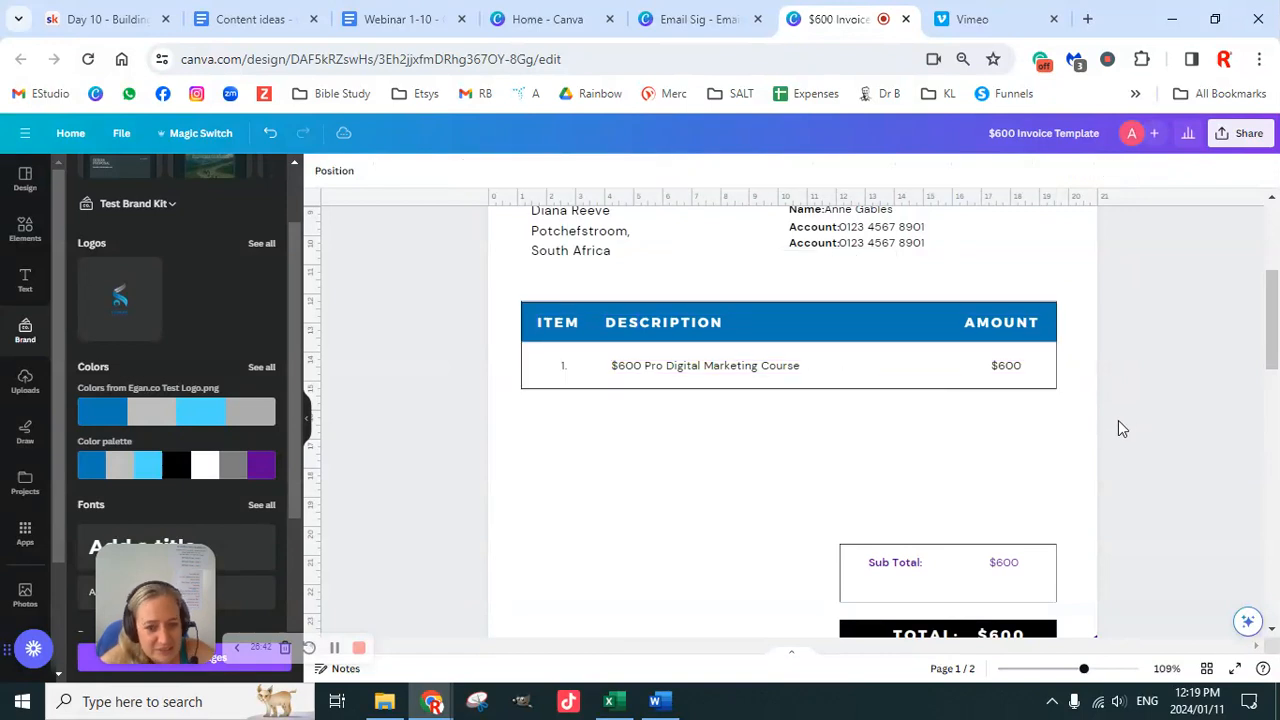
pyautogui.scroll(3, 1121, 436)
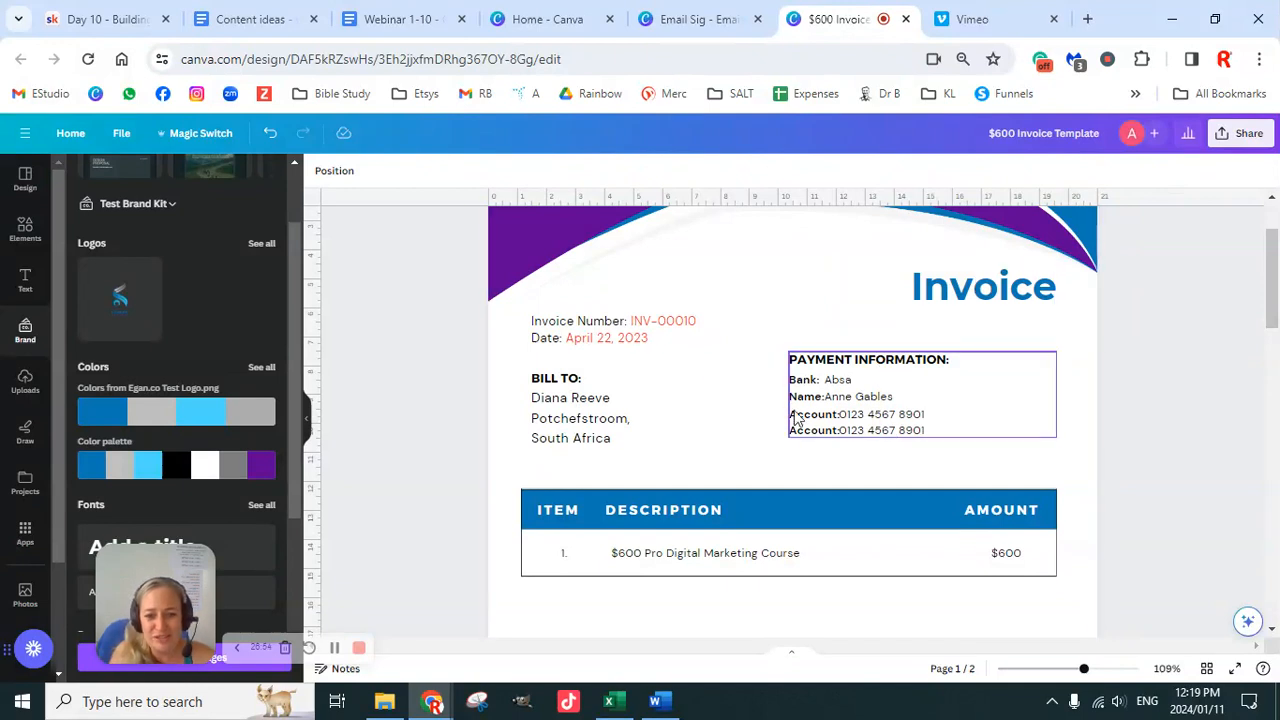
pyautogui.click(617, 445)
pyautogui.click(614, 441)
pyautogui.moveTo(612, 441); pyautogui.dragTo(537, 399)
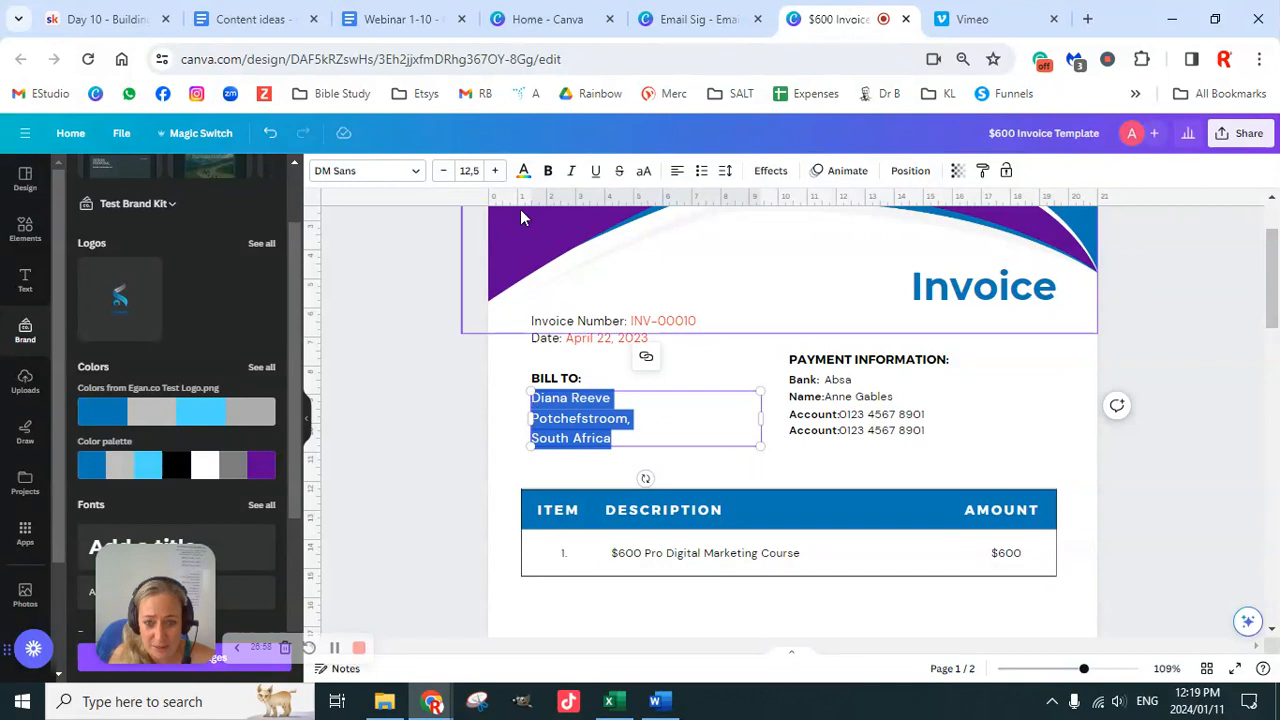
pyautogui.click(523, 171)
pyautogui.click(112, 295)
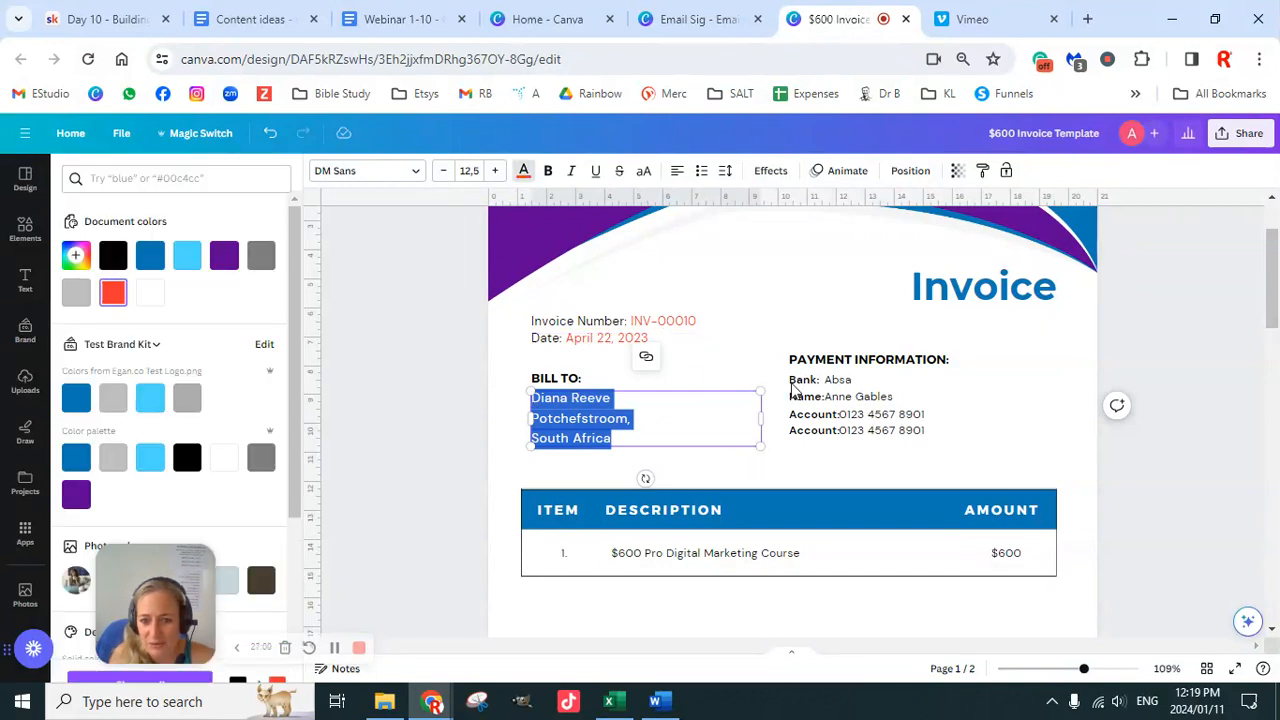
# Step: Click into the payment information block, then deselect everything on the page
pyautogui.click(950, 428)
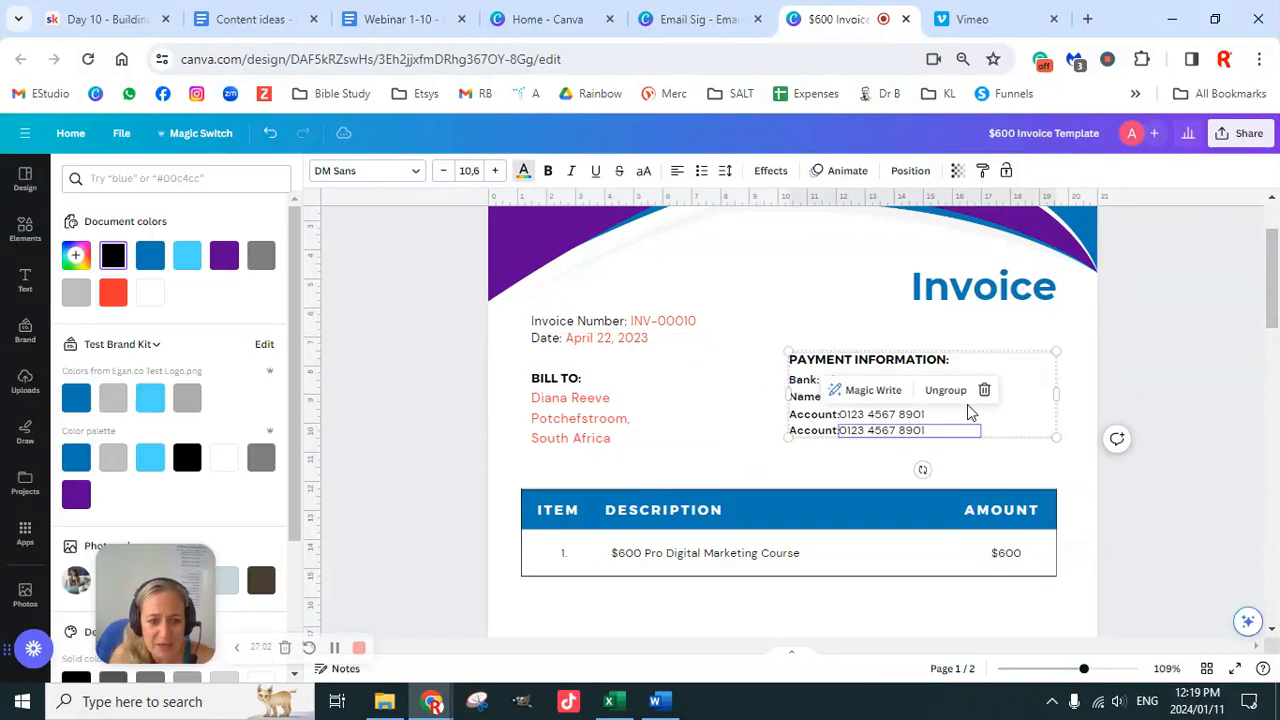
pyautogui.click(1040, 360)
pyautogui.click(1142, 436)
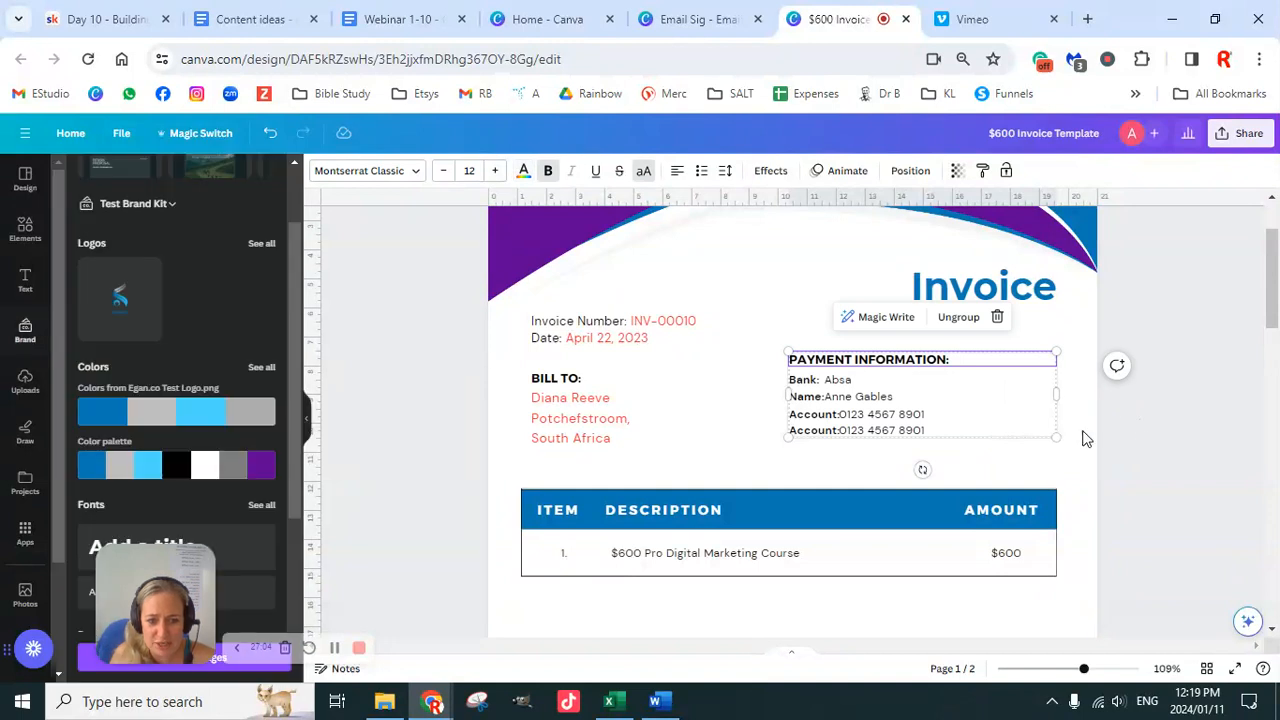
pyautogui.click(1176, 352)
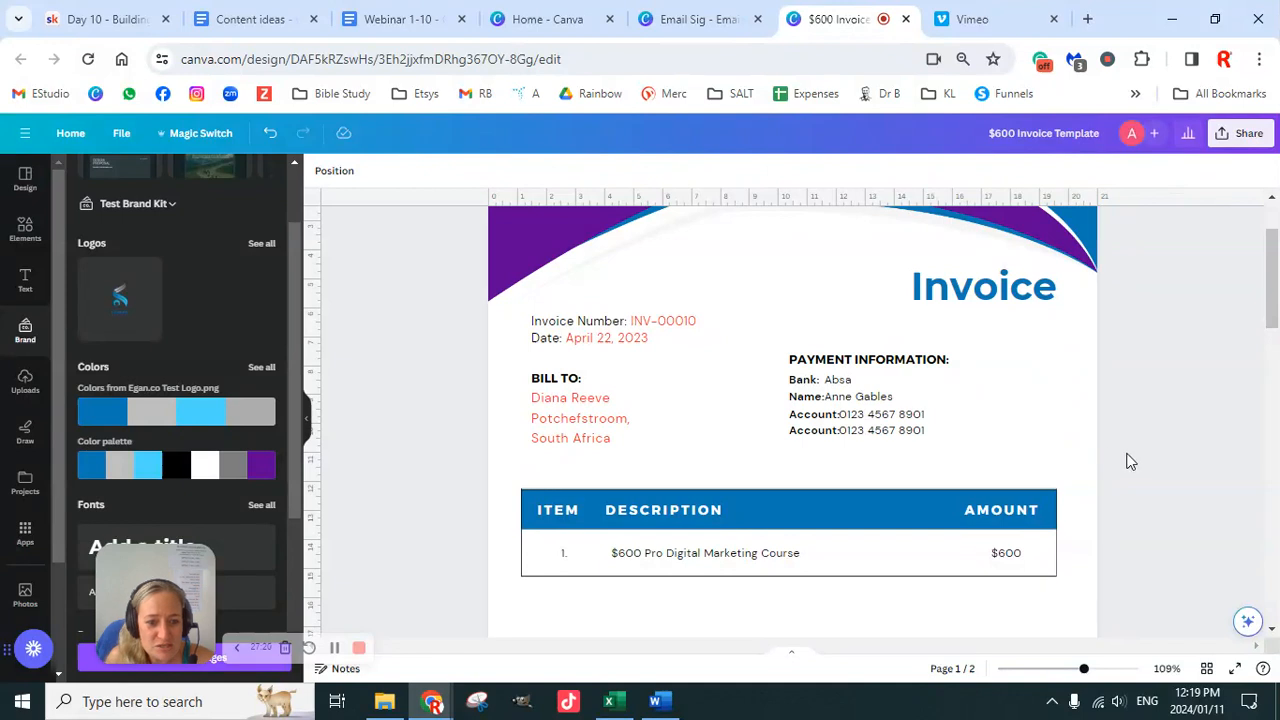
# Step: Shorten the Sub Total box and group the Sub Total label with its $600 value
pyautogui.scroll(-2, 1134, 460)
pyautogui.scroll(-3, 1133, 459)
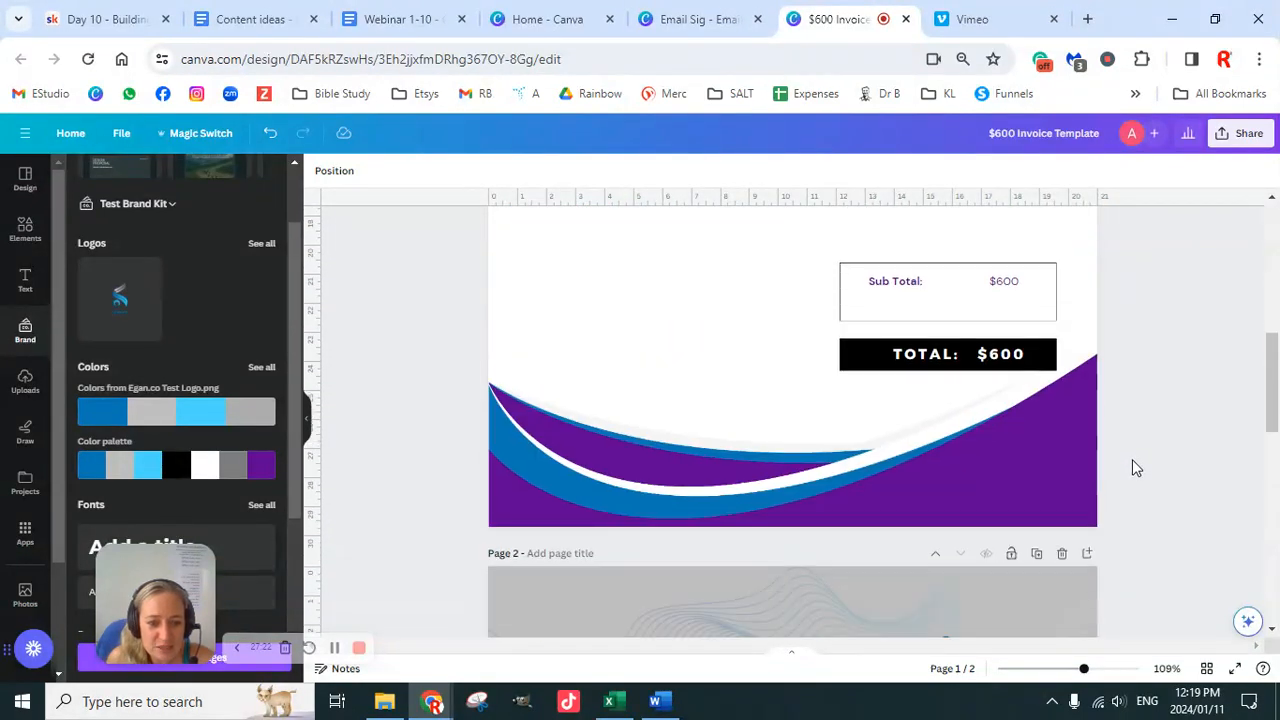
pyautogui.scroll(2, 1132, 459)
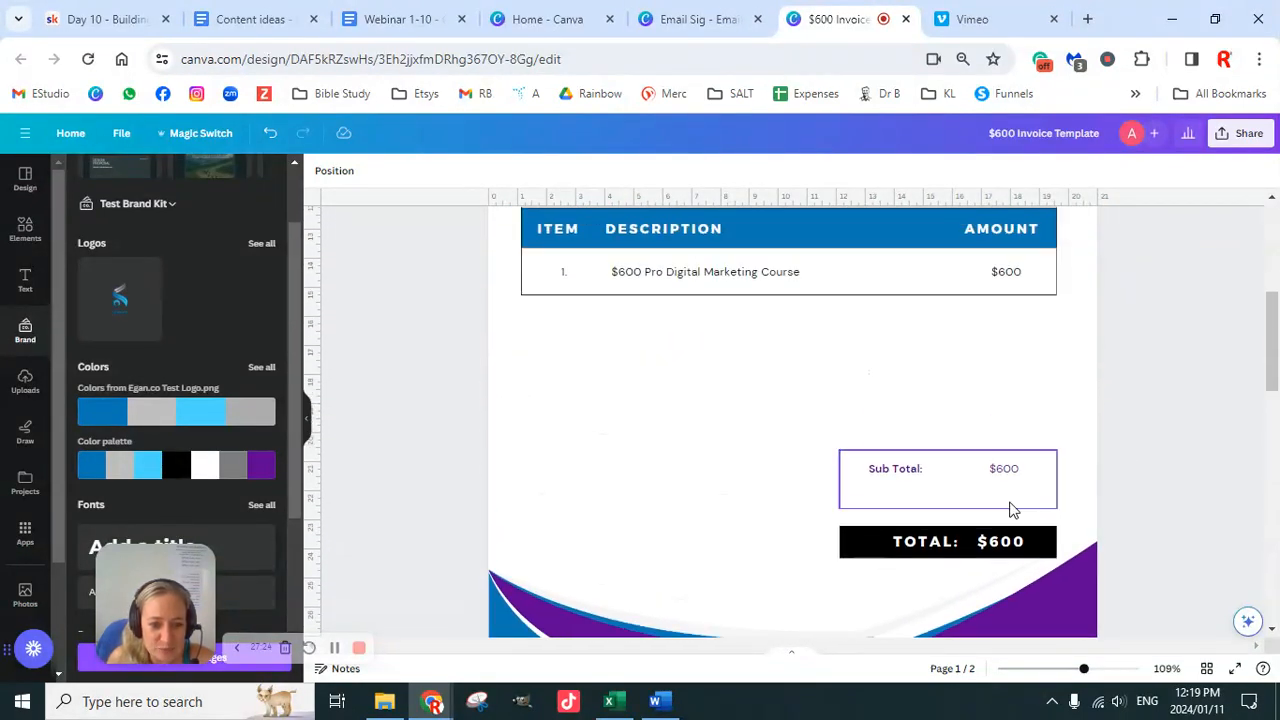
pyautogui.click(943, 505)
pyautogui.moveTo(946, 508); pyautogui.dragTo(950, 486)
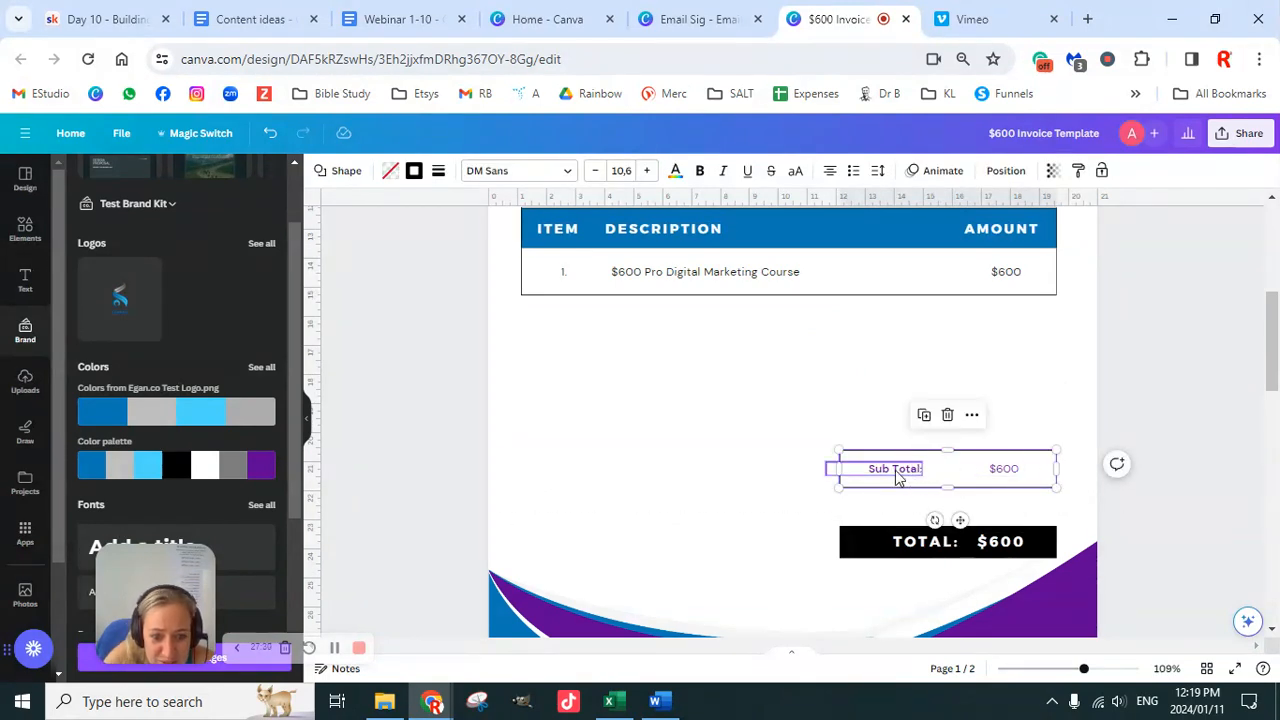
pyautogui.keyDown('shift'); pyautogui.click(1014, 477); pyautogui.keyUp('shift')
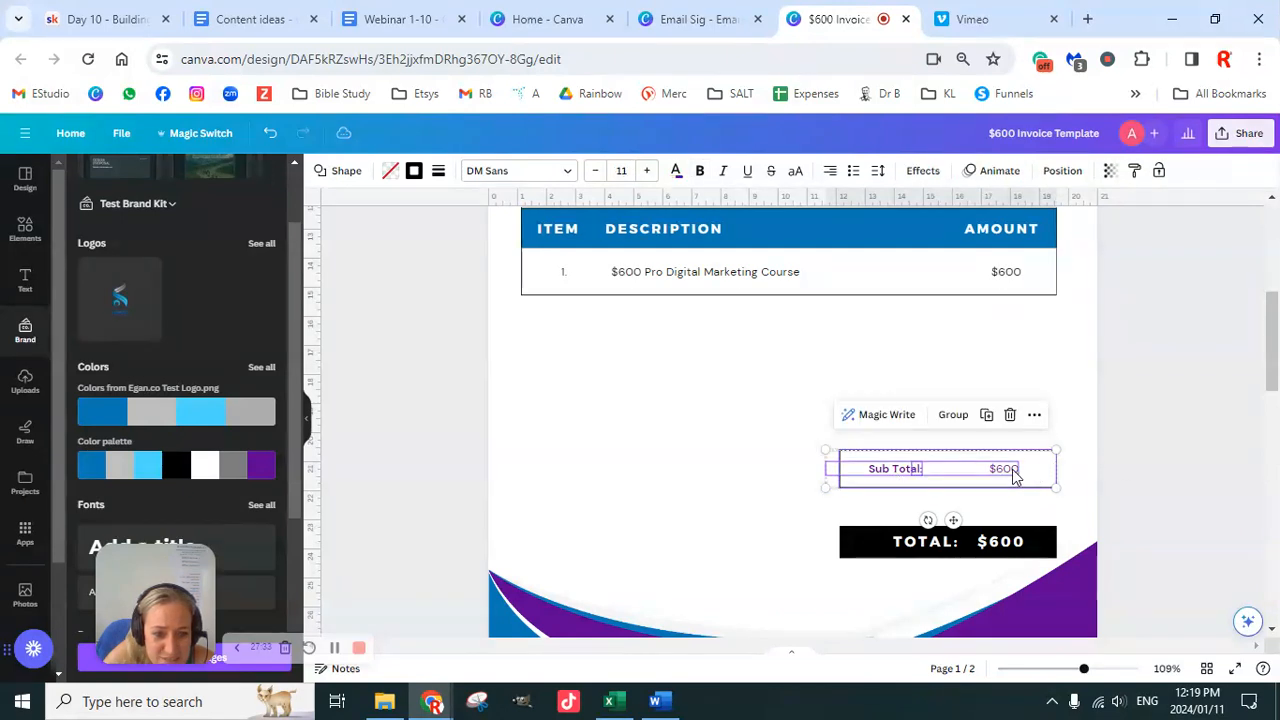
pyautogui.click(953, 414)
pyautogui.click(1154, 409)
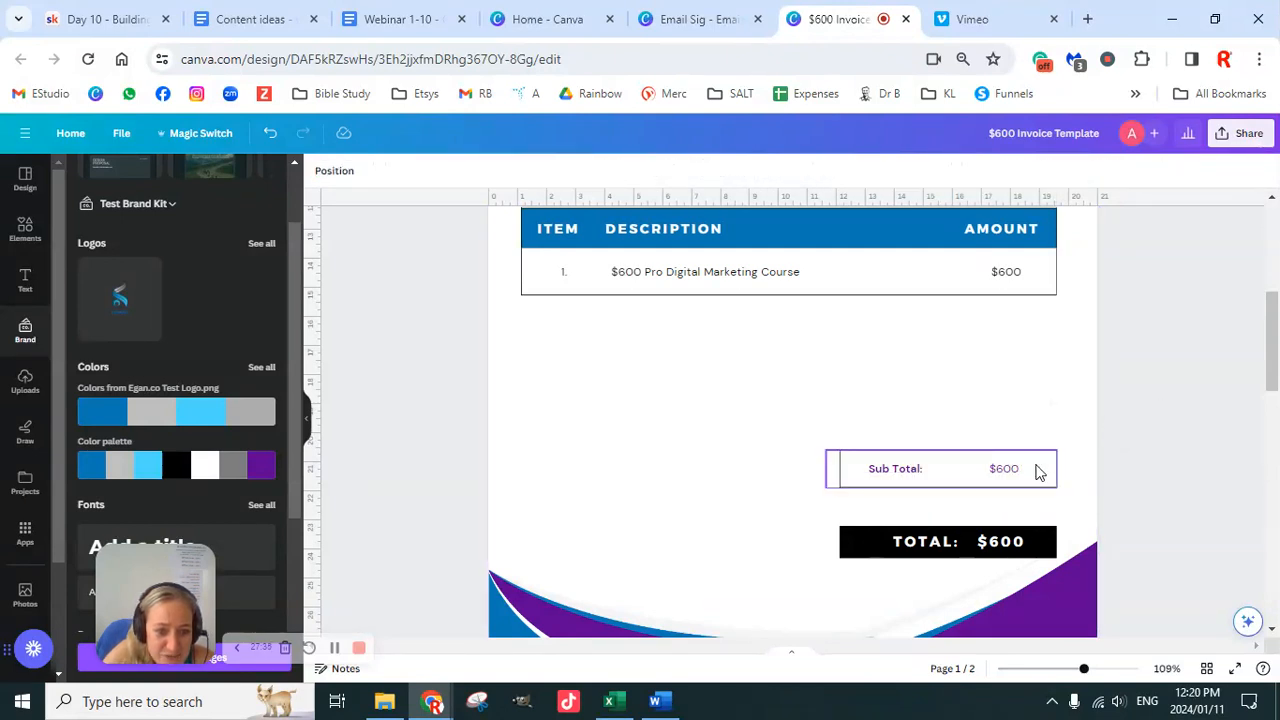
# Step: Move the Sub Total group slightly down
pyautogui.click(1039, 473)
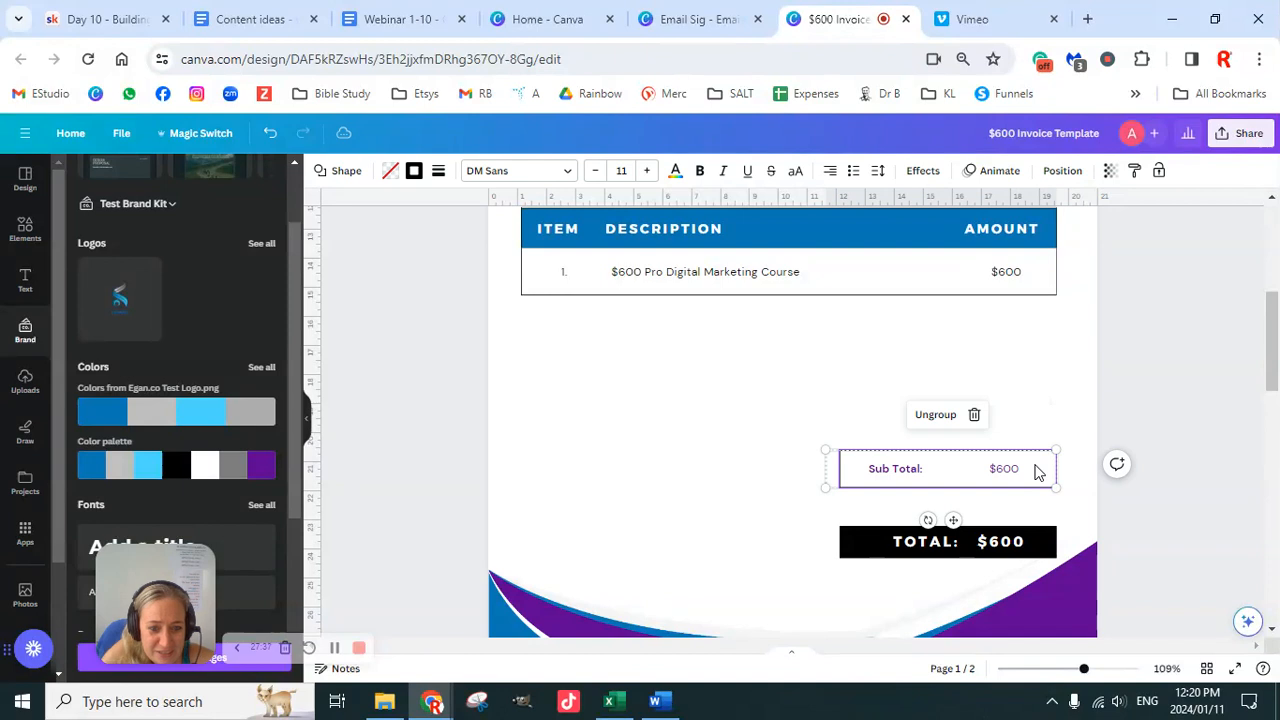
pyautogui.click(955, 518)
pyautogui.moveTo(955, 518); pyautogui.dragTo(955, 541)
pyautogui.click(1164, 434)
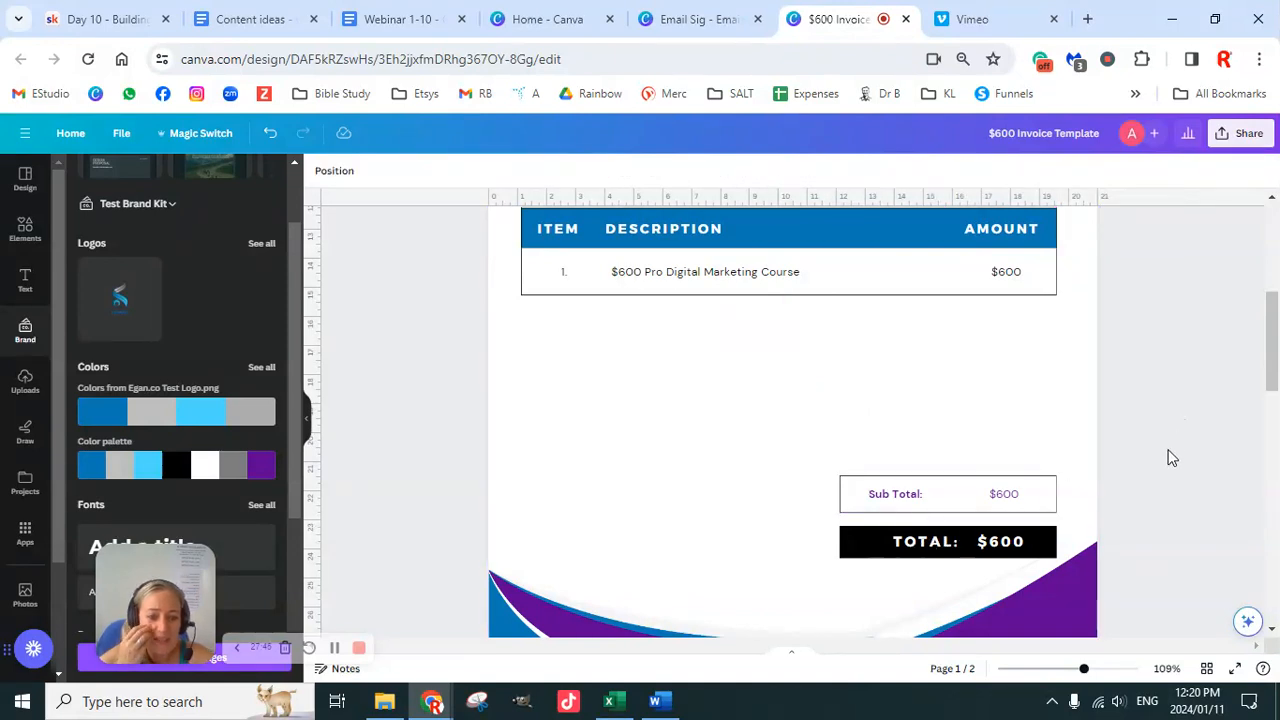
pyautogui.scroll(4, 1168, 462)
pyautogui.scroll(-5, 1168, 466)
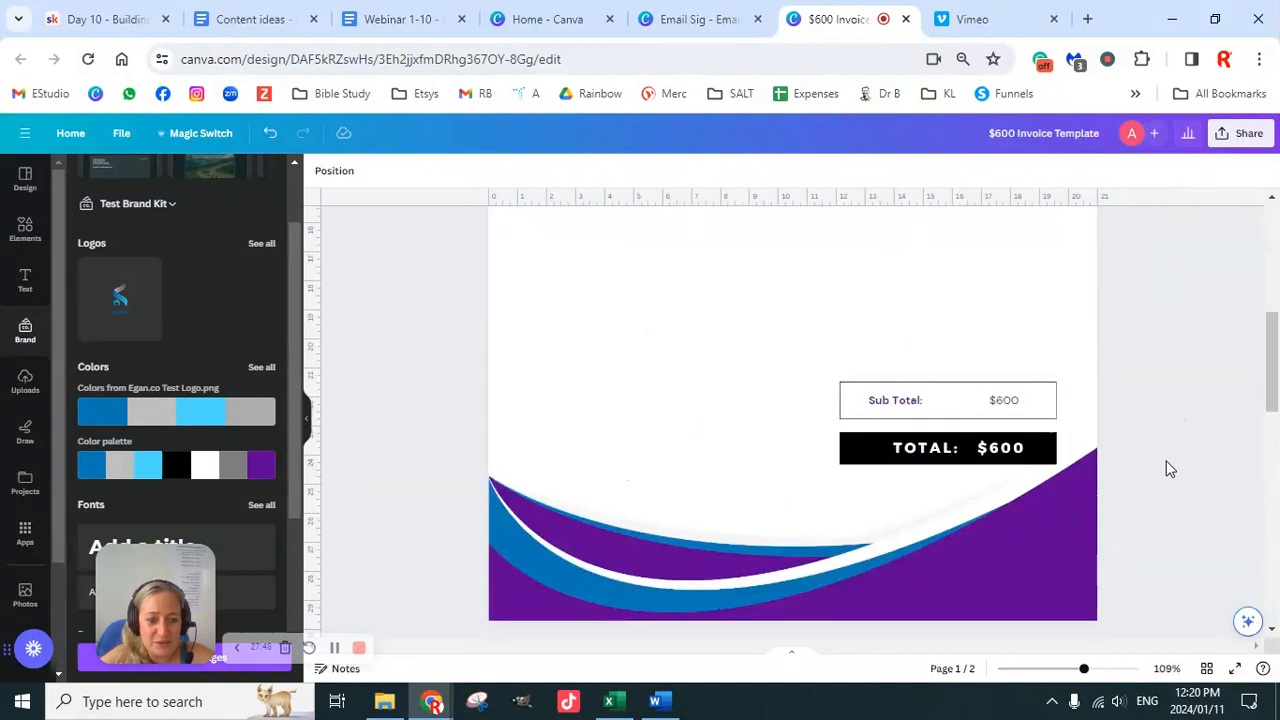
# Step: Select the purple footer wave and check its arrangement and layer options
pyautogui.moveTo(1170, 342); pyautogui.dragTo(935, 446)
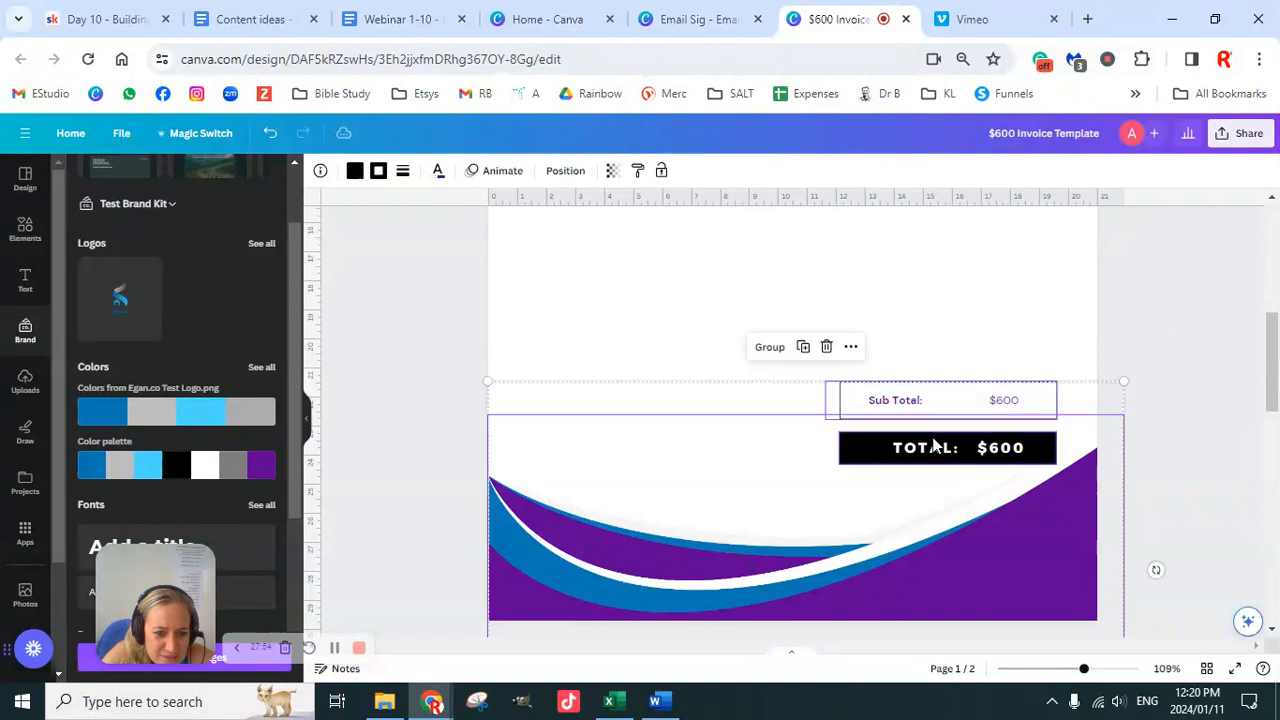
pyautogui.click(1118, 389)
pyautogui.click(1014, 524)
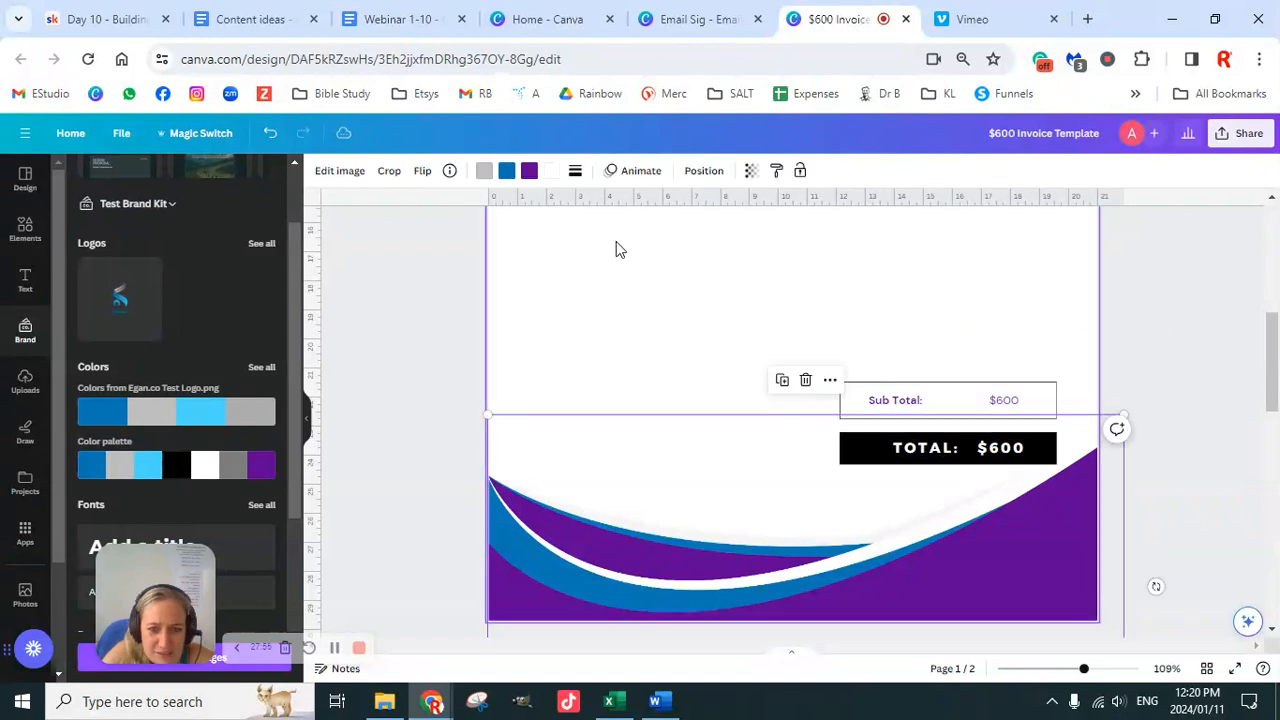
pyautogui.click(704, 171)
pyautogui.press('Escape')
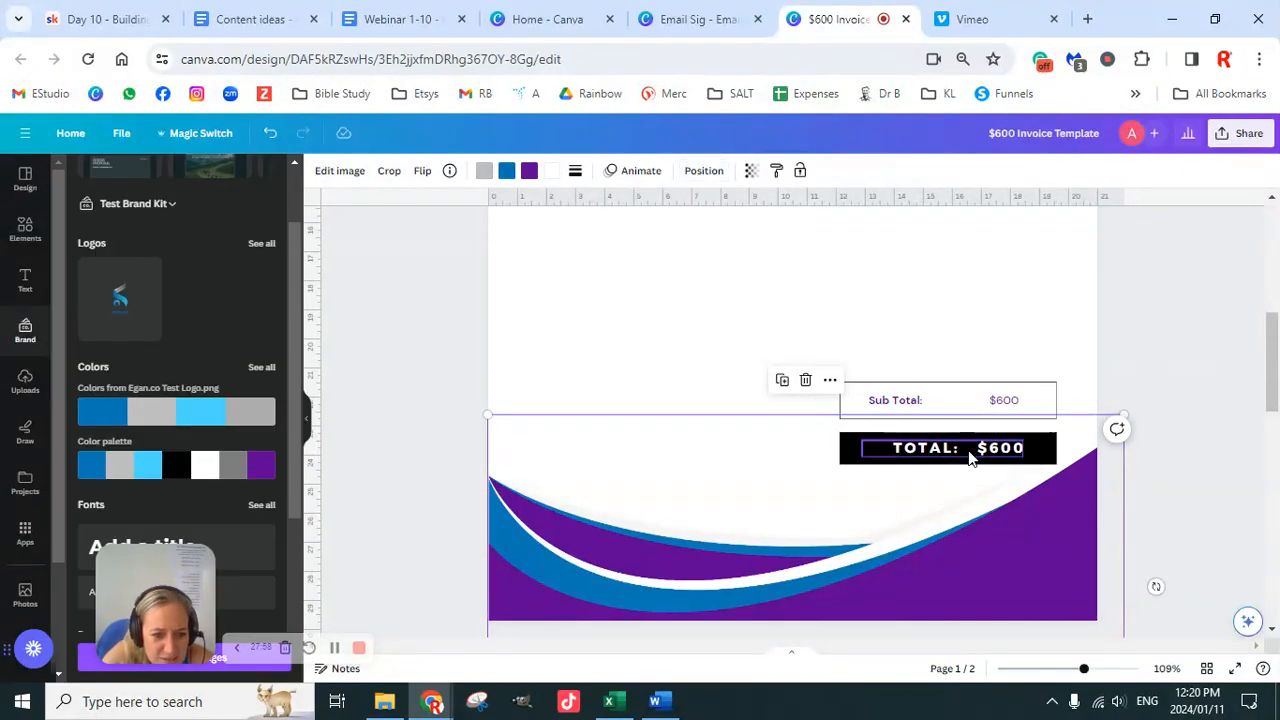
# Step: Group the TOTAL text with its black bar, then group it with Sub Total (Ctrl+G)
pyautogui.click(972, 451)
pyautogui.keyDown('shift'); pyautogui.click(846, 452); pyautogui.keyUp('shift')
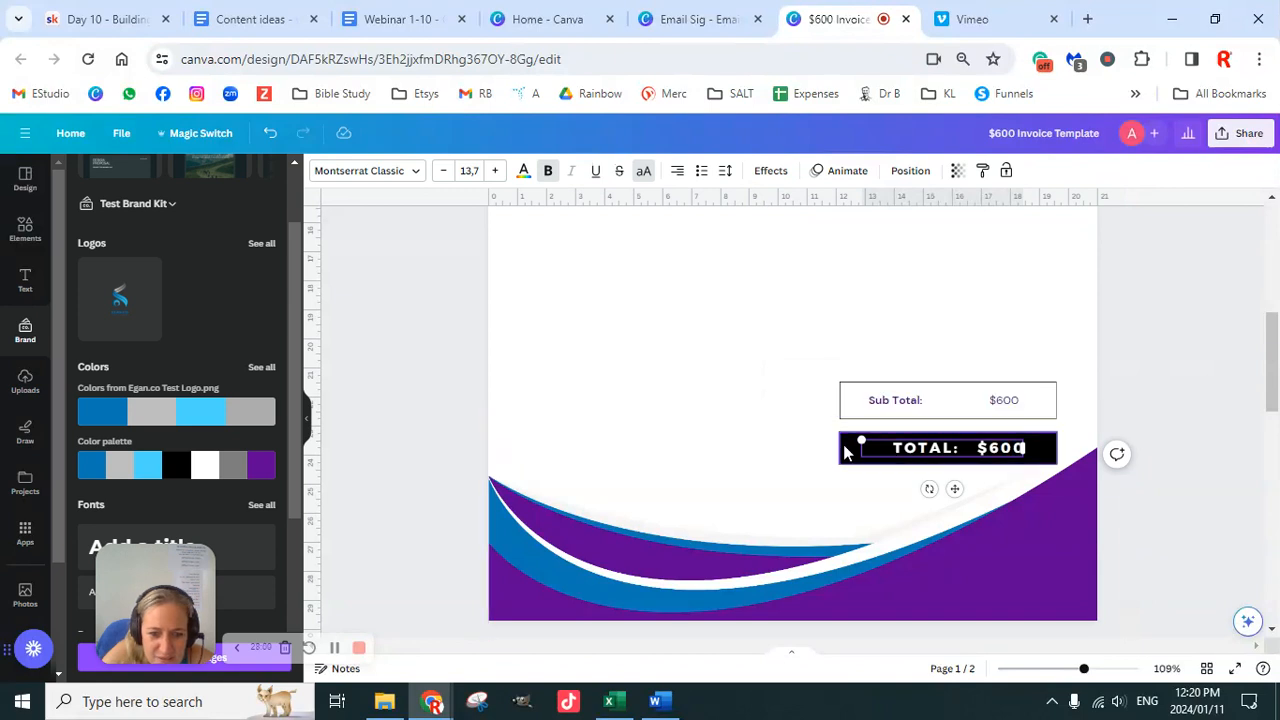
pyautogui.click(971, 403)
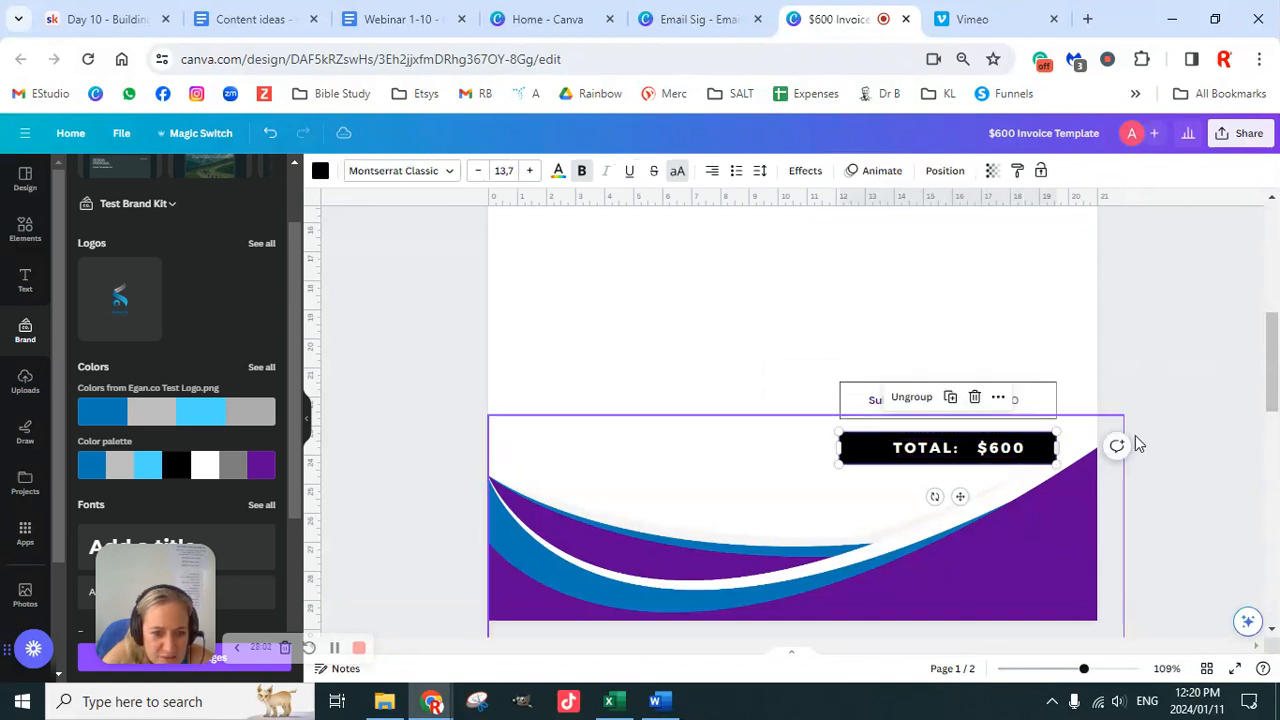
pyautogui.keyDown('shift'); pyautogui.click(1037, 409); pyautogui.keyUp('shift')
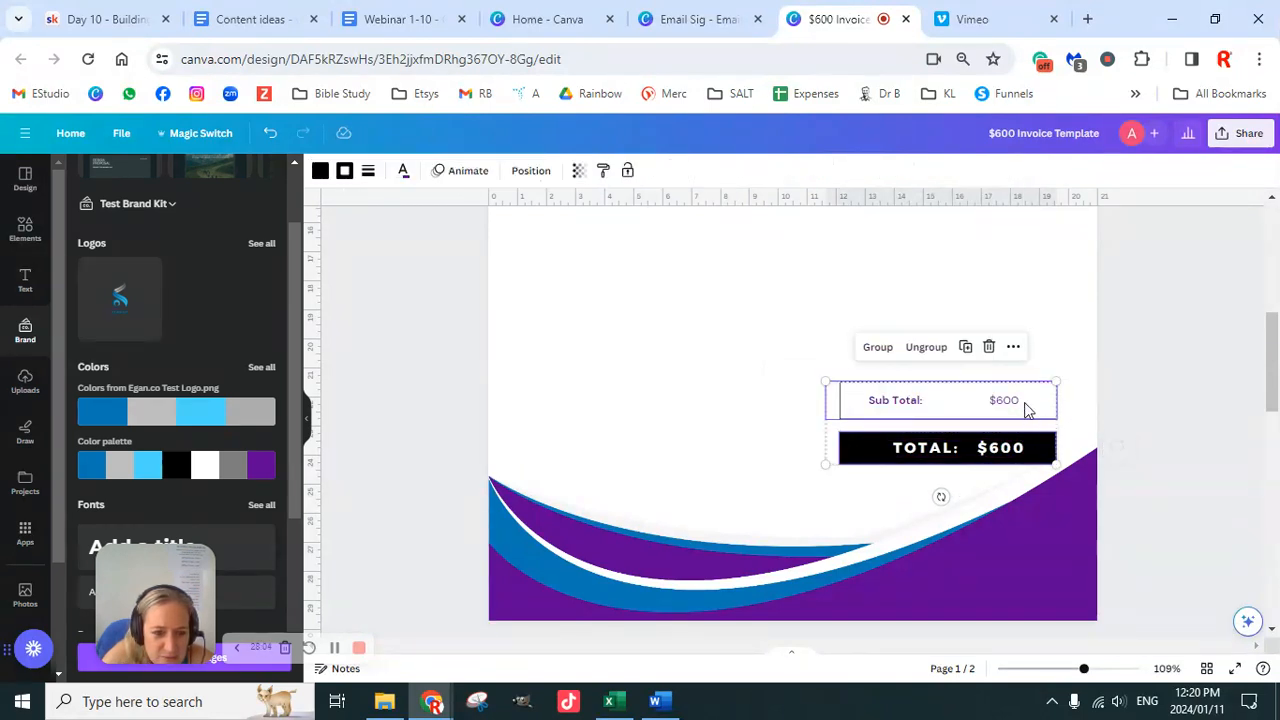
pyautogui.hotkey('ctrl', 'g')
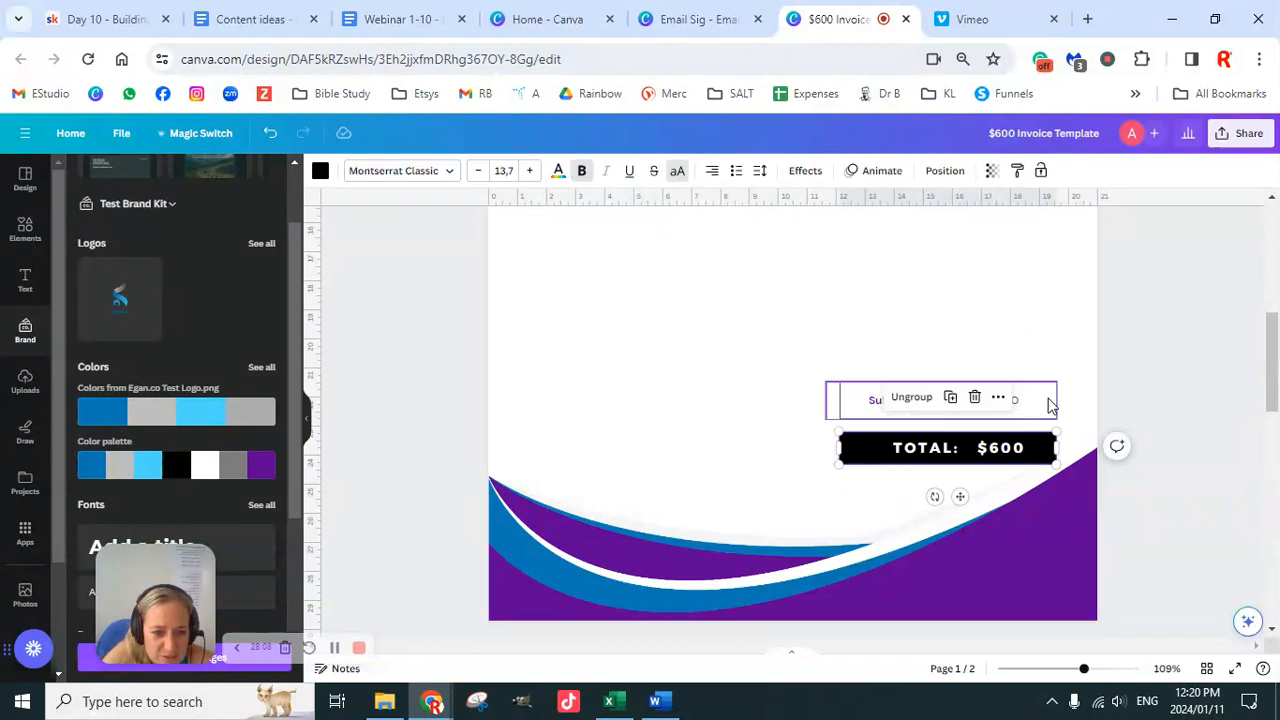
pyautogui.hotkey('ctrl', 'shift', 'g')
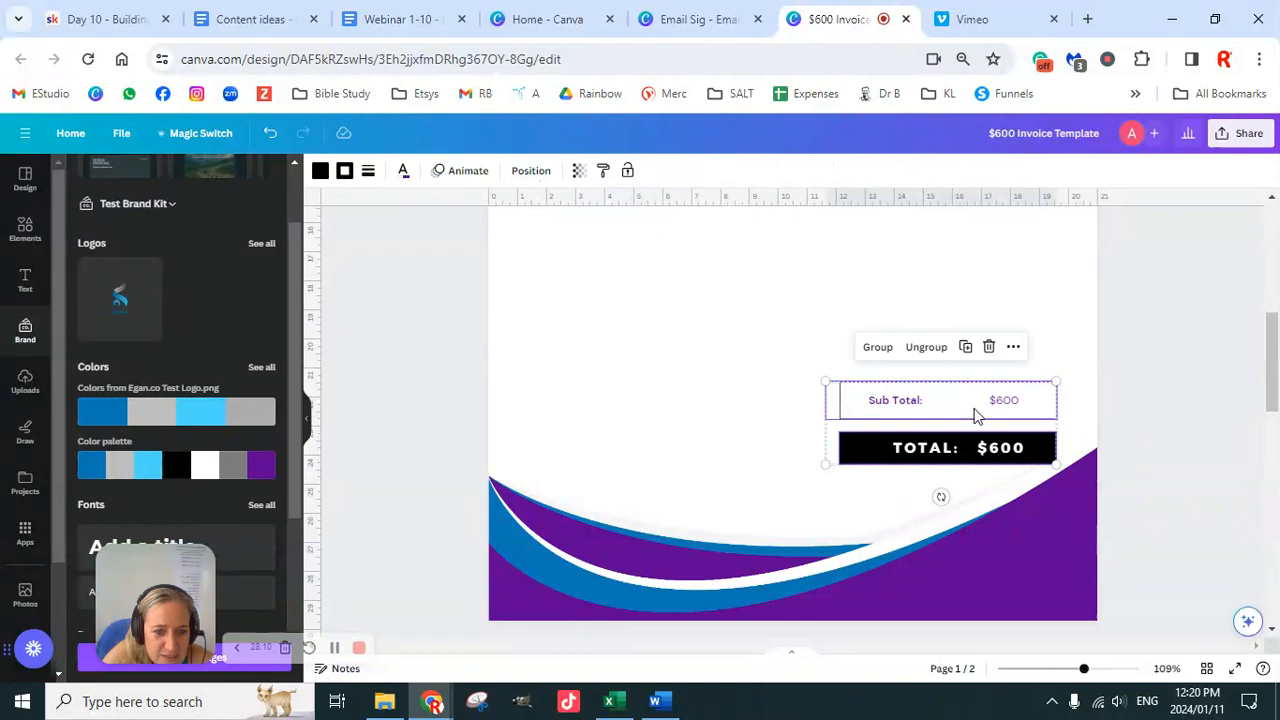
pyautogui.hotkey('ctrl', 'g')
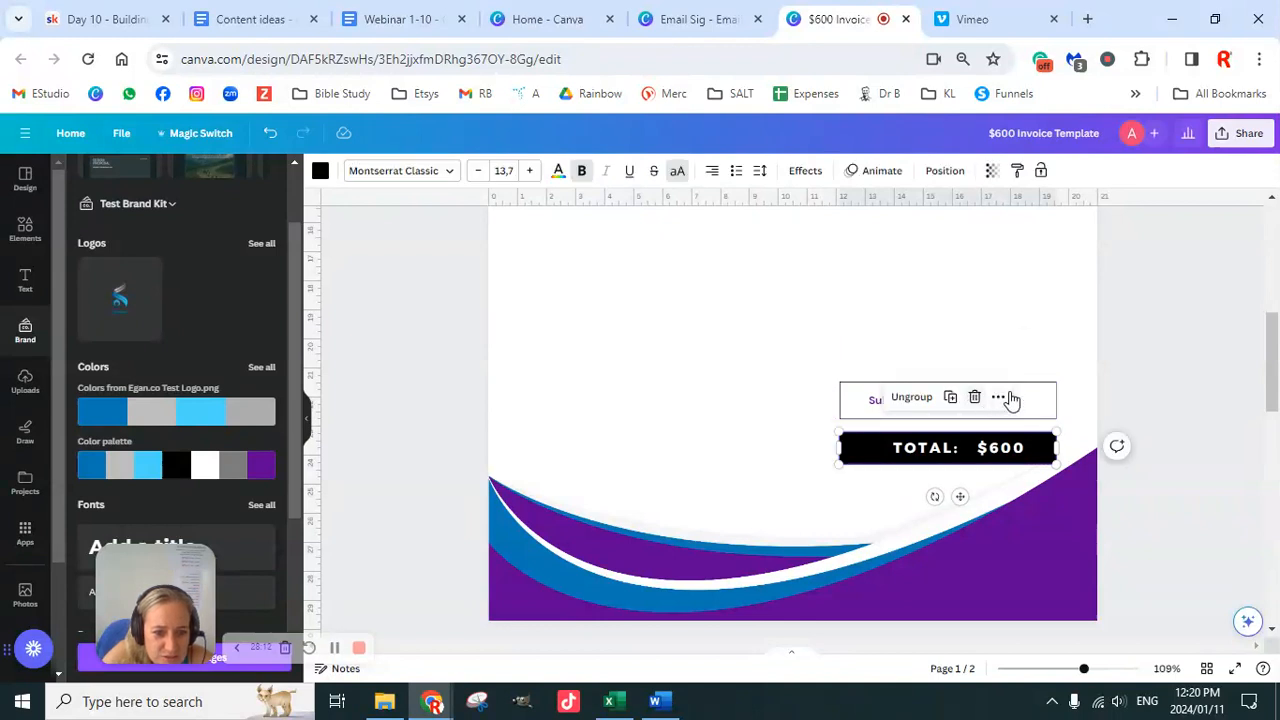
pyautogui.click(1166, 387)
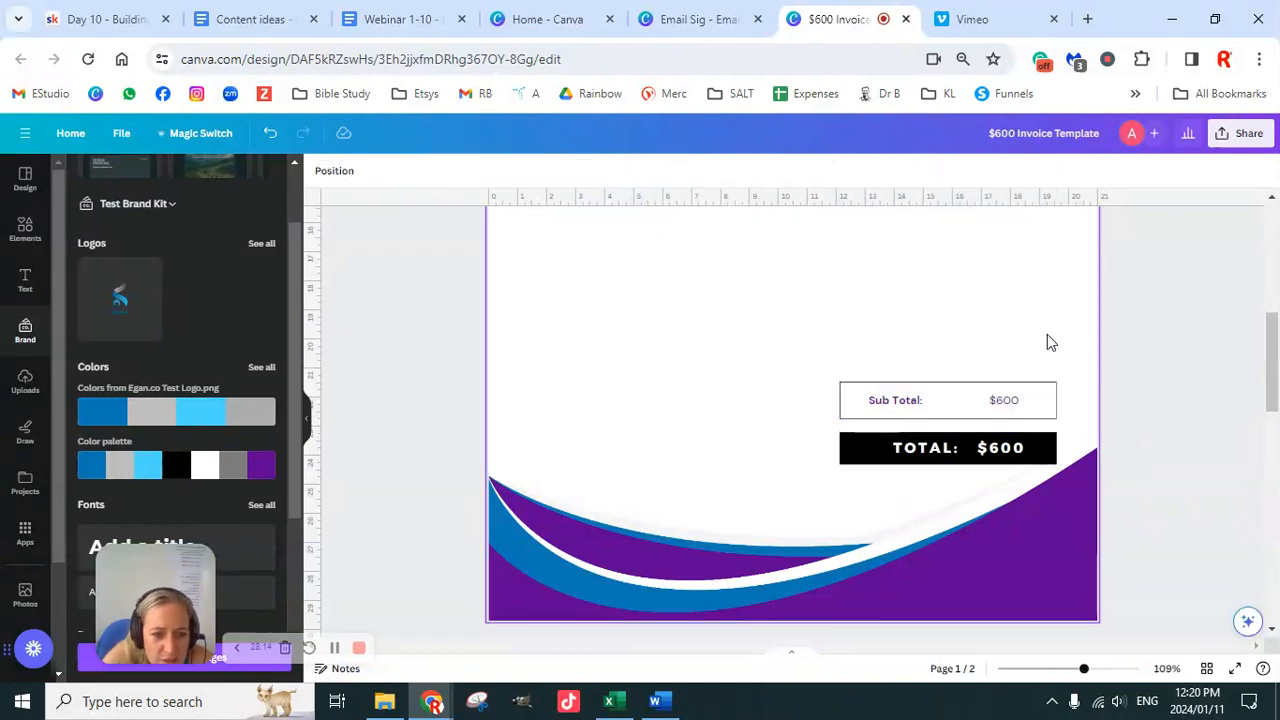
# Step: Drag the combined Sub Total and TOTAL group up toward the item table
pyautogui.moveTo(1096, 352); pyautogui.dragTo(1005, 455)
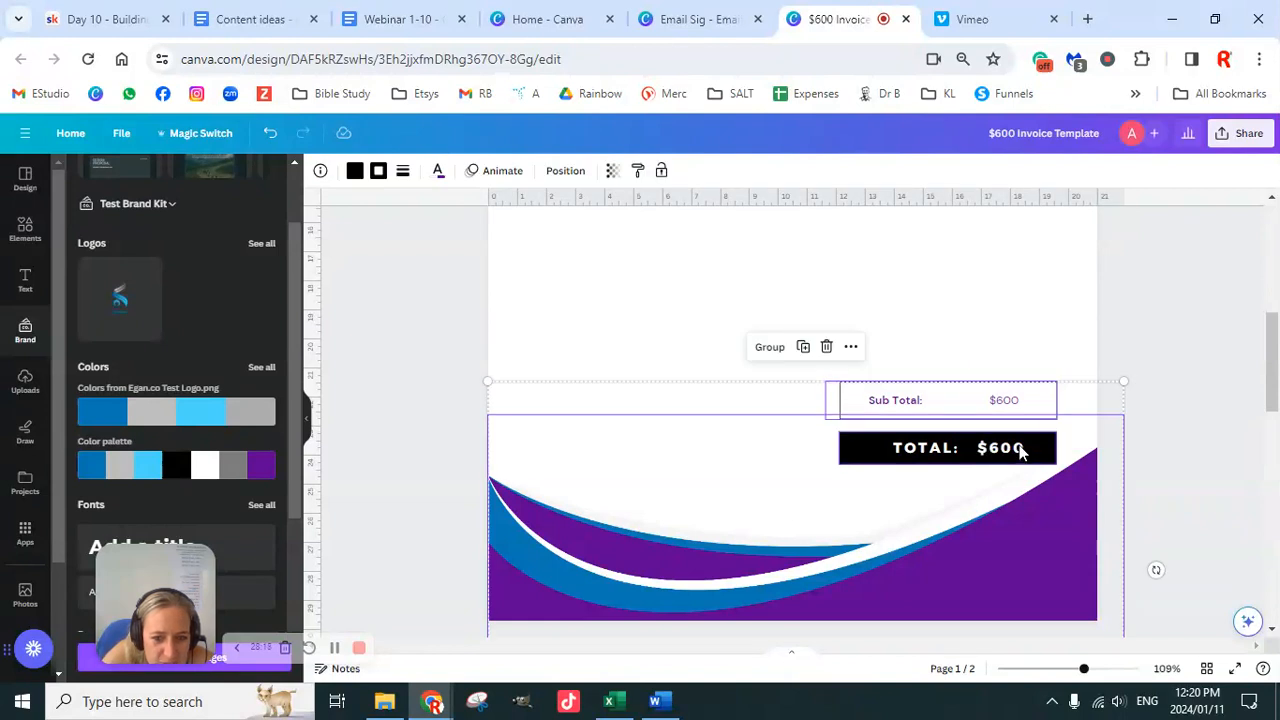
pyautogui.click(1157, 331)
pyautogui.click(1028, 445)
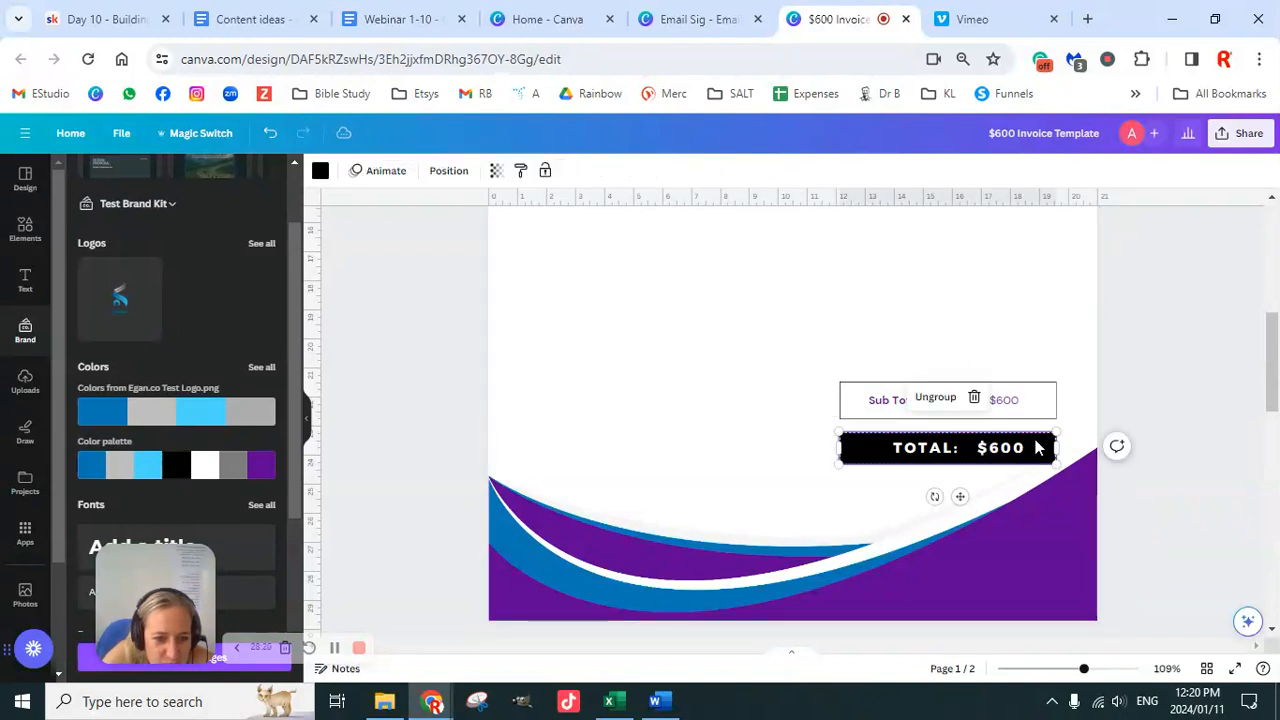
pyautogui.click(1054, 409)
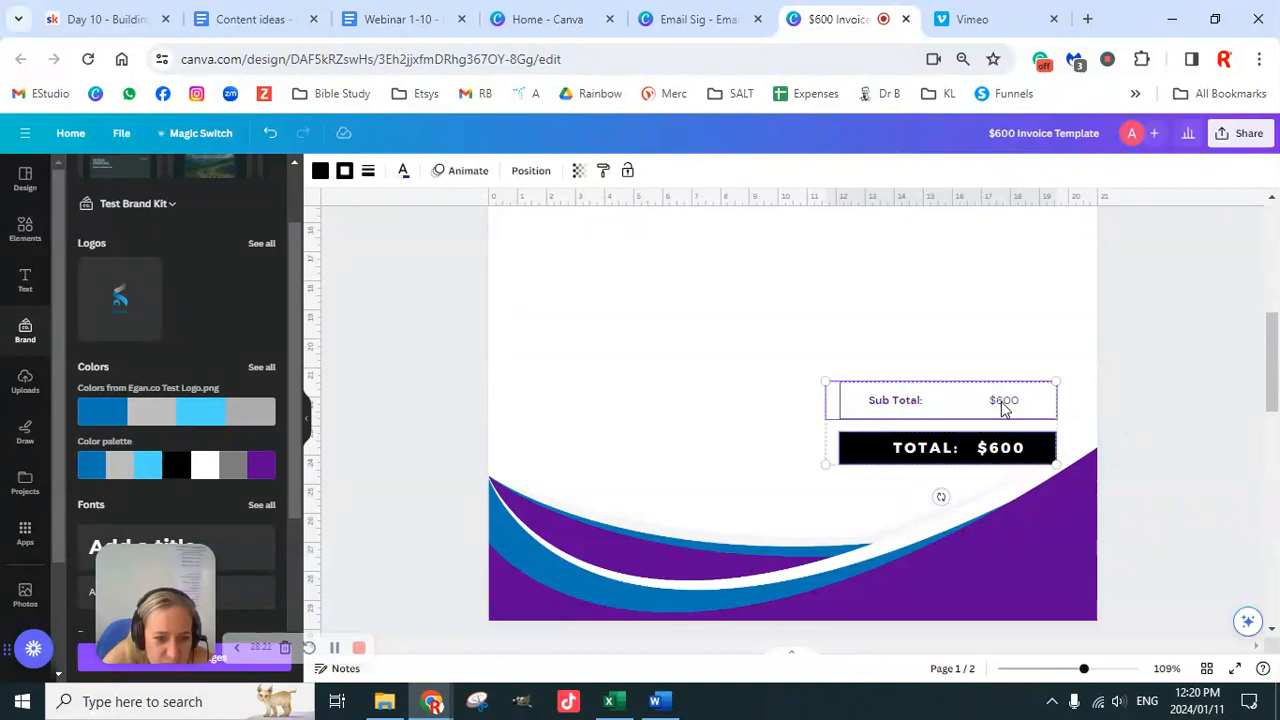
pyautogui.moveTo(1020, 415); pyautogui.dragTo(1017, 345)
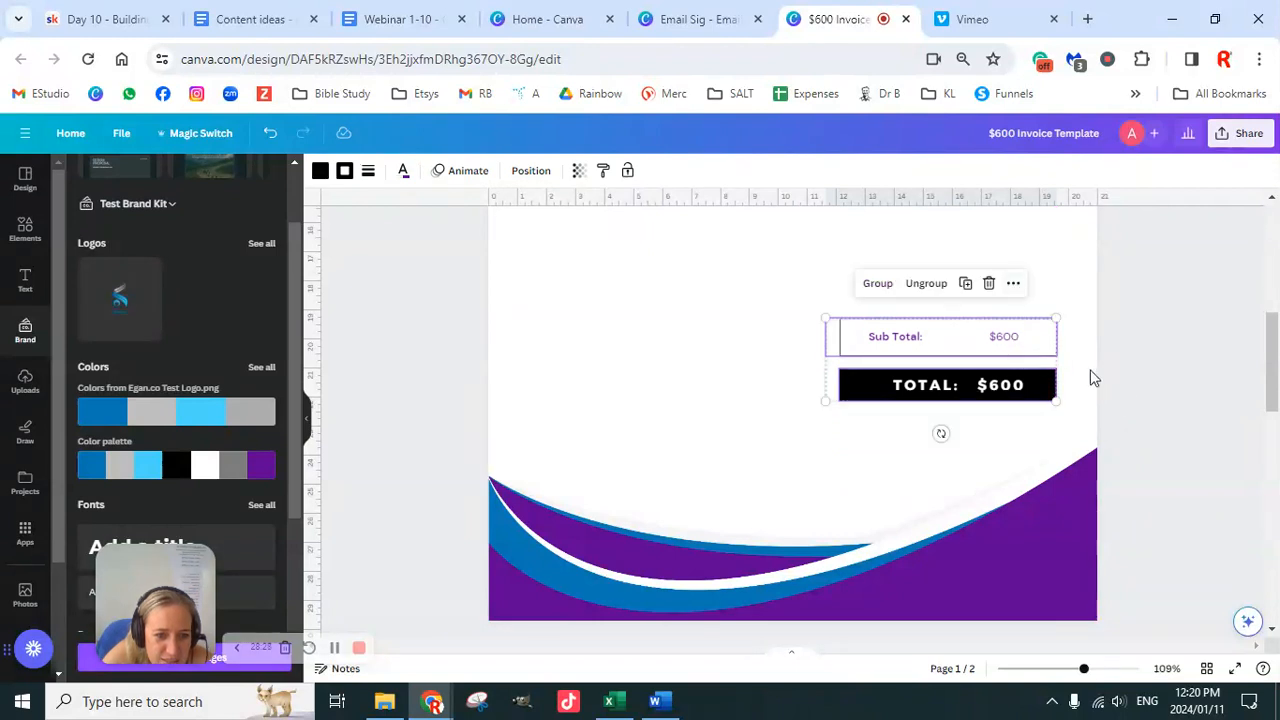
pyautogui.click(1142, 407)
pyautogui.scroll(3, 1150, 470)
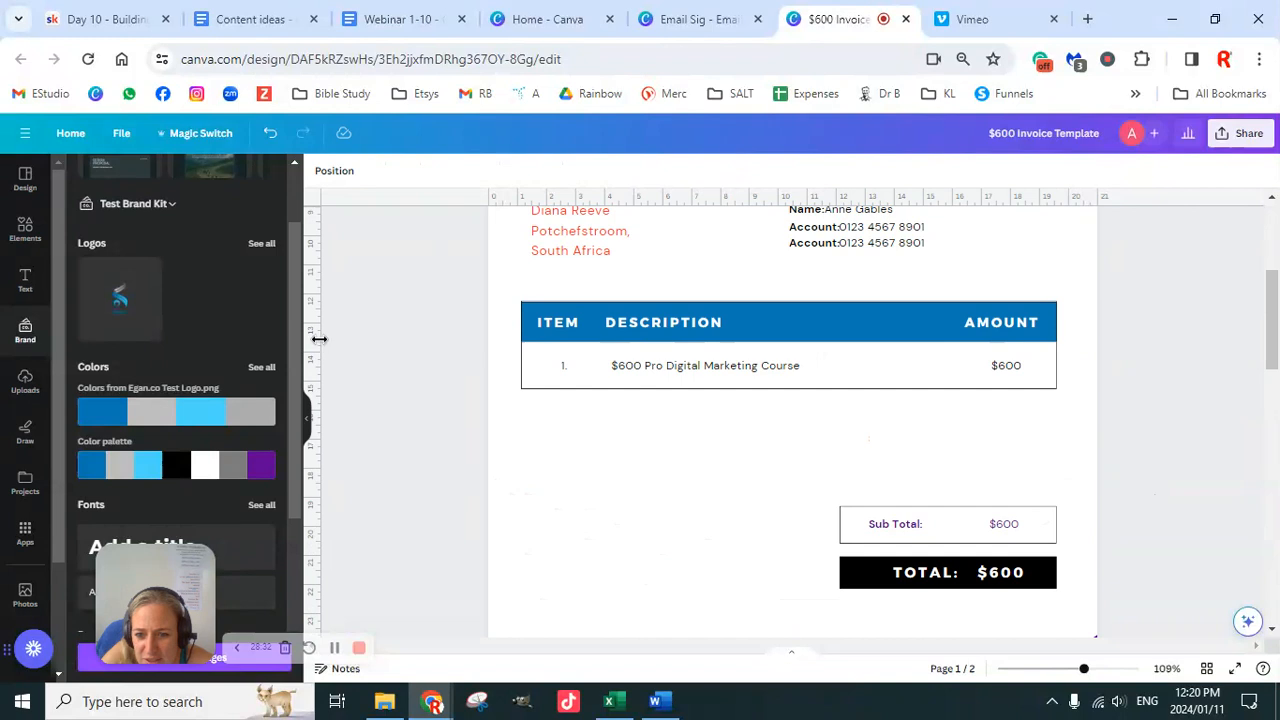
# Step: Drag a vertical guide to the item table's left edge, then scroll down through the pages
pyautogui.moveTo(1060, 413)
pyautogui.mouseDown()
pyautogui.moveTo(294, 350)
pyautogui.moveTo(517, 371)
pyautogui.mouseUp()
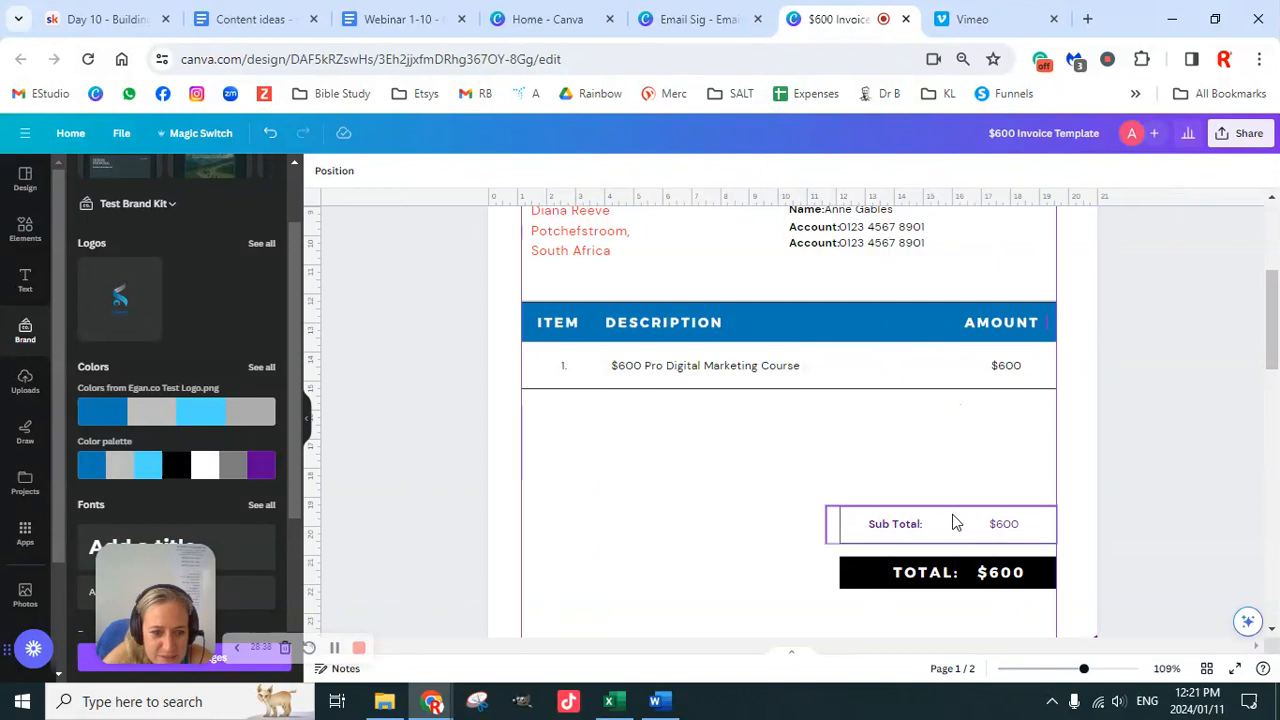
pyautogui.scroll(3, 947, 528)
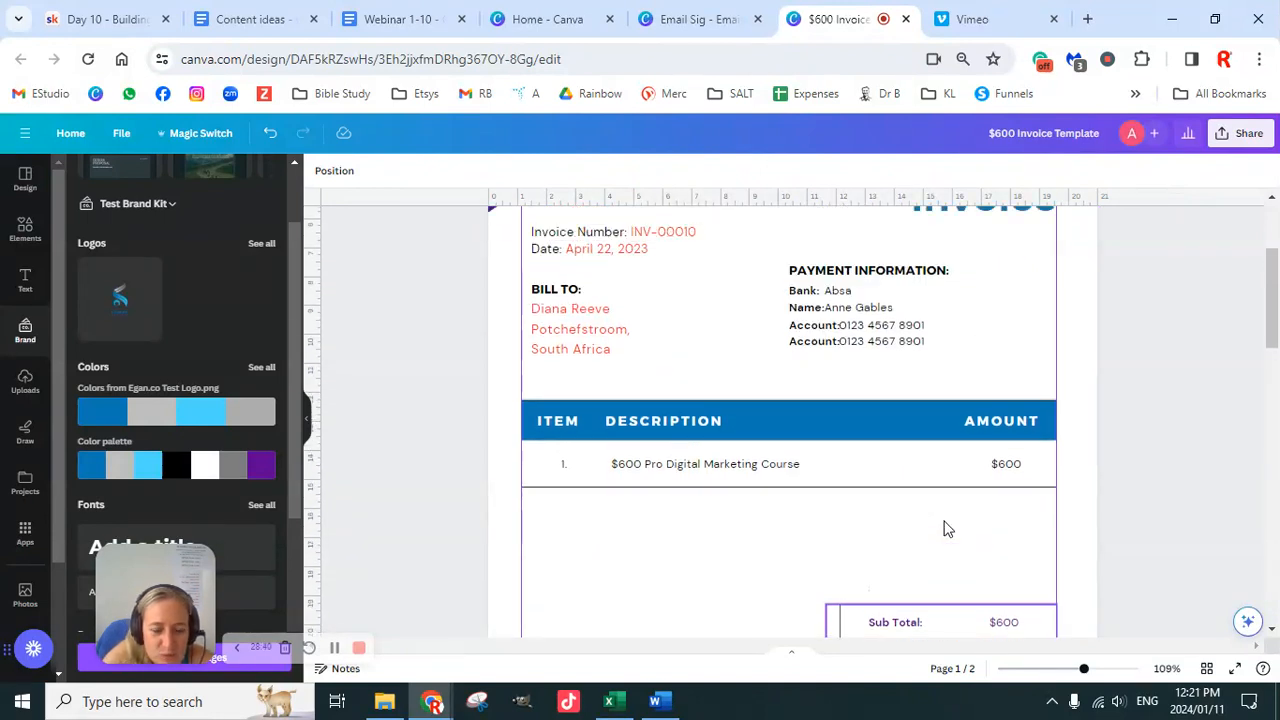
pyautogui.scroll(-1, 990, 502)
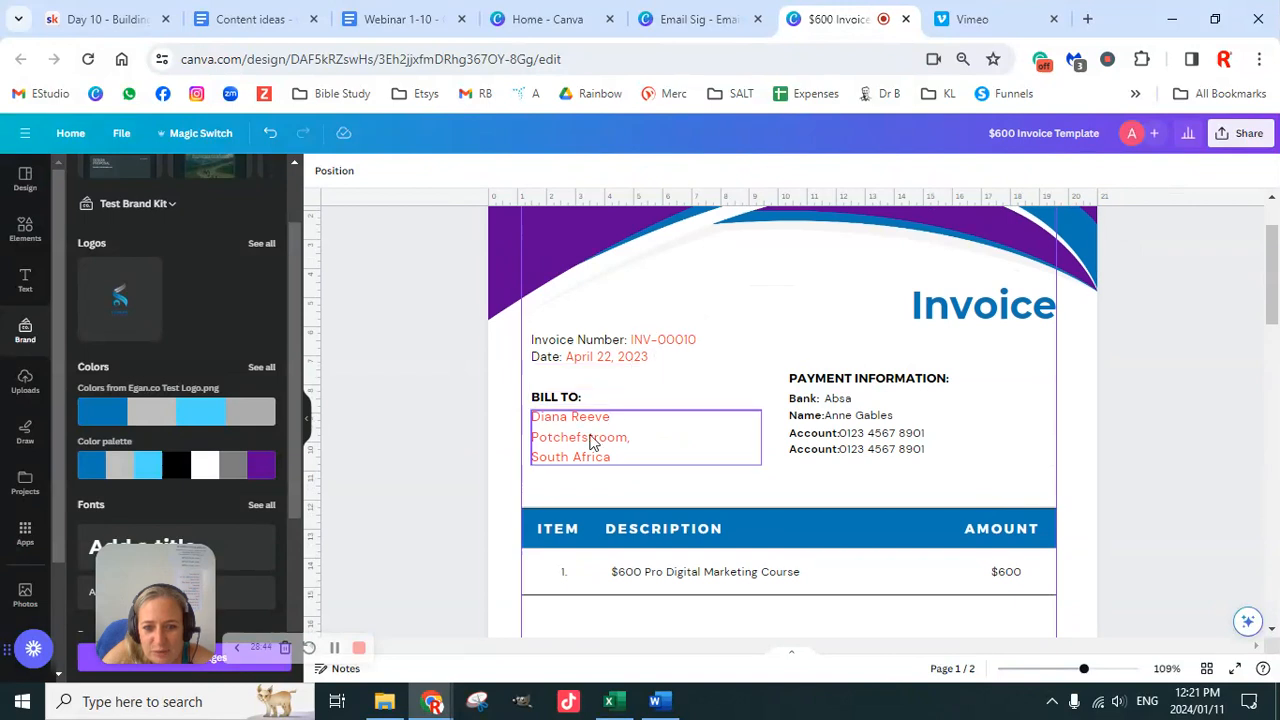
pyautogui.scroll(-4, 886, 497)
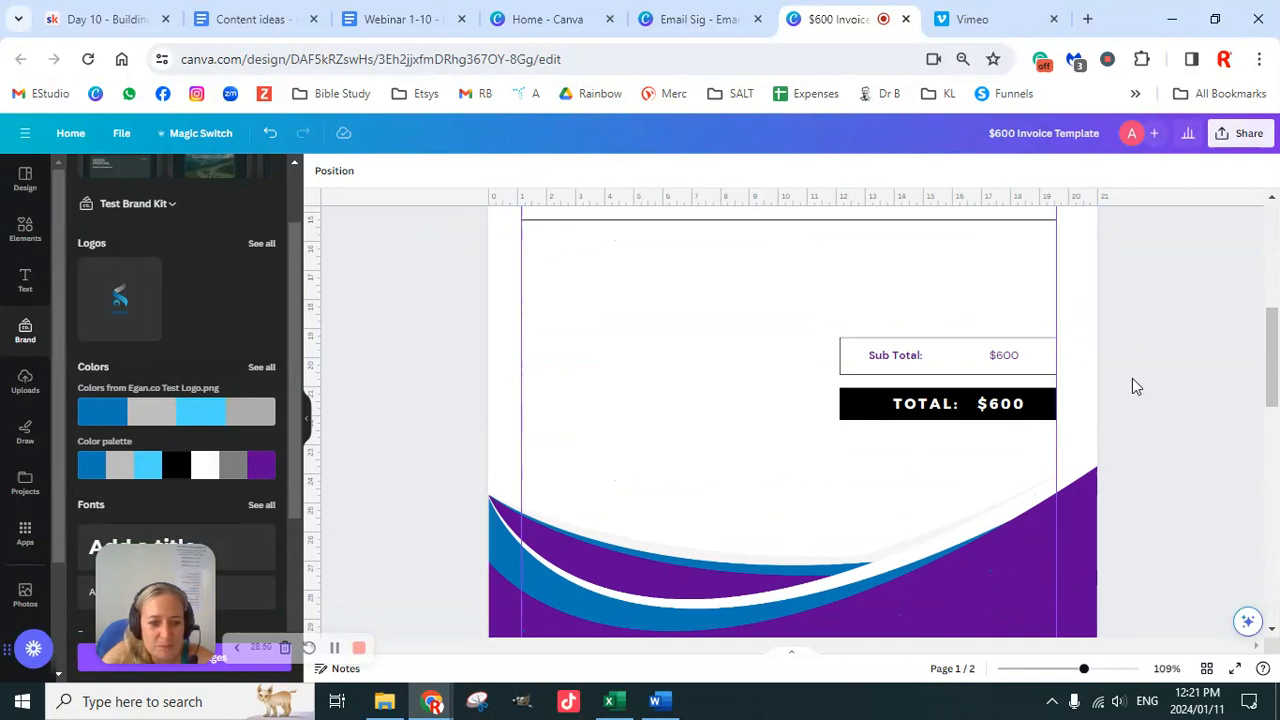
pyautogui.scroll(-5, 1137, 457)
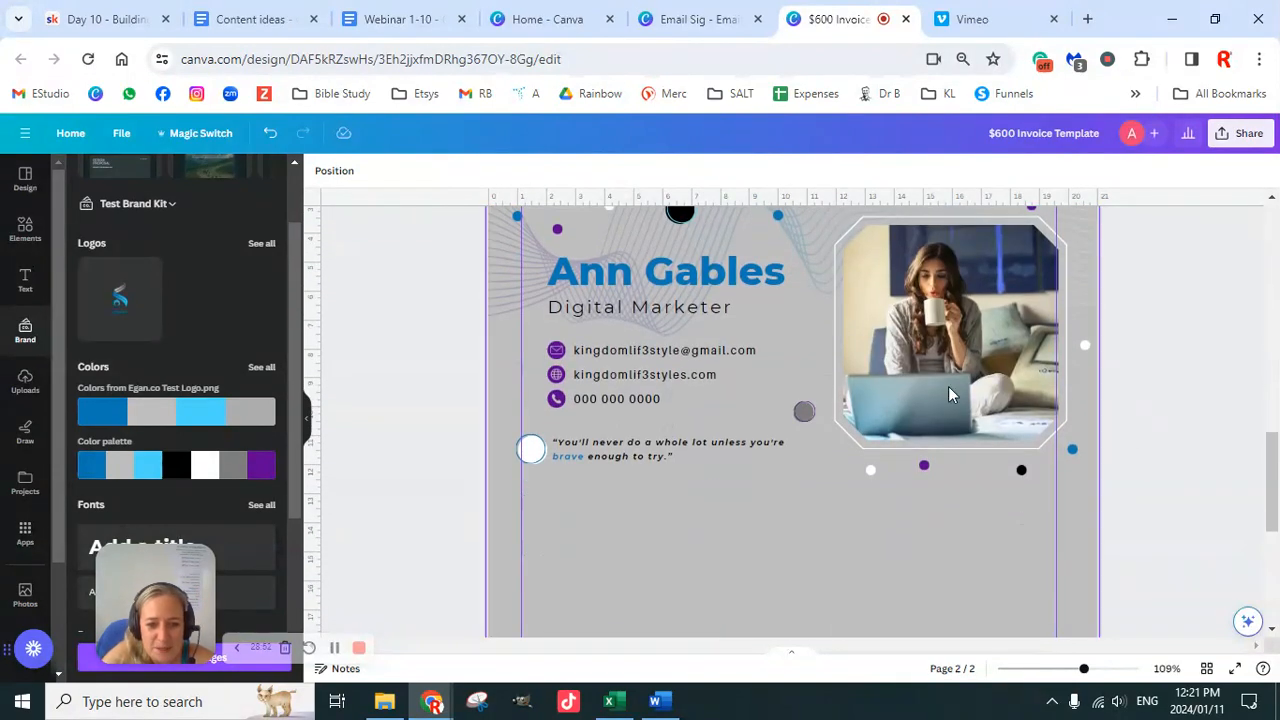
# Step: Copy the business card's quote and circle onto the invoice, placing them above the footer
pyautogui.click(645, 450)
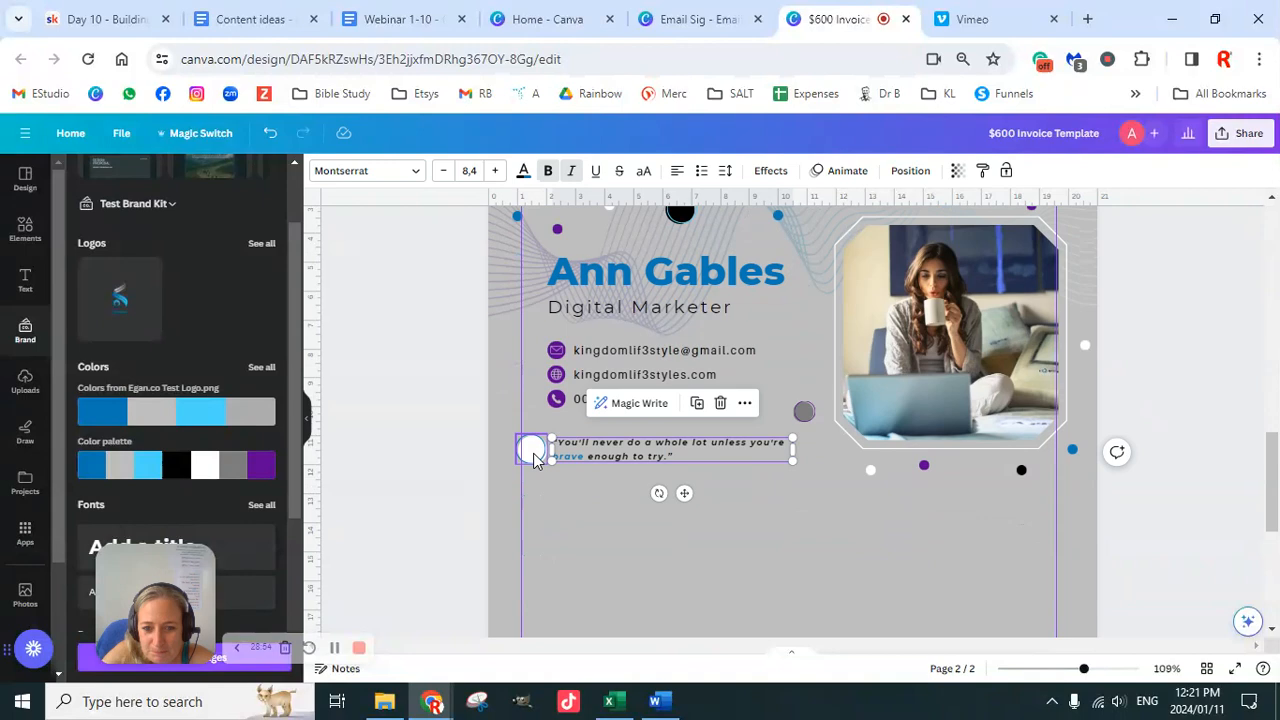
pyautogui.keyDown('shift'); pyautogui.click(531, 449); pyautogui.keyUp('shift')
pyautogui.scroll(4, 1064, 484)
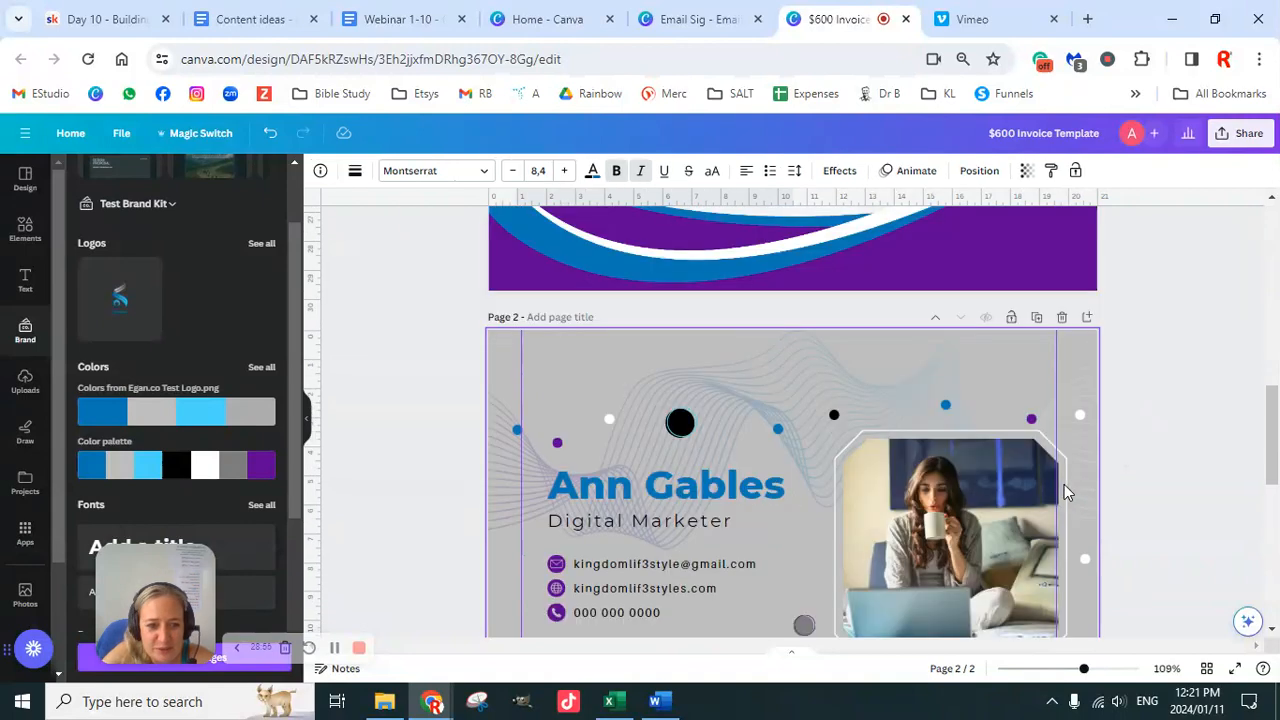
pyautogui.scroll(2, 1064, 484)
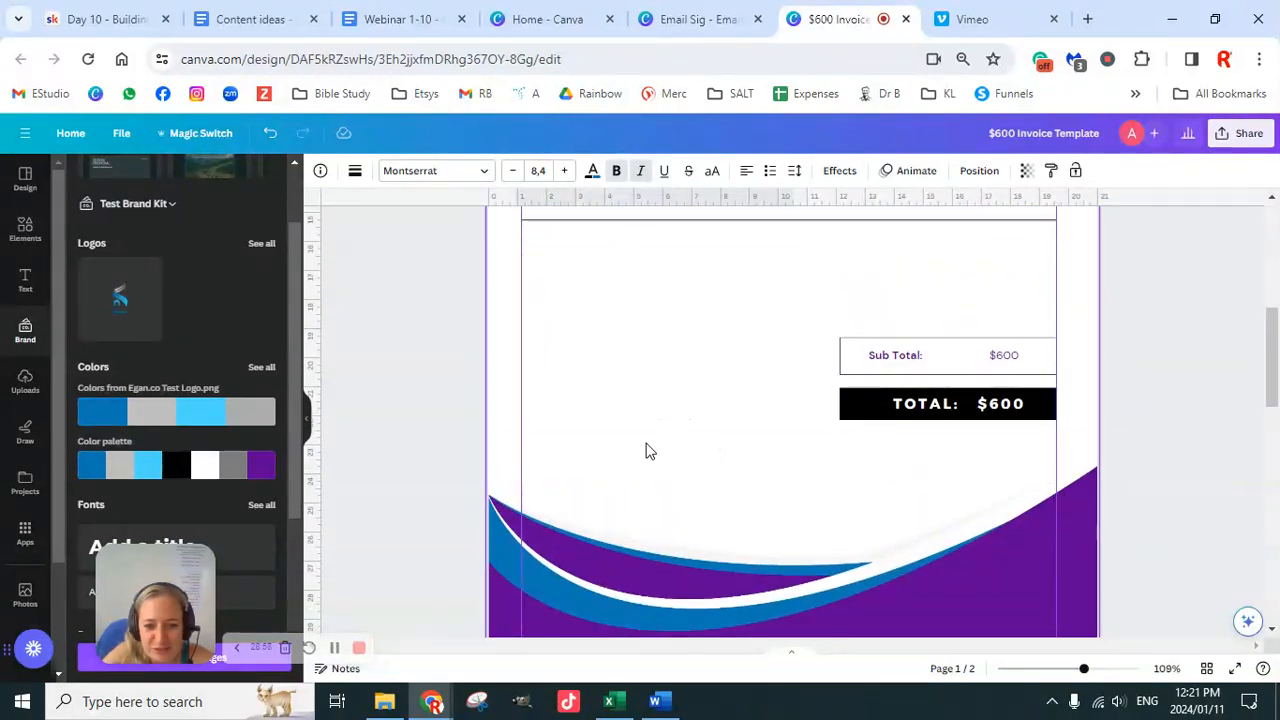
pyautogui.click(645, 468)
pyautogui.hotkey('ctrl', 'v')
pyautogui.moveTo(720, 410); pyautogui.dragTo(726, 488)
pyautogui.click(1158, 442)
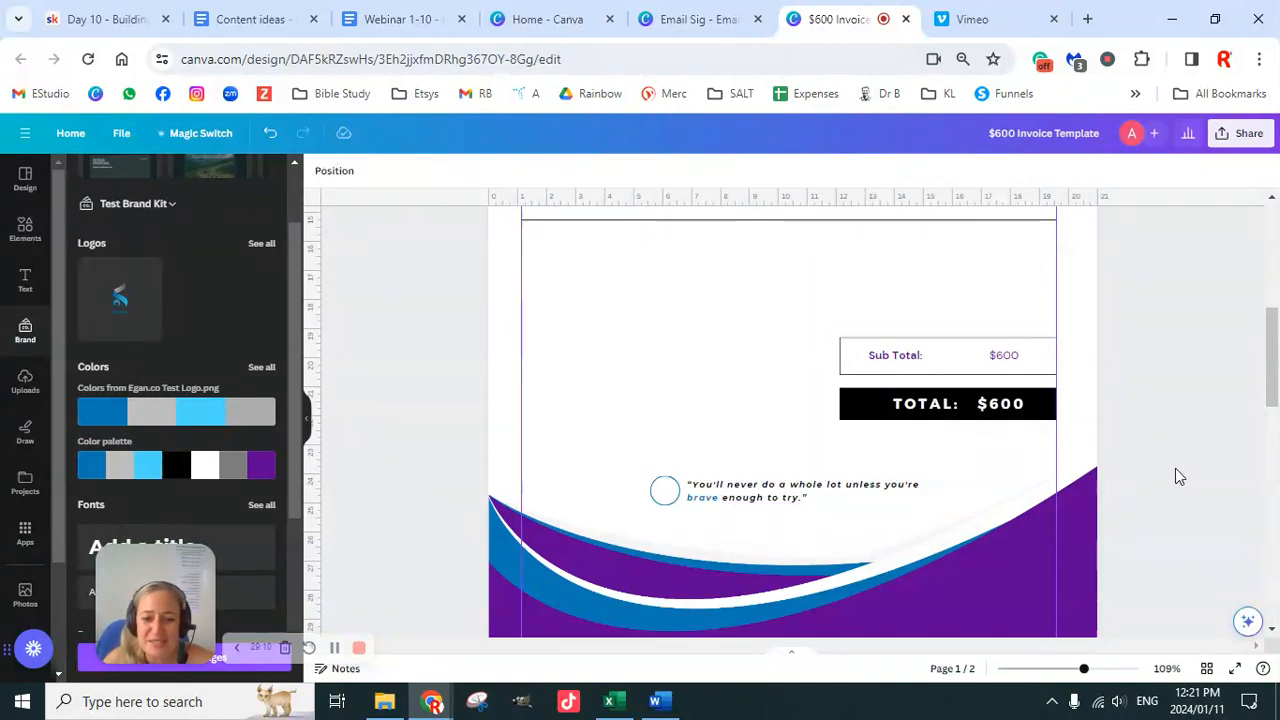
# Step: Left-align the quote and circle group with the item row's number using Position > Align Left
pyautogui.click(668, 494)
pyautogui.click(744, 498)
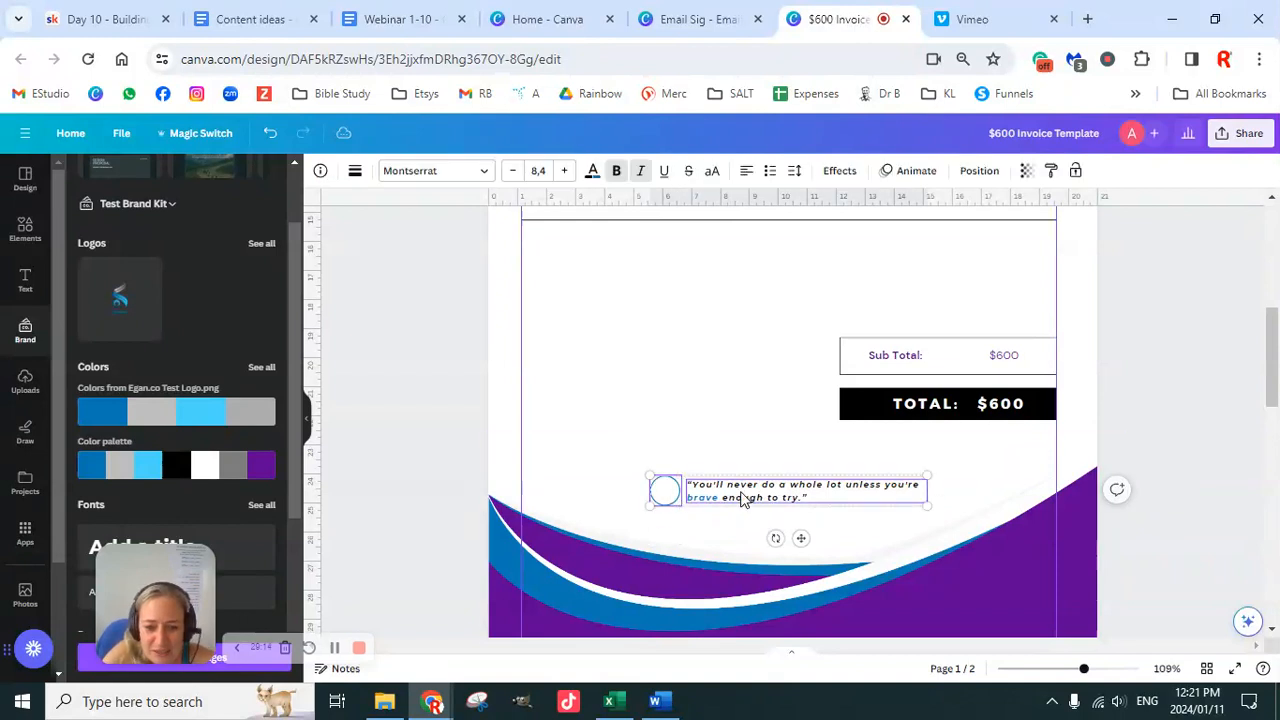
pyautogui.moveTo(1084, 668); pyautogui.dragTo(1064, 670)
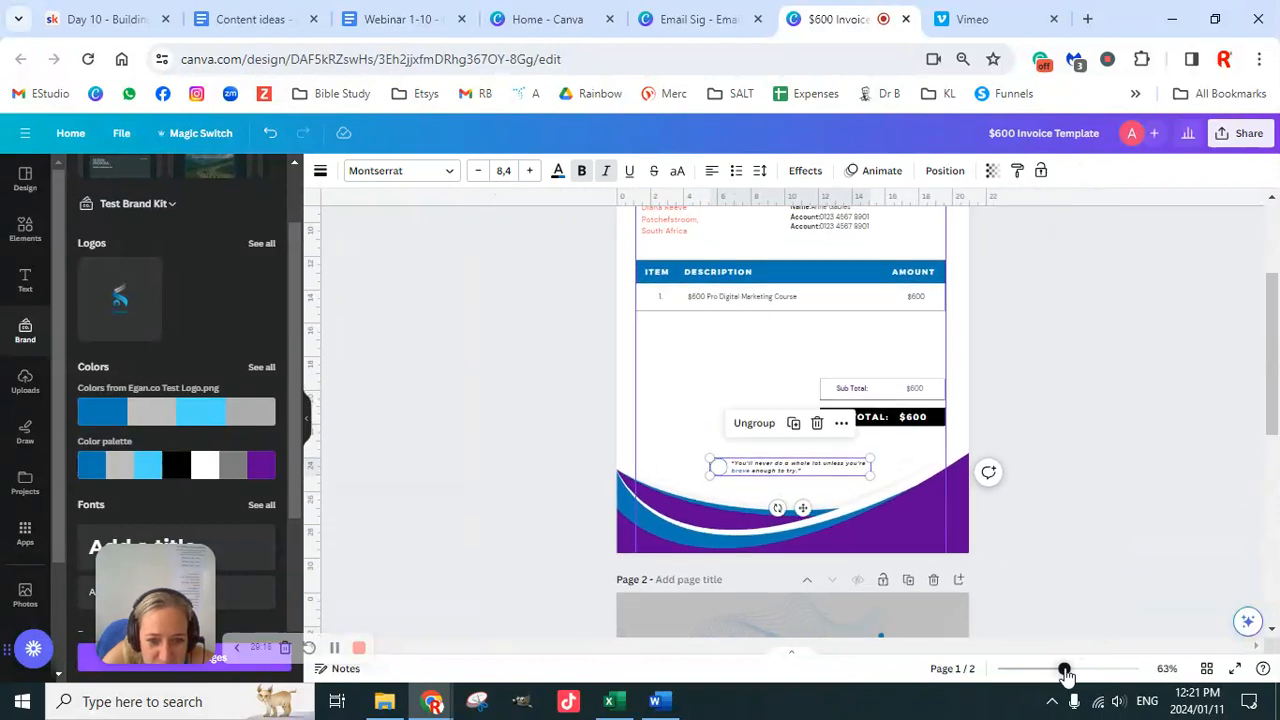
pyautogui.click(662, 300)
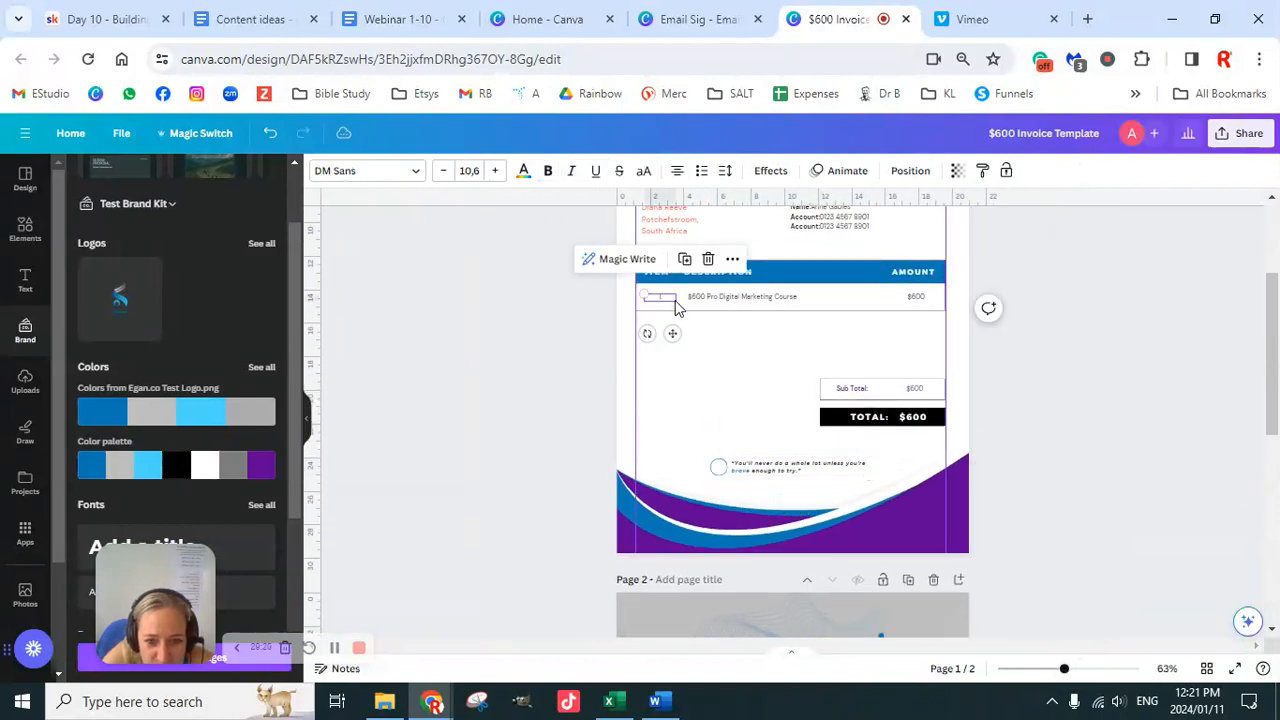
pyautogui.keyDown('shift'); pyautogui.click(763, 471); pyautogui.keyUp('shift')
pyautogui.click(967, 177)
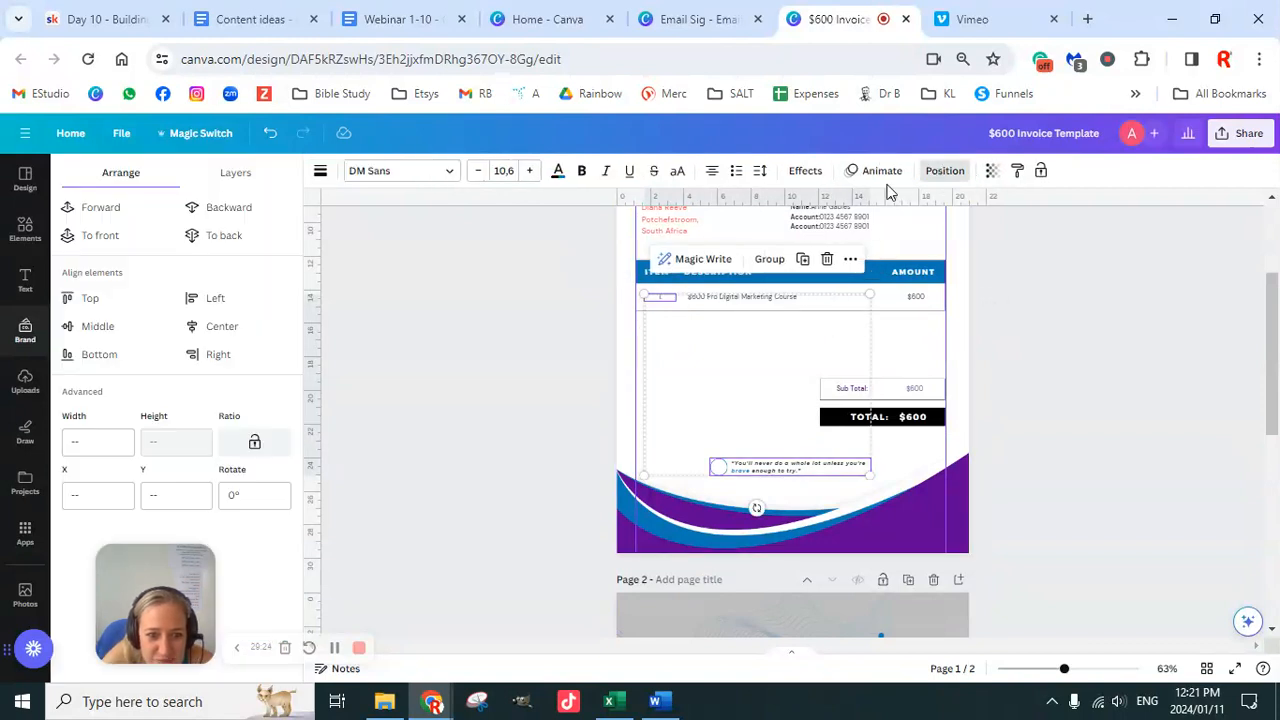
pyautogui.click(197, 297)
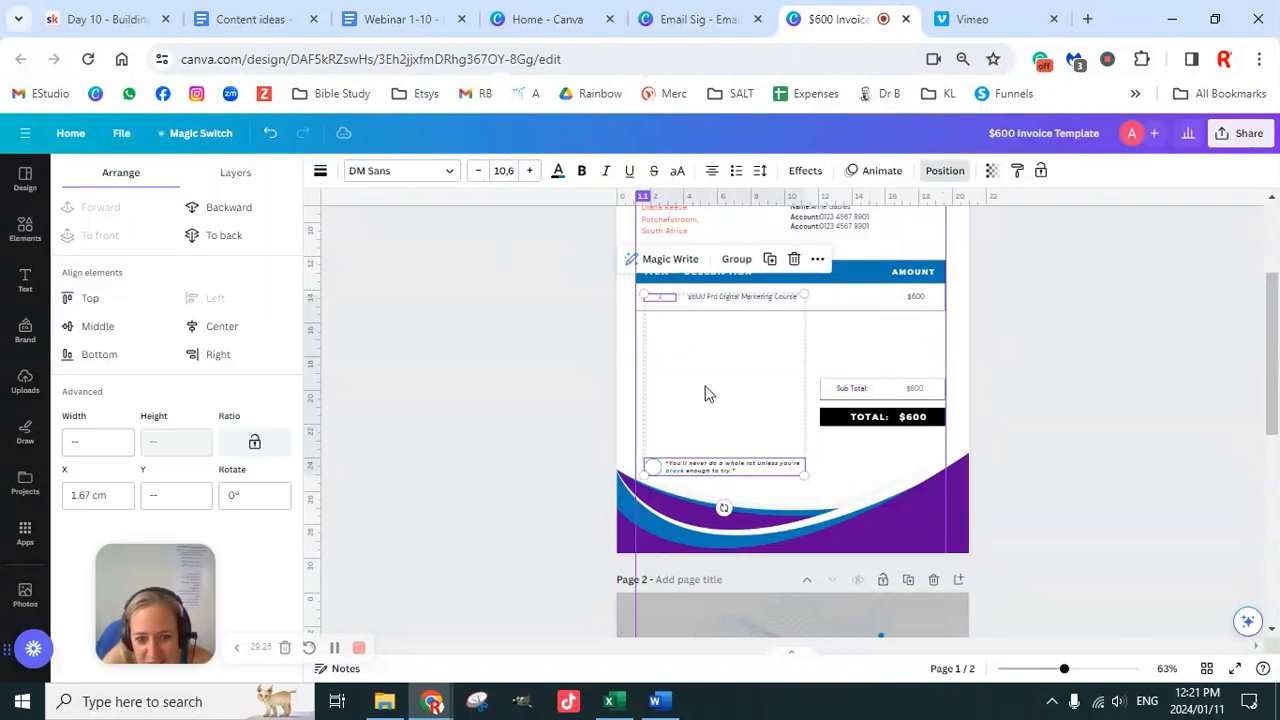
pyautogui.click(1060, 463)
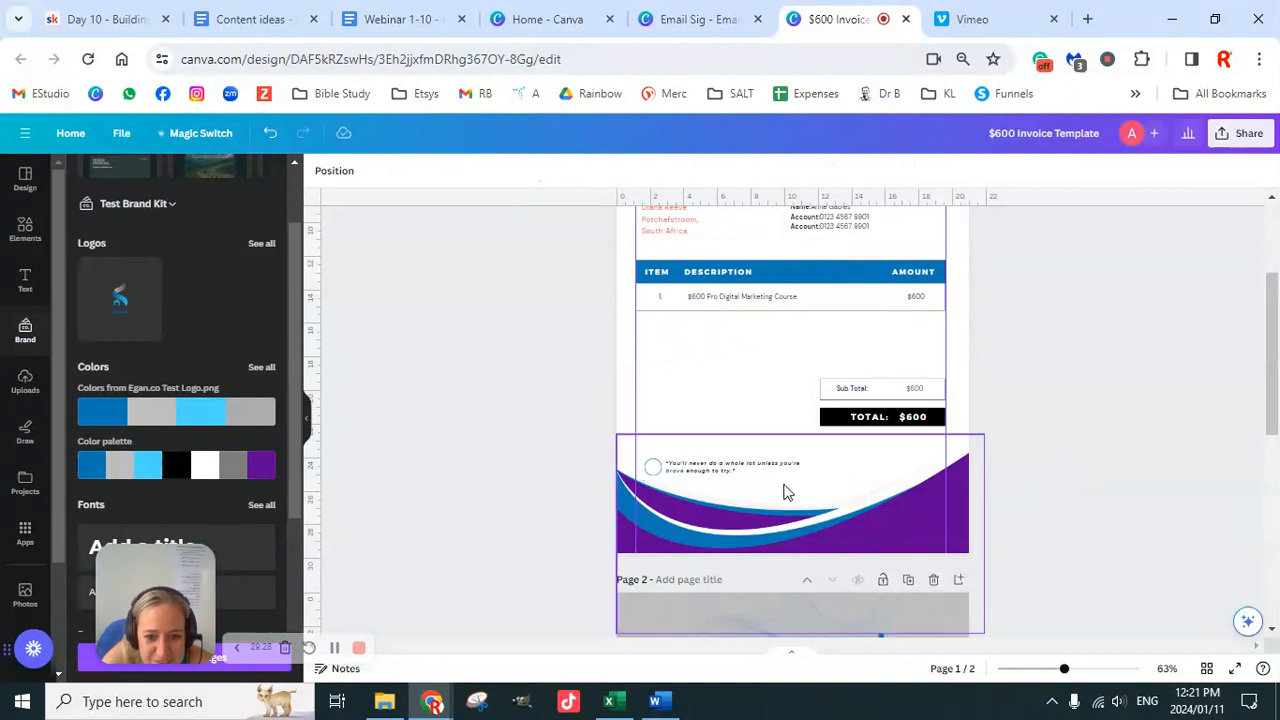
# Step: Raise the quote slightly so it sits clear of the purple footer wave
pyautogui.click(752, 481)
pyautogui.moveTo(750, 478); pyautogui.dragTo(754, 455)
pyautogui.click(1106, 439)
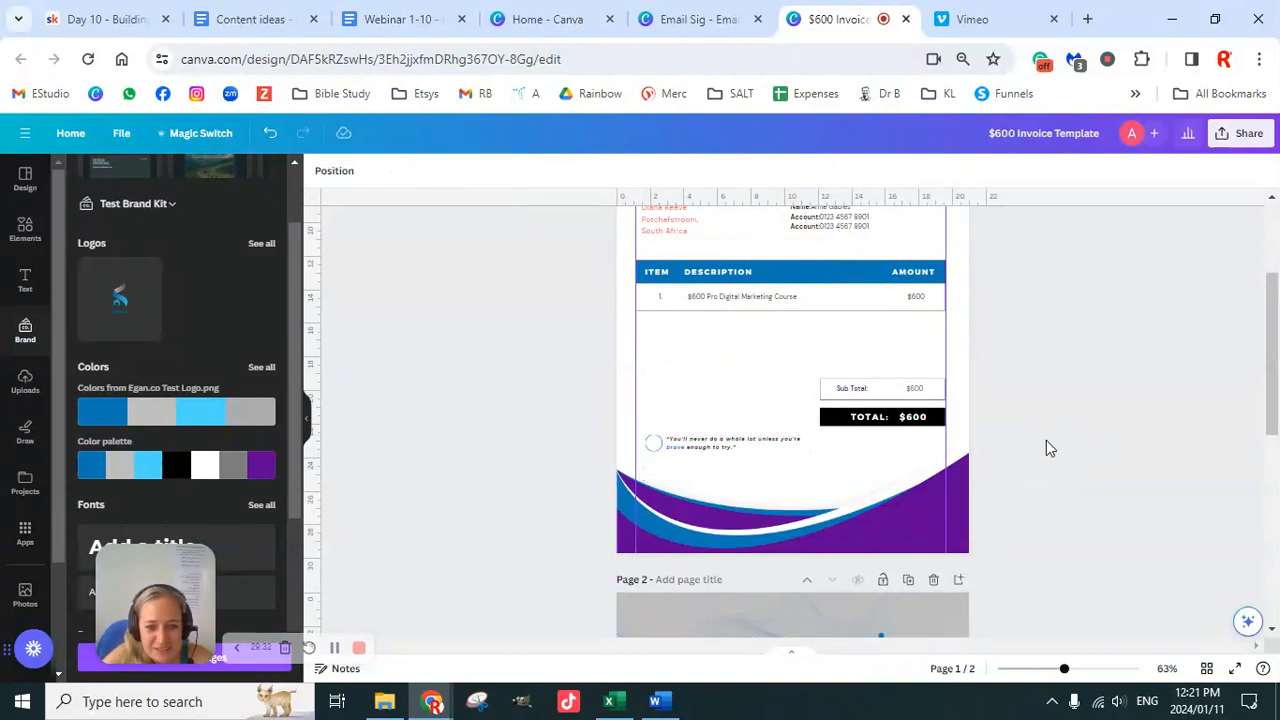
pyautogui.scroll(2, 1046, 440)
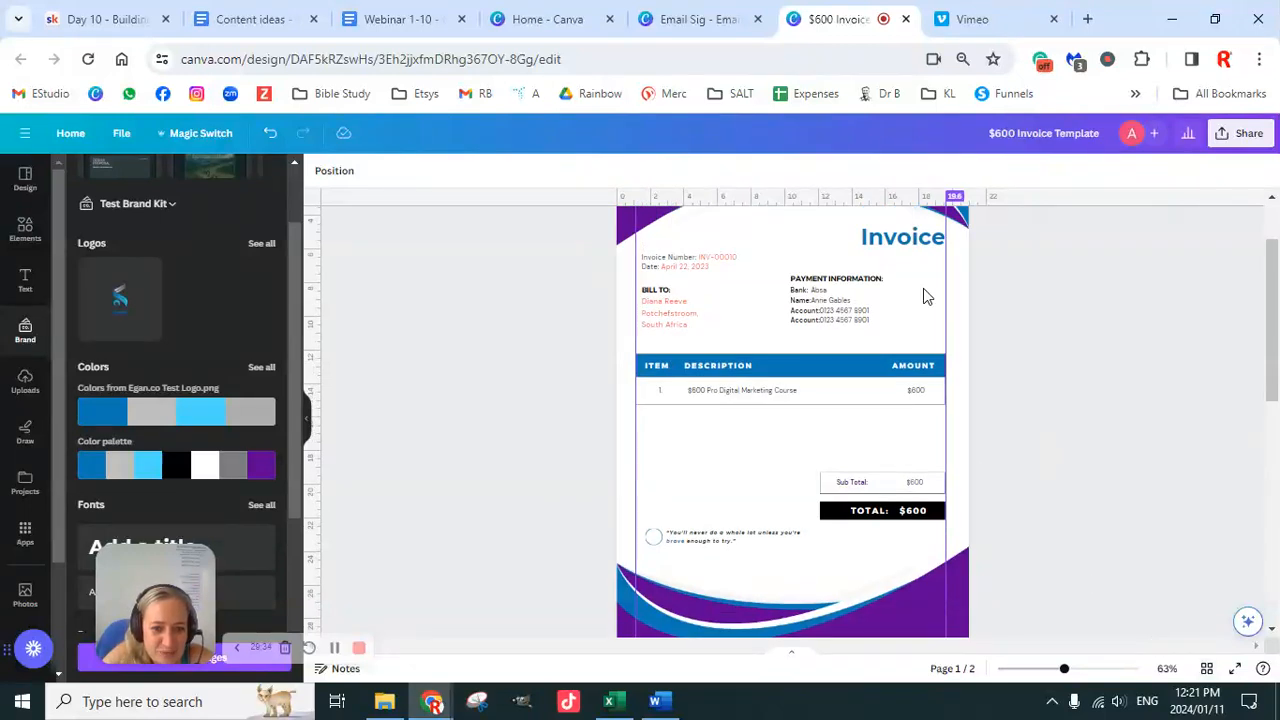
pyautogui.click(953, 370)
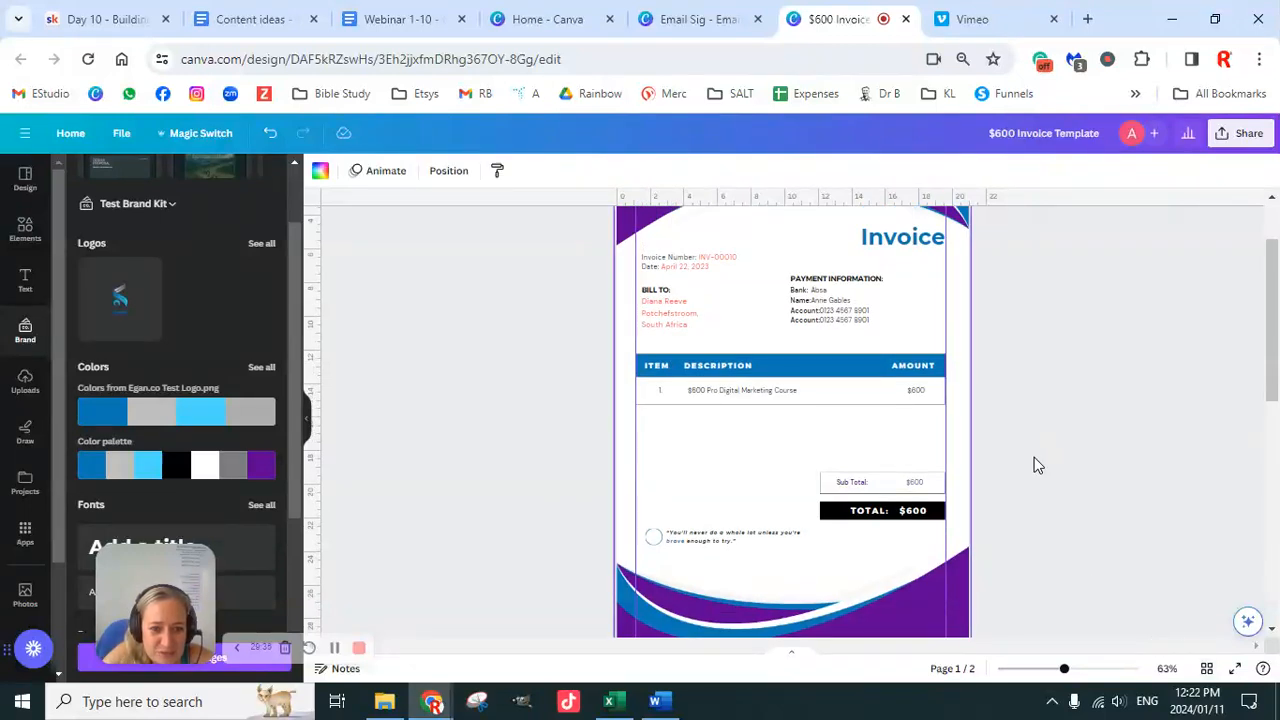
pyautogui.click(1235, 670)
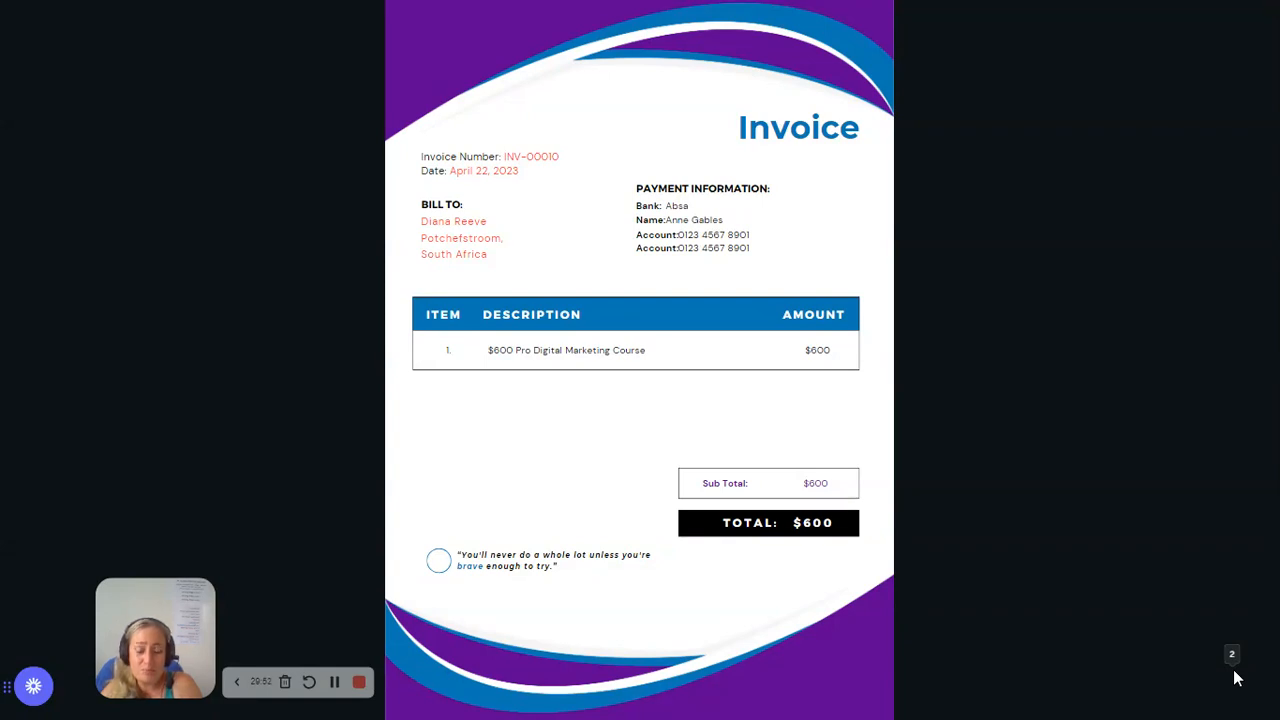
pyautogui.moveTo(1234, 676)
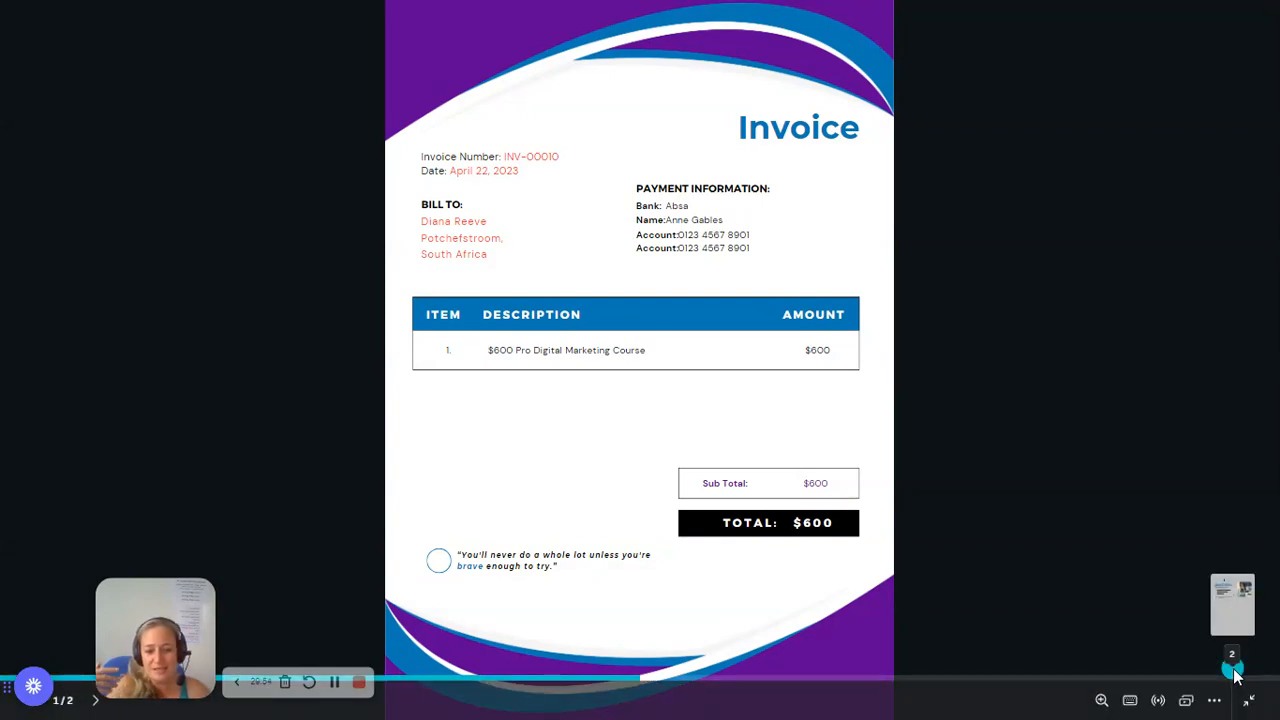
pyautogui.press('Escape')
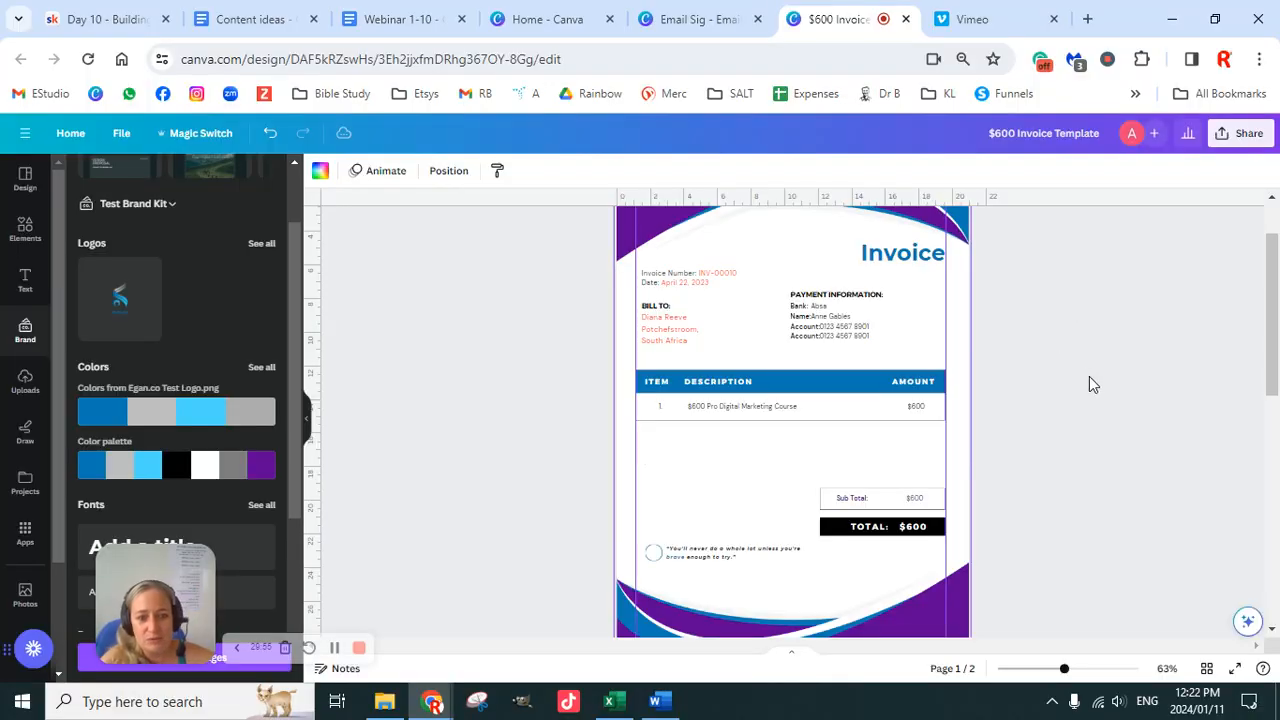
# Step: Delete and restore the business card page, undoing a stray grey background on the invoice
pyautogui.scroll(-5, 1091, 378)
pyautogui.scroll(2, 1070, 440)
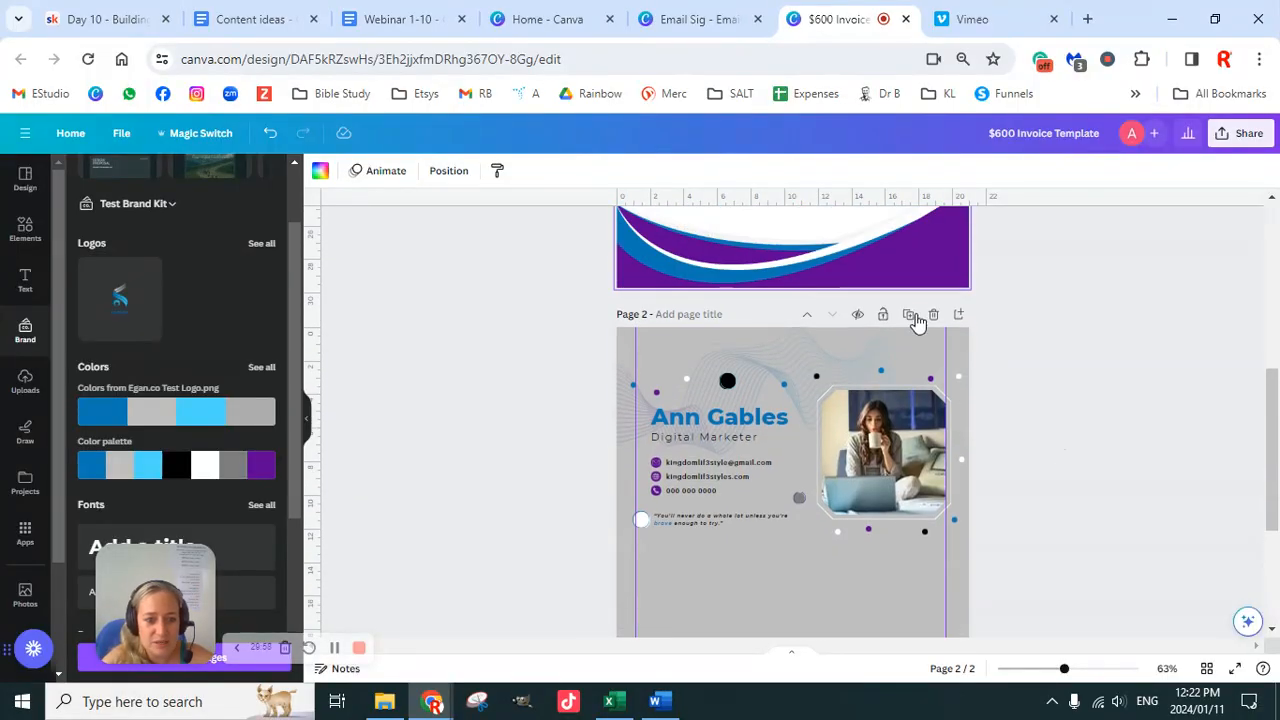
pyautogui.click(933, 316)
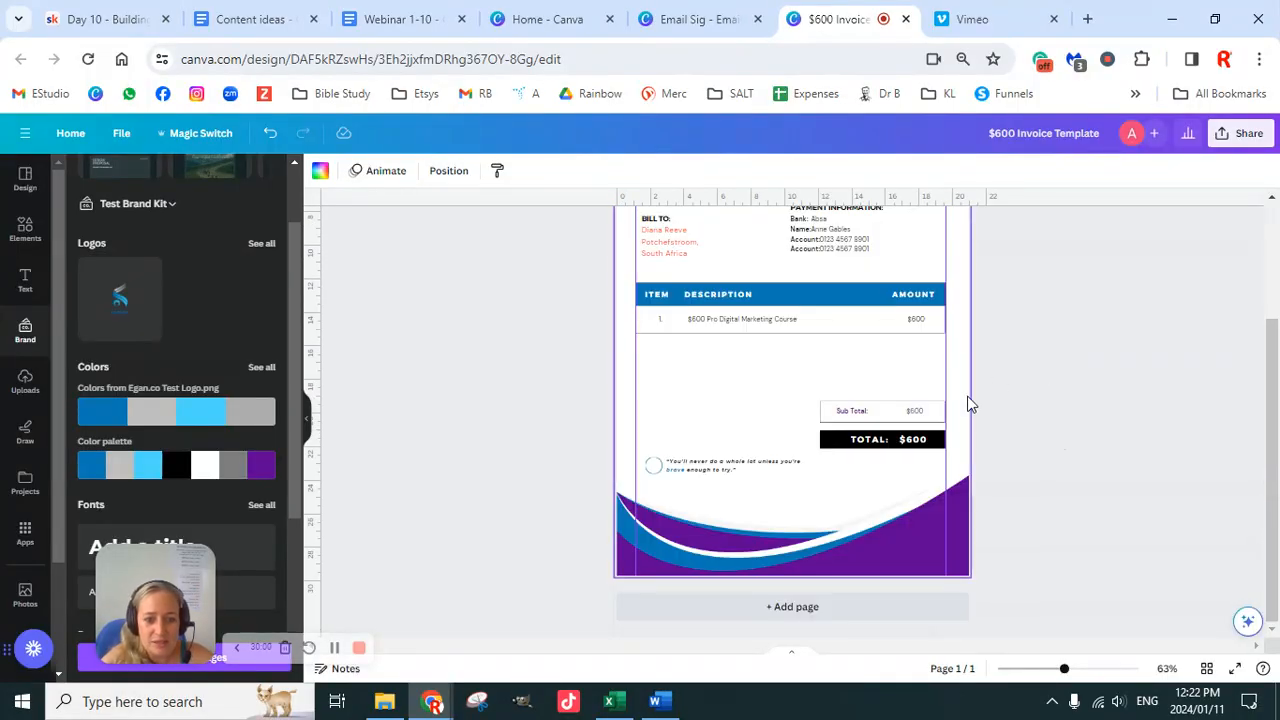
pyautogui.hotkey('ctrl', 'z')
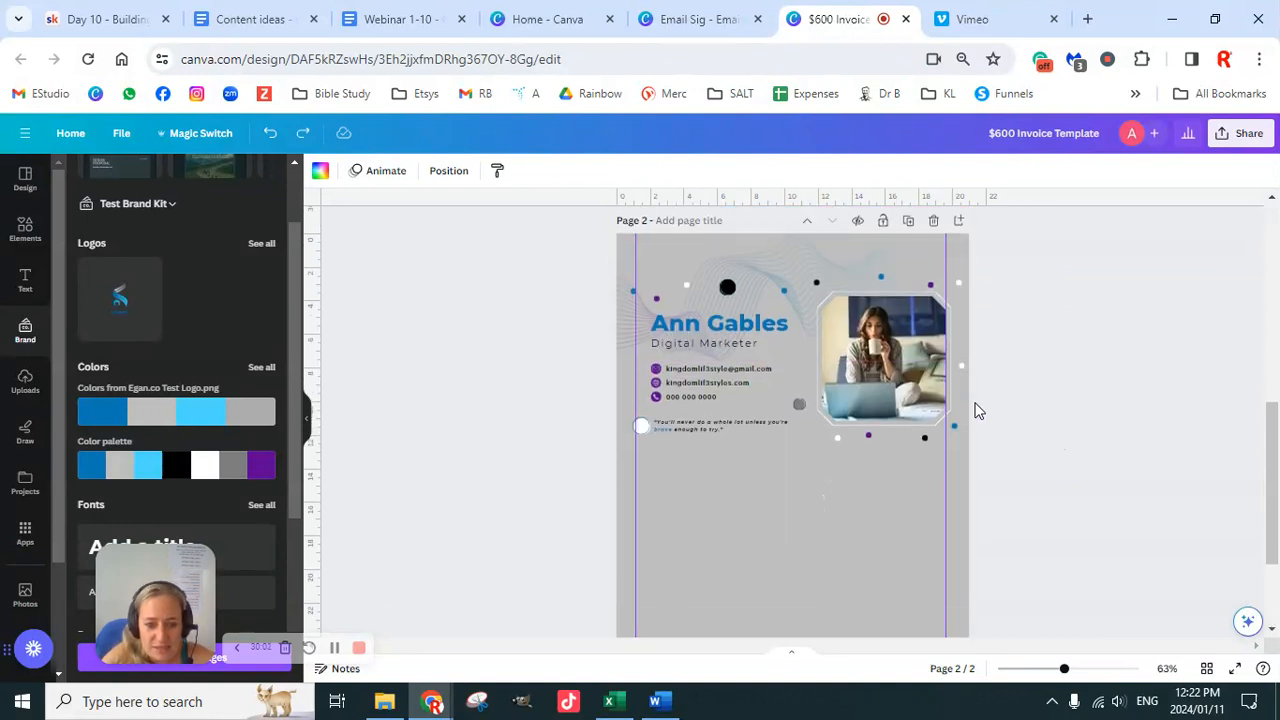
pyautogui.click(713, 372)
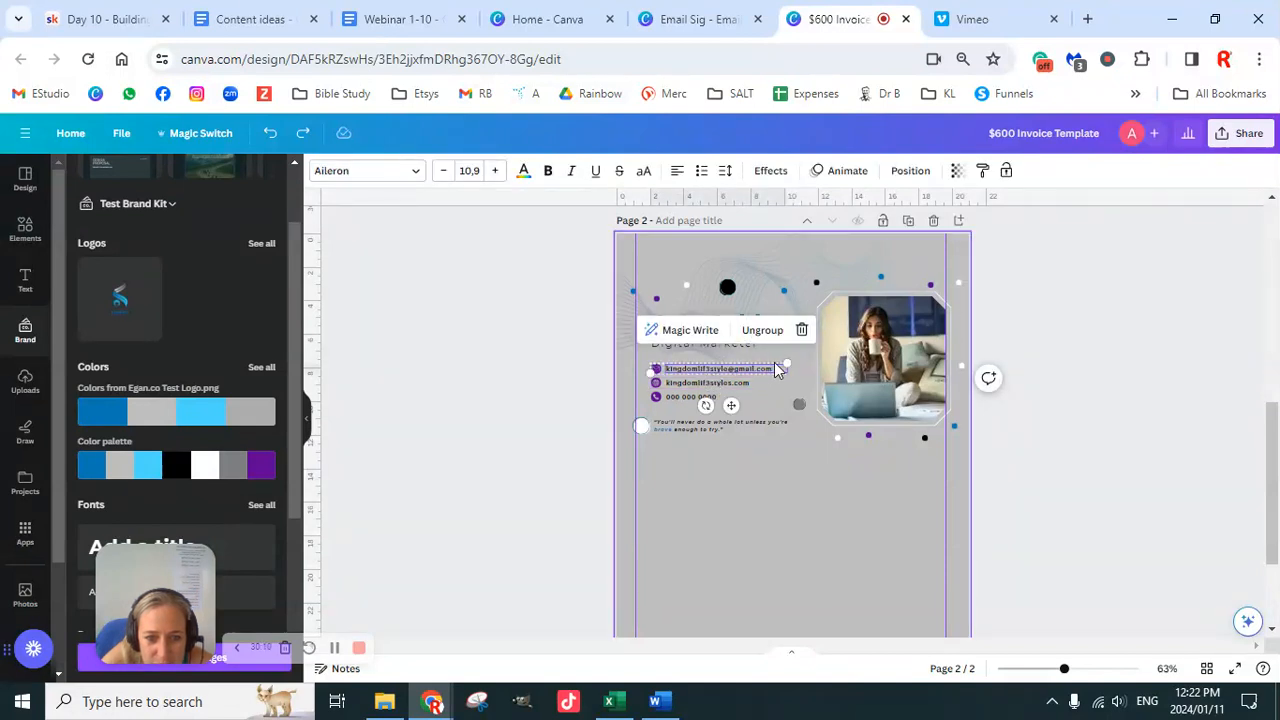
pyautogui.press('Escape')
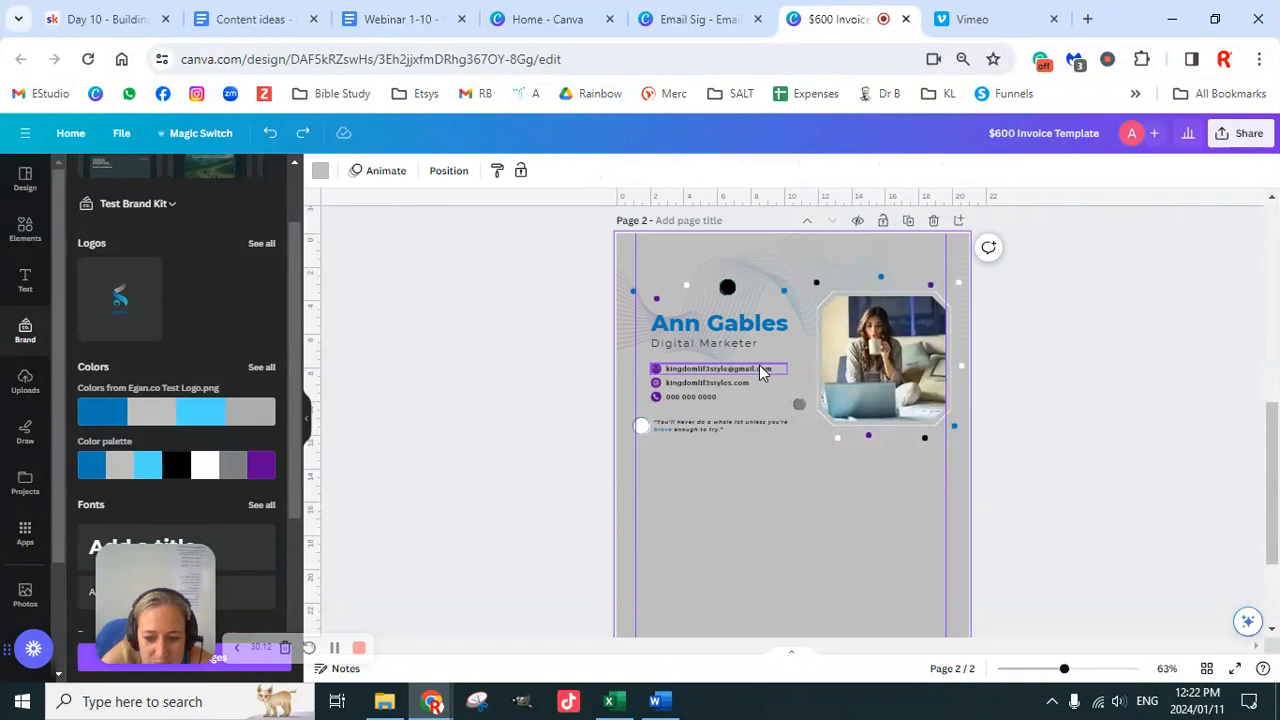
pyautogui.scroll(6, 851, 390)
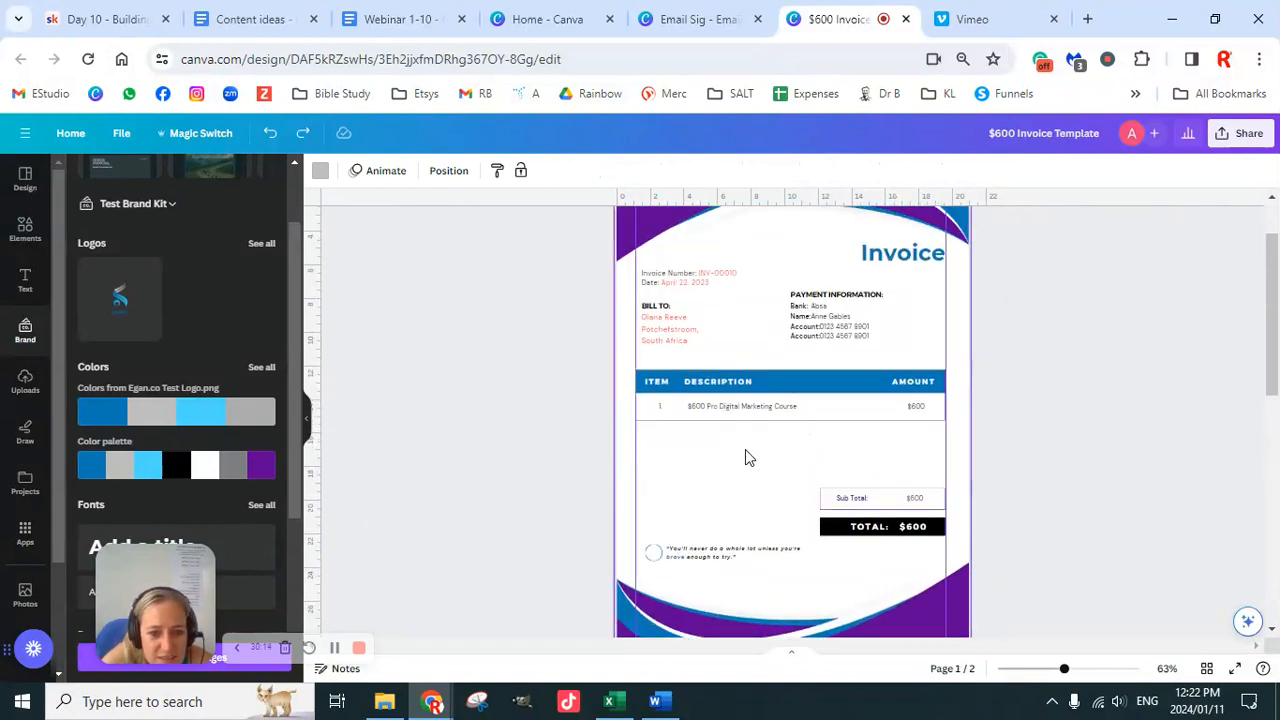
pyautogui.hotkey('ctrl', 'y')
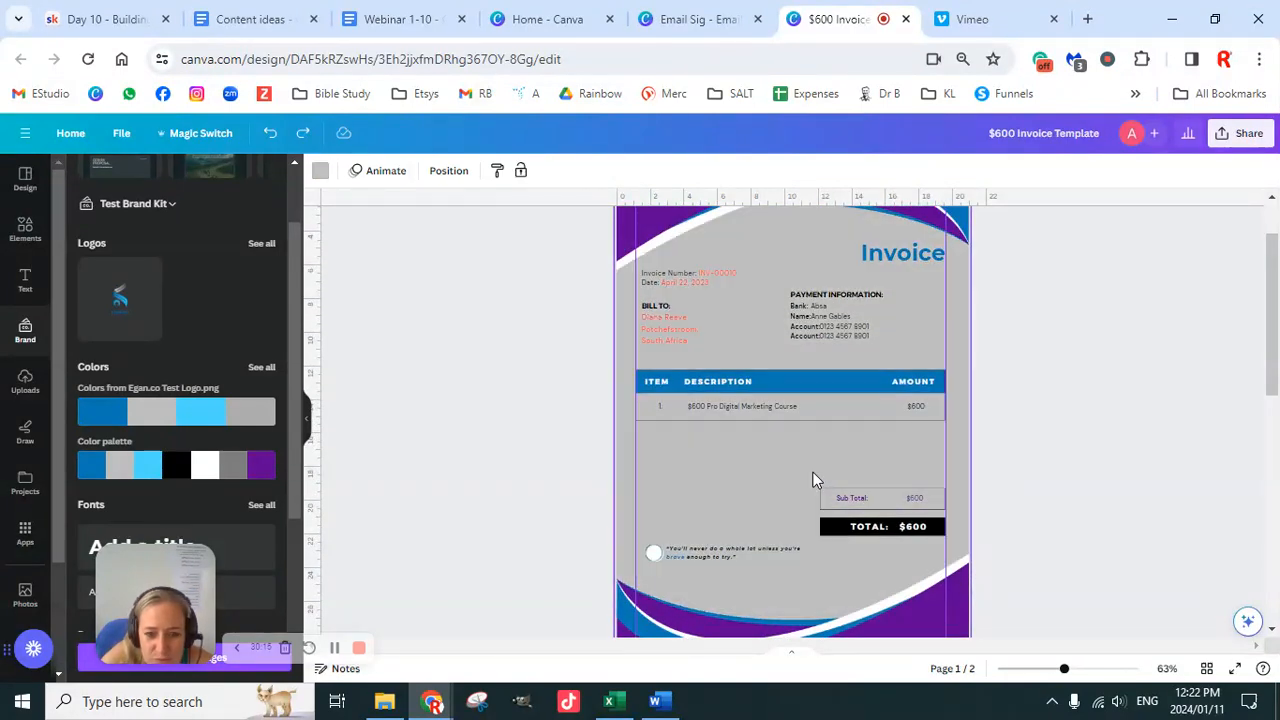
pyautogui.scroll(-3, 874, 443)
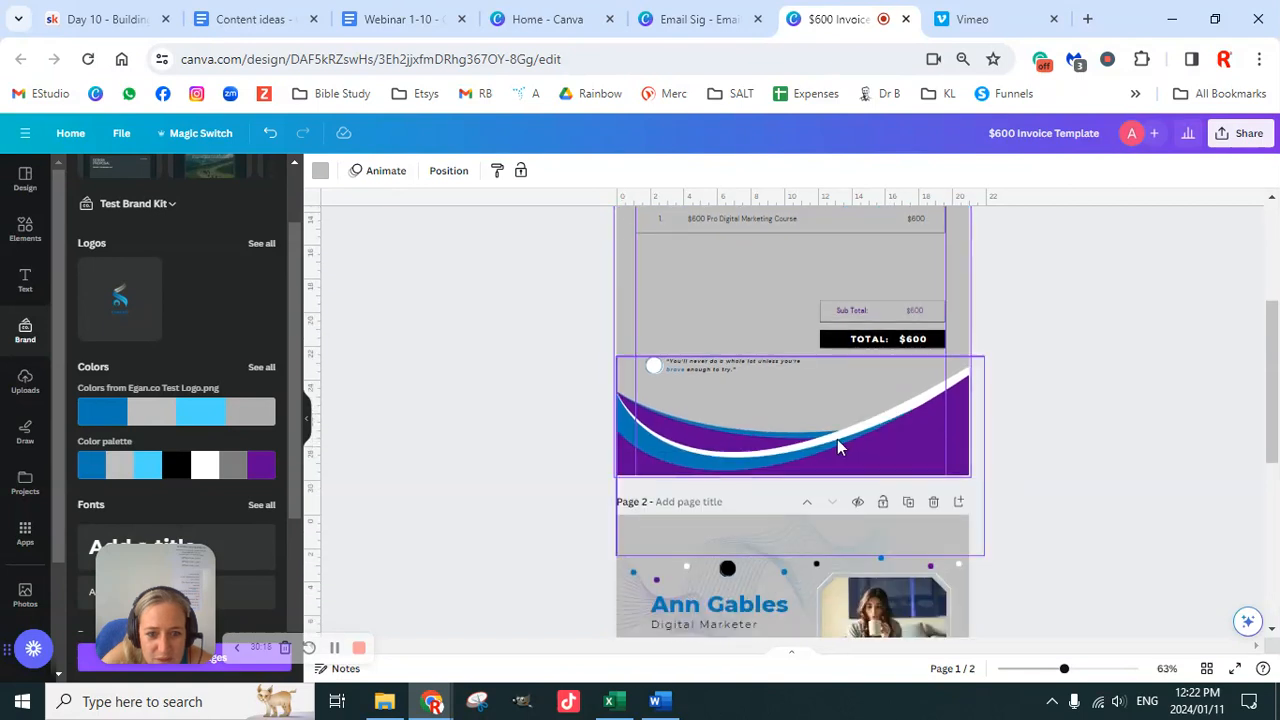
pyautogui.hotkey('ctrl', 'z')
pyautogui.scroll(-4, 784, 458)
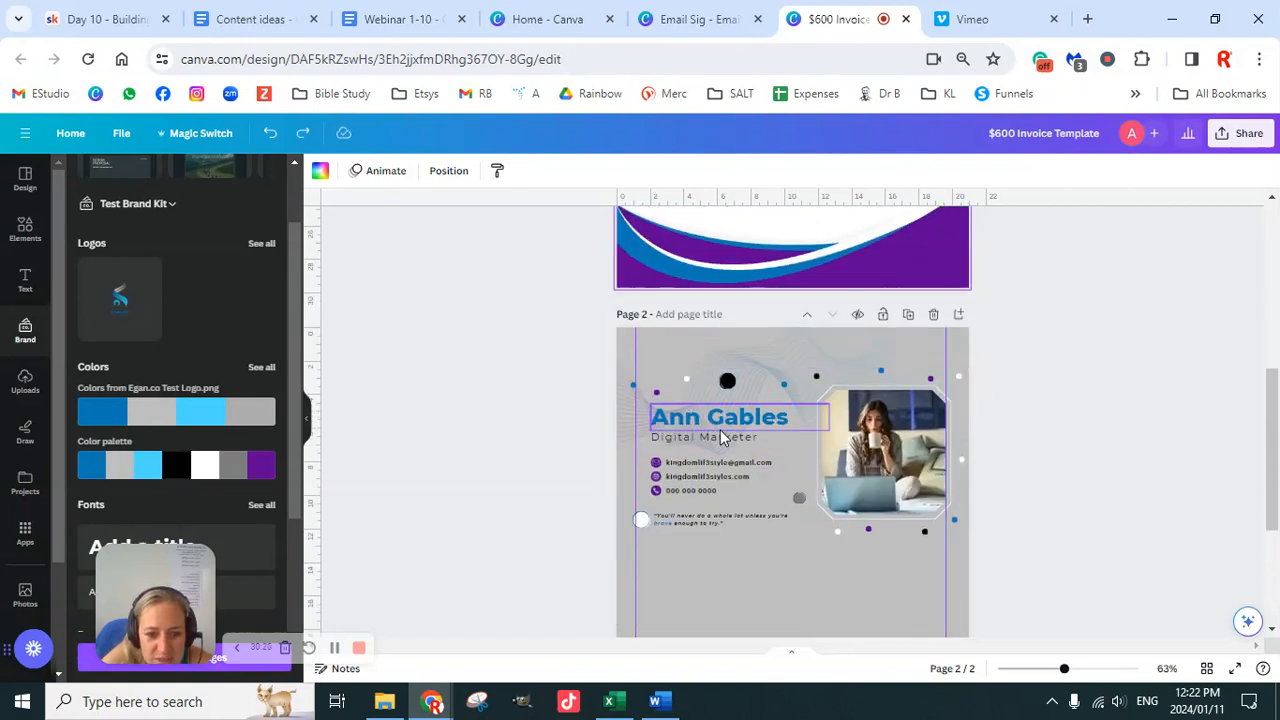
# Step: Paste the business card's email line and icon onto the invoice just below Payment Information
pyautogui.click(696, 462)
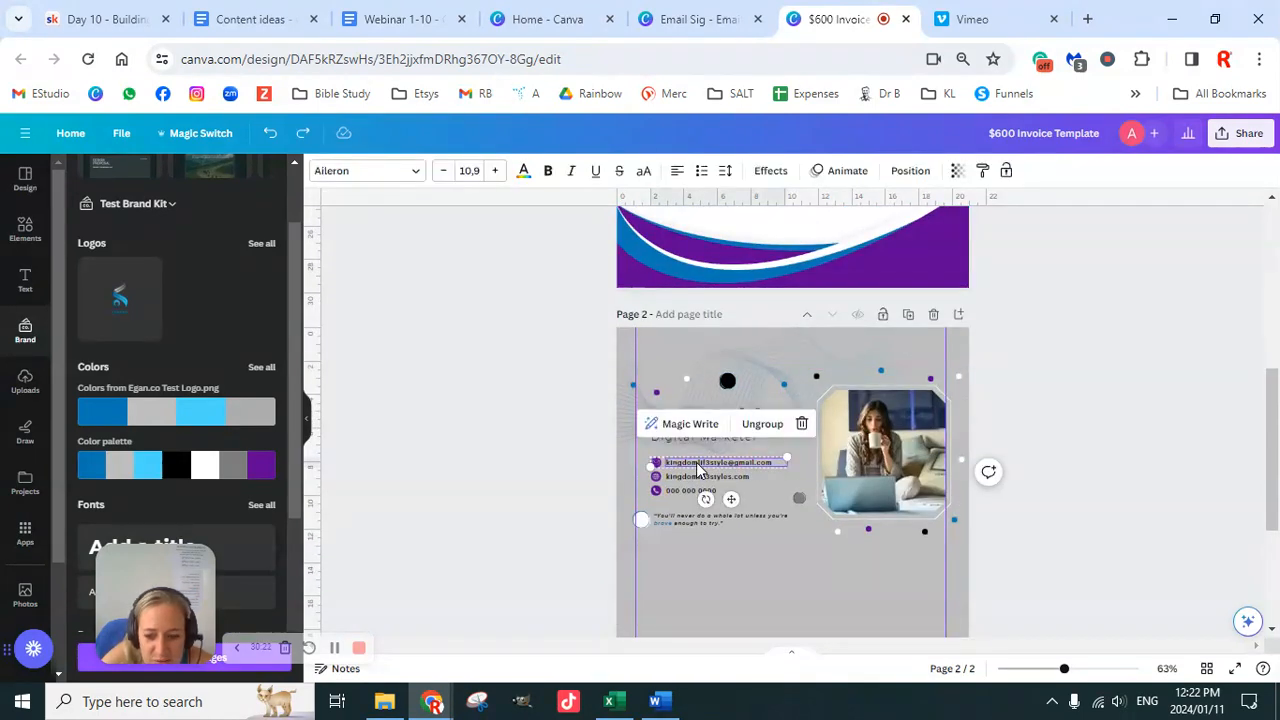
pyautogui.scroll(2, 840, 450)
pyautogui.scroll(1, 840, 450)
pyautogui.click(739, 428)
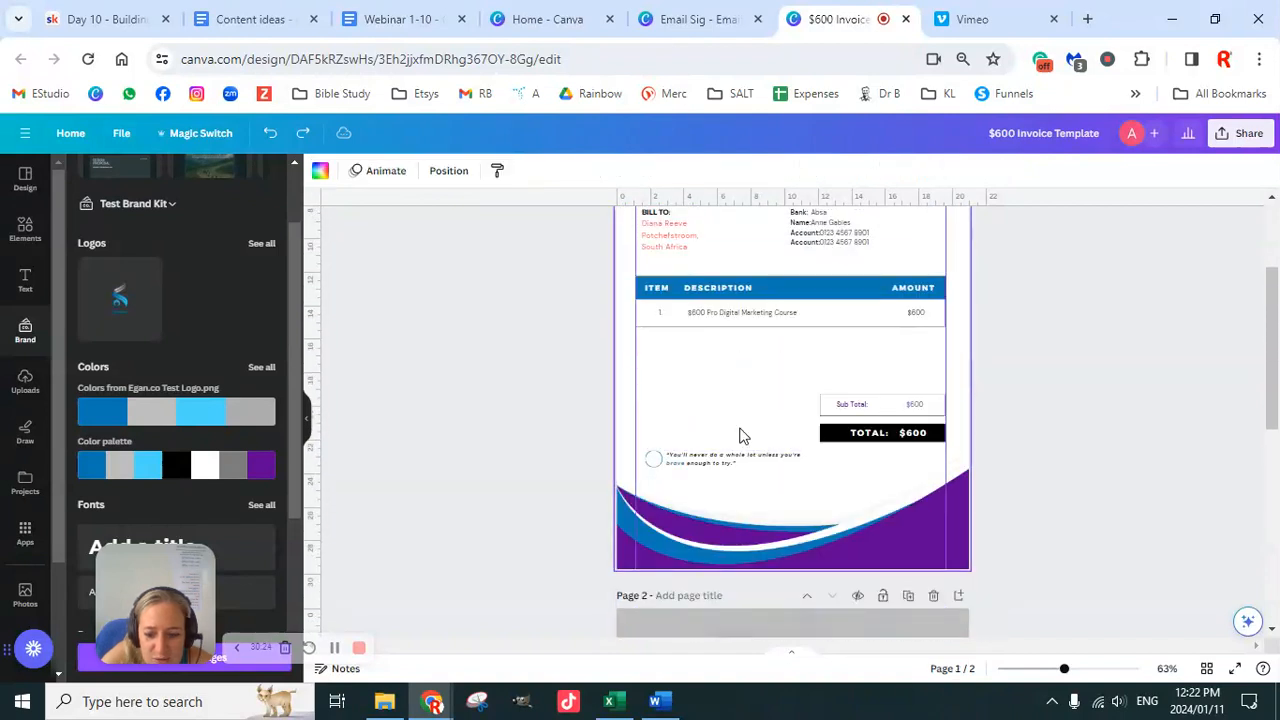
pyautogui.hotkey('ctrl', 'v')
pyautogui.scroll(2, 760, 400)
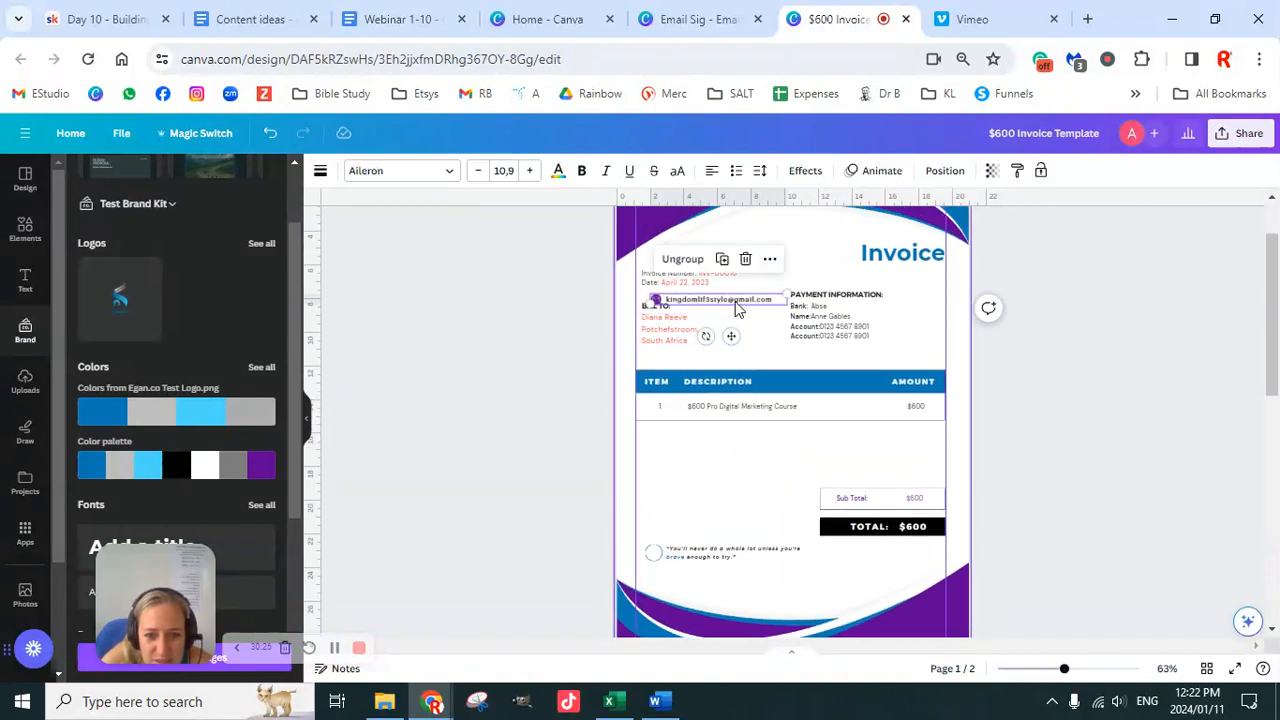
pyautogui.moveTo(738, 302); pyautogui.dragTo(874, 355)
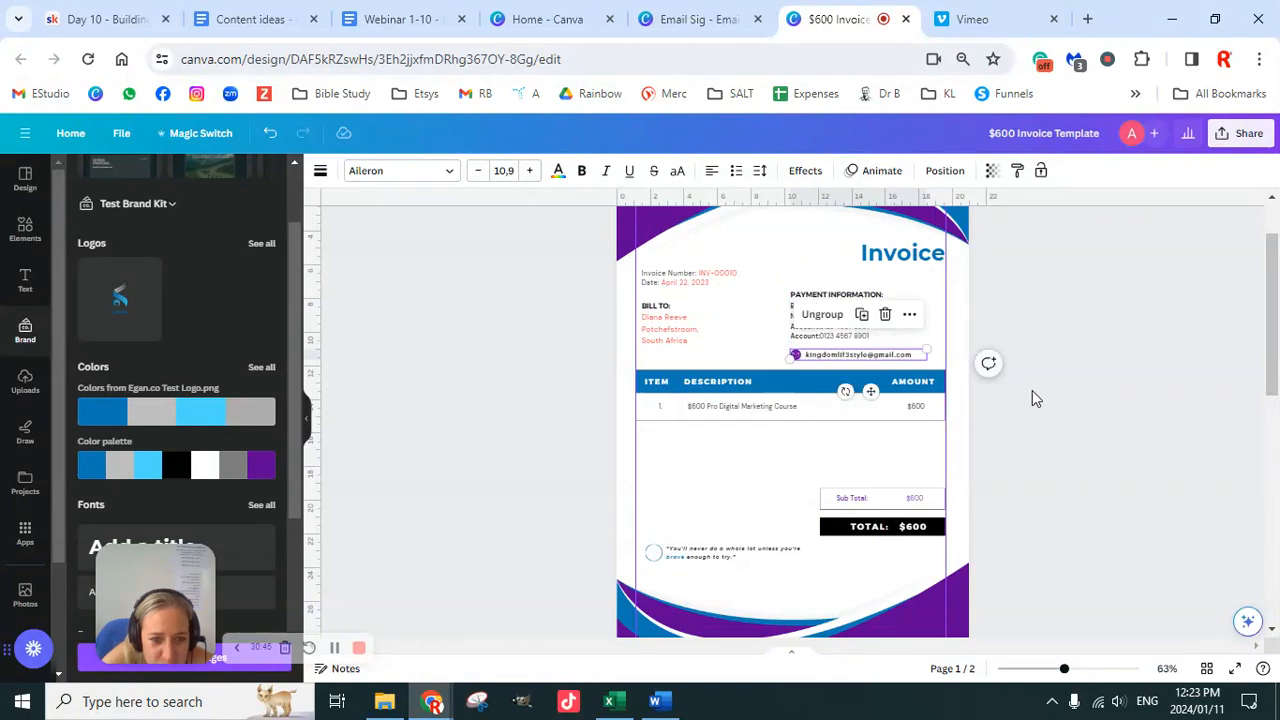
pyautogui.click(1131, 400)
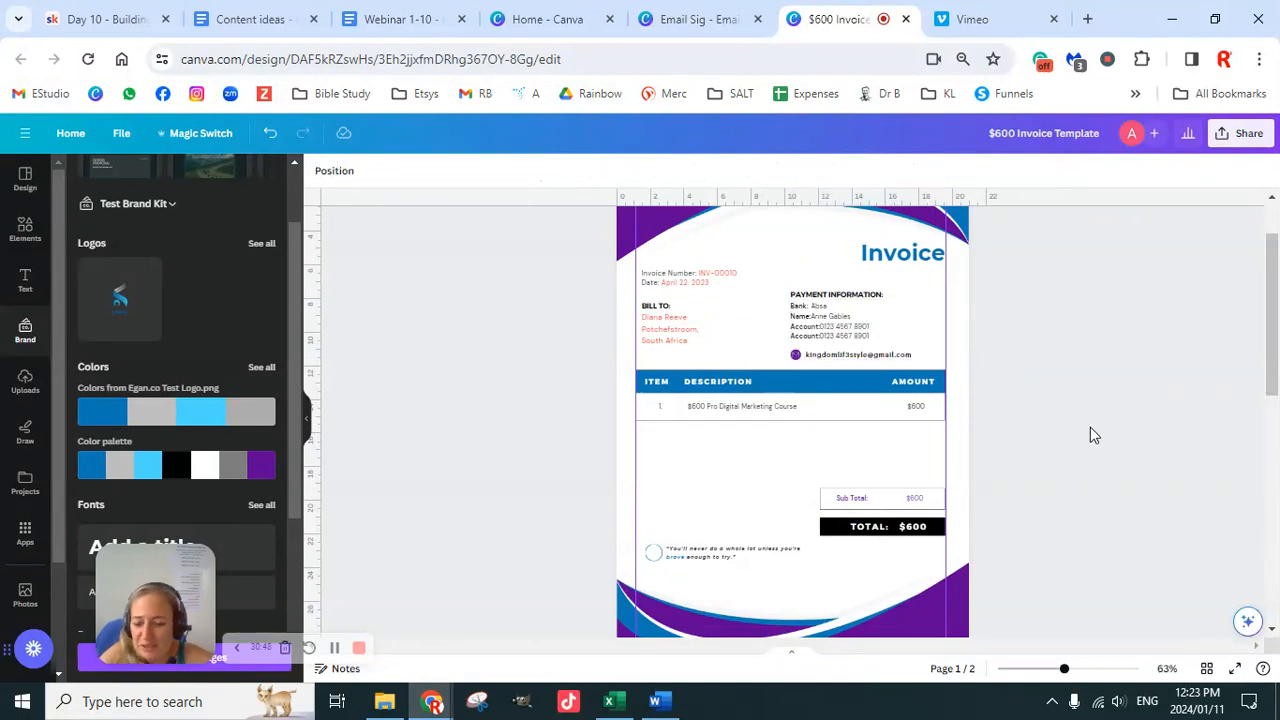
# Step: Delete the Sub Total label and its amount
pyautogui.scroll(-2, 1000, 492)
pyautogui.moveTo(1034, 294); pyautogui.dragTo(890, 290)
pyautogui.click(1072, 329)
pyautogui.scroll(2, 1054, 420)
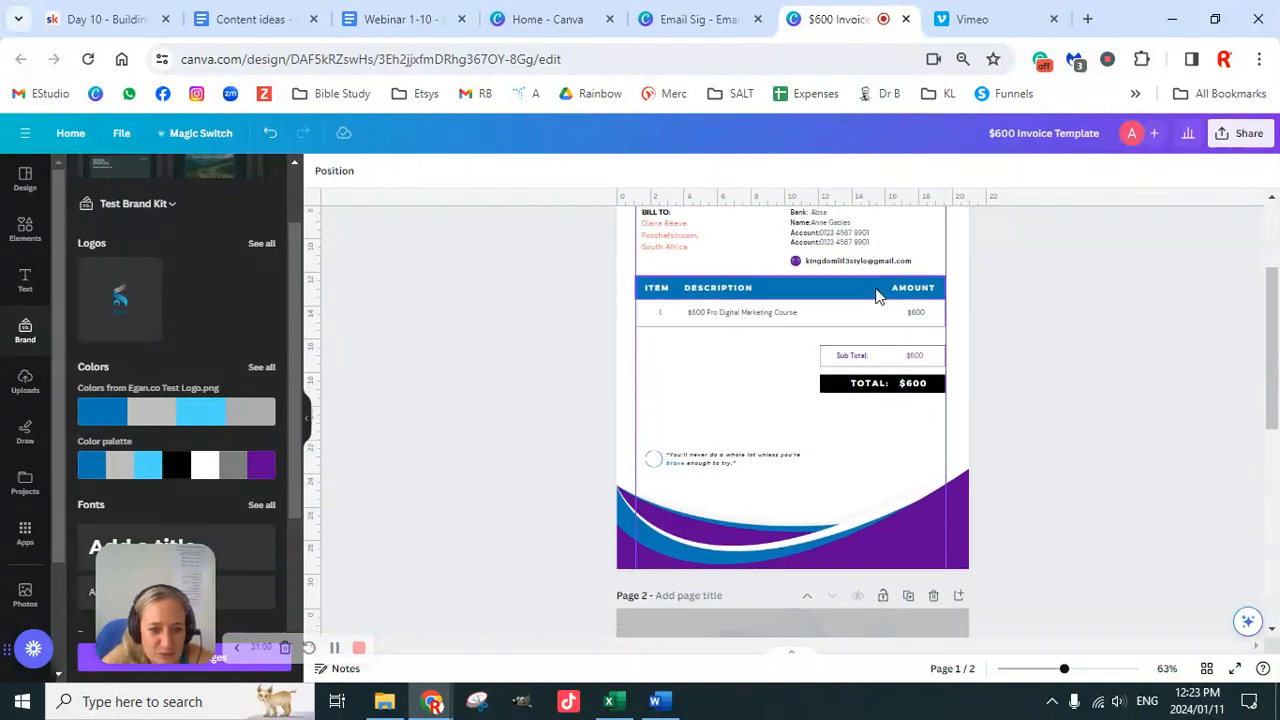
pyautogui.click(900, 360)
pyautogui.press('Delete')
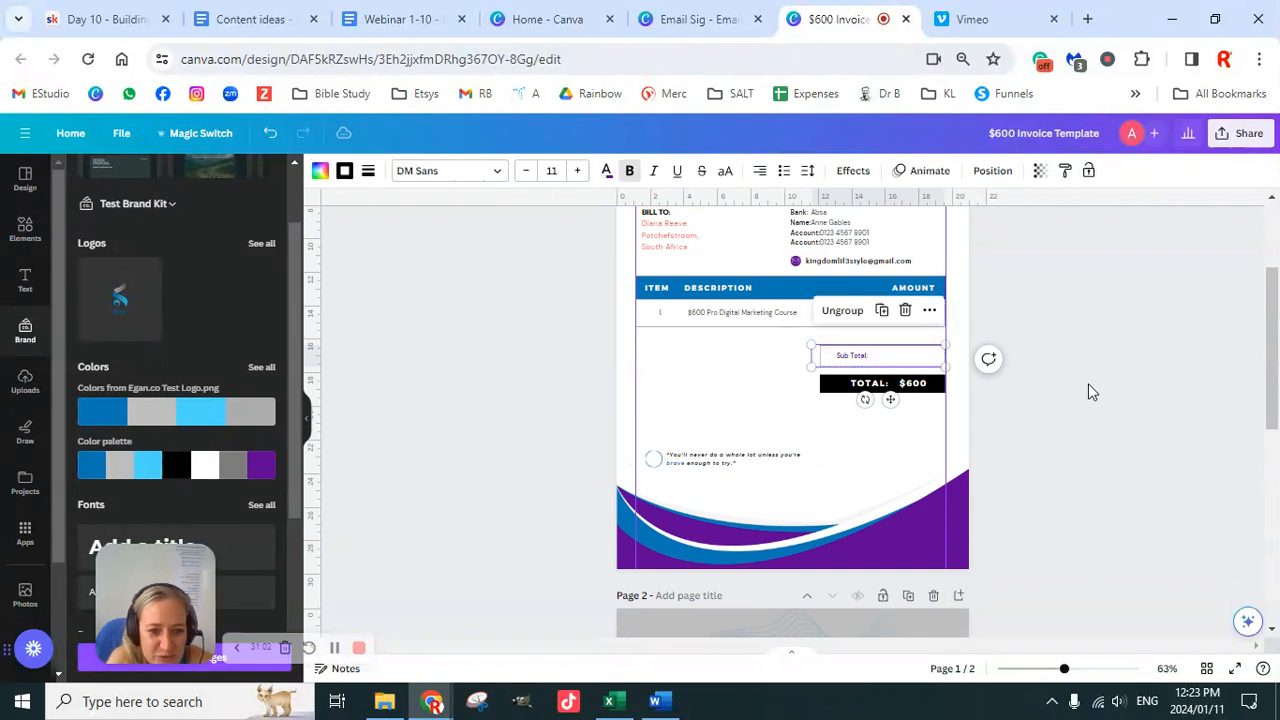
pyautogui.press('Delete')
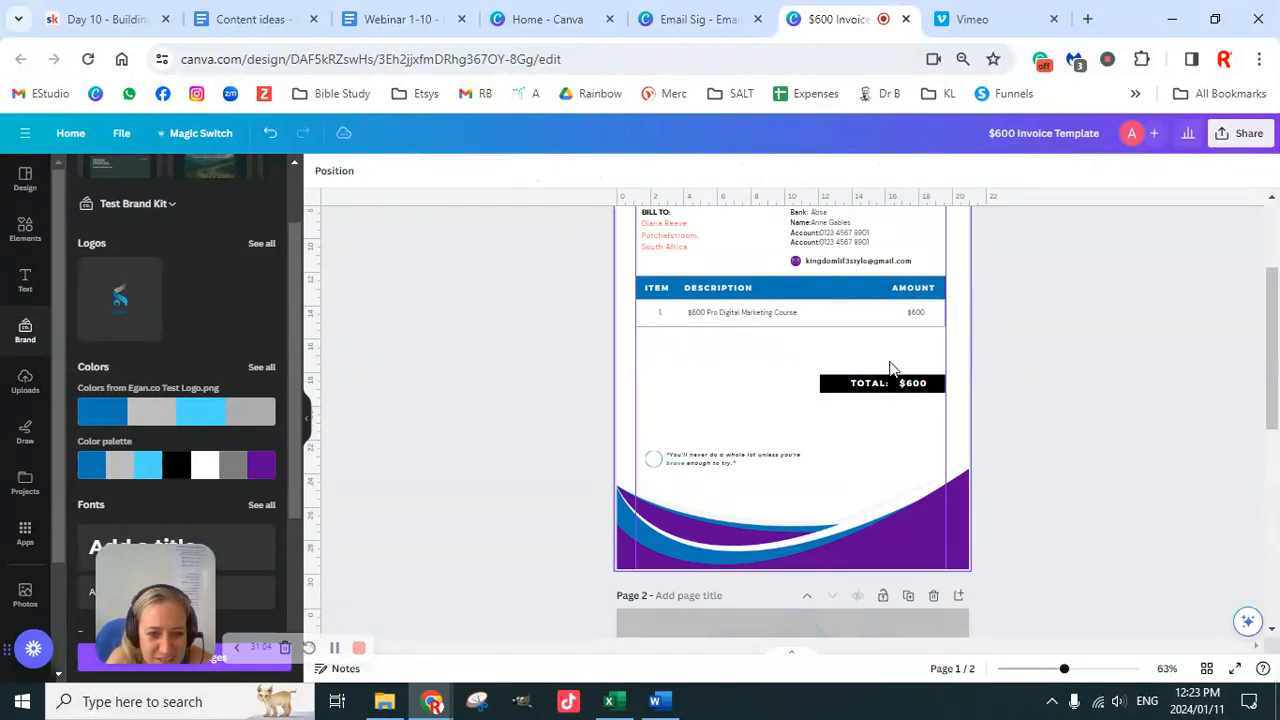
# Step: Move the TOTAL $600 bar up and reposition the closing quote just above the footer wave
pyautogui.click(933, 392)
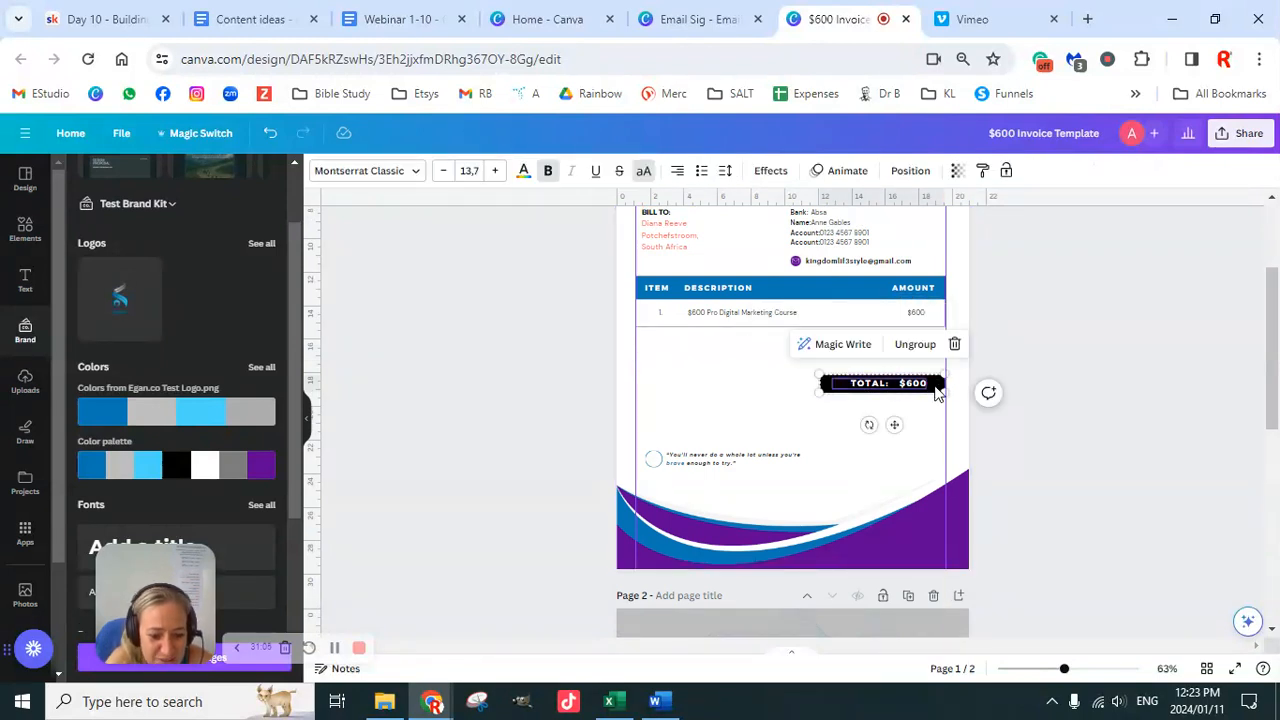
pyautogui.scroll(1, 934, 391)
pyautogui.moveTo(916, 421); pyautogui.dragTo(912, 385)
pyautogui.click(1078, 398)
pyautogui.moveTo(719, 503)
pyautogui.mouseDown()
pyautogui.moveTo(783, 463)
pyautogui.moveTo(765, 465)
pyautogui.moveTo(771, 513)
pyautogui.moveTo(786, 508)
pyautogui.moveTo(742, 512)
pyautogui.mouseUp()
pyautogui.click(1105, 457)
# Step: Delete the business card page and duplicate the invoice page
pyautogui.click(1084, 437)
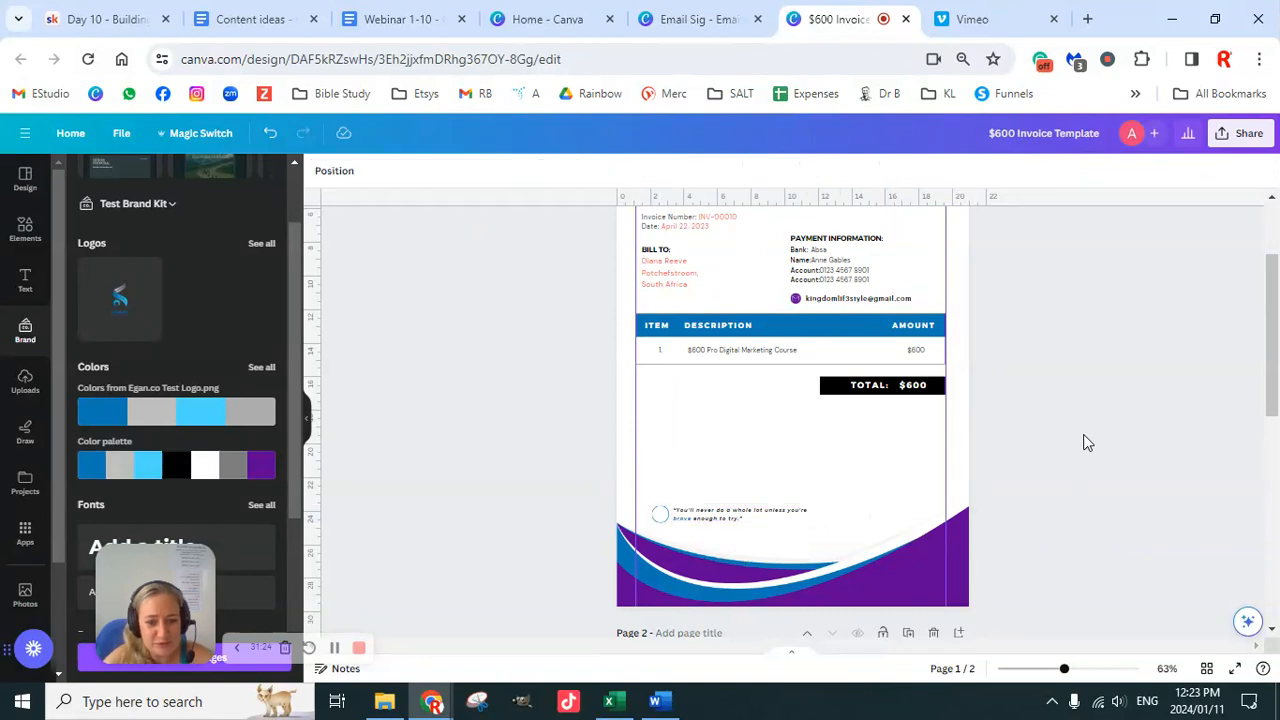
pyautogui.scroll(2, 1038, 492)
pyautogui.scroll(-10, 1049, 446)
pyautogui.scroll(4, 1068, 491)
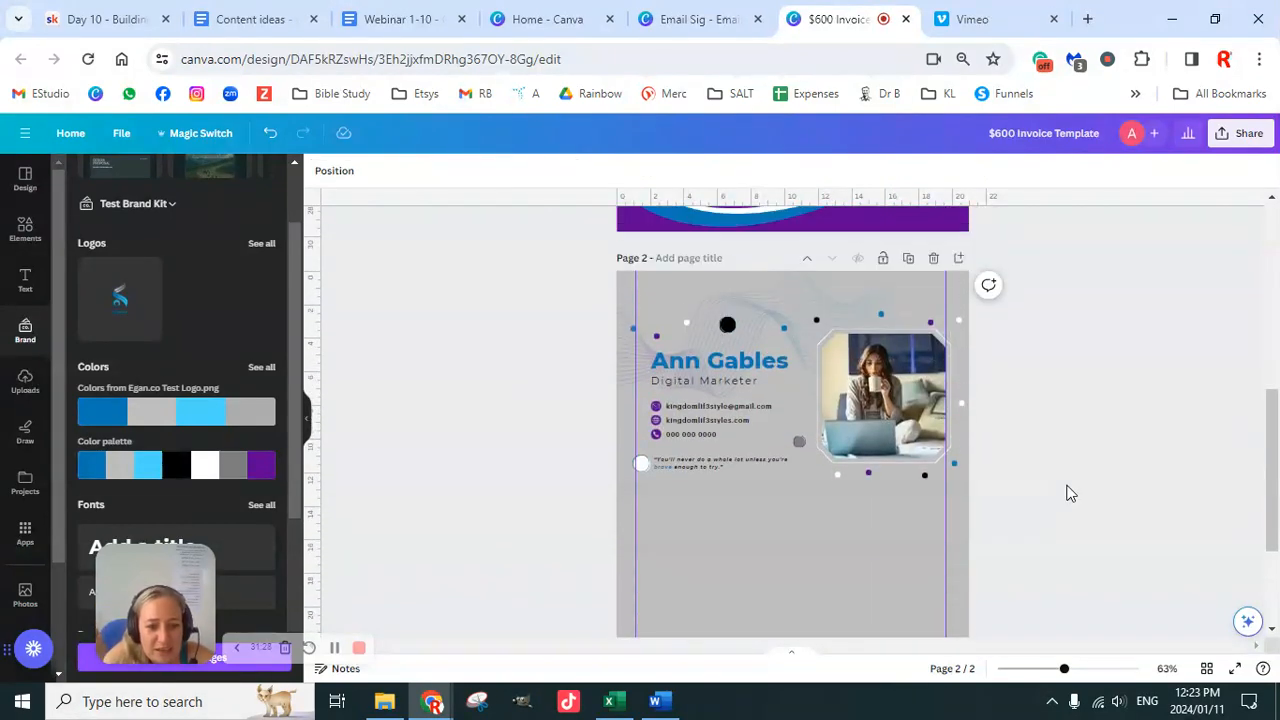
pyautogui.click(934, 262)
pyautogui.scroll(4, 1066, 440)
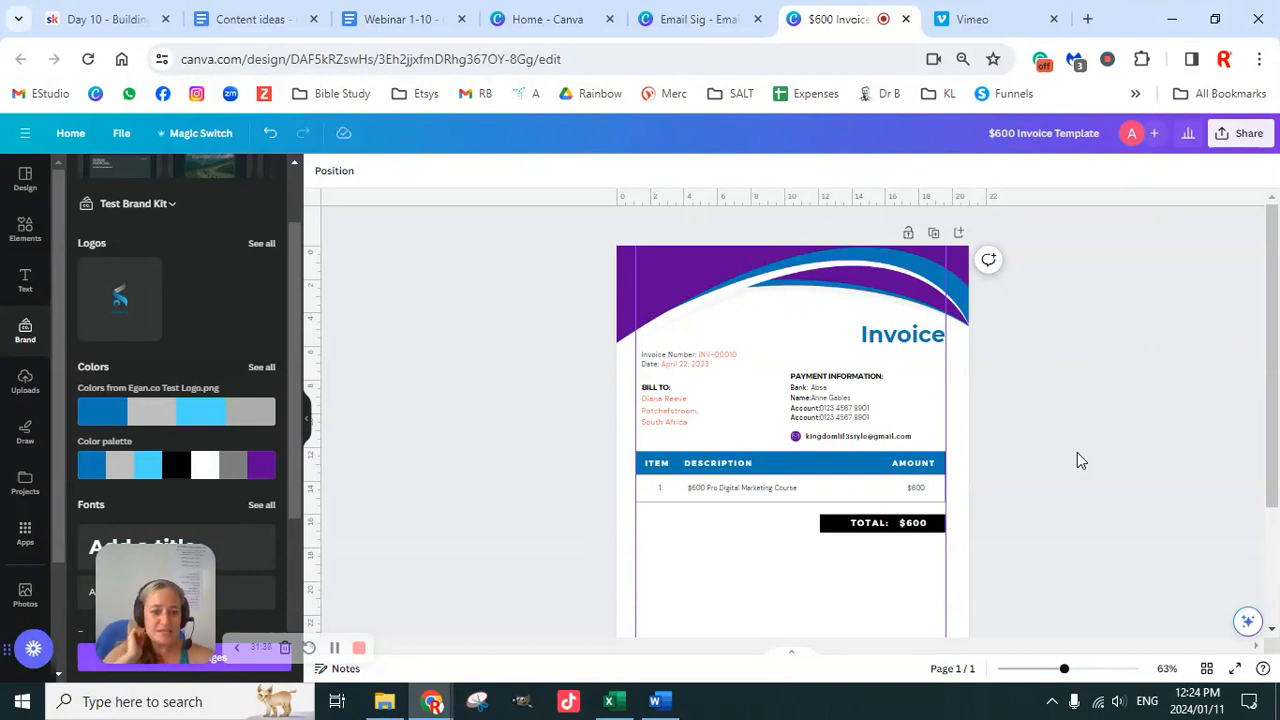
pyautogui.click(932, 238)
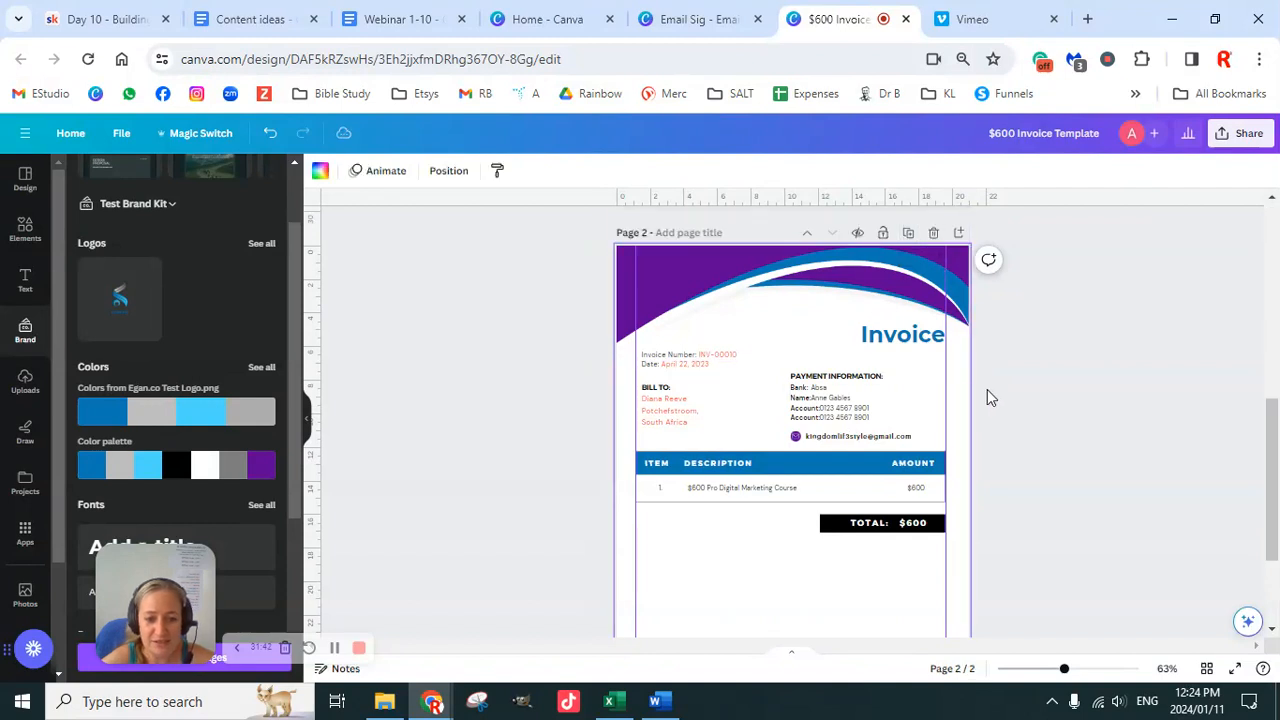
# Step: Title the first page 'Template' and name the second page after the client
pyautogui.scroll(5, 995, 440)
pyautogui.click(686, 237)
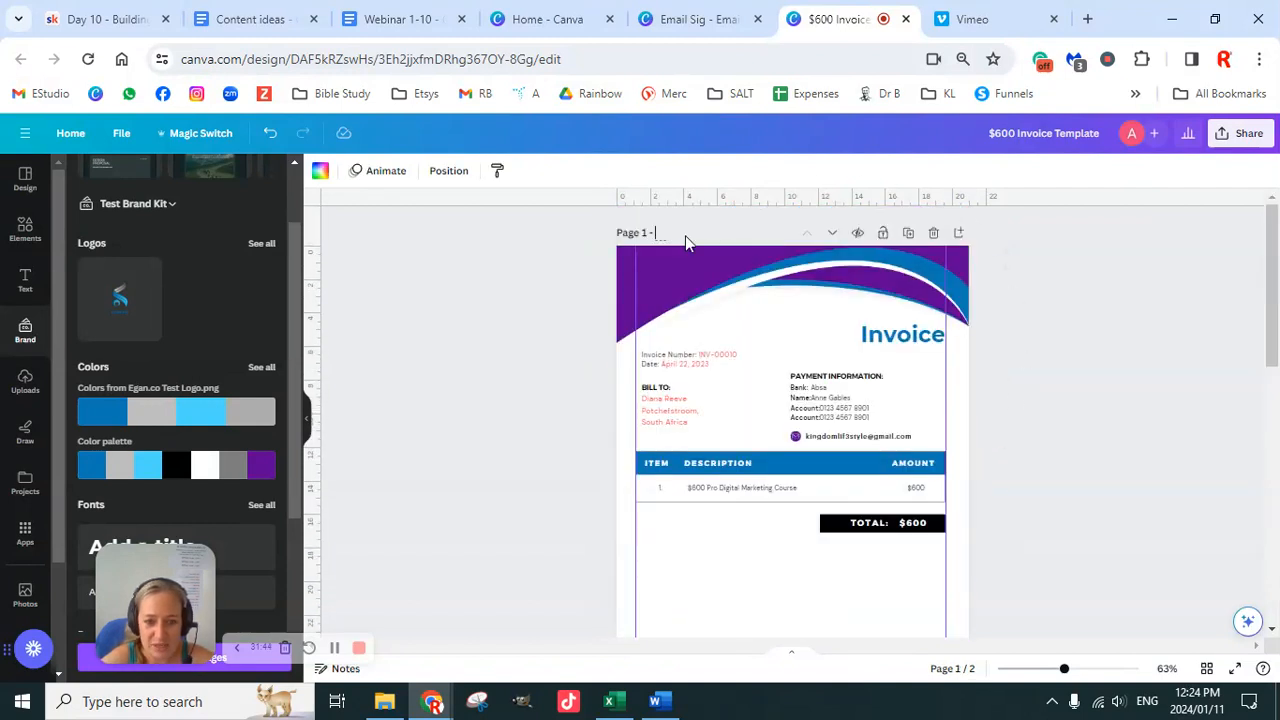
pyautogui.write('Template')
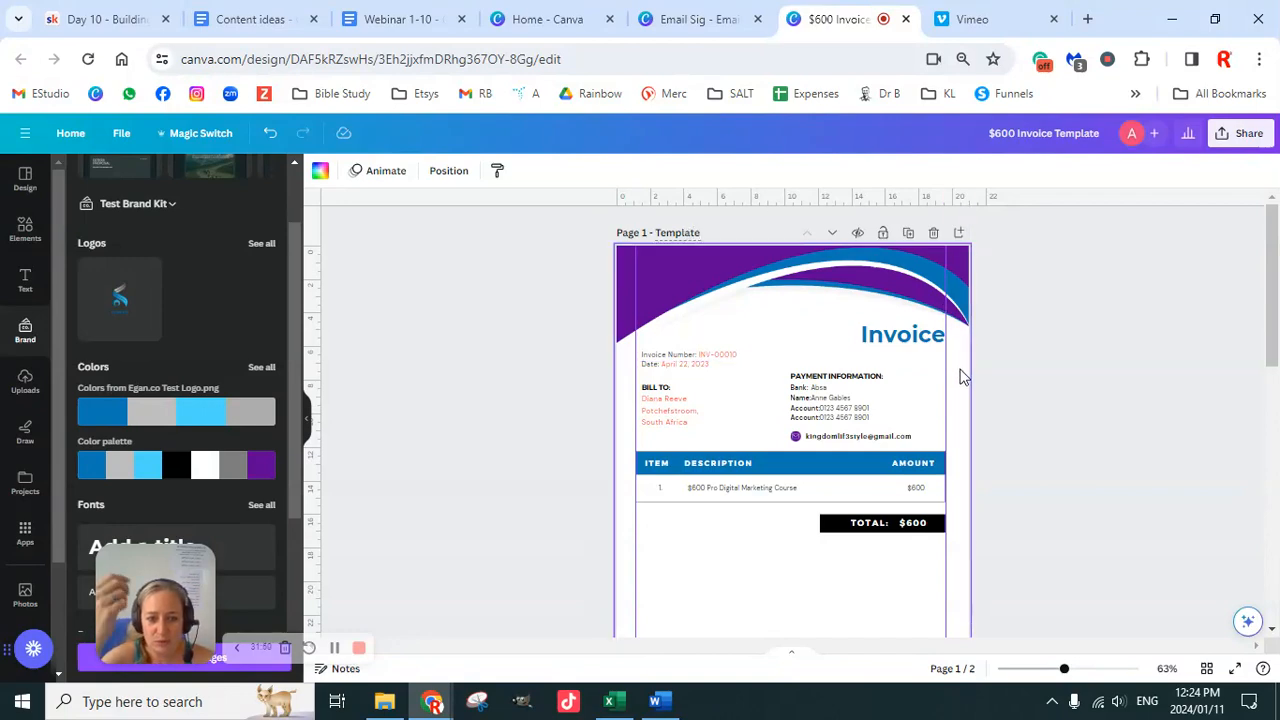
pyautogui.scroll(-5, 960, 374)
pyautogui.click(688, 302)
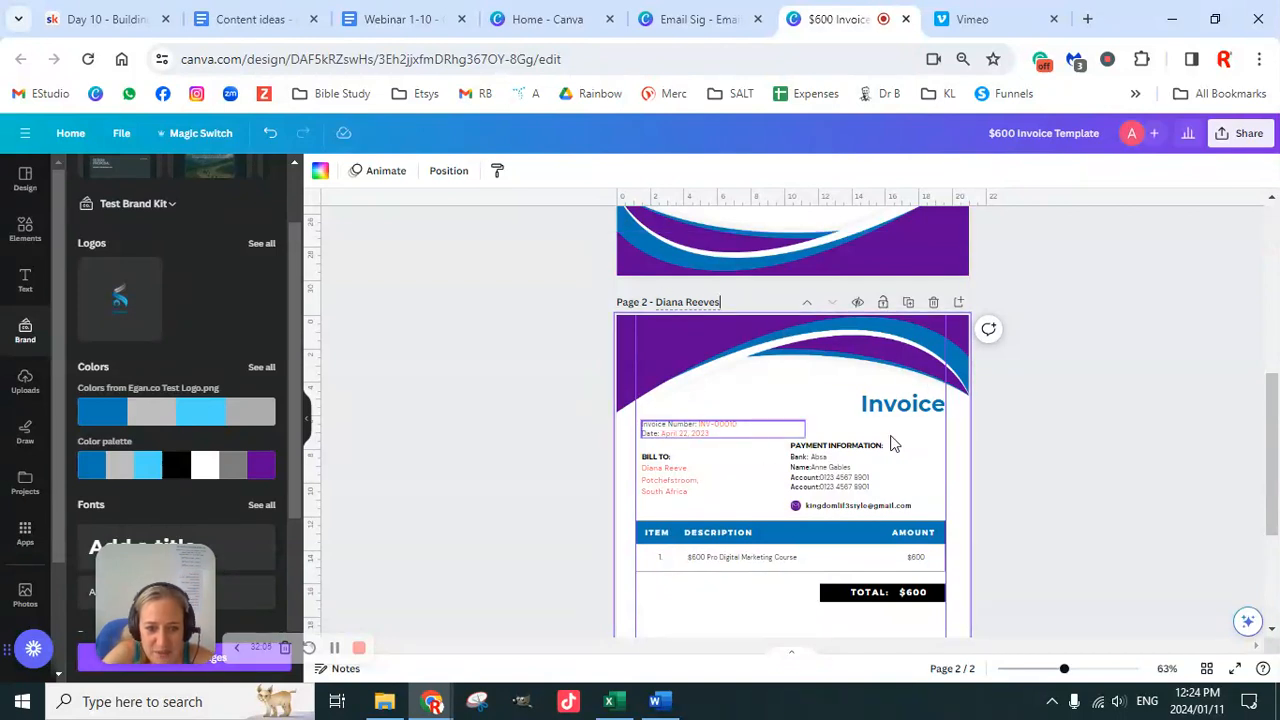
# Step: Zoom the canvas in to 170%
pyautogui.scroll(-1, 1013, 455)
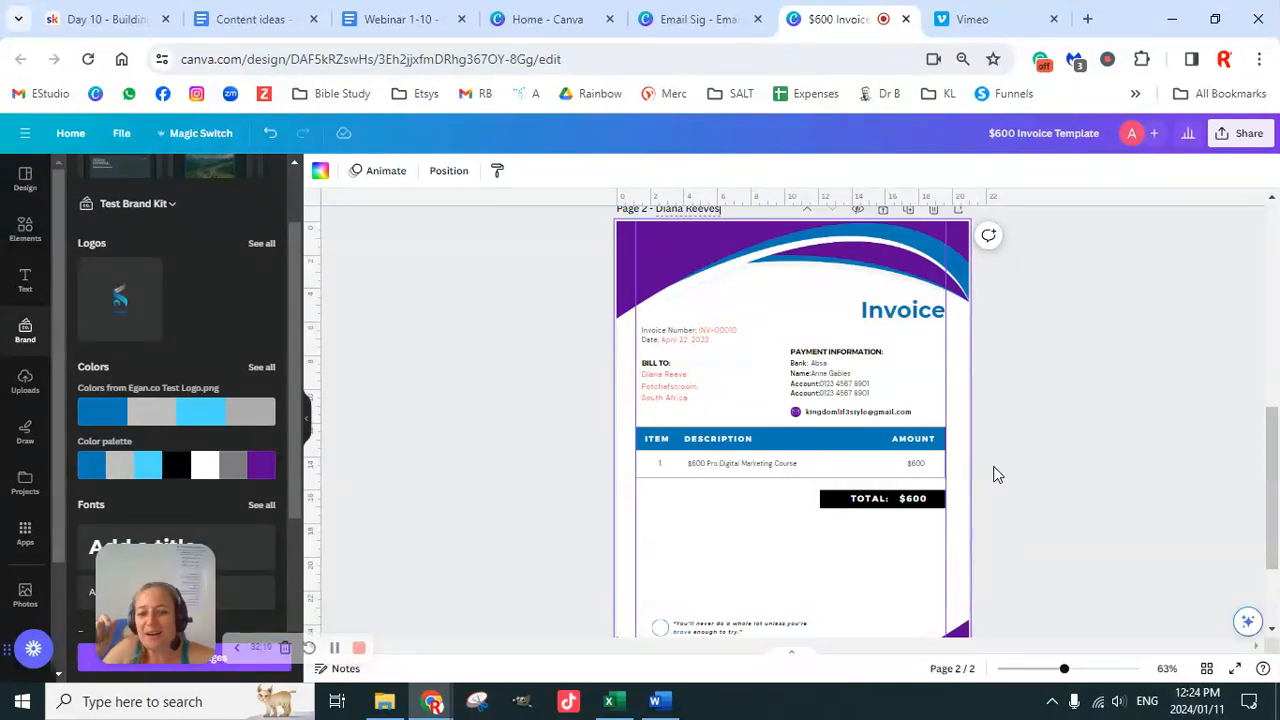
pyautogui.moveTo(1065, 670); pyautogui.dragTo(1099, 670)
pyautogui.scroll(2, 740, 446)
# Step: Turn the invoice number INV-00010 black using the text colour choices
pyautogui.click(650, 389)
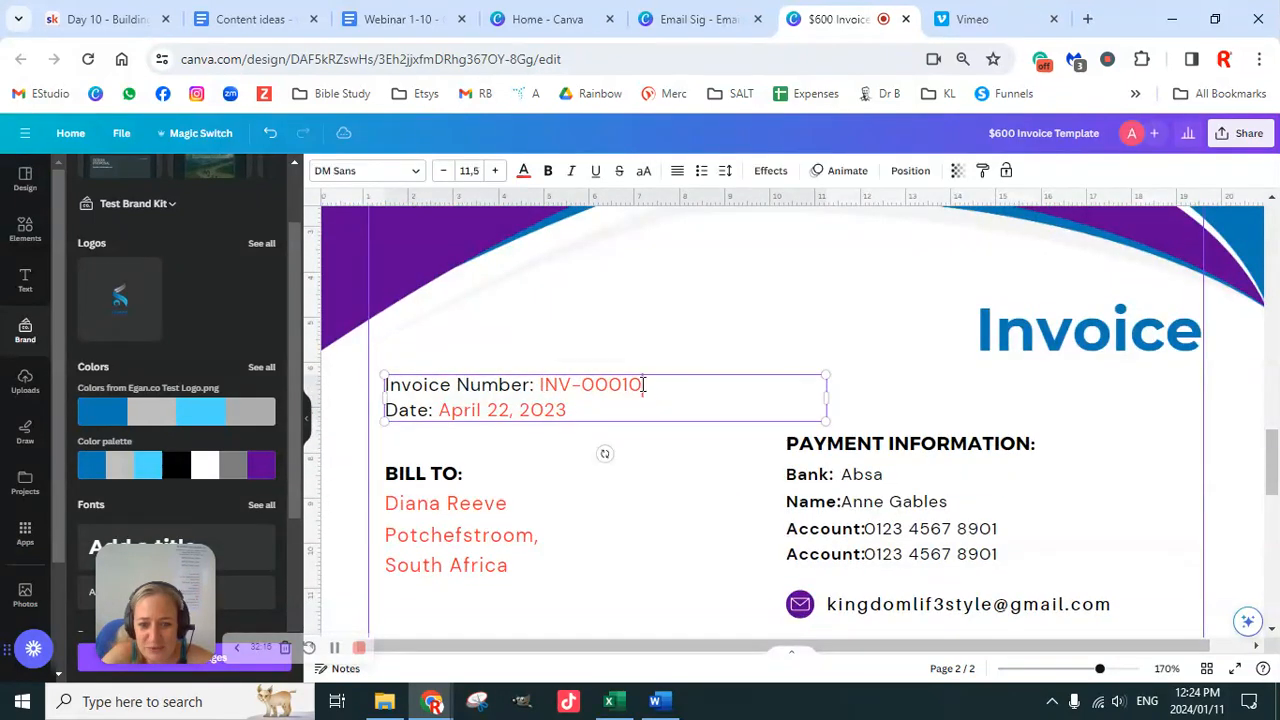
pyautogui.moveTo(643, 388); pyautogui.dragTo(548, 388)
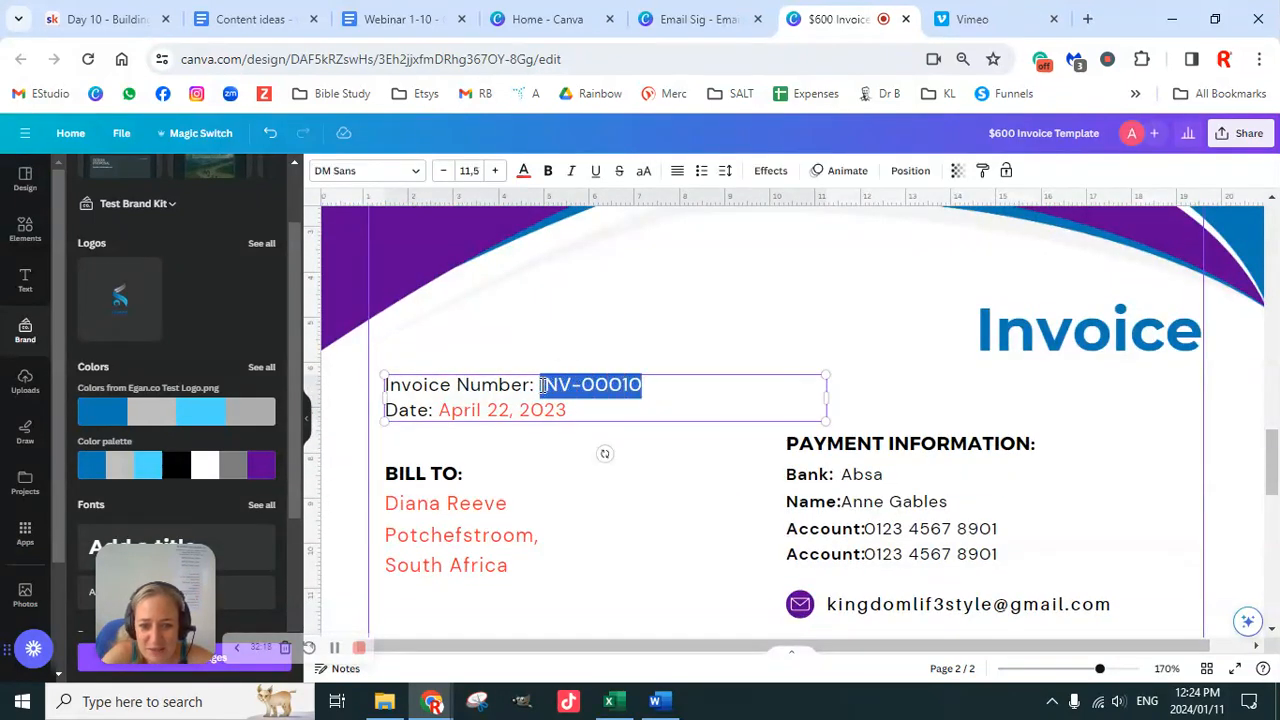
pyautogui.click(523, 171)
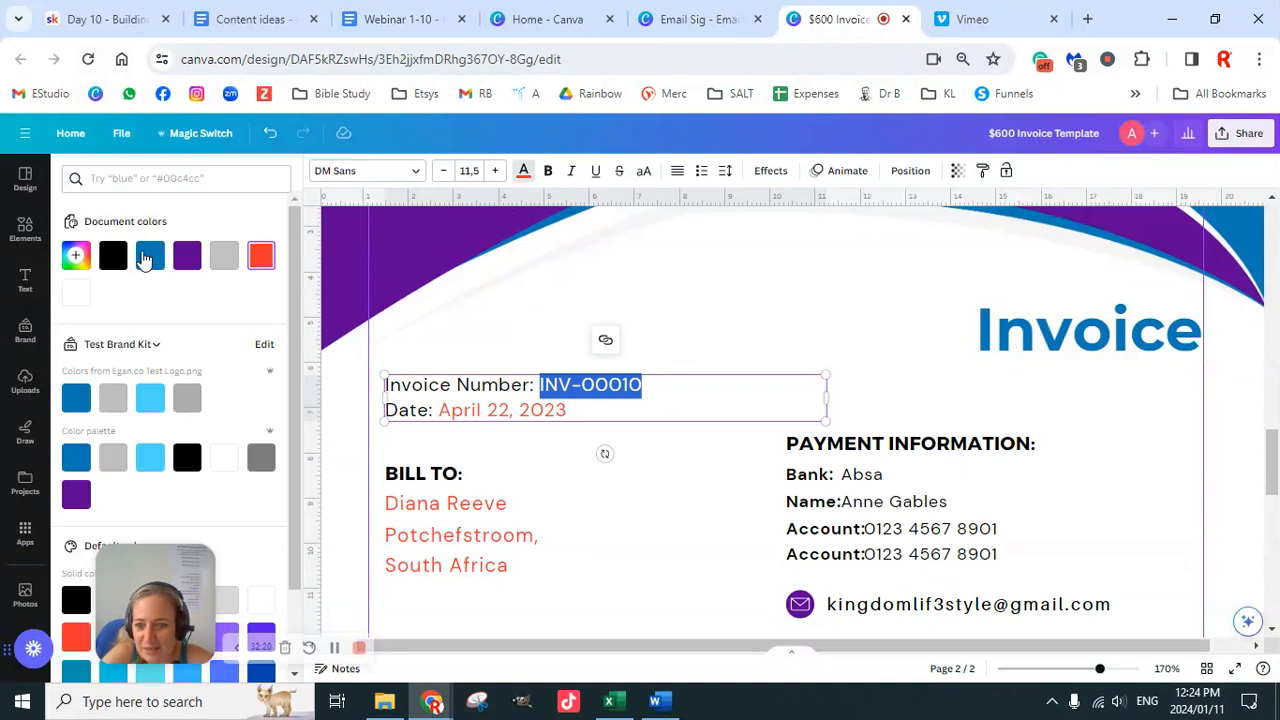
pyautogui.click(112, 256)
pyautogui.click(645, 384)
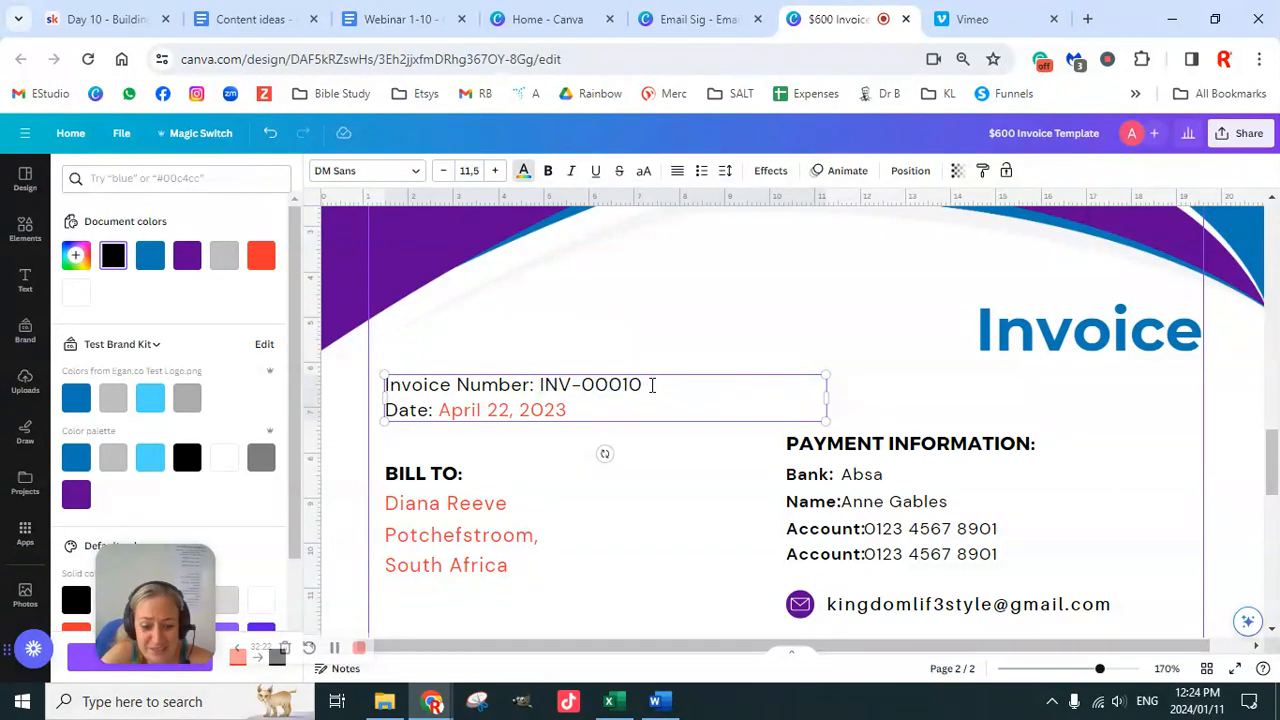
# Step: Replace the date April 22, 2023 with 'January, 11, 23', leaving it not bold
pyautogui.click(570, 406)
pyautogui.moveTo(571, 414); pyautogui.dragTo(438, 410)
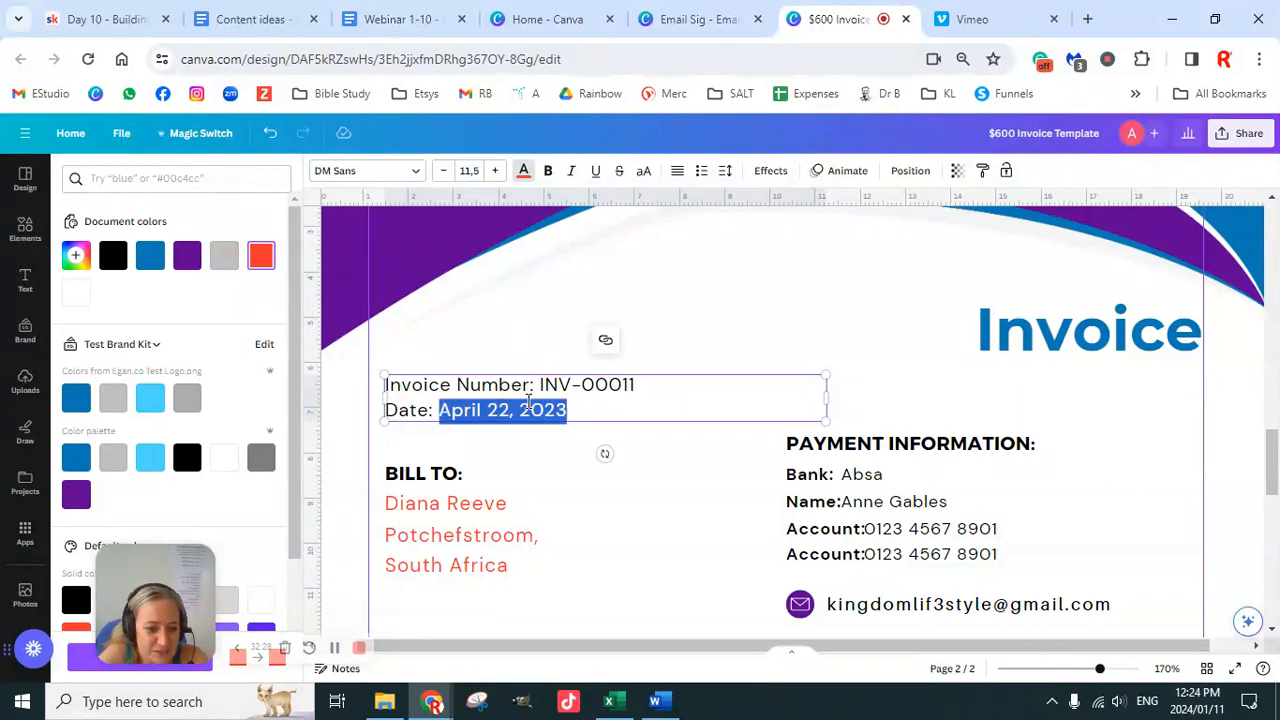
pyautogui.write('January')
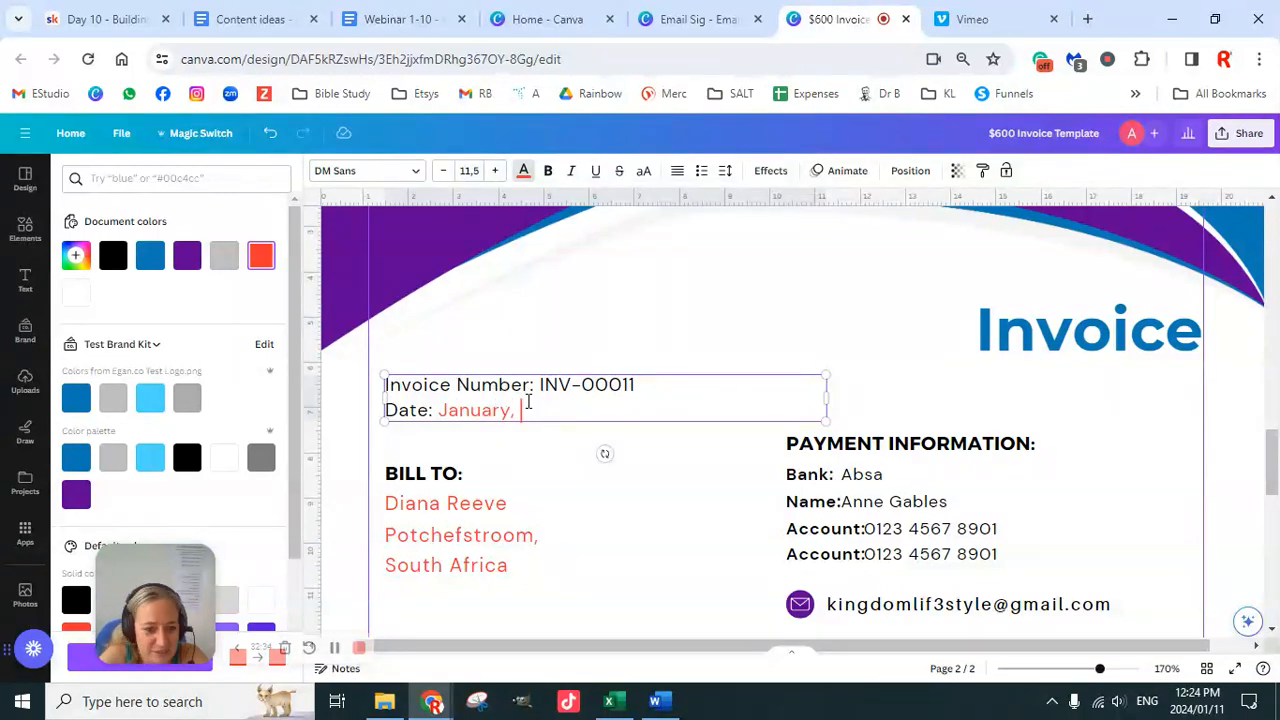
pyautogui.write(', 11, 01')
pyautogui.press('BackSpace')
pyautogui.press('BackSpace')
pyautogui.write('23')
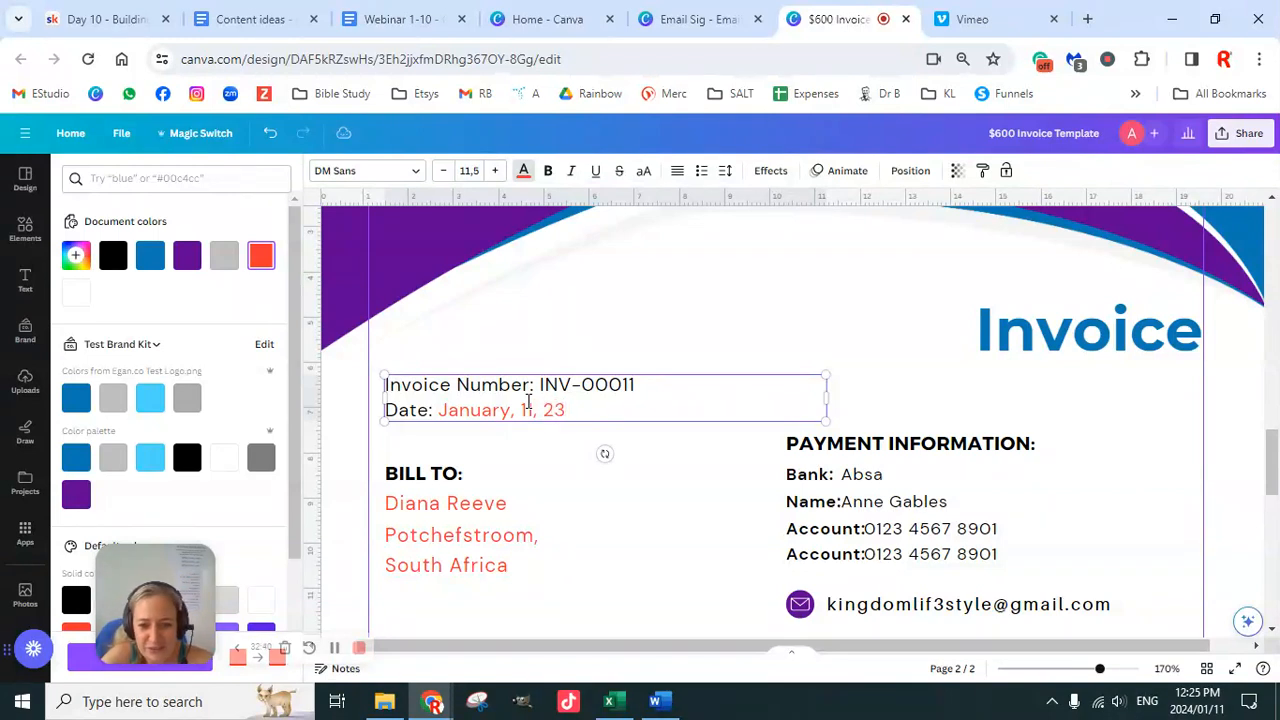
pyautogui.moveTo(568, 410); pyautogui.dragTo(440, 410)
pyautogui.click(547, 171)
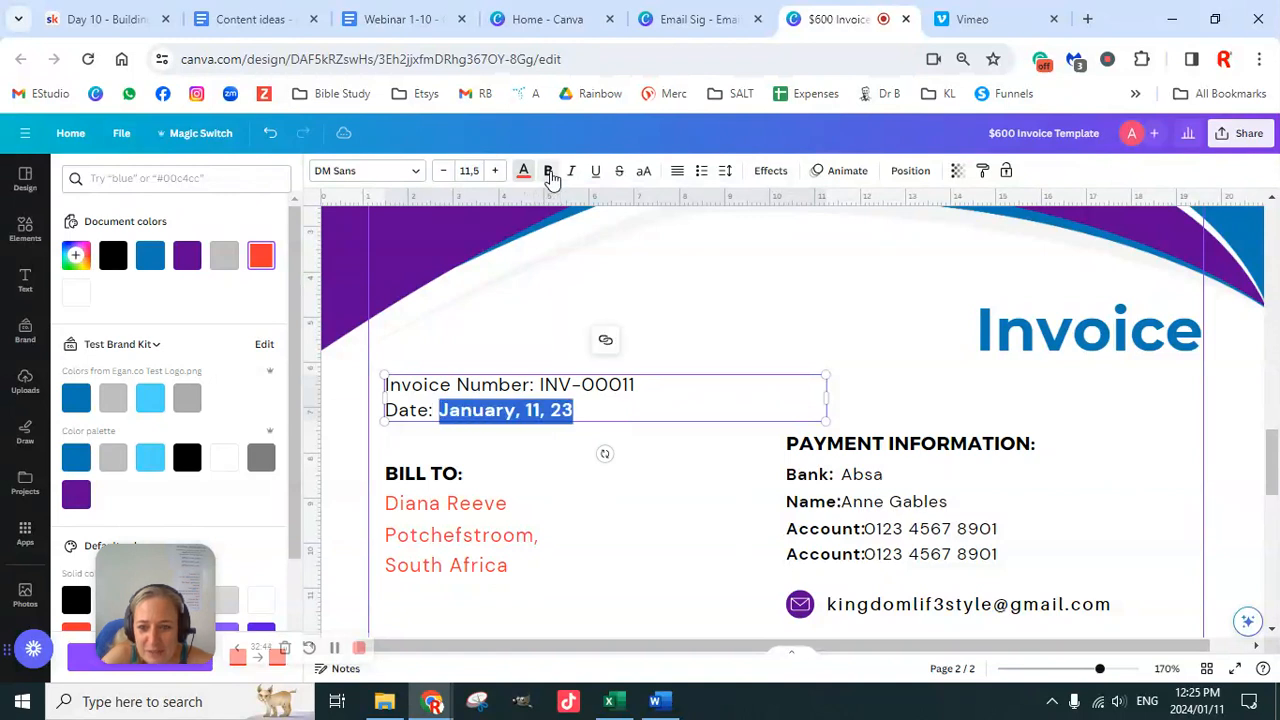
pyautogui.click(547, 171)
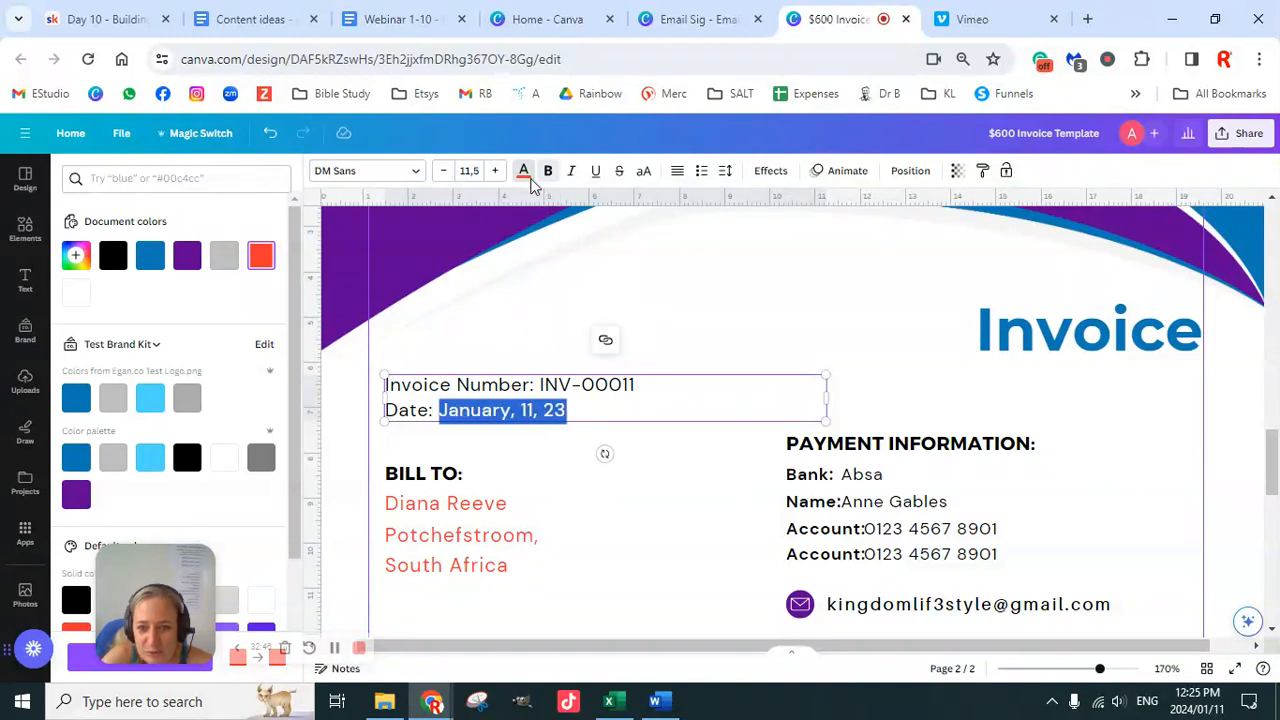
pyautogui.click(743, 337)
pyautogui.scroll(-2, 546, 357)
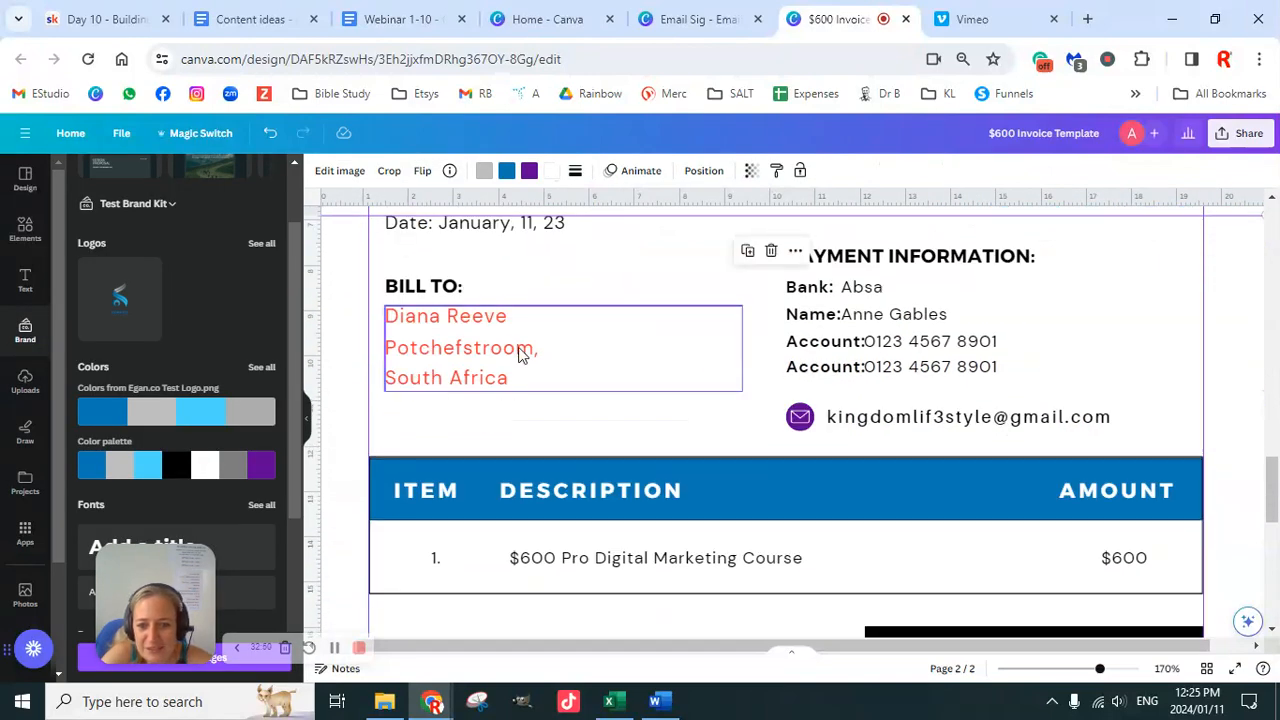
# Step: Turn all of the Bill To address text black
pyautogui.click(518, 333)
pyautogui.click(521, 378)
pyautogui.moveTo(520, 377); pyautogui.dragTo(384, 315)
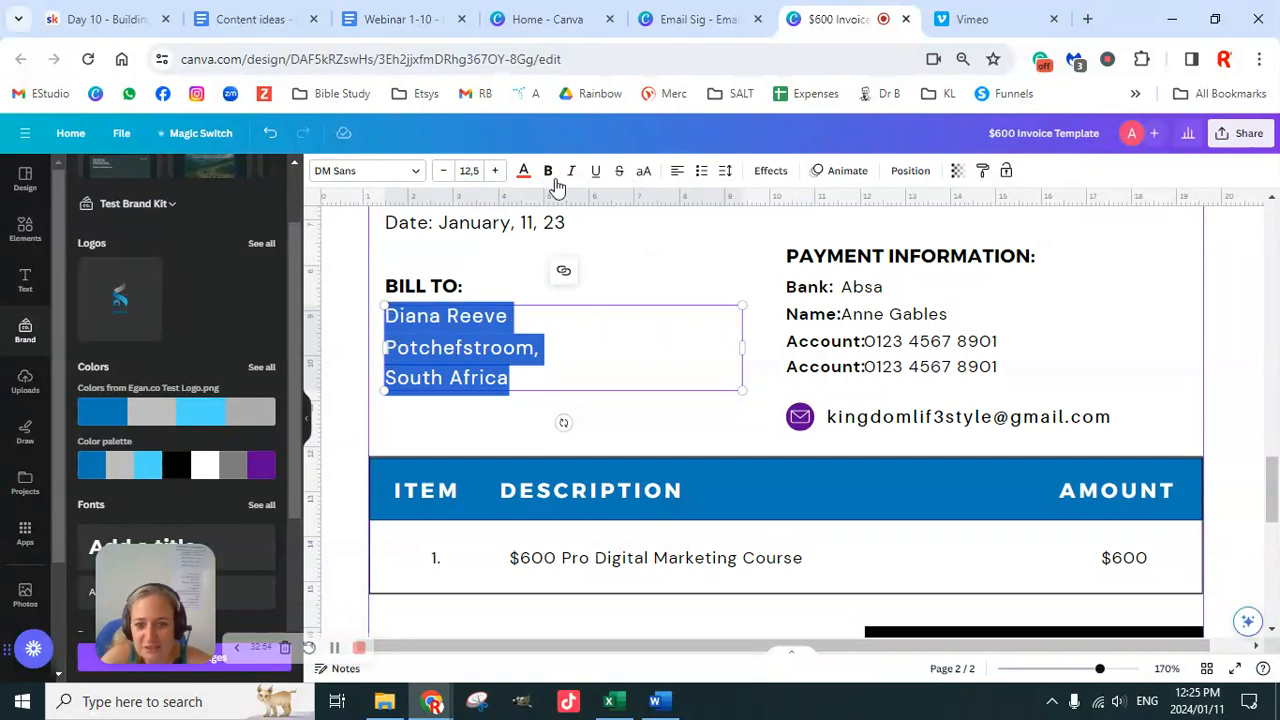
pyautogui.click(523, 172)
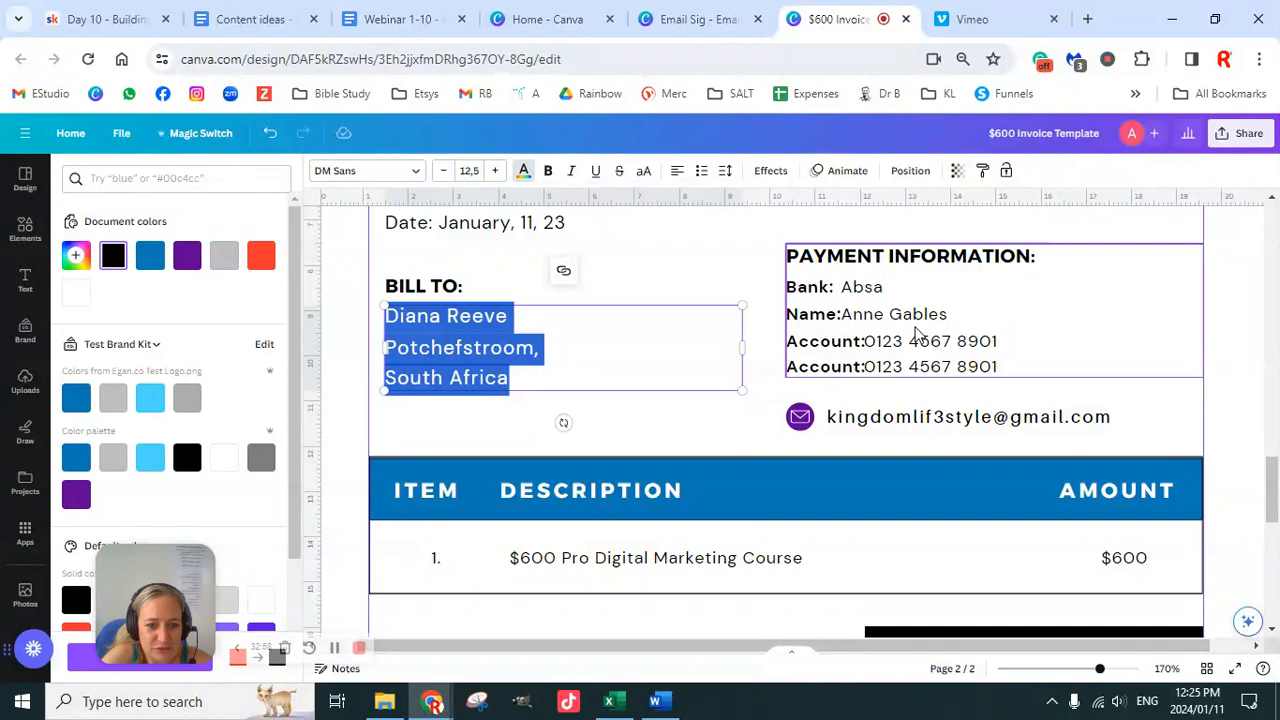
# Step: Check the bank, name and account lines, then select the whole payment information block
pyautogui.click(868, 344)
pyautogui.click(868, 342)
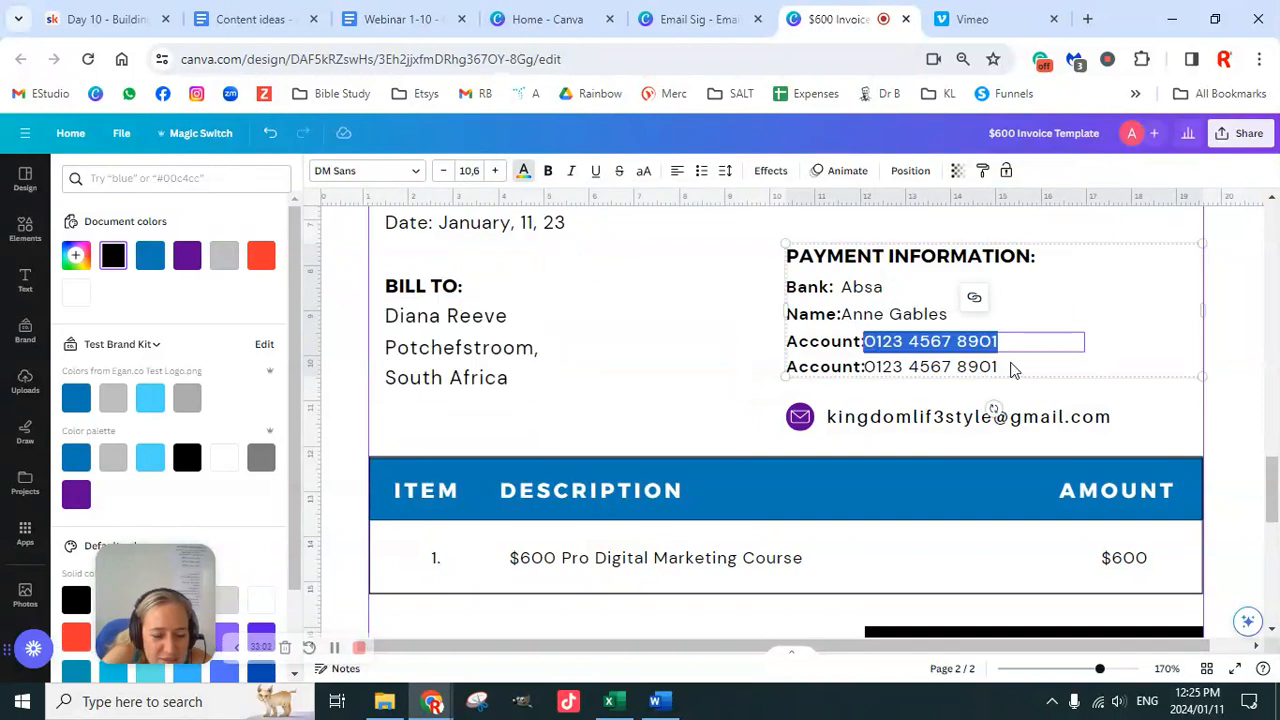
pyautogui.click(1000, 369)
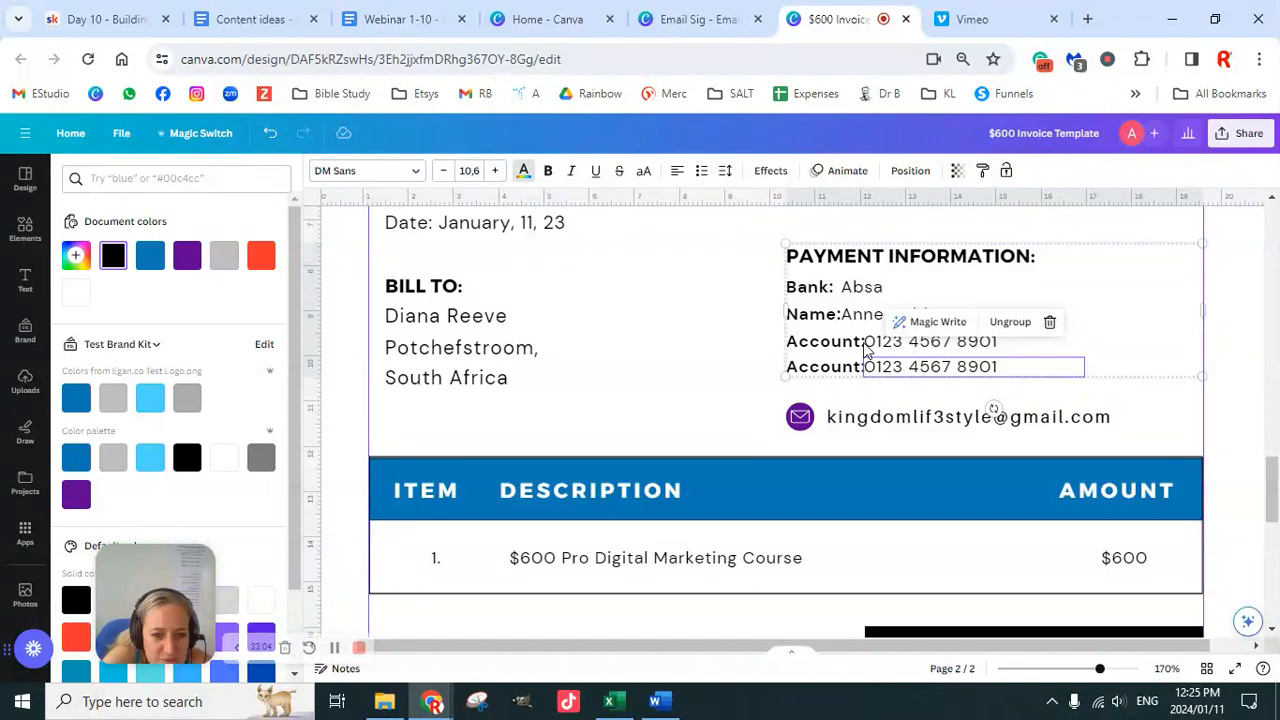
pyautogui.click(872, 296)
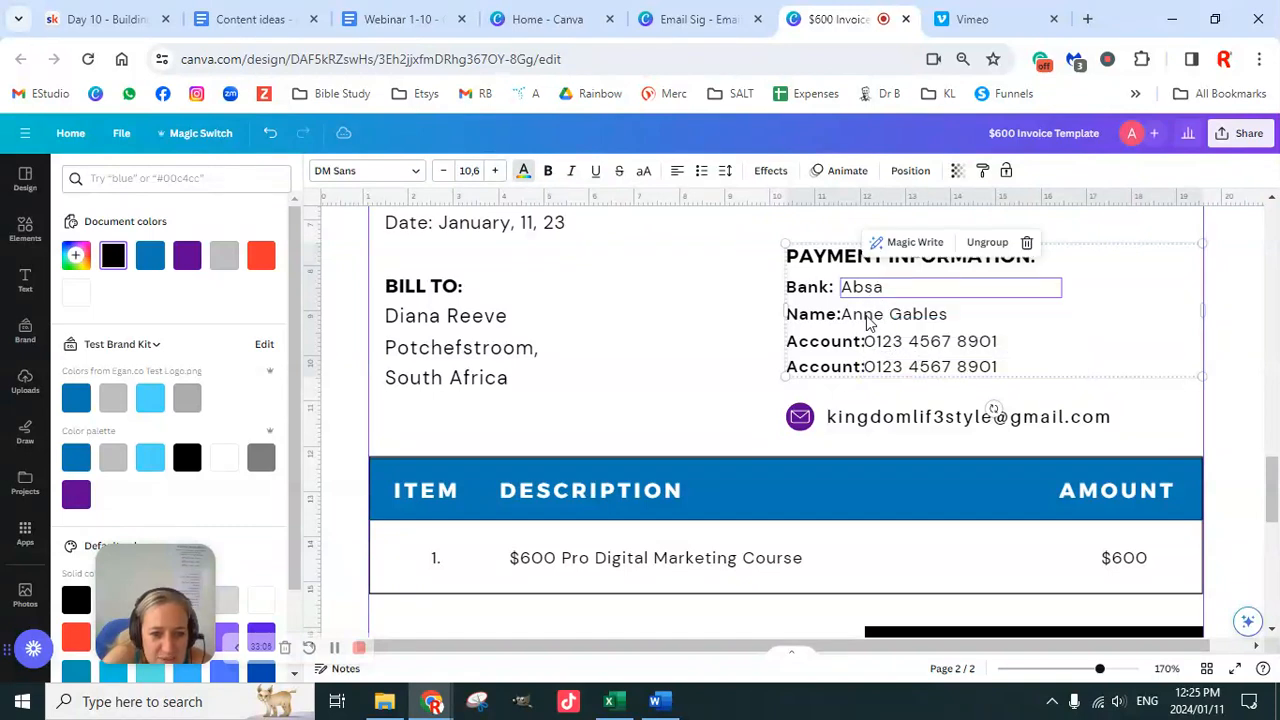
pyautogui.click(867, 318)
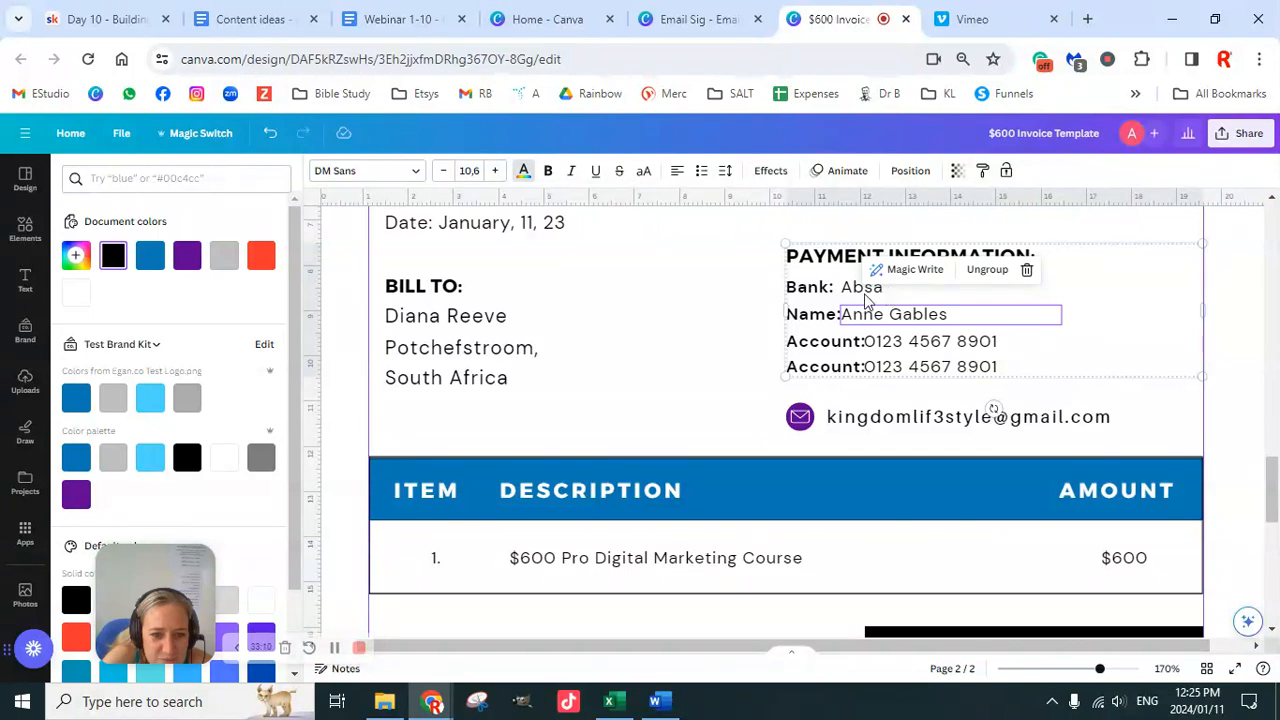
pyautogui.click(870, 292)
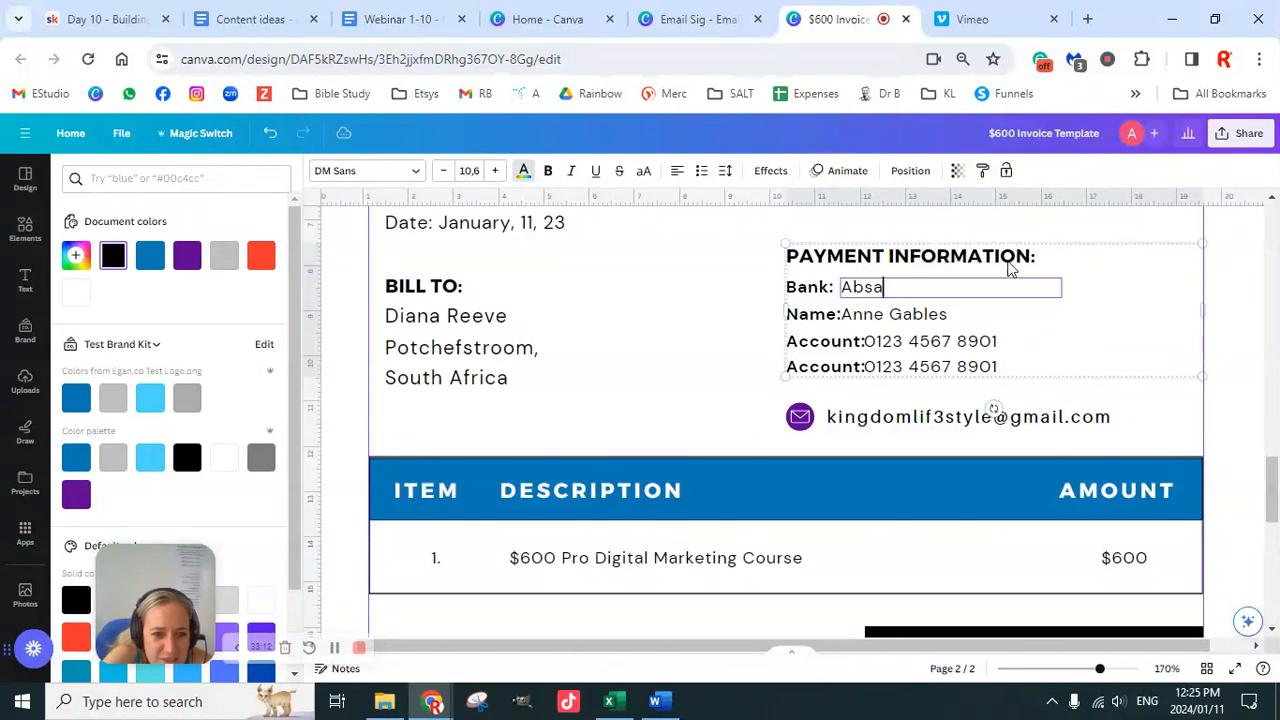
pyautogui.click(1150, 260)
# Step: Ungroup the payment block and select the Bank, Name and both Account values together
pyautogui.click(1024, 215)
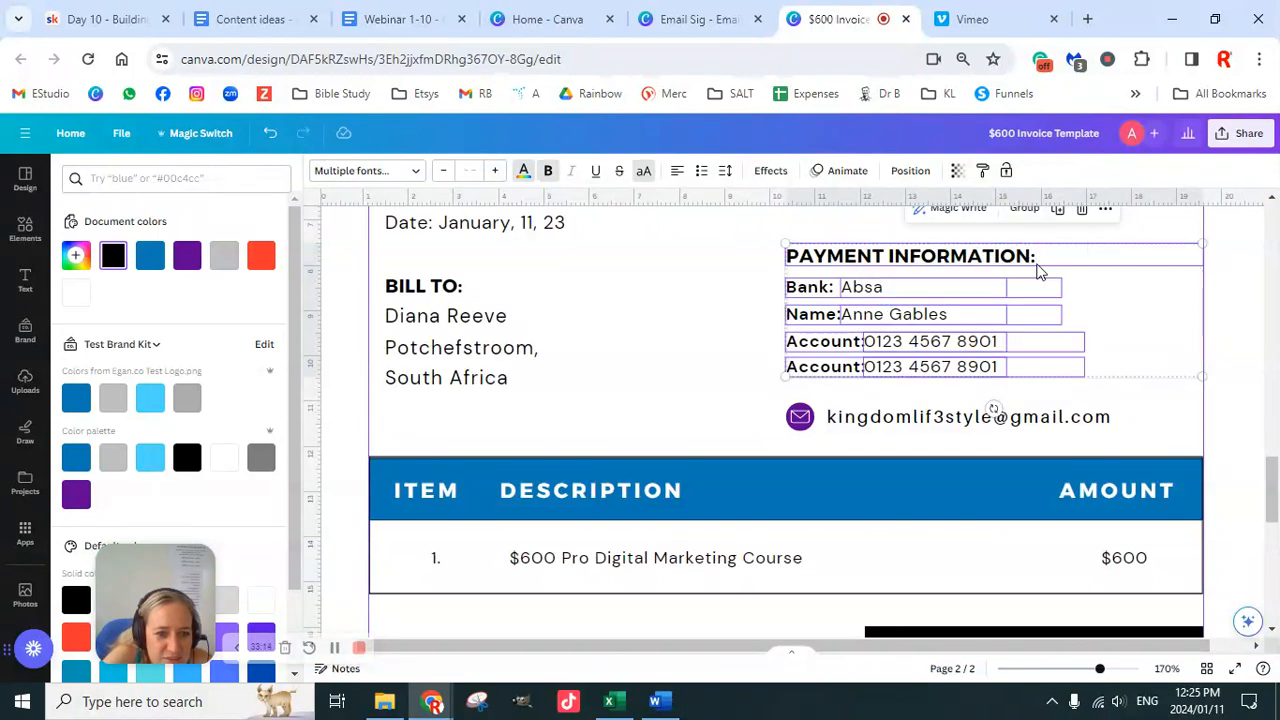
pyautogui.click(1224, 326)
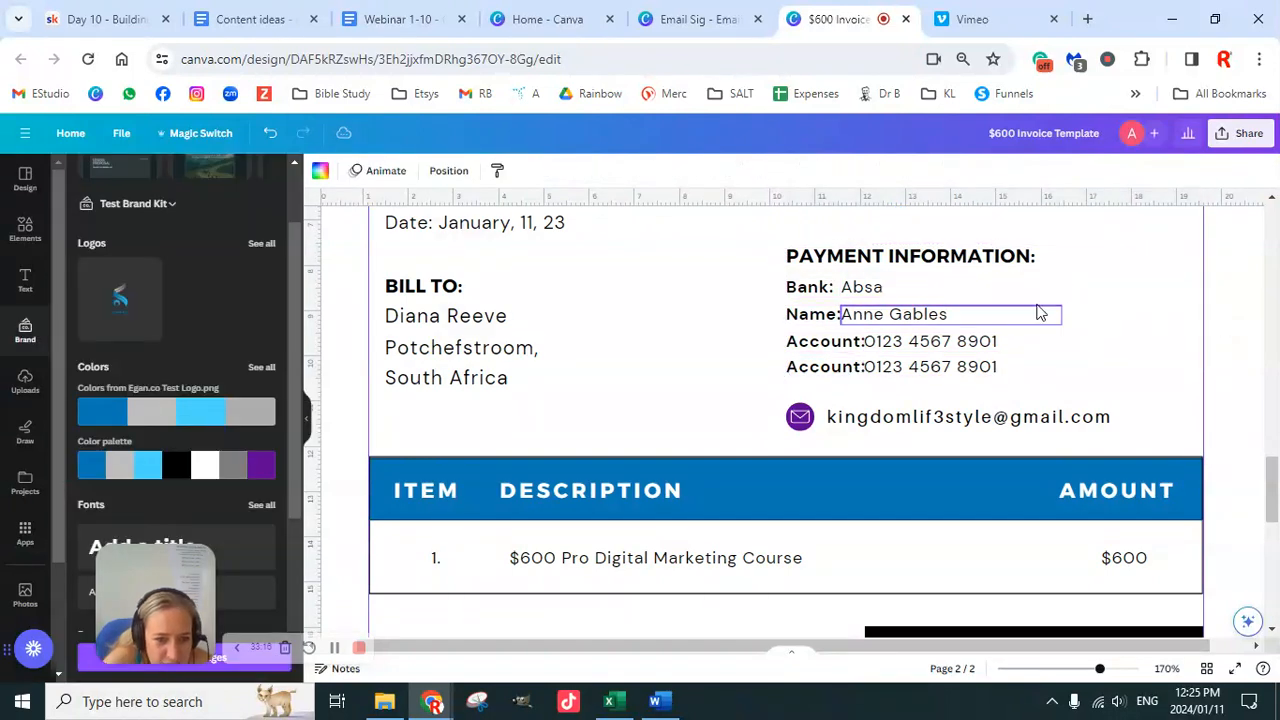
pyautogui.click(957, 291)
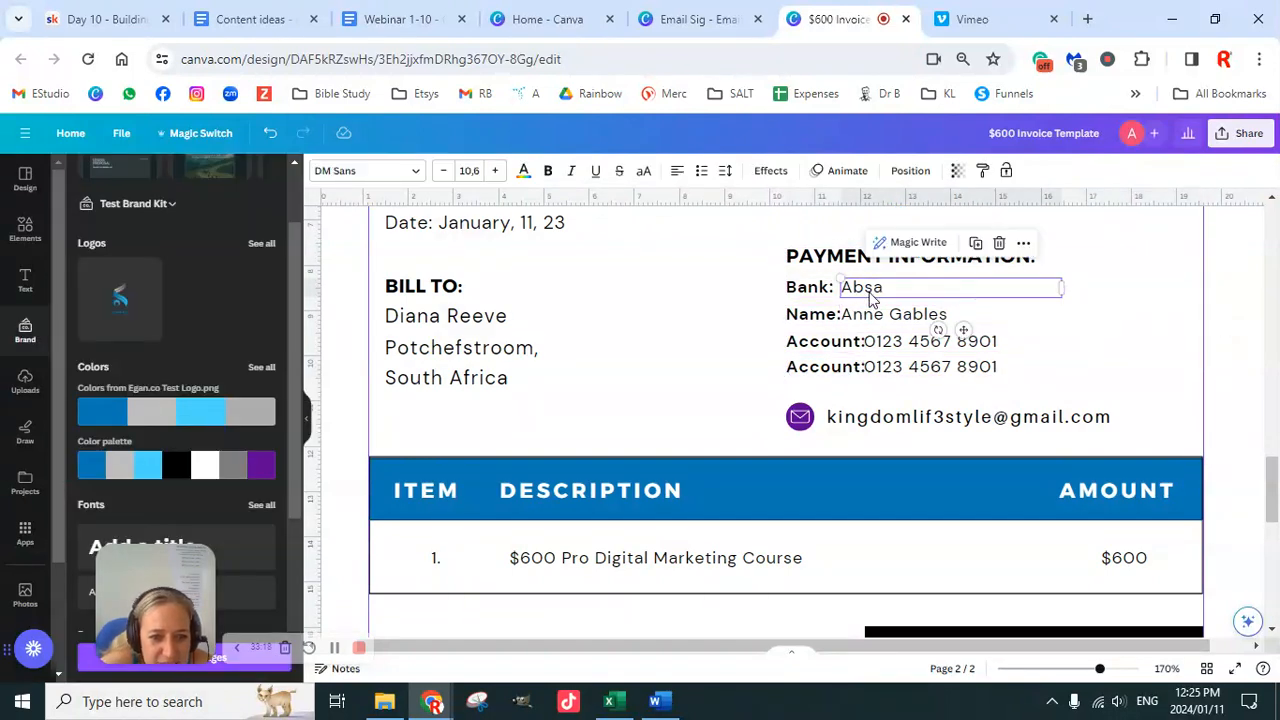
pyautogui.click(903, 318)
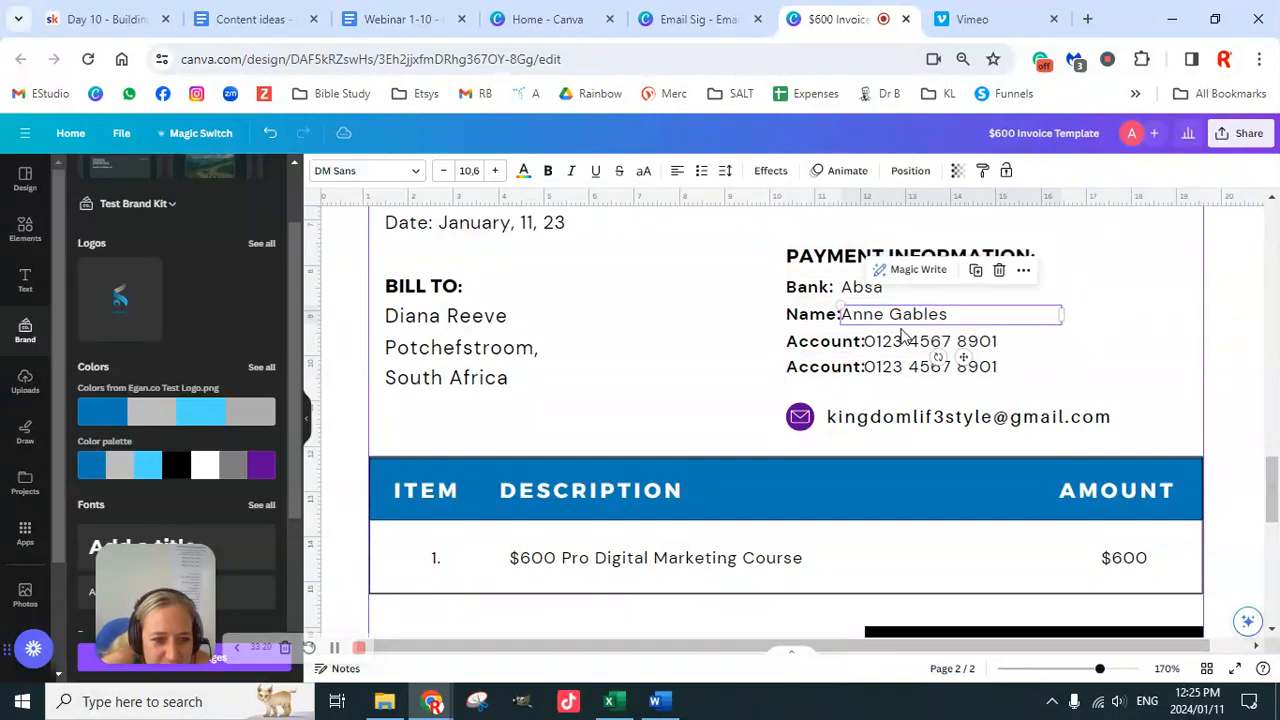
pyautogui.click(905, 343)
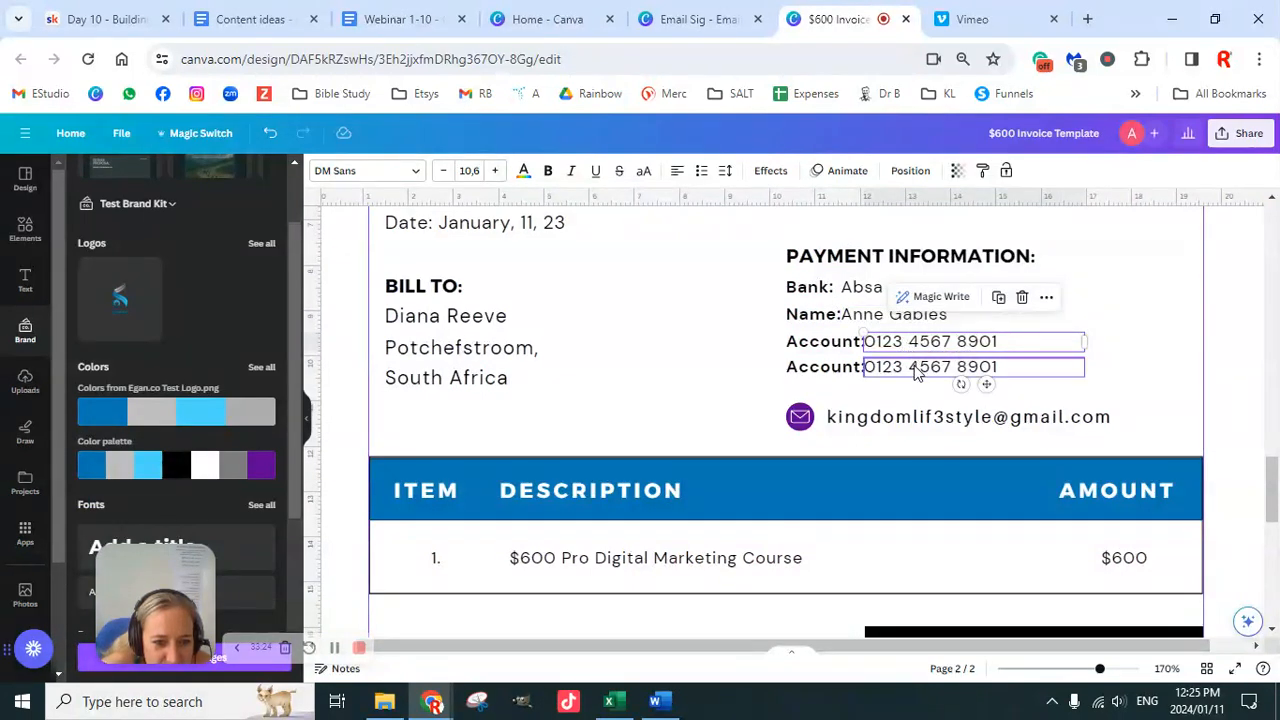
pyautogui.click(915, 370)
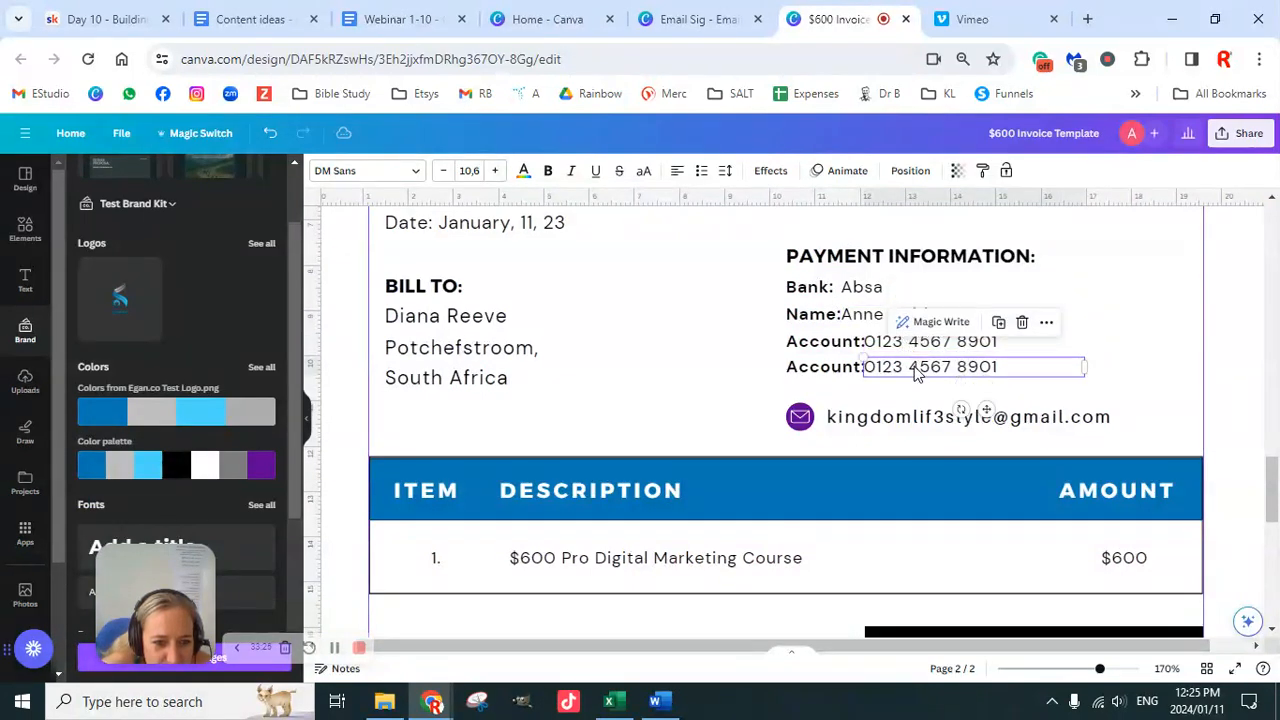
pyautogui.click(900, 293)
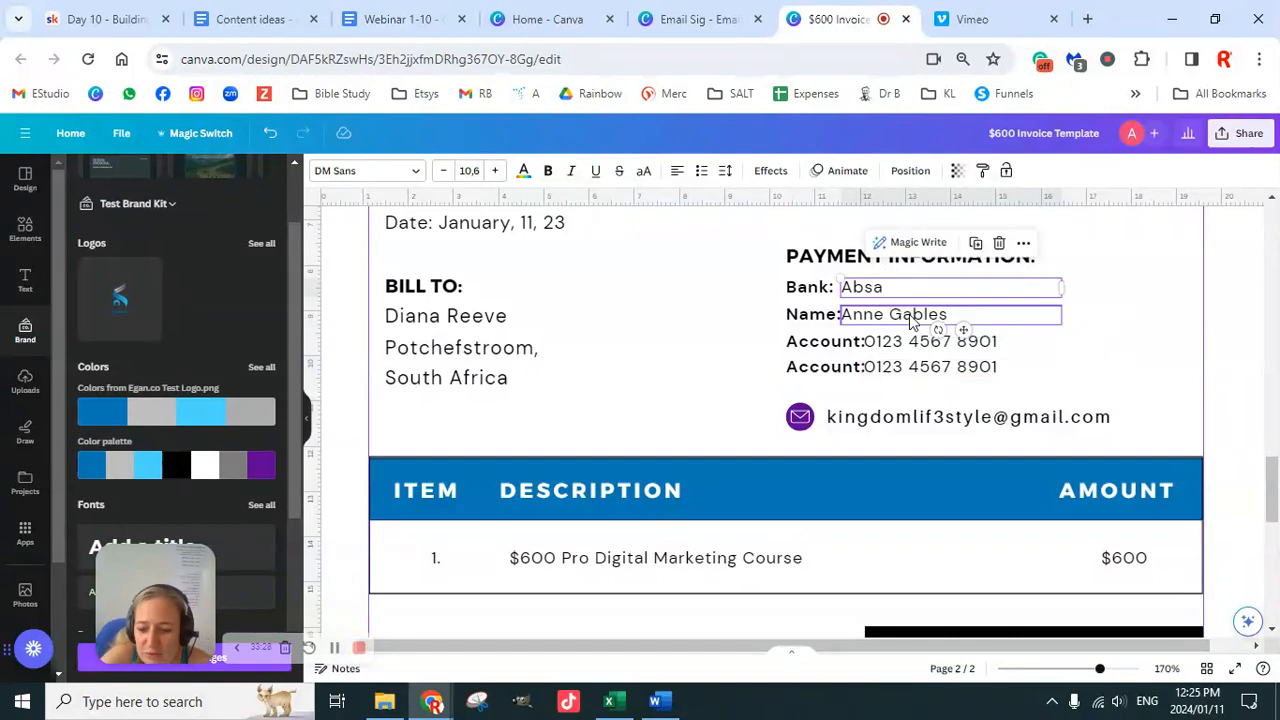
pyautogui.keyDown('shift'); pyautogui.click(911, 318); pyautogui.keyUp('shift')
pyautogui.keyDown('shift'); pyautogui.click(924, 343); pyautogui.keyUp('shift')
pyautogui.keyDown('shift'); pyautogui.click(926, 370); pyautogui.keyUp('shift')
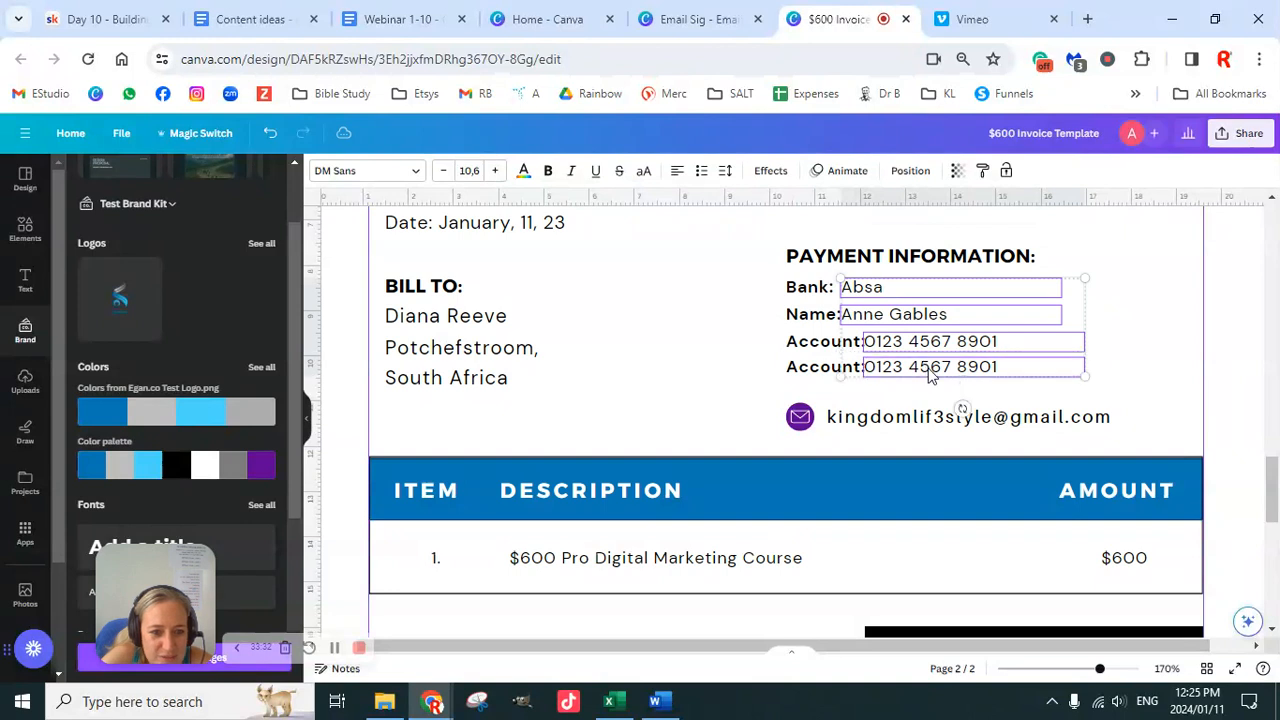
# Step: Right-align the four values' text and align their boxes to the right
pyautogui.click(677, 173)
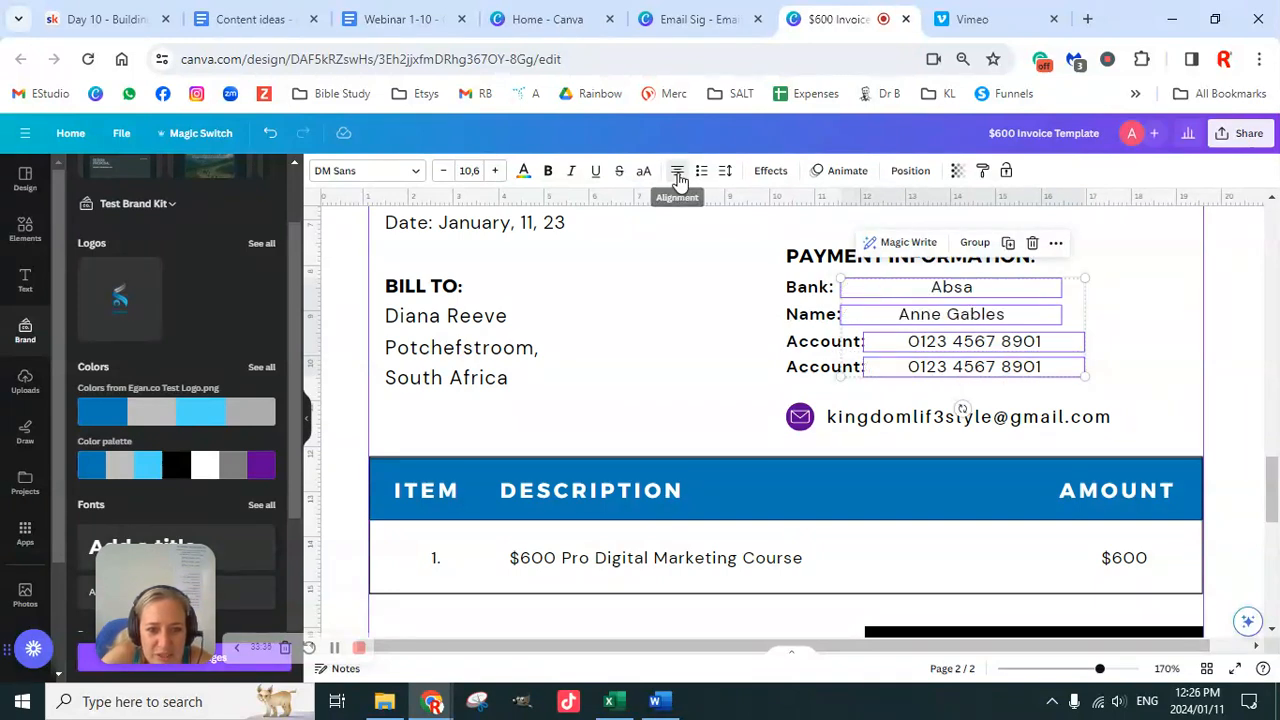
pyautogui.click(677, 173)
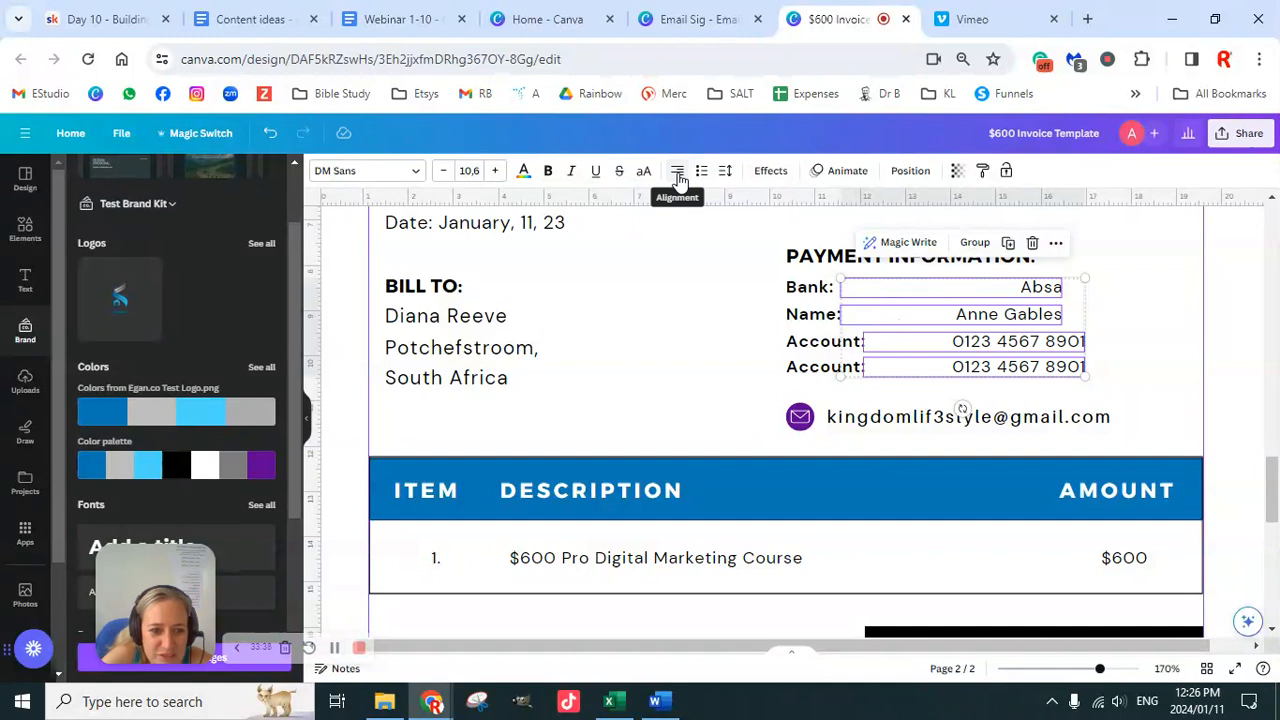
pyautogui.click(908, 174)
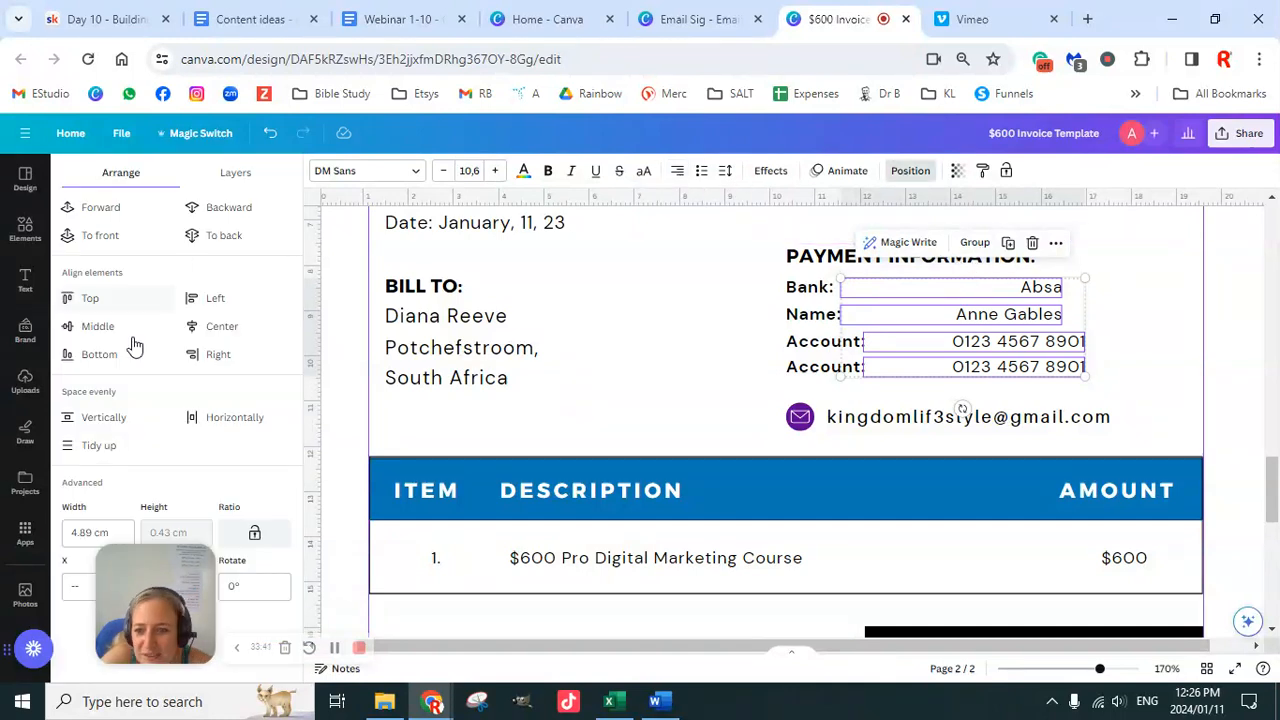
pyautogui.click(206, 354)
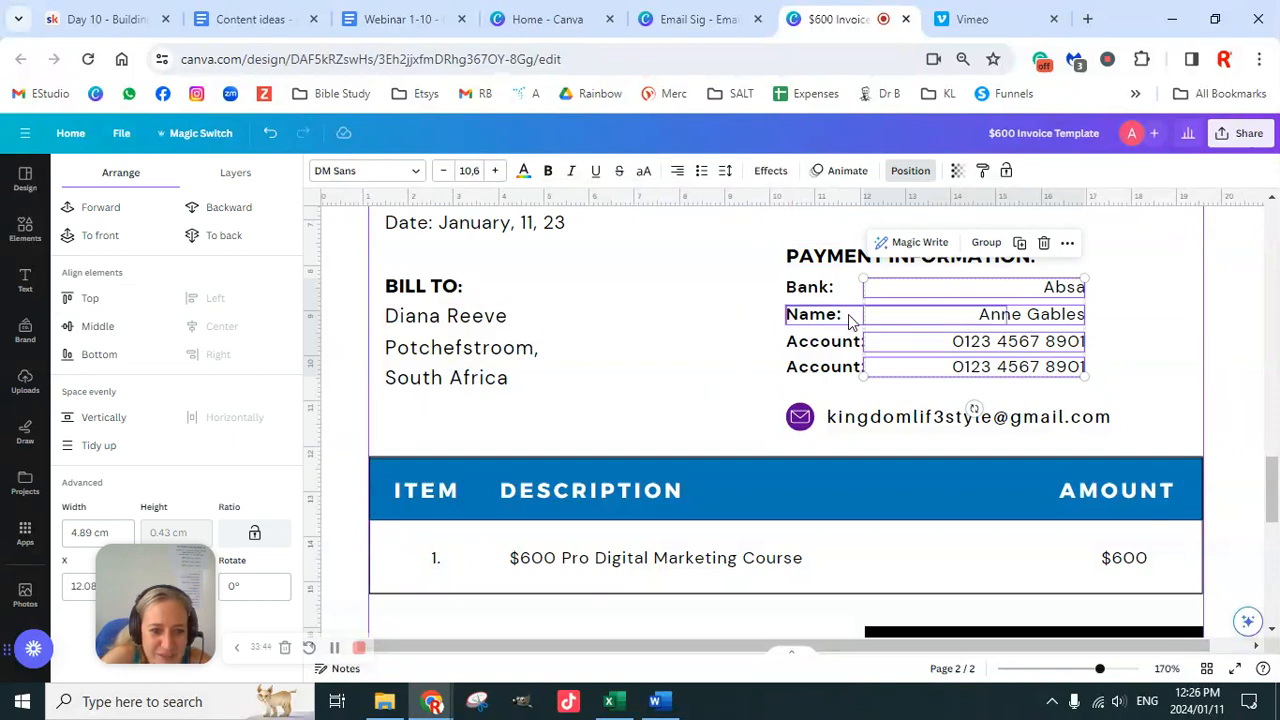
# Step: Narrow the Absa, name and first account boxes from the left to a guide beside the labels
pyautogui.click(1130, 344)
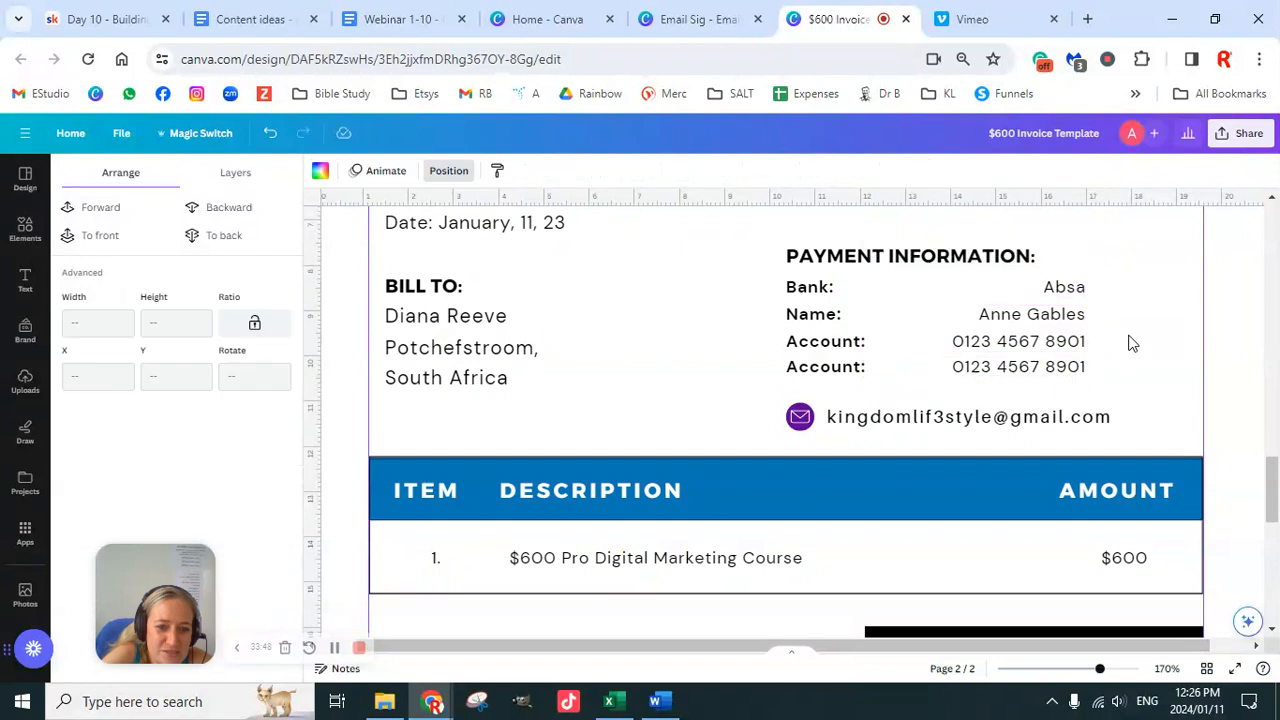
pyautogui.click(870, 292)
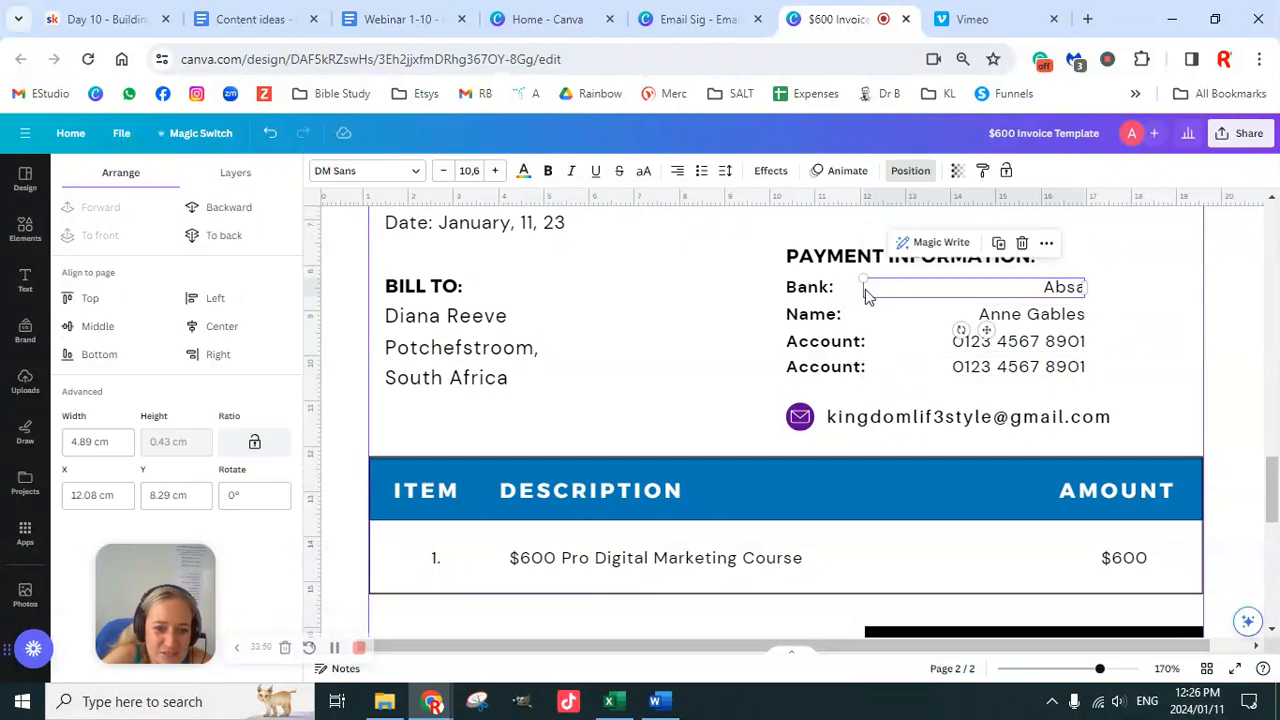
pyautogui.moveTo(863, 289); pyautogui.dragTo(884, 287)
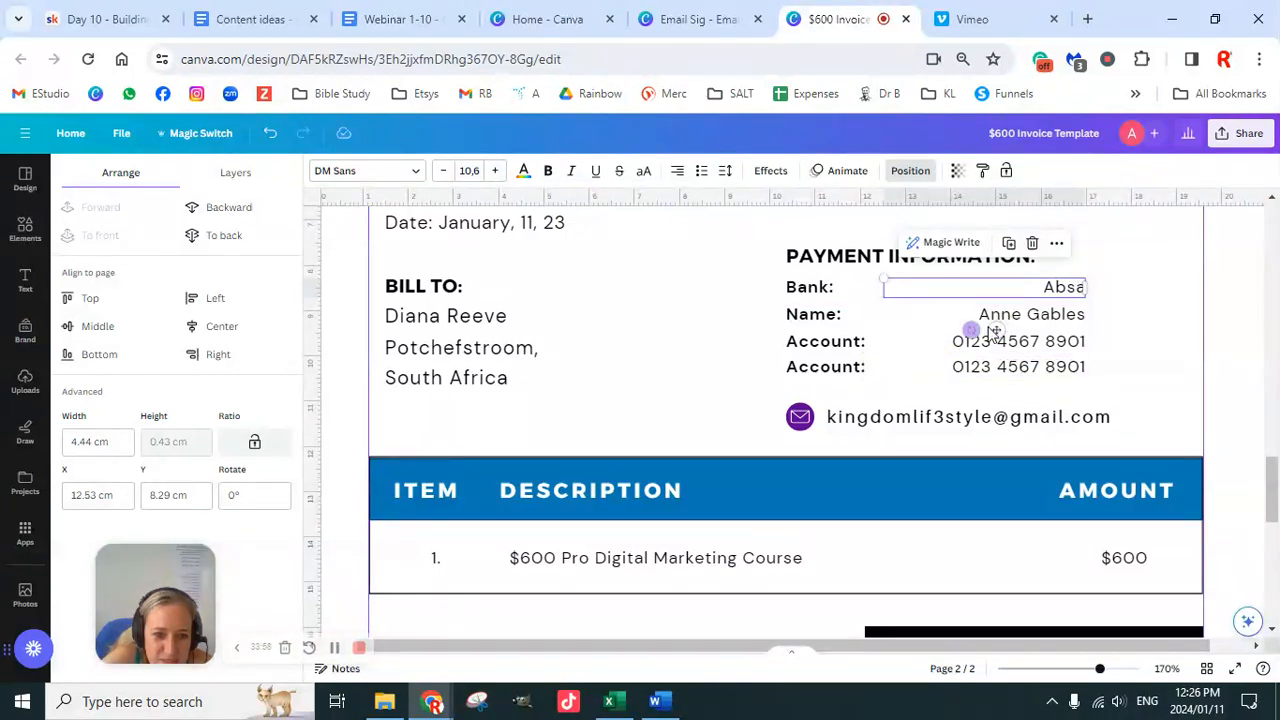
pyautogui.click(1019, 322)
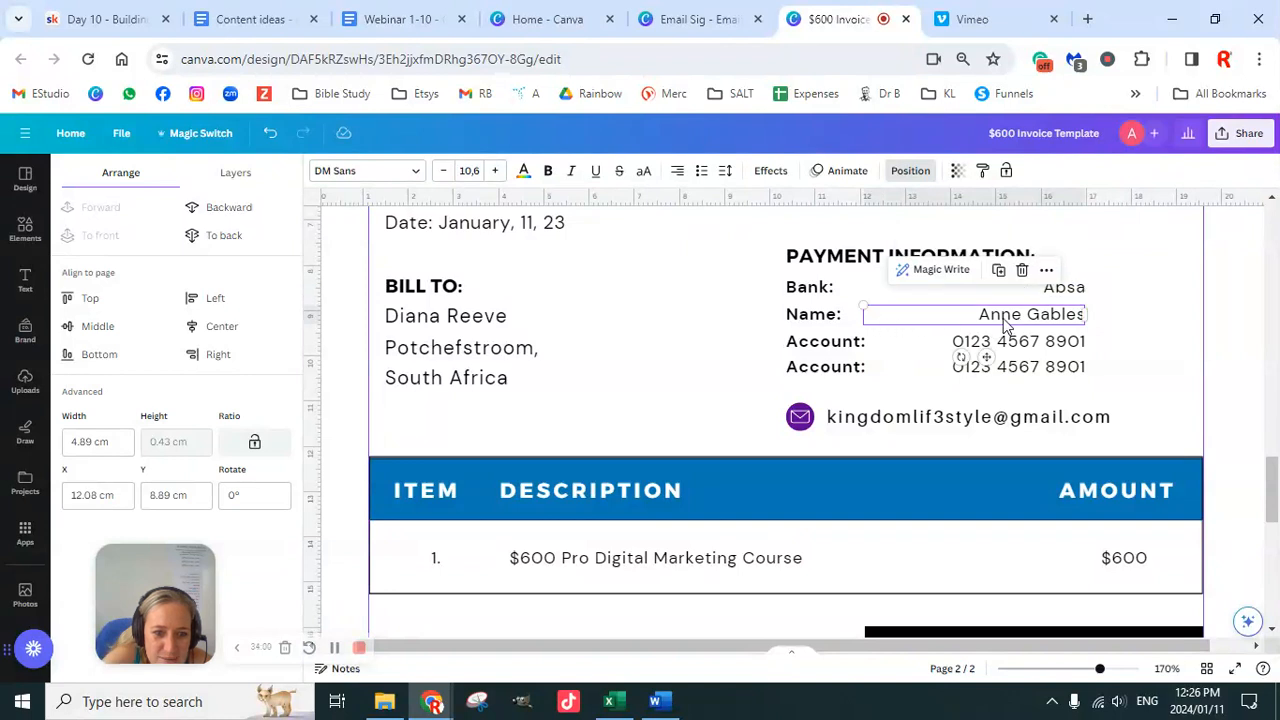
pyautogui.moveTo(858, 316); pyautogui.dragTo(880, 315)
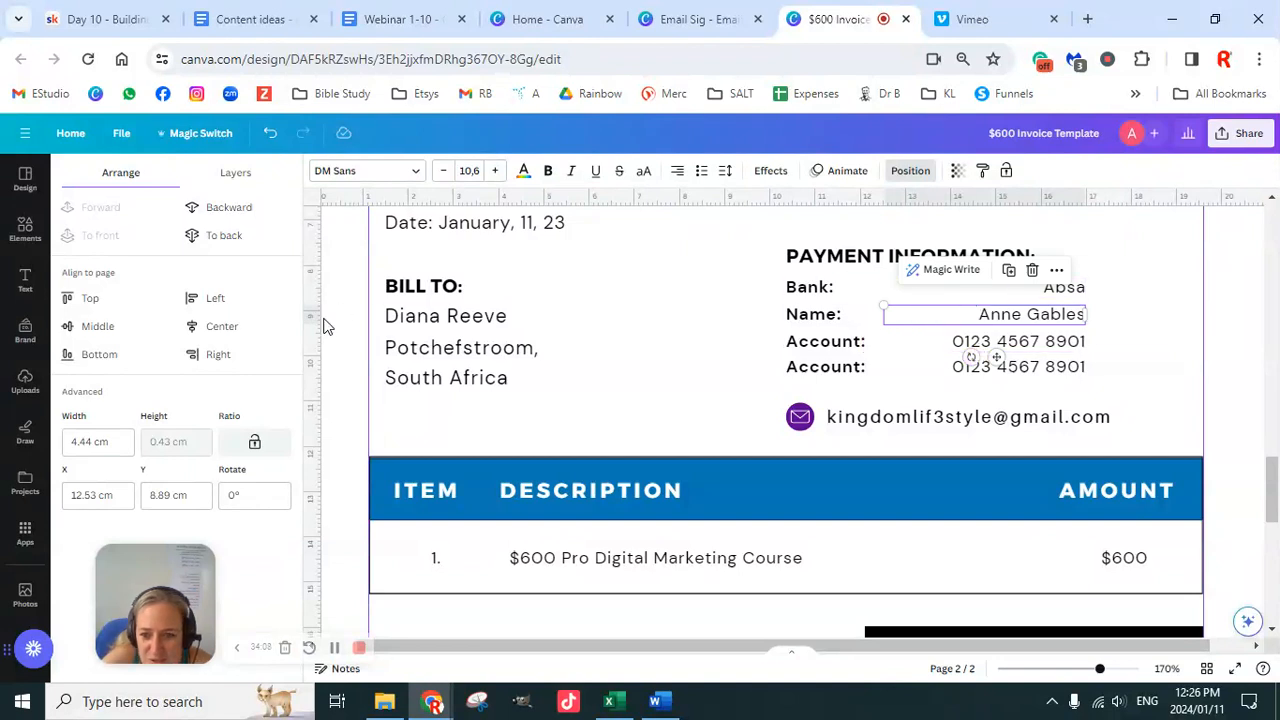
pyautogui.moveTo(318, 317); pyautogui.dragTo(880, 341)
pyautogui.click(1020, 345)
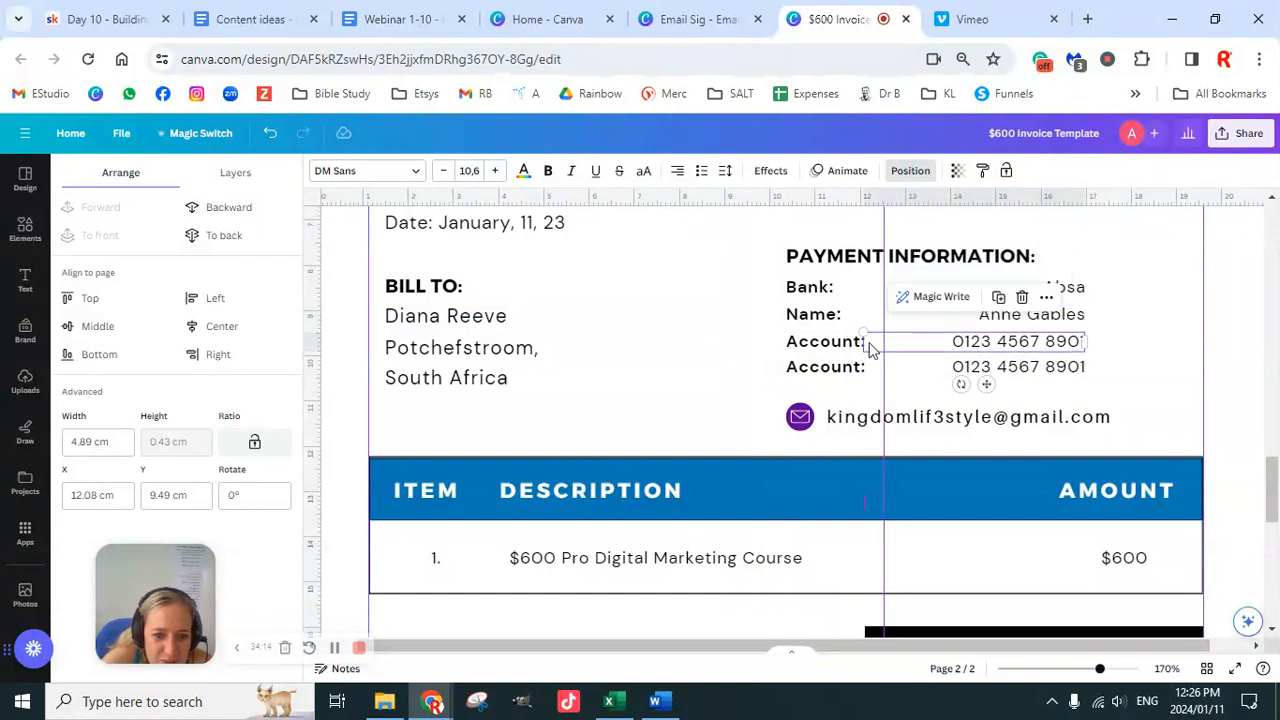
pyautogui.moveTo(862, 341); pyautogui.dragTo(884, 366)
pyautogui.click(993, 374)
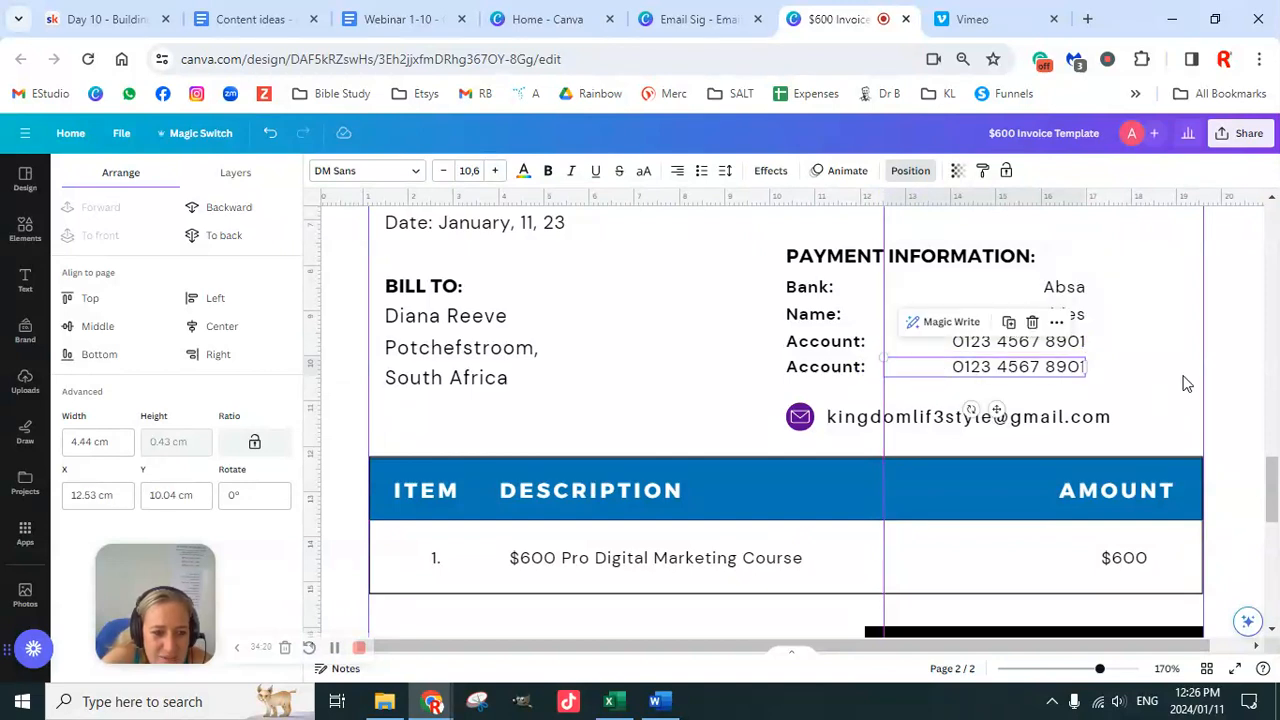
pyautogui.click(1223, 393)
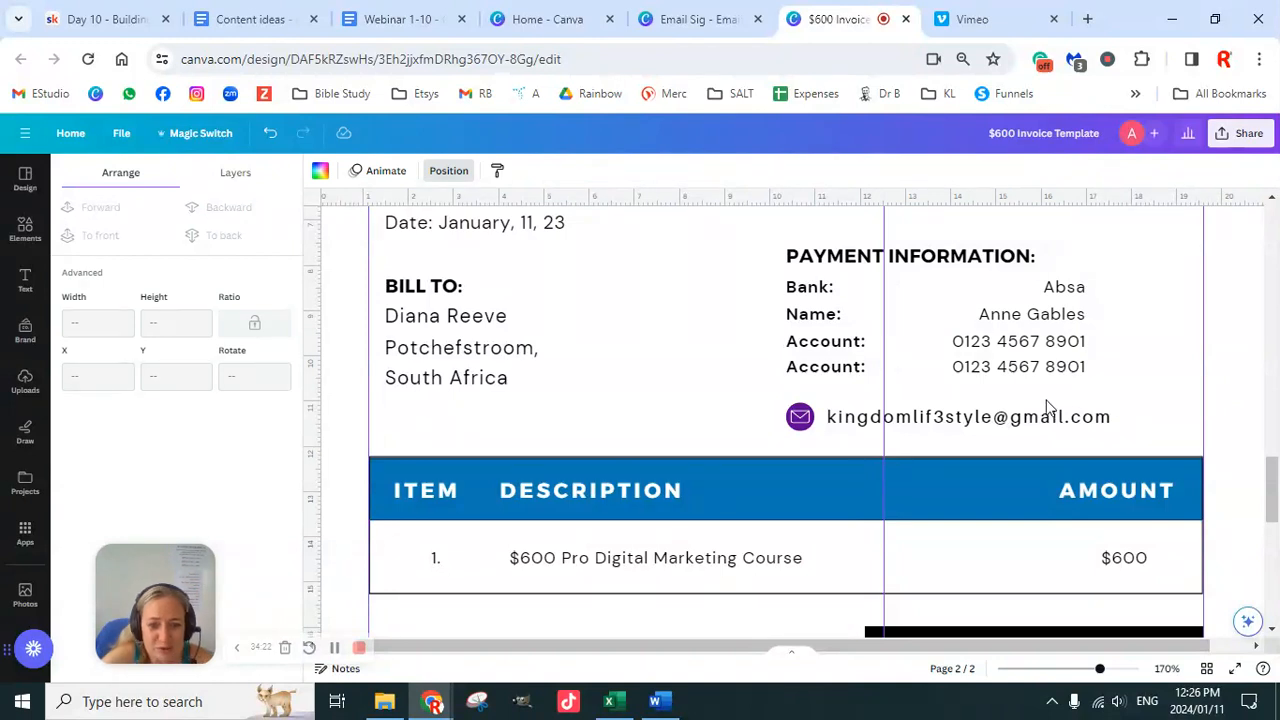
# Step: Left-align the text of all four payment values
pyautogui.click(1071, 292)
pyautogui.keyDown('shift'); pyautogui.click(1072, 316); pyautogui.keyUp('shift')
pyautogui.keyDown('shift'); pyautogui.click(1071, 343); pyautogui.keyUp('shift')
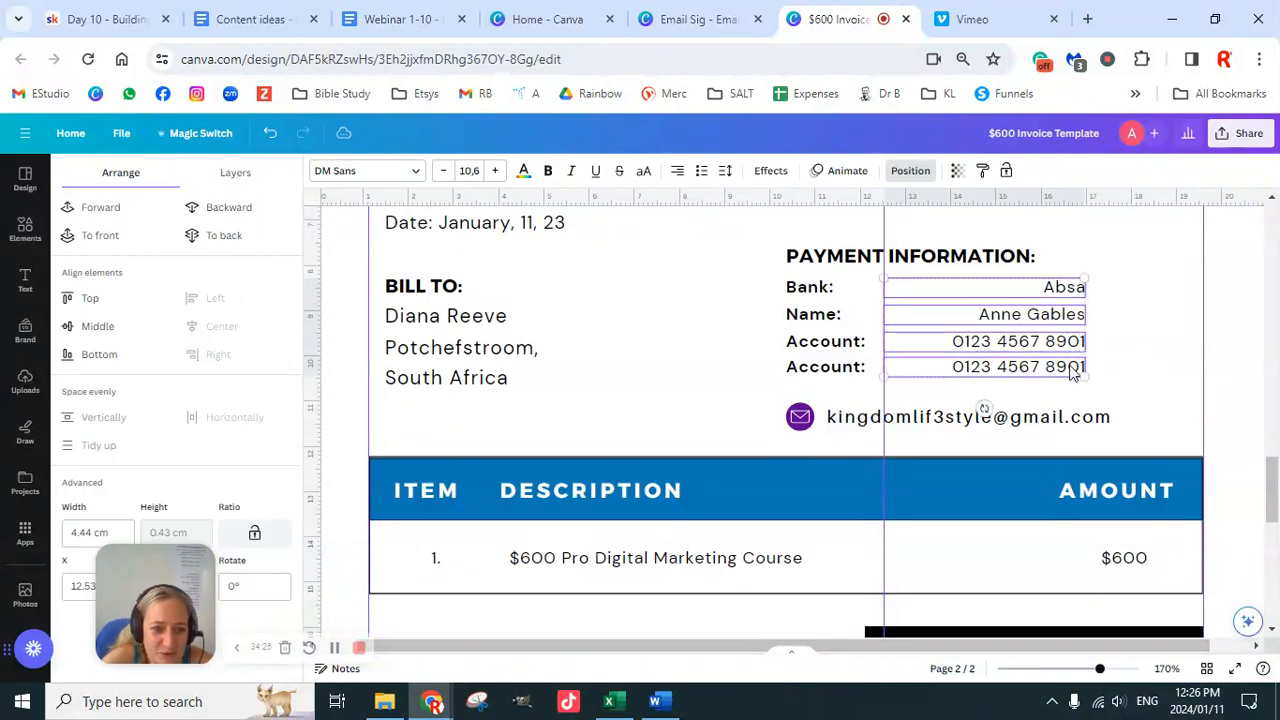
pyautogui.keyDown('shift'); pyautogui.click(1050, 370); pyautogui.keyUp('shift')
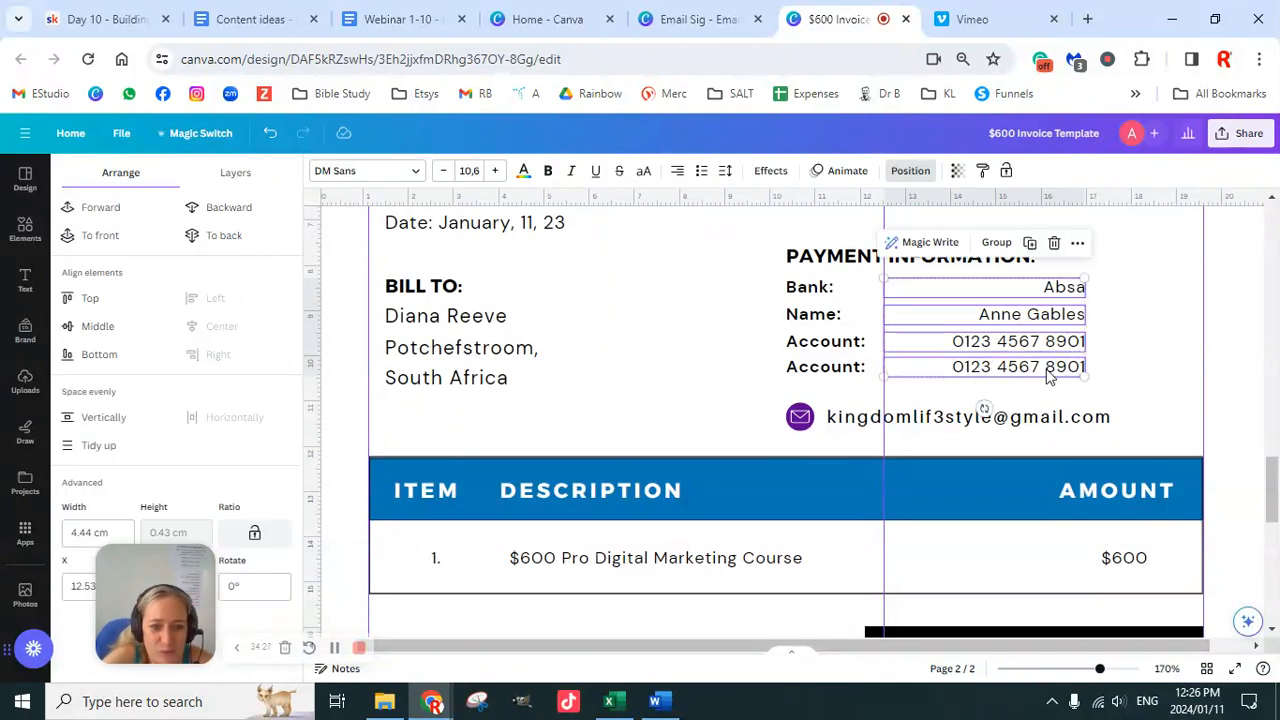
pyautogui.click(677, 170)
pyautogui.click(1231, 368)
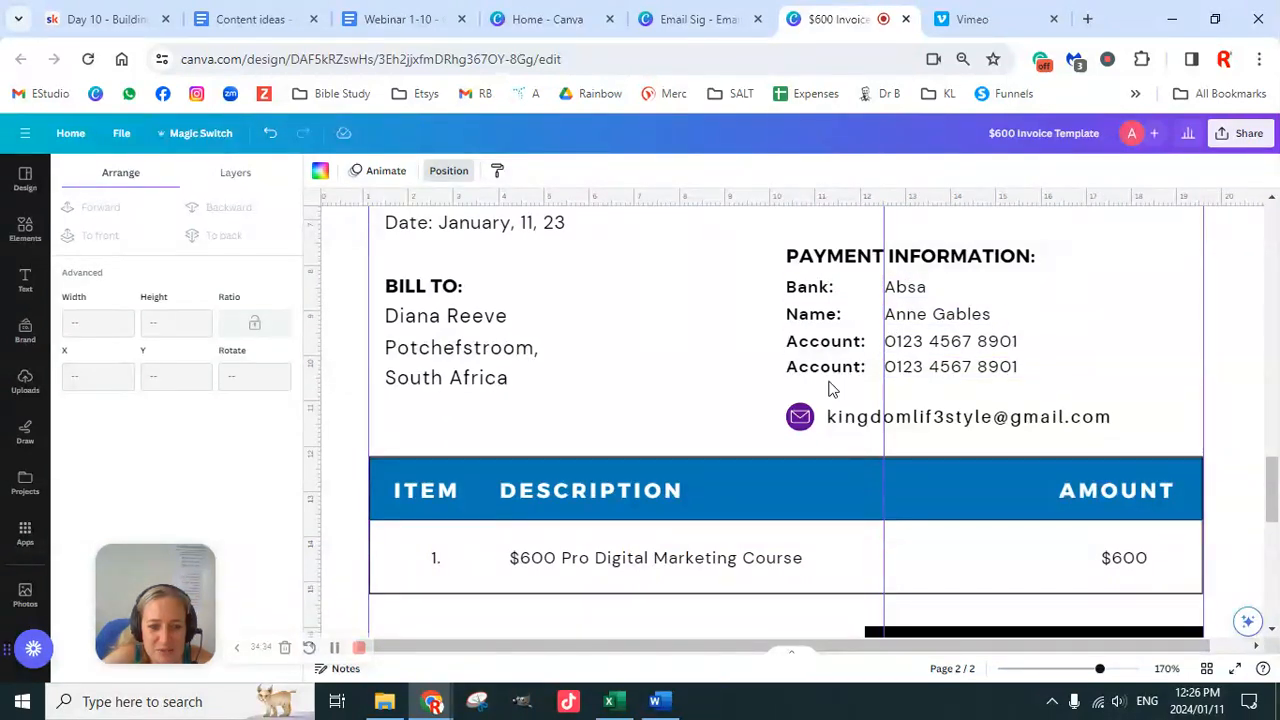
# Step: Move the email line up so it sits directly beneath the account details
pyautogui.moveTo(1015, 433)
pyautogui.mouseDown()
pyautogui.moveTo(998, 421)
pyautogui.moveTo(1011, 431)
pyautogui.moveTo(1013, 410)
pyautogui.mouseUp()
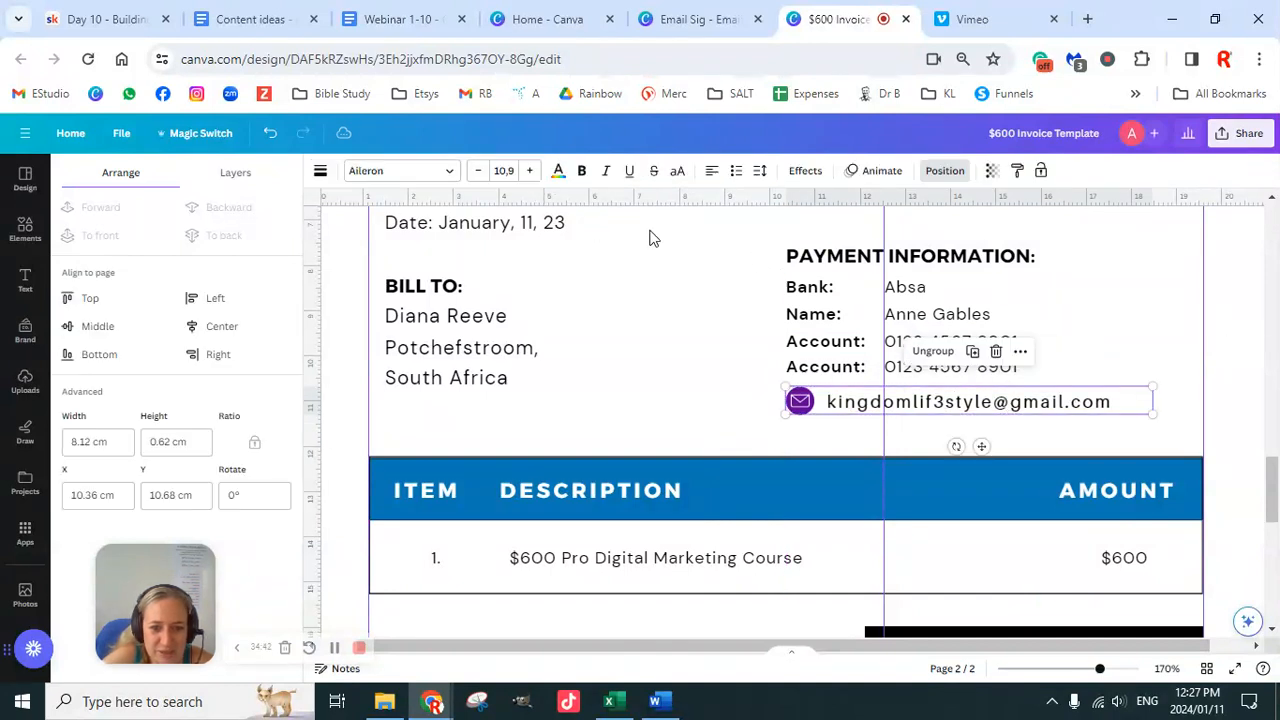
pyautogui.doubleClick(1013, 405)
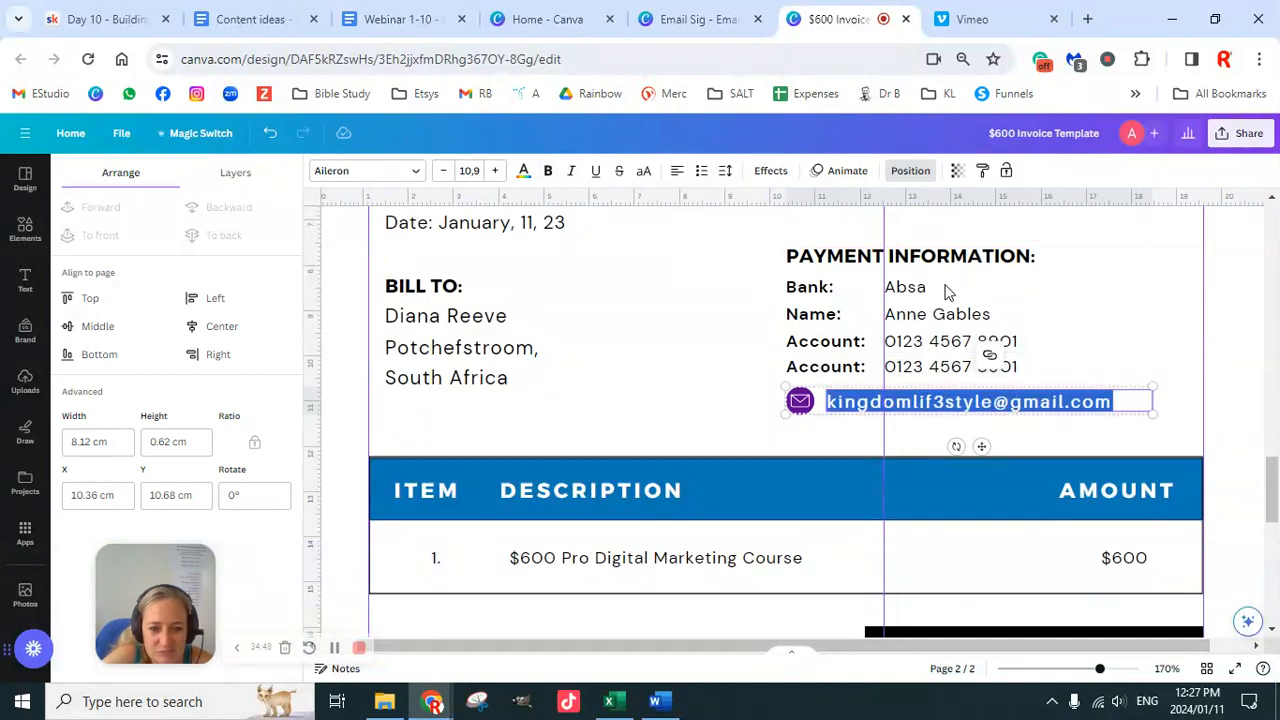
pyautogui.click(930, 345)
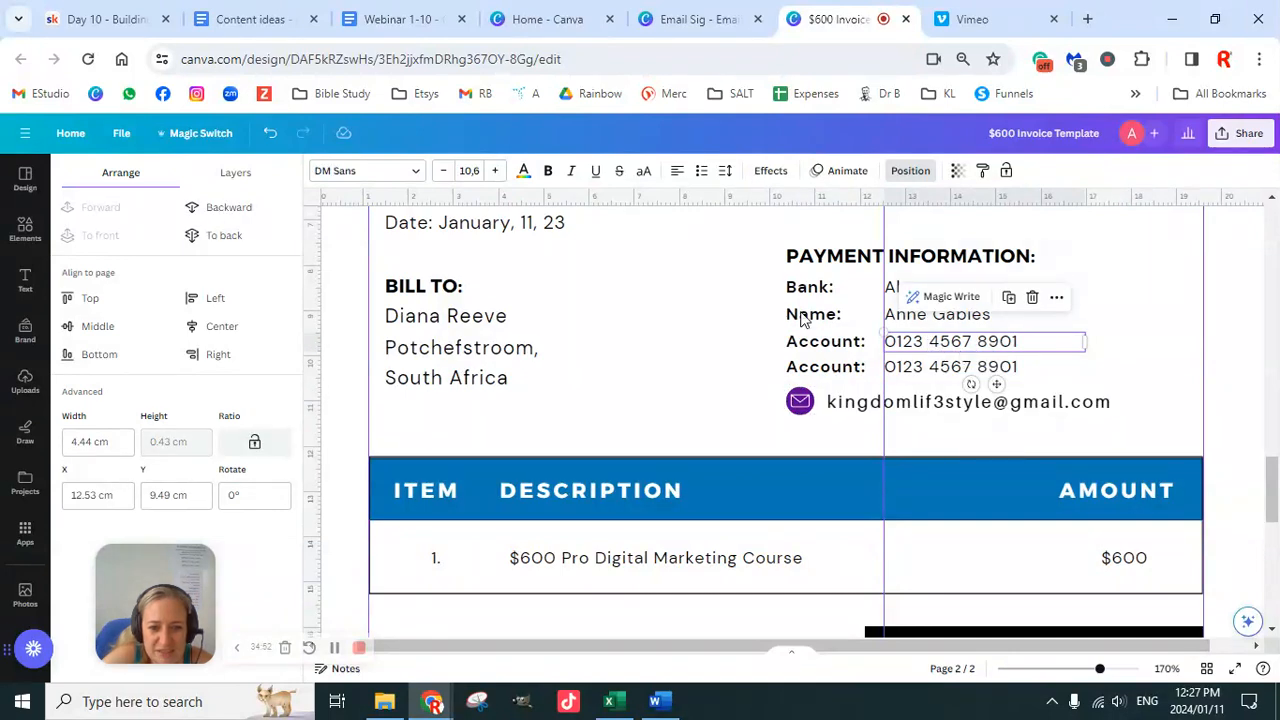
# Step: Select the invoice number and date text box
pyautogui.scroll(3, 1094, 434)
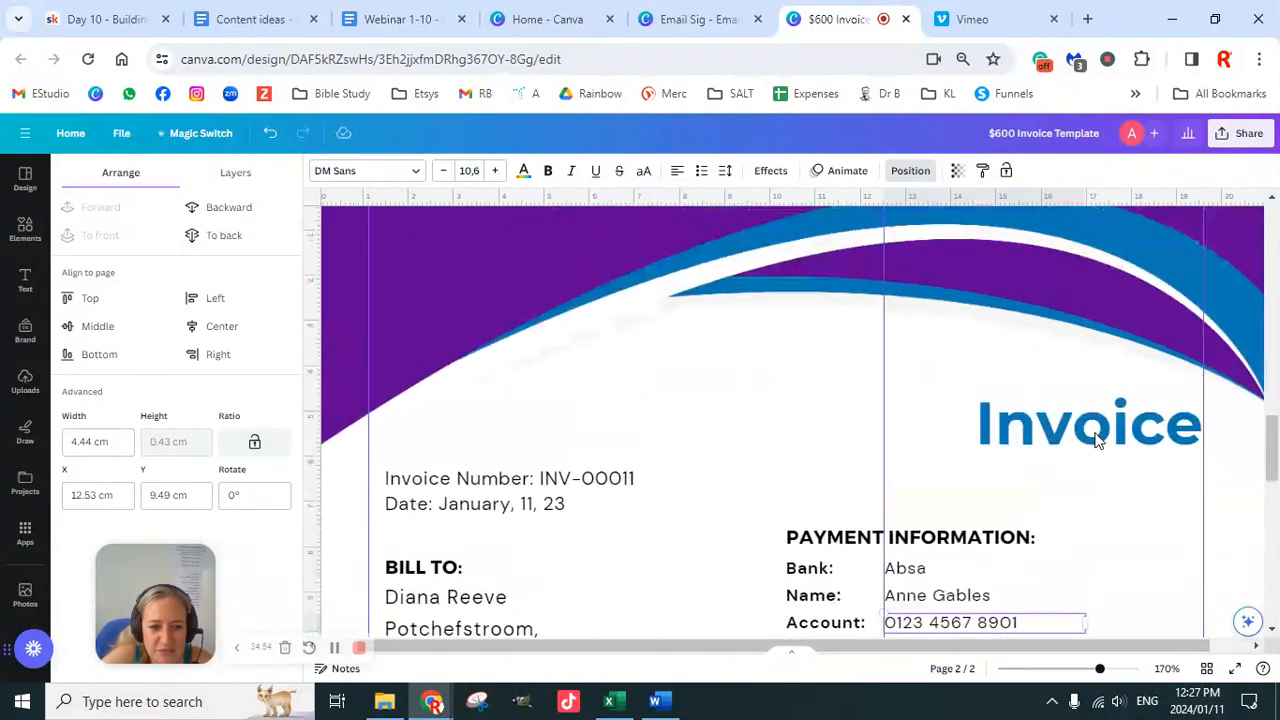
pyautogui.scroll(-1, 1097, 440)
pyautogui.click(1072, 346)
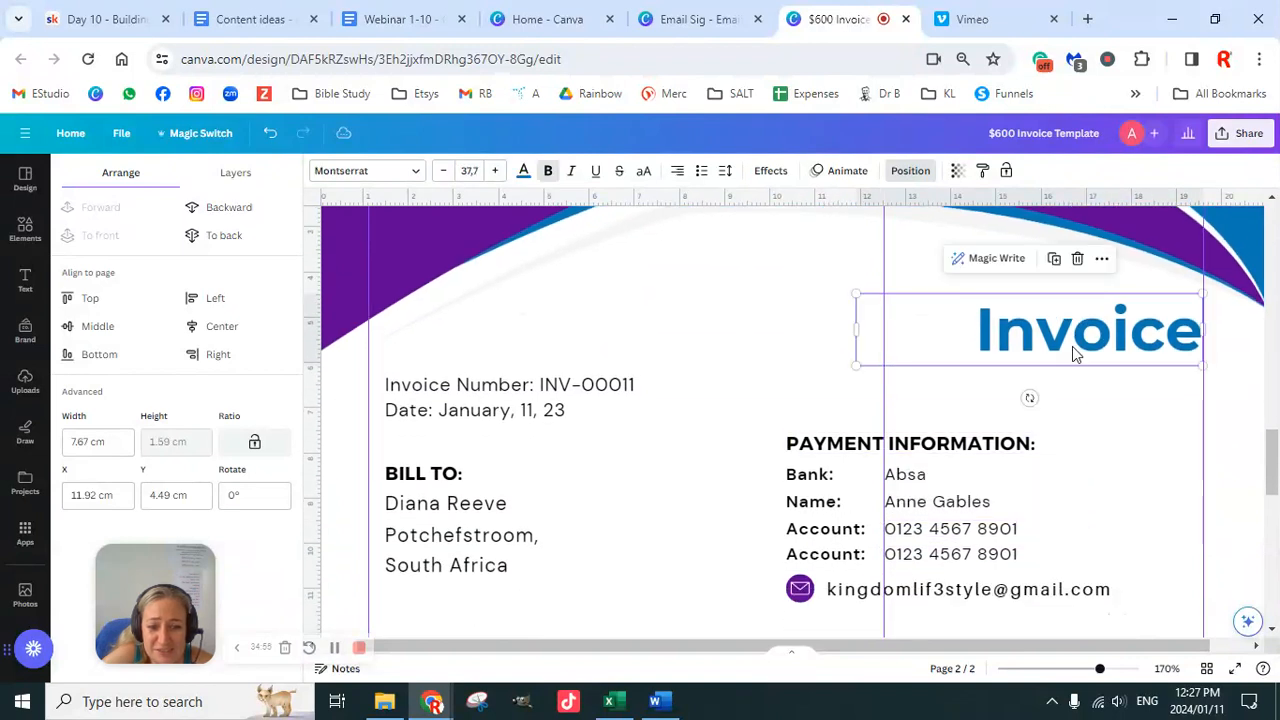
pyautogui.click(530, 395)
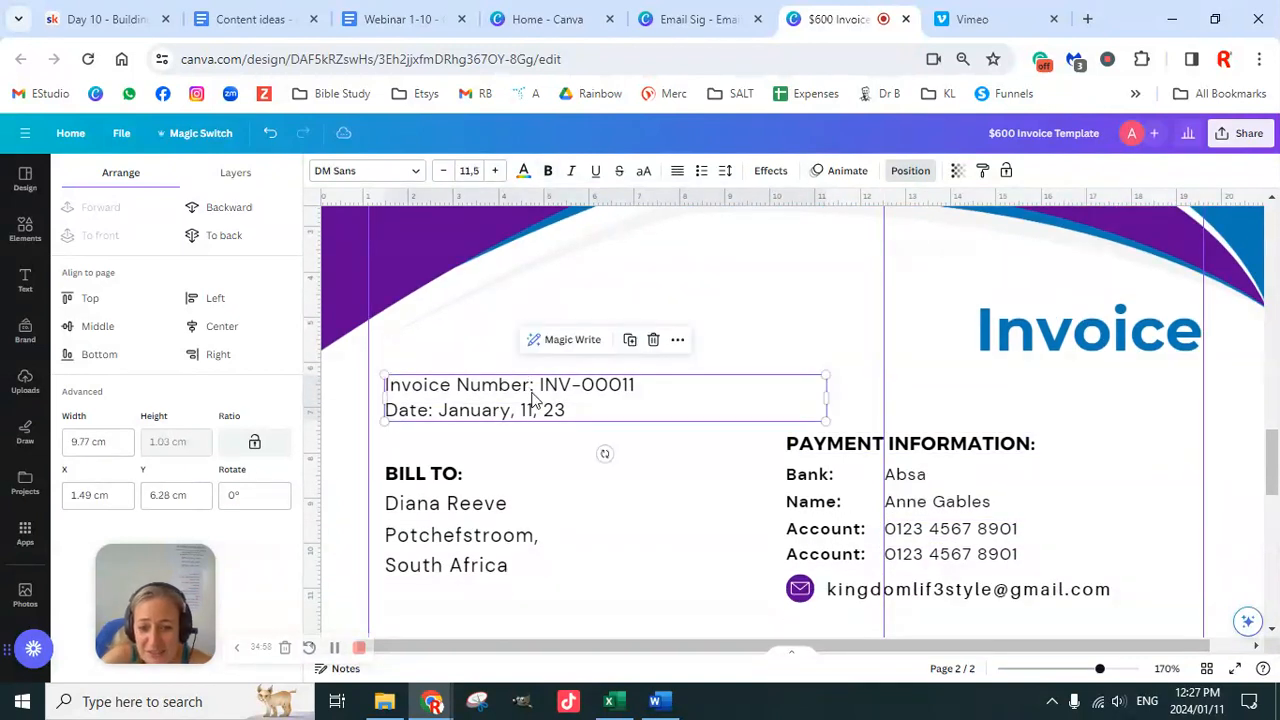
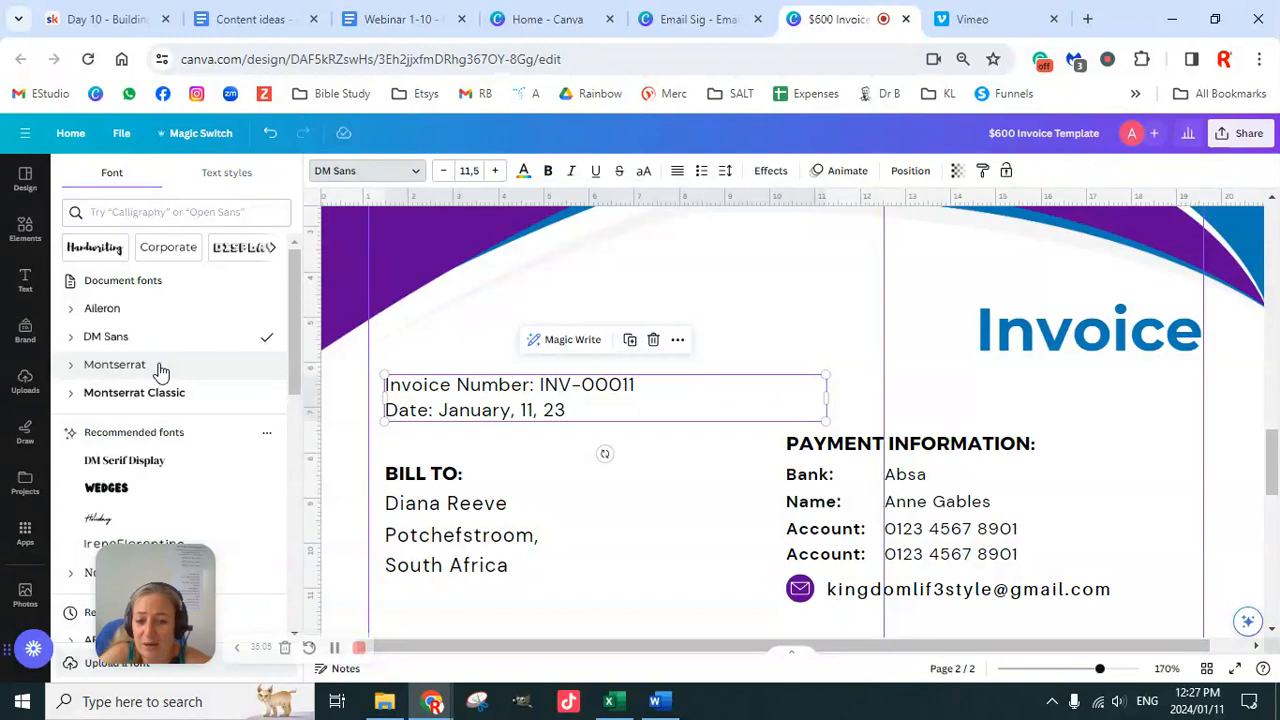
# Step: Apply Montserrat to the invoice number/date, BILL TO, client address and PAYMENT INFORMATION text boxes
pyautogui.click(160, 372)
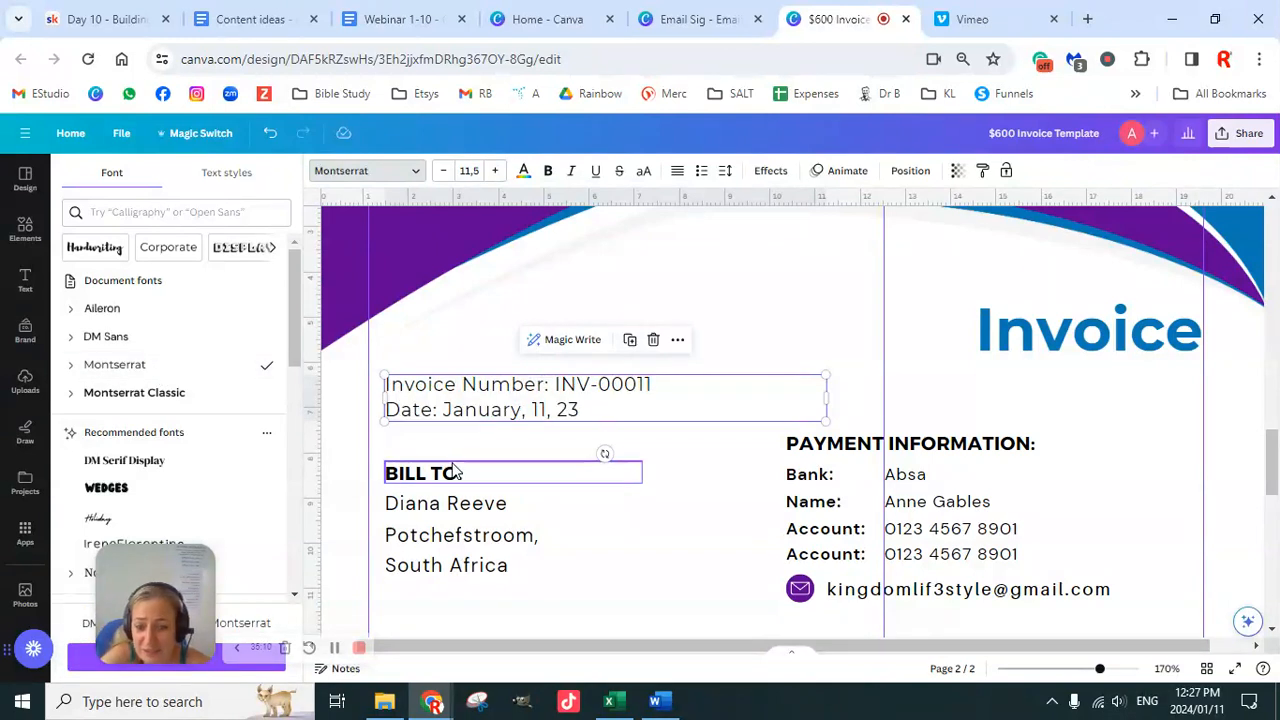
pyautogui.click(491, 479)
pyautogui.click(158, 364)
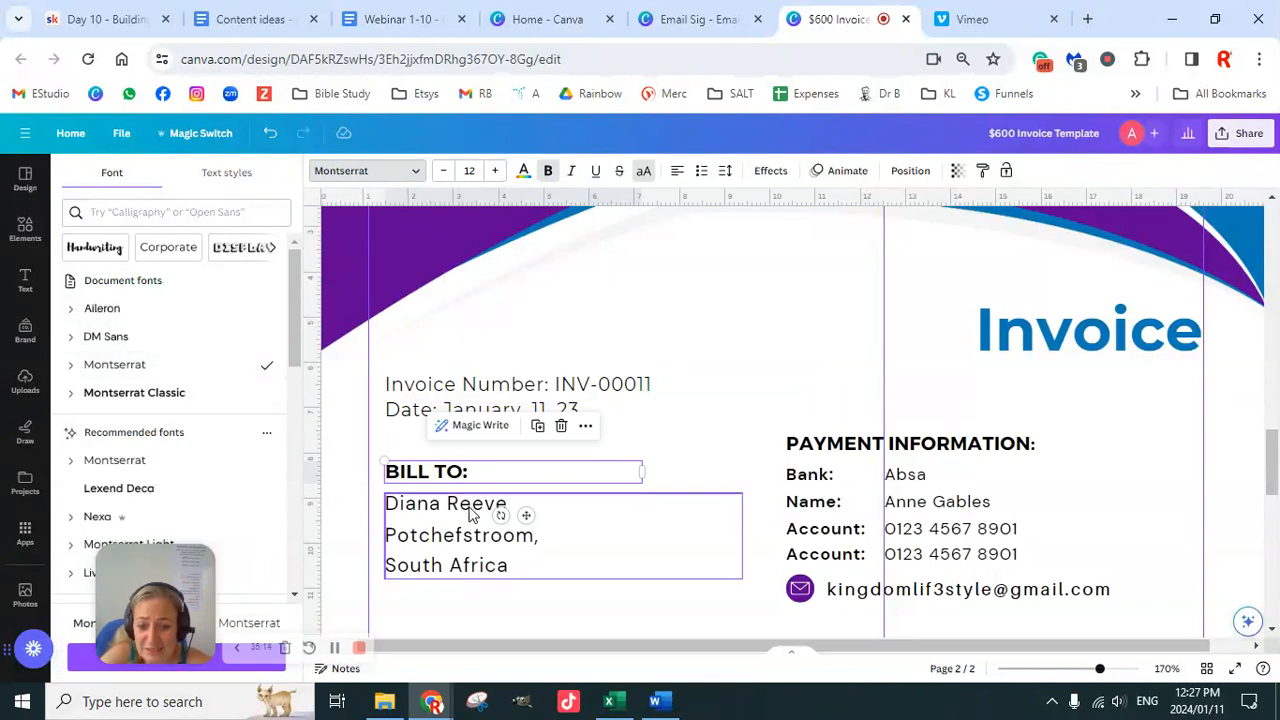
pyautogui.click(437, 543)
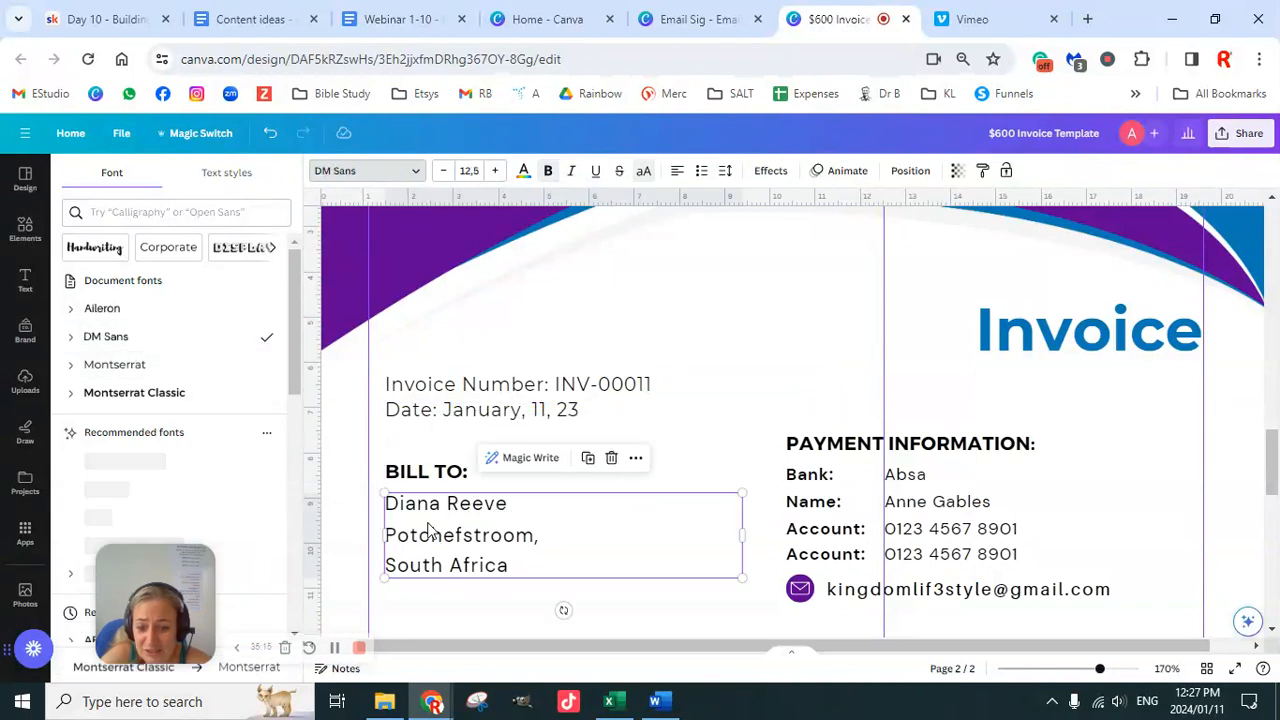
pyautogui.click(122, 364)
pyautogui.click(924, 452)
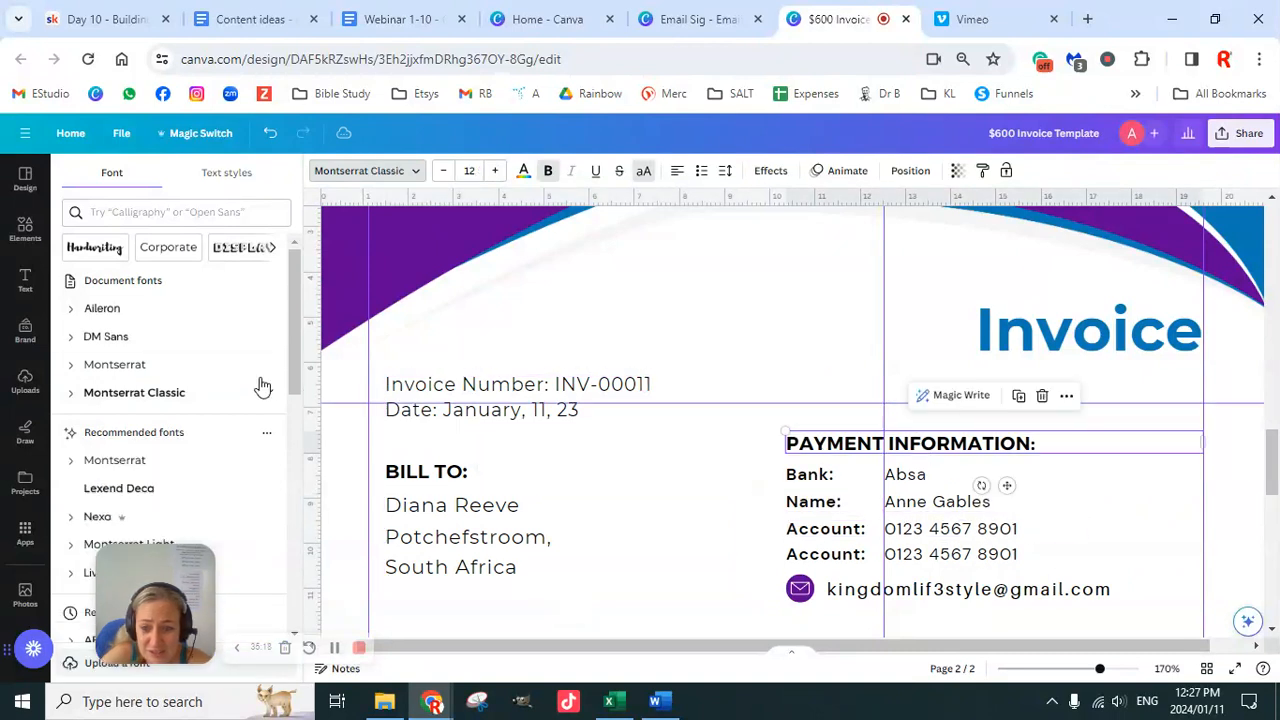
pyautogui.click(157, 366)
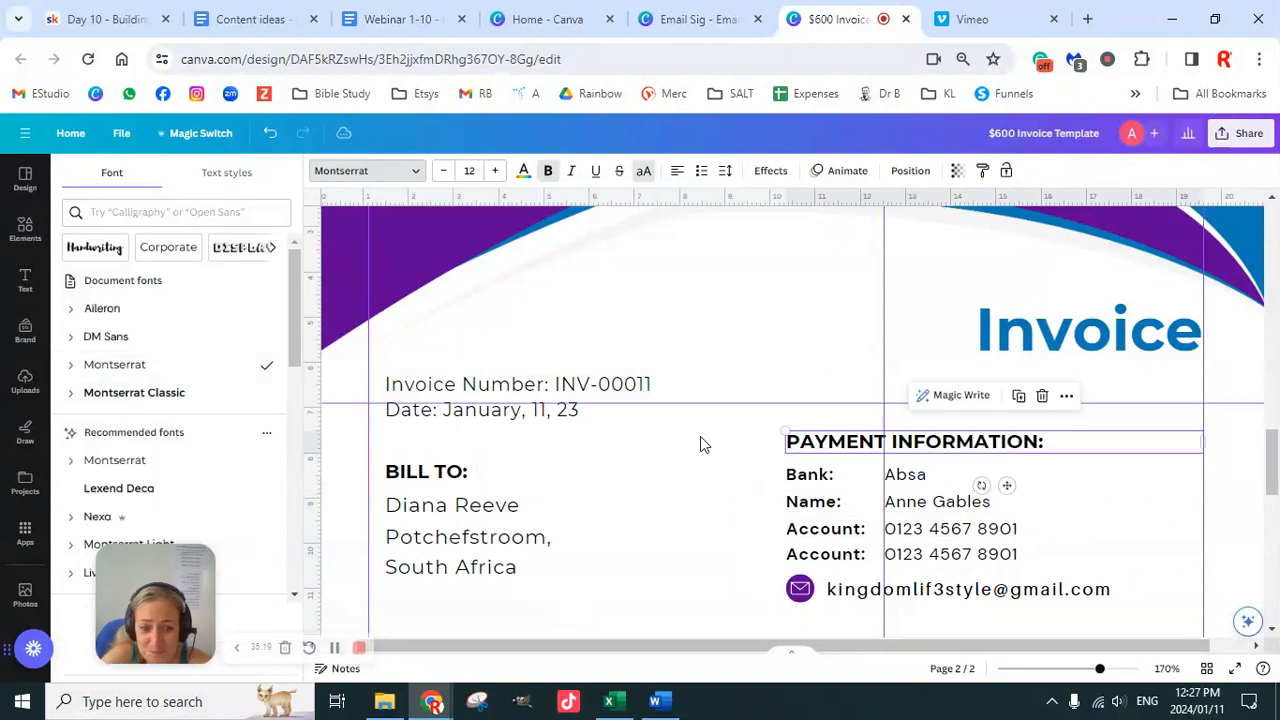
# Step: Set the Bank label to Montserrat and copy its style onto the Name and both Account labels
pyautogui.click(866, 484)
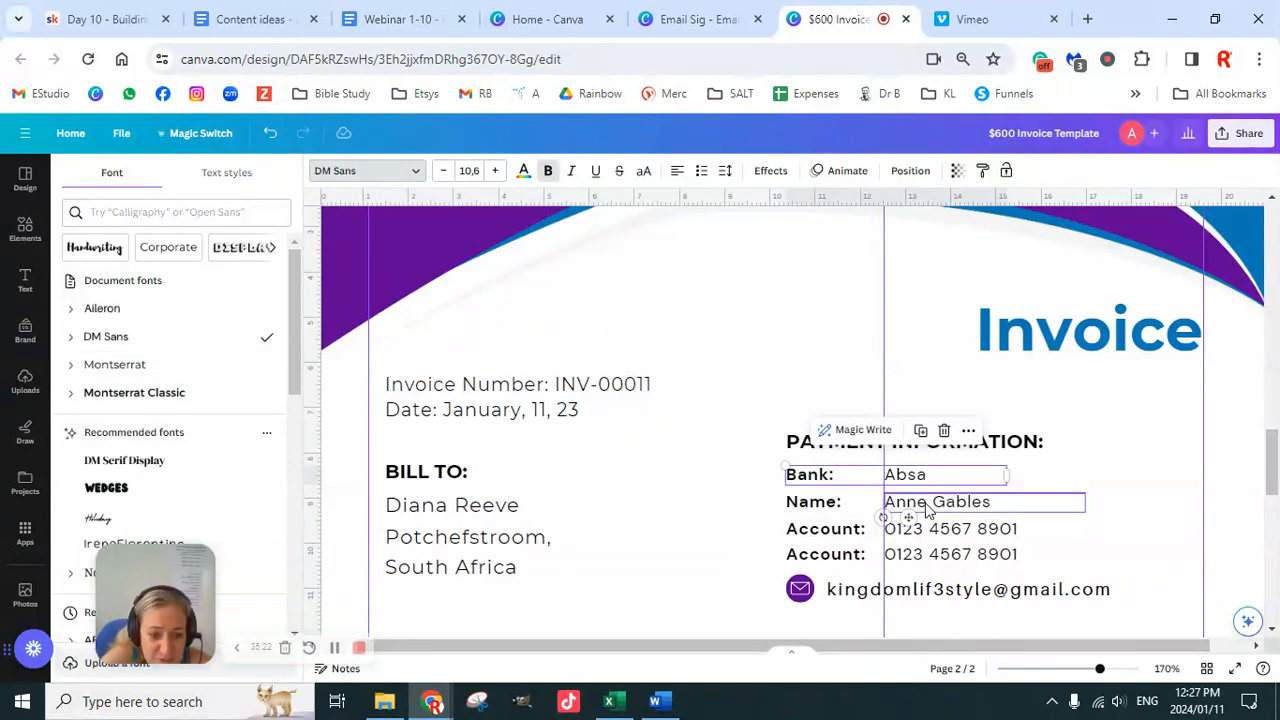
pyautogui.click(845, 510)
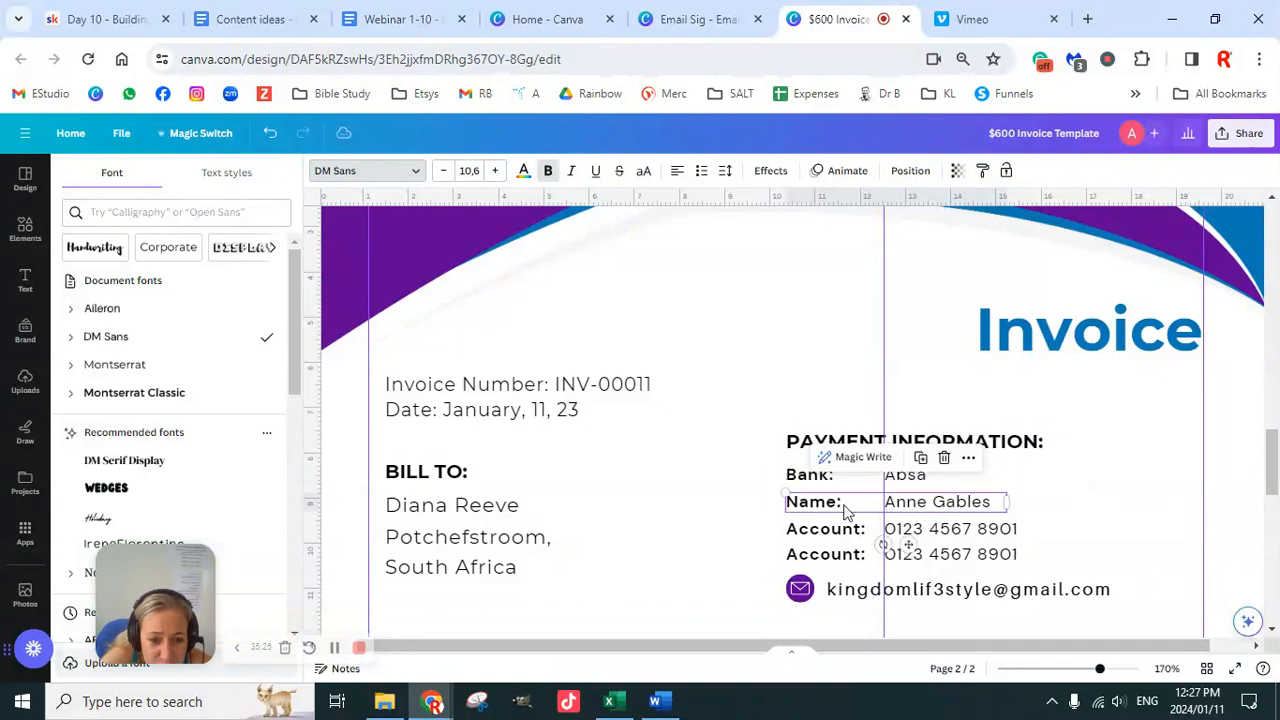
pyautogui.click(795, 485)
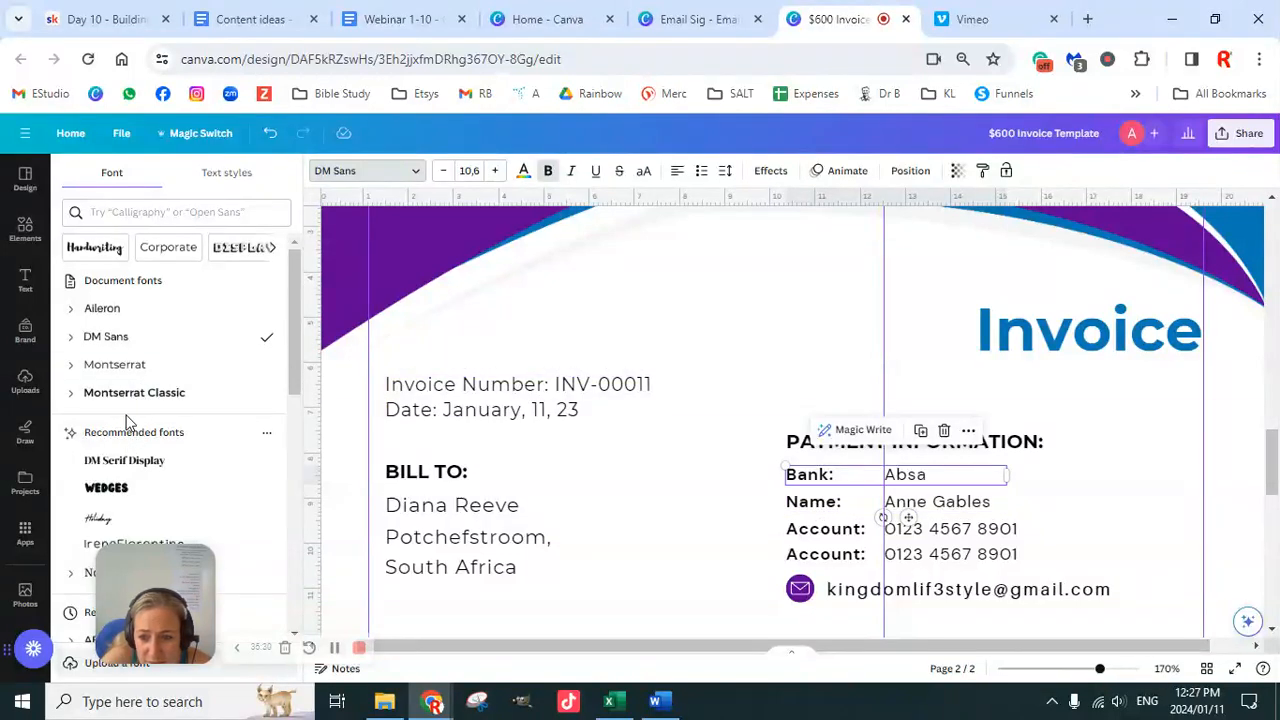
pyautogui.click(128, 366)
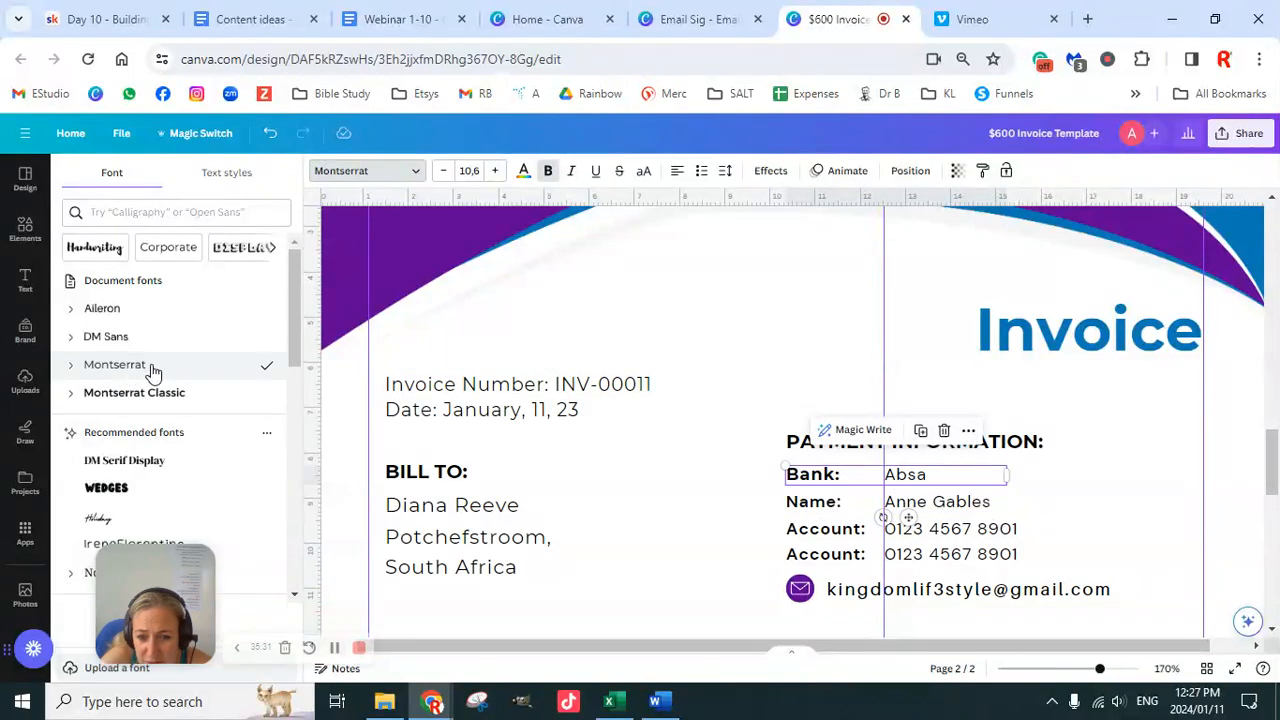
pyautogui.click(982, 176)
pyautogui.click(843, 500)
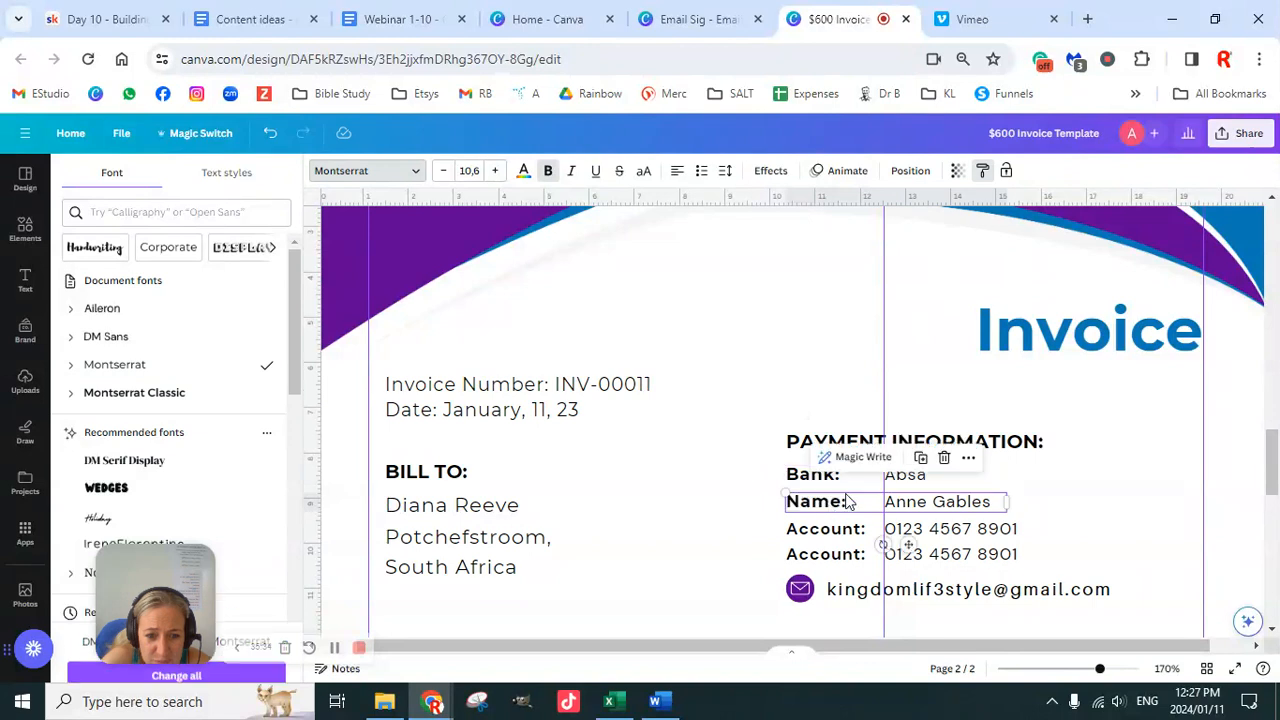
pyautogui.click(982, 171)
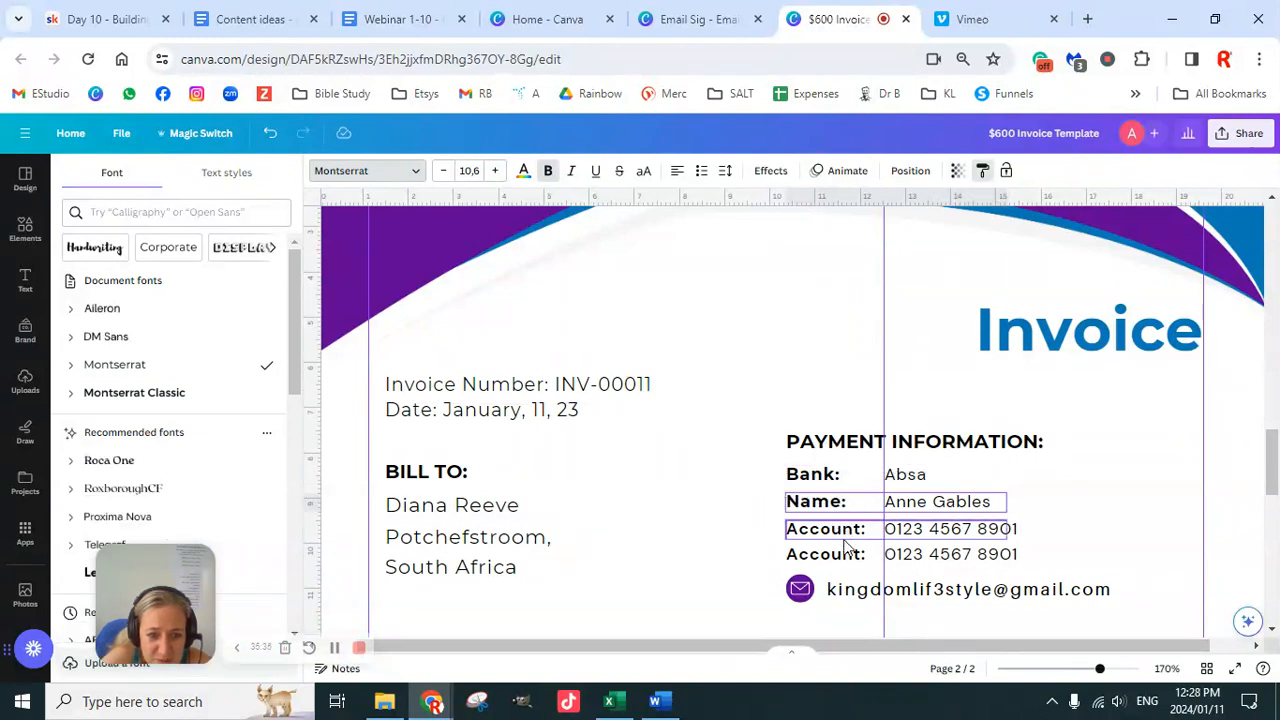
pyautogui.click(844, 543)
pyautogui.click(982, 171)
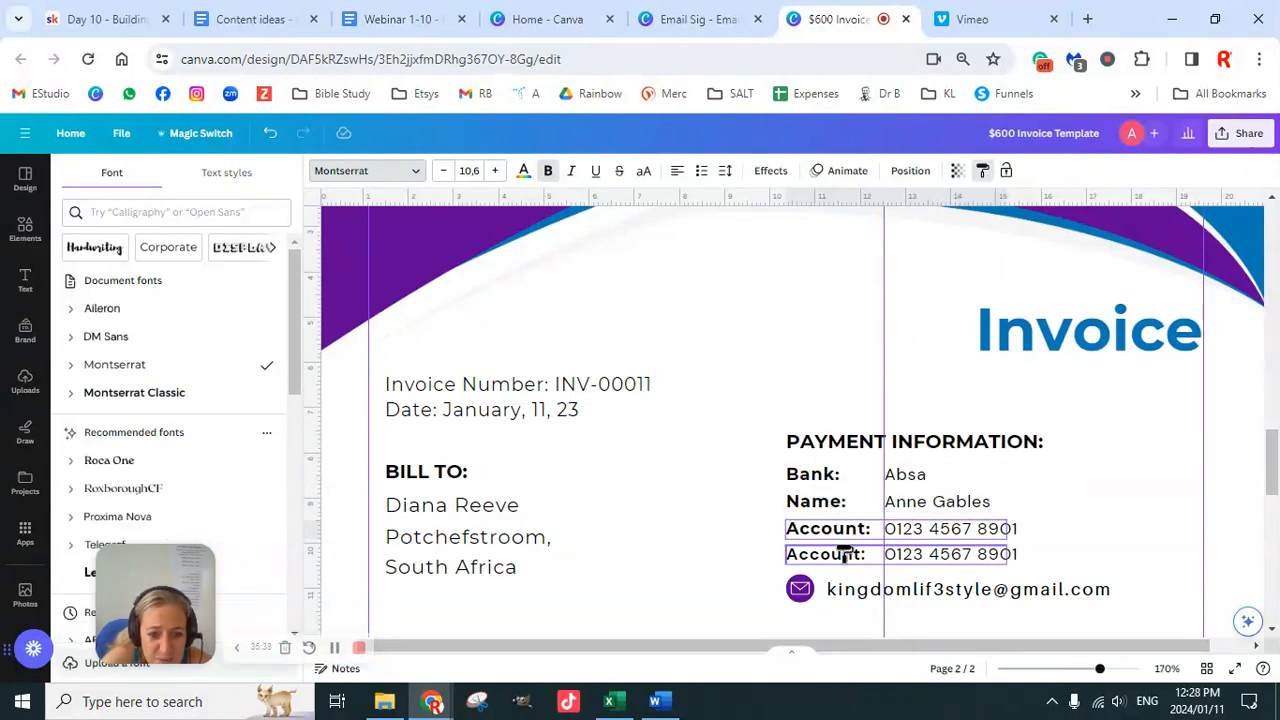
pyautogui.click(844, 558)
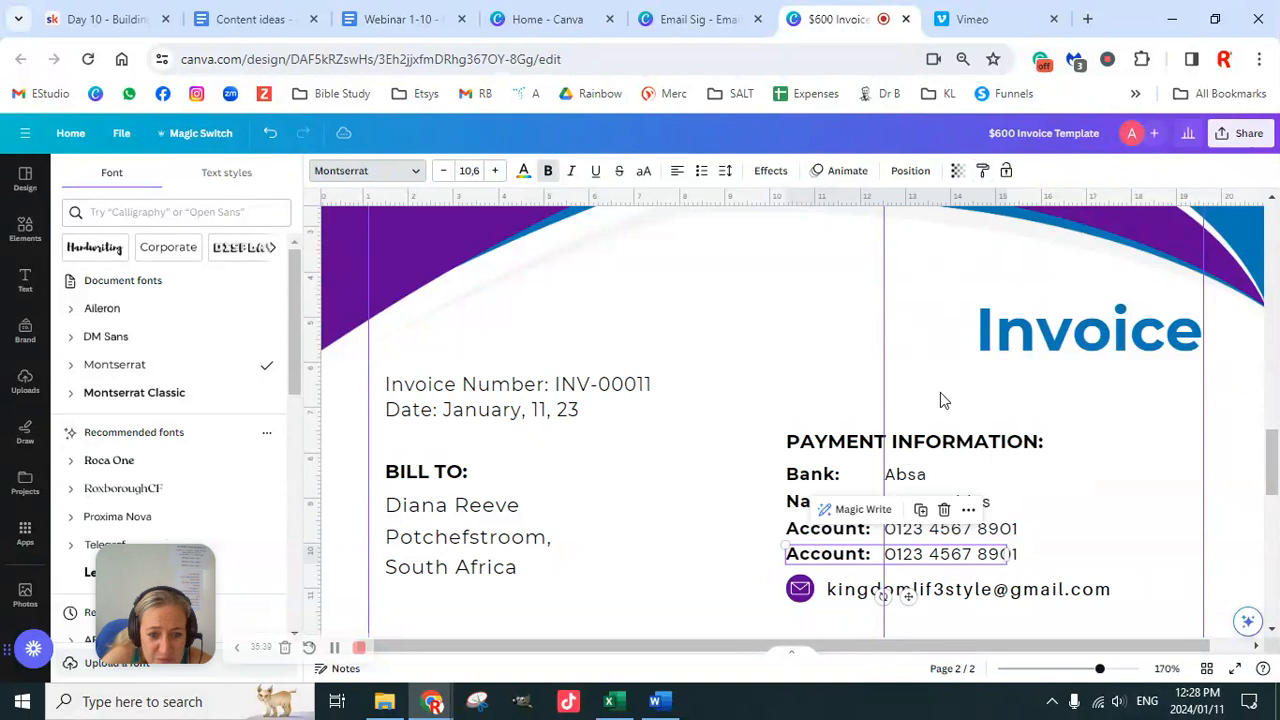
# Step: Copy the label style onto the Absa, account holder name and both account number values
pyautogui.click(982, 174)
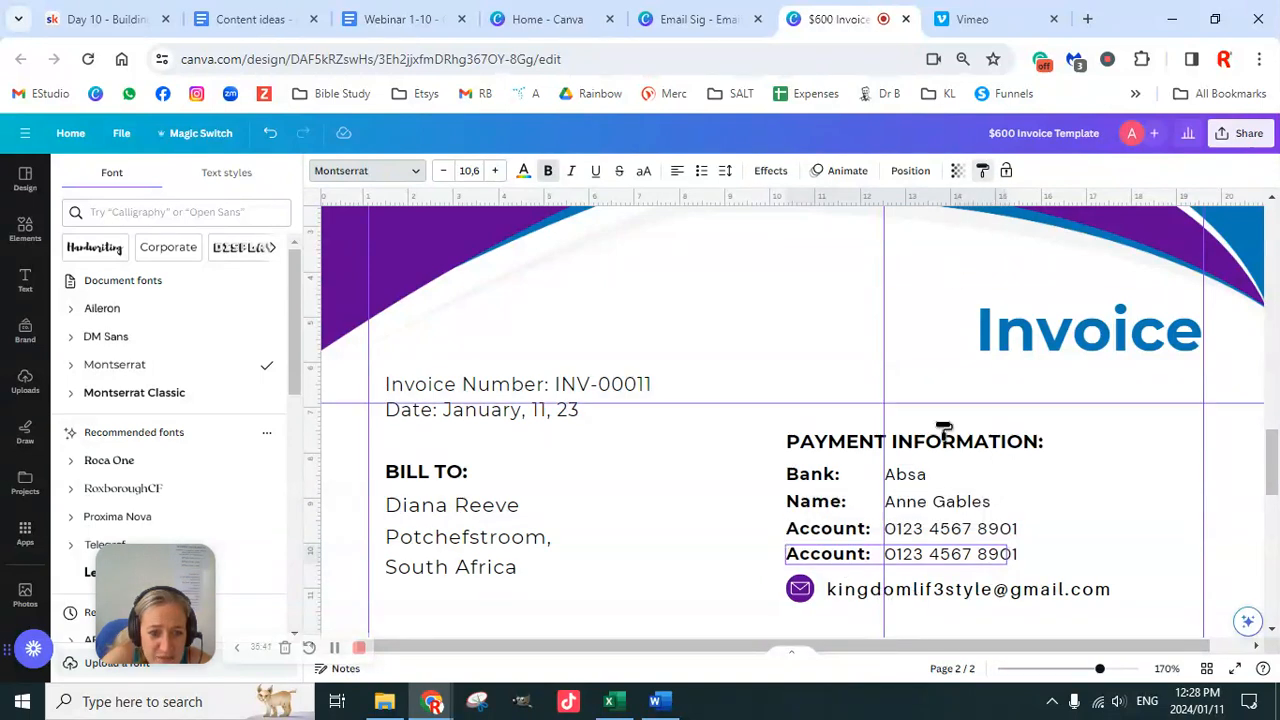
pyautogui.click(921, 484)
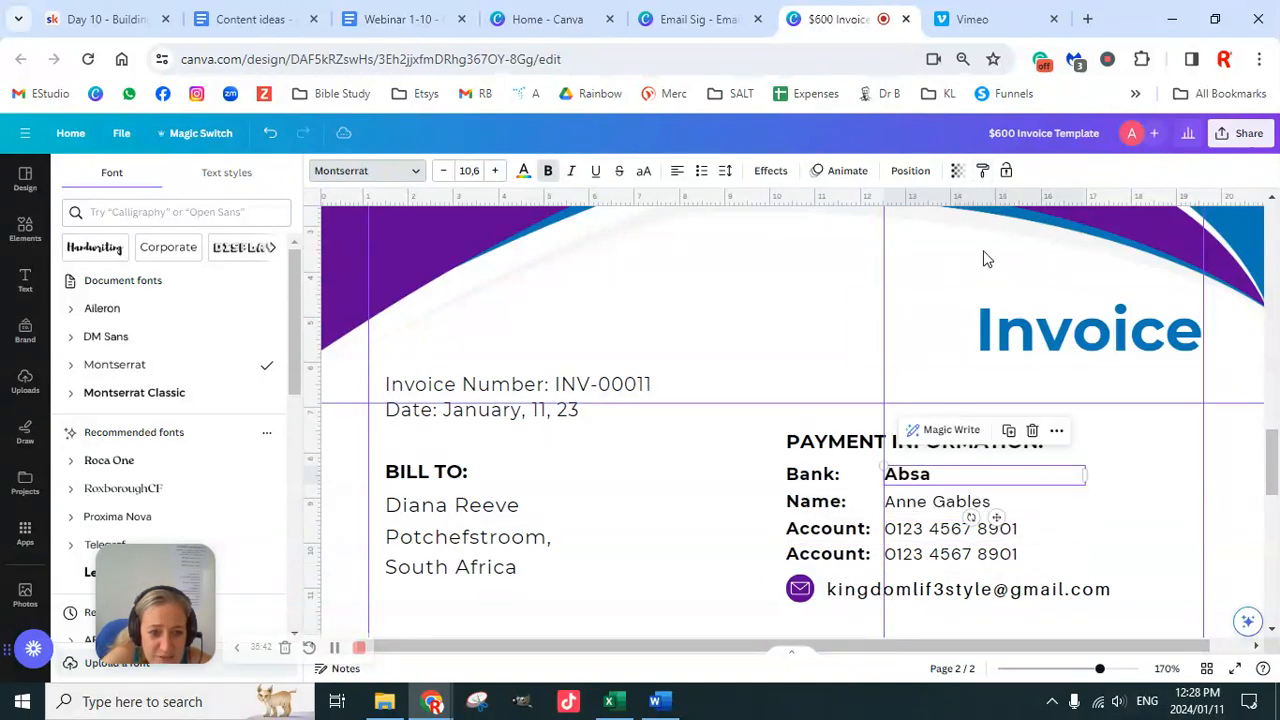
pyautogui.click(983, 173)
pyautogui.click(921, 505)
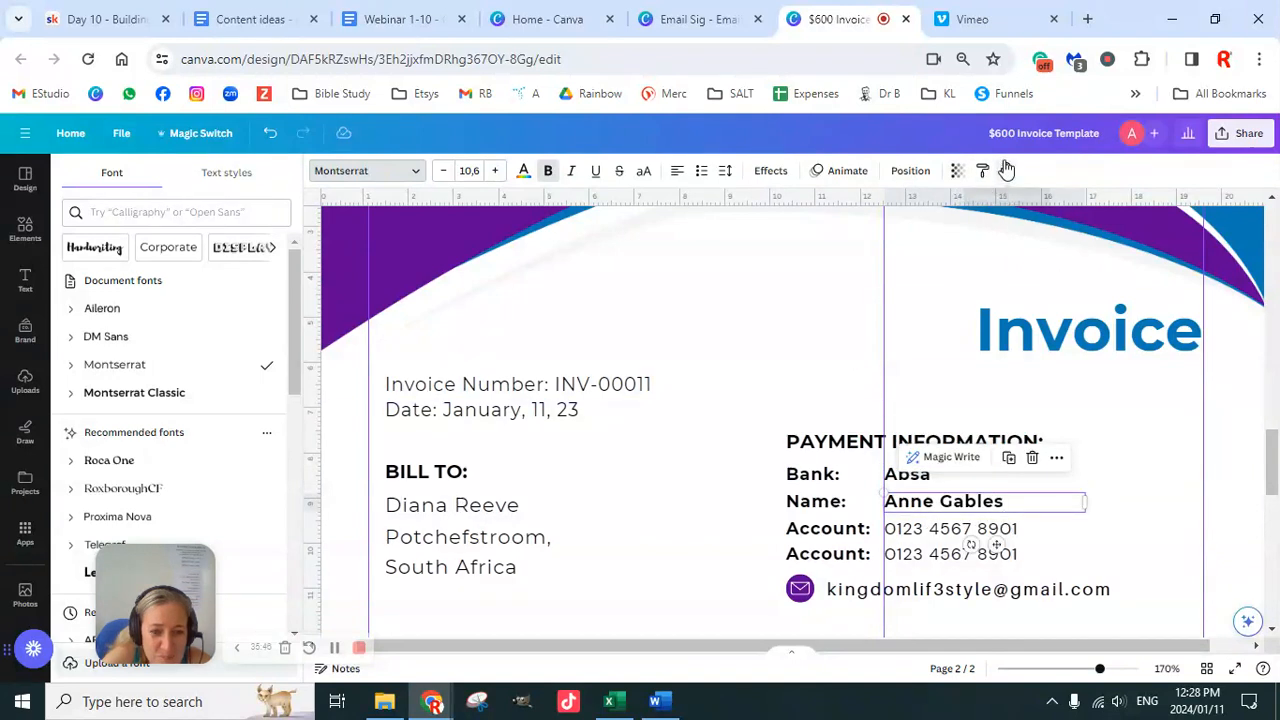
pyautogui.click(983, 175)
pyautogui.click(943, 528)
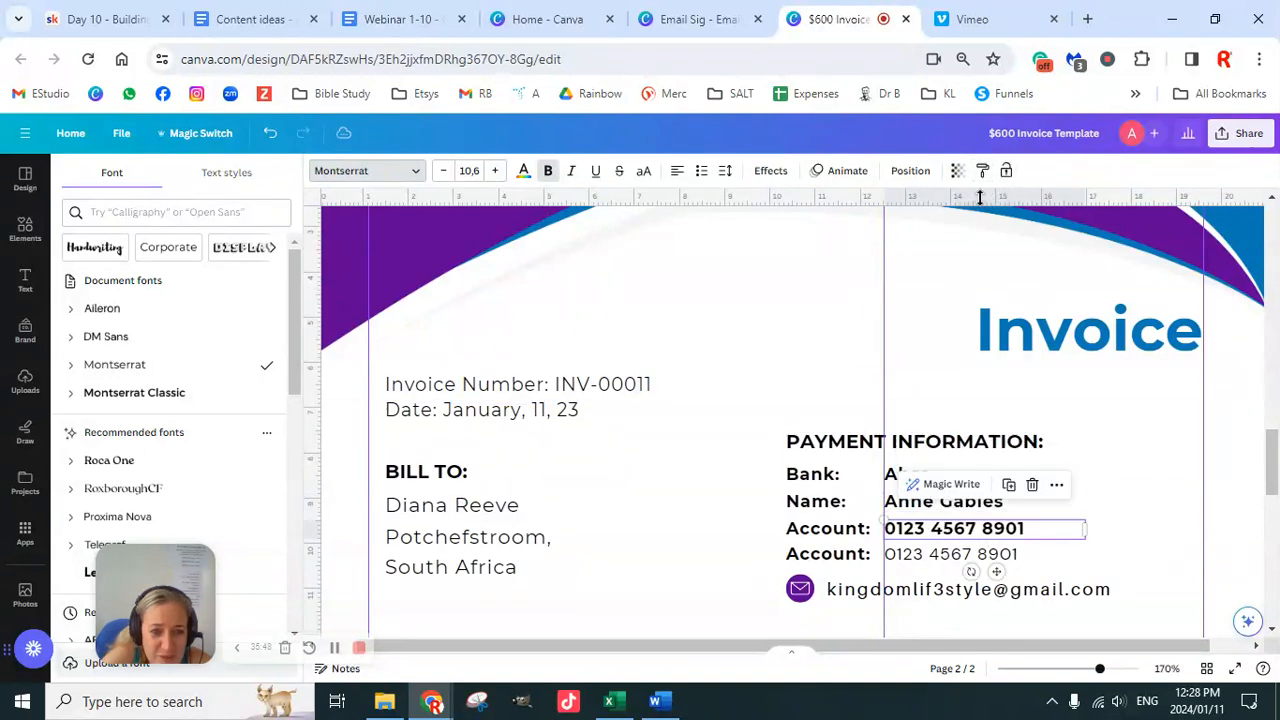
pyautogui.click(983, 173)
pyautogui.click(957, 556)
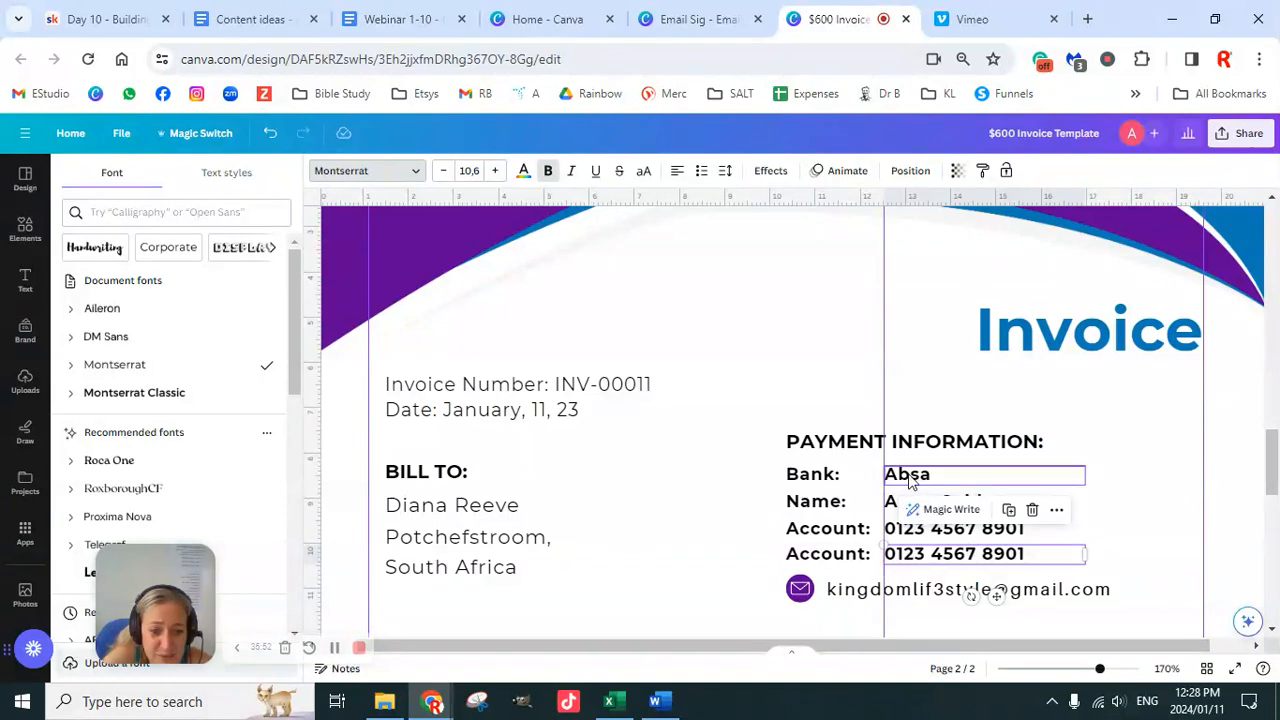
# Step: Unbold the four payment values and set the email line in Montserrat
pyautogui.click(906, 474)
pyautogui.click(547, 177)
pyautogui.click(943, 501)
pyautogui.click(548, 177)
pyautogui.click(950, 528)
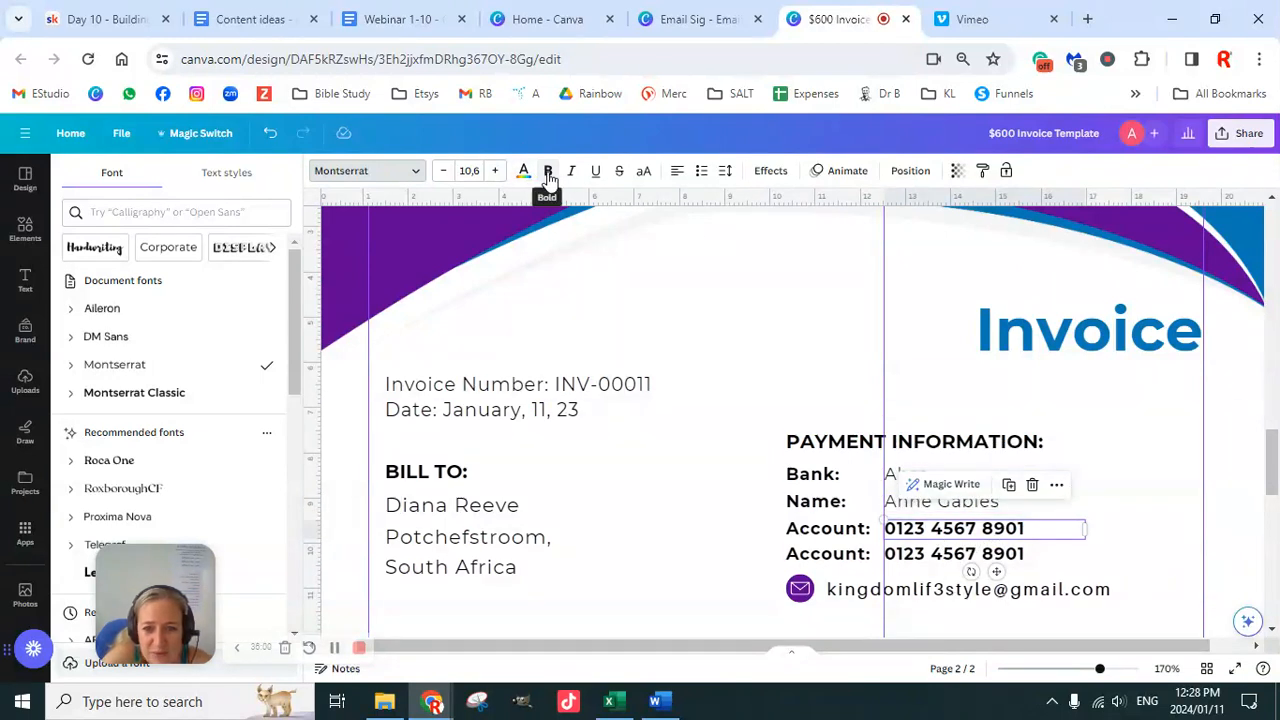
pyautogui.click(548, 177)
pyautogui.click(950, 553)
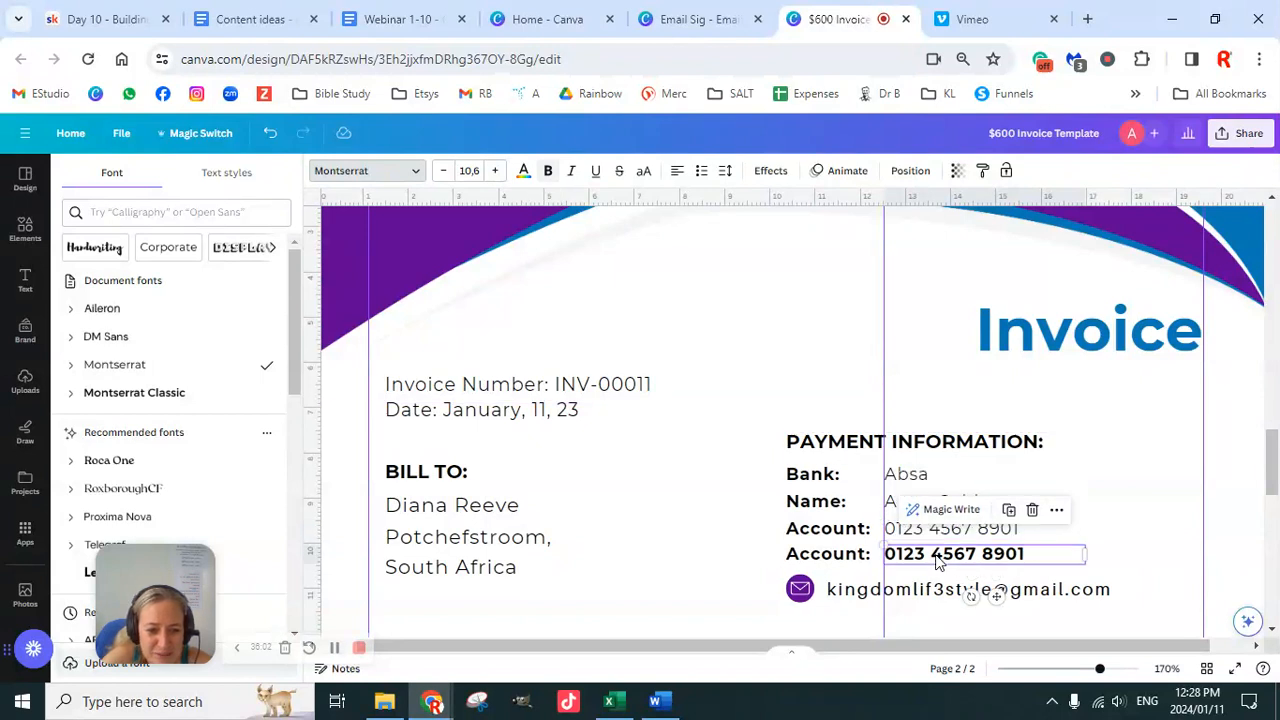
pyautogui.click(548, 177)
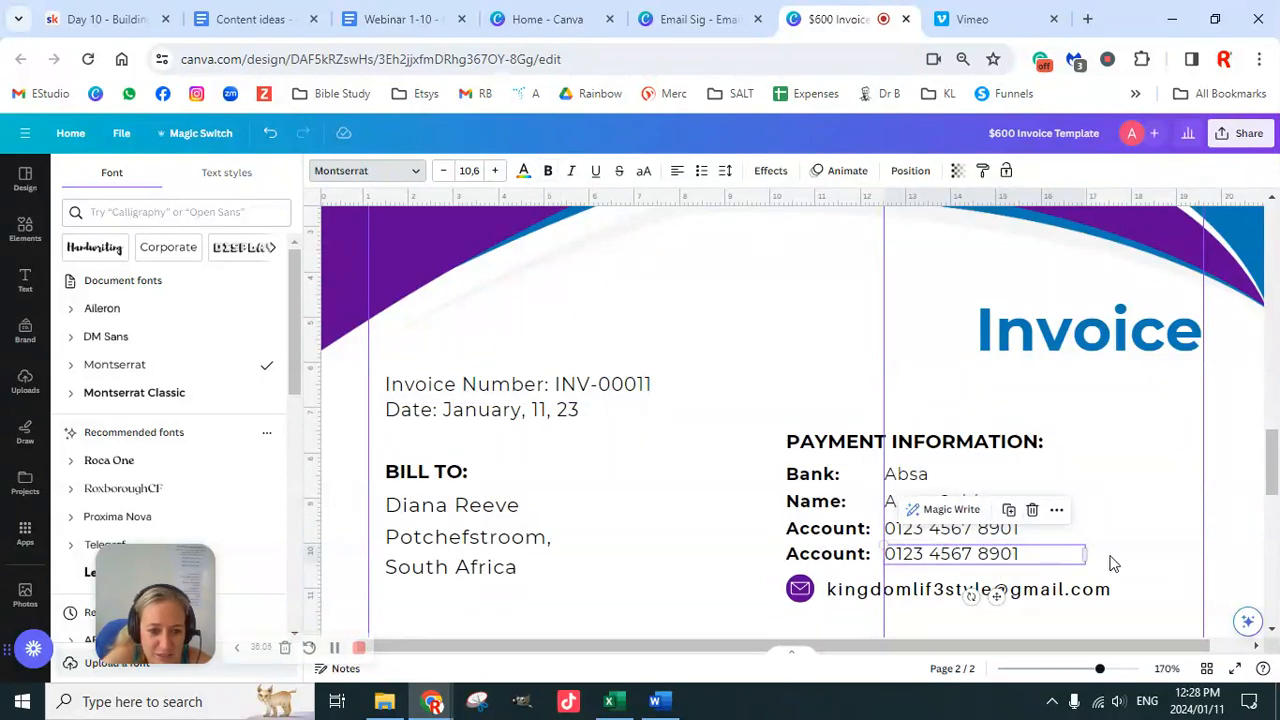
pyautogui.click(1036, 600)
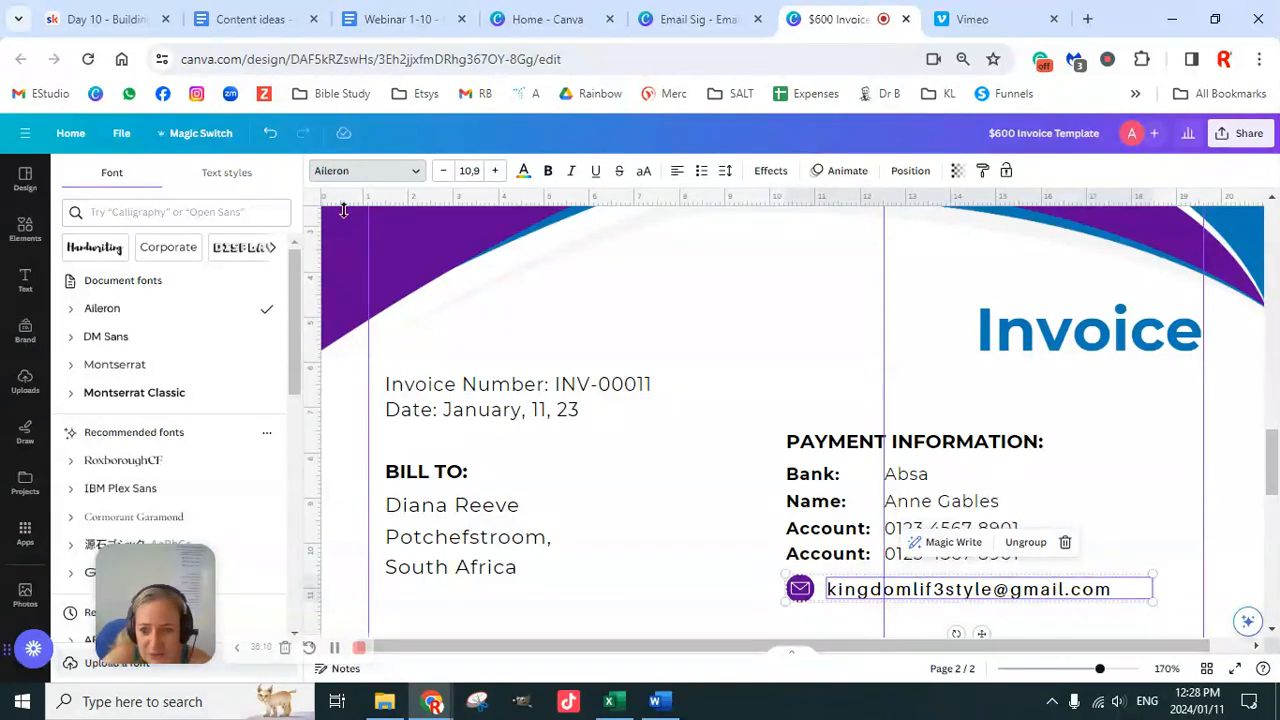
pyautogui.click(143, 364)
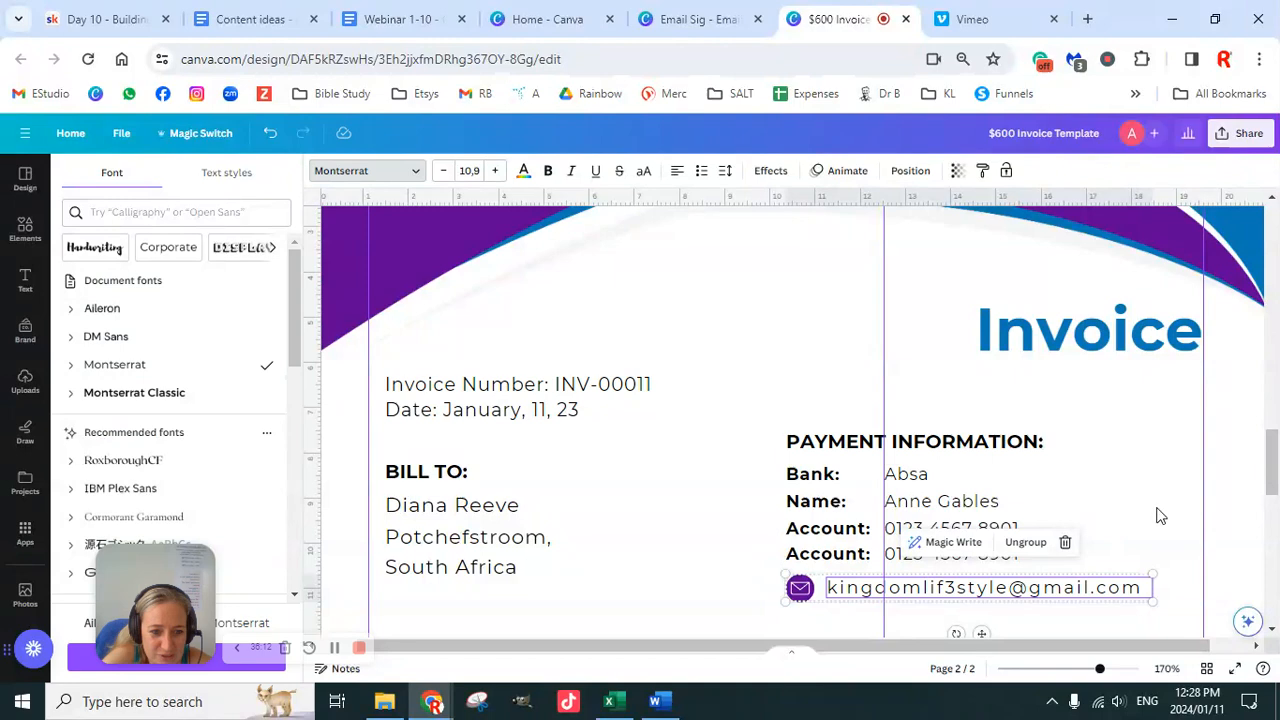
# Step: Copy the bold Account-label style onto the item heading
pyautogui.click(1148, 496)
pyautogui.scroll(-3, 1145, 480)
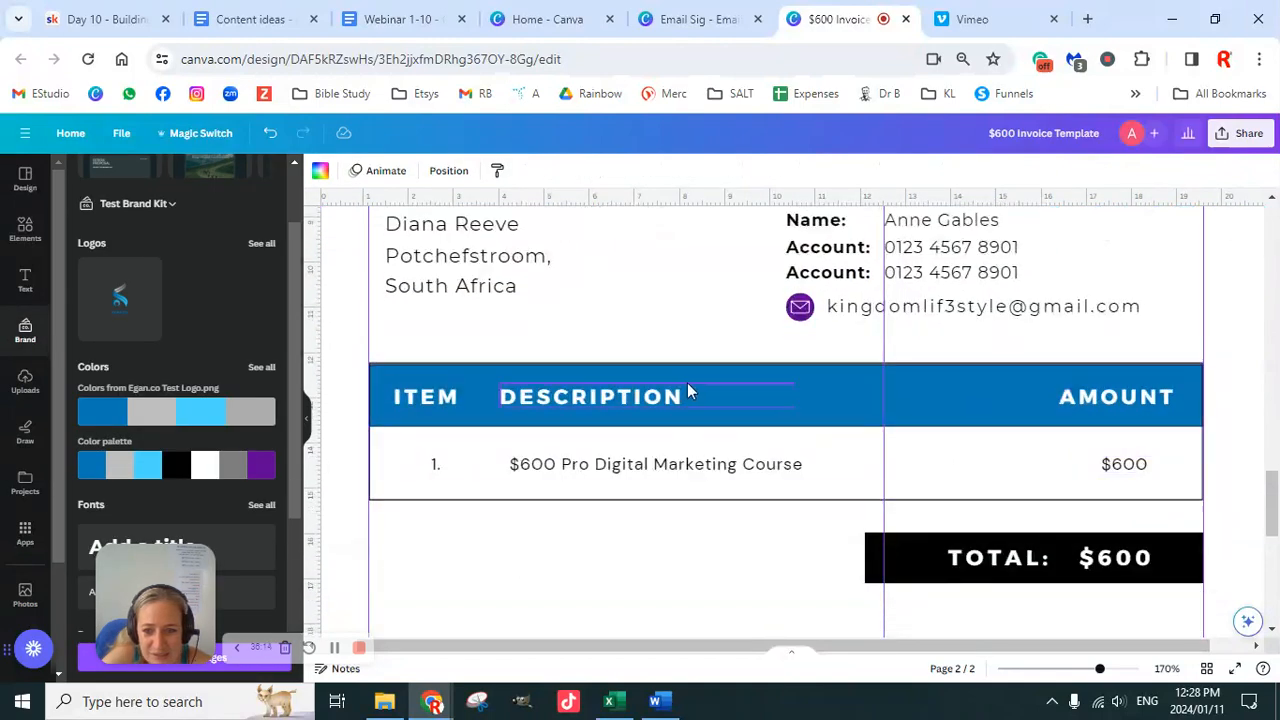
pyautogui.click(428, 402)
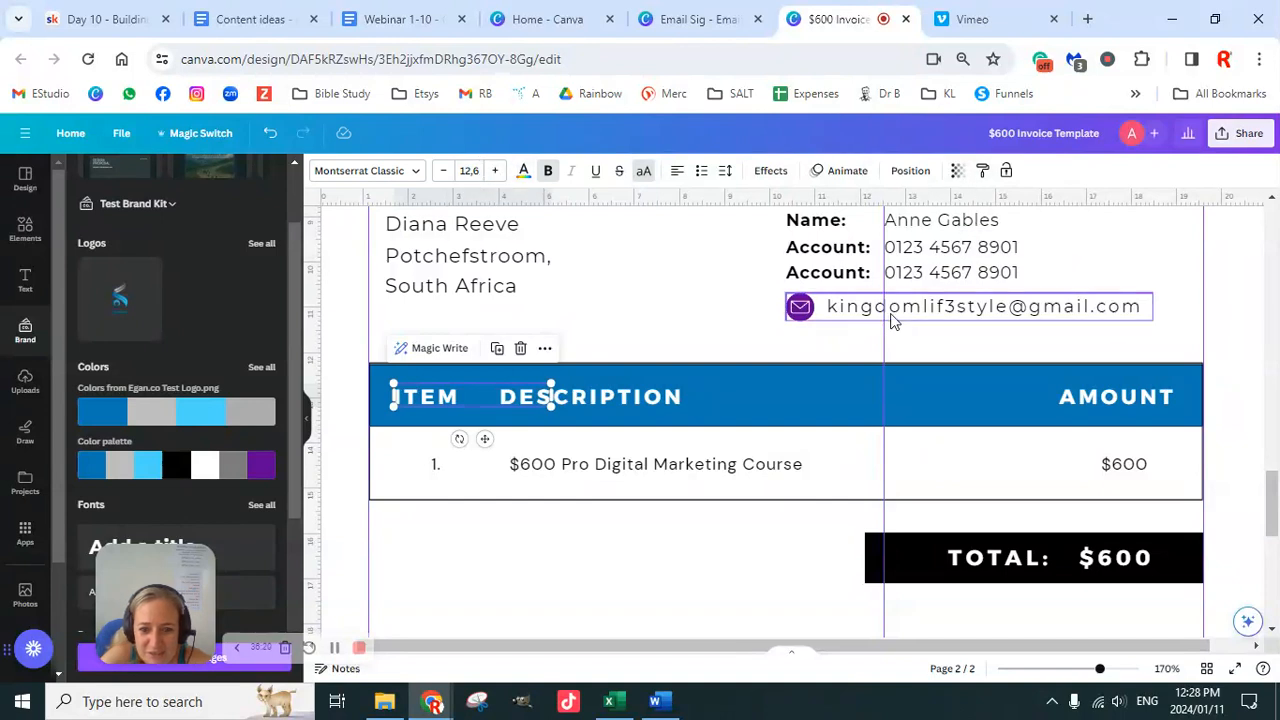
pyautogui.click(845, 278)
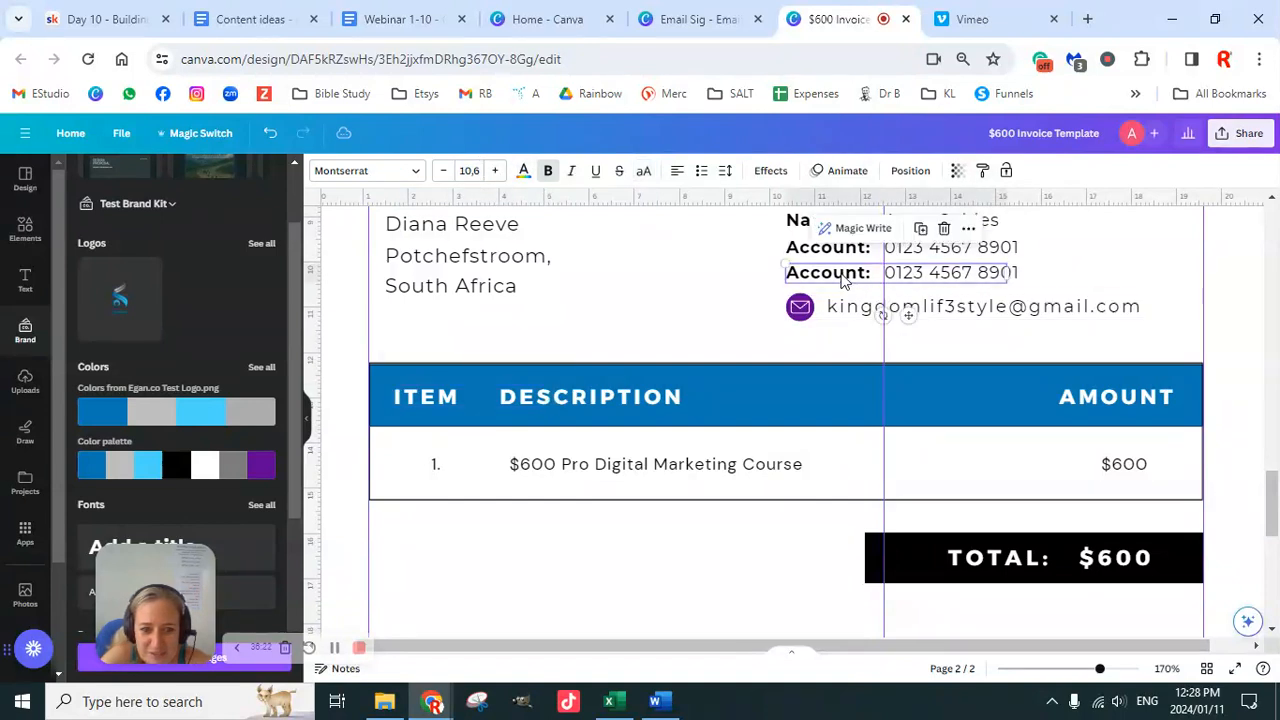
pyautogui.click(982, 172)
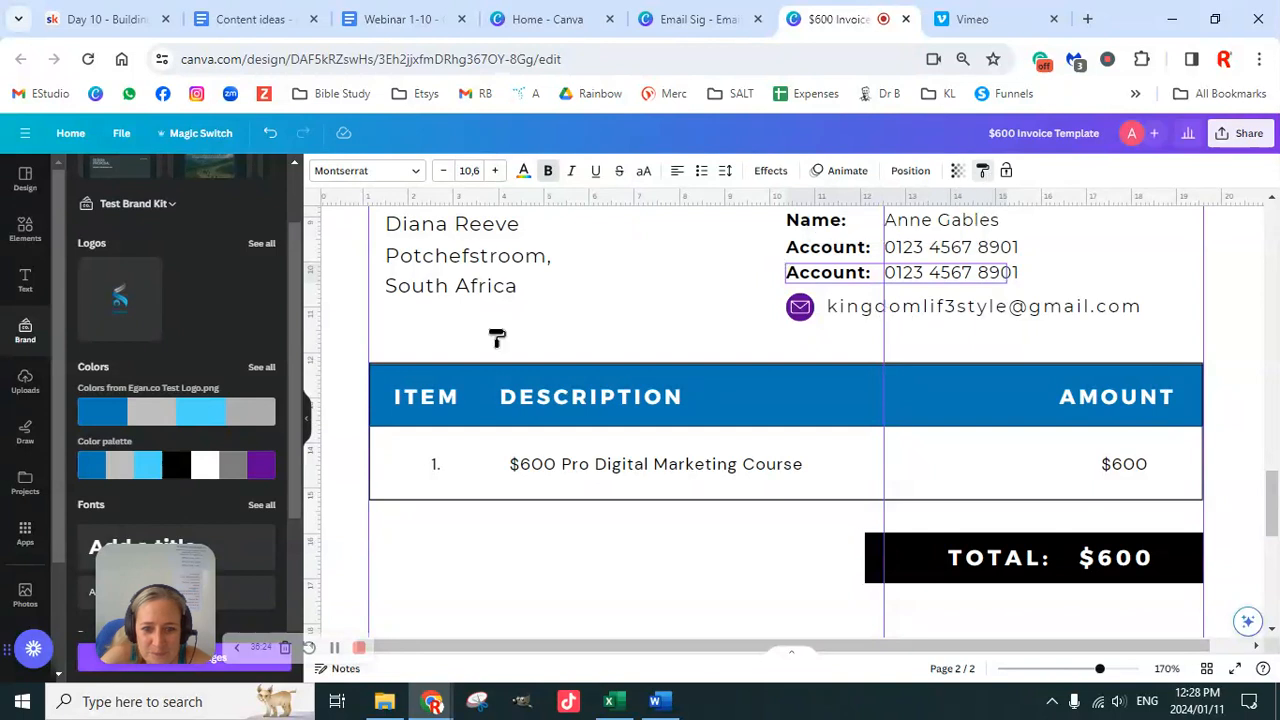
pyautogui.click(446, 408)
pyautogui.click(632, 401)
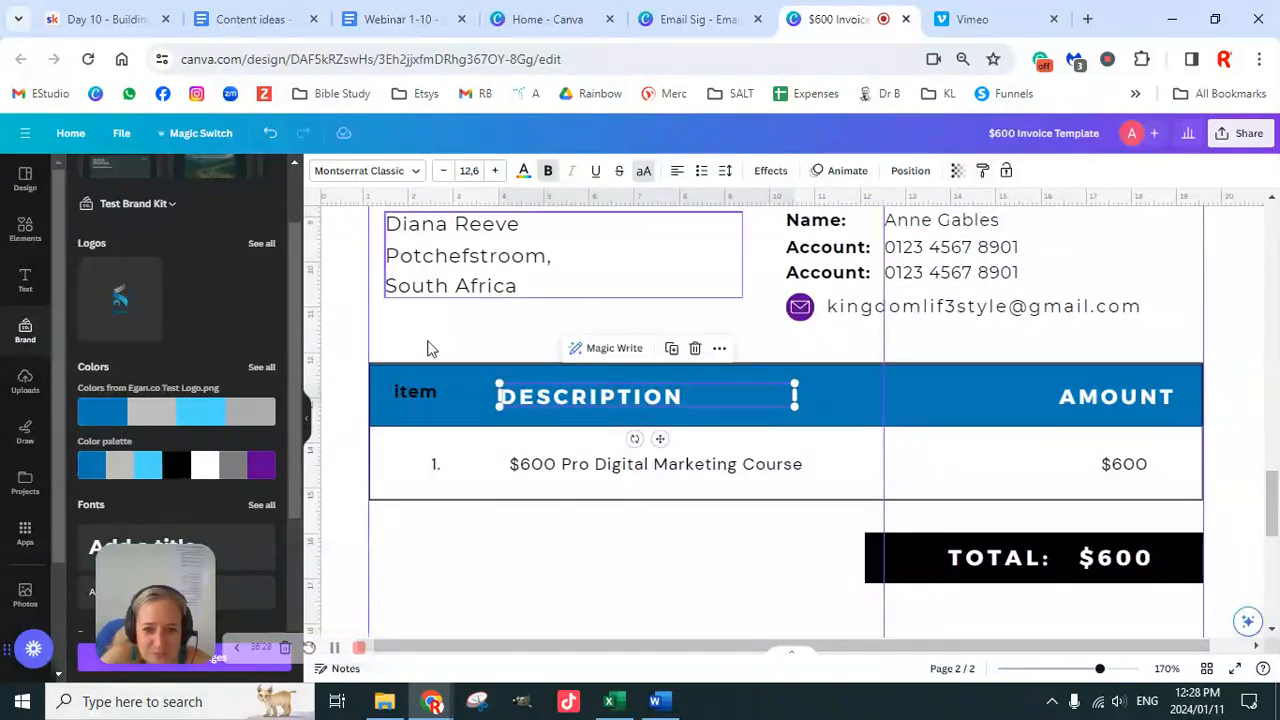
pyautogui.click(429, 392)
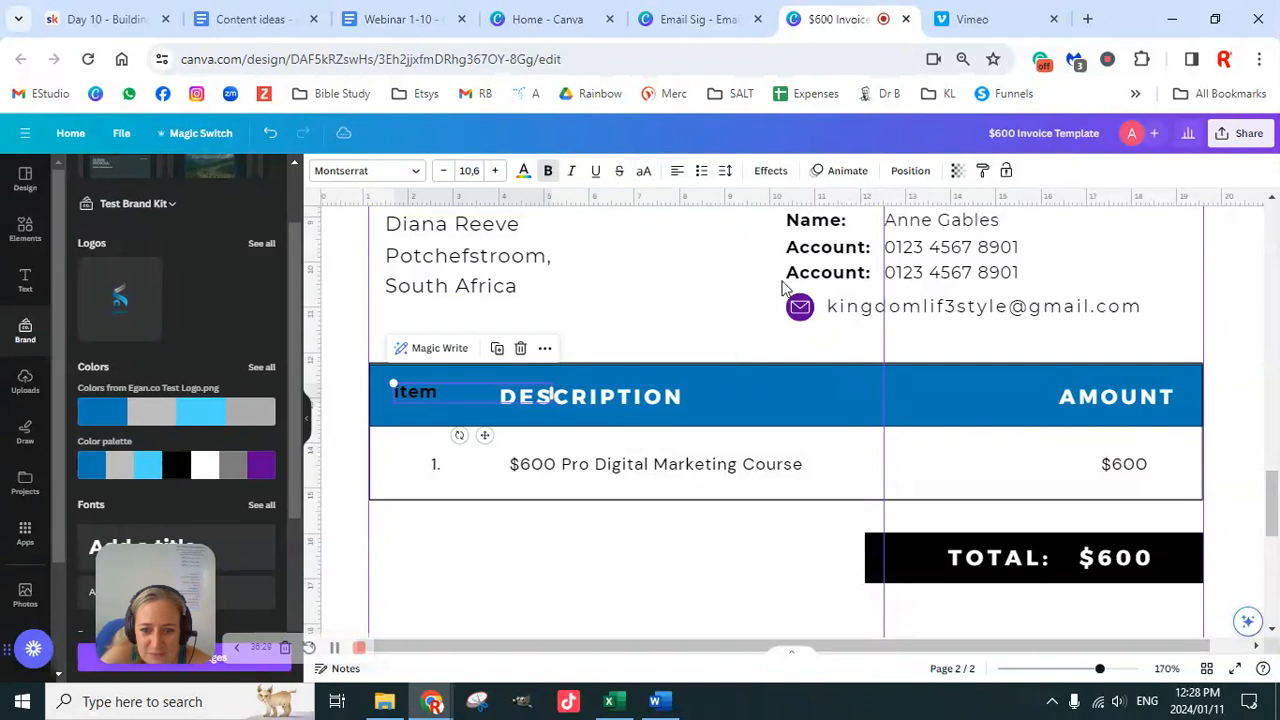
pyautogui.click(984, 175)
pyautogui.click(662, 408)
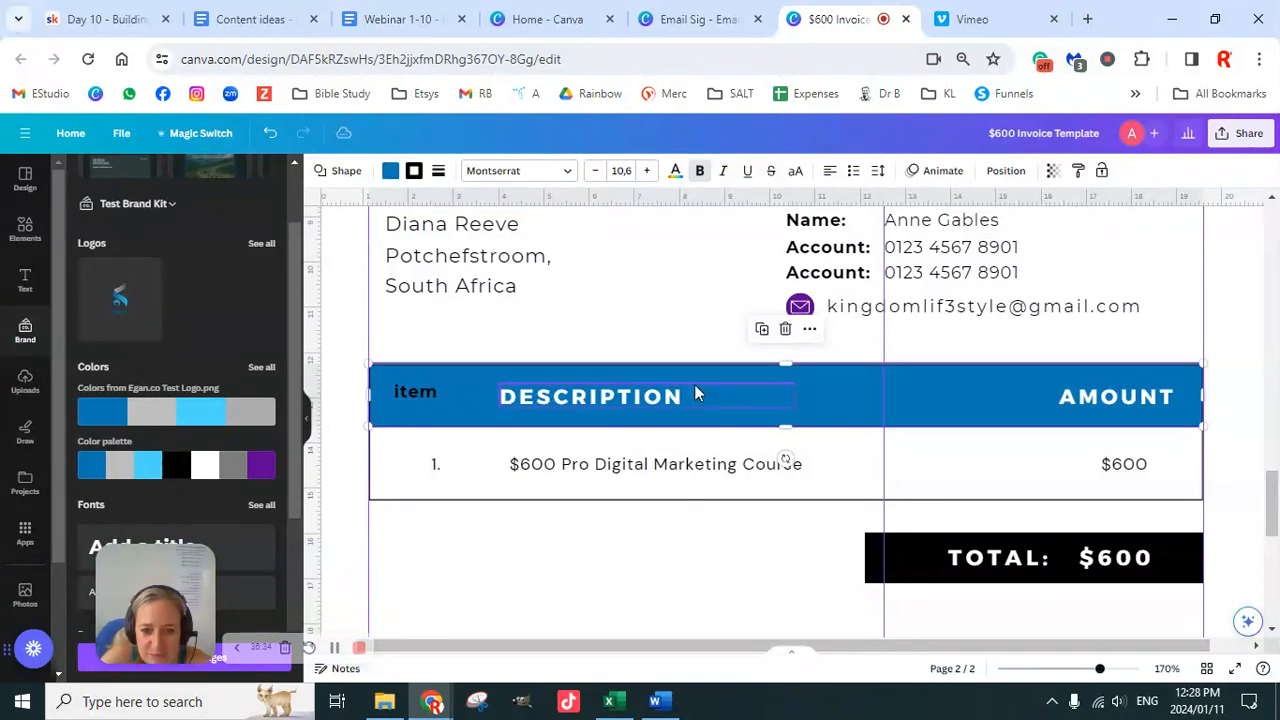
pyautogui.click(669, 395)
# Step: Copy the item heading style onto the DESCRIPTION and AMOUNT headings and the total box
pyautogui.click(437, 391)
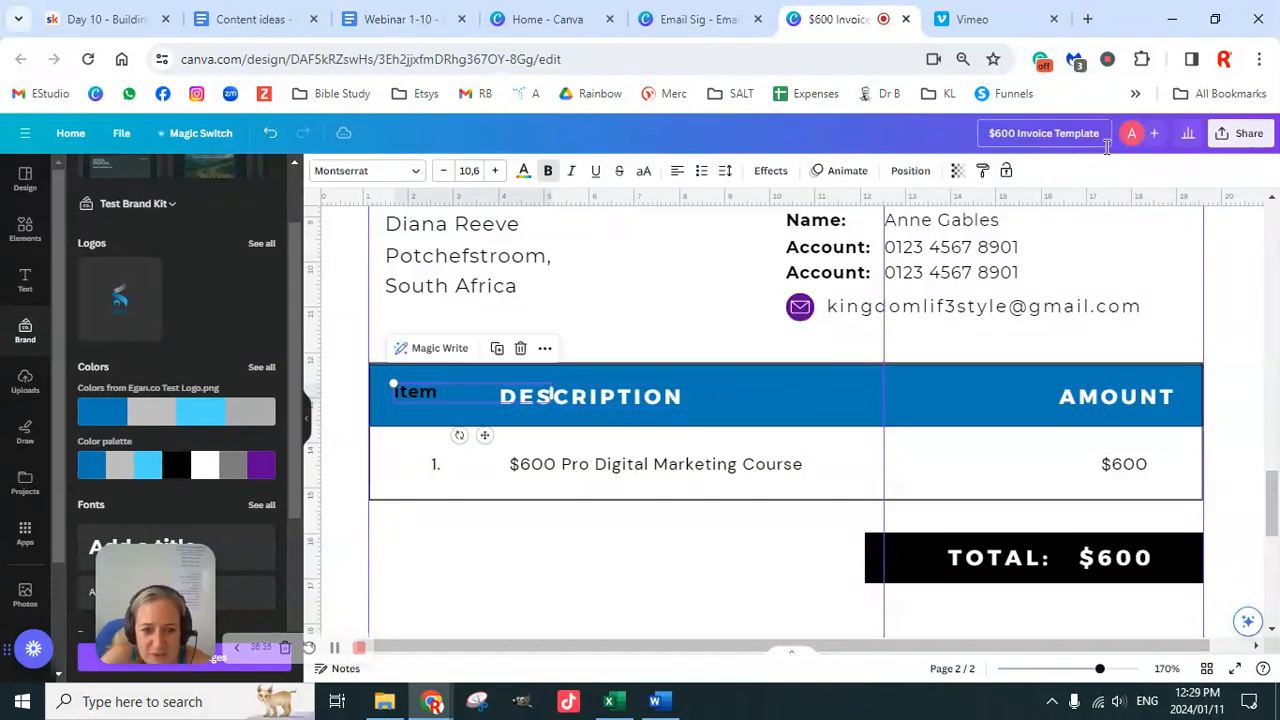
pyautogui.click(981, 171)
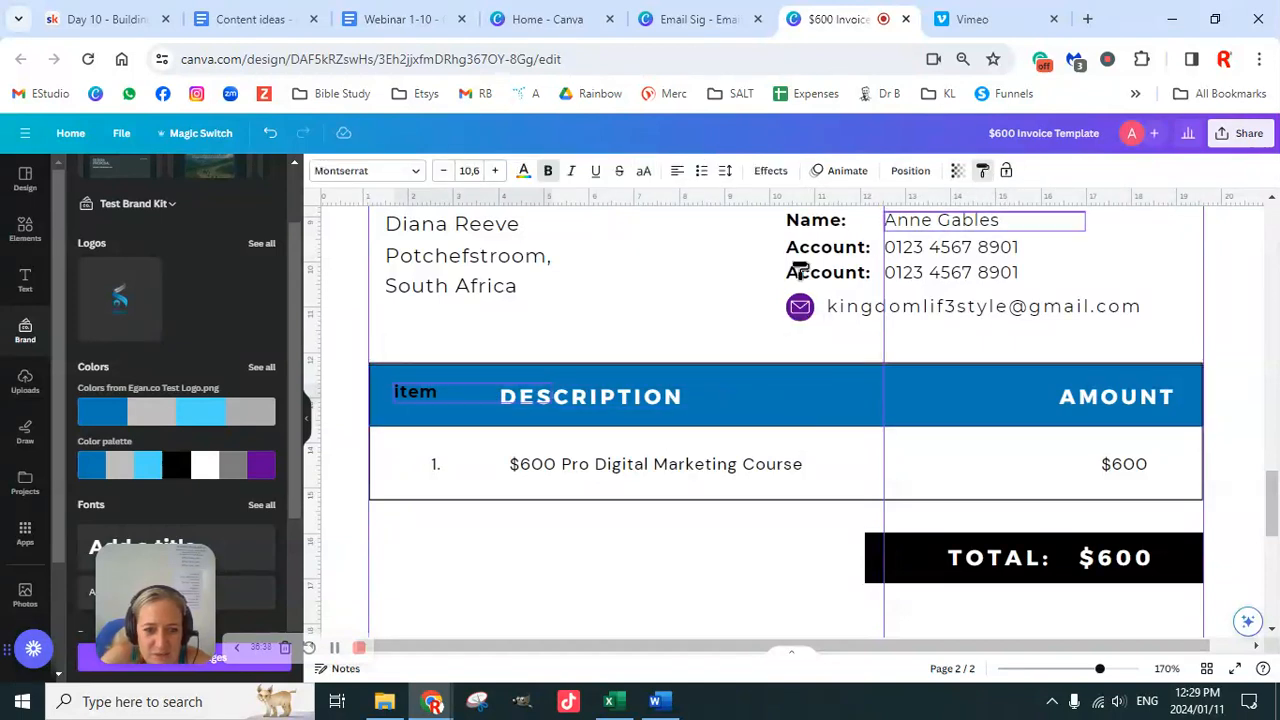
pyautogui.click(617, 397)
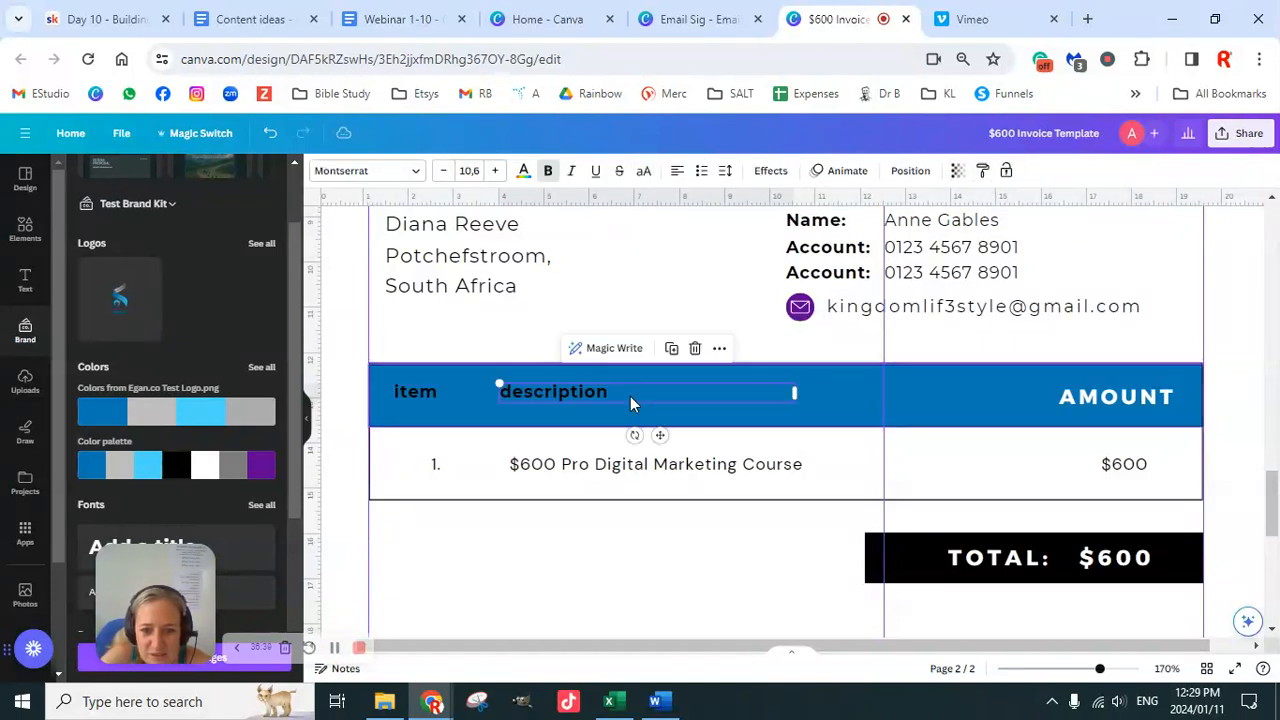
pyautogui.click(982, 171)
pyautogui.click(1087, 403)
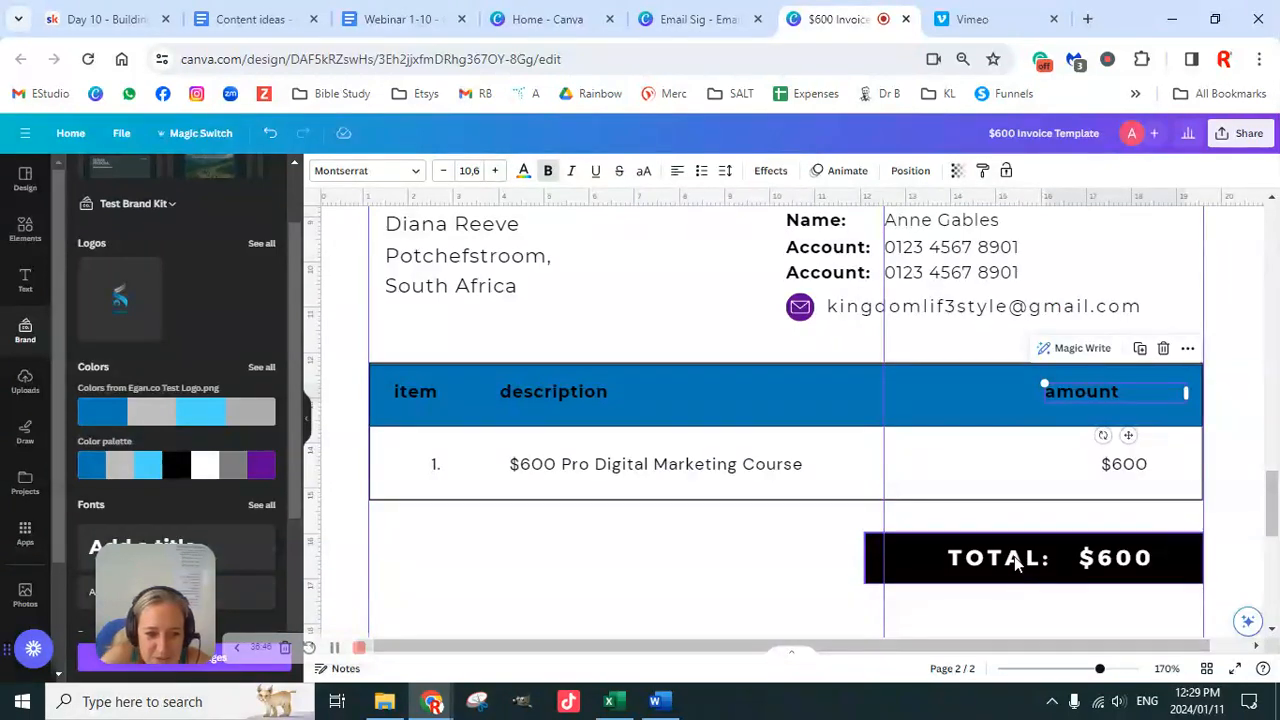
pyautogui.click(982, 171)
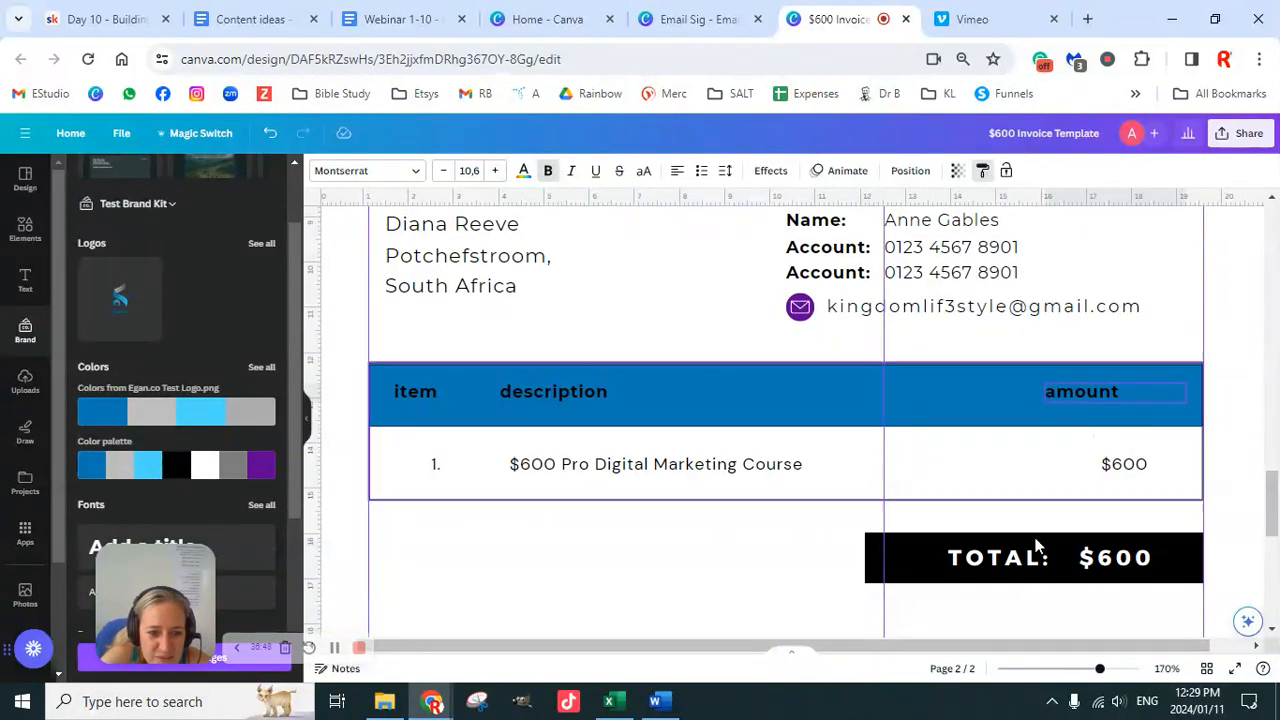
pyautogui.click(1016, 574)
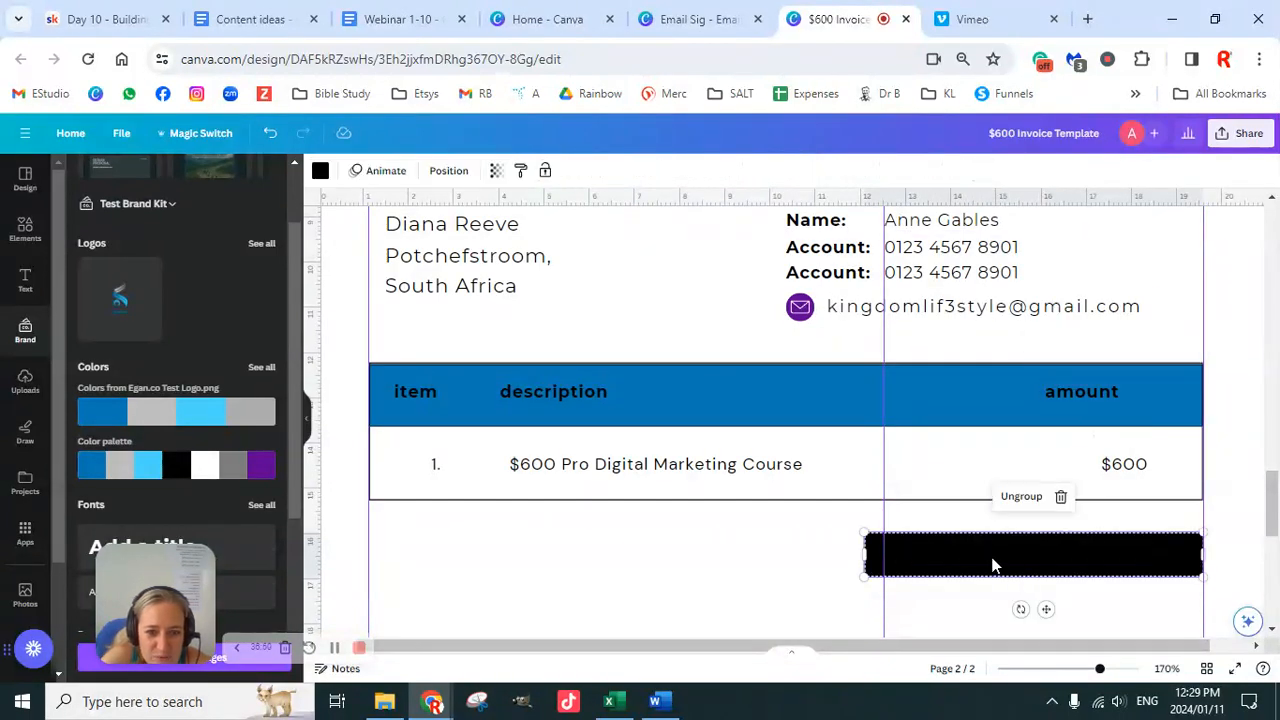
pyautogui.click(1044, 551)
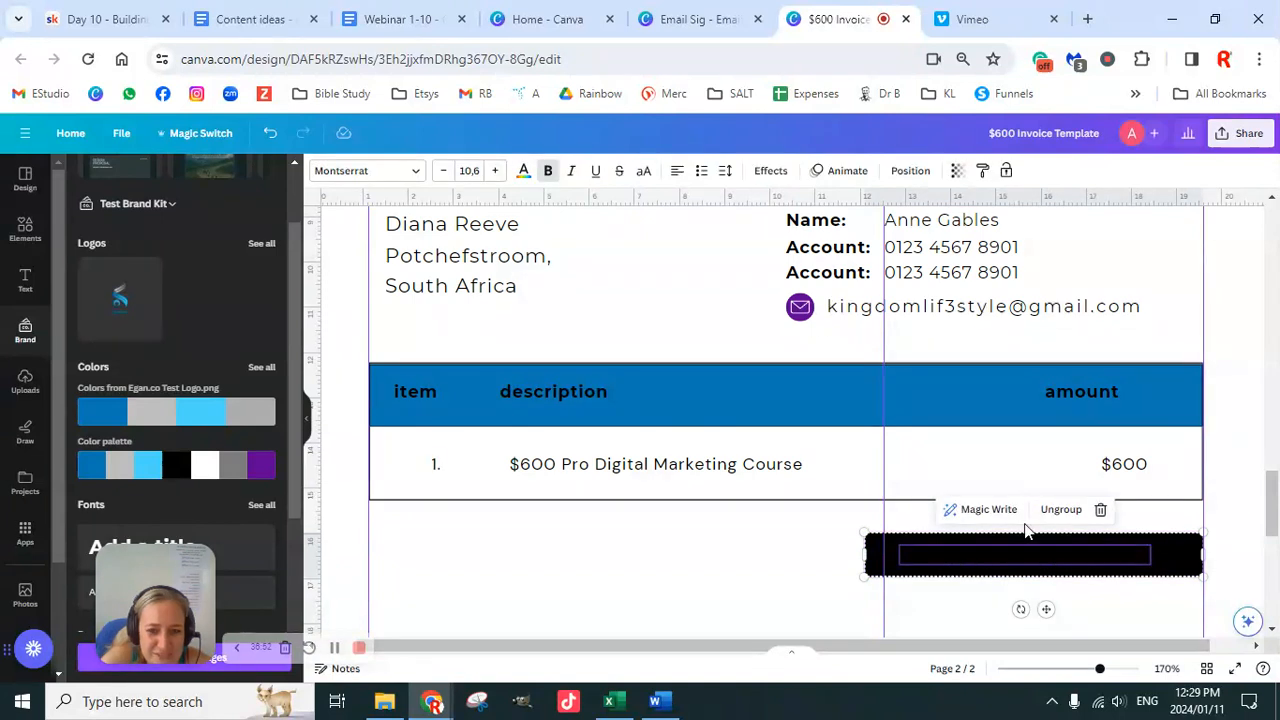
# Step: Make the total text white and right-aligned
pyautogui.click(523, 172)
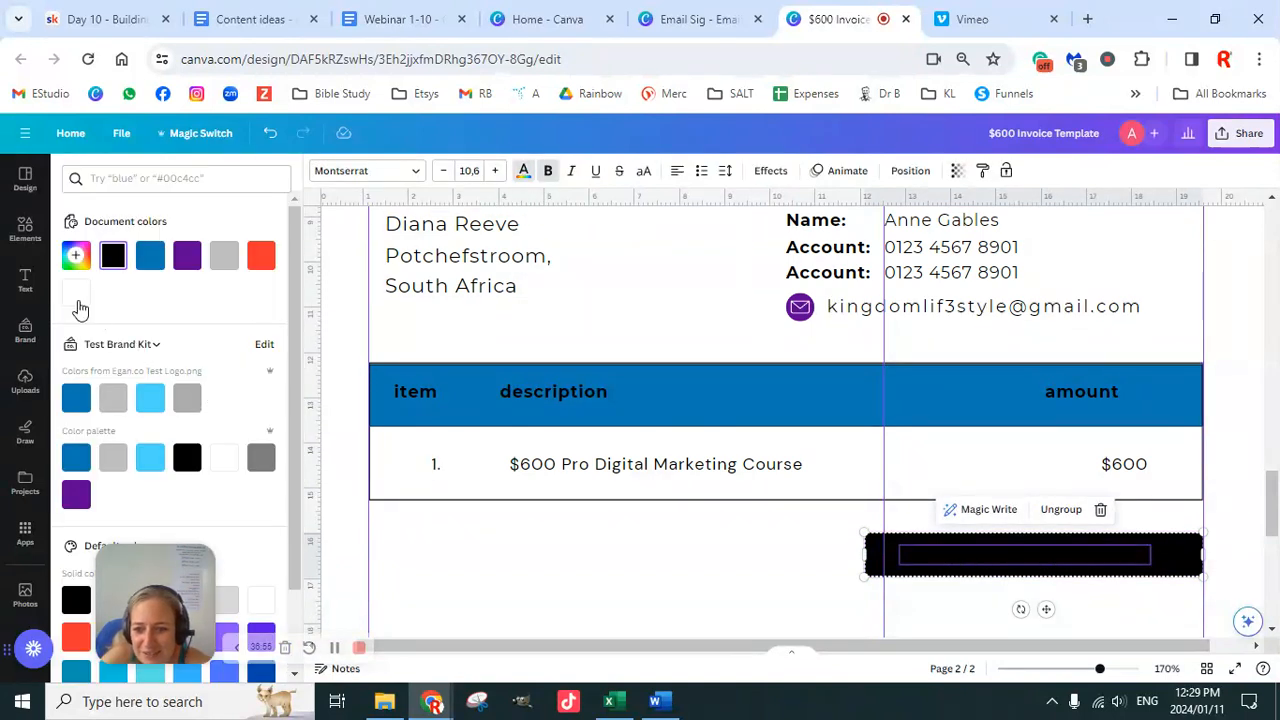
pyautogui.click(76, 292)
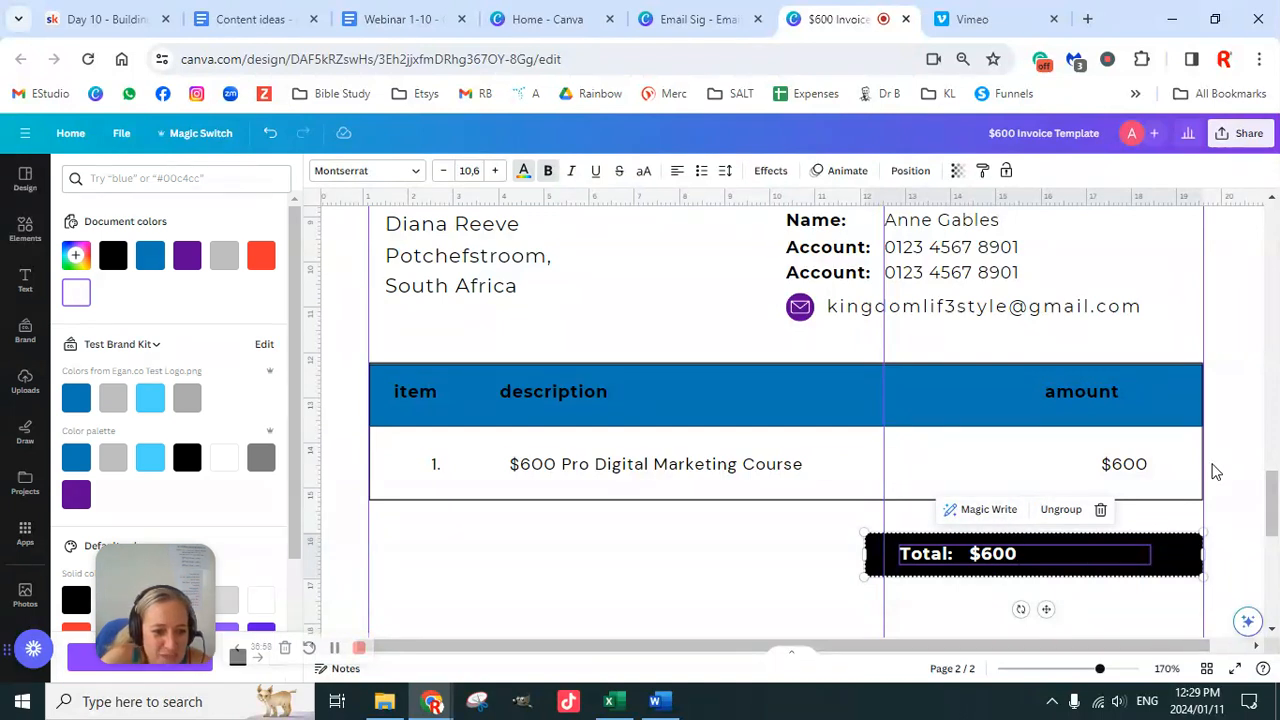
pyautogui.click(1109, 558)
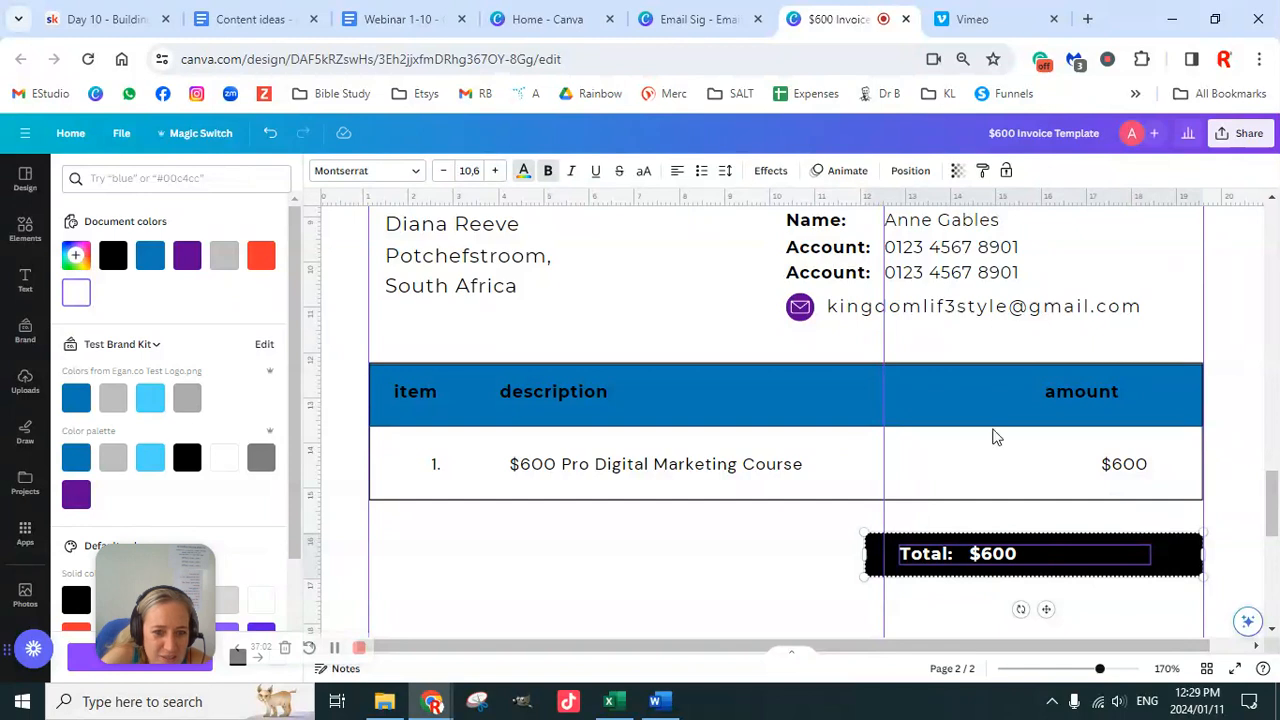
pyautogui.click(677, 172)
pyautogui.click(677, 172)
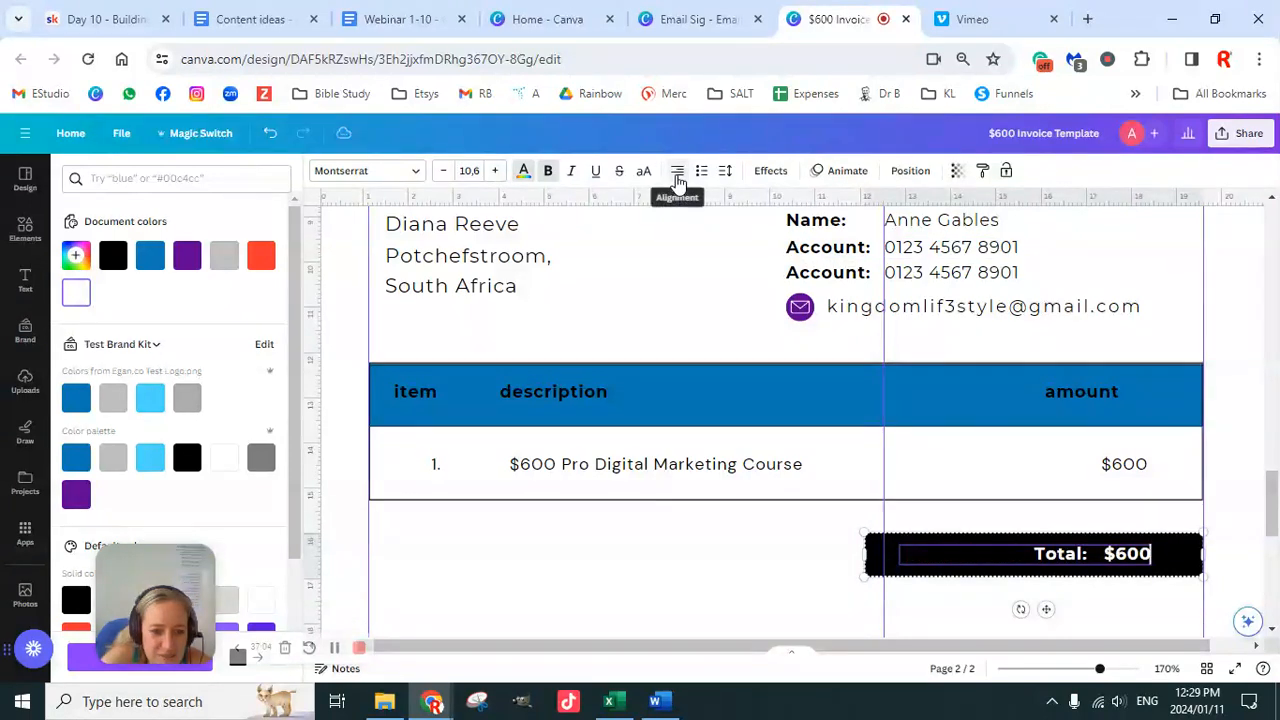
pyautogui.click(686, 258)
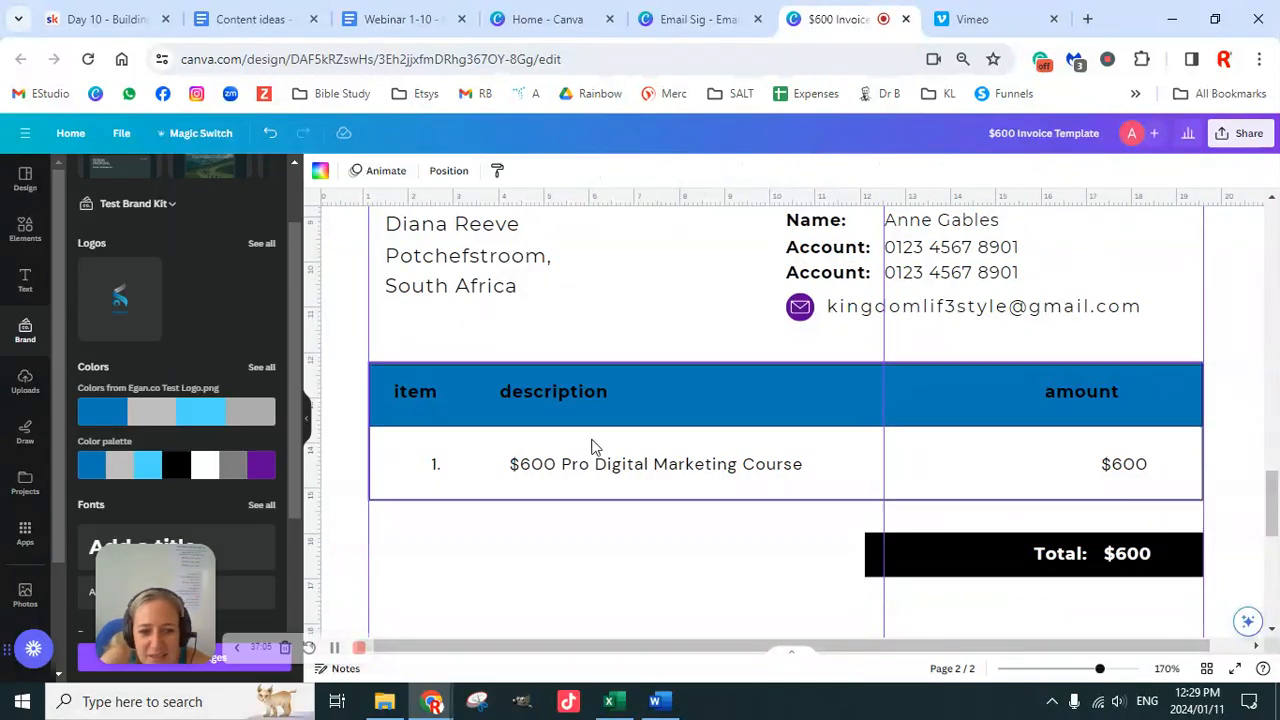
# Step: Set $600 in Montserrat, copy its style onto the course description, and left-align that description
pyautogui.click(1122, 464)
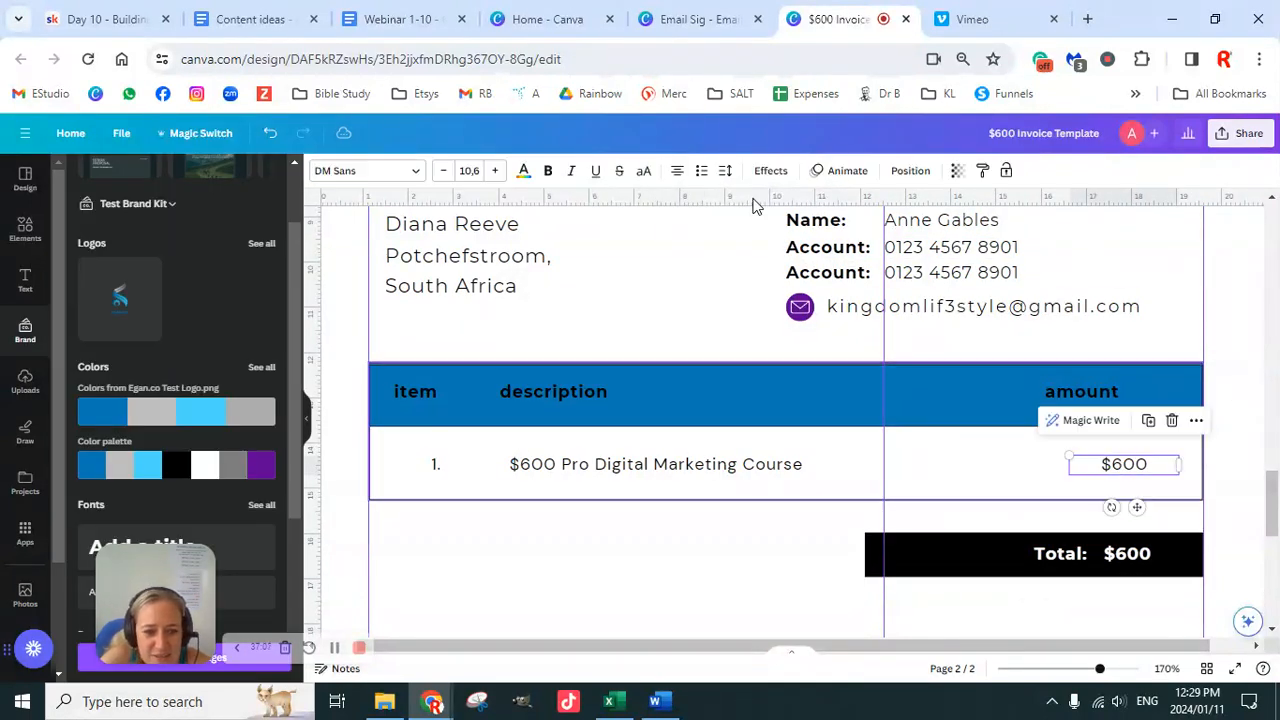
pyautogui.click(409, 171)
pyautogui.click(128, 372)
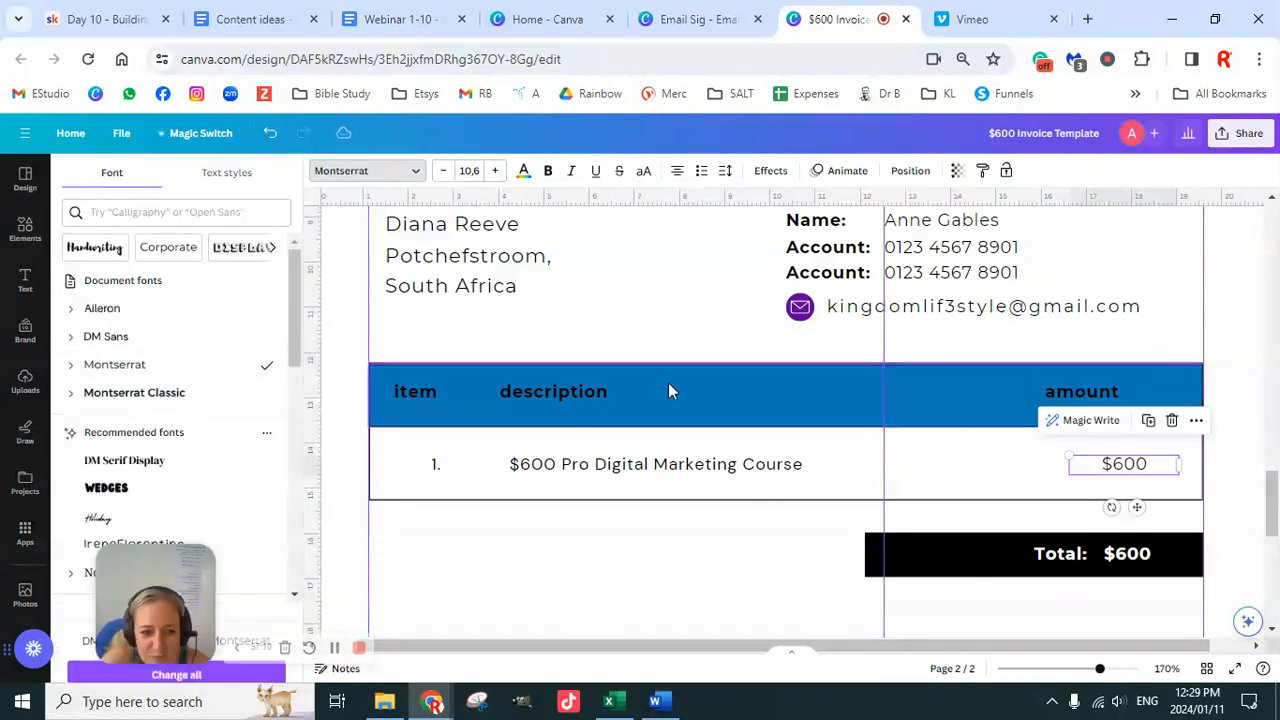
pyautogui.click(982, 170)
pyautogui.click(758, 466)
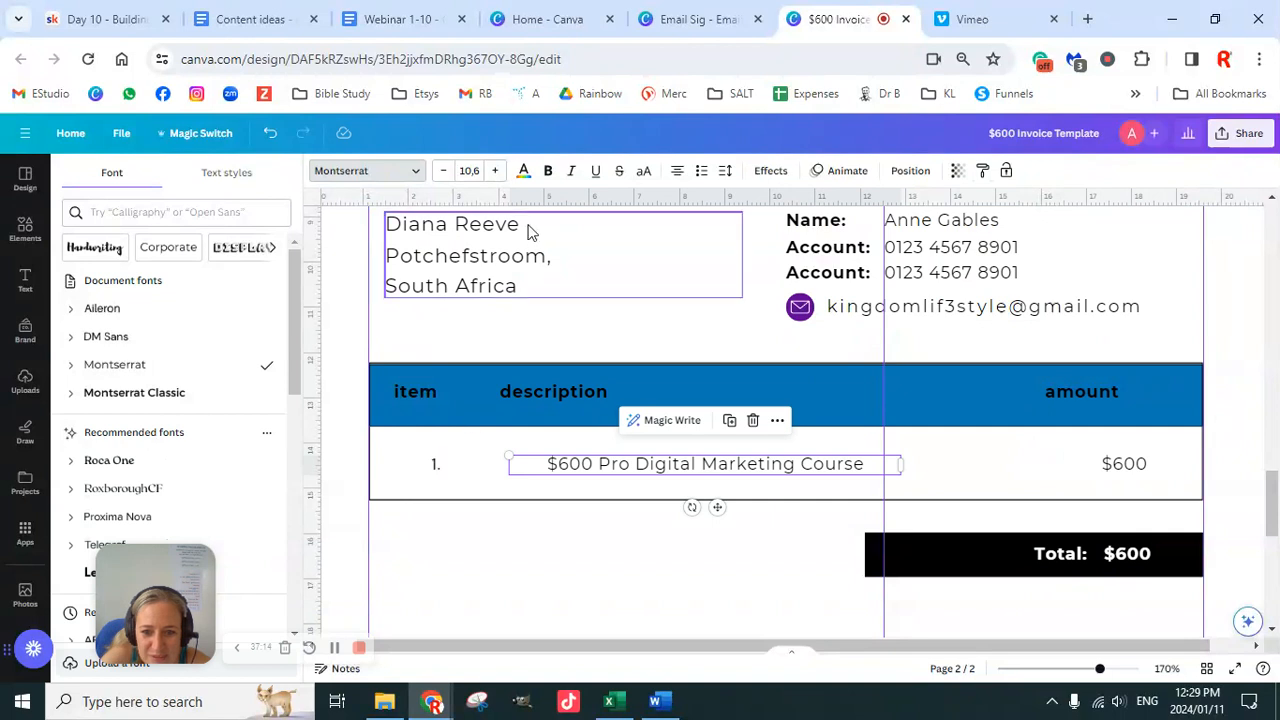
pyautogui.click(678, 172)
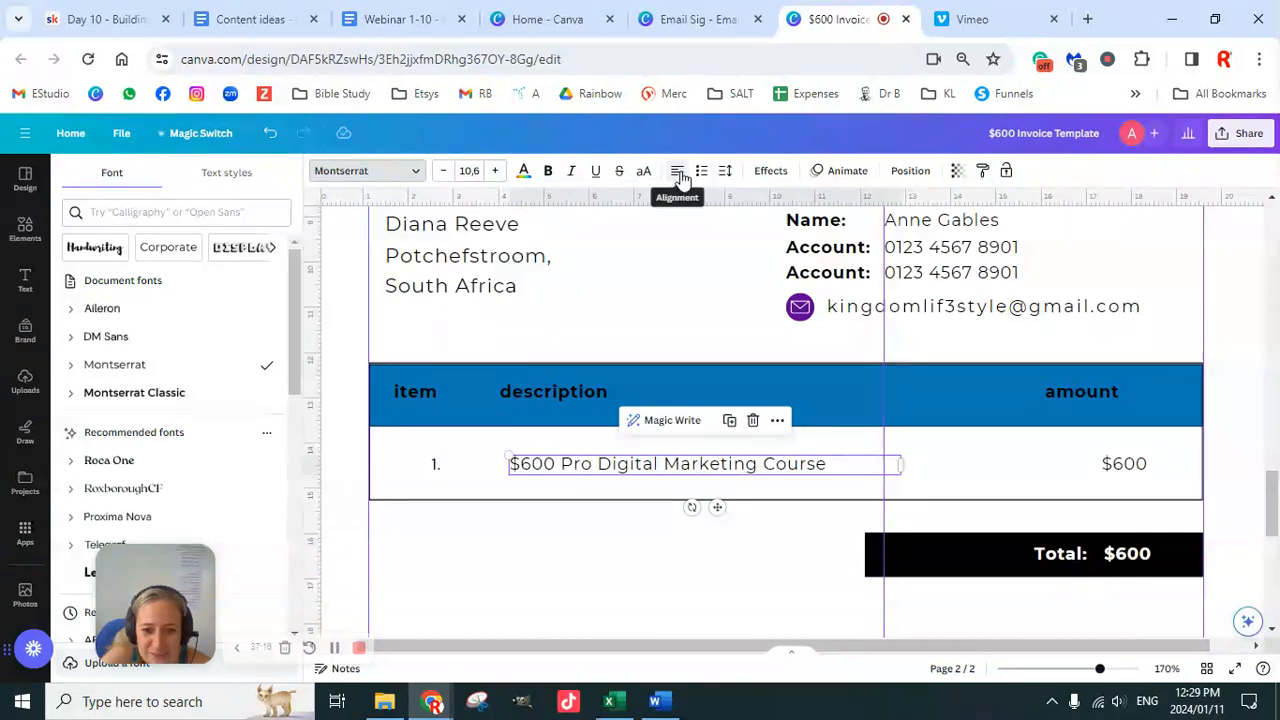
pyautogui.click(555, 393)
pyautogui.keyDown('shift'); pyautogui.click(585, 471); pyautogui.keyUp('shift')
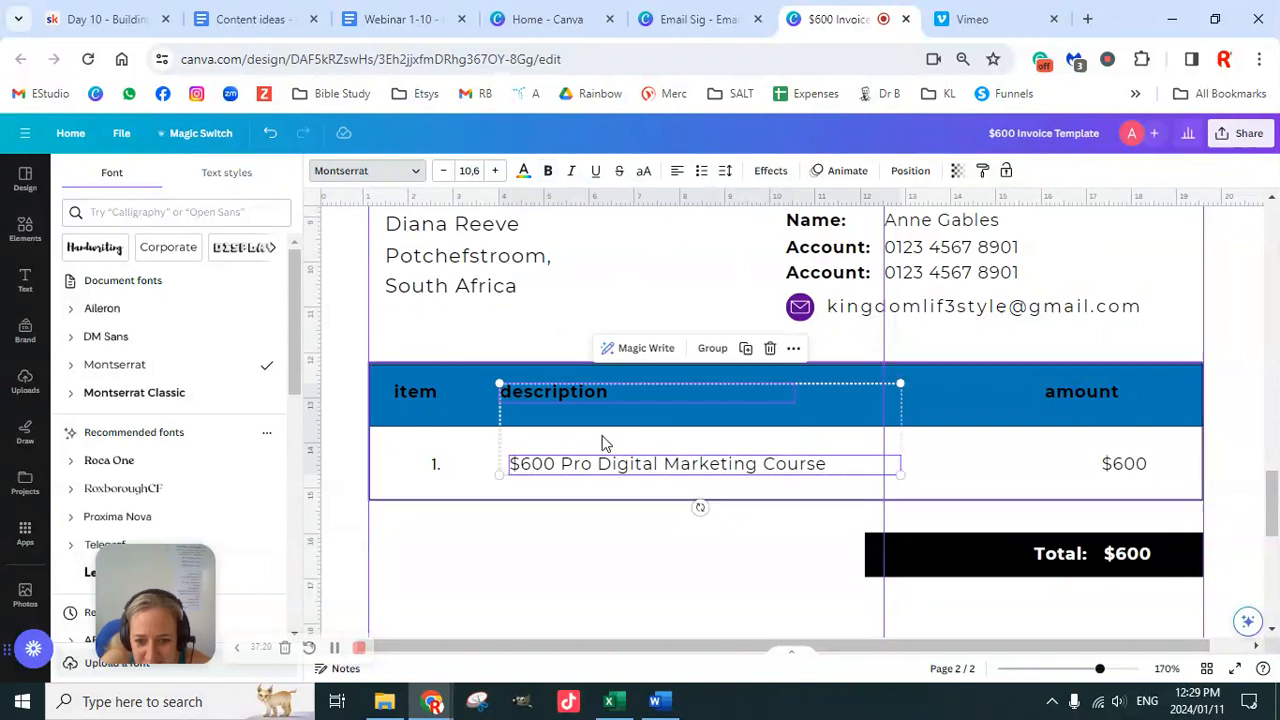
pyautogui.click(906, 178)
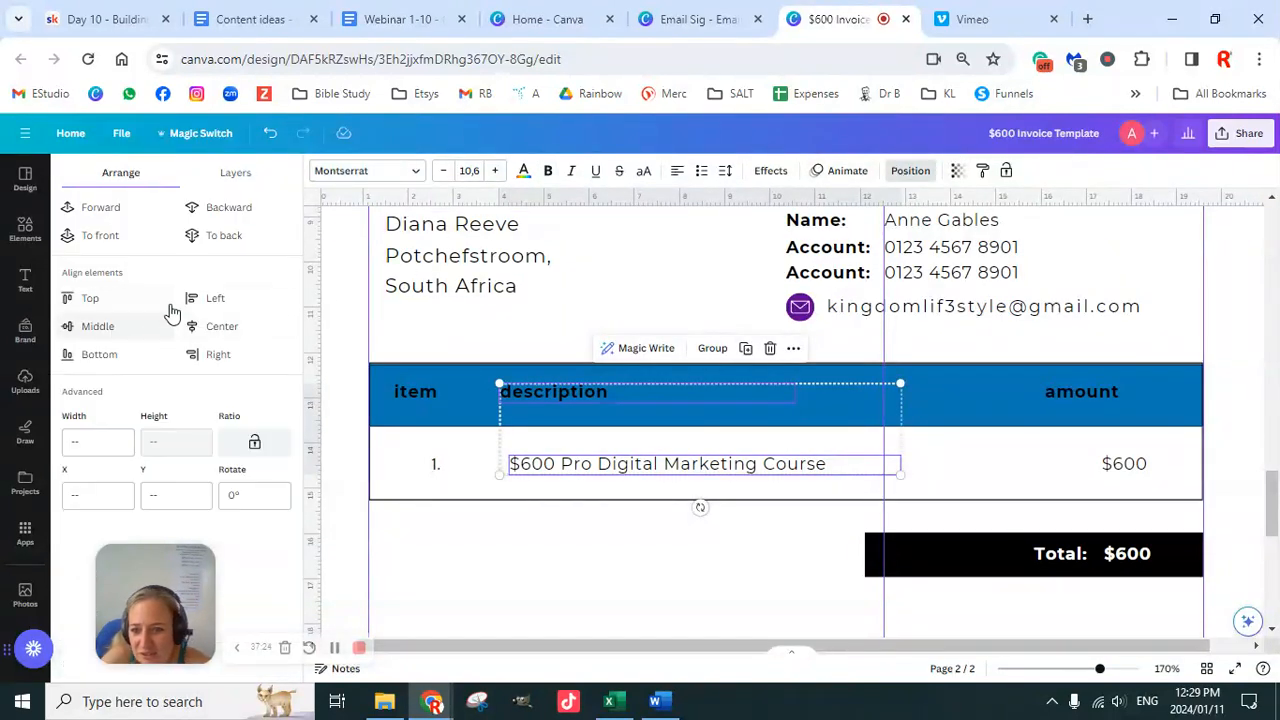
# Step: Line up the course text with its heading and narrow the Item heading box to 1.34 cm
pyautogui.click(205, 298)
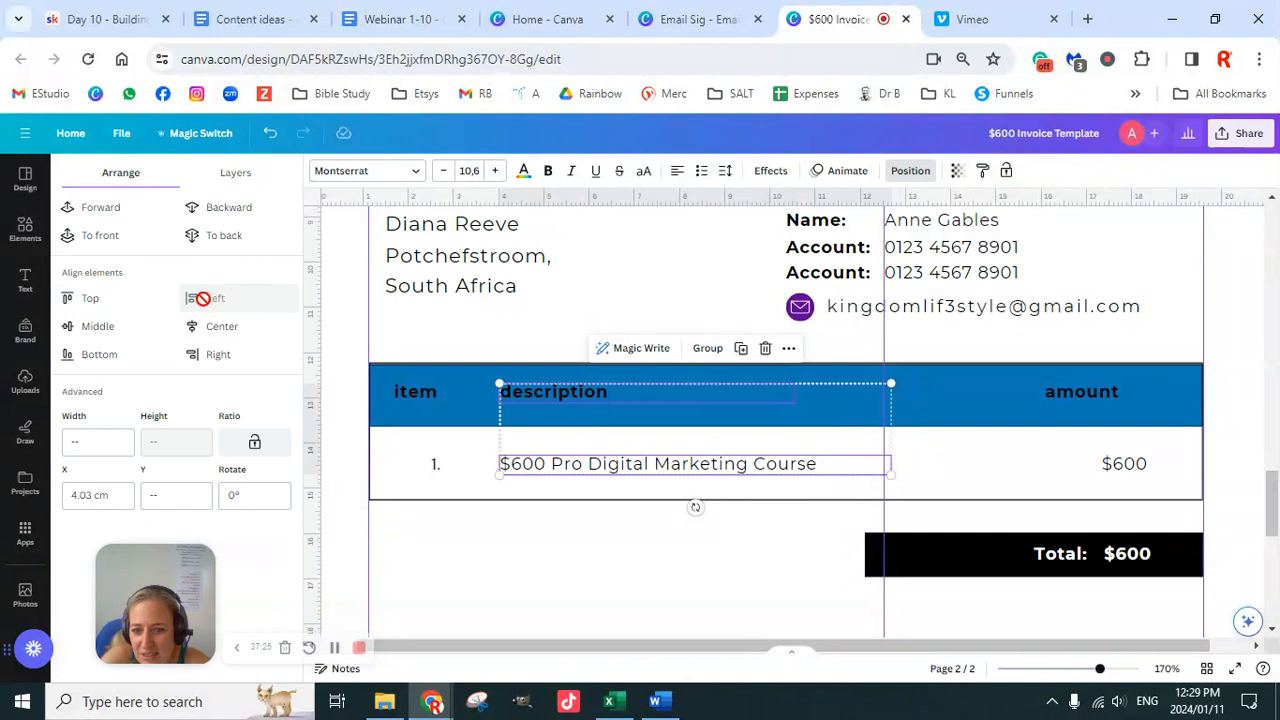
pyautogui.click(425, 396)
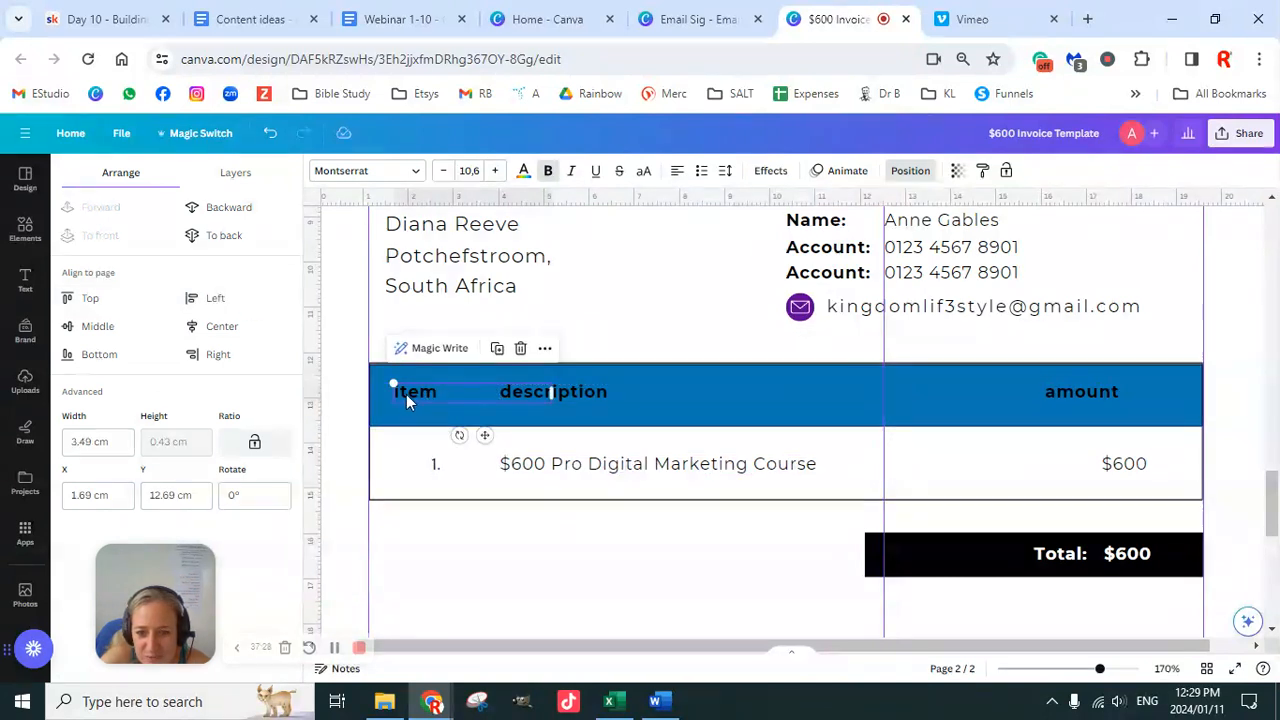
pyautogui.doubleClick(400, 389)
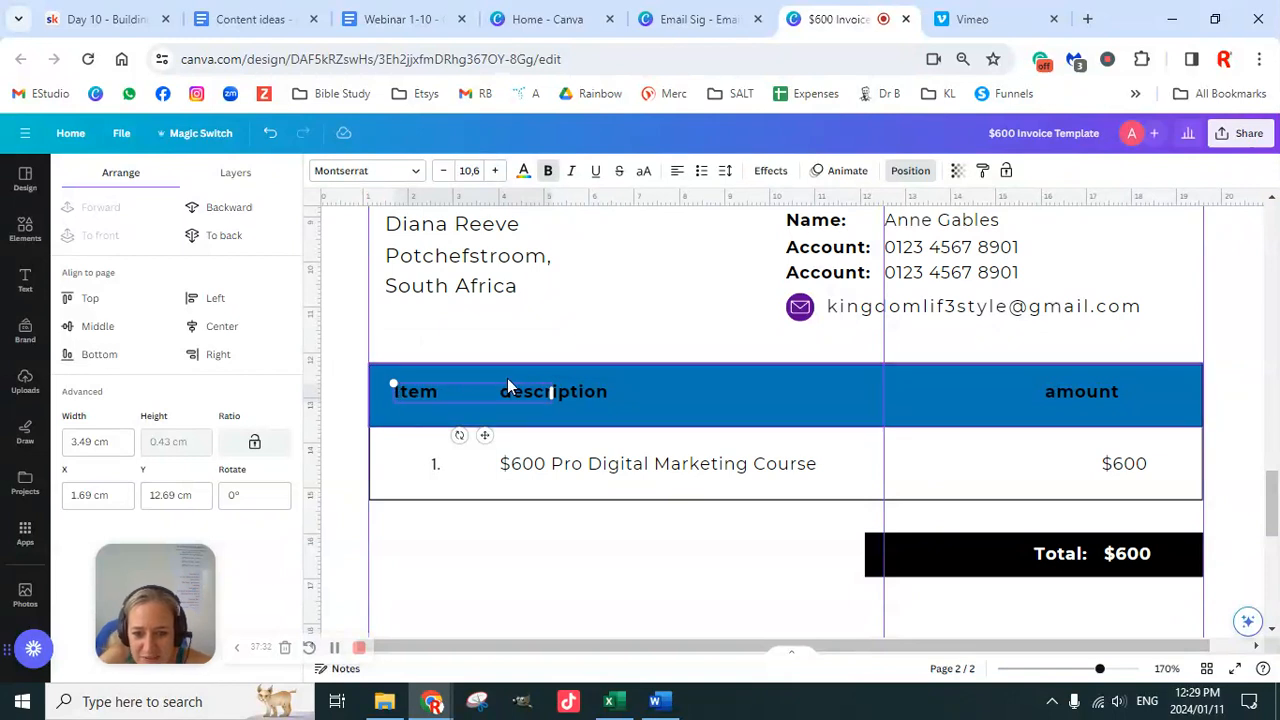
pyautogui.moveTo(553, 391); pyautogui.dragTo(455, 391)
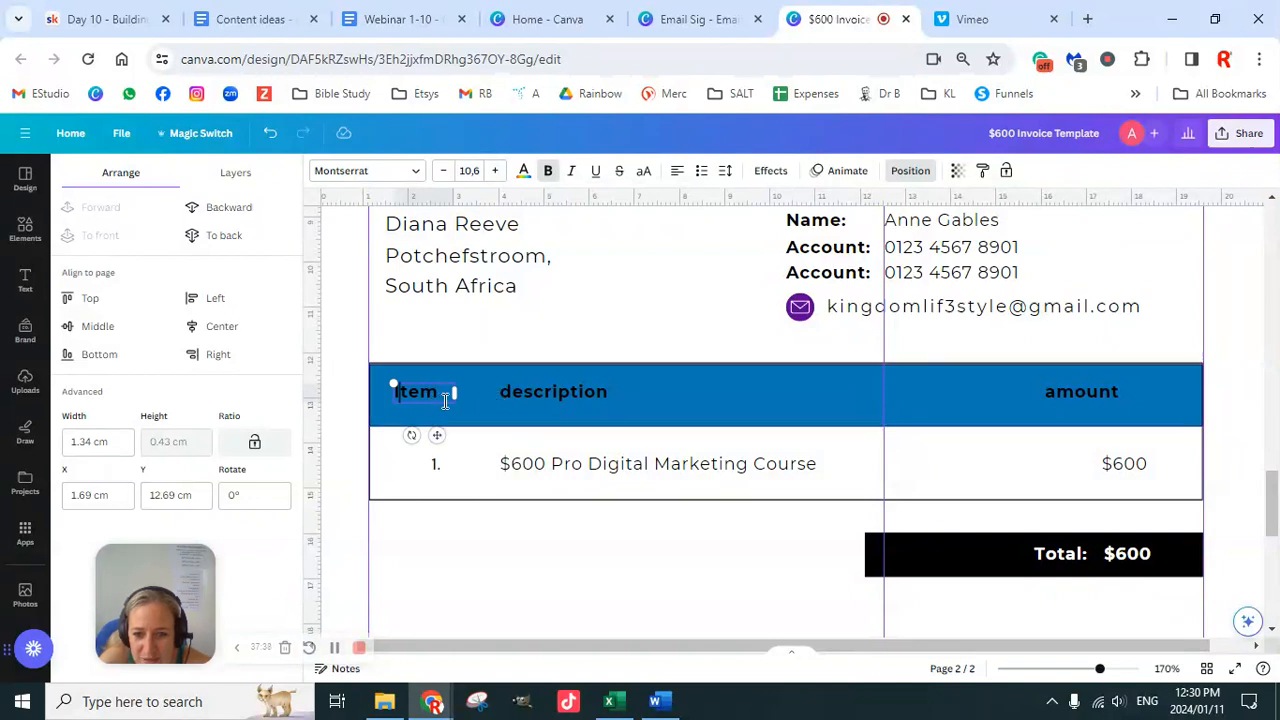
# Step: Left-align the Item heading and row 1., add a guide at 2.8, and narrow 1. to 1.34 cm
pyautogui.click(437, 470)
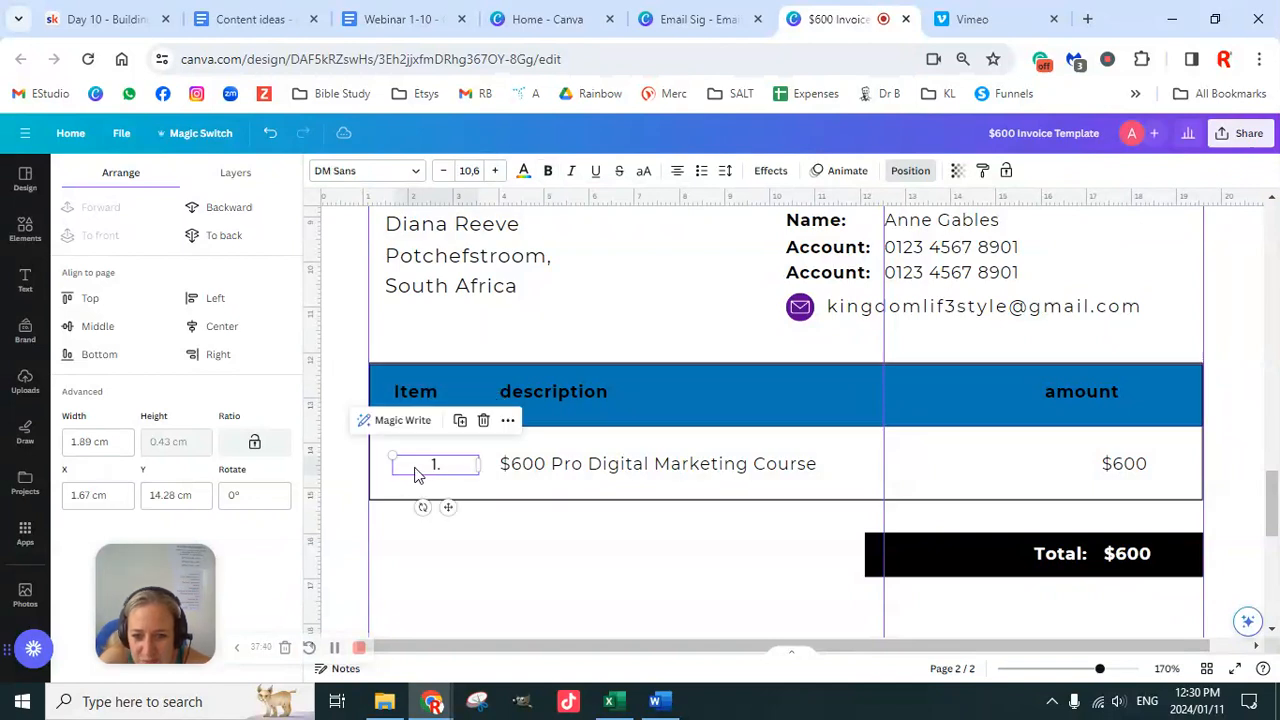
pyautogui.keyDown('shift'); pyautogui.click(425, 393); pyautogui.keyUp('shift')
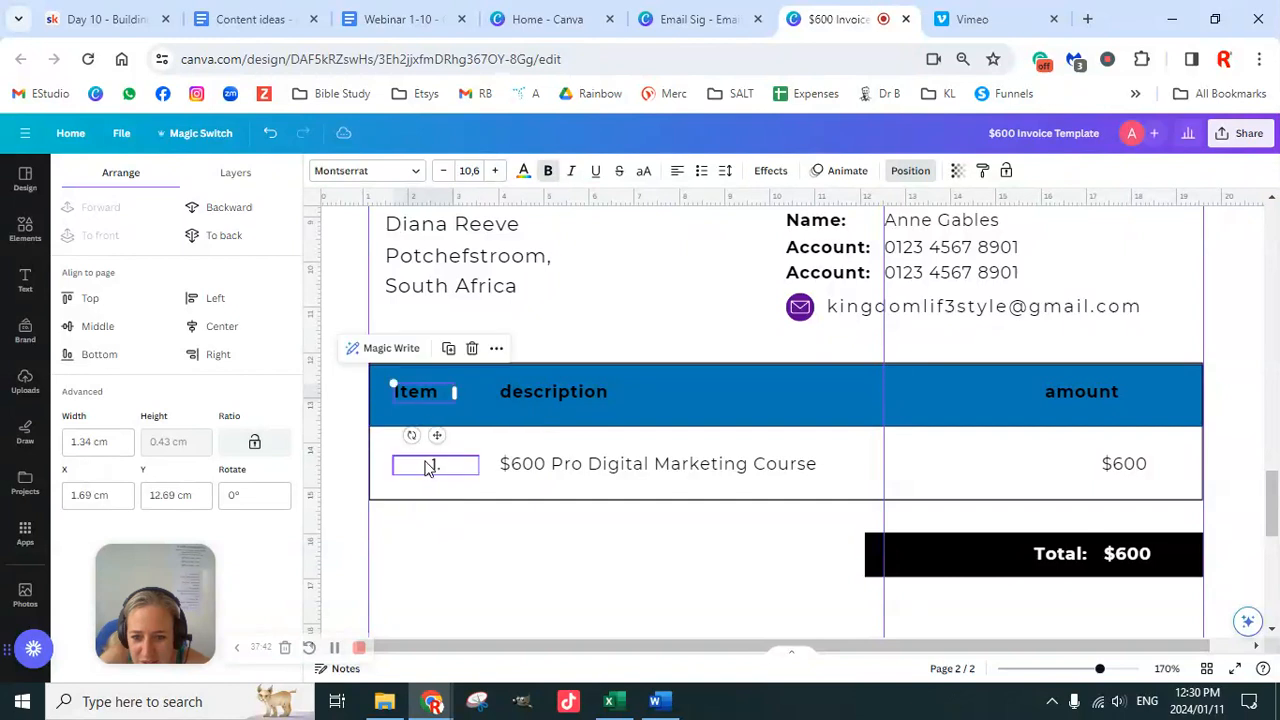
pyautogui.click(220, 298)
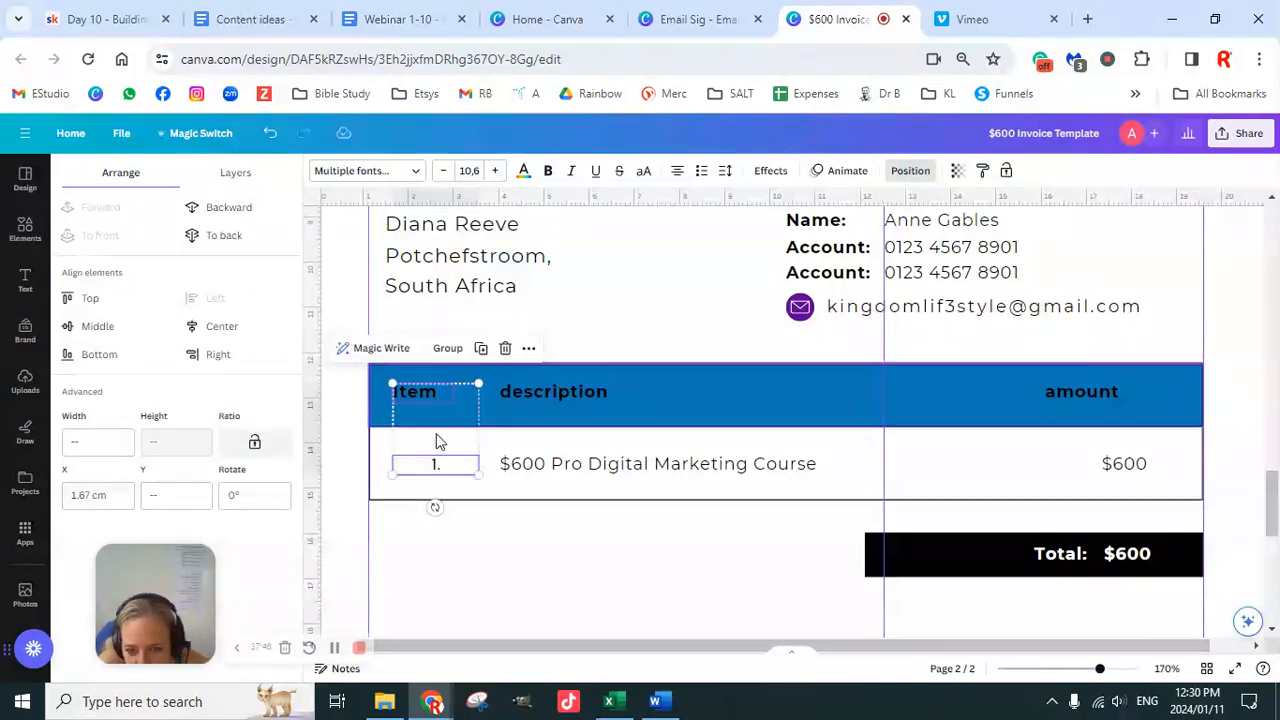
pyautogui.moveTo(320, 458); pyautogui.dragTo(452, 463)
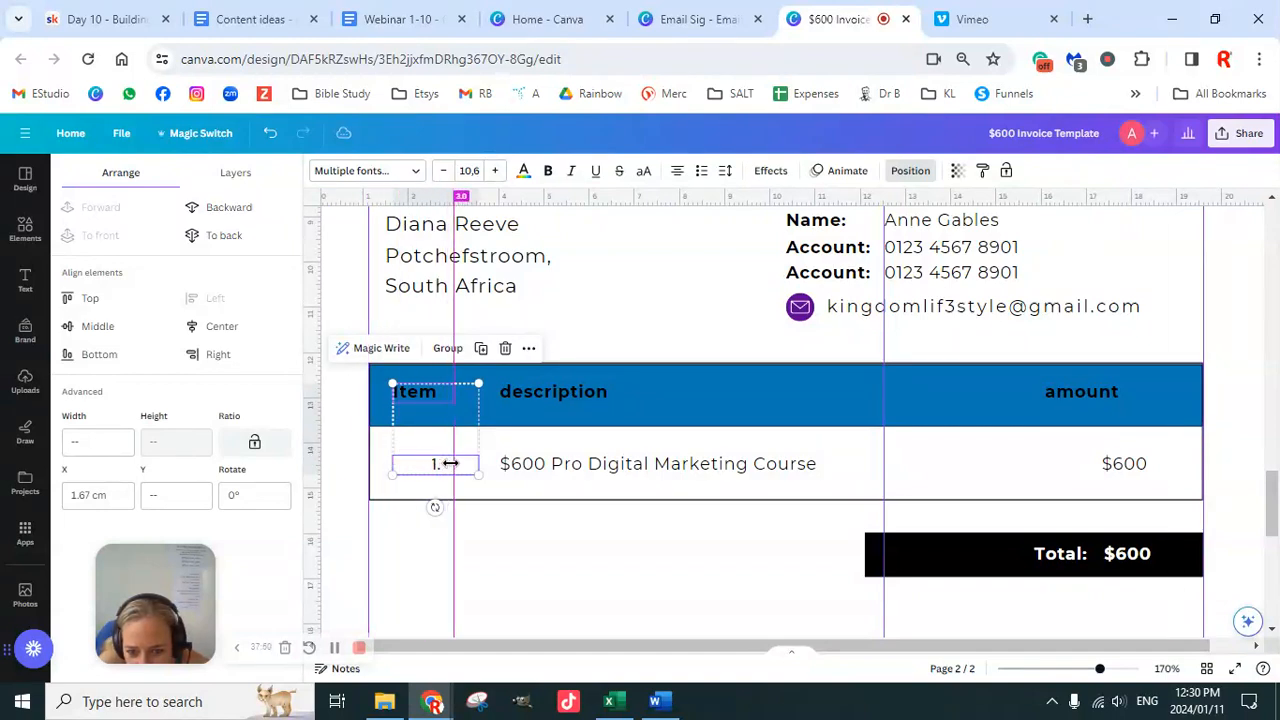
pyautogui.click(351, 474)
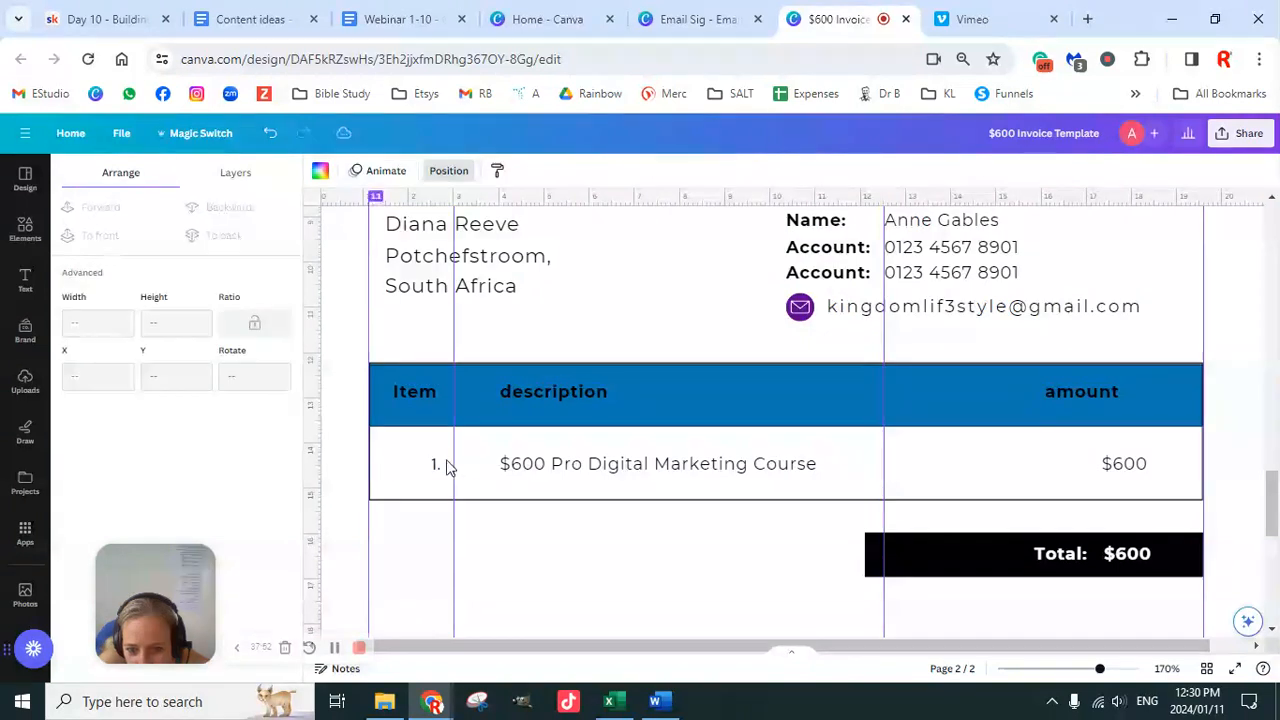
pyautogui.click(433, 468)
pyautogui.moveTo(480, 464); pyautogui.dragTo(452, 463)
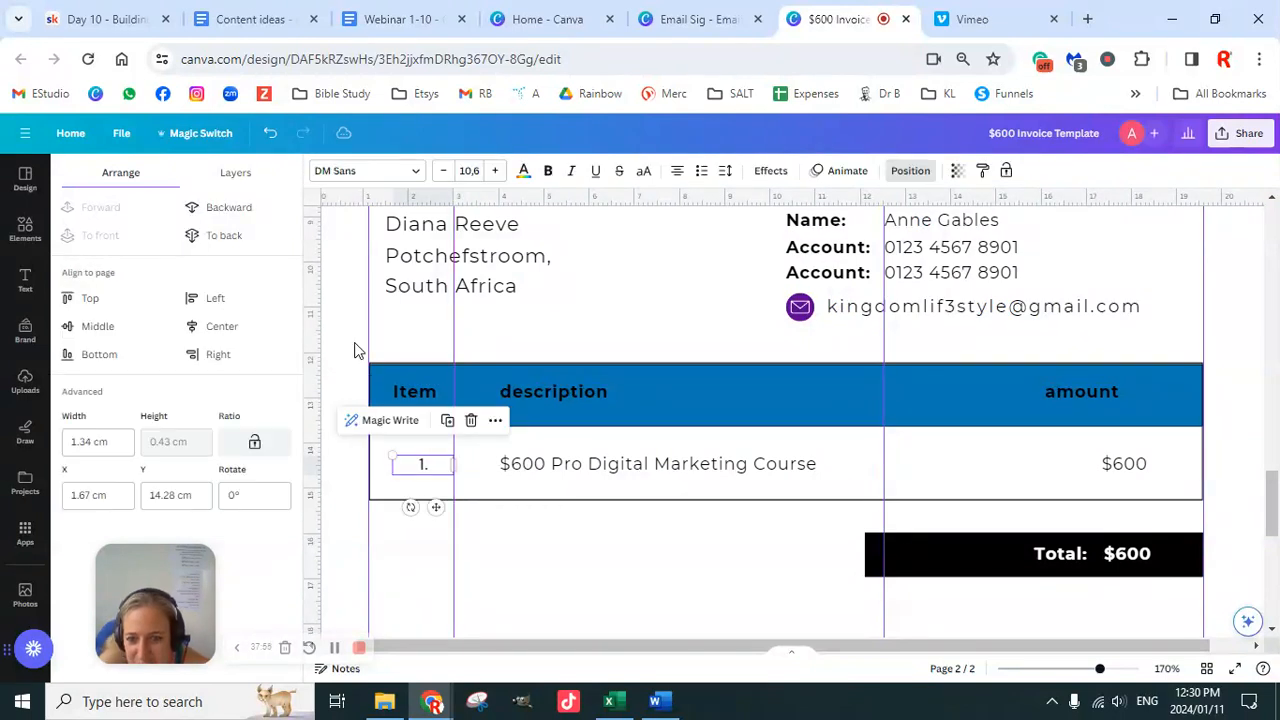
pyautogui.click(355, 350)
pyautogui.click(412, 391)
pyautogui.keyDown('shift'); pyautogui.click(440, 468); pyautogui.keyUp('shift')
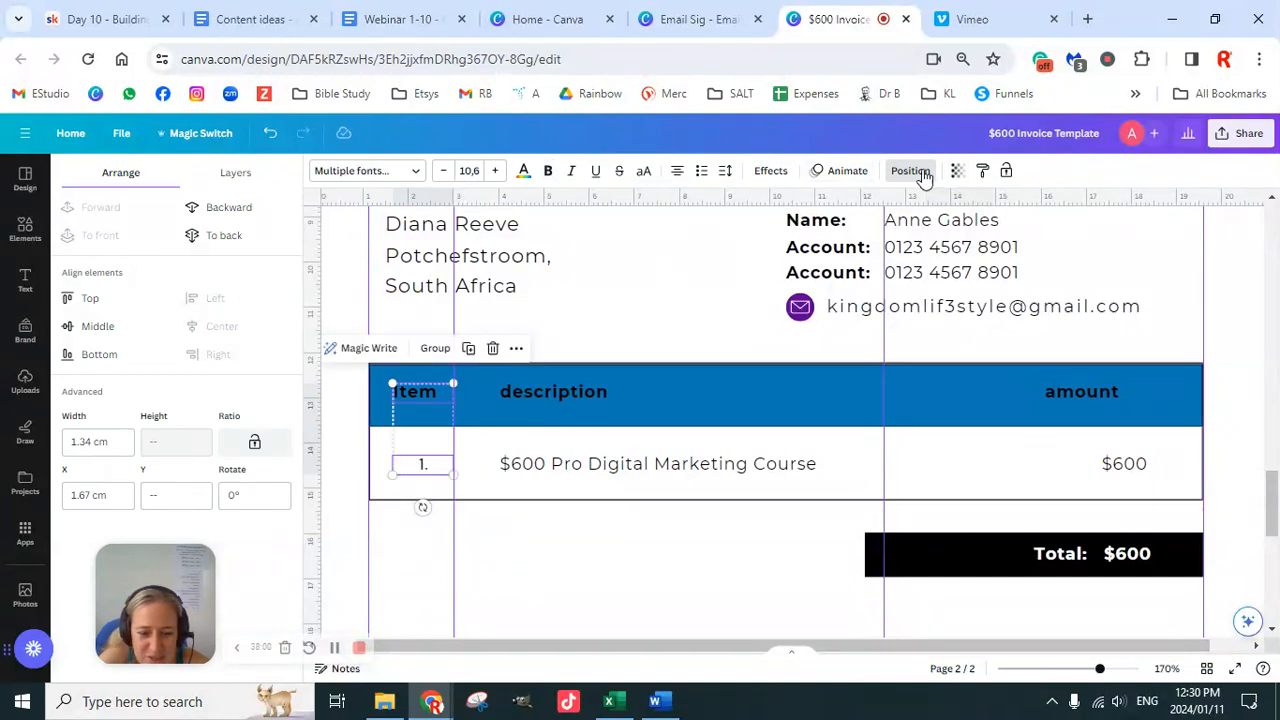
pyautogui.click(349, 408)
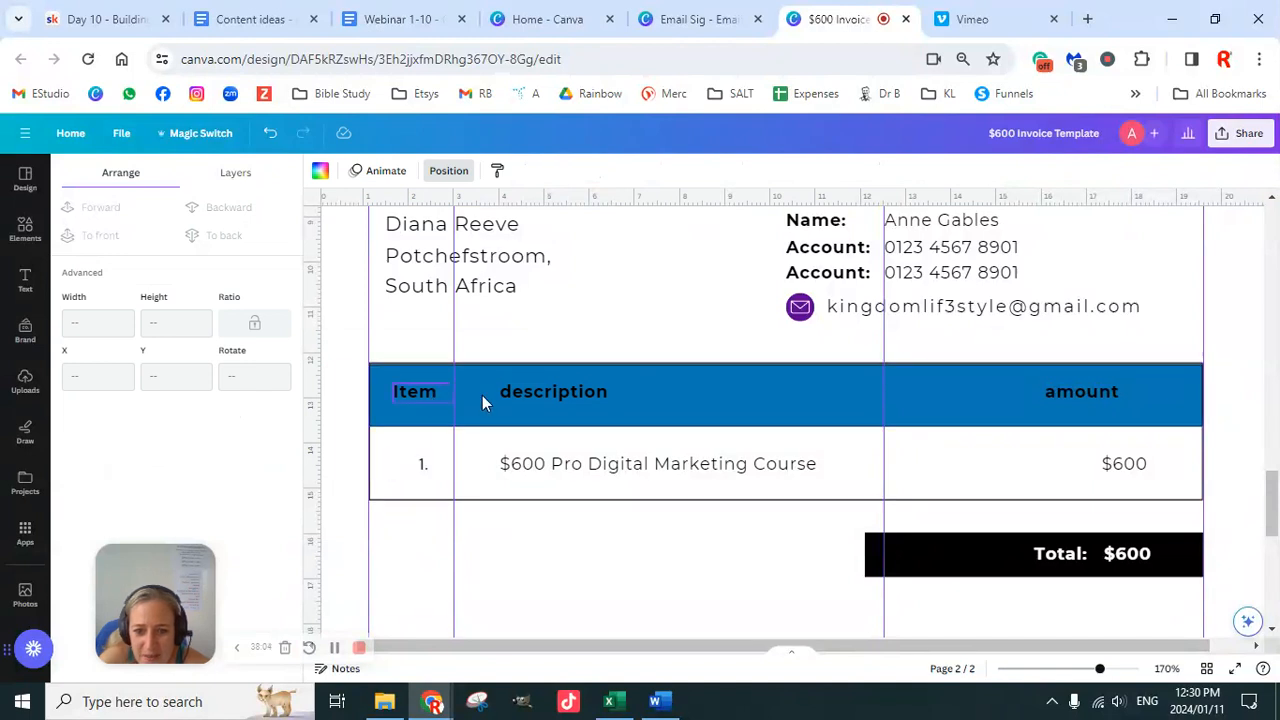
pyautogui.click(512, 396)
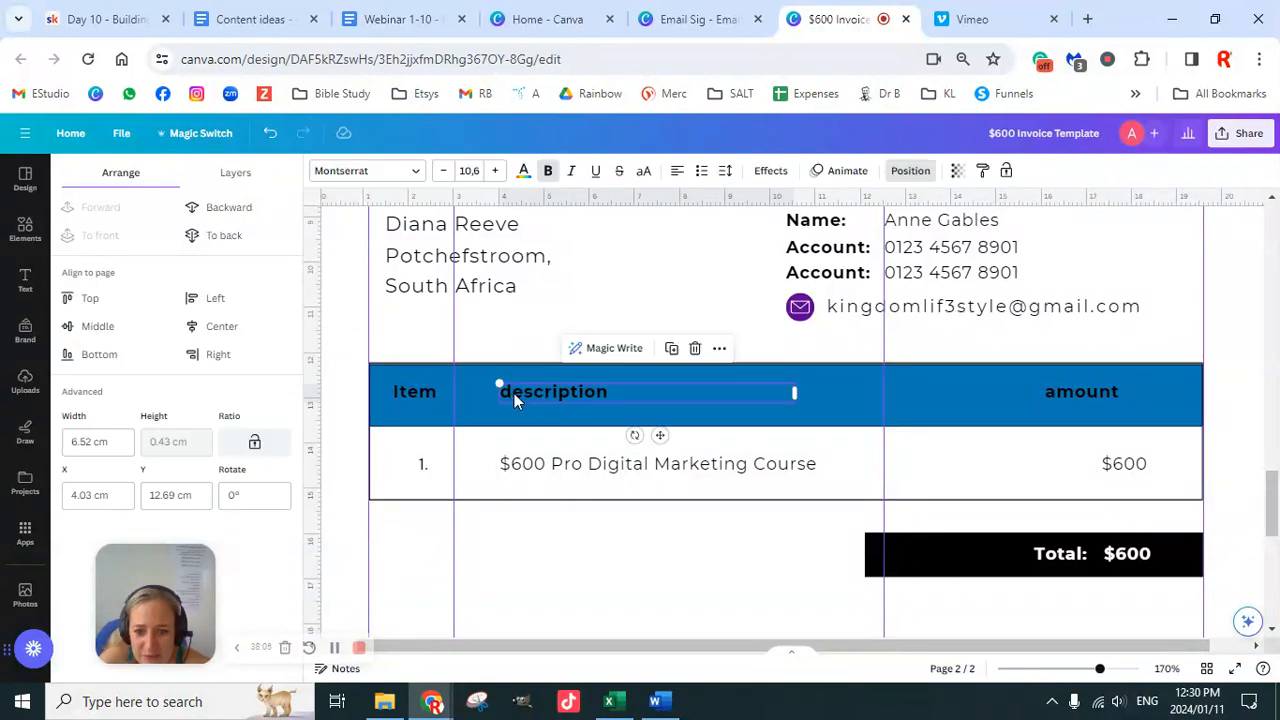
# Step: Capitalise the Description and Amount headings and left-align $600 with Amount
pyautogui.doubleClick(514, 393)
pyautogui.click(516, 393)
pyautogui.press('BackSpace')
pyautogui.write('D')
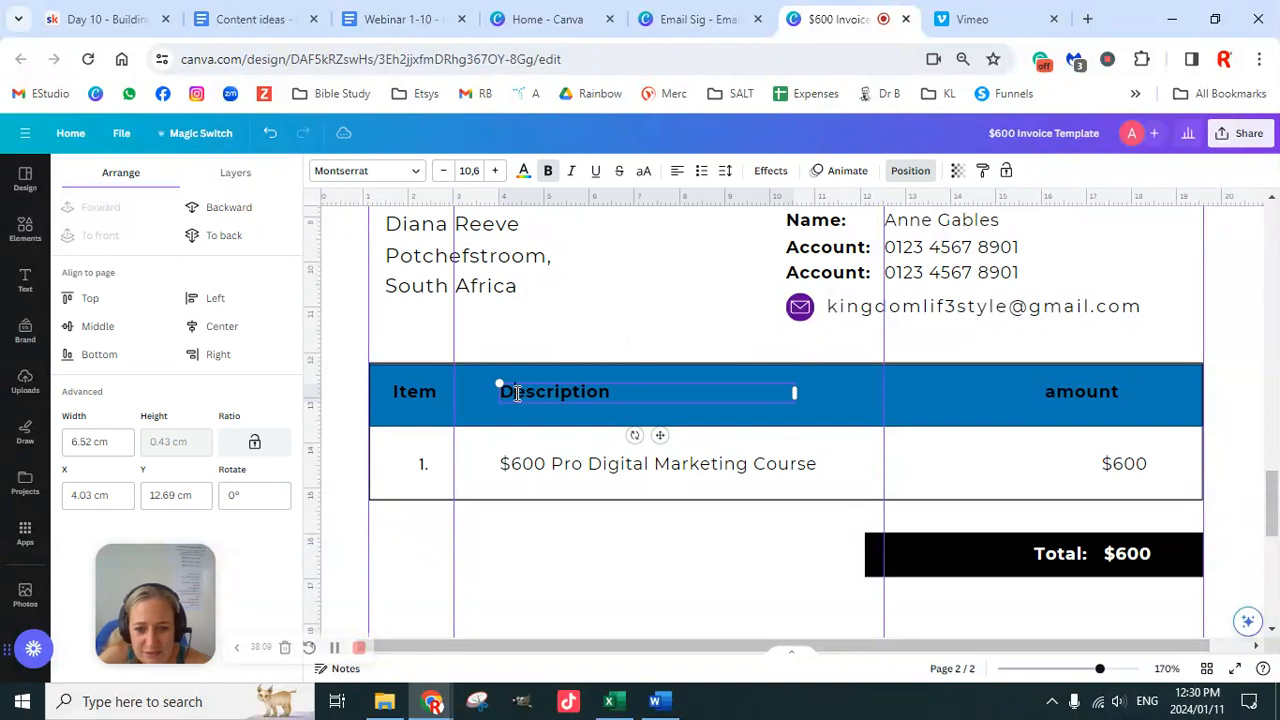
pyautogui.click(1055, 393)
pyautogui.doubleClick(1064, 400)
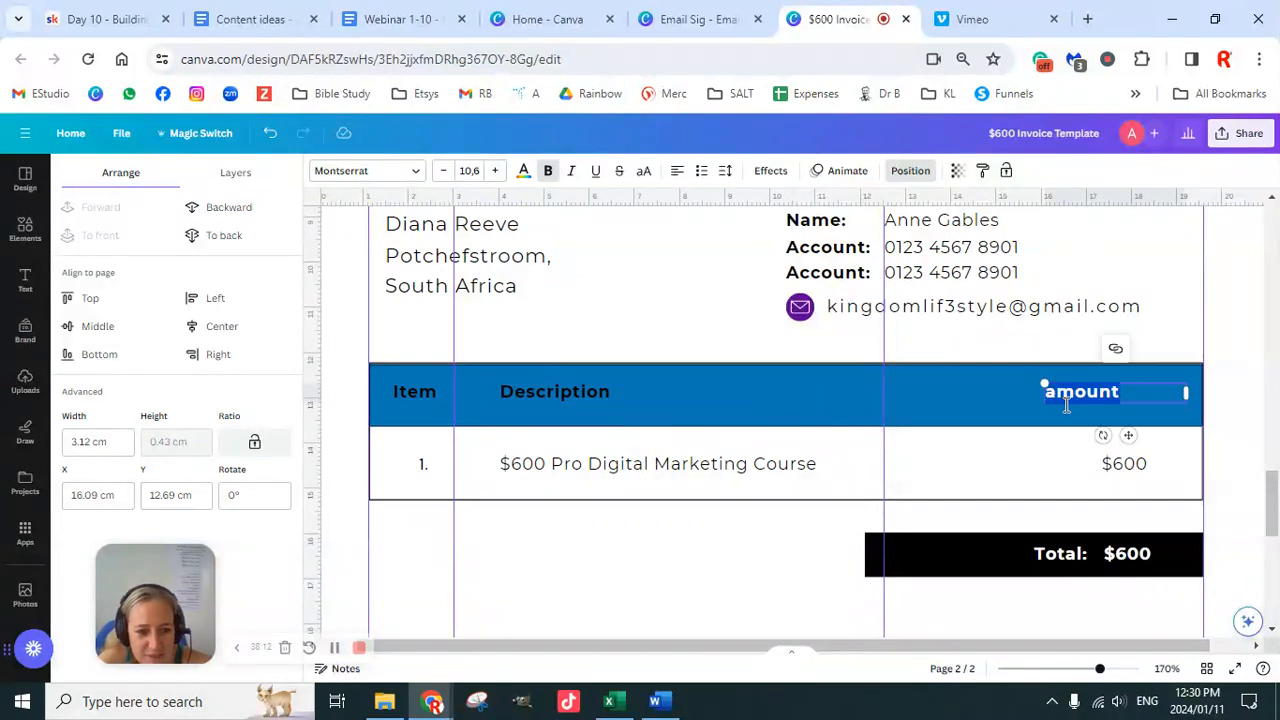
pyautogui.click(1057, 395)
pyautogui.press('BackSpace')
pyautogui.write('A')
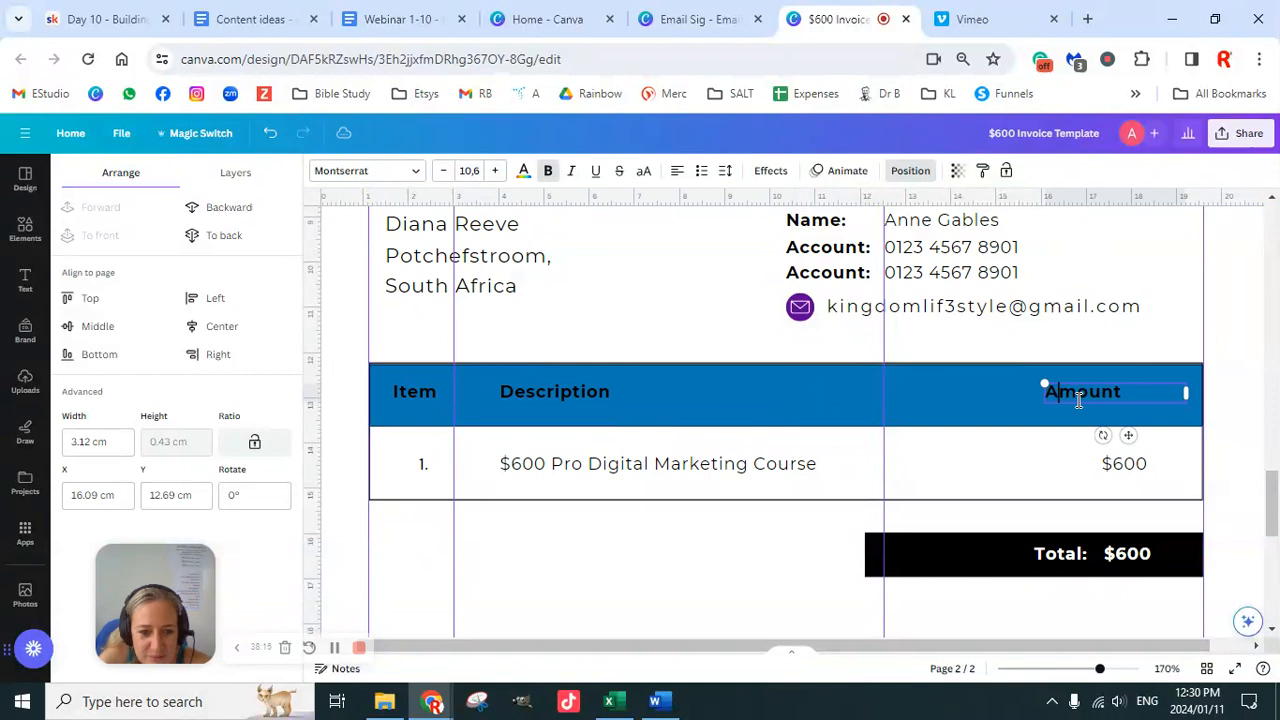
pyautogui.keyDown('shift'); pyautogui.click(1124, 466); pyautogui.keyUp('shift')
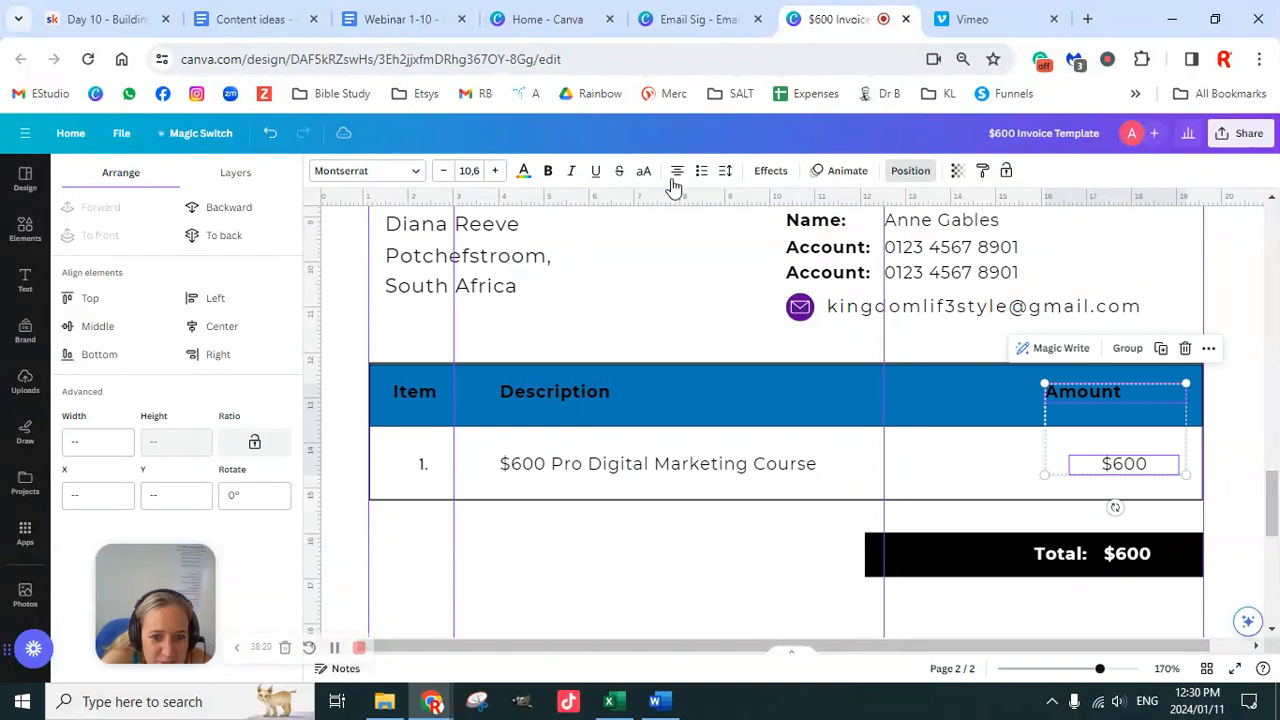
pyautogui.click(244, 308)
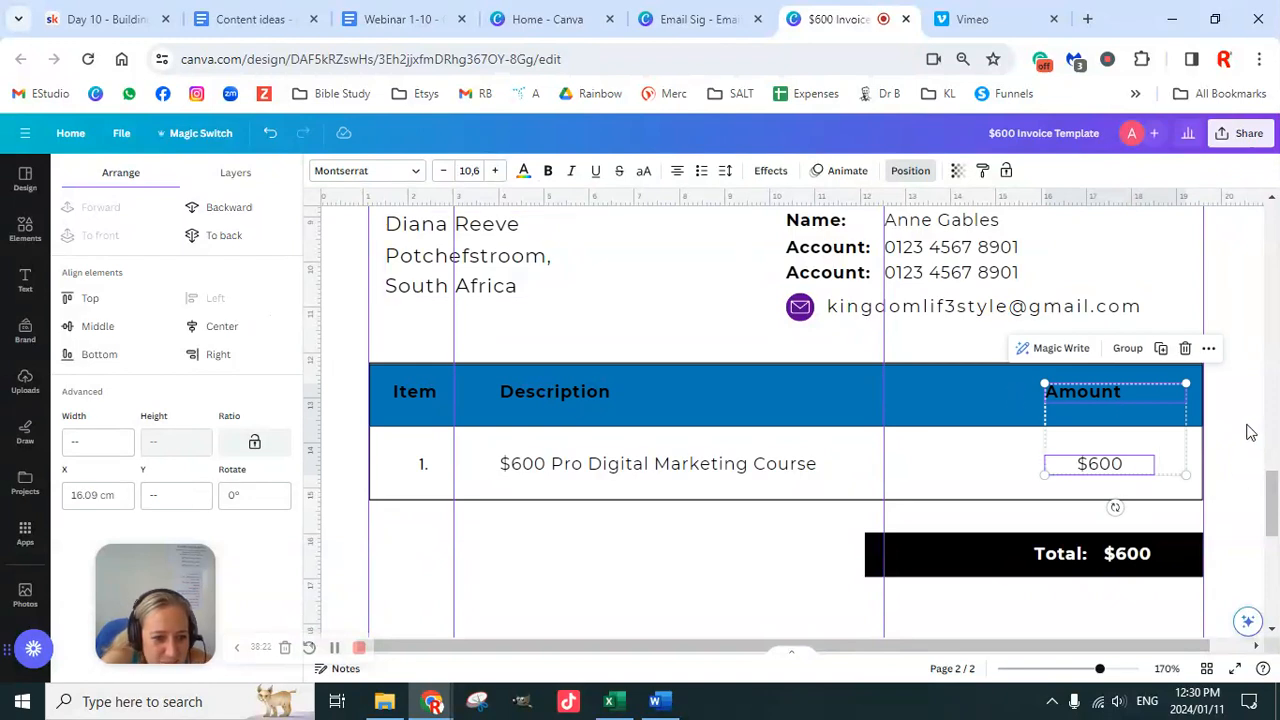
pyautogui.click(1244, 428)
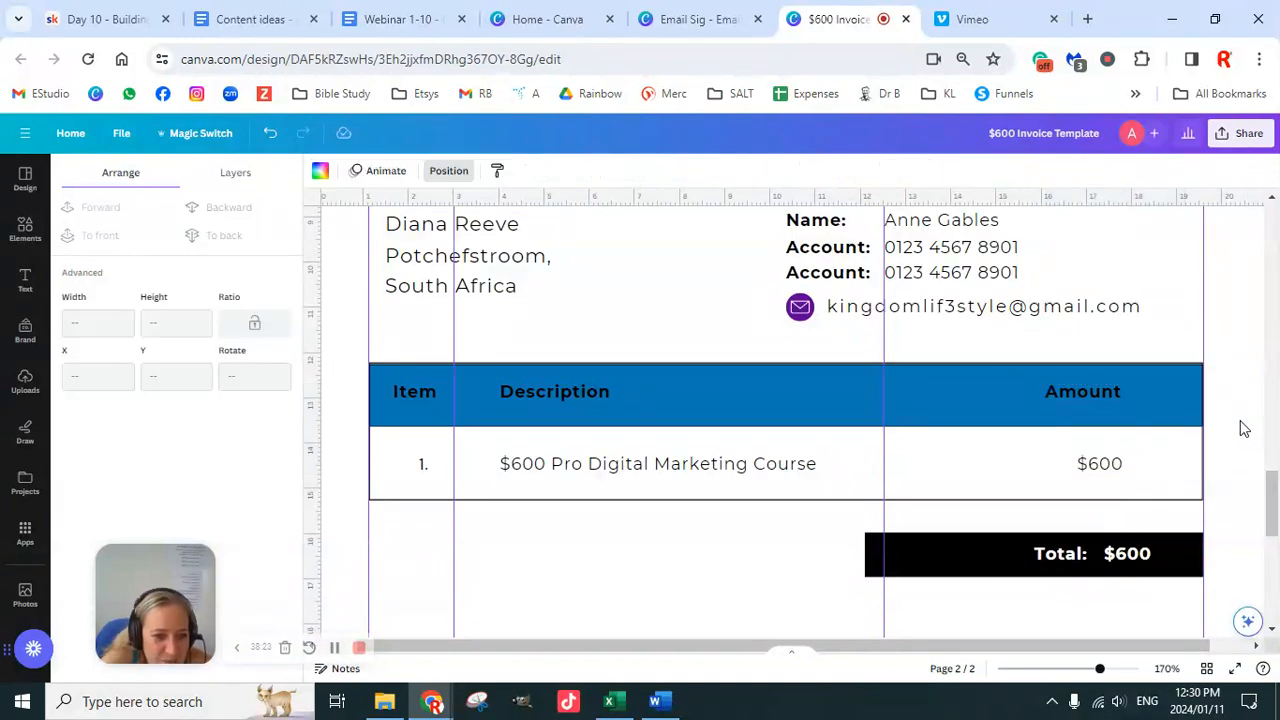
# Step: Set the Item, Description and Amount headings to font size 13
pyautogui.click(417, 397)
pyautogui.click(470, 172)
pyautogui.write('13')
pyautogui.press('Return')
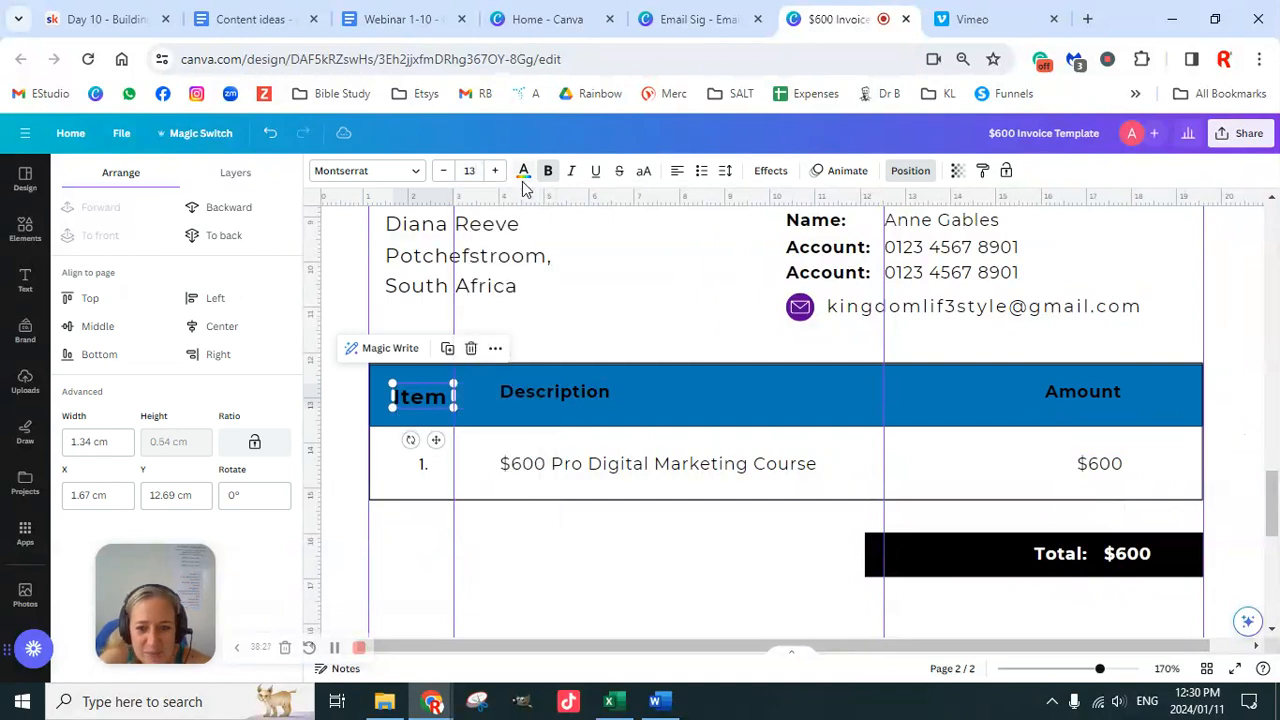
pyautogui.click(545, 395)
pyautogui.click(472, 172)
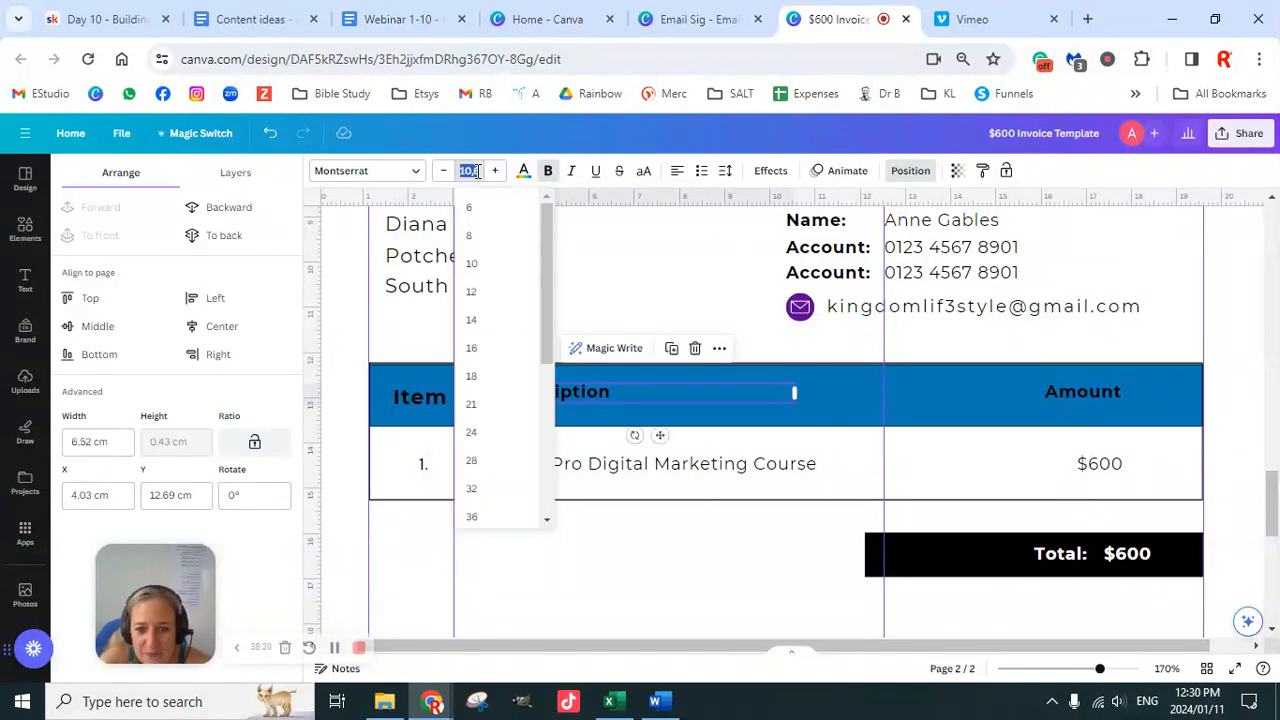
pyautogui.press('Return')
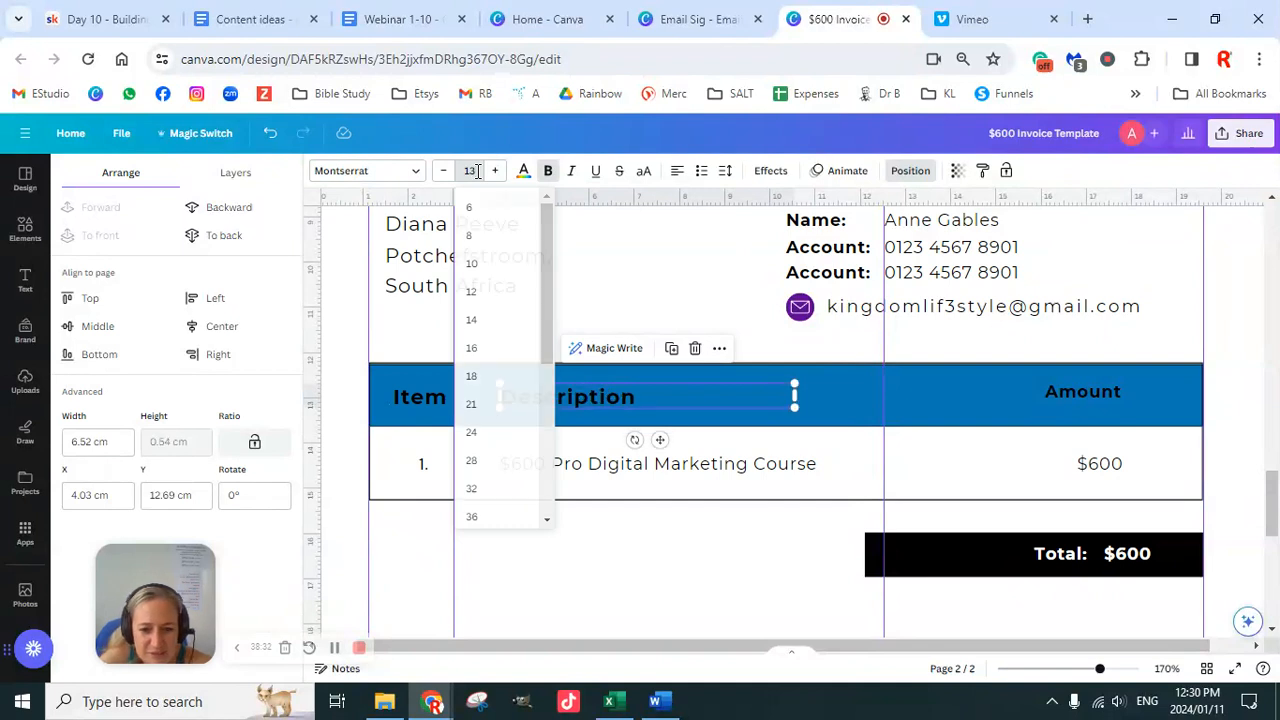
pyautogui.click(1065, 395)
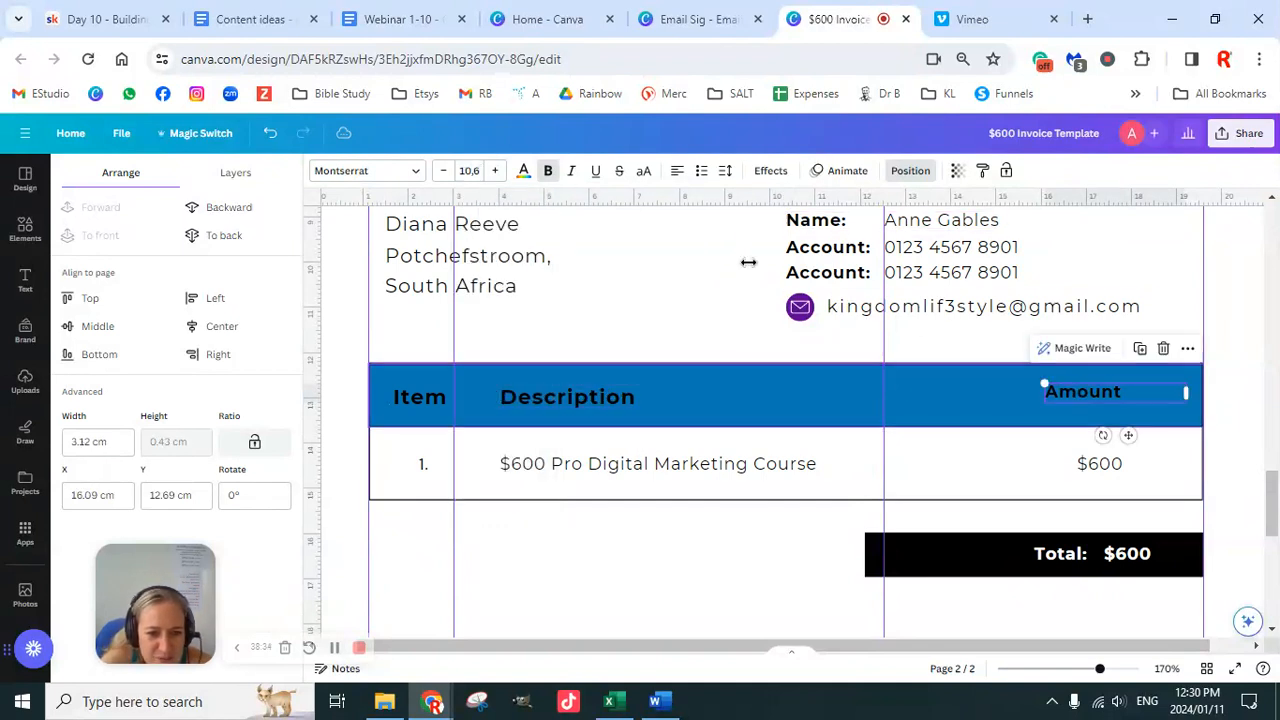
pyautogui.click(472, 171)
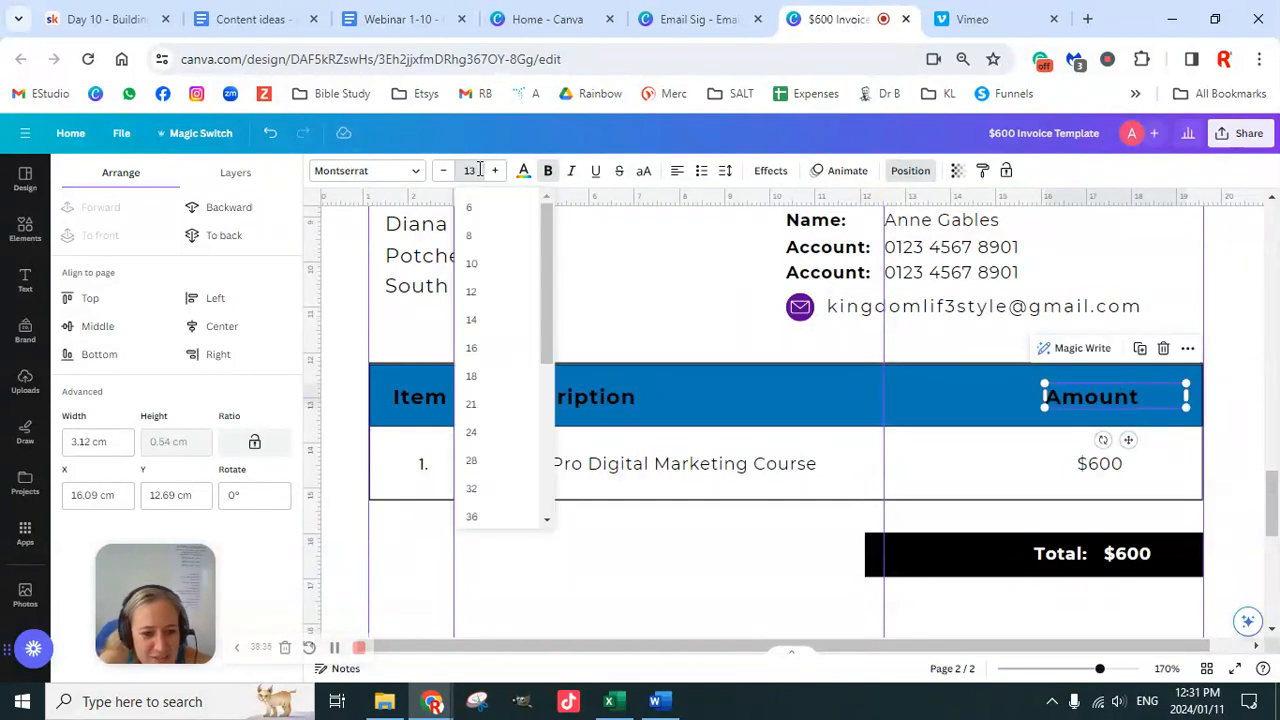
pyautogui.write('13')
pyautogui.press('Return')
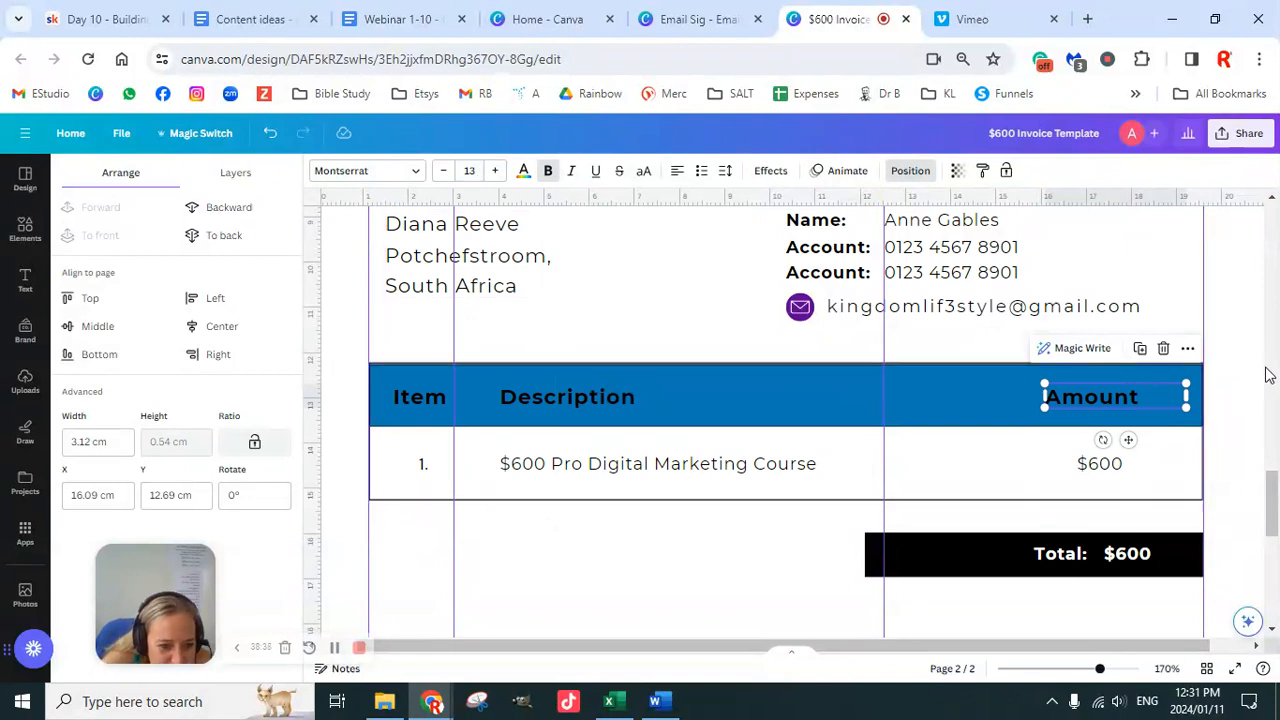
# Step: Left-align the Amount heading with $600 and review the Description and Item column pairs
pyautogui.keyDown('shift'); pyautogui.click(1117, 470); pyautogui.keyUp('shift')
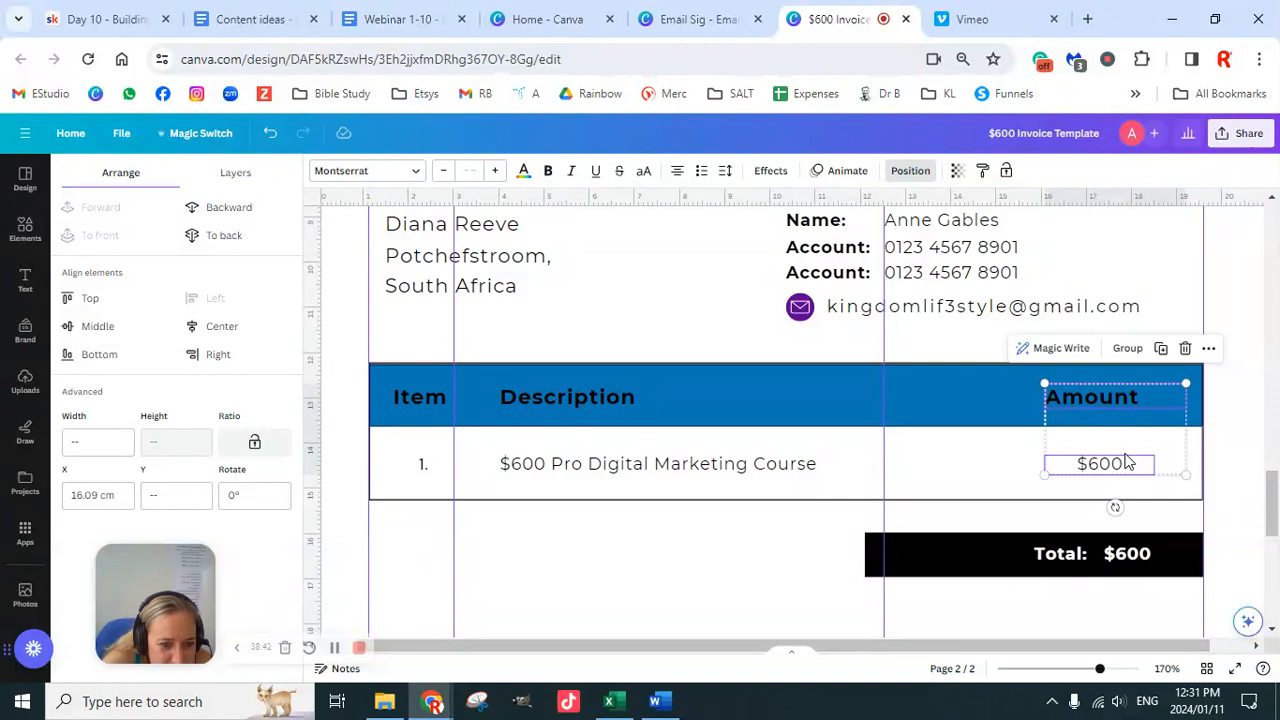
pyautogui.click(678, 172)
pyautogui.click(678, 172)
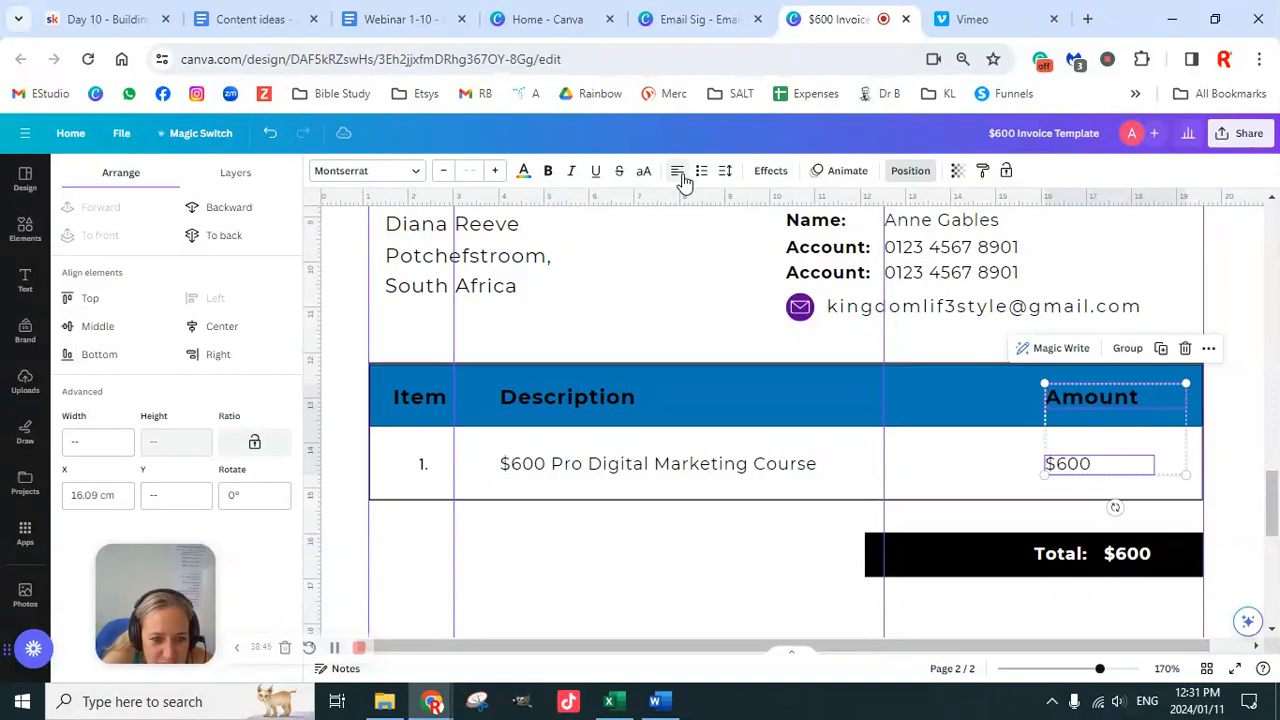
pyautogui.click(618, 397)
pyautogui.keyDown('shift'); pyautogui.click(630, 463); pyautogui.keyUp('shift')
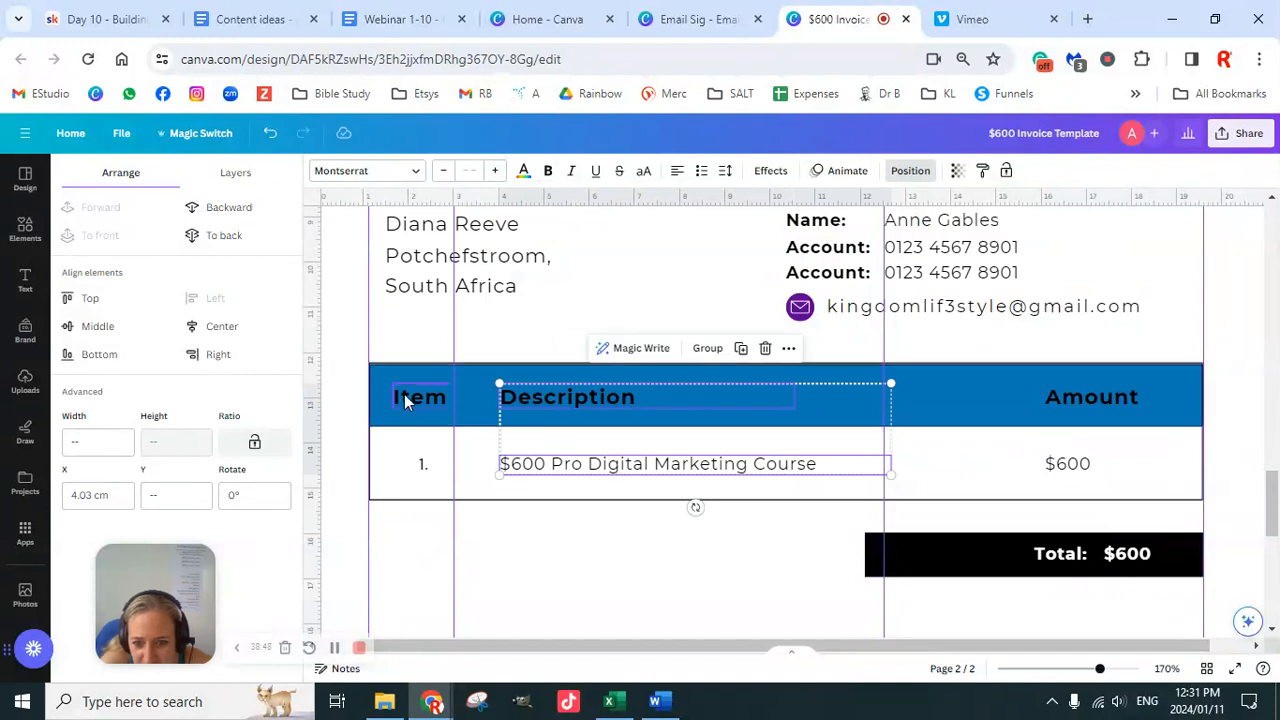
pyautogui.click(404, 394)
pyautogui.keyDown('shift'); pyautogui.click(420, 464); pyautogui.keyUp('shift')
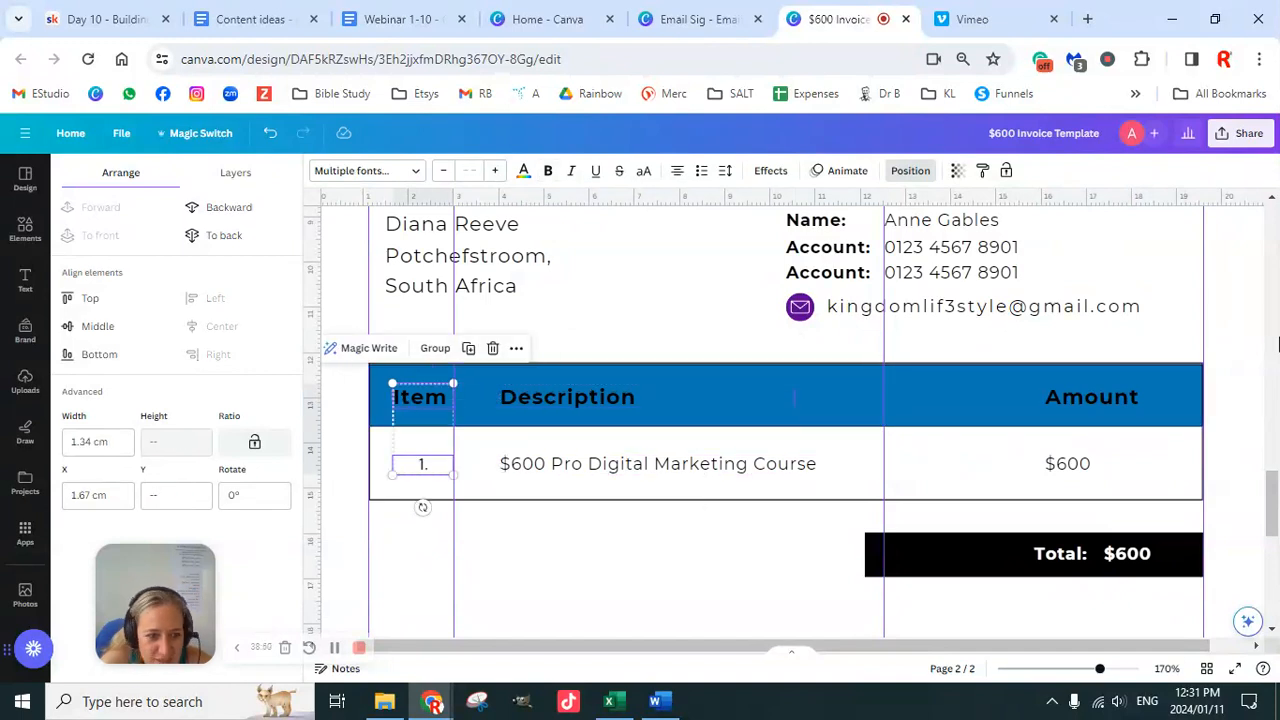
pyautogui.click(1235, 328)
# Step: Narrow the black Total $600 box to about 4.3 cm so it sits under Amount
pyautogui.scroll(-5, 1217, 534)
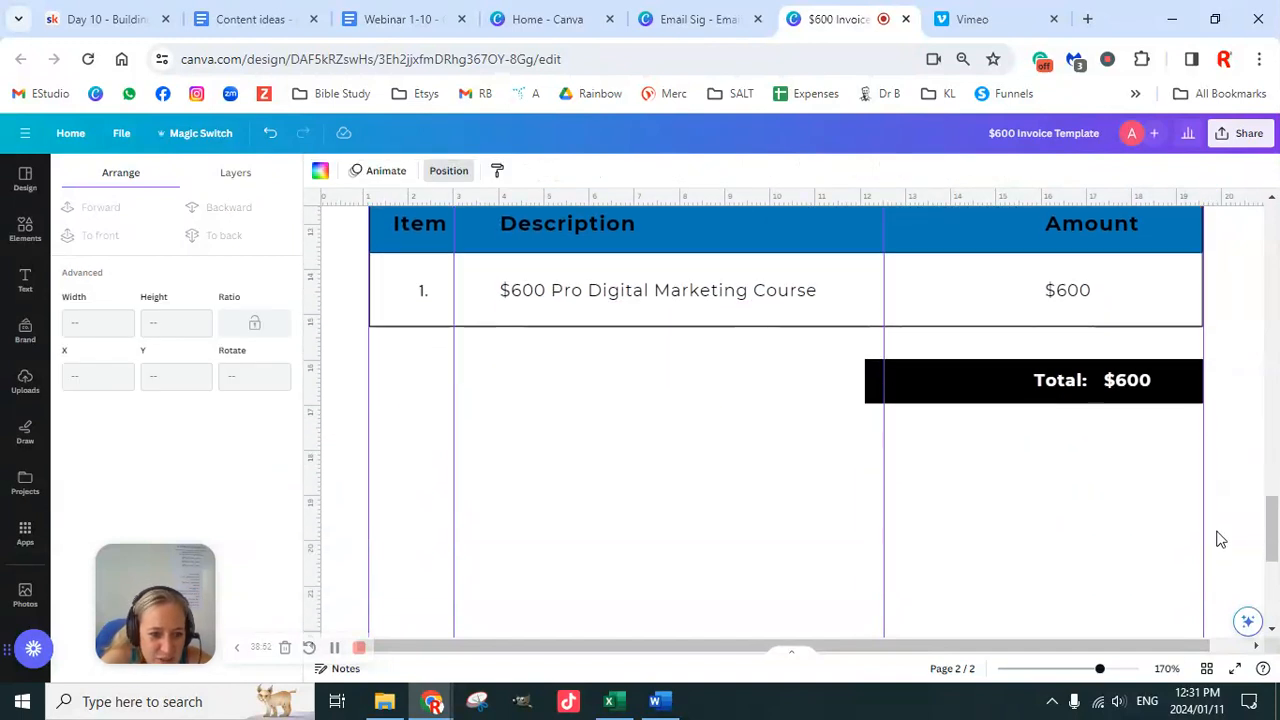
pyautogui.scroll(-2, 1217, 528)
pyautogui.scroll(4, 1217, 528)
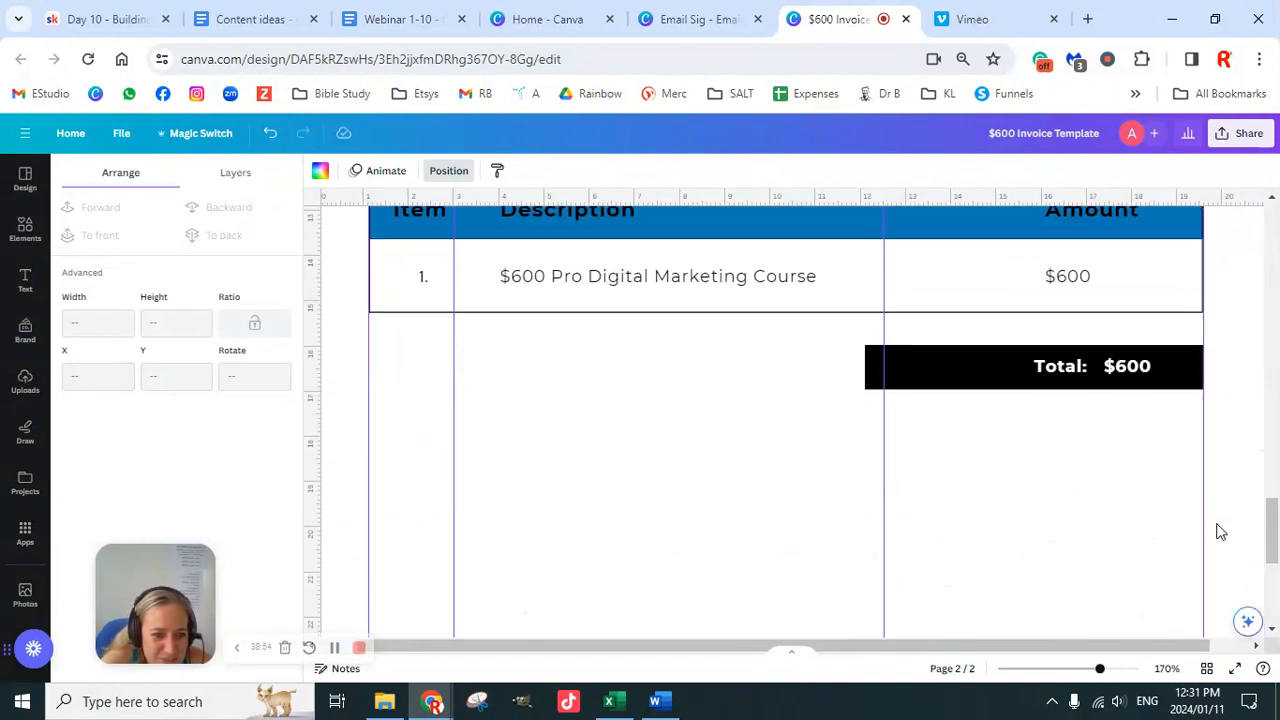
pyautogui.click(873, 373)
pyautogui.moveTo(866, 366); pyautogui.dragTo(1010, 368)
pyautogui.click(1240, 448)
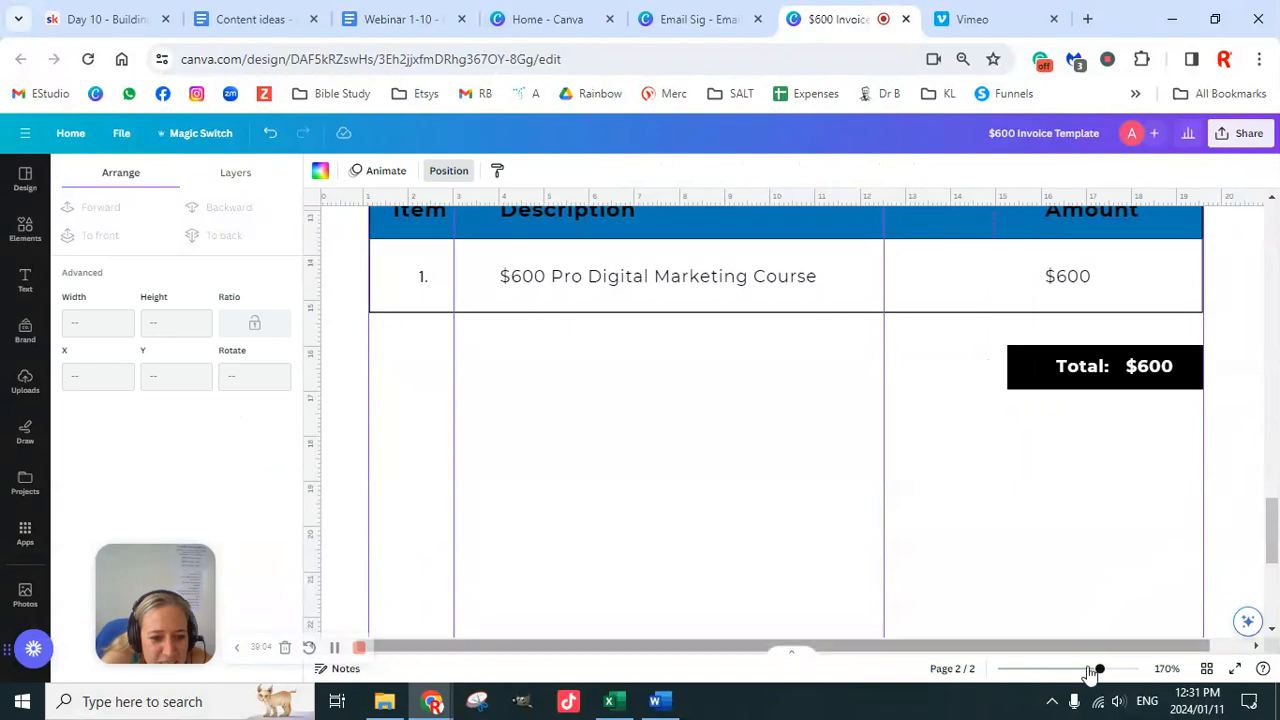
# Step: Zoom out and retitle the second page 'Template'
pyautogui.moveTo(1100, 676); pyautogui.dragTo(1068, 676)
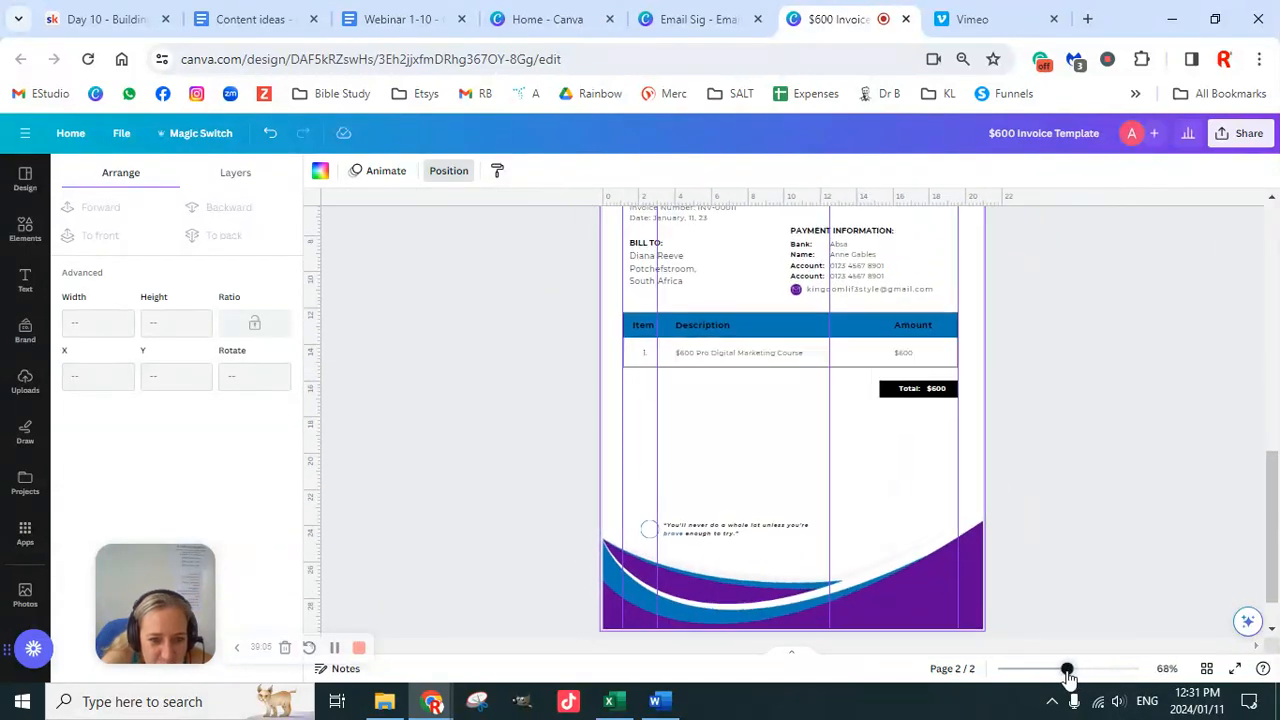
pyautogui.scroll(4, 1097, 471)
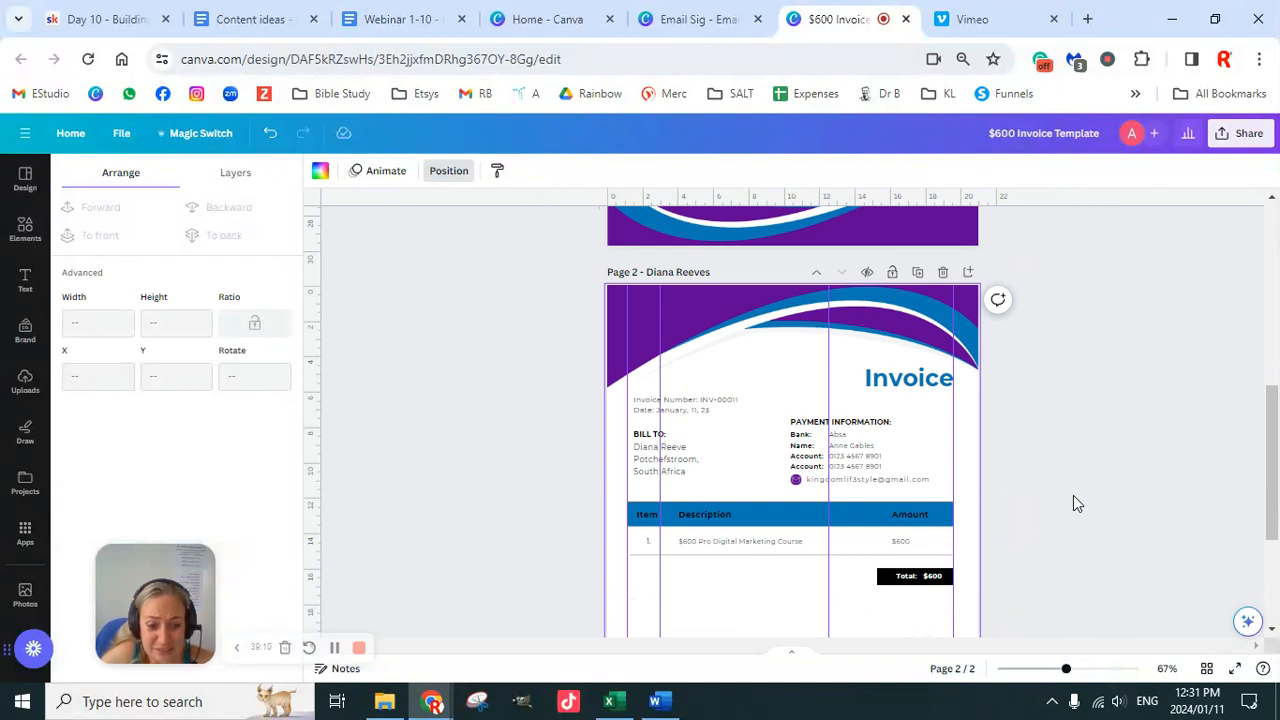
pyautogui.scroll(-3, 1073, 495)
pyautogui.click(728, 489)
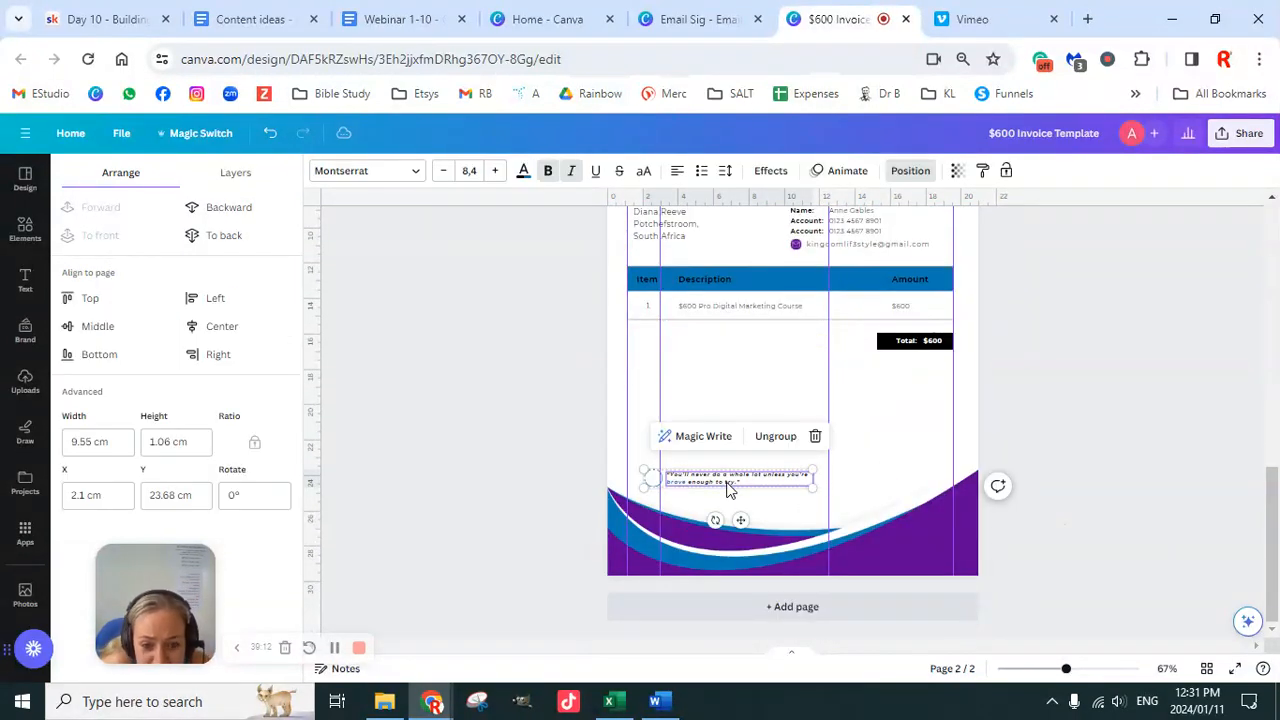
pyautogui.click(795, 310)
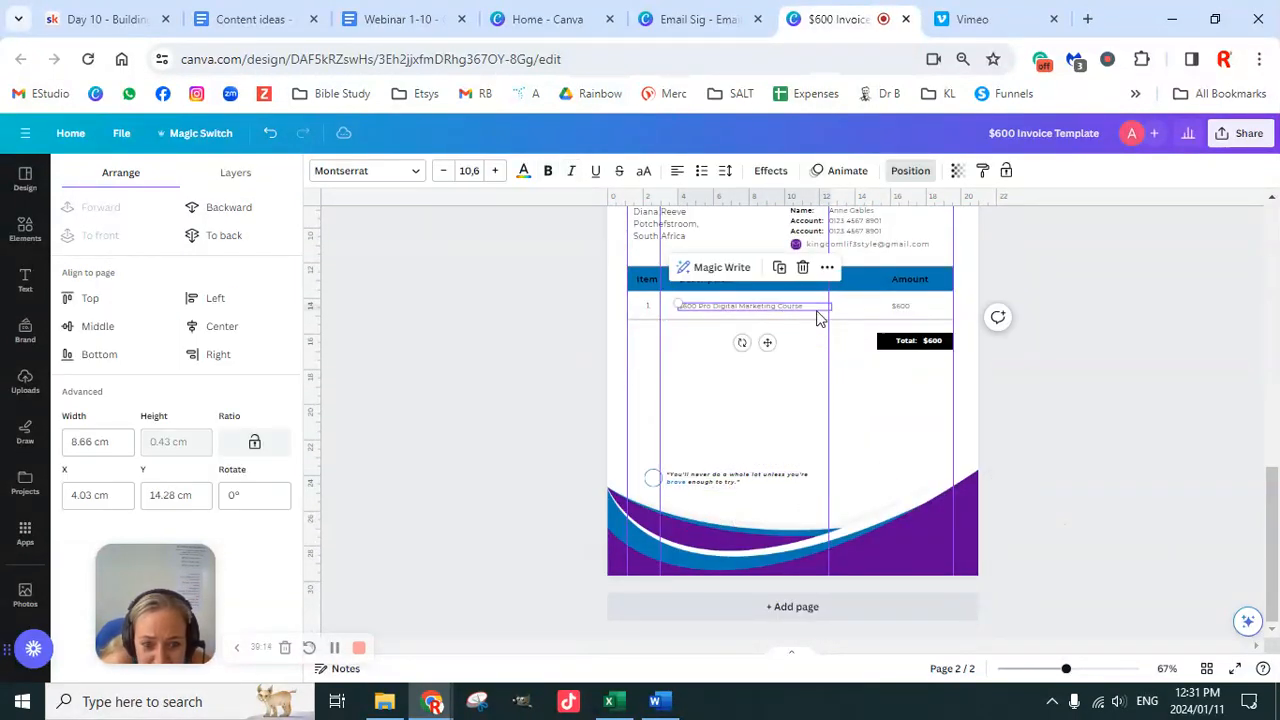
pyautogui.press('Escape')
pyautogui.scroll(3, 1050, 525)
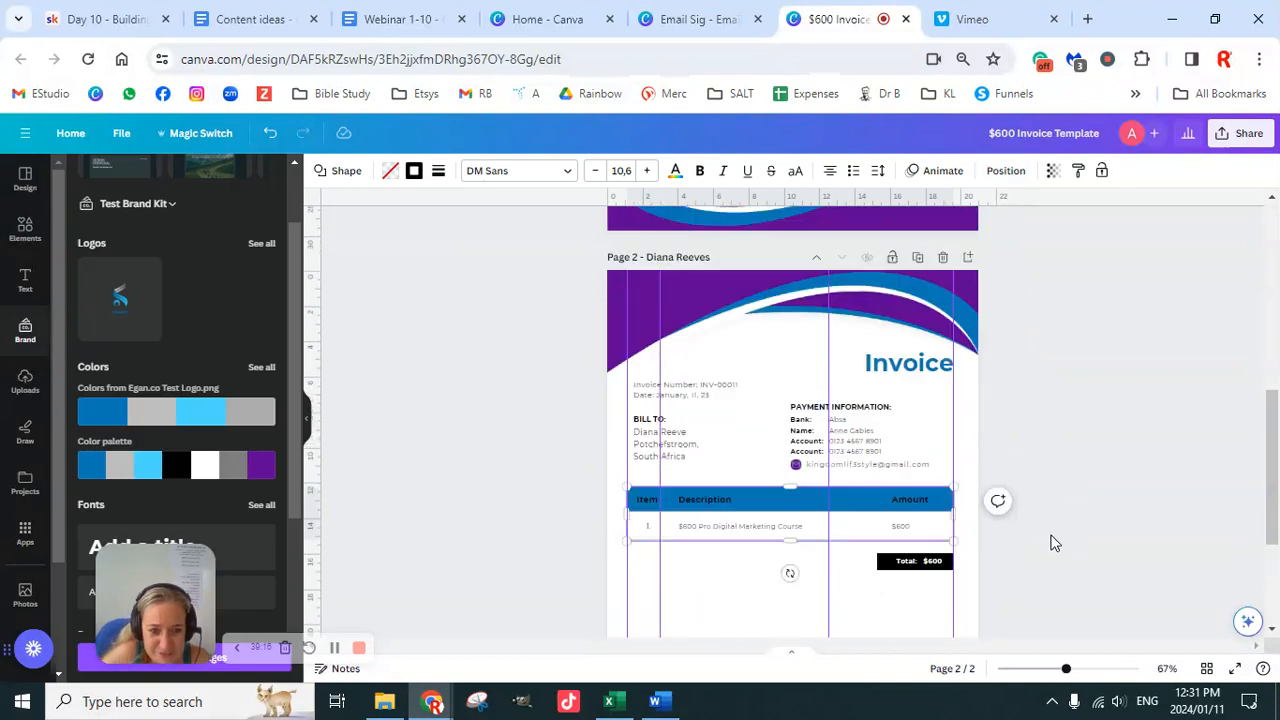
pyautogui.click(675, 316)
pyautogui.write('T')
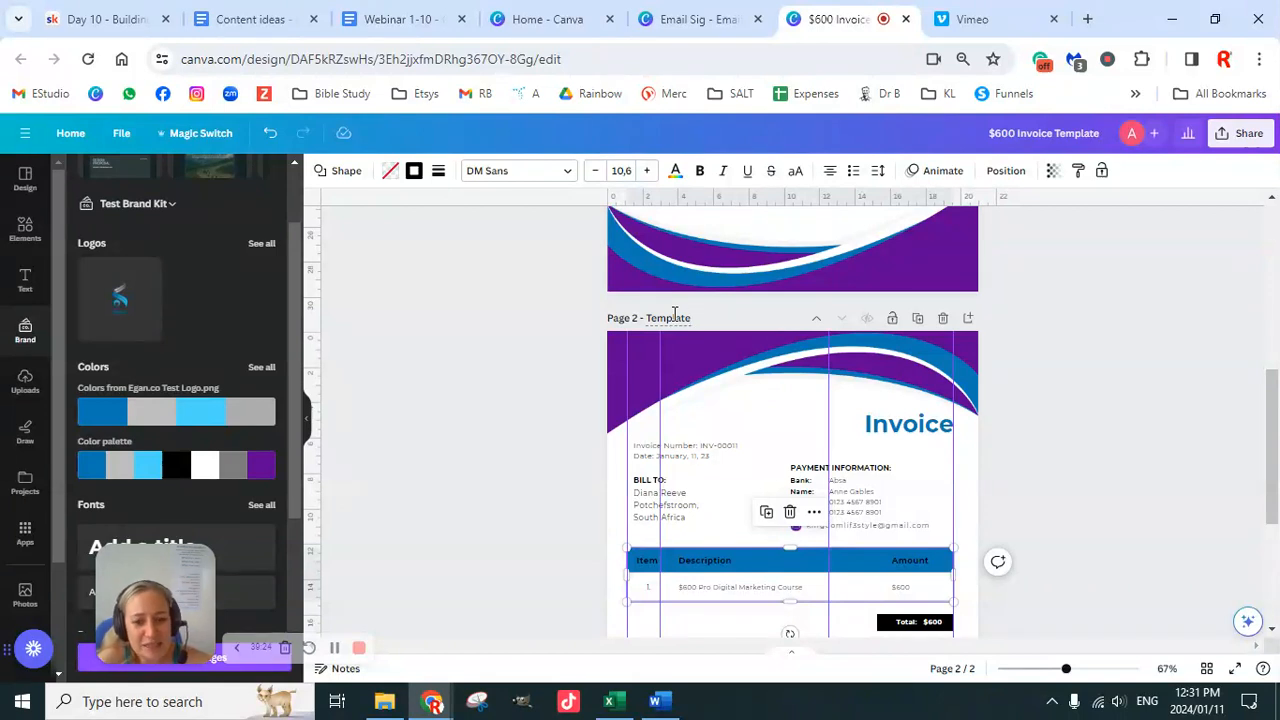
# Step: Title the page 'Template' and delete the design's first page
pyautogui.write('emplate')
pyautogui.click(1086, 471)
pyautogui.scroll(5, 1023, 414)
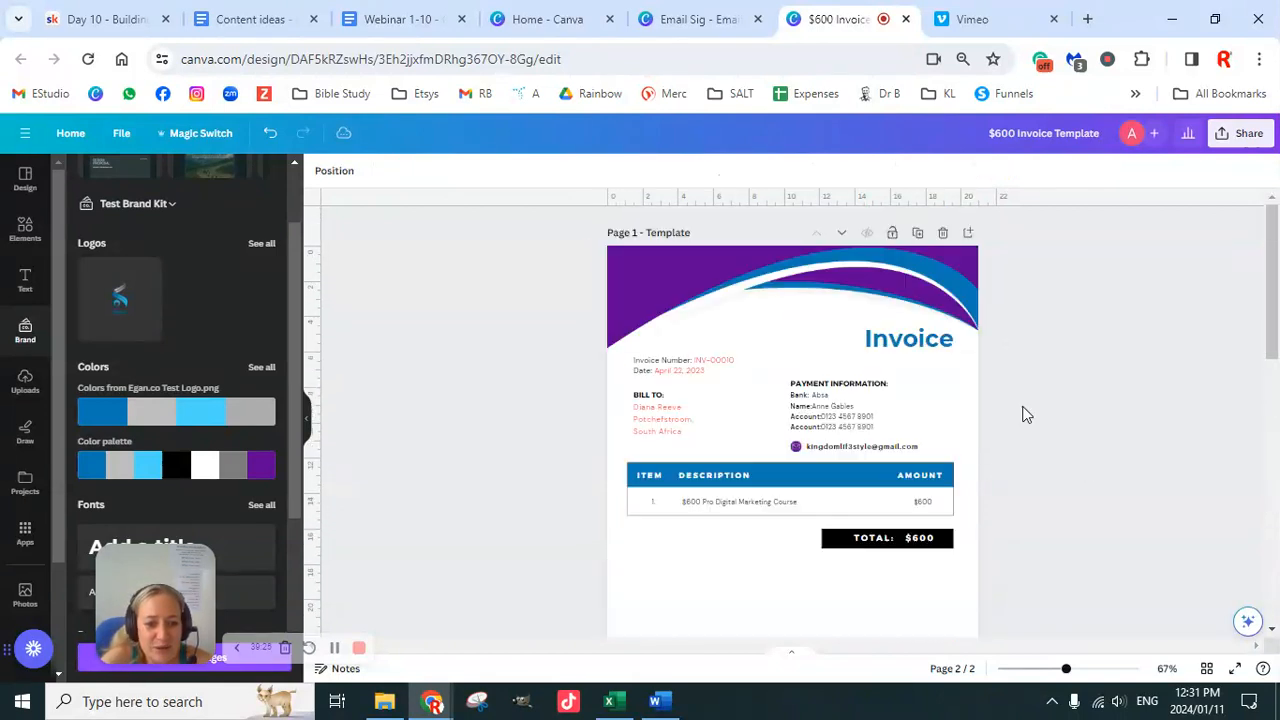
pyautogui.click(942, 233)
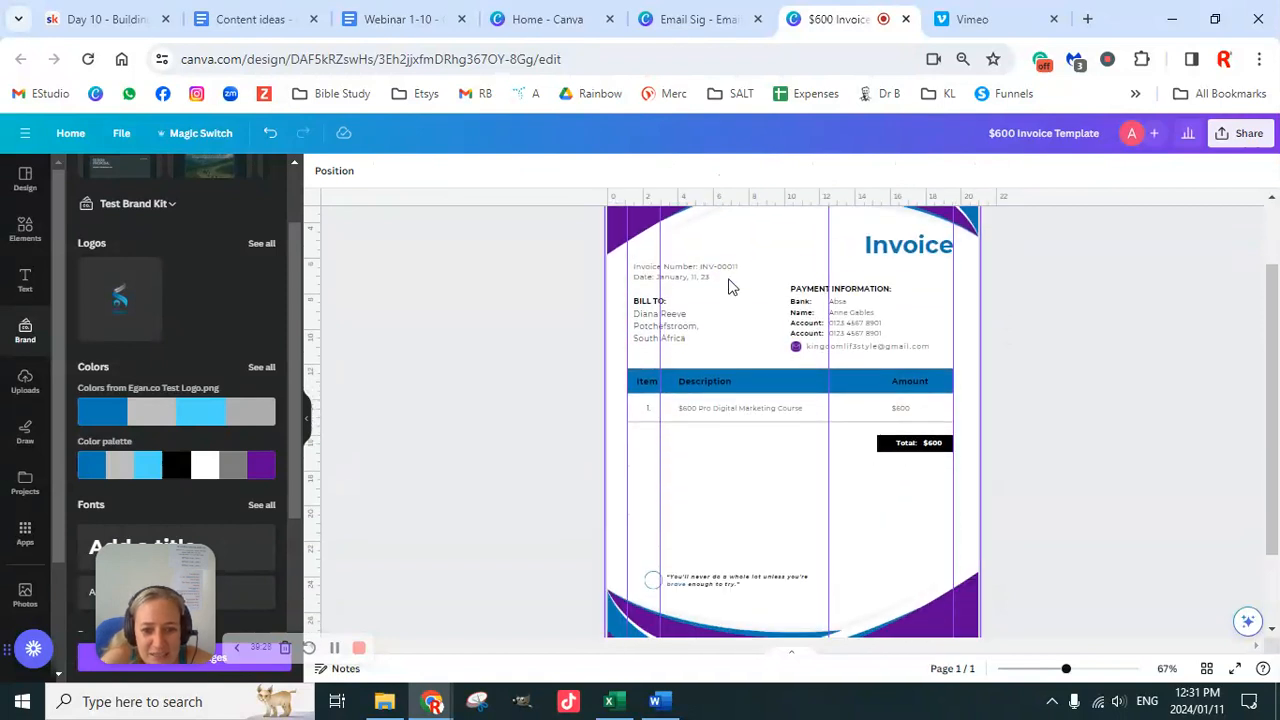
# Step: Select the date value in the invoice number and date text
pyautogui.click(726, 283)
pyautogui.click(716, 279)
pyautogui.moveTo(712, 278); pyautogui.dragTo(651, 277)
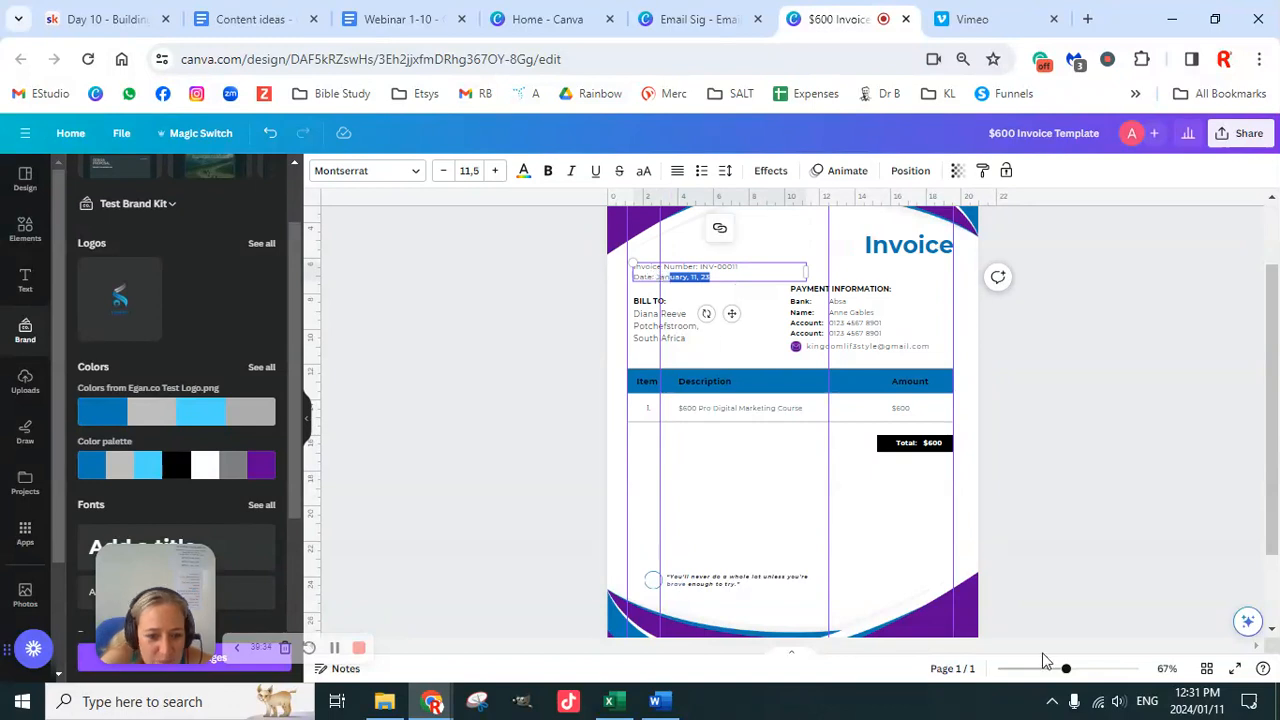
# Step: Drag the four vertical guides off the page onto the left ruler
pyautogui.moveTo(825, 535); pyautogui.dragTo(308, 484)
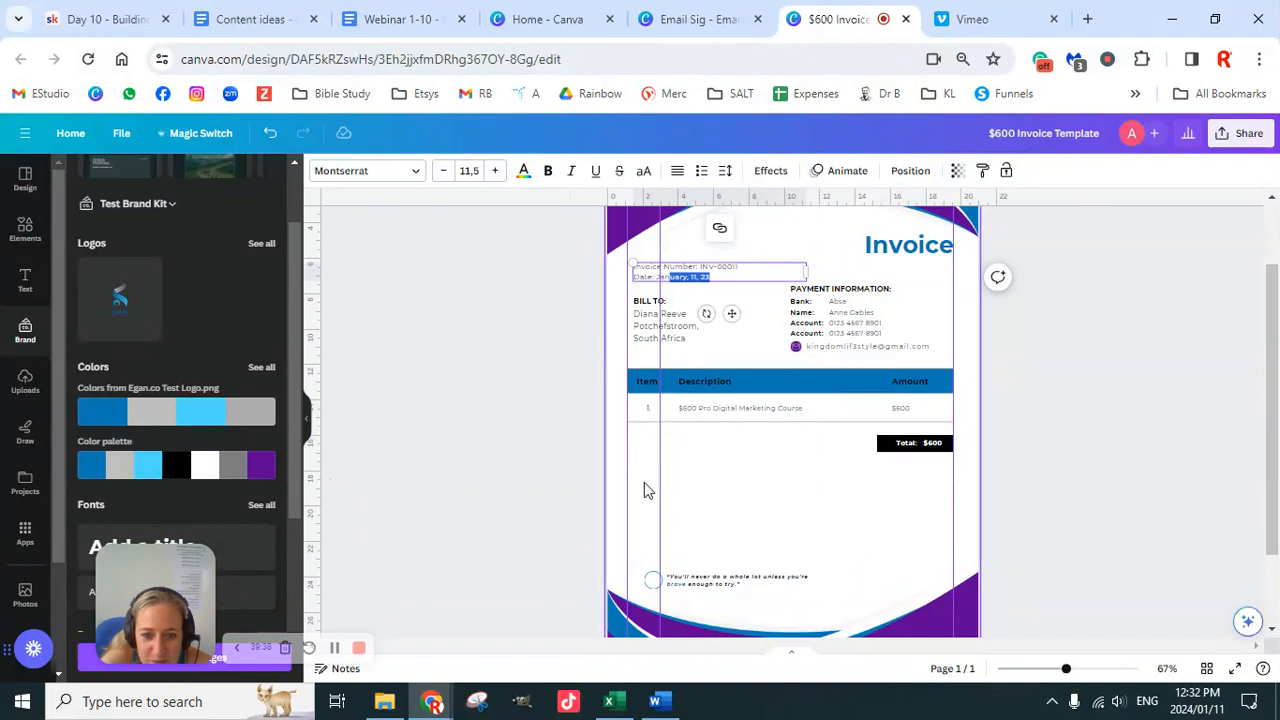
pyautogui.moveTo(657, 486); pyautogui.dragTo(311, 464)
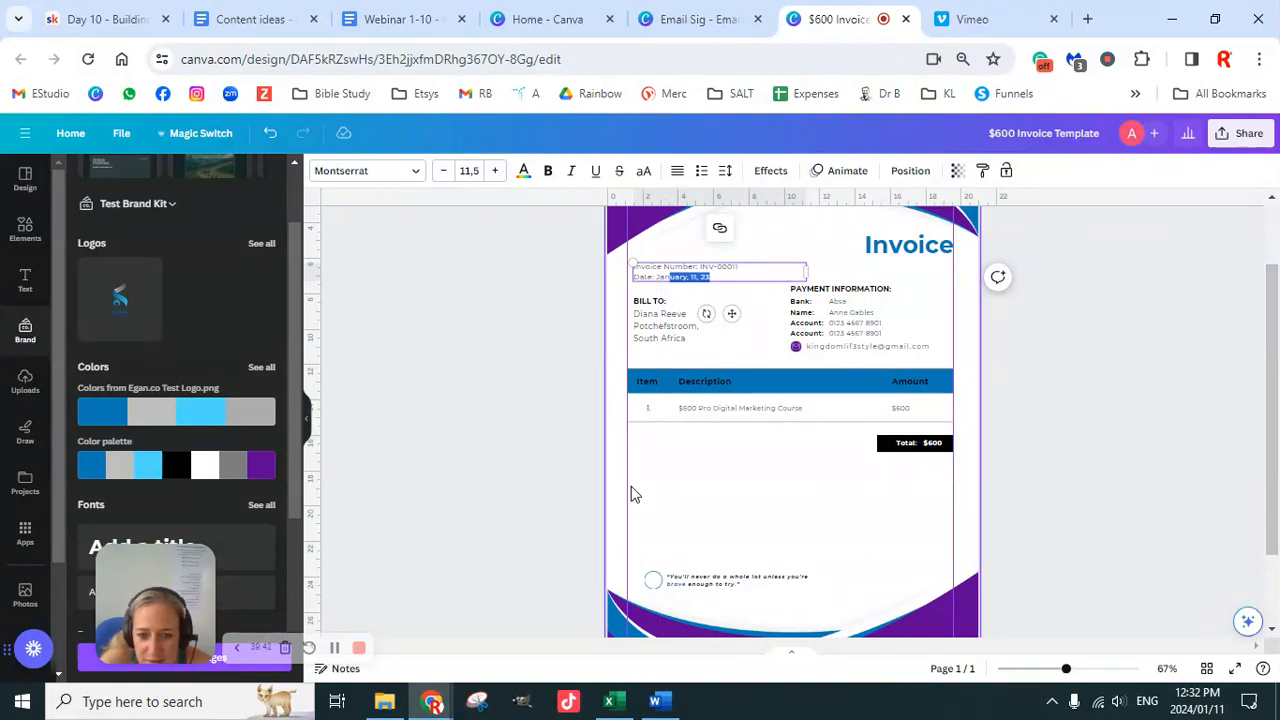
pyautogui.moveTo(625, 486); pyautogui.dragTo(315, 481)
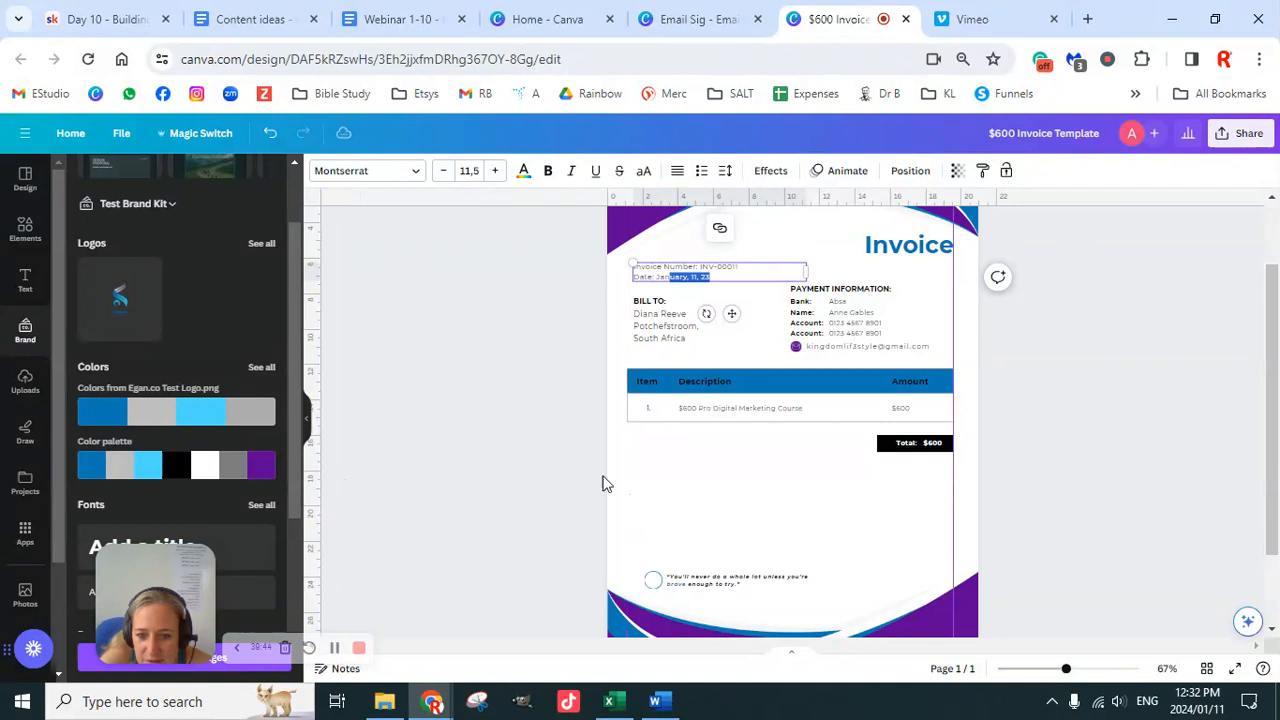
pyautogui.moveTo(951, 509); pyautogui.dragTo(308, 453)
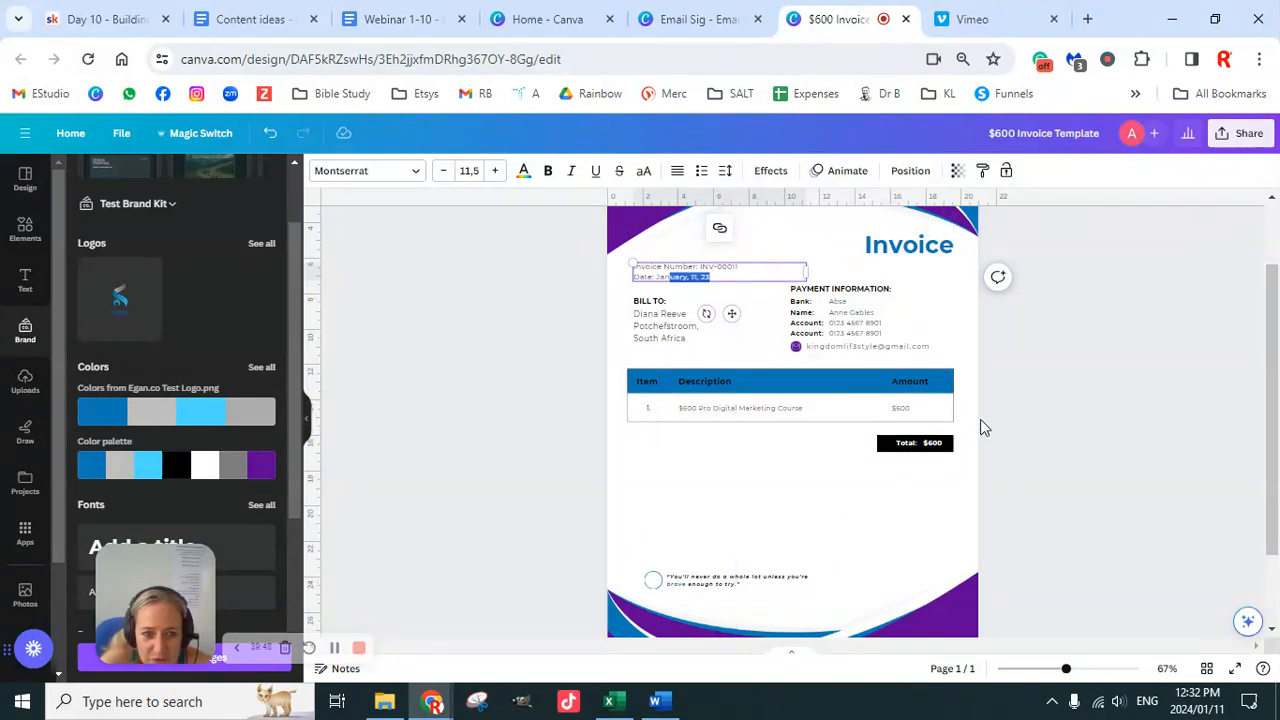
pyautogui.click(1145, 530)
pyautogui.moveTo(1066, 668); pyautogui.dragTo(1084, 669)
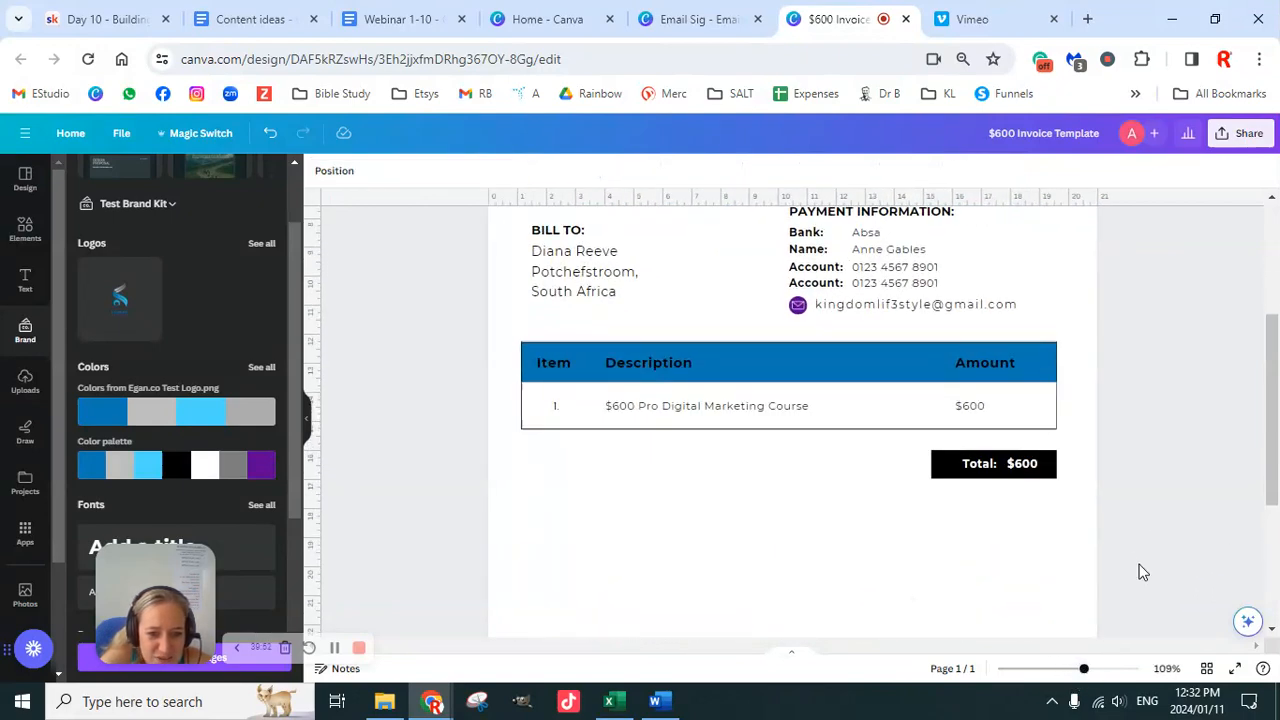
# Step: Place the caret after the number in the Invoice Number text
pyautogui.scroll(3, 1140, 570)
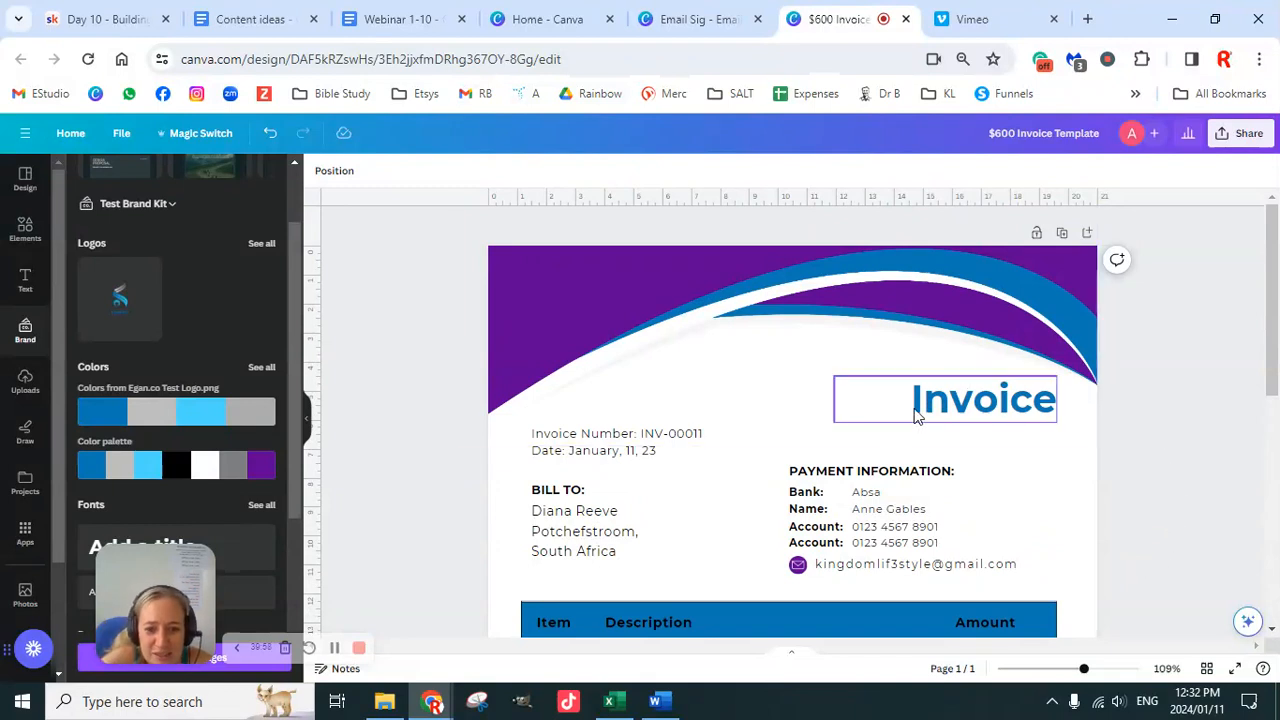
pyautogui.scroll(-2, 903, 457)
pyautogui.click(703, 257)
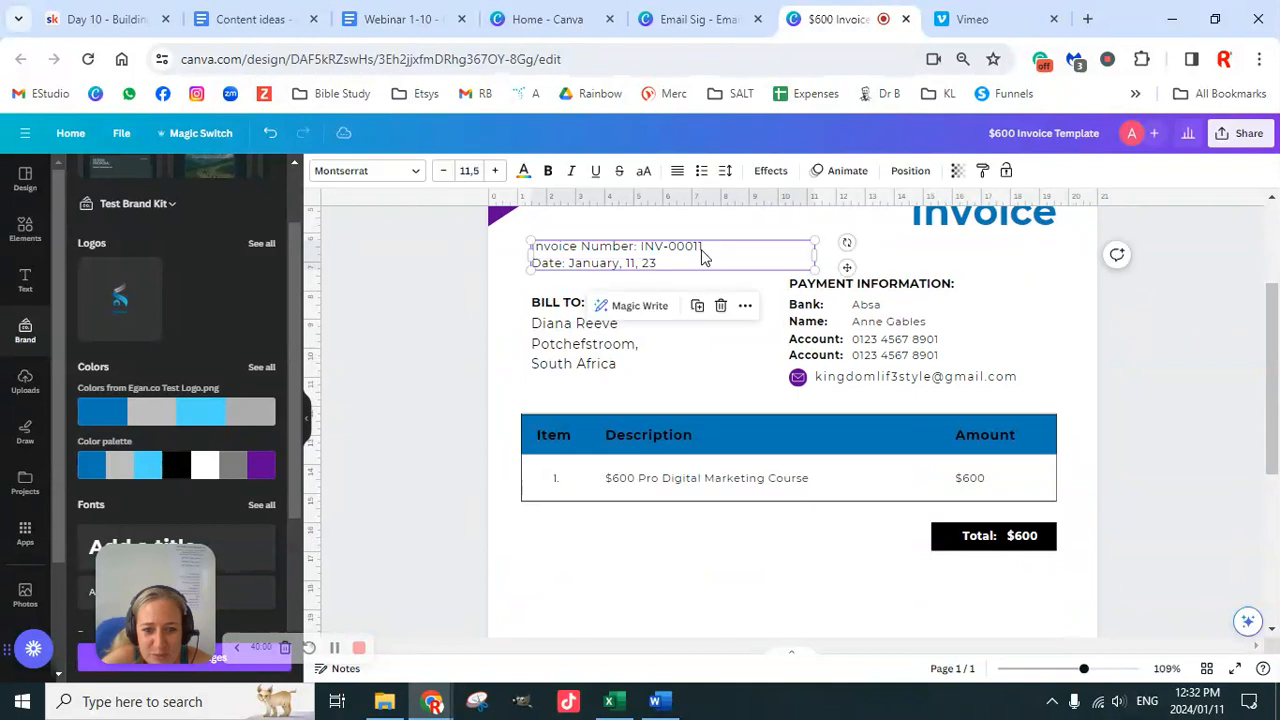
pyautogui.click(706, 252)
pyautogui.scroll(2, 951, 457)
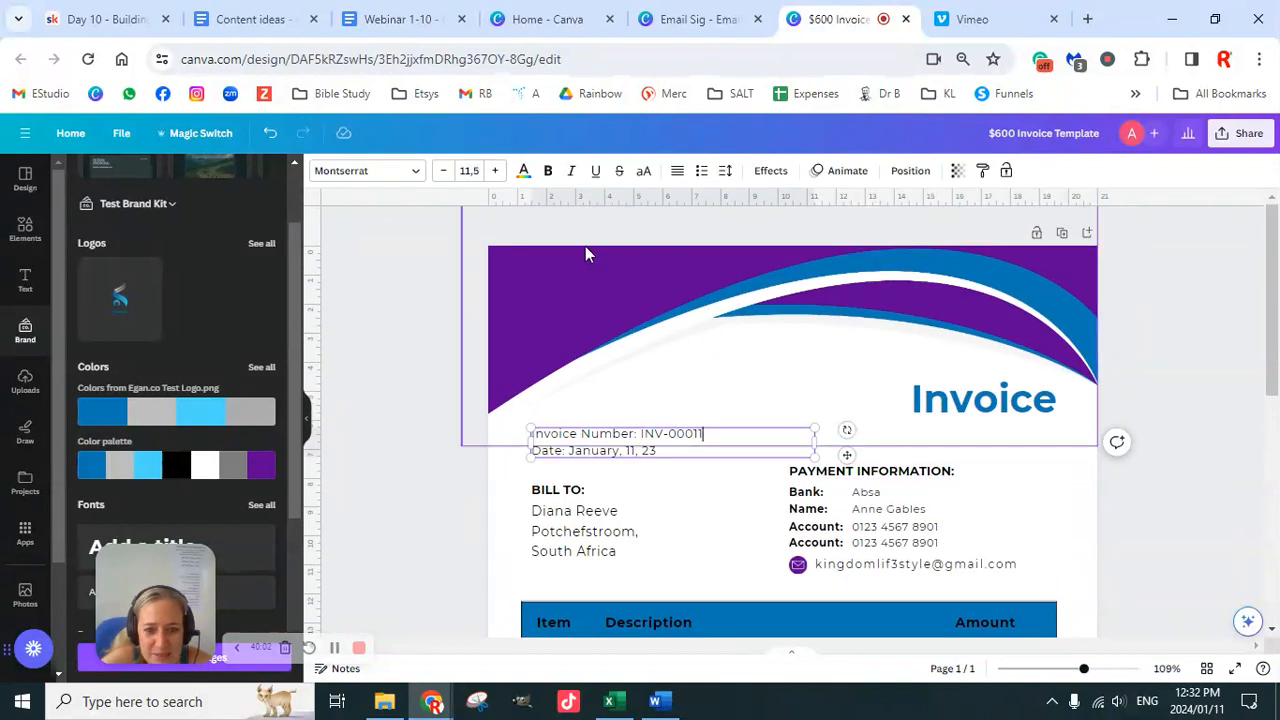
# Step: Duplicate the invoice page and start titling Page 2 with the client's name
pyautogui.click(1062, 232)
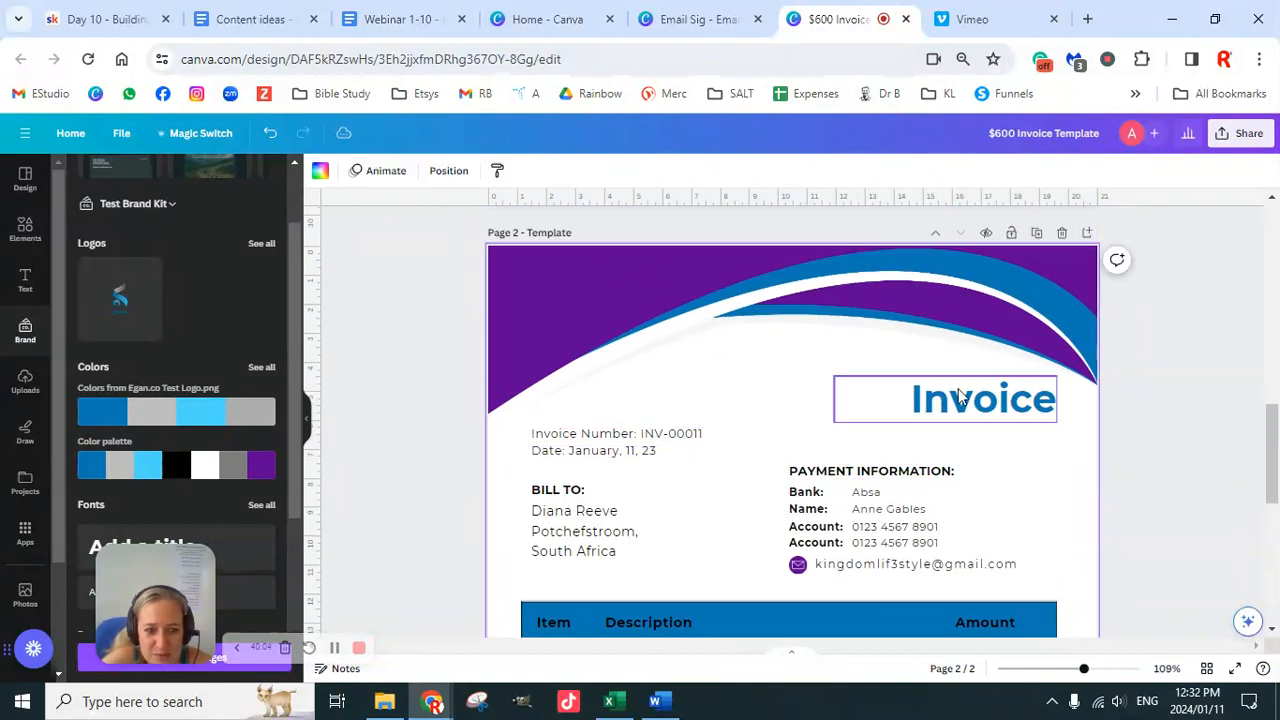
pyautogui.scroll(8, 698, 256)
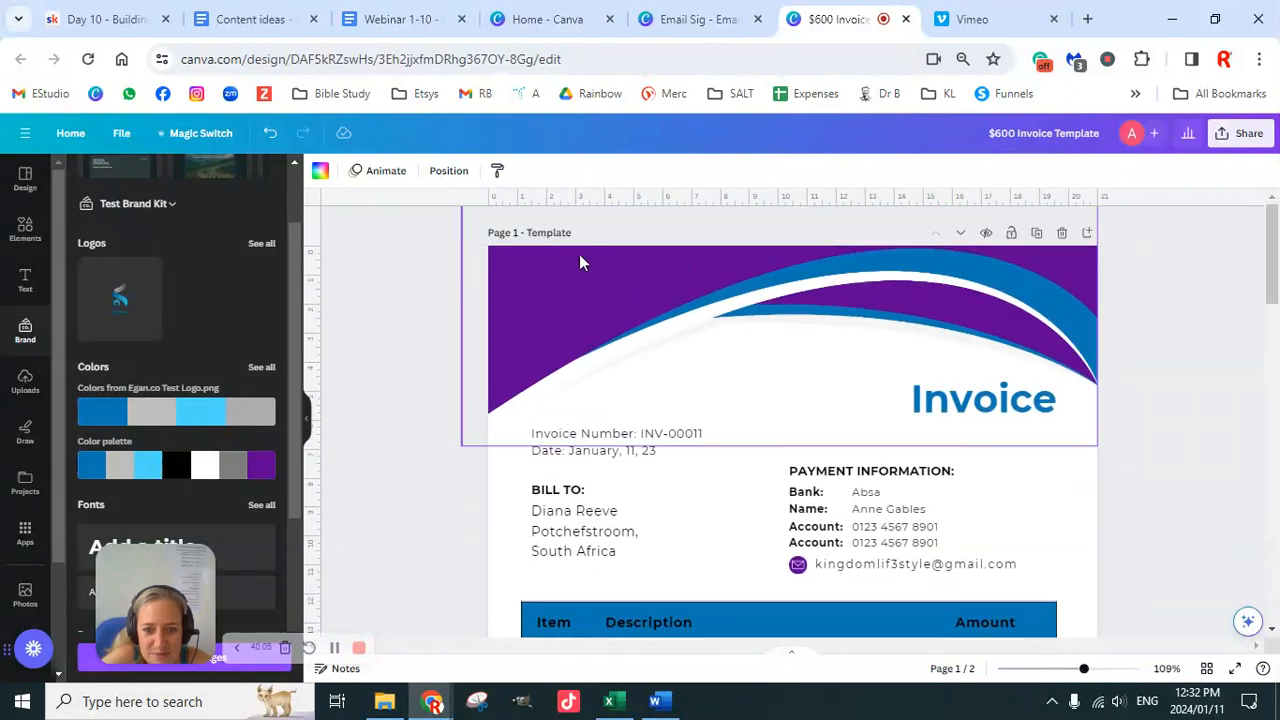
pyautogui.scroll(-8, 658, 380)
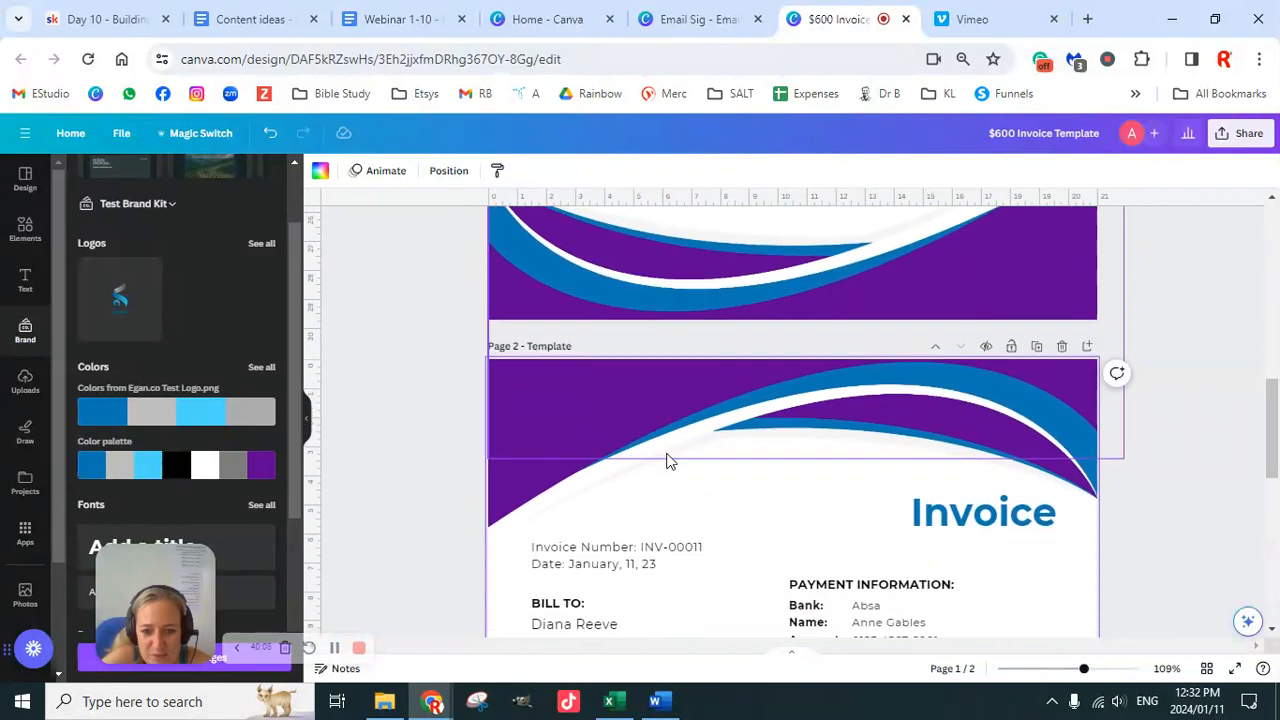
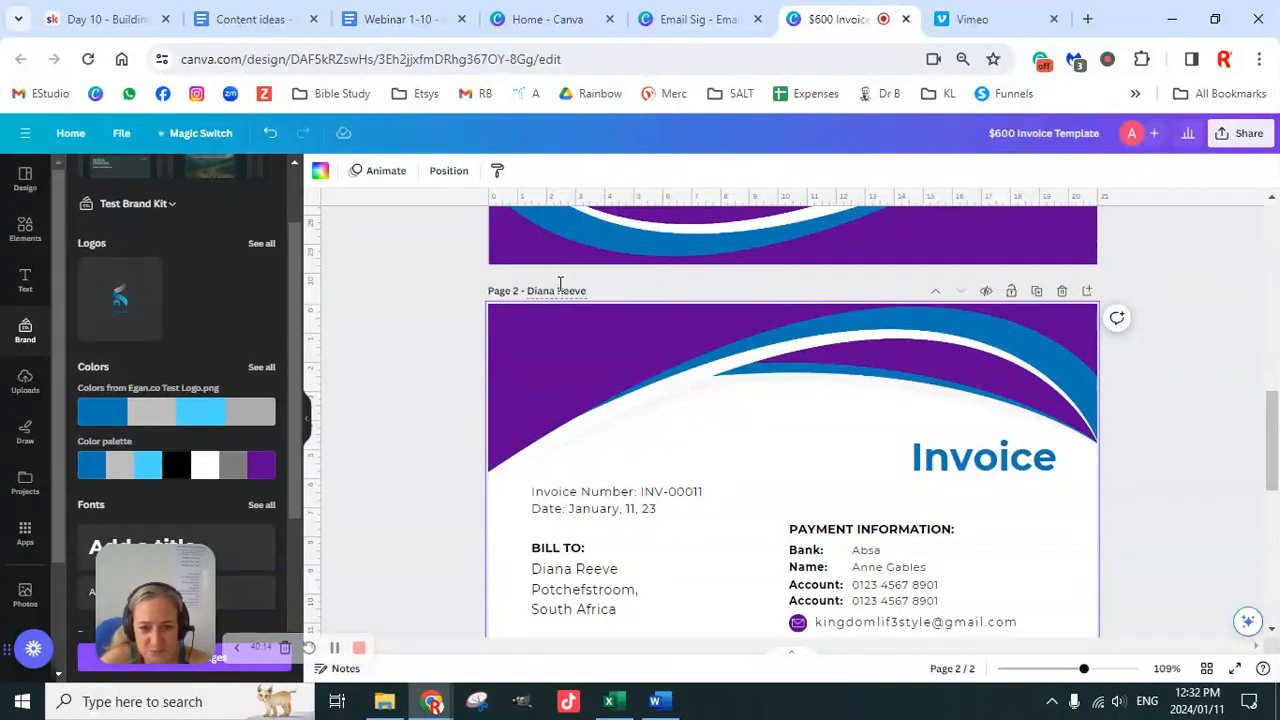
# Step: Finish the Page 2 title, then right-align the $600 amount text
pyautogui.click(1162, 466)
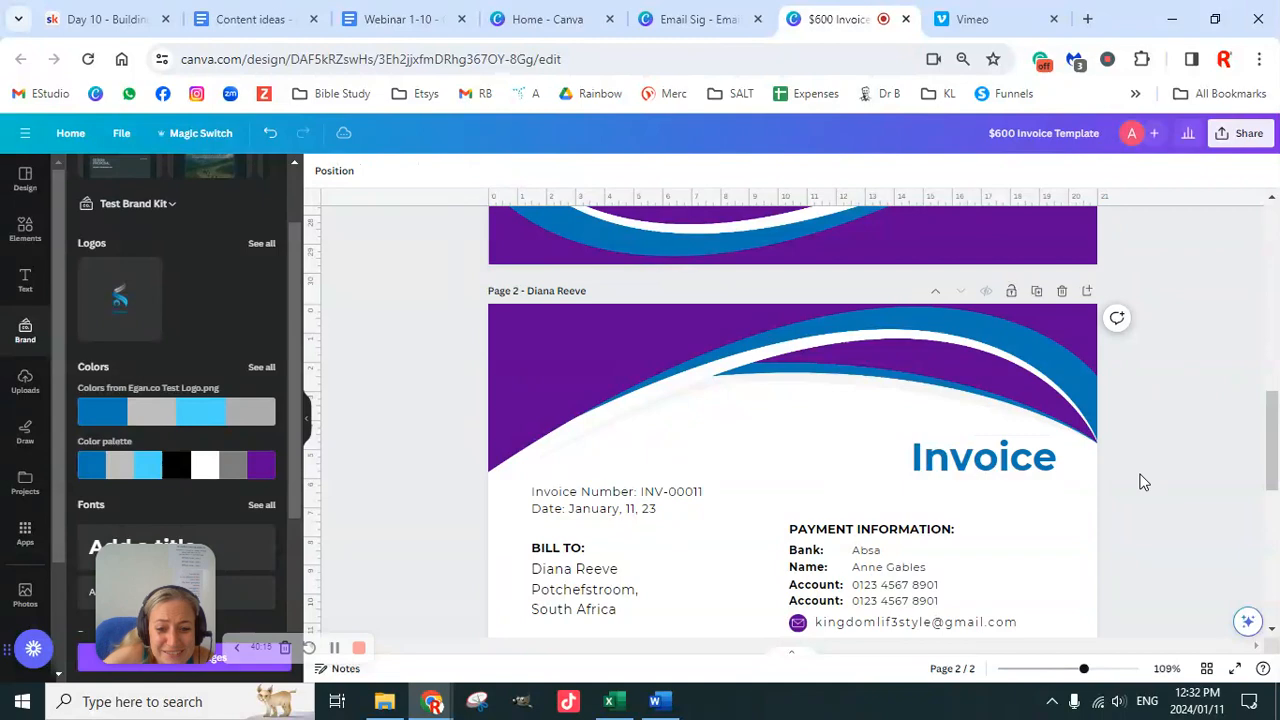
pyautogui.scroll(-2, 1144, 482)
pyautogui.scroll(-4, 1144, 482)
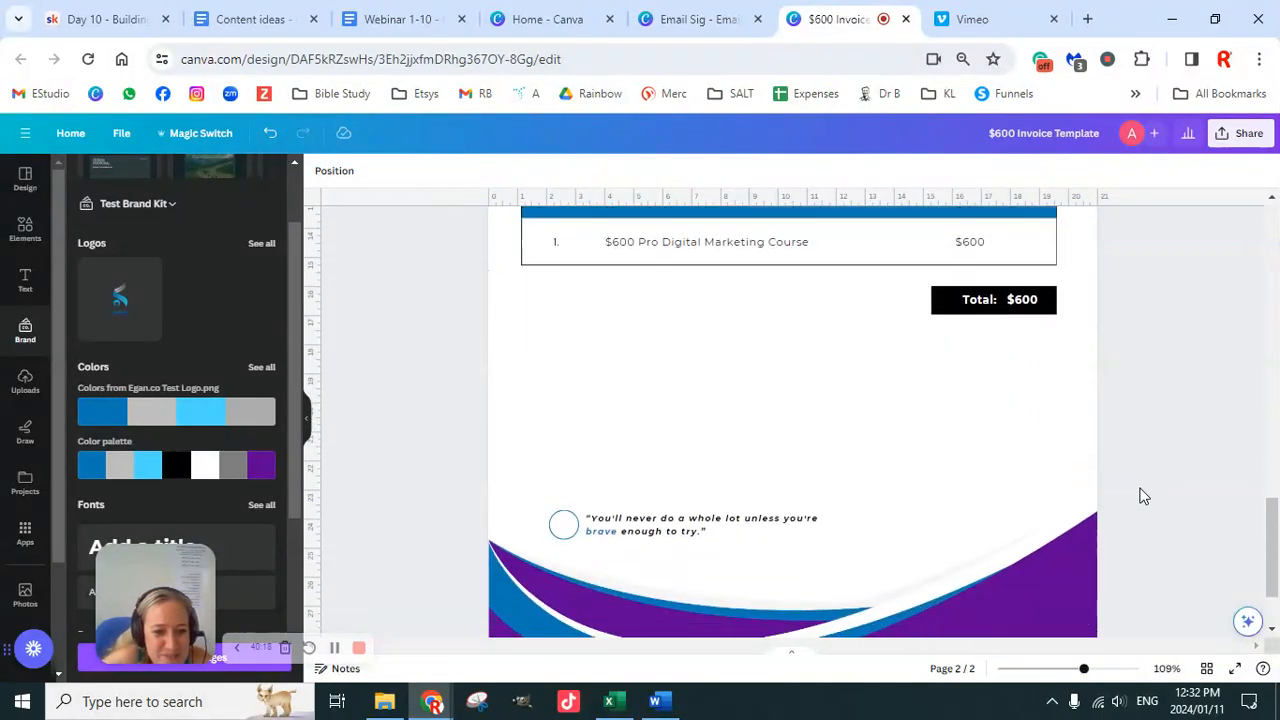
pyautogui.scroll(2, 1142, 494)
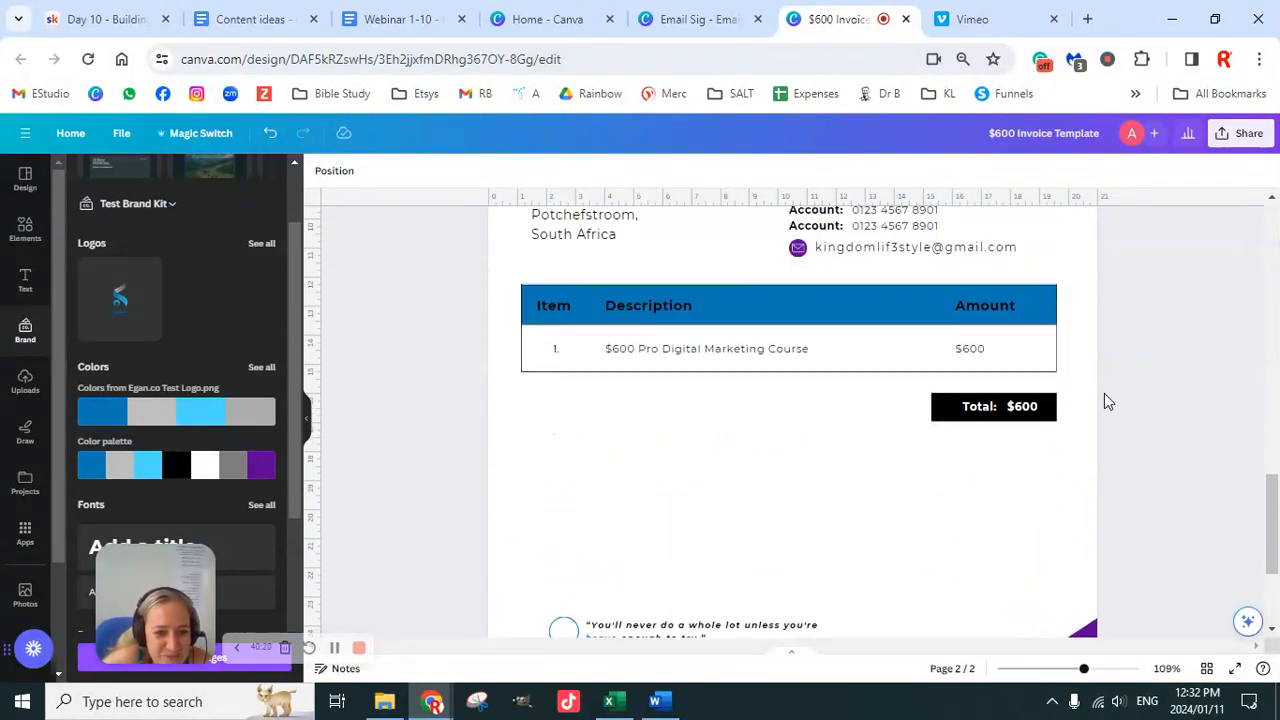
pyautogui.click(977, 358)
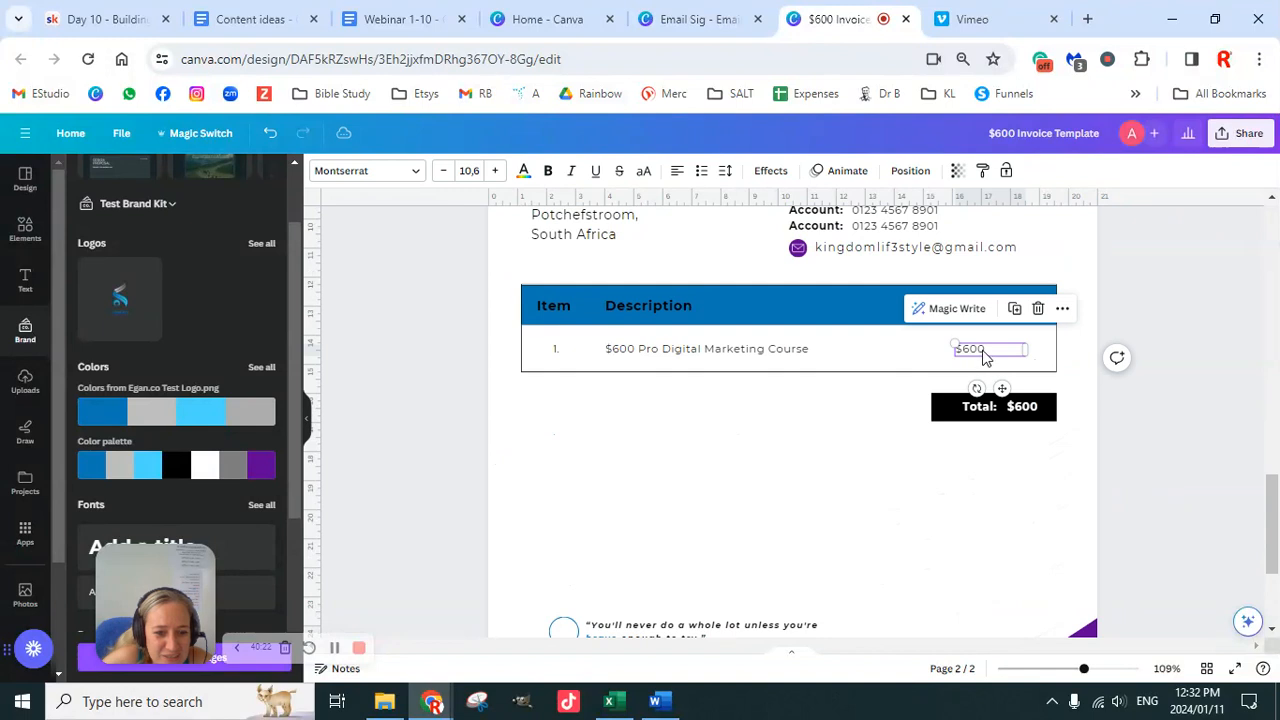
pyautogui.click(676, 172)
pyautogui.click(676, 172)
pyautogui.click(1159, 444)
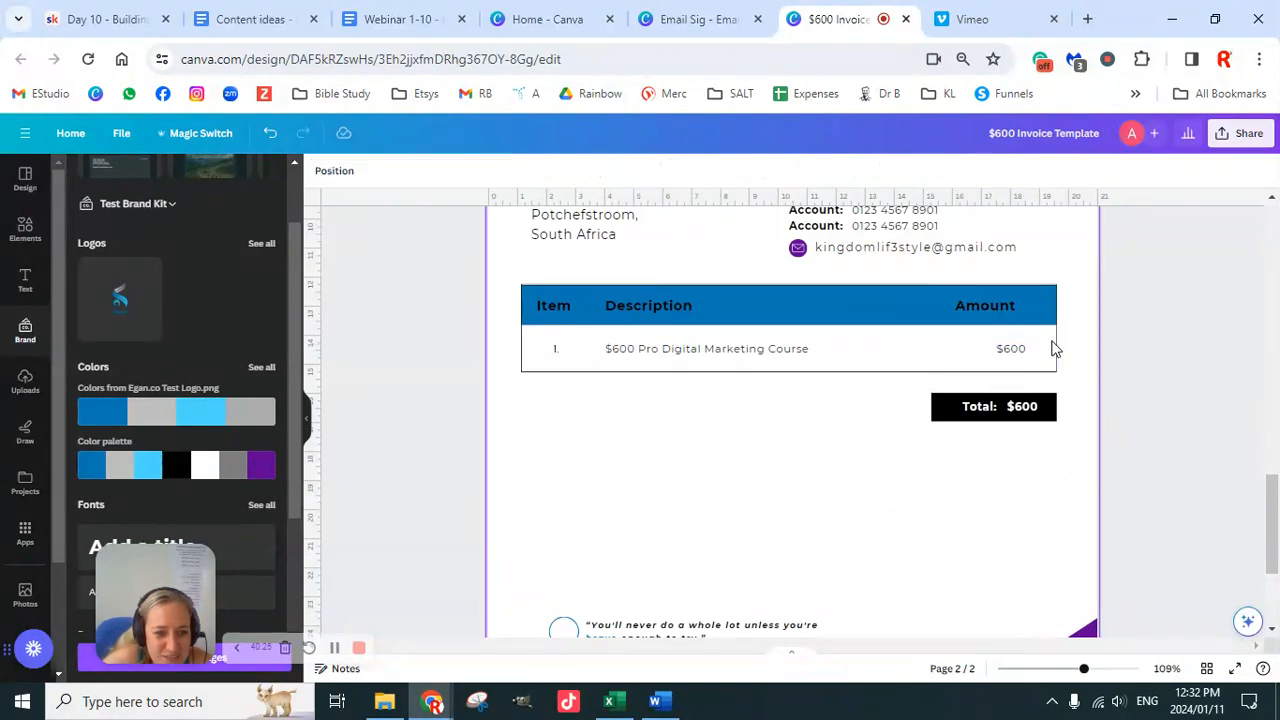
# Step: Narrow the Amount heading's text box to line up with the amount column
pyautogui.doubleClick(1008, 310)
pyautogui.moveTo(1044, 305); pyautogui.dragTo(1026, 305)
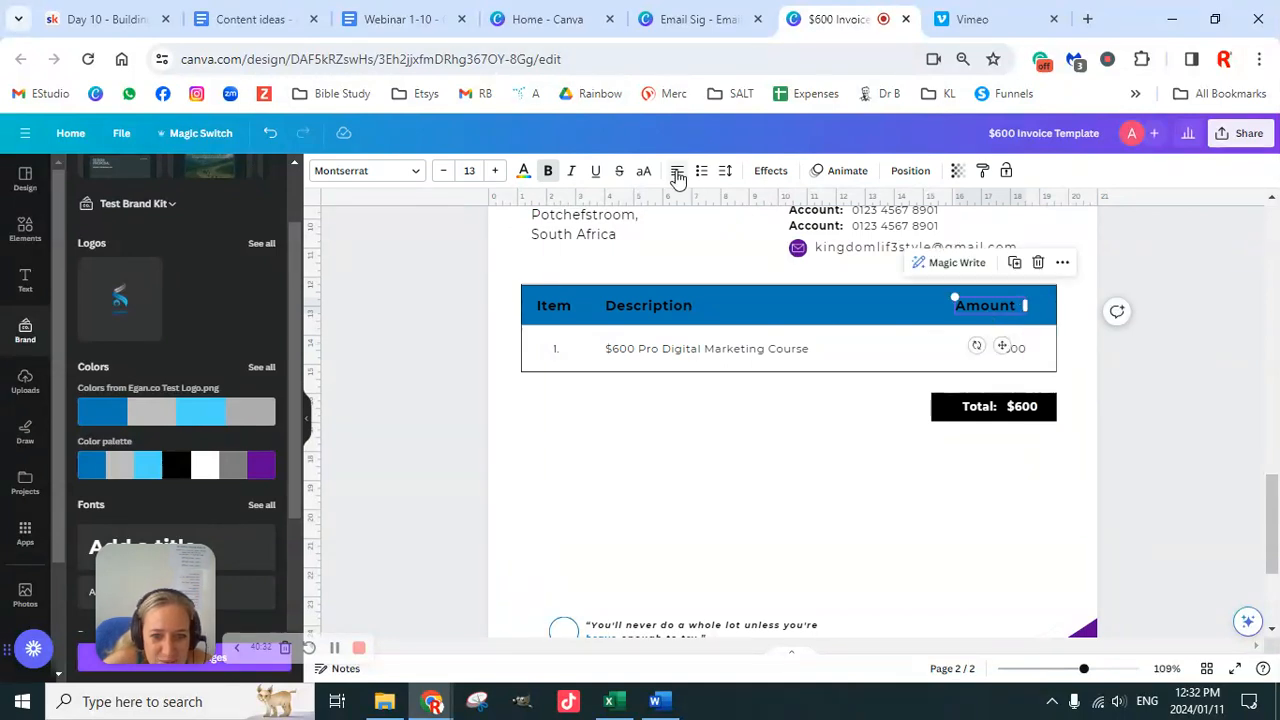
pyautogui.click(1166, 437)
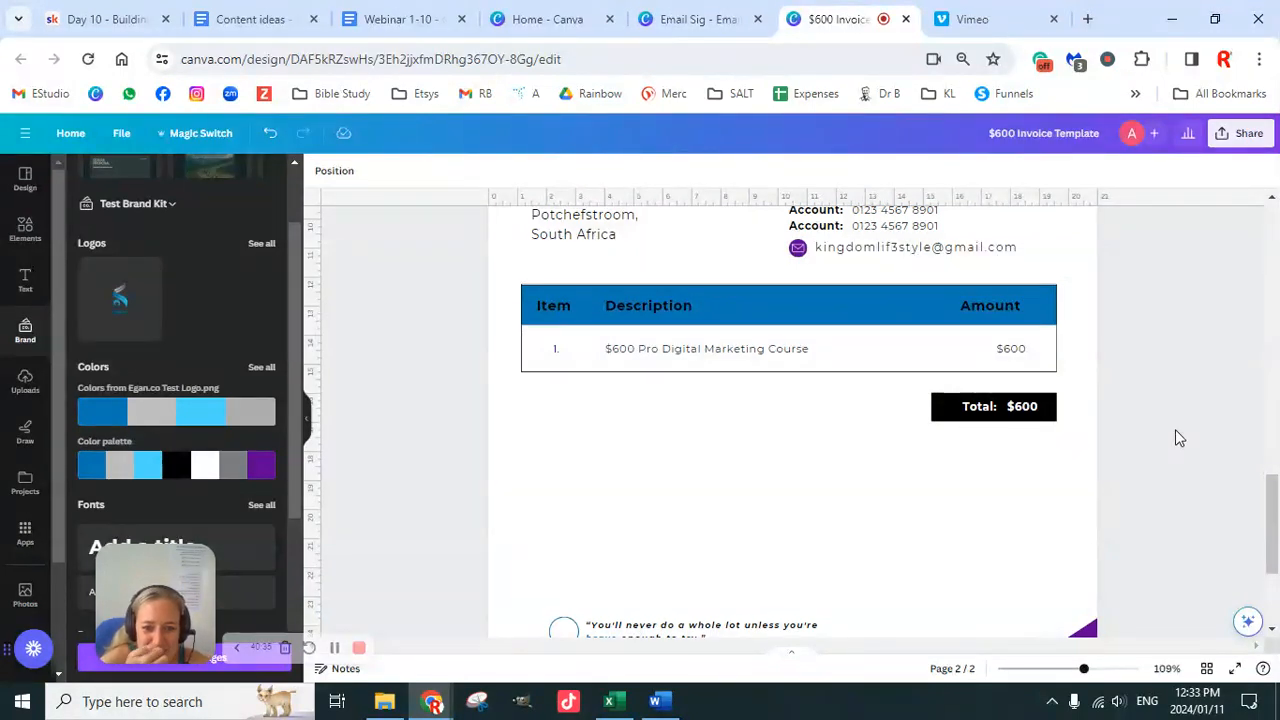
# Step: Move the quote slightly higher on the second page
pyautogui.scroll(-2, 1180, 440)
pyautogui.scroll(-1, 1194, 470)
pyautogui.scroll(2, 1194, 470)
pyautogui.scroll(-1, 1194, 470)
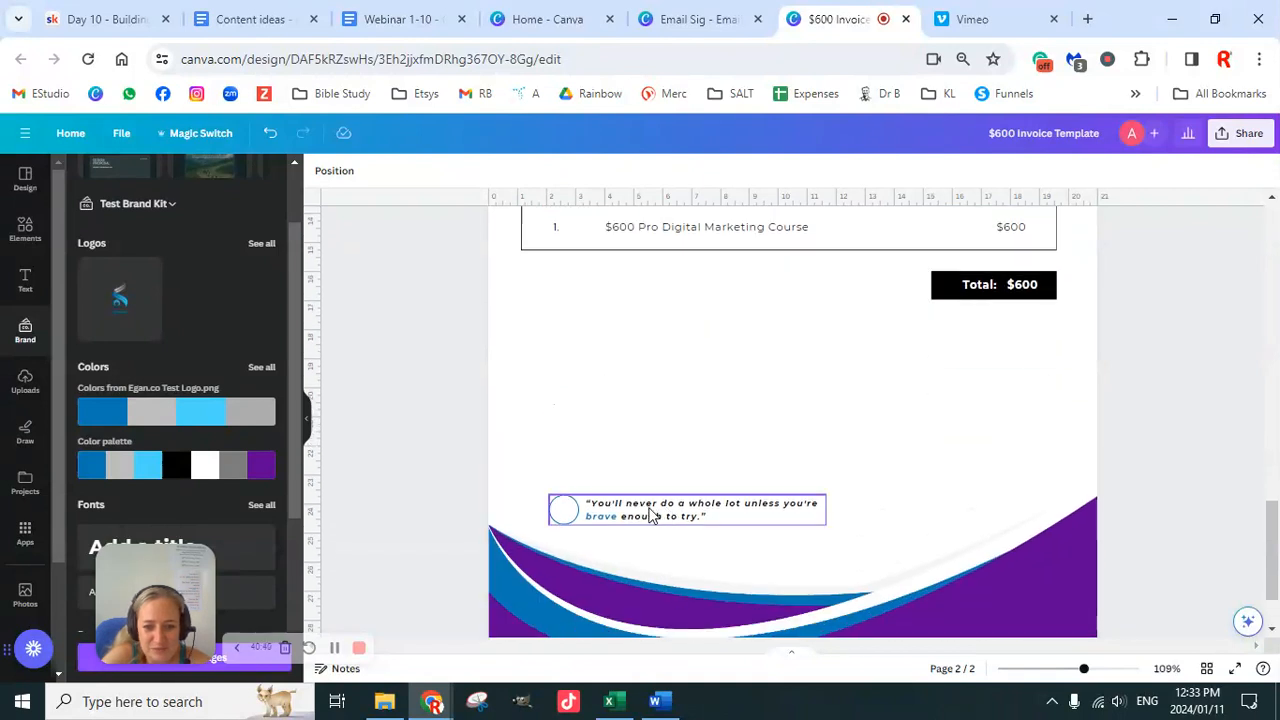
pyautogui.moveTo(637, 516); pyautogui.dragTo(662, 486)
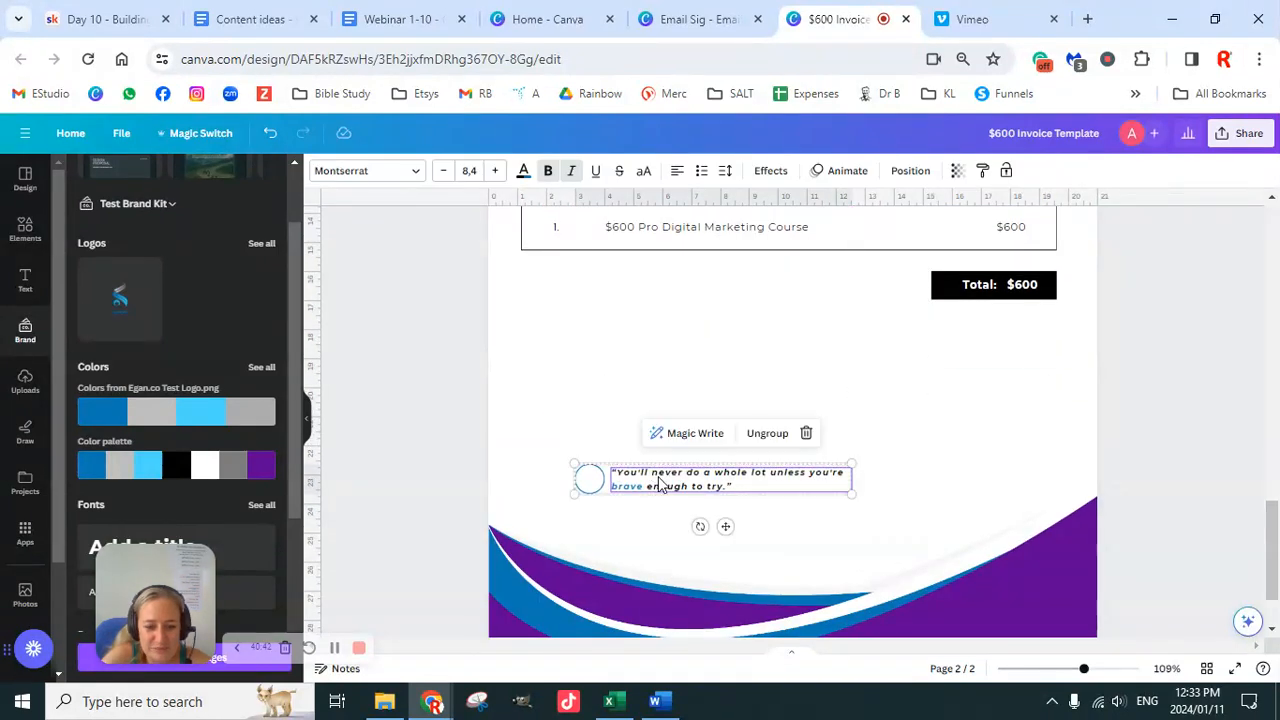
pyautogui.click(1140, 407)
# Step: Scroll back to page 1 and exit the editor to the Canva home page
pyautogui.scroll(10, 1160, 480)
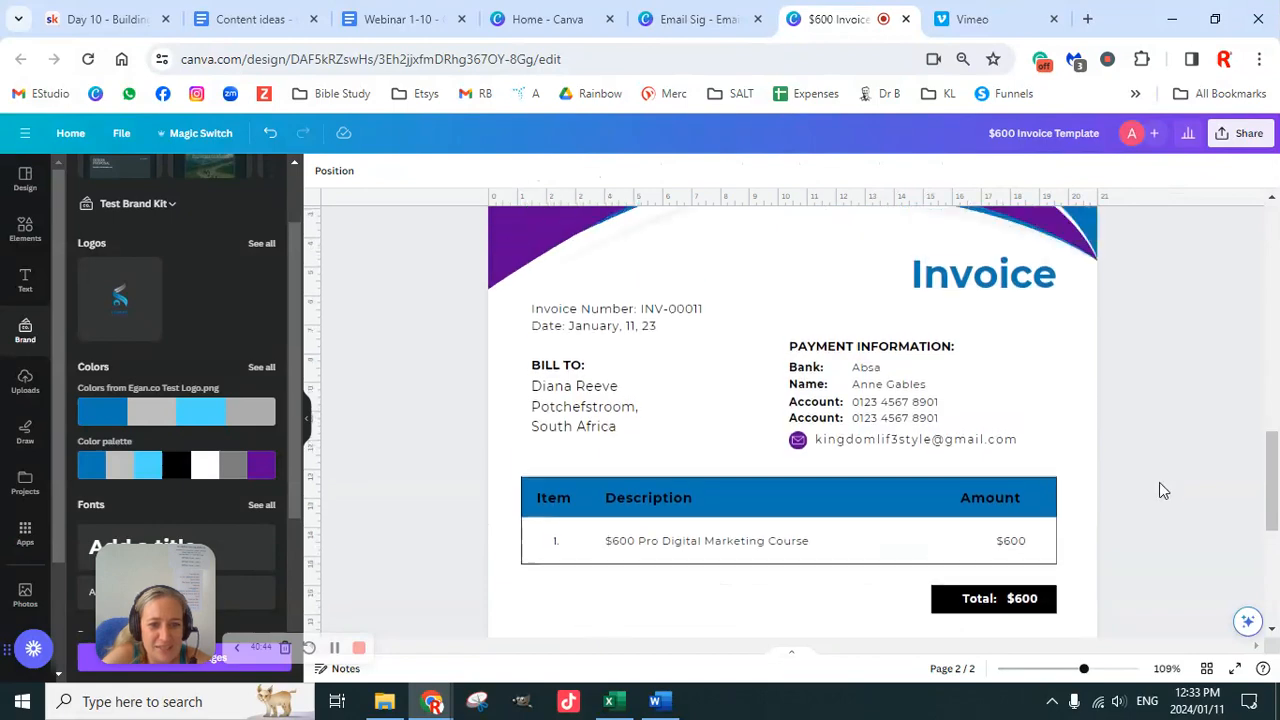
pyautogui.scroll(10, 1158, 525)
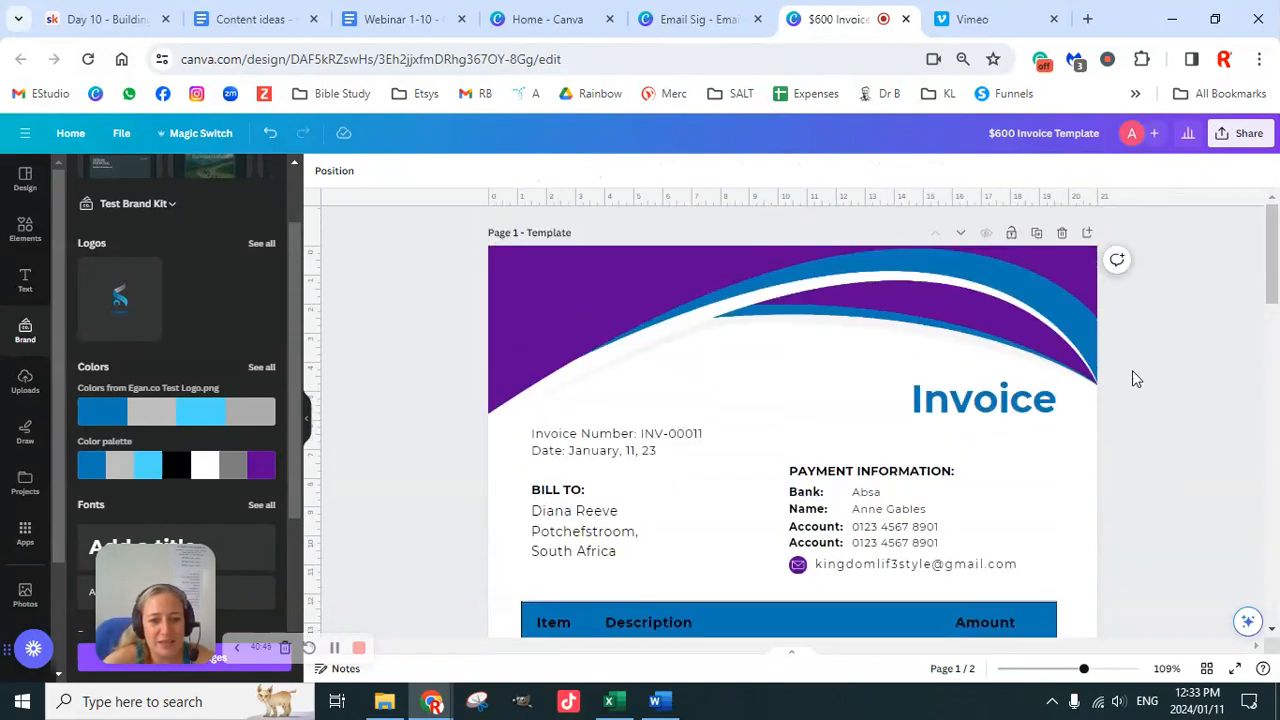
pyautogui.click(1018, 135)
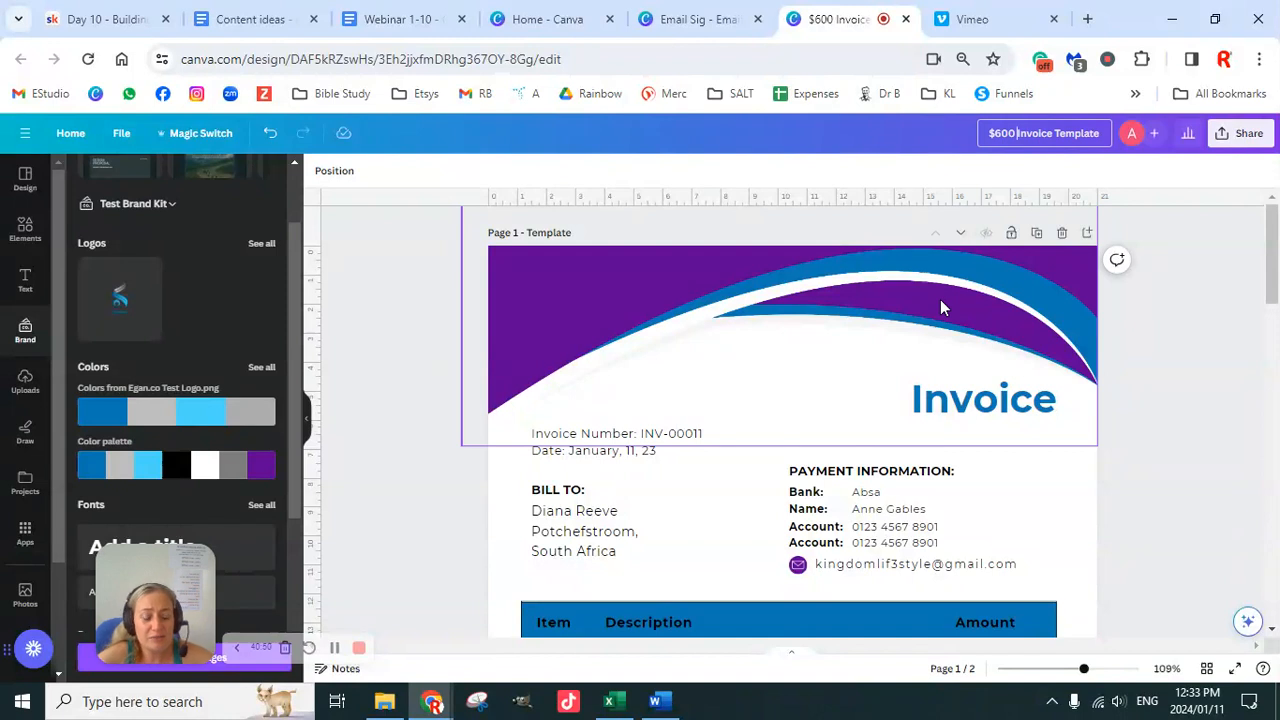
pyautogui.click(72, 134)
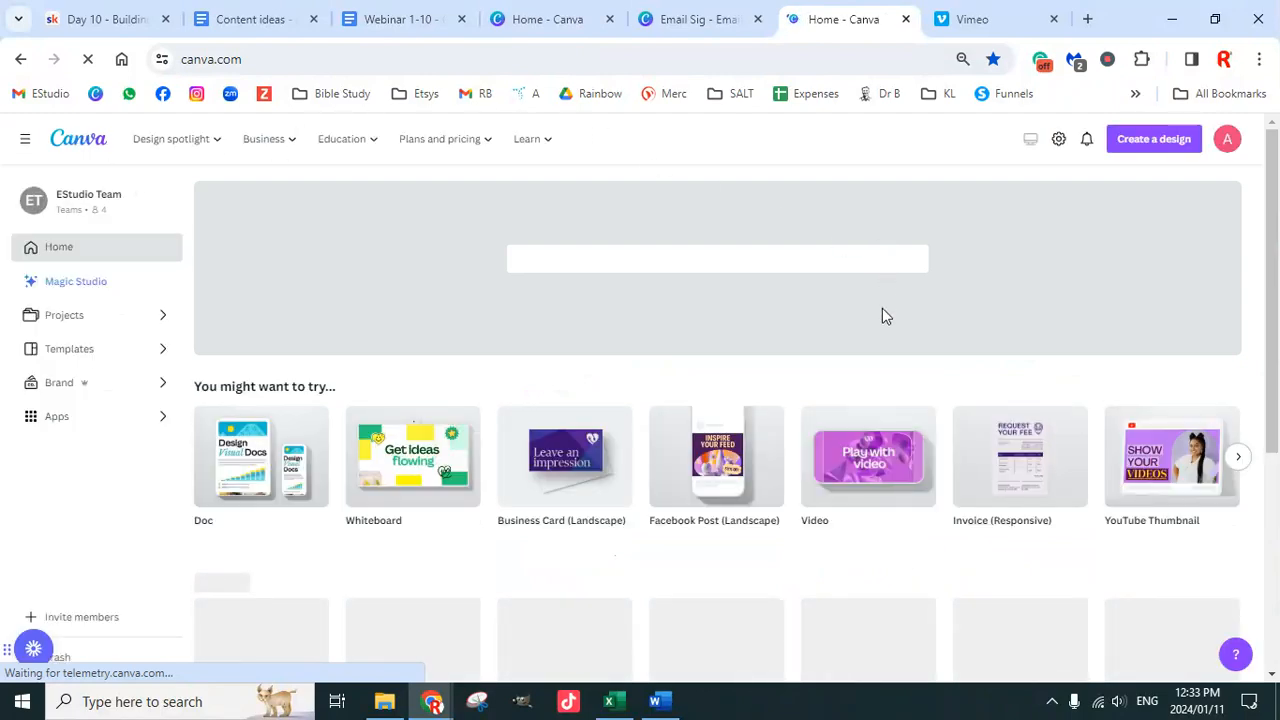
# Step: Search '$600' under Projects and open the $600 Invoice Template design
pyautogui.scroll(-3, 857, 415)
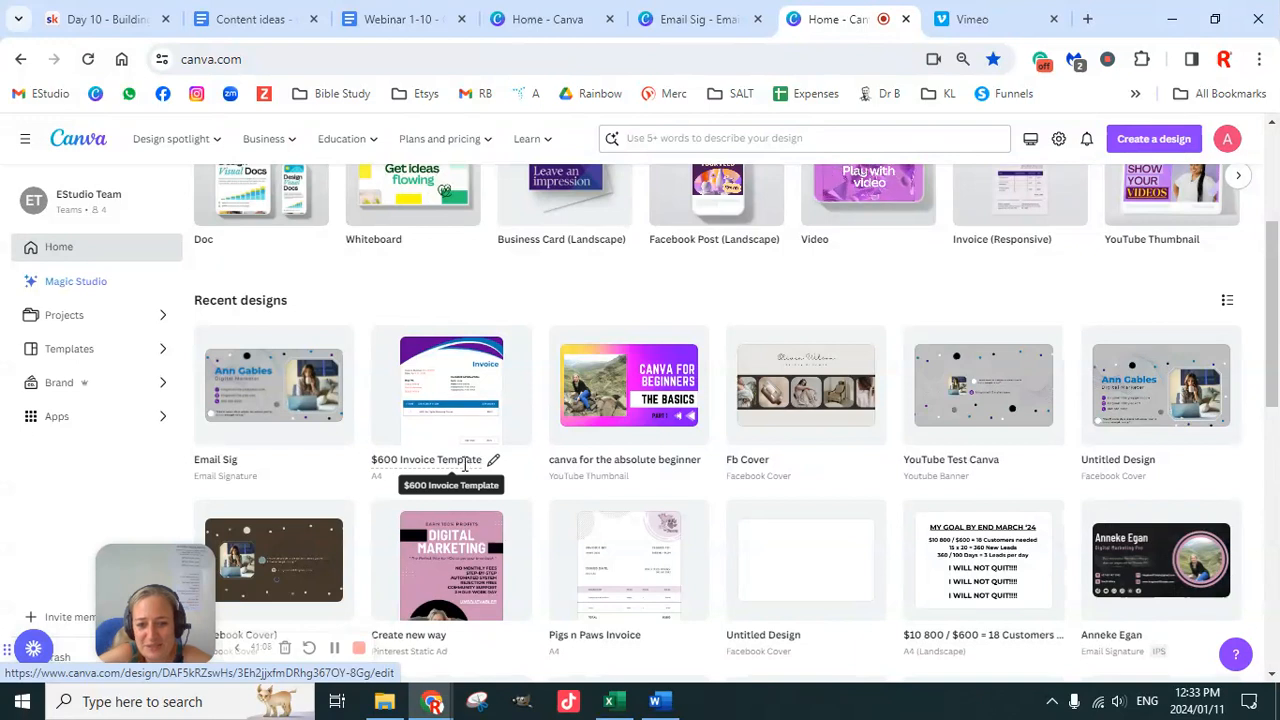
pyautogui.click(690, 136)
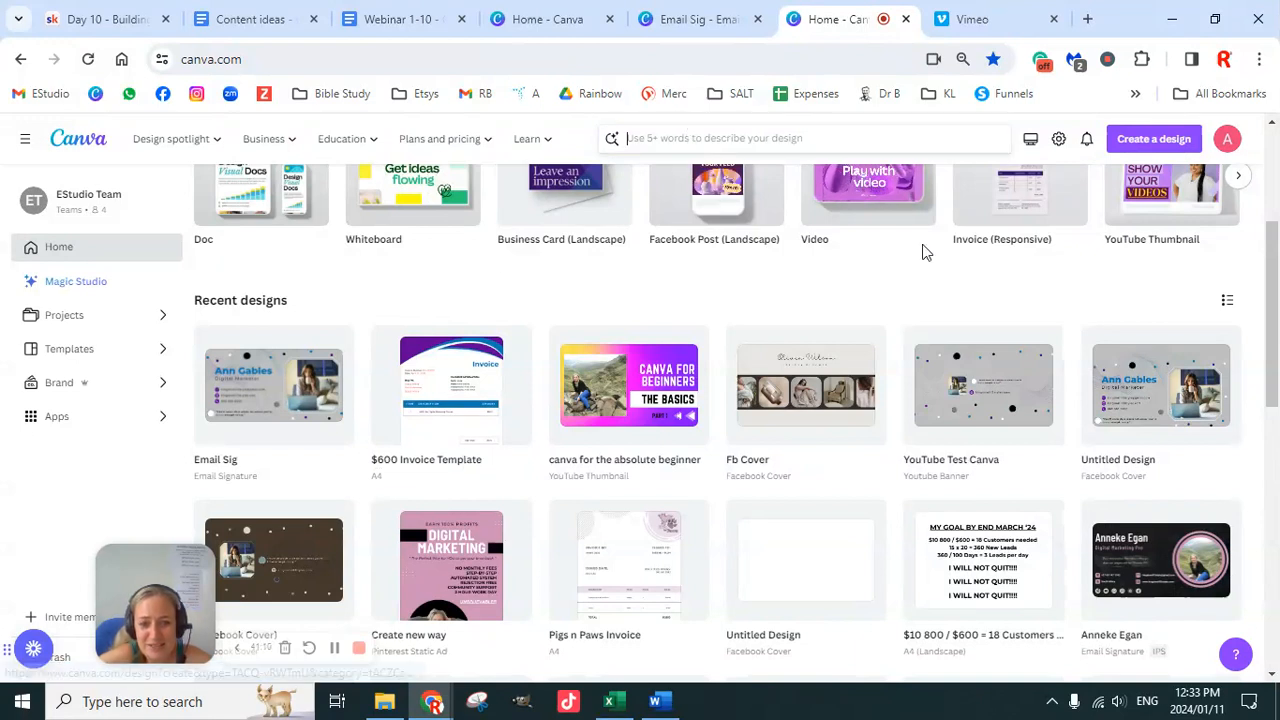
pyautogui.write('$600')
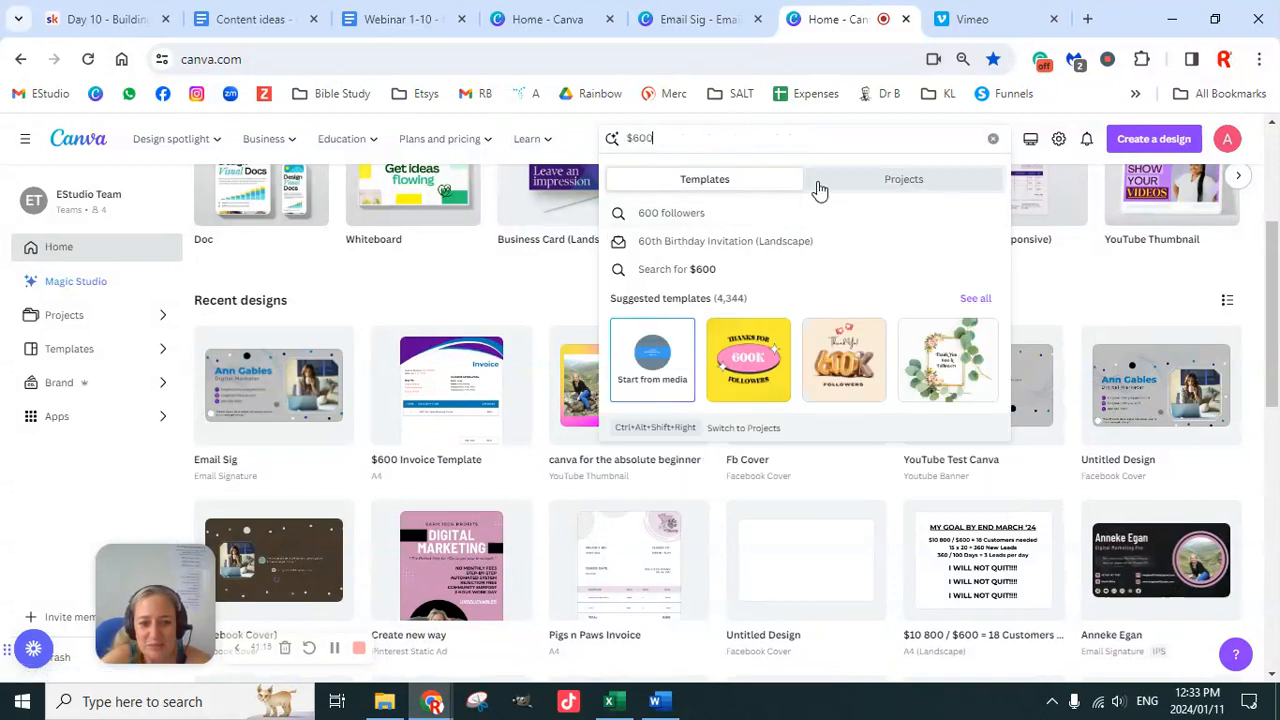
pyautogui.click(866, 186)
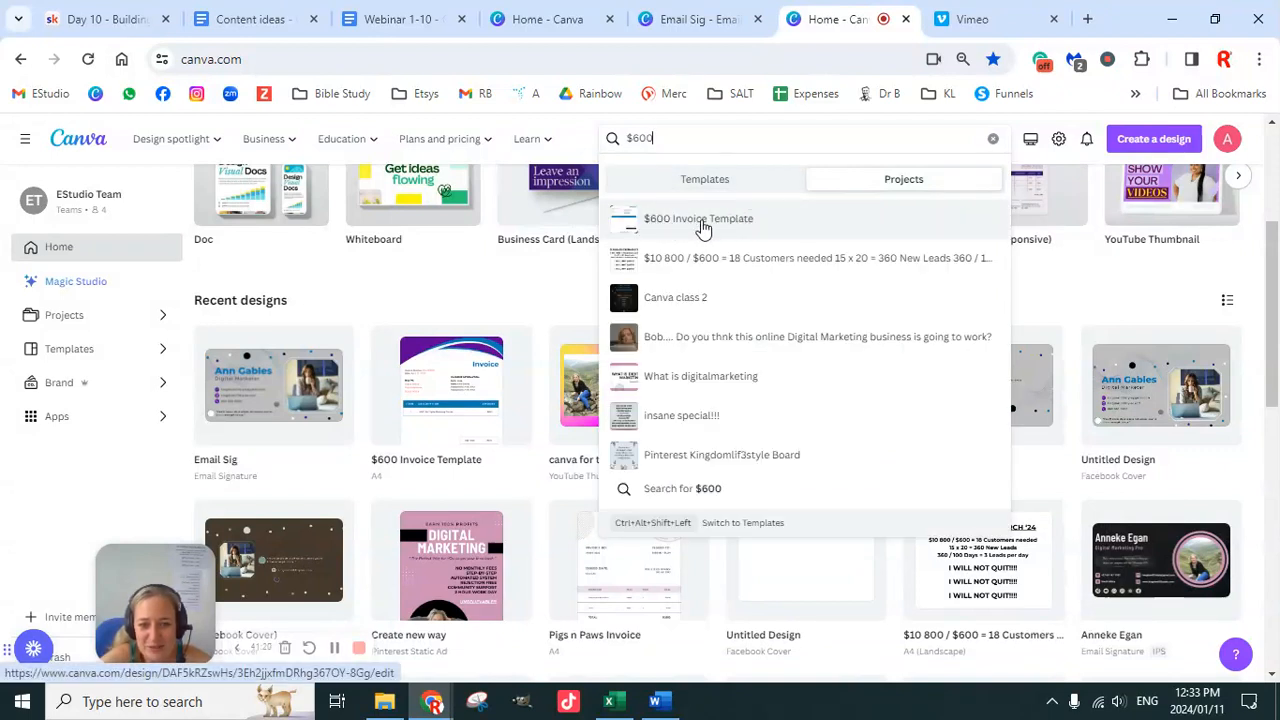
pyautogui.click(700, 220)
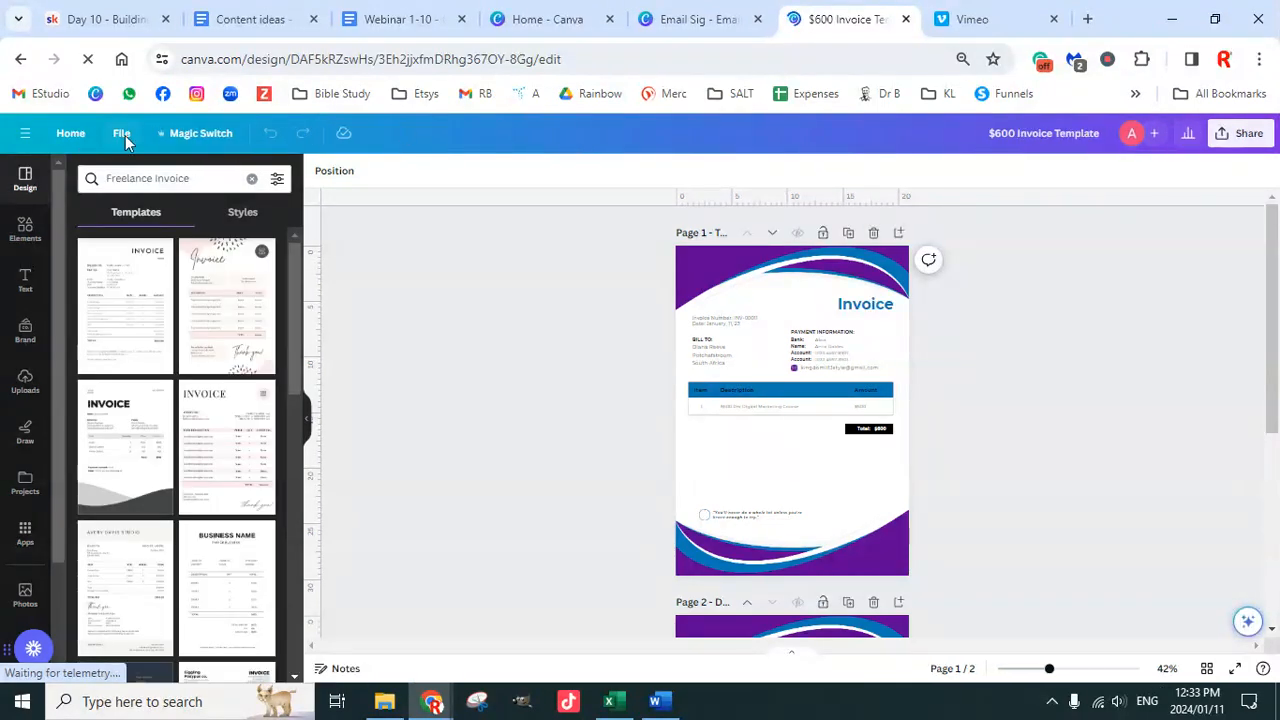
# Step: Use File > Make a copy to duplicate the $600 Invoice Template
pyautogui.click(121, 136)
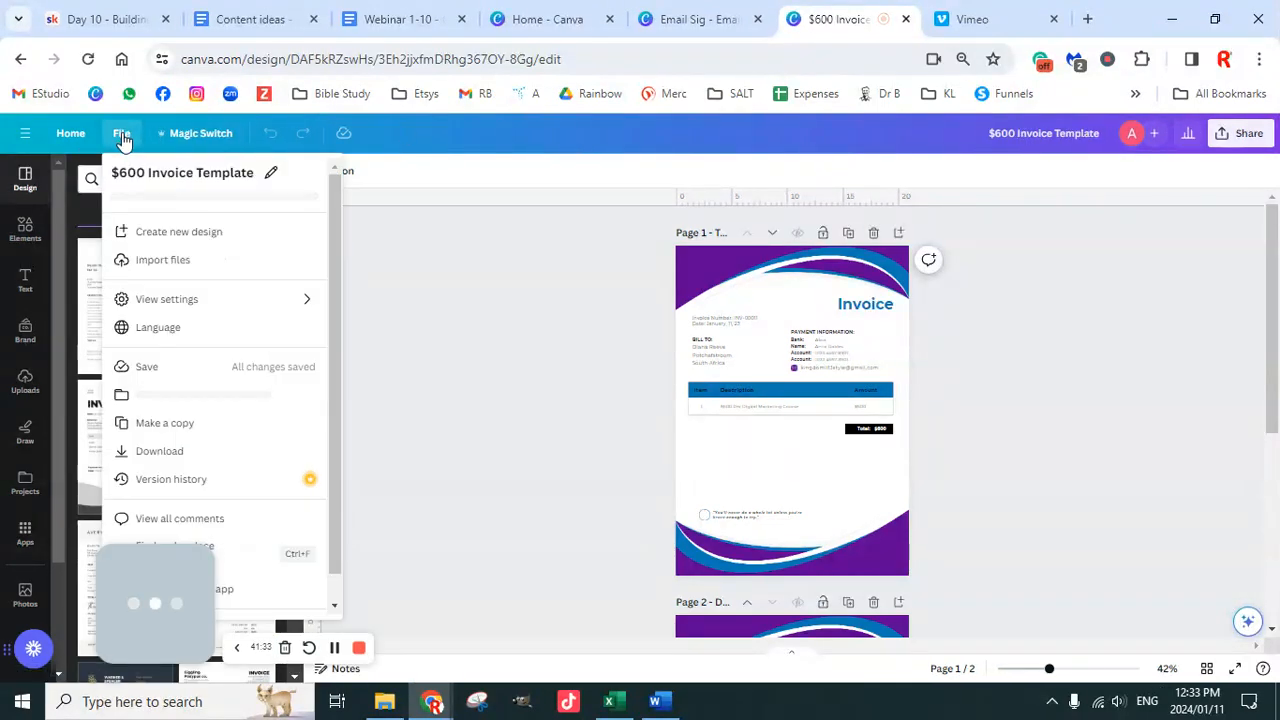
pyautogui.click(167, 425)
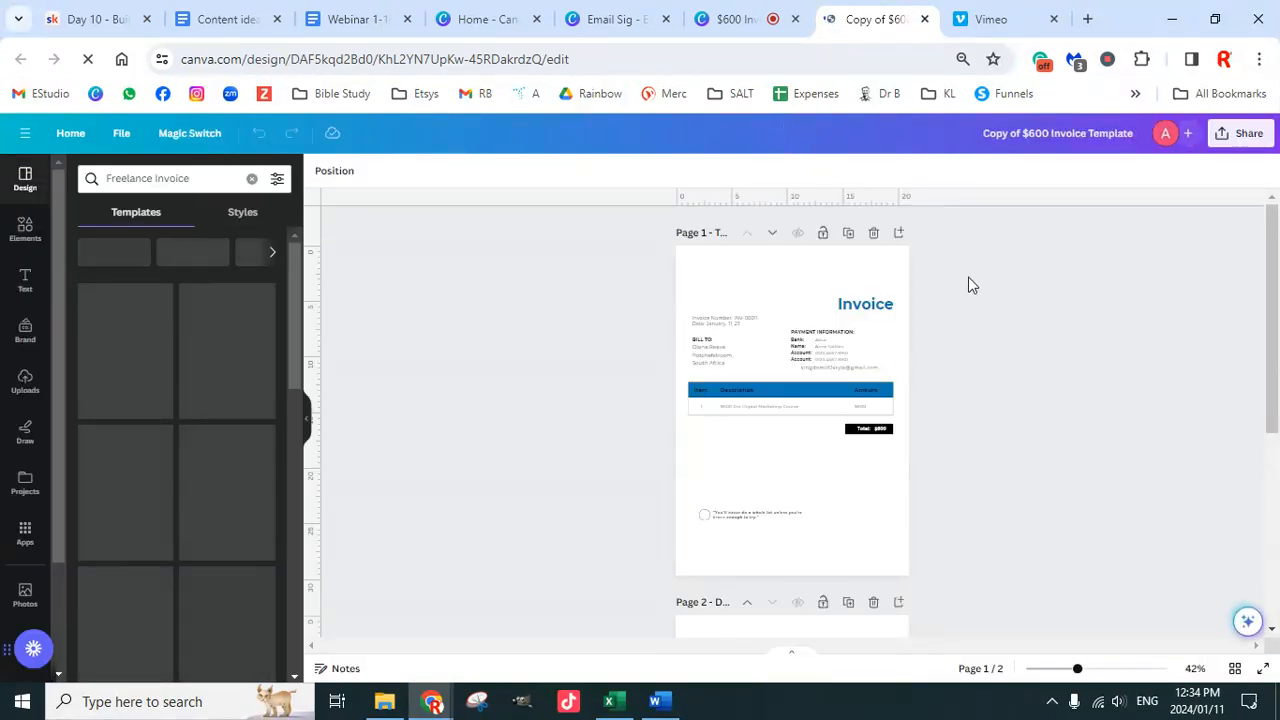
# Step: Rename the copy to 'Copy of $300 Invoice Template'
pyautogui.click(1001, 133)
pyautogui.press('BackSpace')
pyautogui.press('BackSpace')
pyautogui.write('$3')
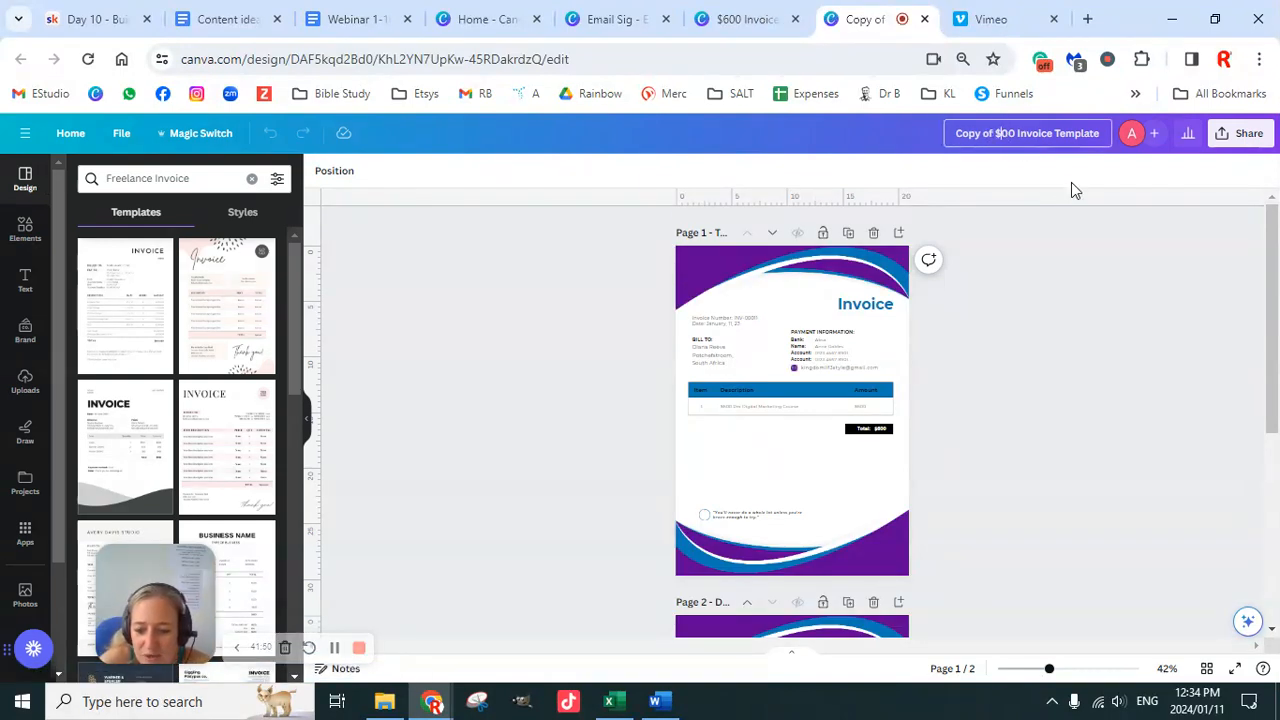
pyautogui.click(1038, 366)
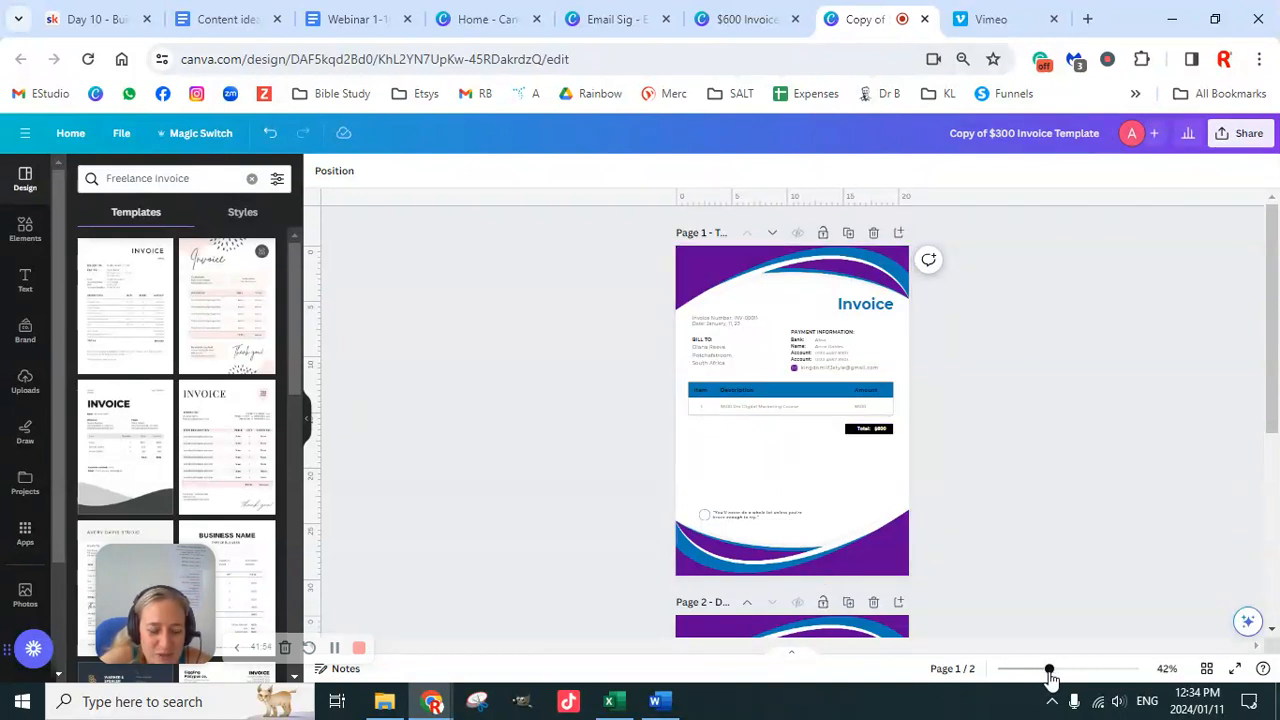
# Step: Delete the second invoice page, then zoom back in to about 115%
pyautogui.moveTo(1049, 673)
pyautogui.mouseDown()
pyautogui.moveTo(1063, 679)
pyautogui.moveTo(1043, 675)
pyautogui.mouseUp()
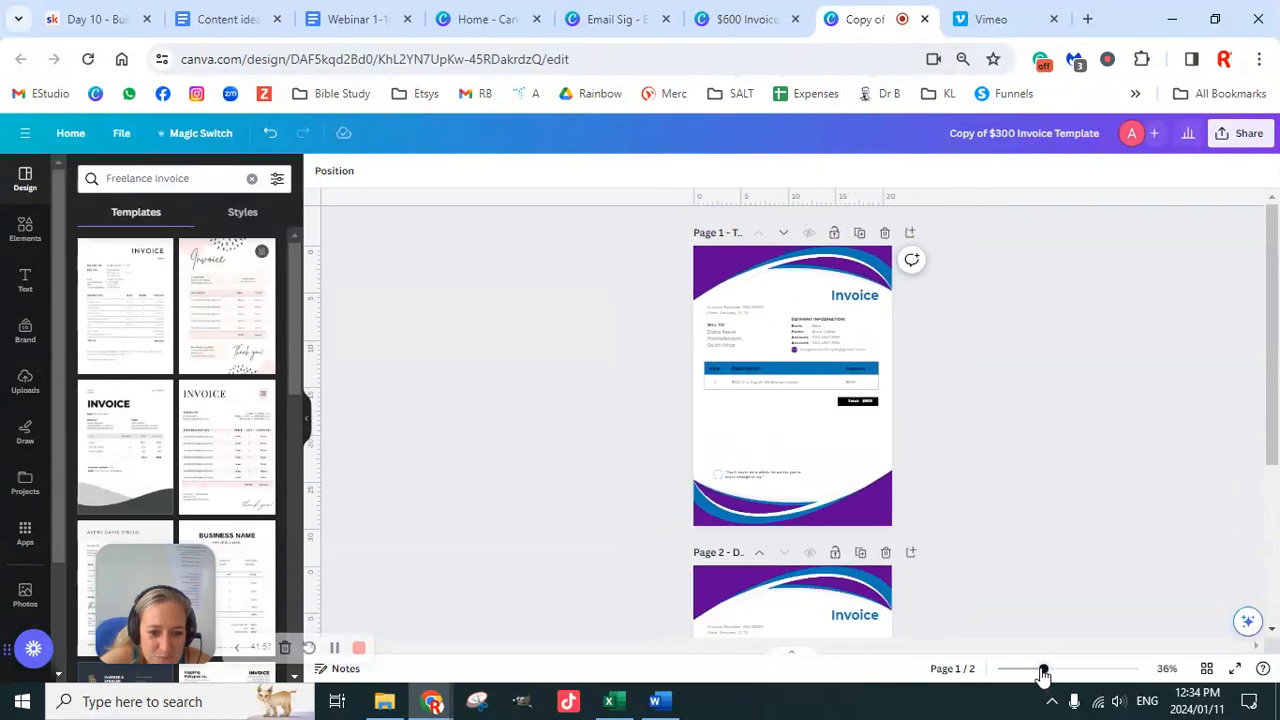
pyautogui.click(885, 553)
pyautogui.moveTo(1045, 673); pyautogui.dragTo(1088, 675)
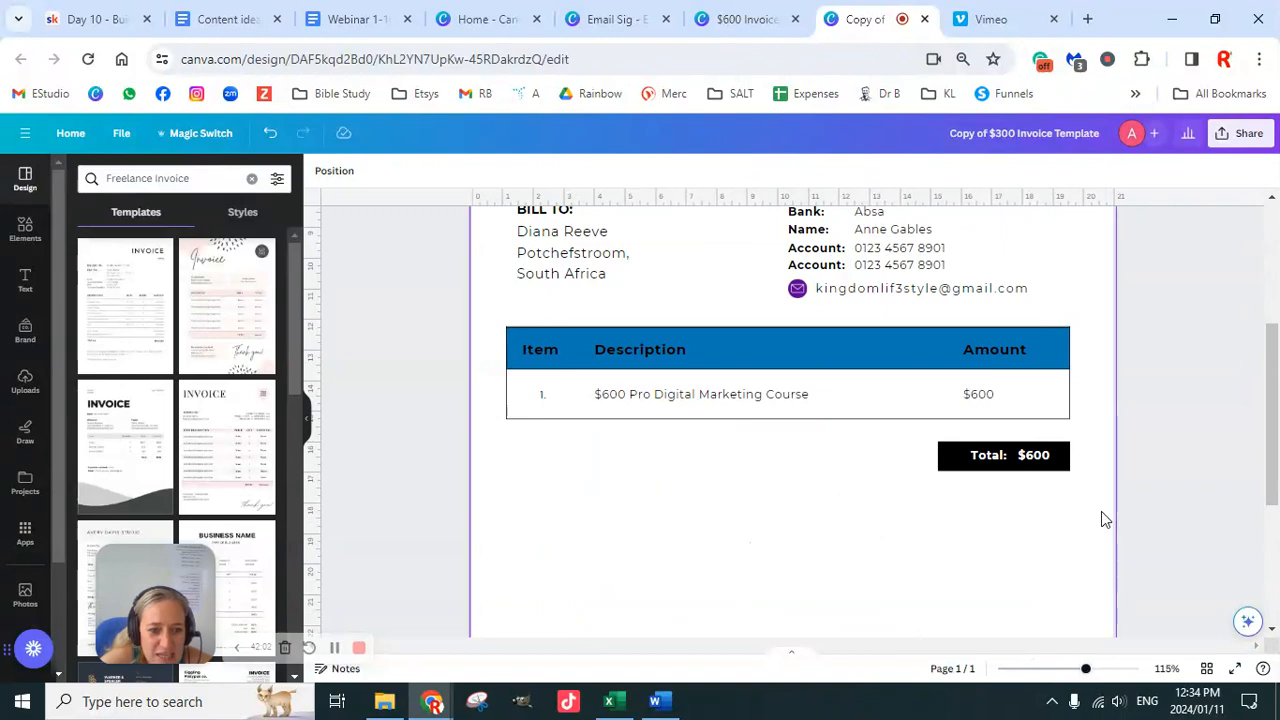
pyautogui.scroll(3, 1000, 455)
pyautogui.scroll(1, 1000, 463)
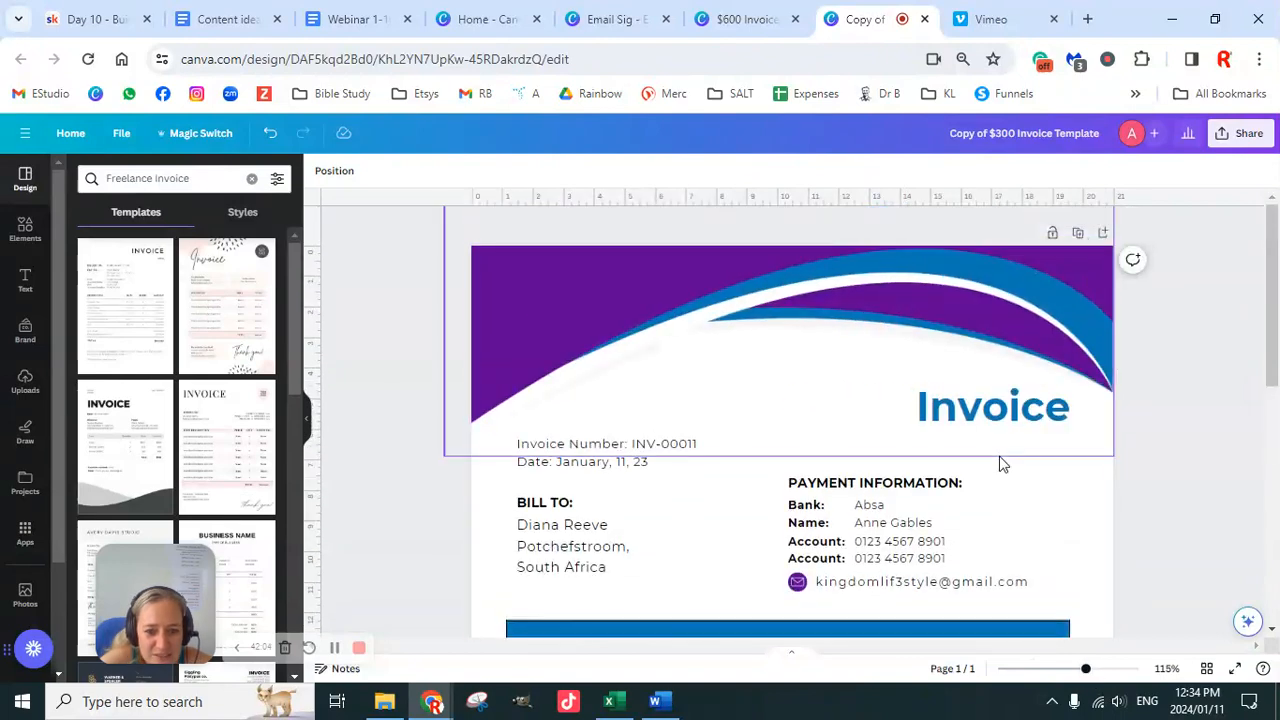
pyautogui.scroll(-2, 908, 523)
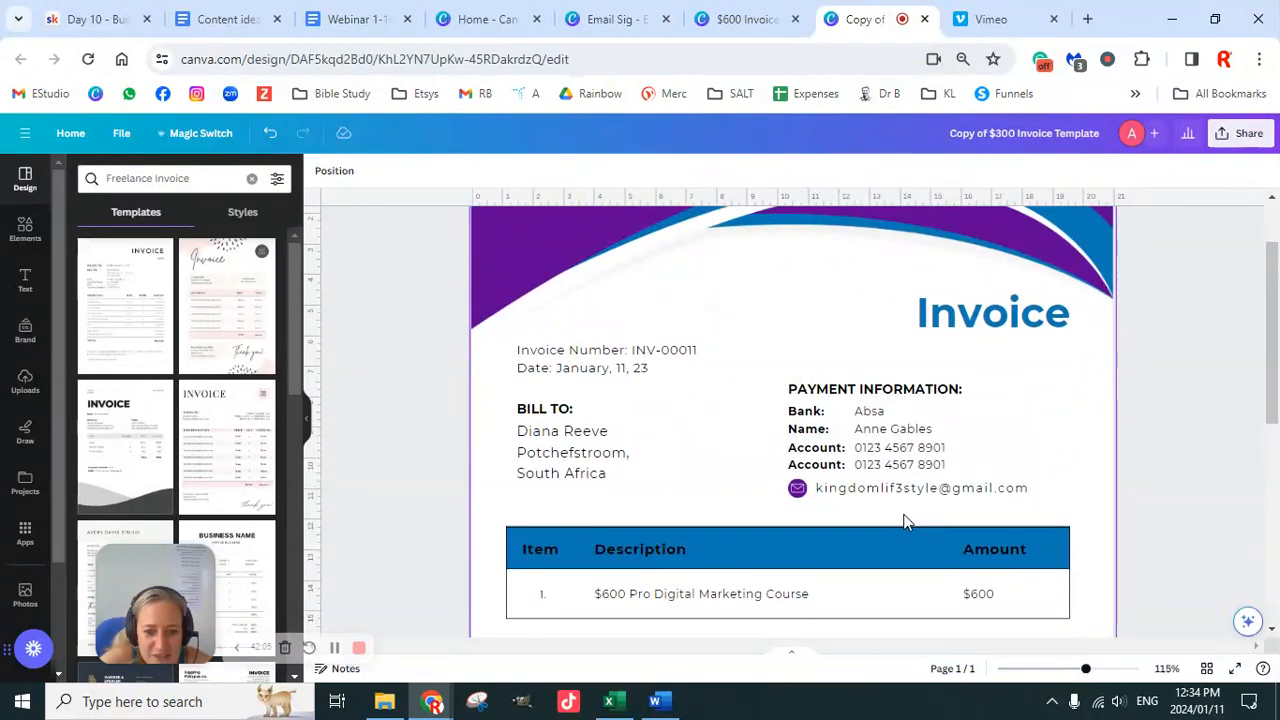
pyautogui.scroll(-3, 903, 520)
# Step: Change the course description, amount and total from $600 to $300
pyautogui.click(612, 413)
pyautogui.click(611, 409)
pyautogui.press('BackSpace')
pyautogui.write('3')
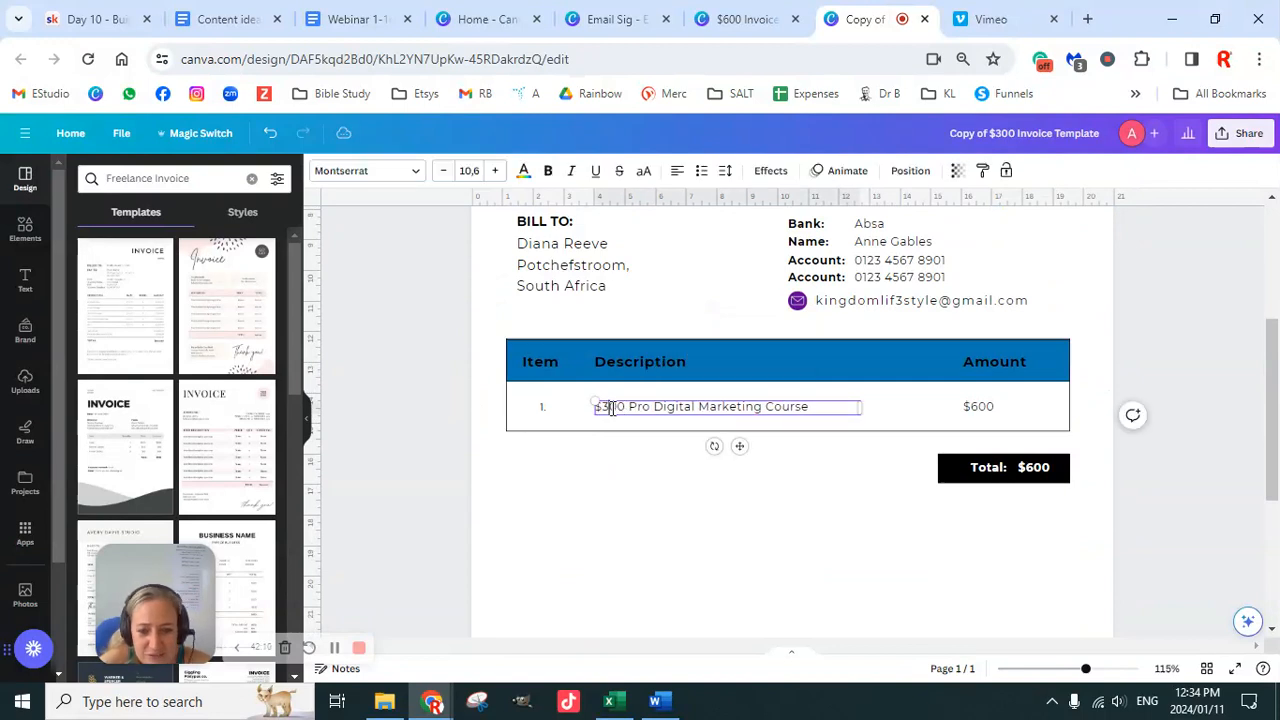
pyautogui.click(982, 412)
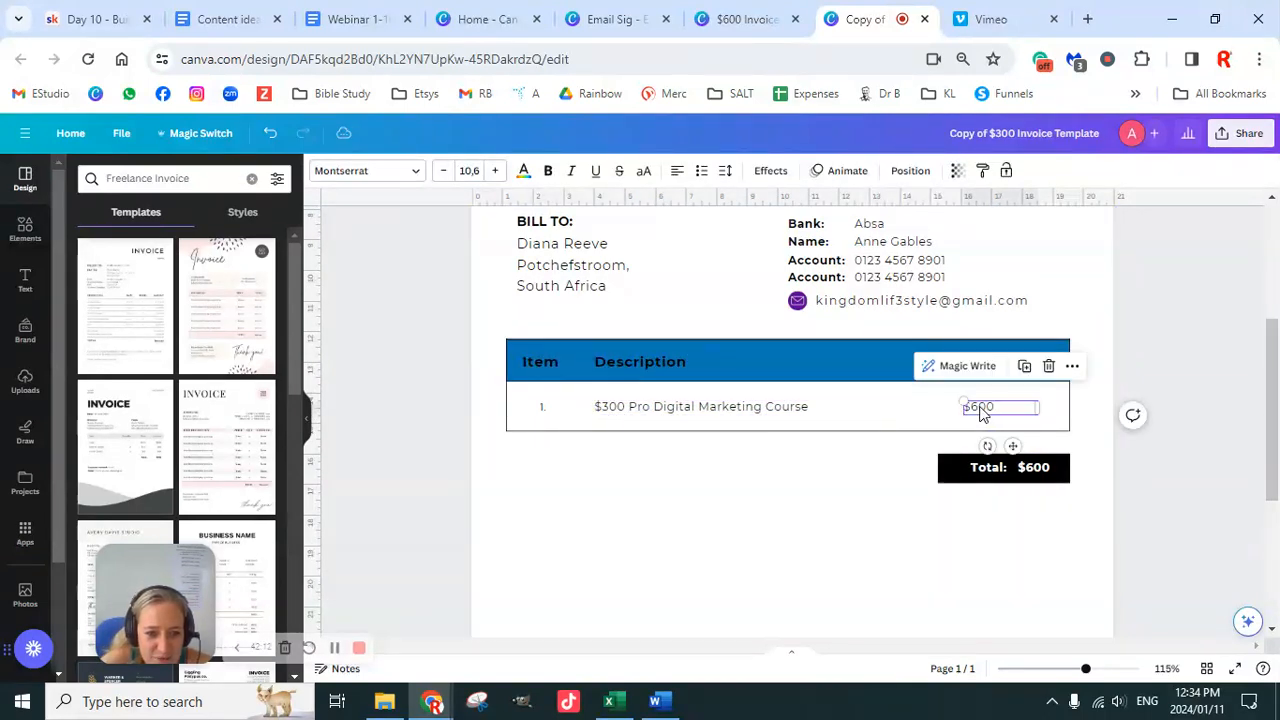
pyautogui.click(979, 411)
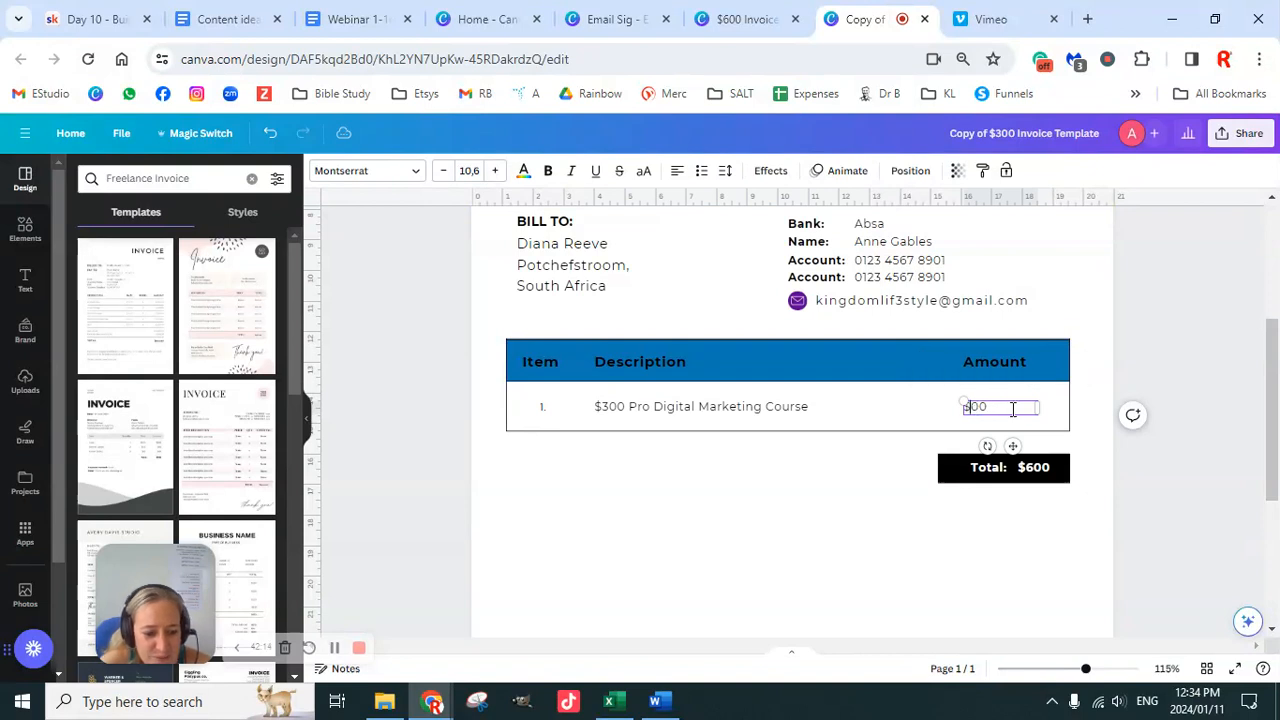
pyautogui.click(1037, 471)
pyautogui.click(1037, 471)
pyautogui.press('BackSpace')
pyautogui.write('3')
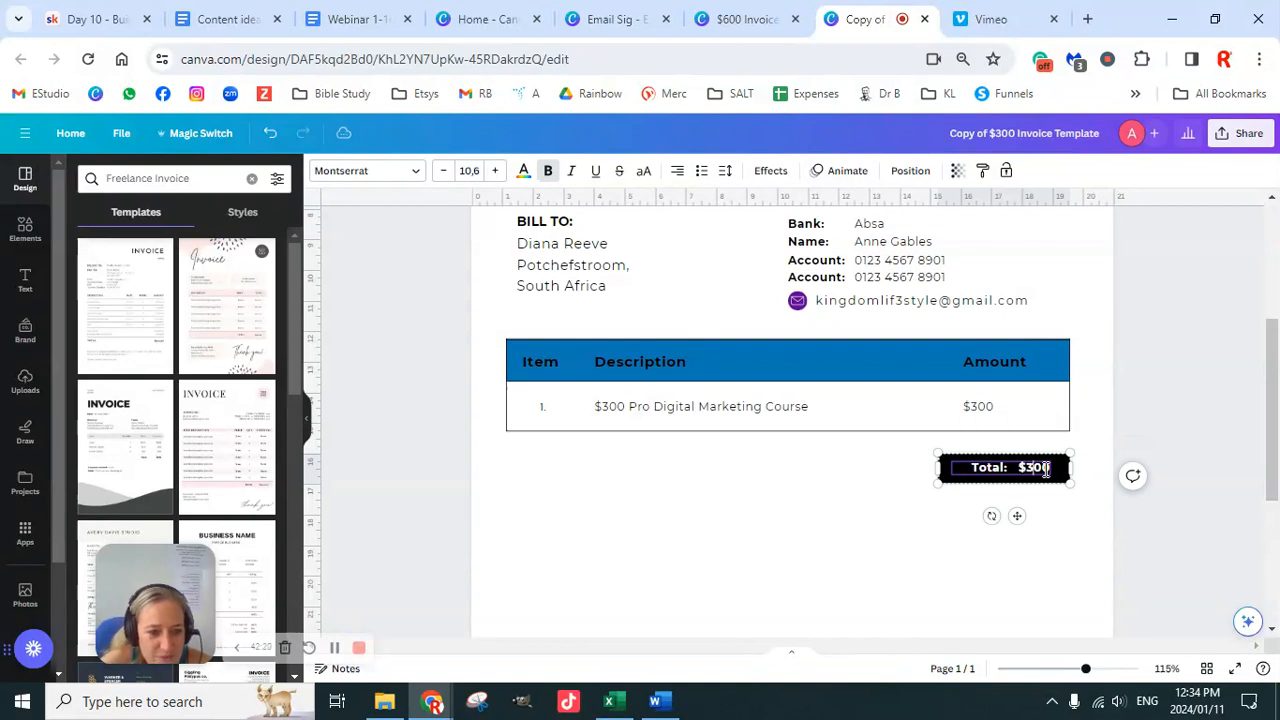
pyautogui.click(1160, 378)
# Step: Remove 'Copy of' so the title reads '$300 Invoice Template', and zoom out to 45%
pyautogui.scroll(-5, 1122, 457)
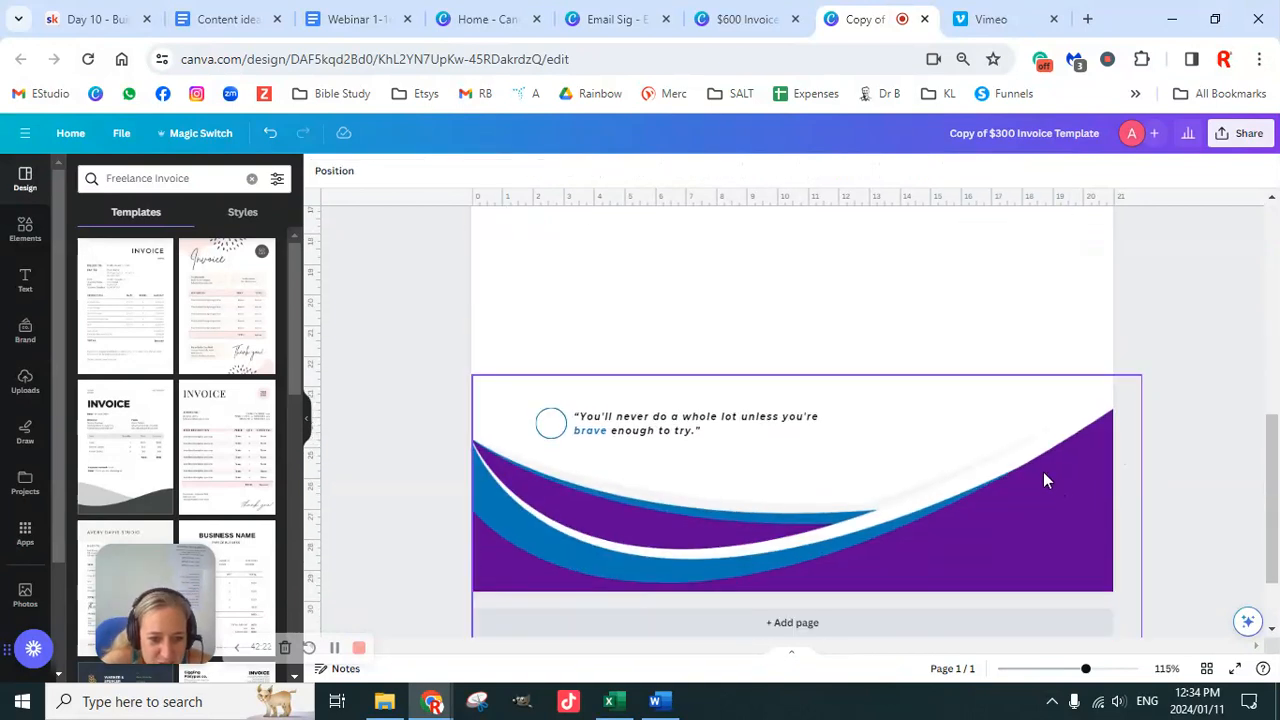
pyautogui.scroll(6, 1072, 425)
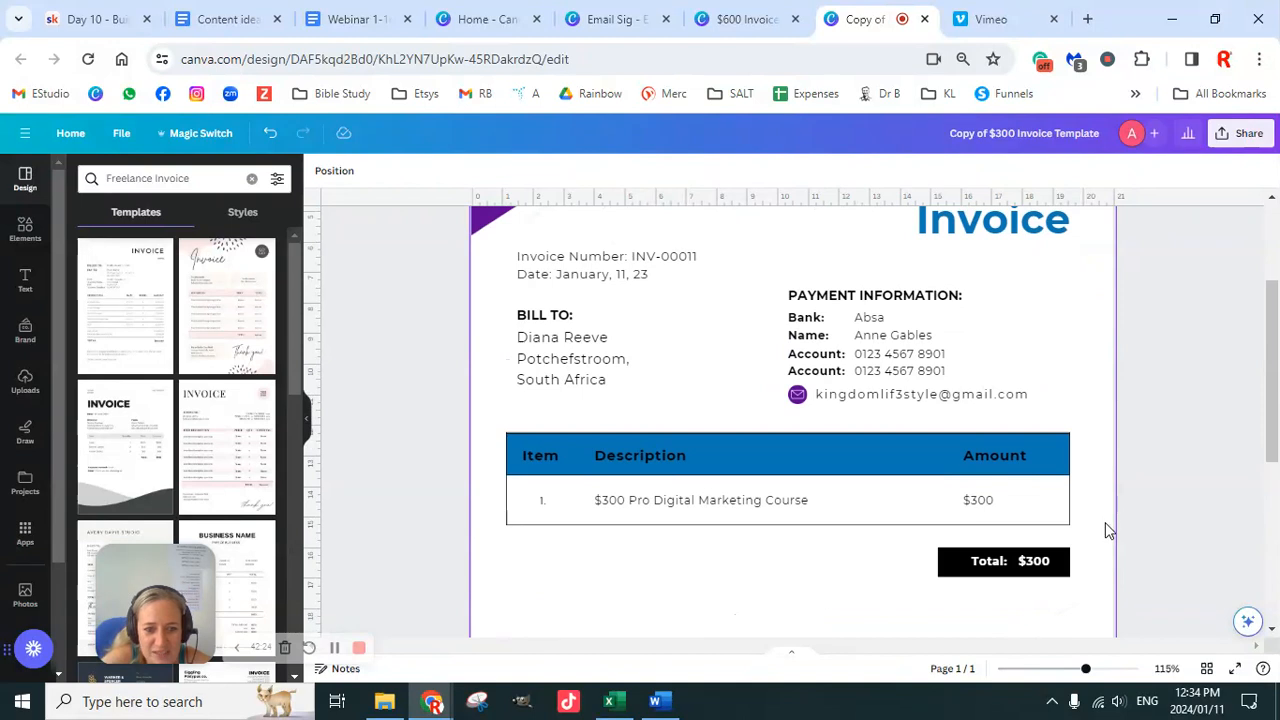
pyautogui.scroll(3, 1117, 525)
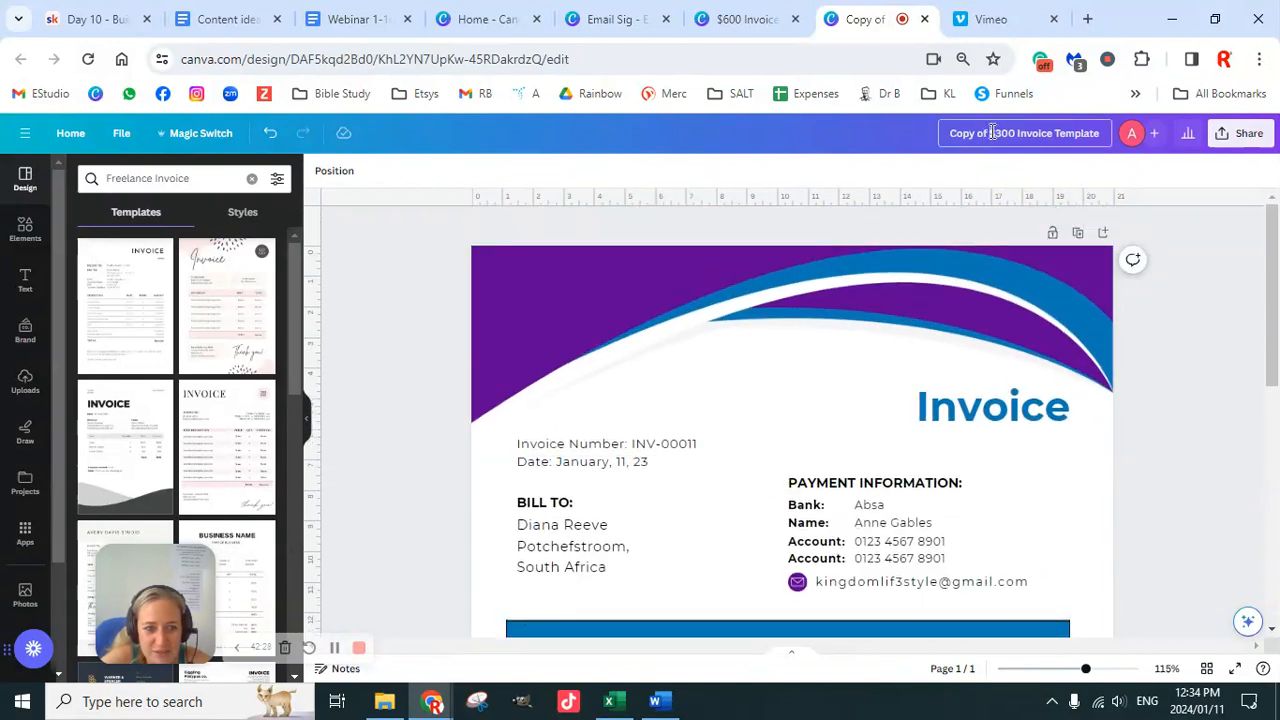
pyautogui.press('BackSpace')
pyautogui.press('BackSpace')
pyautogui.press('BackSpace')
pyautogui.press('BackSpace')
pyautogui.press('BackSpace')
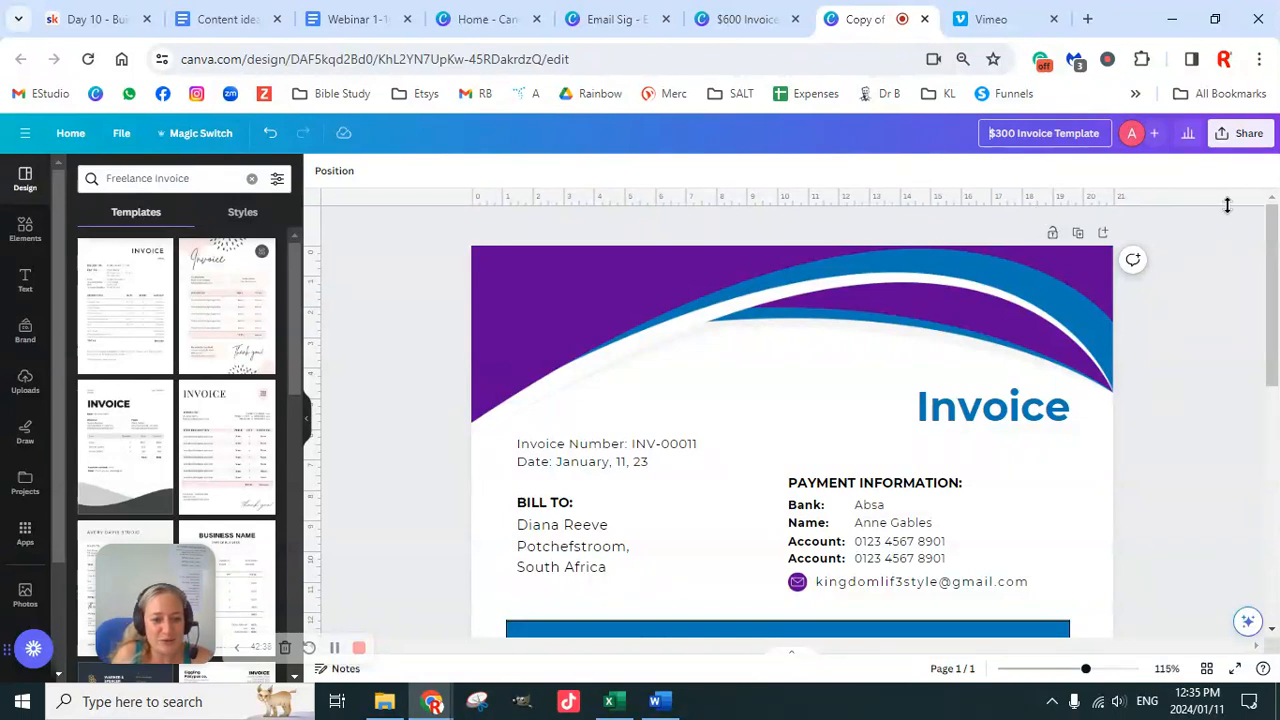
pyautogui.moveTo(1085, 668); pyautogui.dragTo(1053, 673)
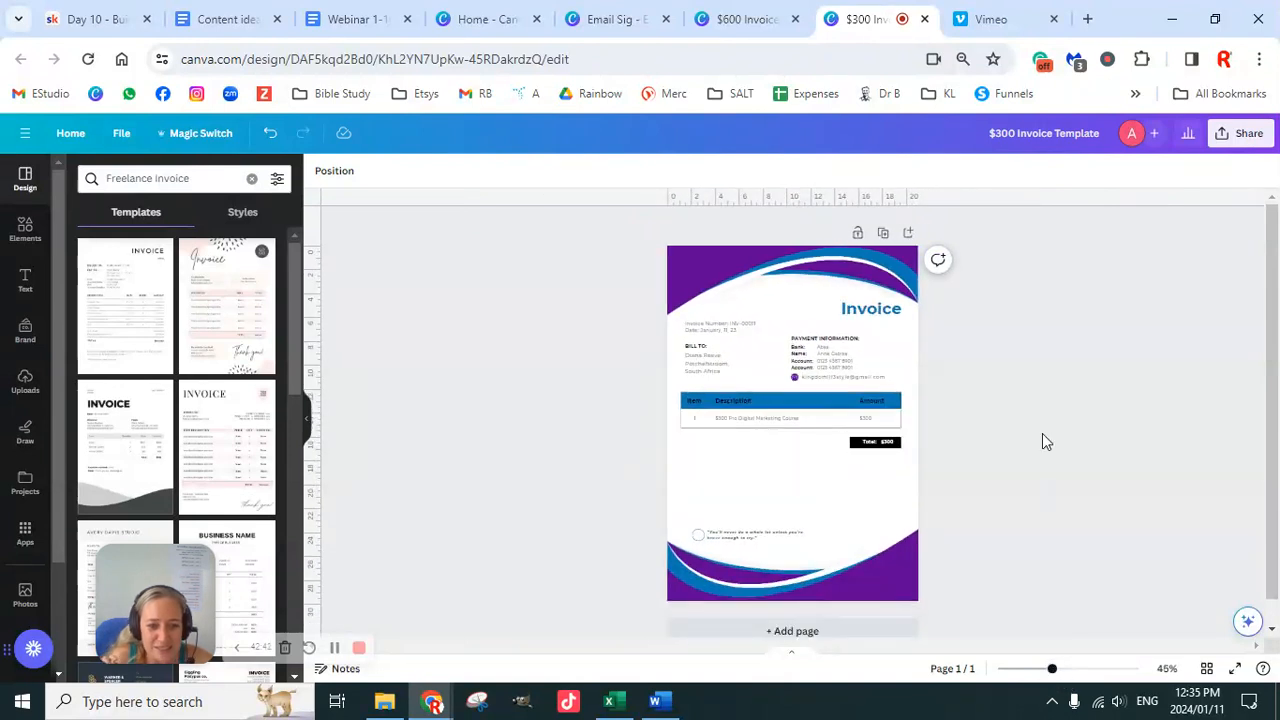
# Step: Select every element and shuffle the logo's brand colours across the invoice
pyautogui.moveTo(788, 233); pyautogui.dragTo(954, 615)
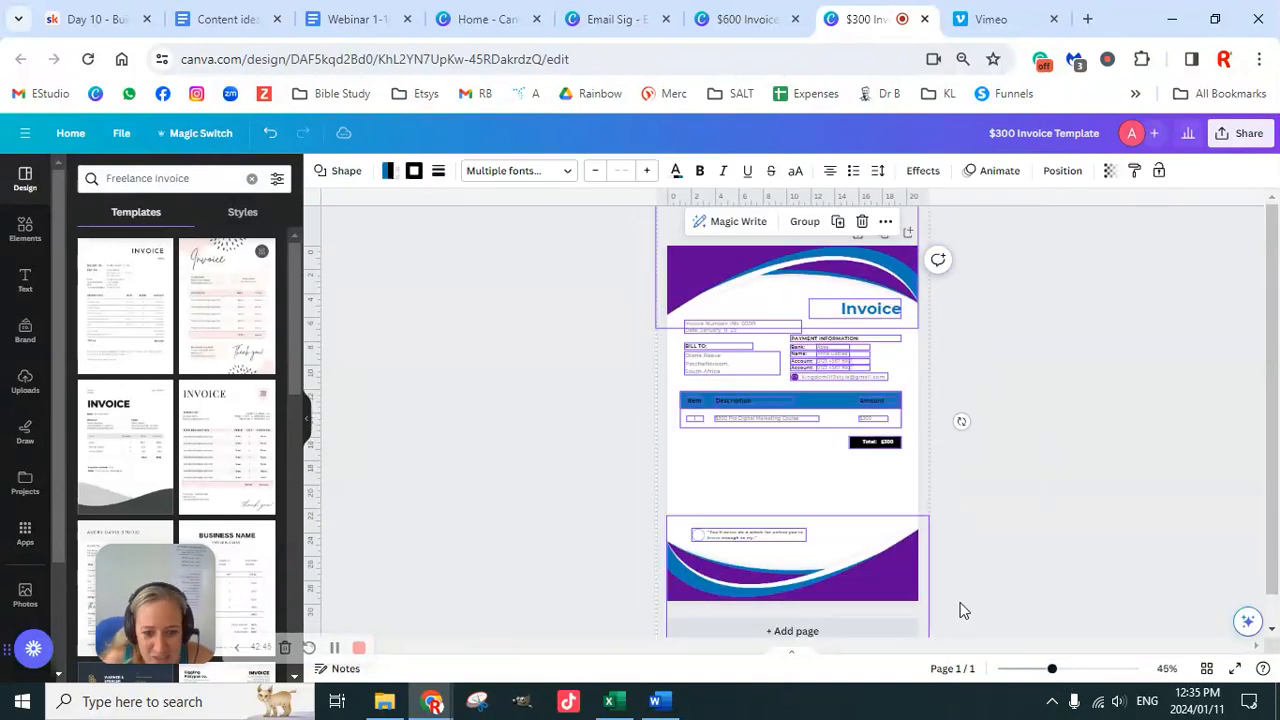
pyautogui.click(27, 332)
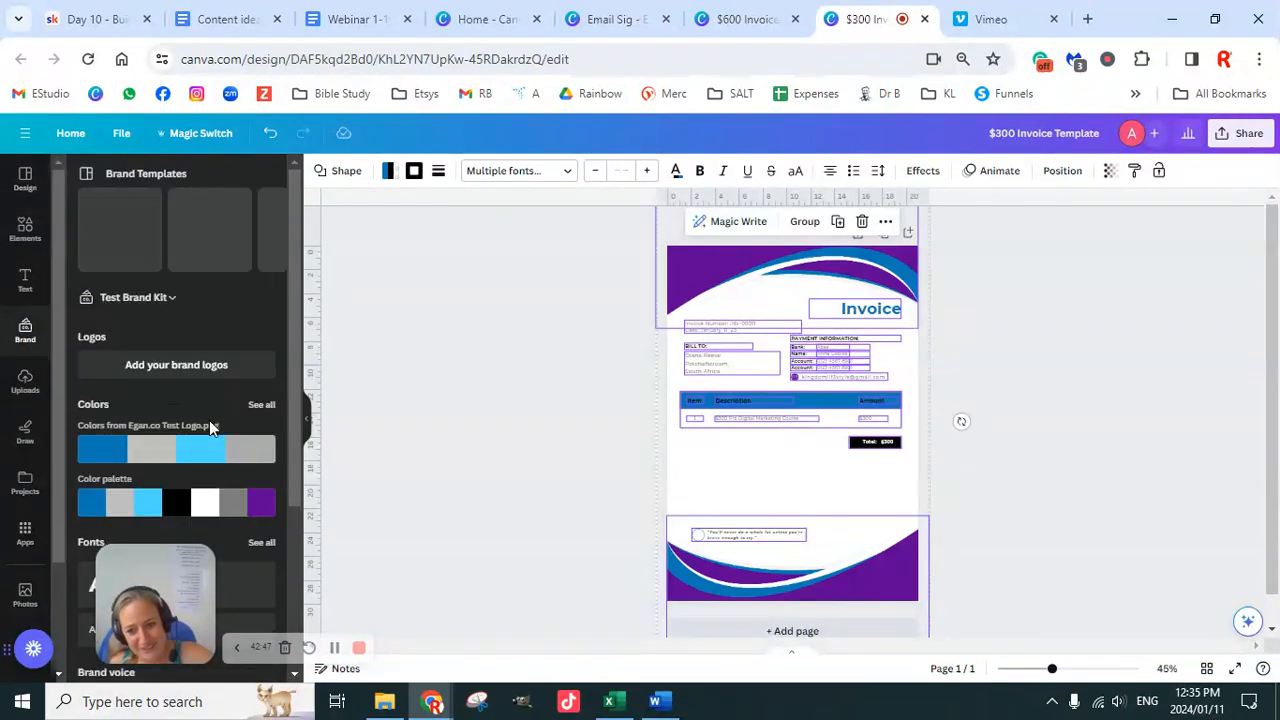
pyautogui.scroll(-1, 189, 450)
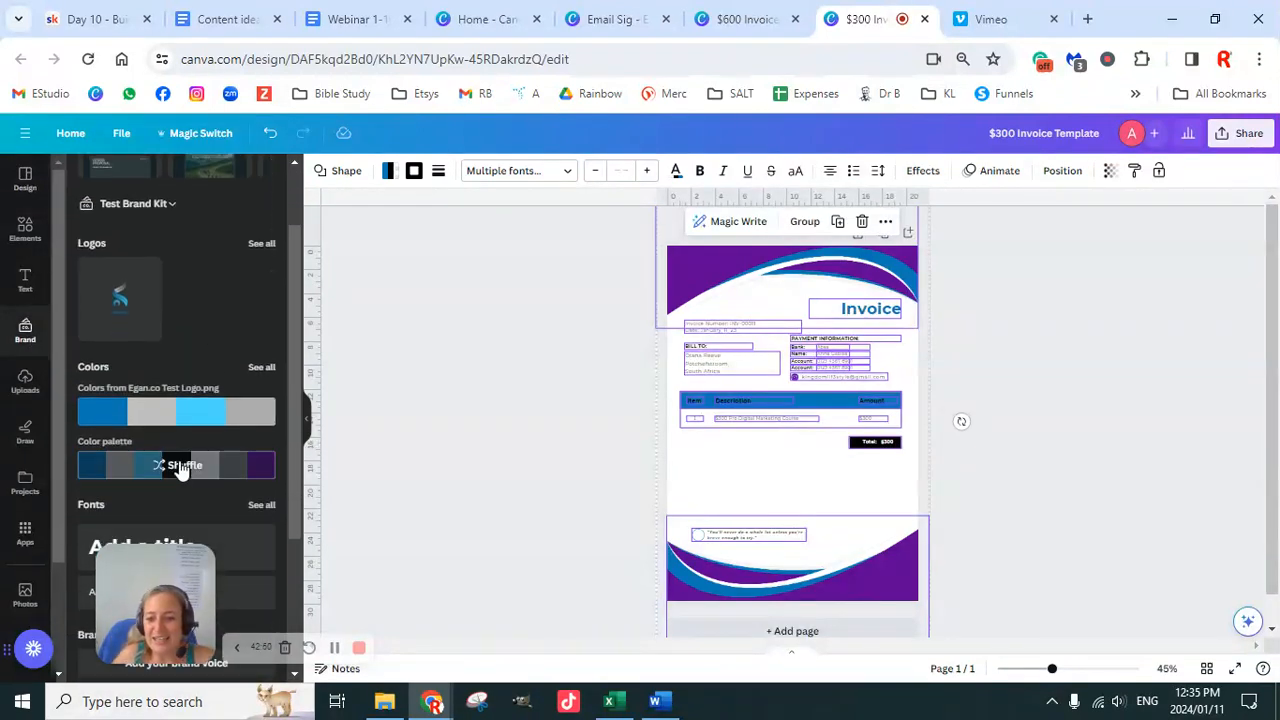
pyautogui.click(190, 416)
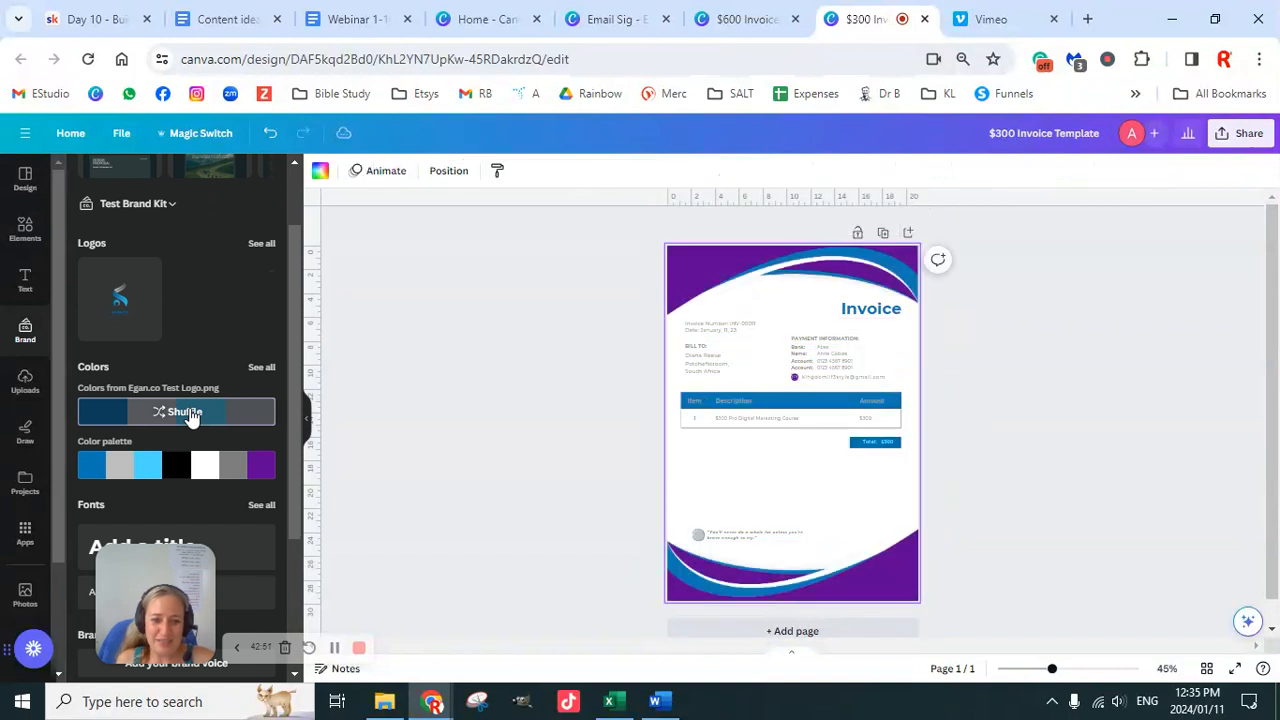
pyautogui.click(190, 416)
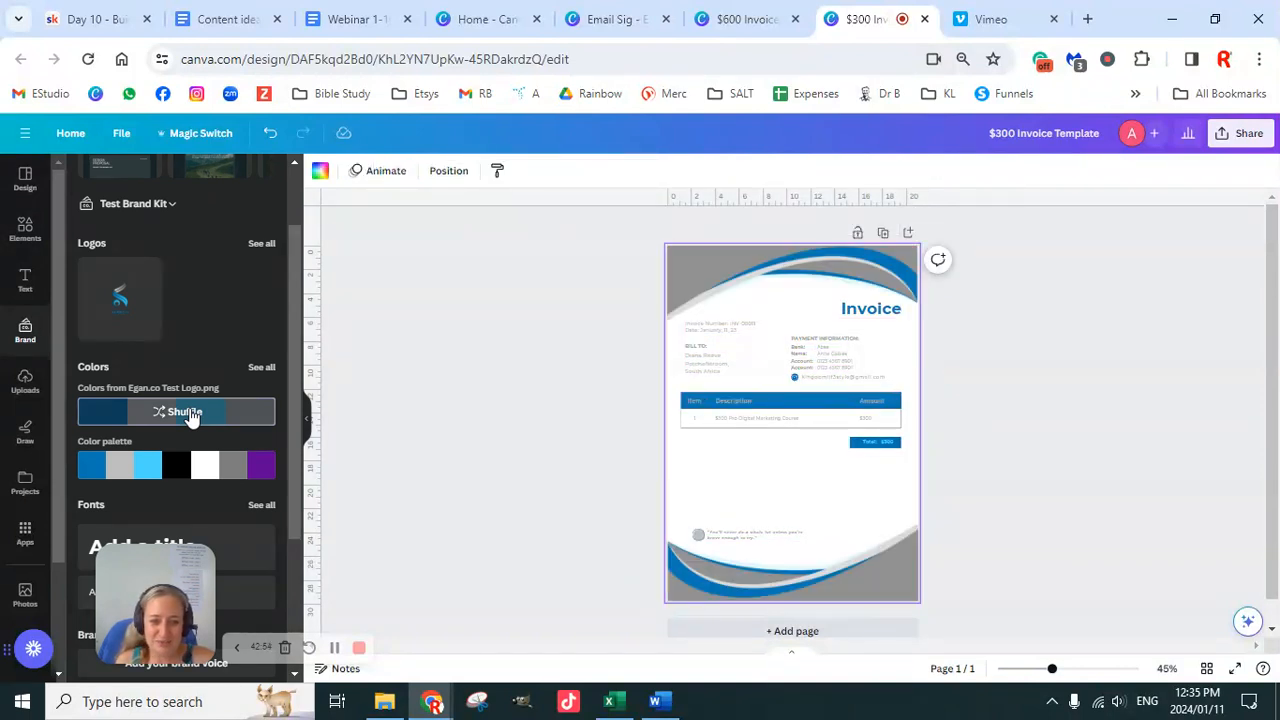
pyautogui.click(190, 416)
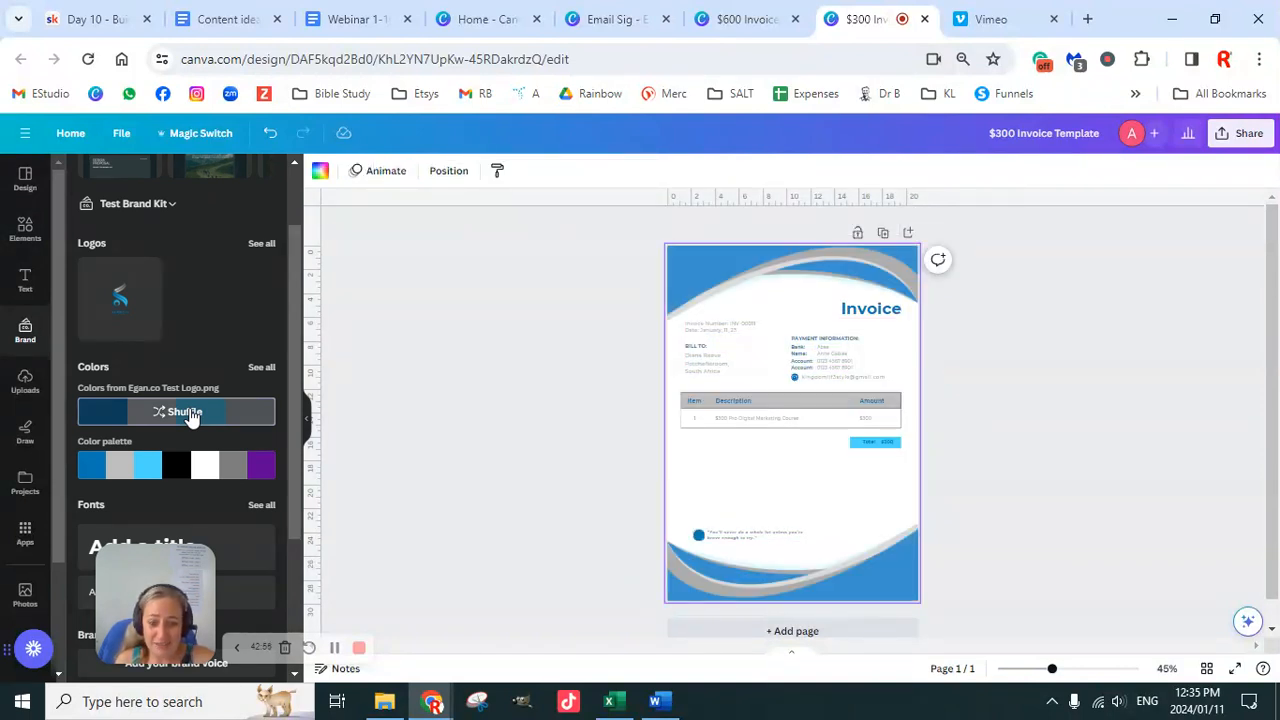
pyautogui.click(190, 416)
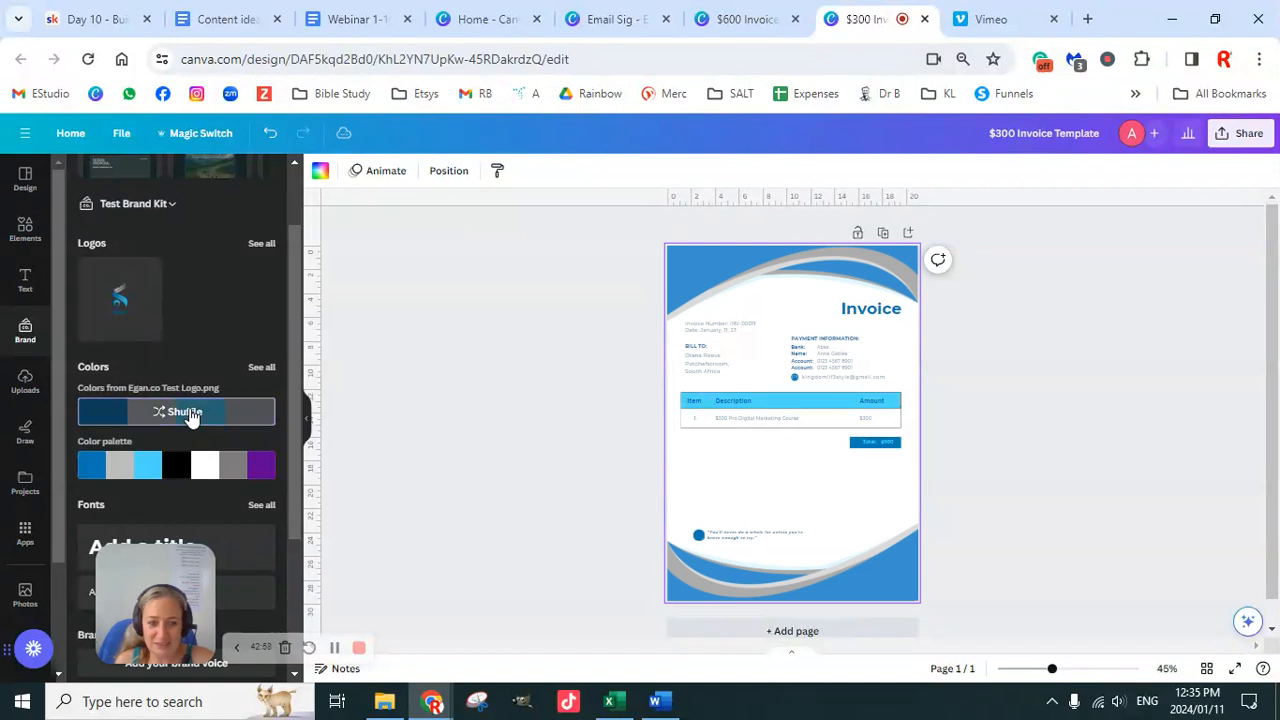
# Step: Shuffle the brand palette until settling on purple waves, black Invoice title and grey header
pyautogui.click(183, 468)
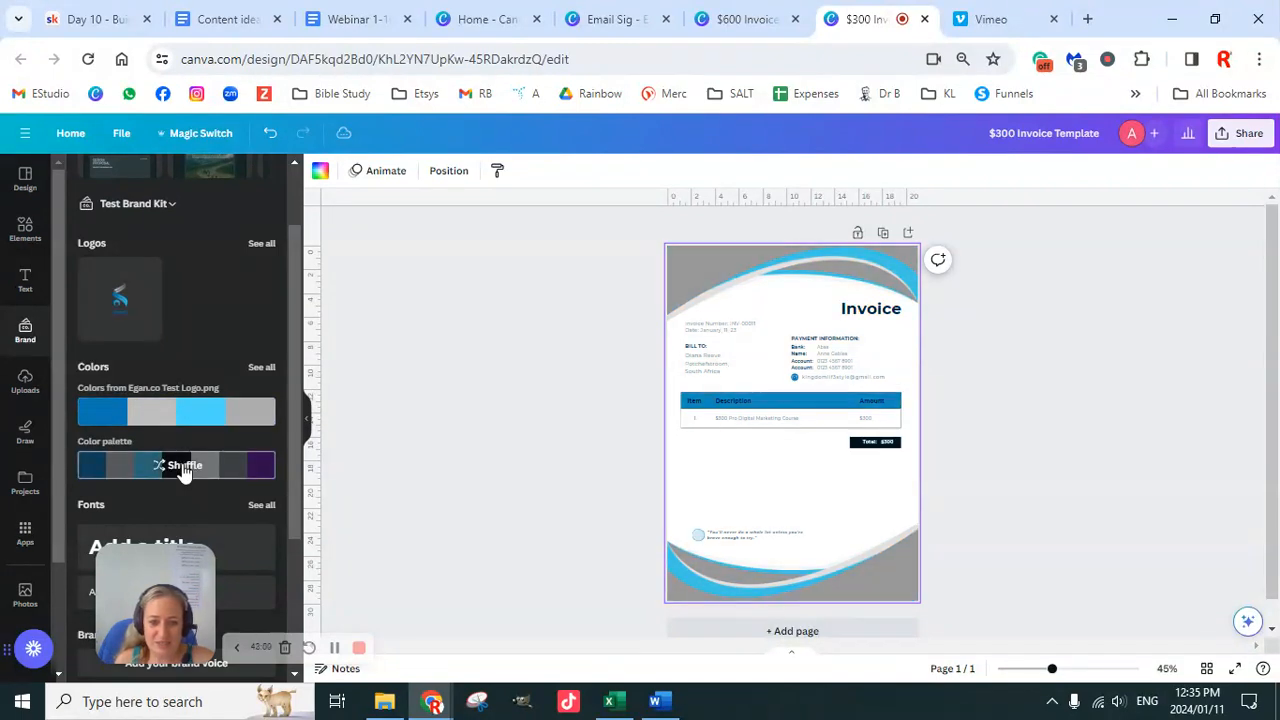
pyautogui.click(183, 468)
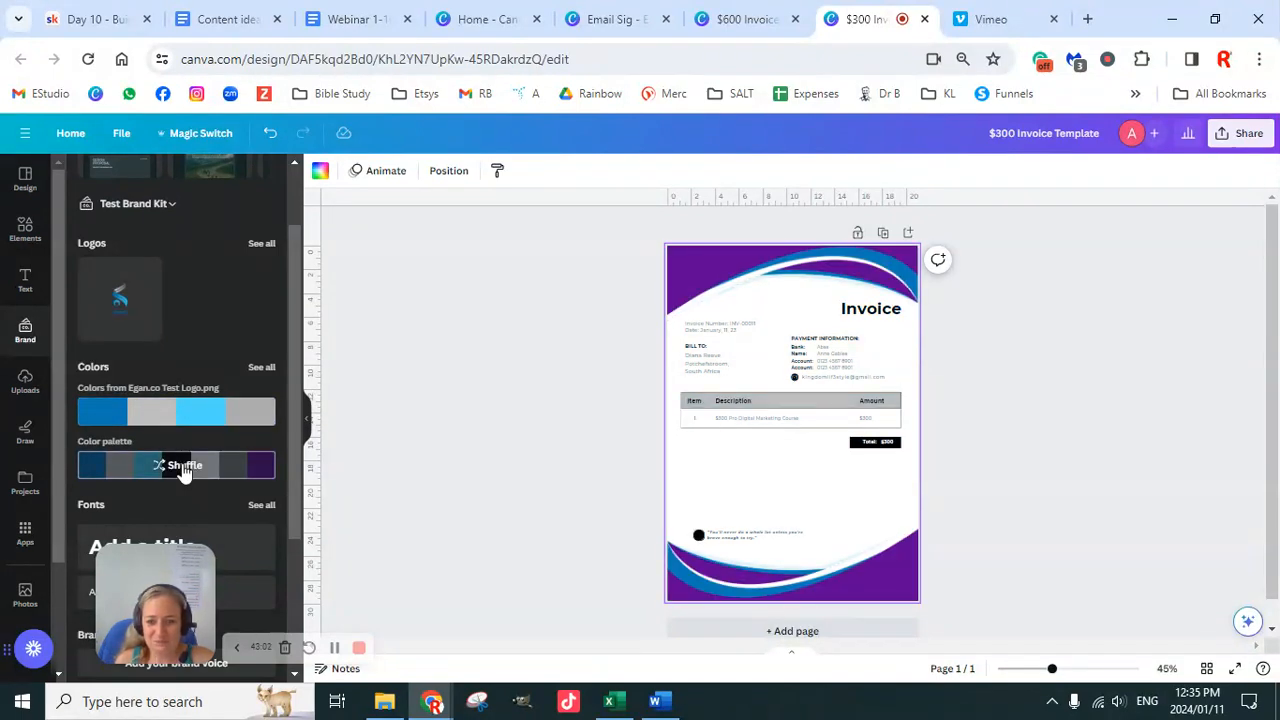
pyautogui.click(183, 468)
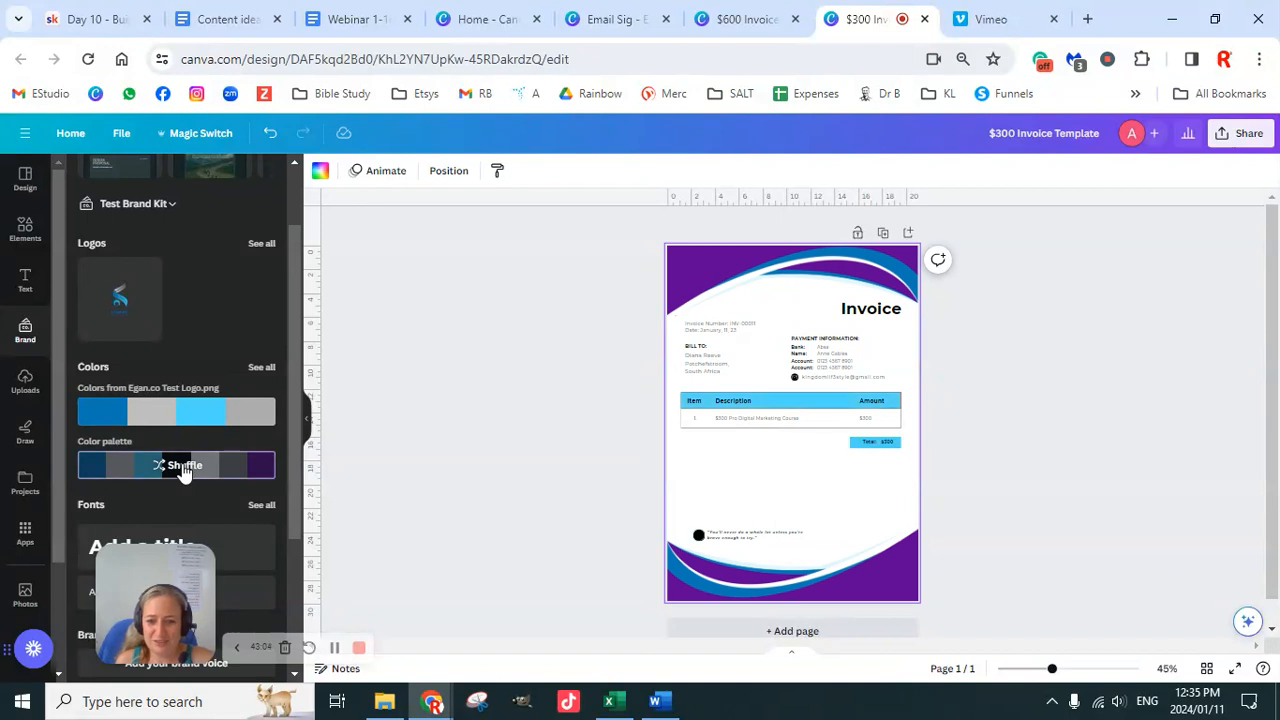
pyautogui.click(183, 468)
pyautogui.click(183, 468)
pyautogui.click(183, 468)
pyautogui.click(183, 468)
pyautogui.click(183, 468)
pyautogui.click(183, 468)
pyautogui.click(183, 468)
pyautogui.click(183, 468)
pyautogui.click(183, 468)
pyautogui.click(183, 468)
pyautogui.click(183, 468)
pyautogui.click(181, 470)
pyautogui.click(181, 470)
pyautogui.click(181, 470)
pyautogui.click(181, 470)
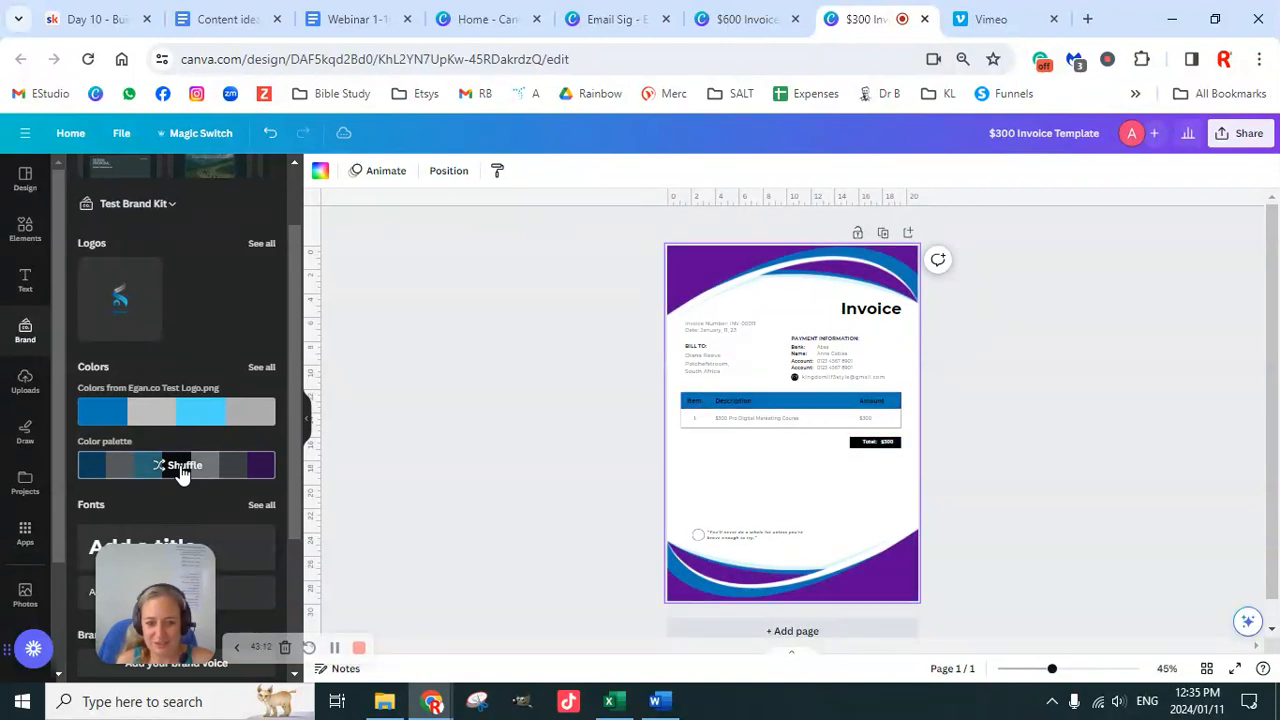
pyautogui.click(740, 274)
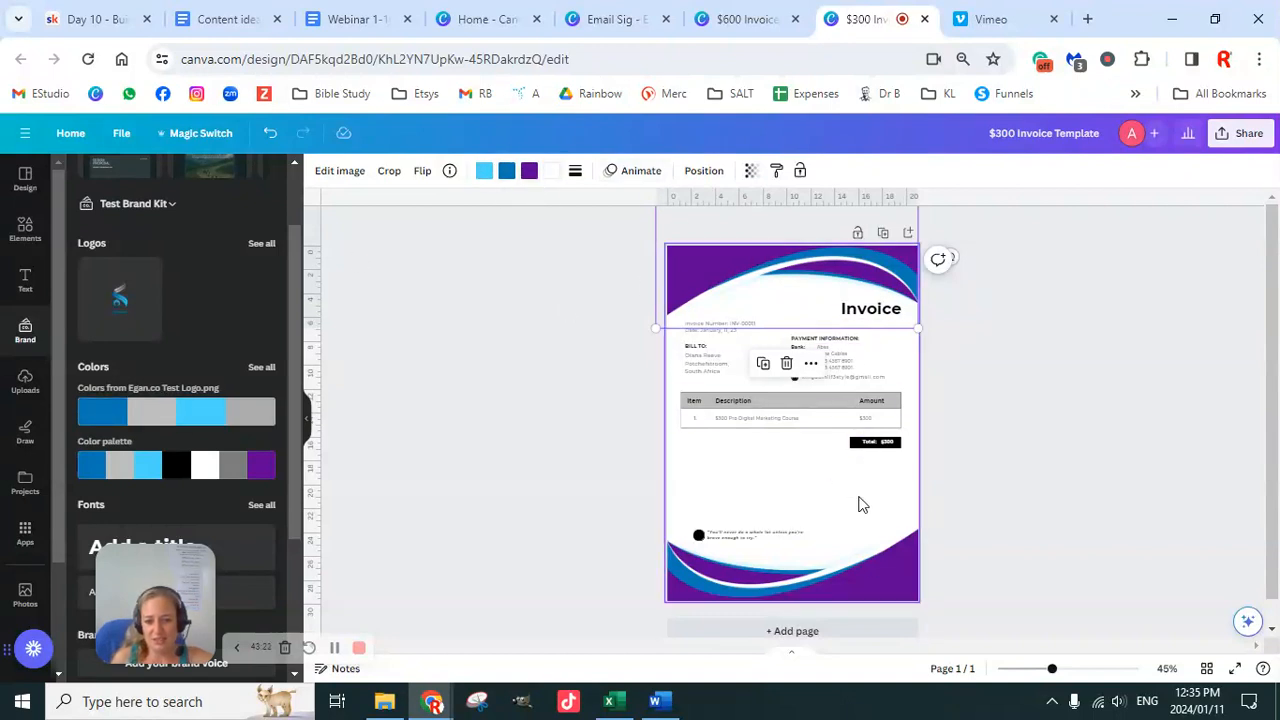
pyautogui.click(1040, 492)
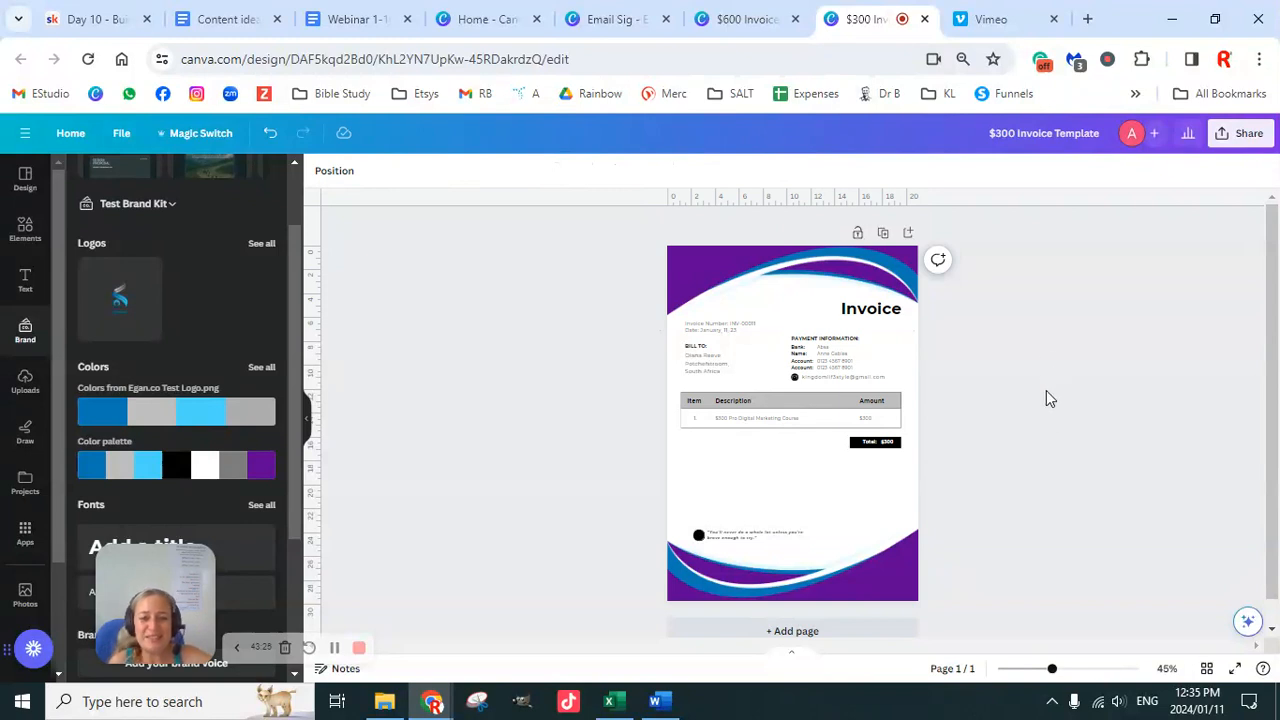